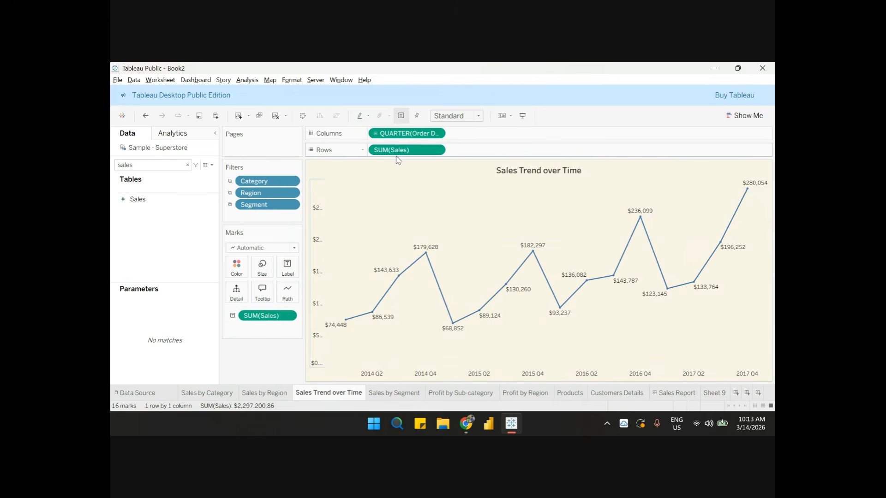
- Add a copy of SUM(Sales) to the line chart's tooltip and insert the SUM(Sales) field at the start of the tooltip text
drag(396, 150, 262, 293)
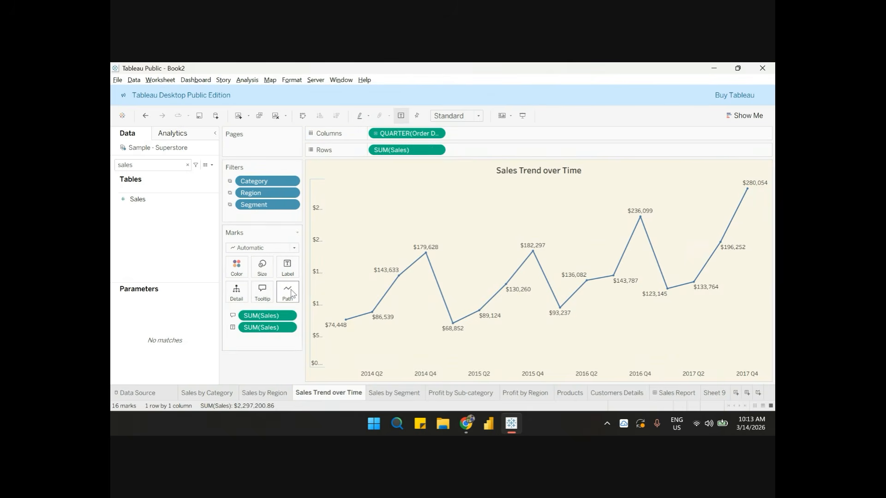
mouse_move(428, 257)
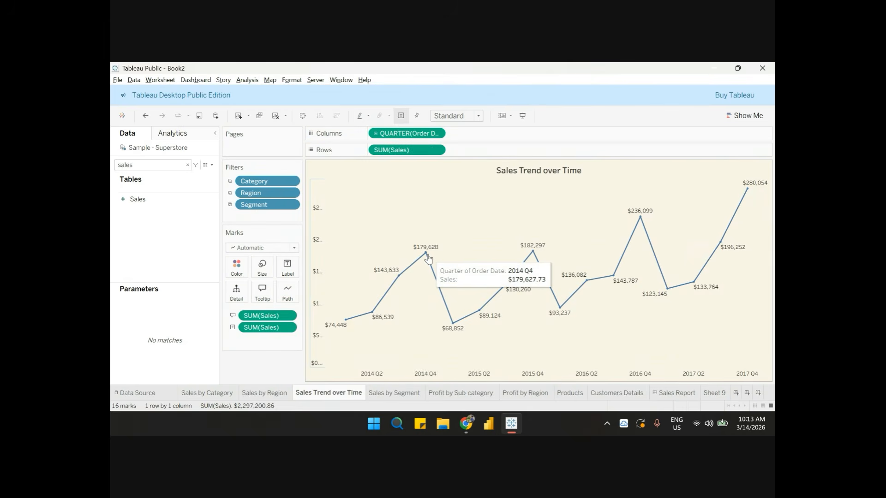
click(256, 296)
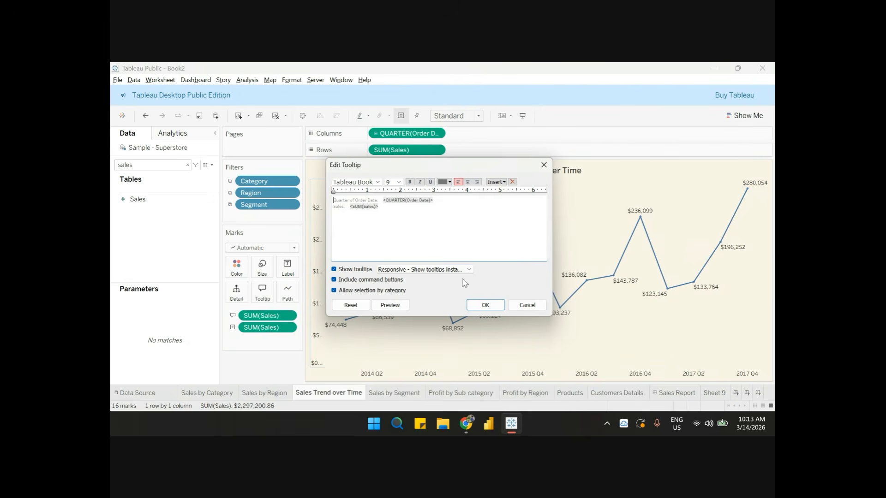
click(497, 183)
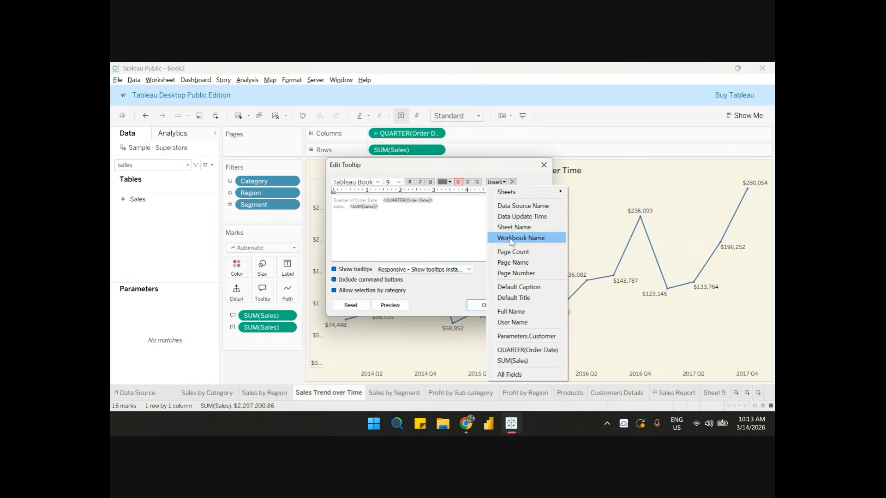
click(516, 352)
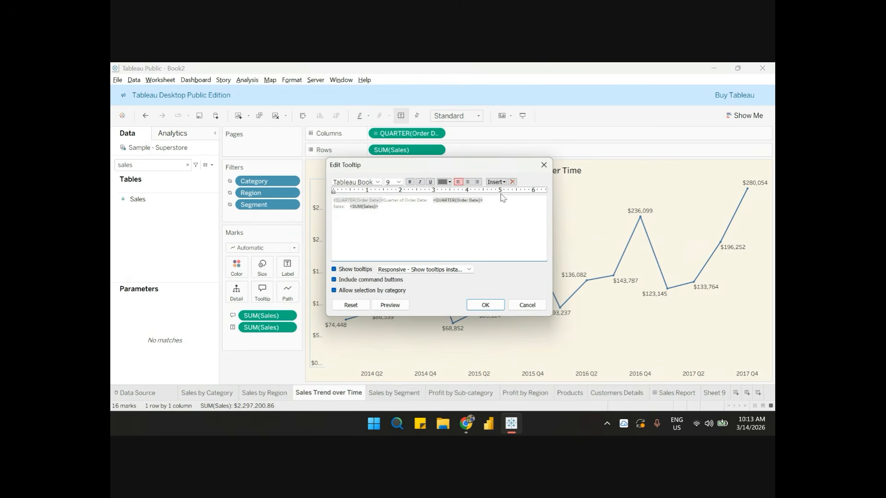
key(BackSpace)
click(496, 182)
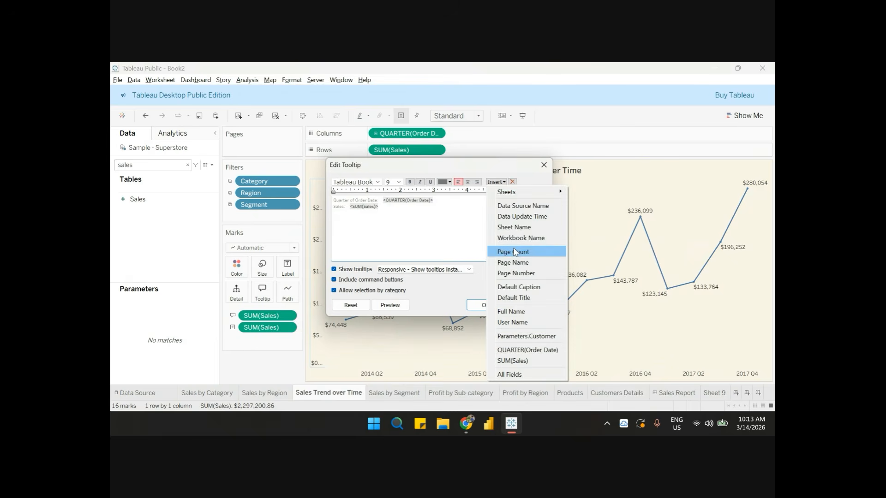
click(513, 361)
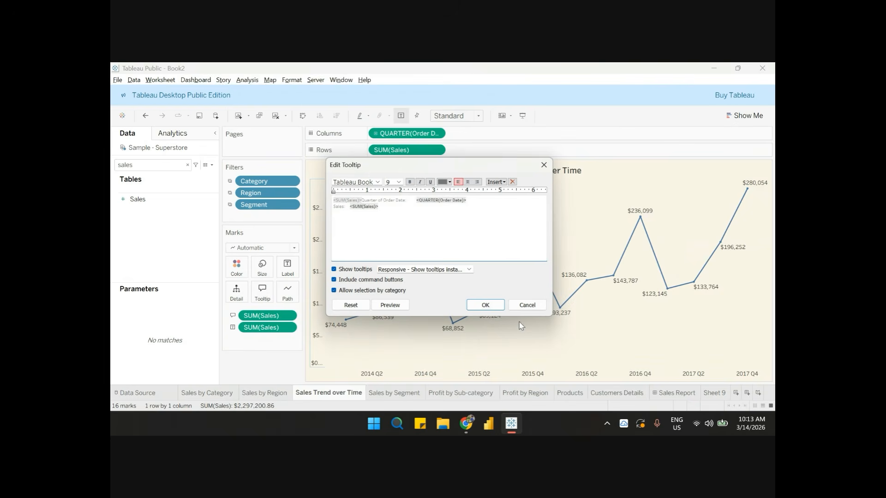
click(484, 307)
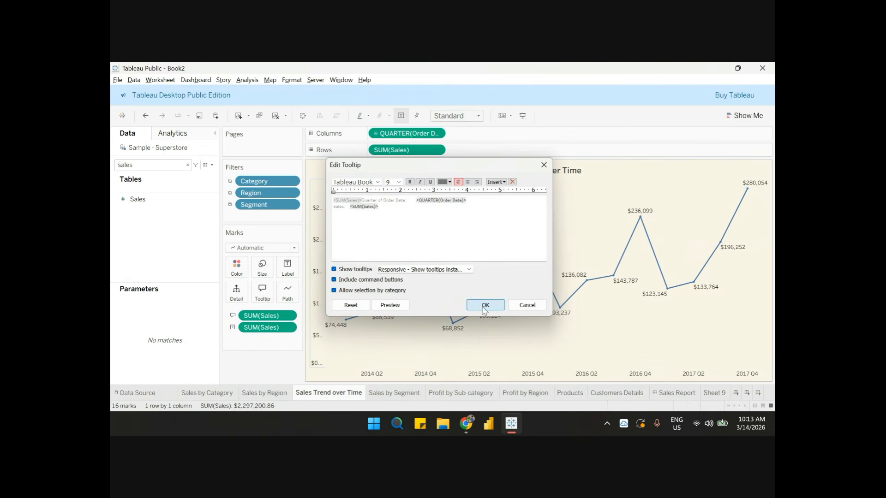
mouse_move(454, 322)
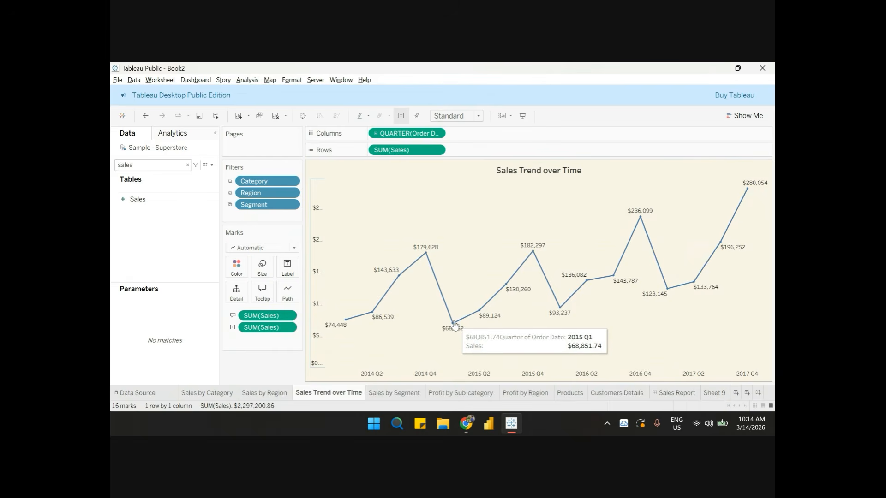
mouse_move(371, 319)
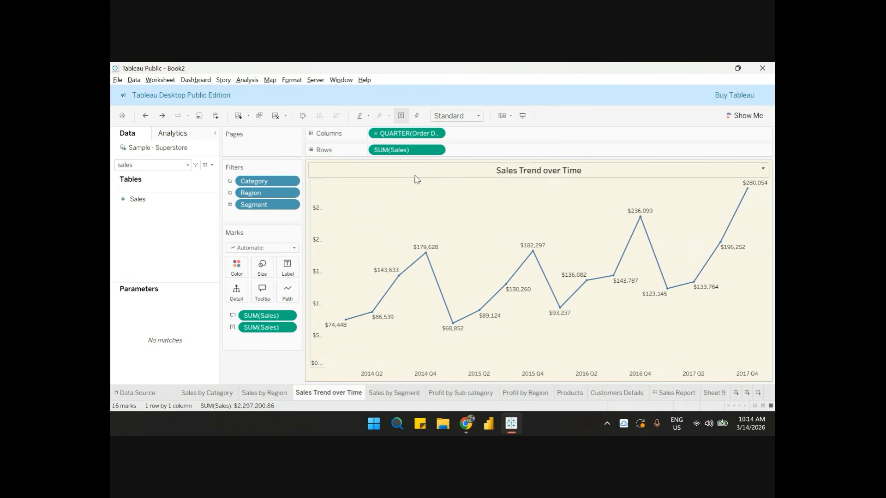
- Format the SUM(Sales) axis numbers as custom currency with 0 decimal places and close the formatting options
right_click(409, 150)
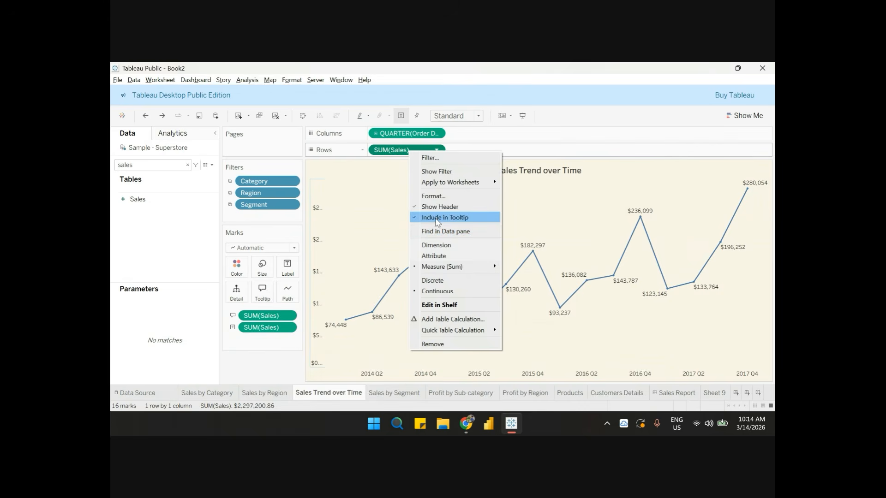
click(435, 197)
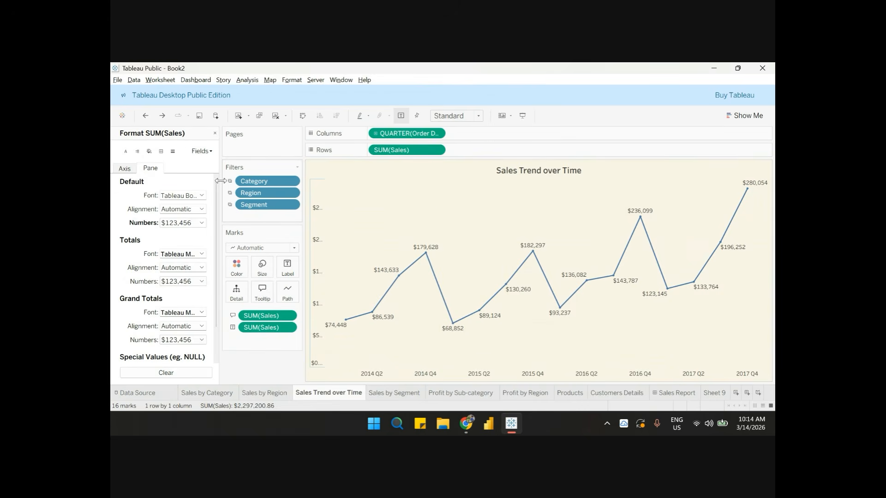
click(123, 169)
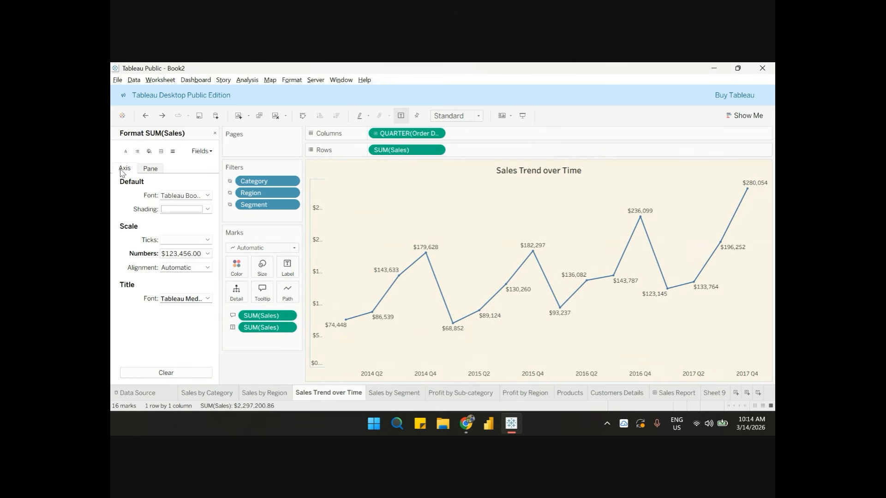
click(207, 255)
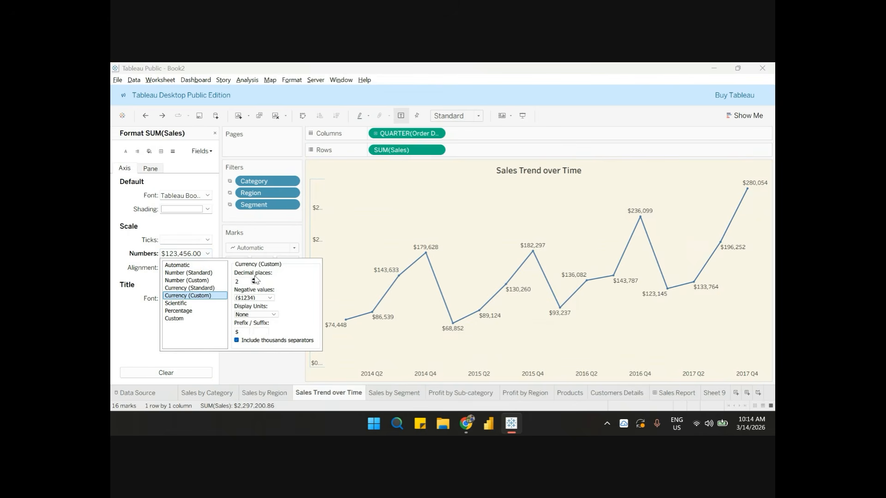
click(253, 283)
click(253, 284)
click(349, 265)
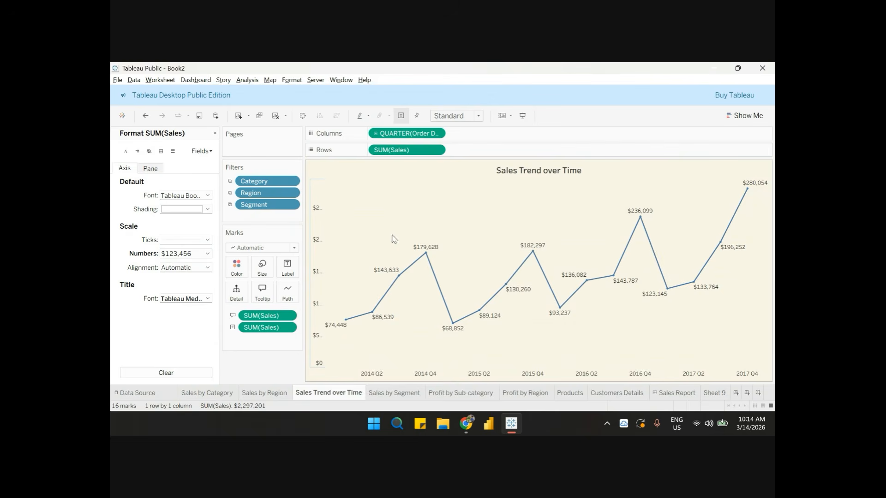
mouse_move(427, 260)
click(152, 169)
click(122, 170)
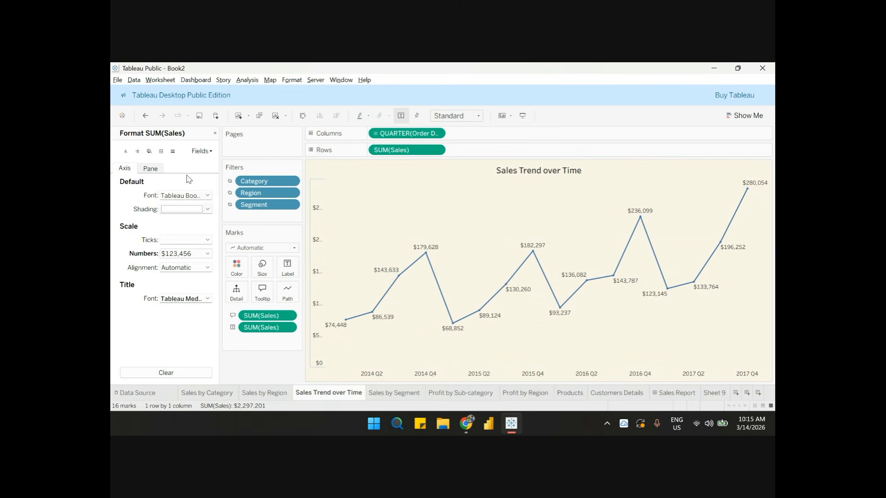
click(216, 134)
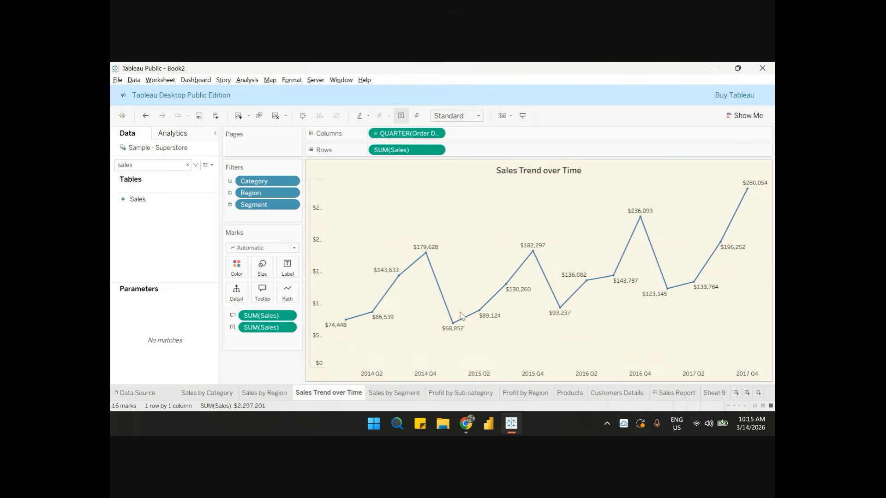
click(143, 203)
right_click(146, 202)
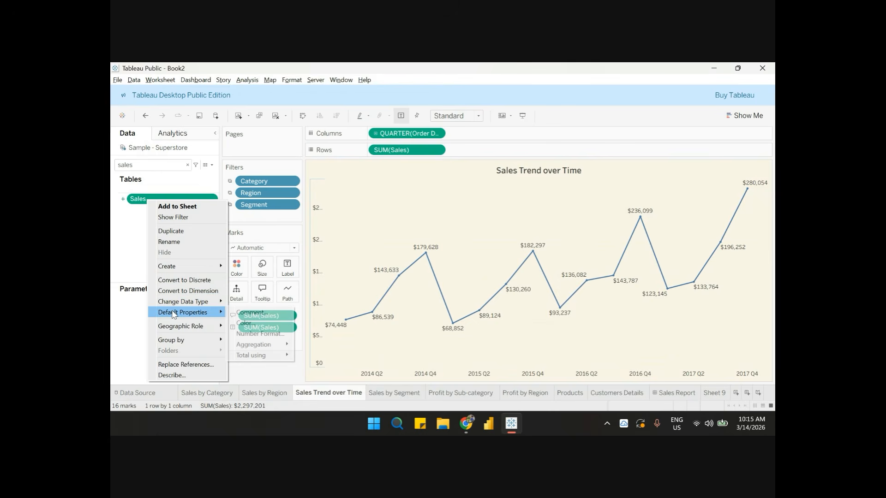
mouse_move(178, 313)
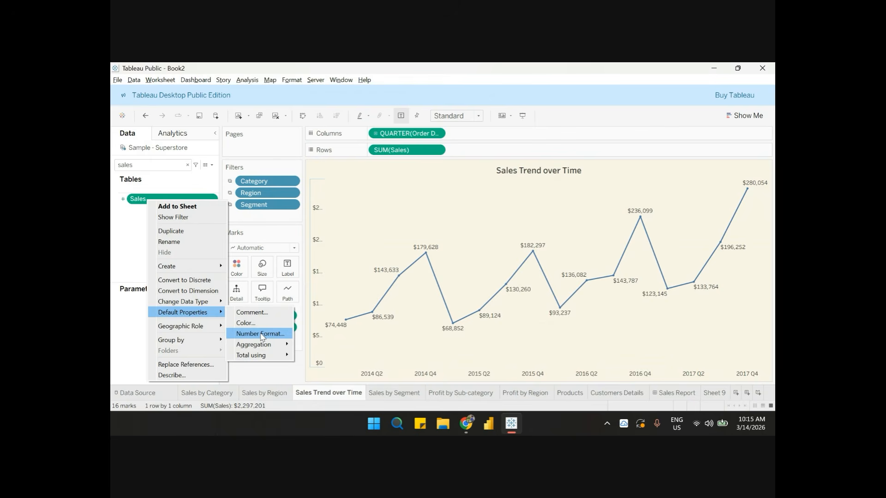
click(340, 252)
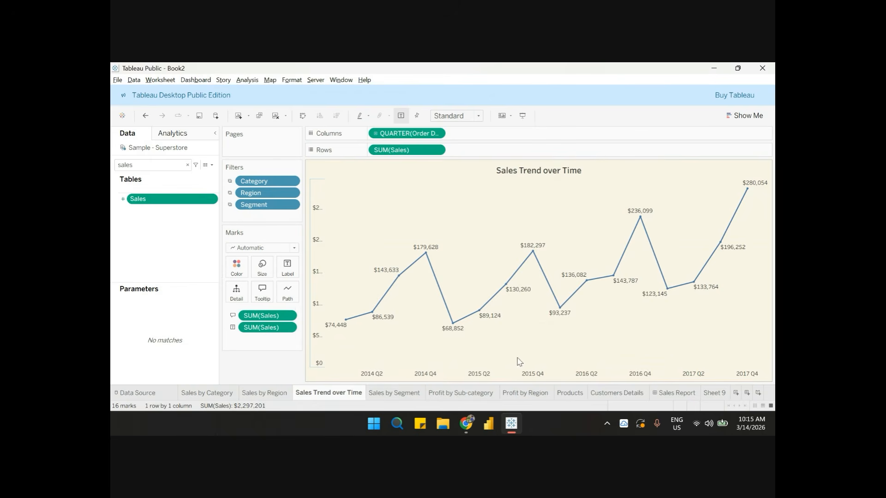
- Switch to the Products worksheet and dismiss its error message
click(517, 397)
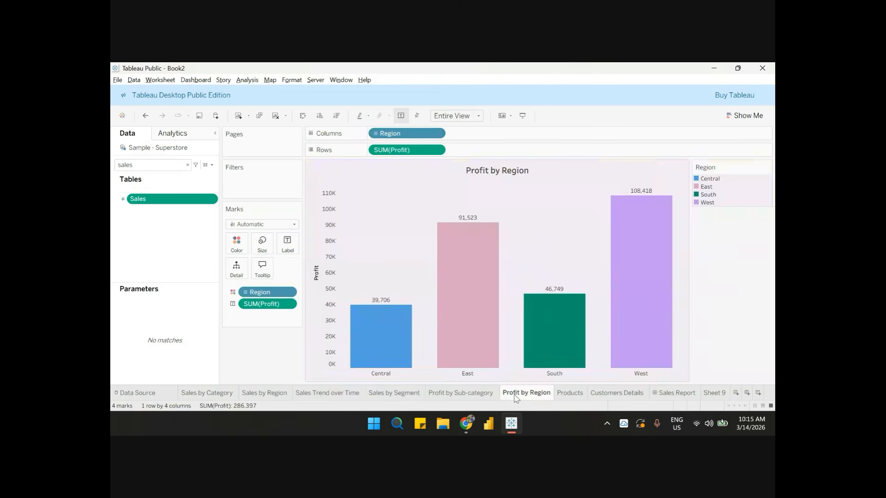
click(575, 398)
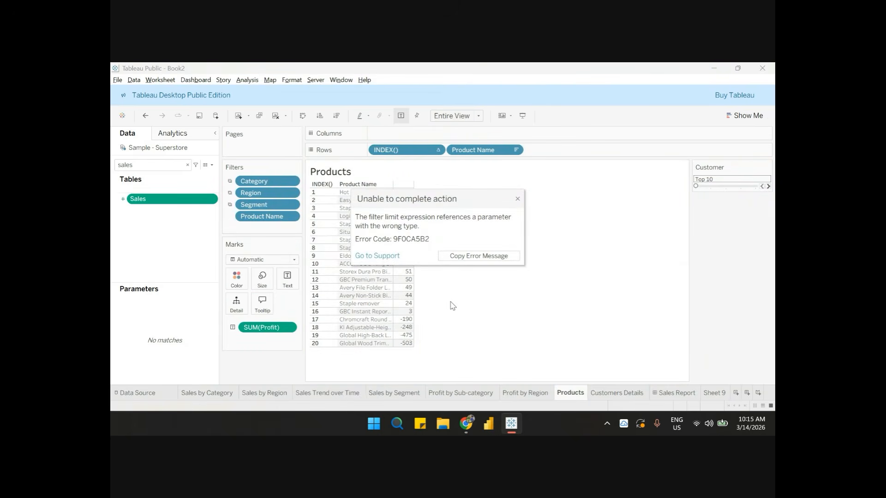
click(518, 199)
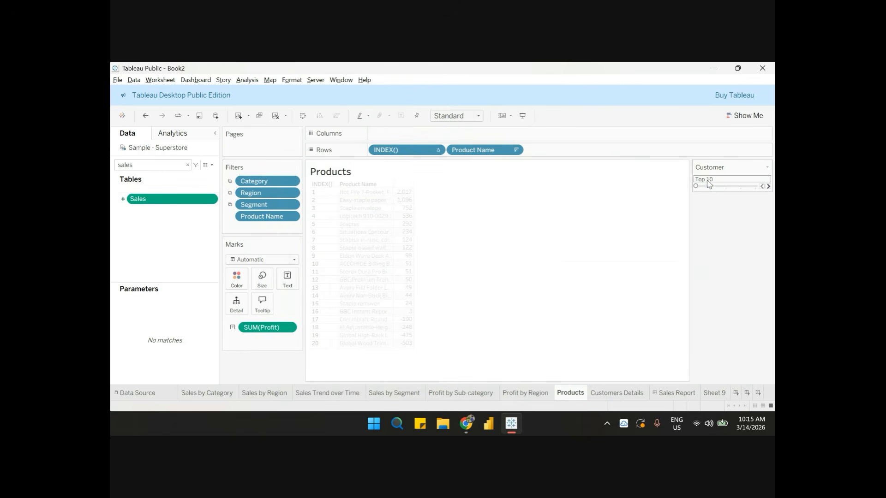
- Check the Customer parameter's settings and try its Top 20 and Top 30 values
click(767, 168)
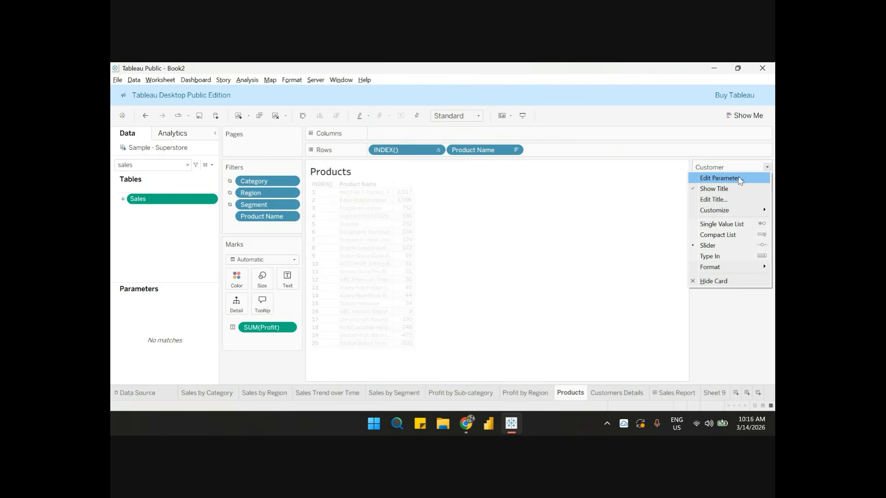
click(738, 179)
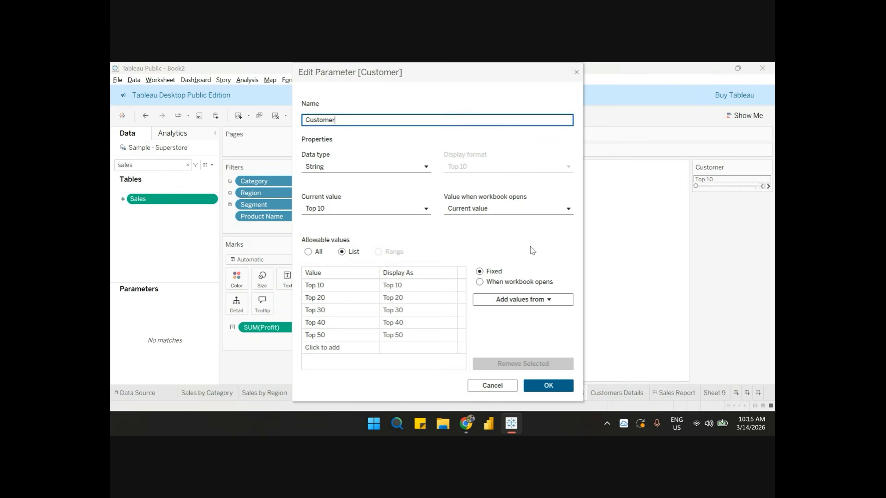
click(534, 387)
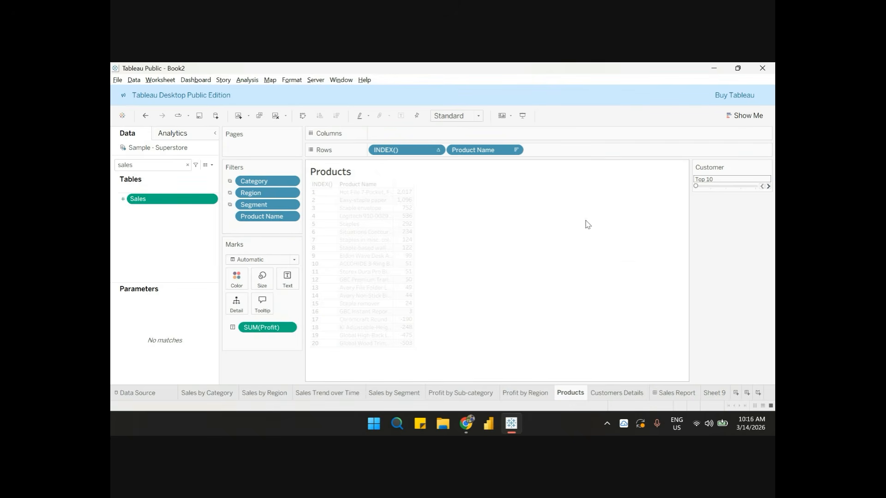
click(768, 169)
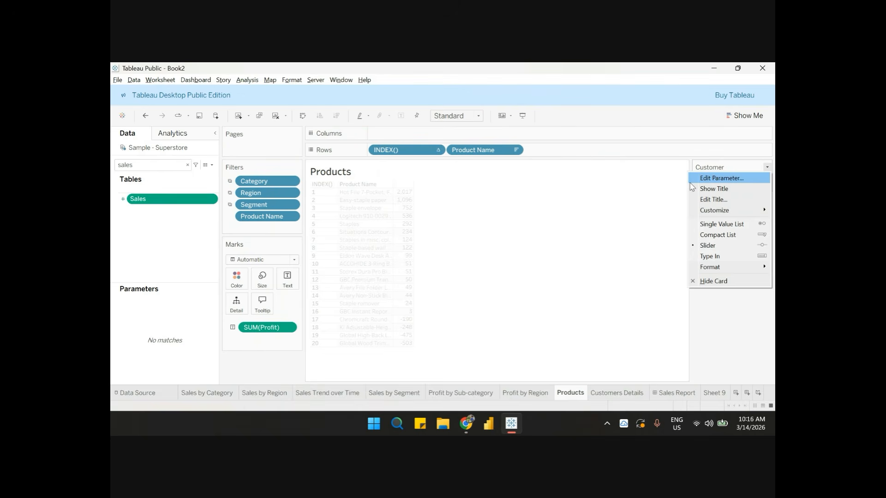
click(648, 191)
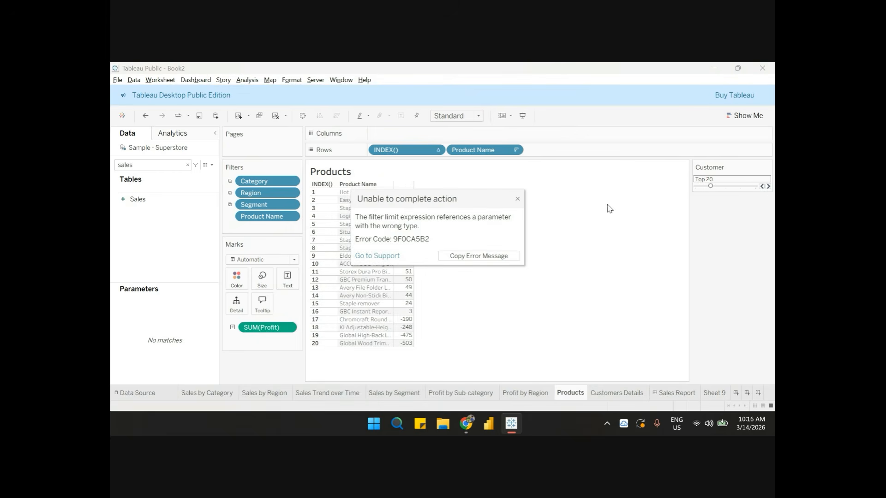
click(518, 199)
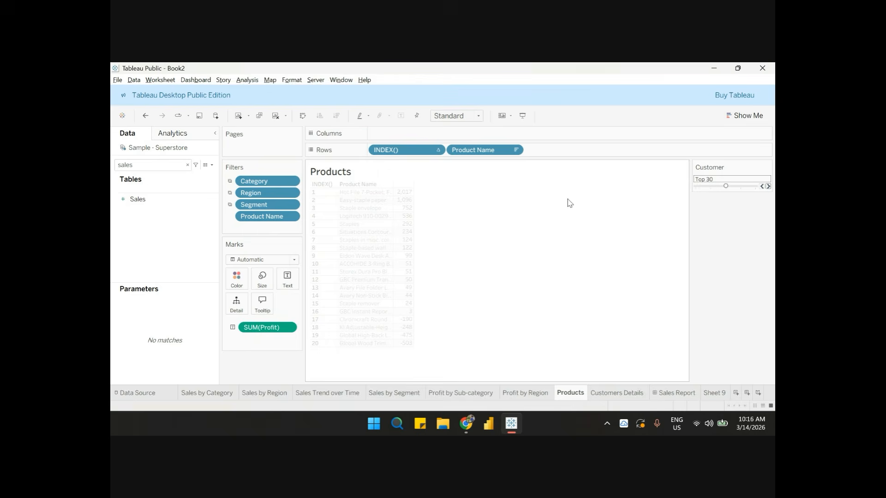
- Change the Customer parameter's data type to Integer and its allowable values to Range
click(766, 167)
click(725, 185)
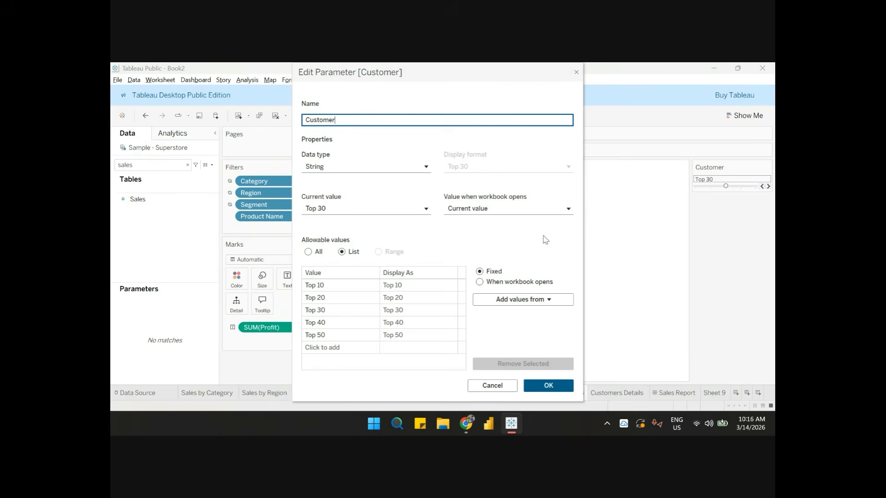
click(412, 169)
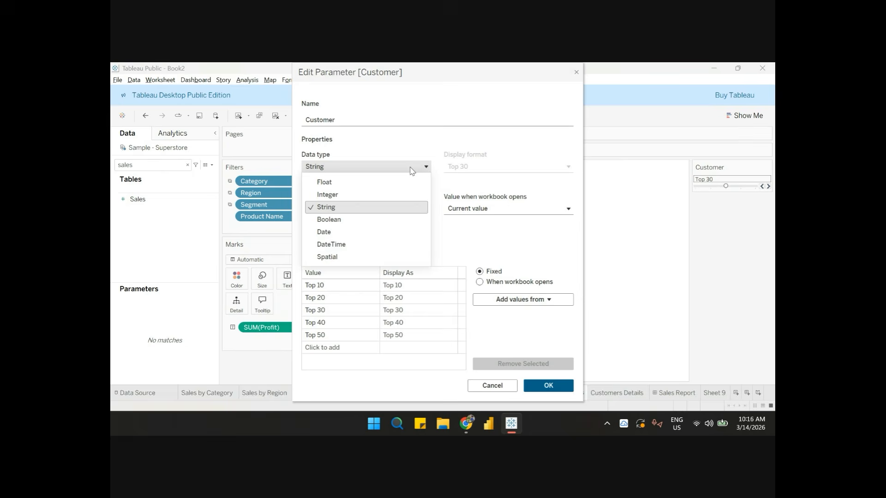
click(353, 196)
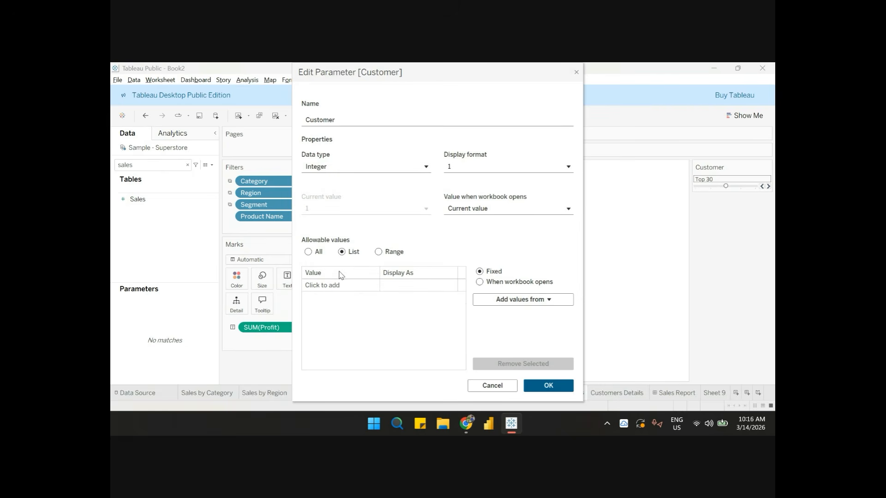
click(378, 252)
- Limit the Customer parameter's range to a minimum of 0 and a maximum of 30
click(310, 284)
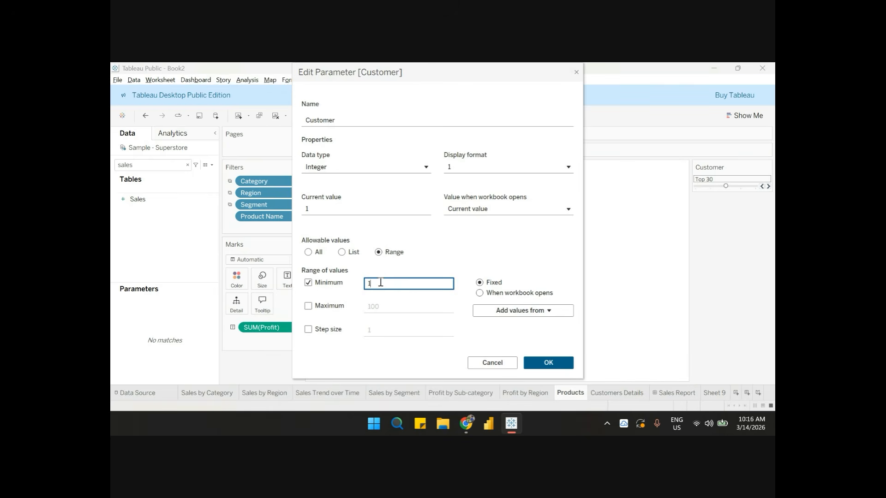
key(BackSpace)
text(0)
click(308, 306)
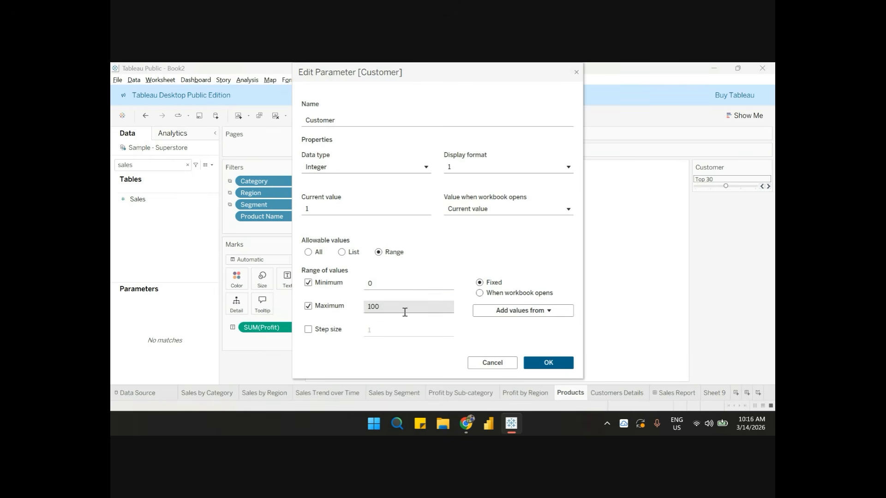
drag(404, 312, 350, 312)
text(3)
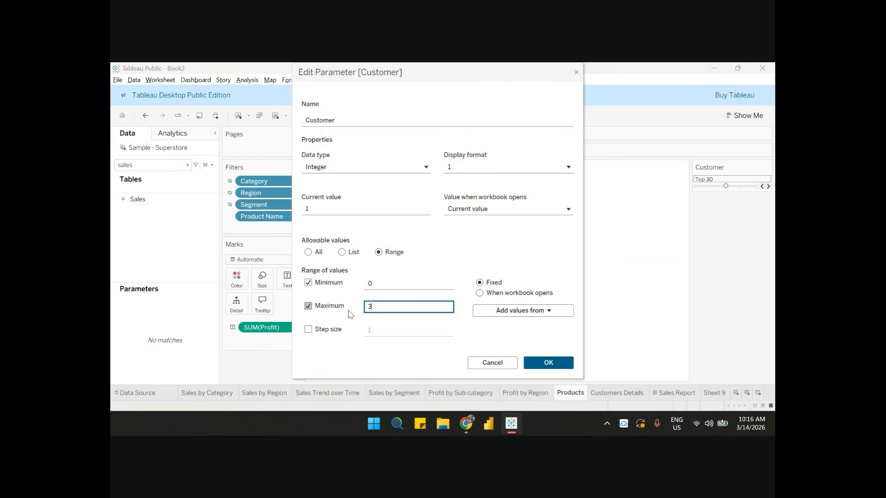
text(0)
- Set the Customer parameter's step size to 5, apply the settings and dismiss the error message
click(308, 329)
click(378, 329)
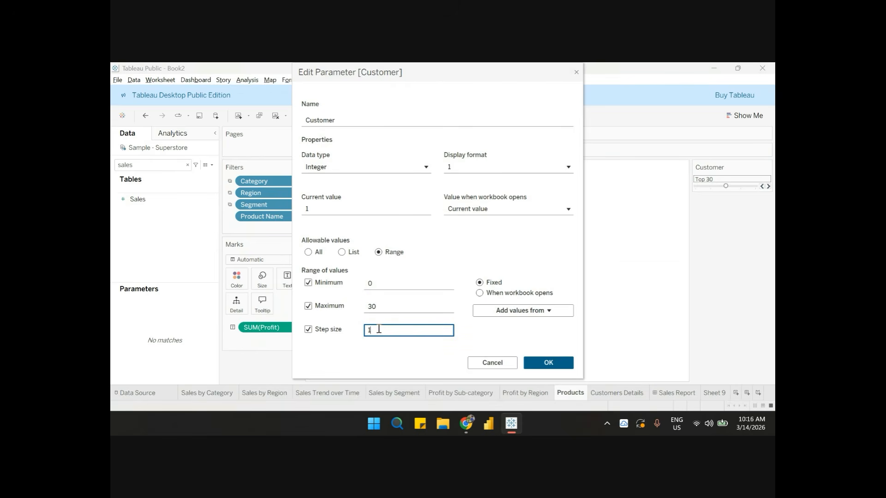
text(5)
click(544, 362)
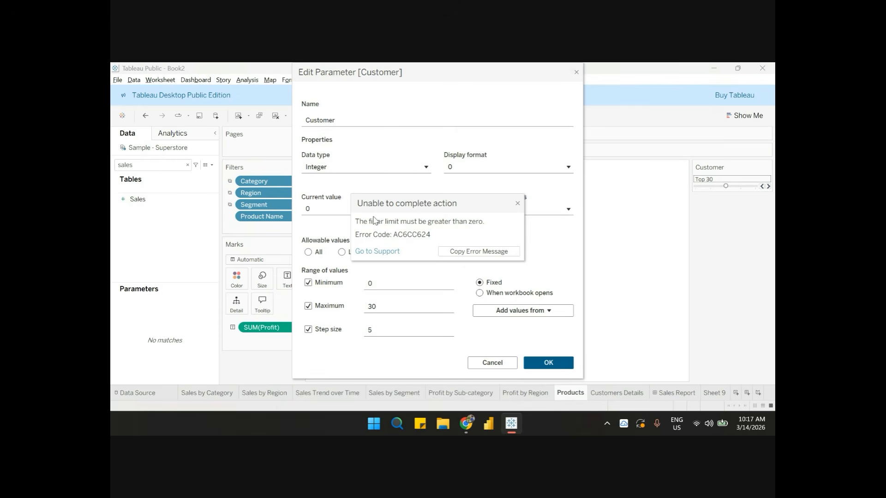
click(517, 204)
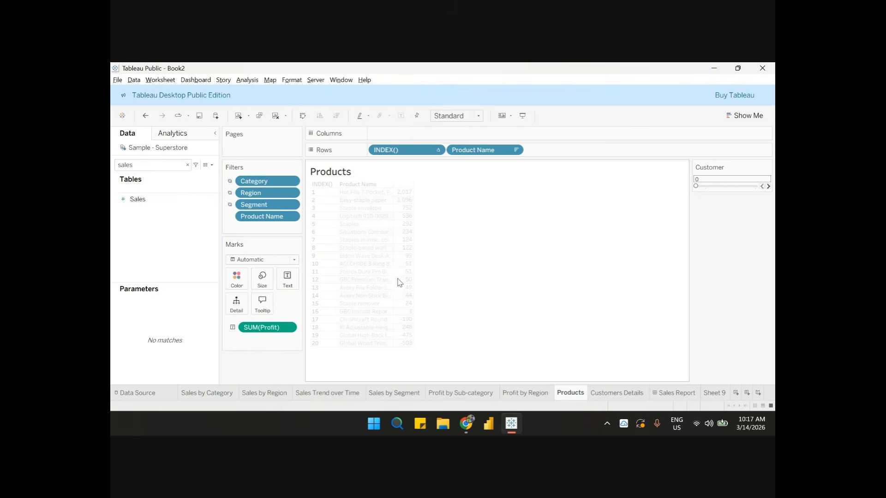
- Reopen the Customer parameter and set its range minimum to 5
click(767, 167)
click(736, 179)
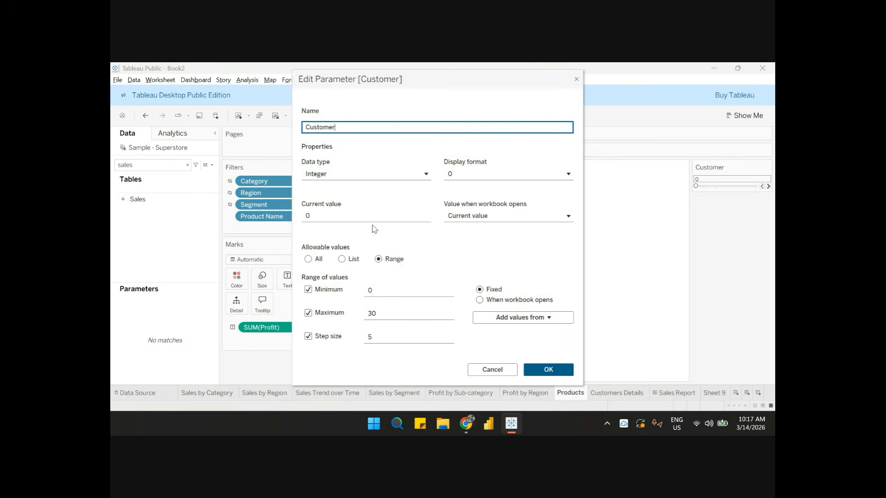
click(386, 291)
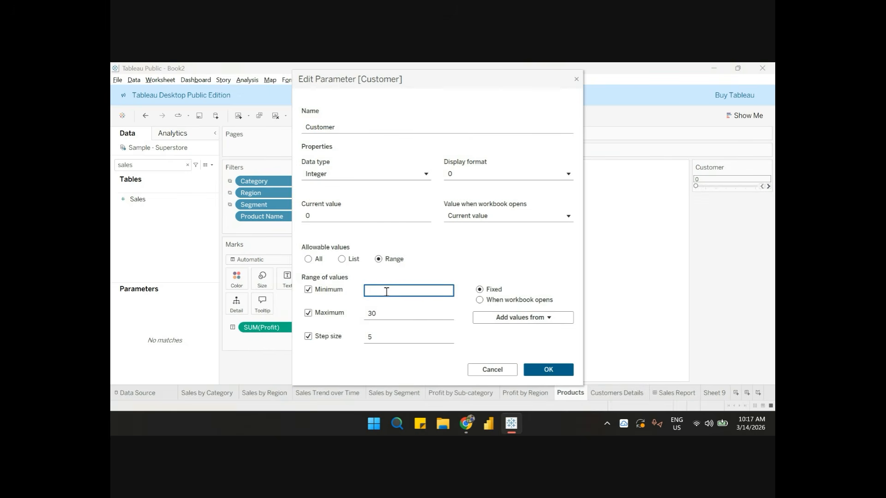
text(5)
key(BackSpace)
text(1)
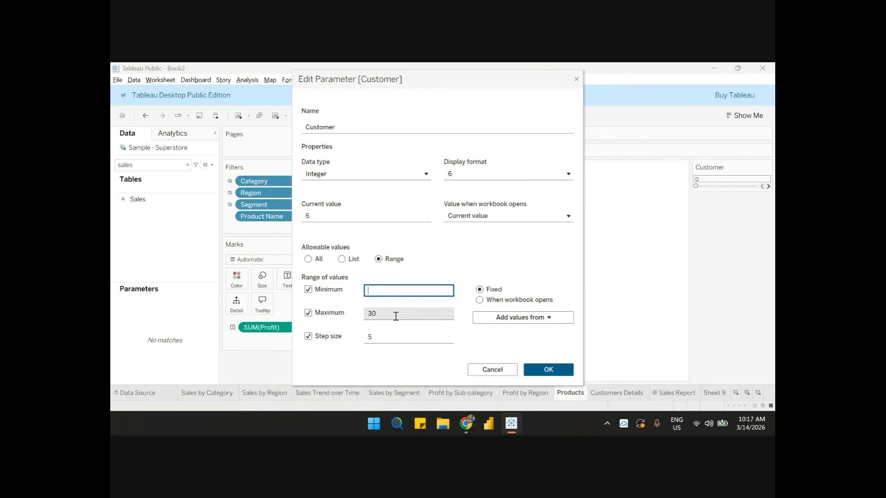
text(5)
click(549, 369)
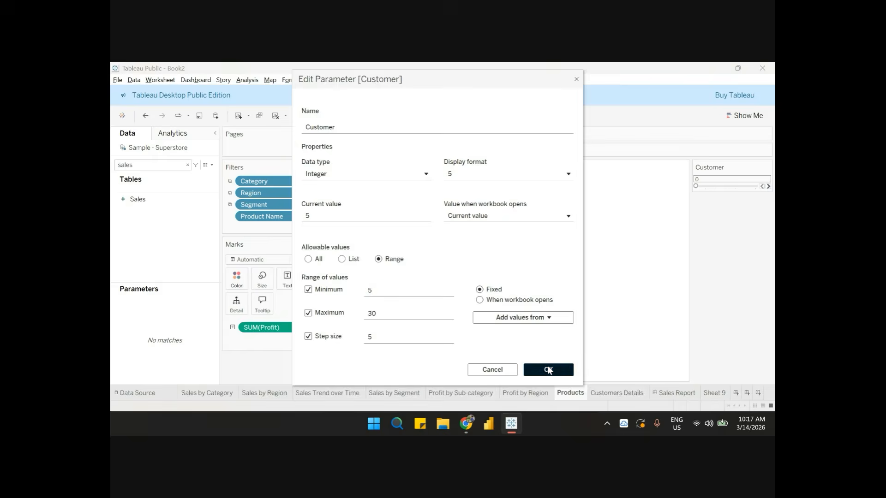
- Try the Customer parameter on the Products sheet by stepping it up to 15 and back to 5
click(768, 186)
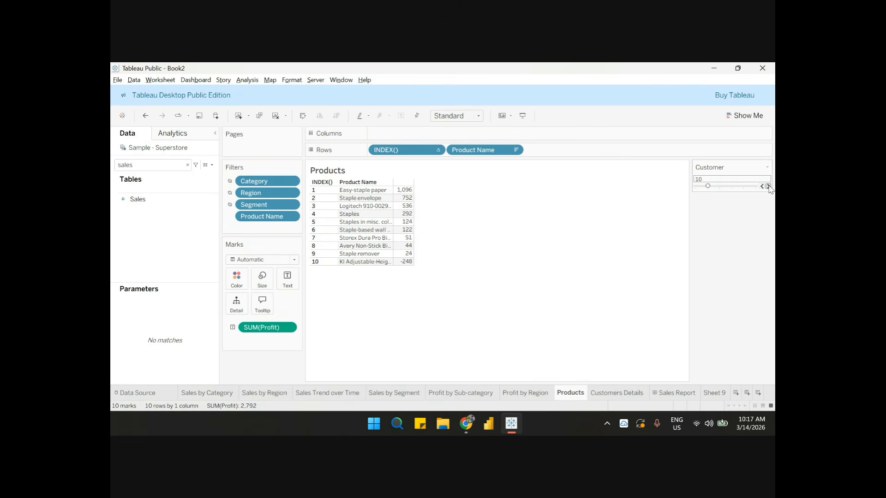
click(768, 186)
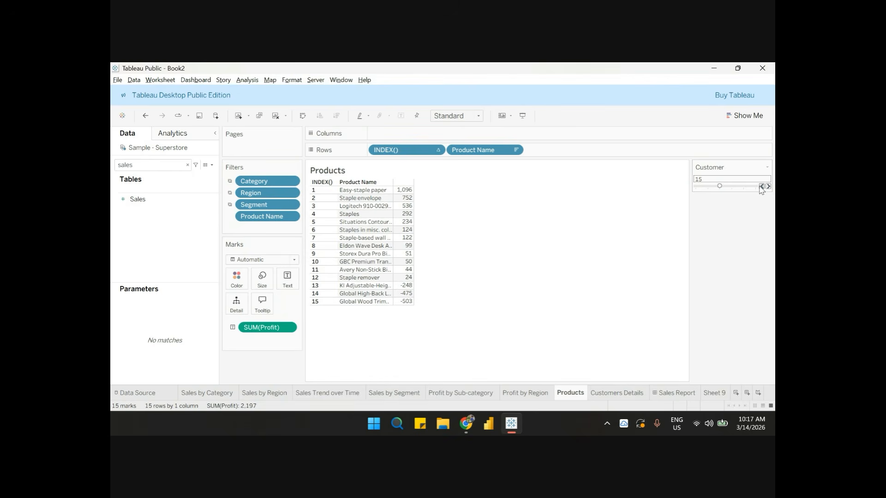
click(762, 186)
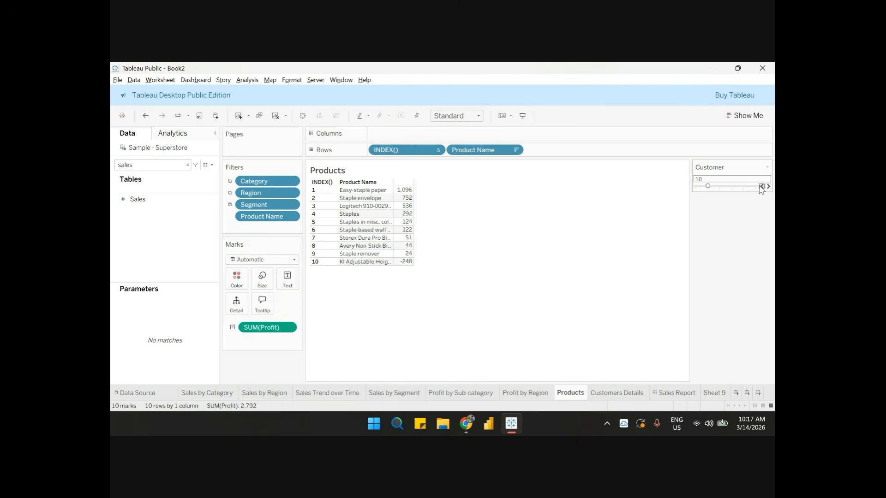
click(762, 186)
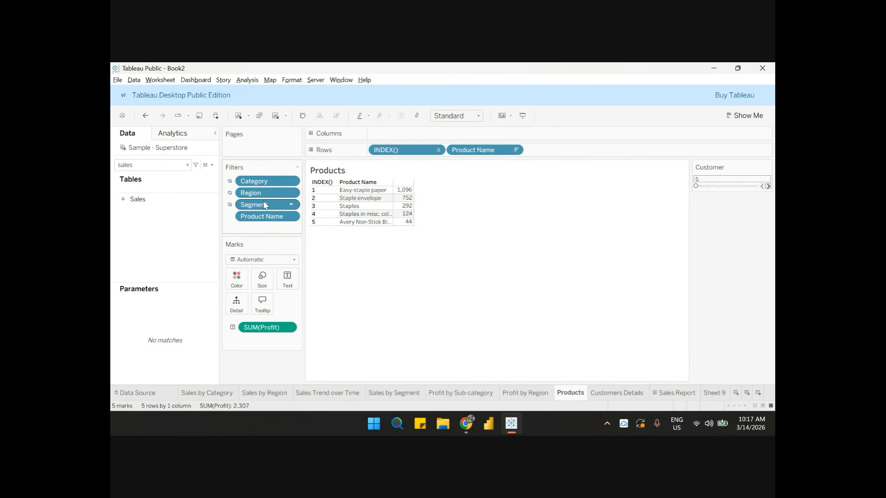
- Examine the Product Name filter's Top by-field condition and the parameters available for its limit
right_click(258, 218)
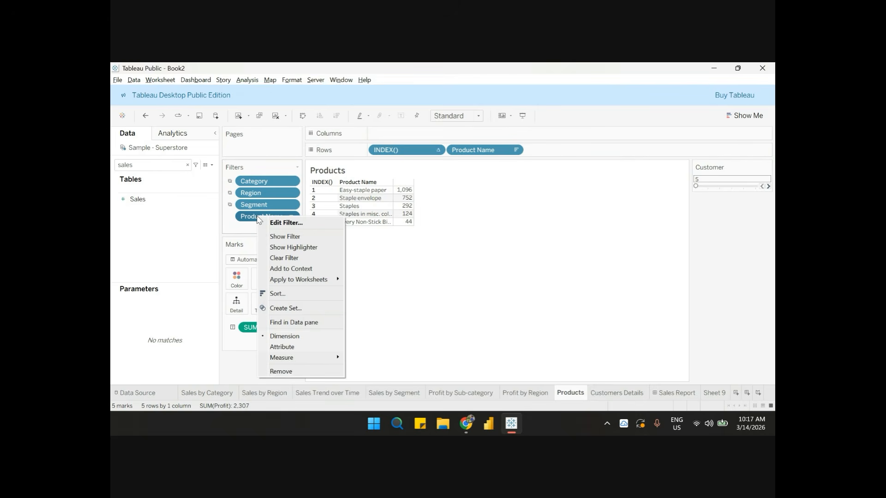
click(279, 223)
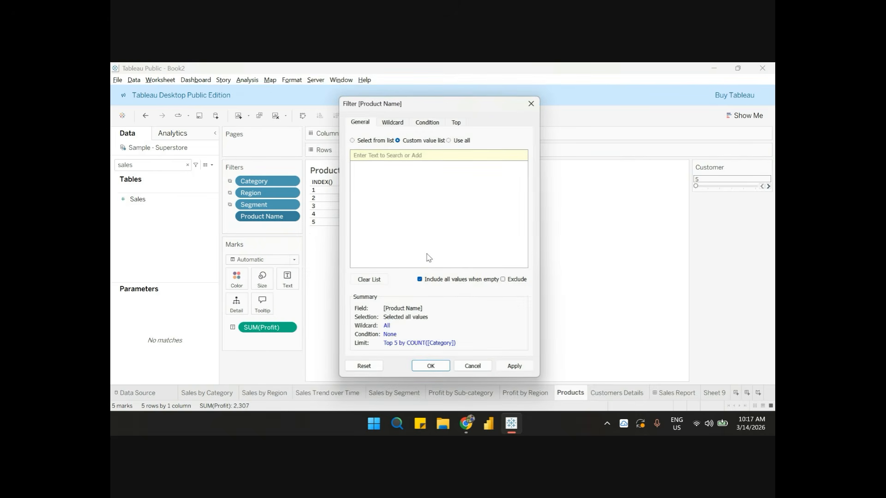
click(456, 123)
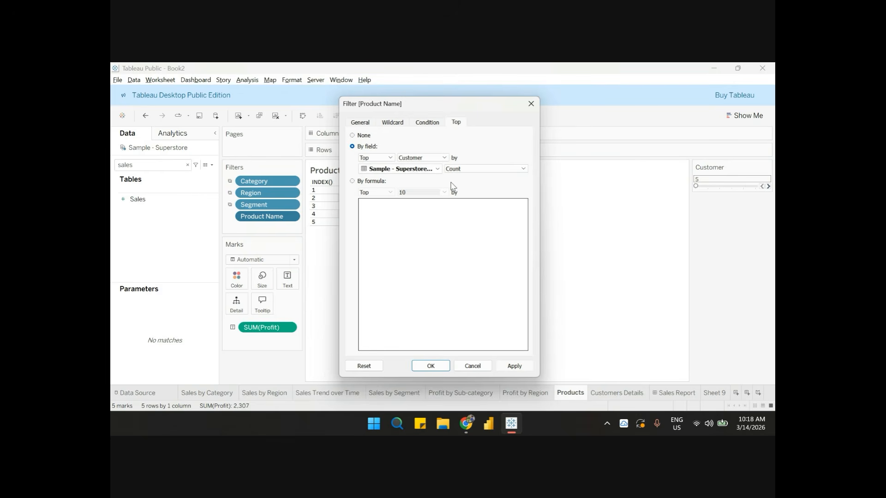
click(429, 158)
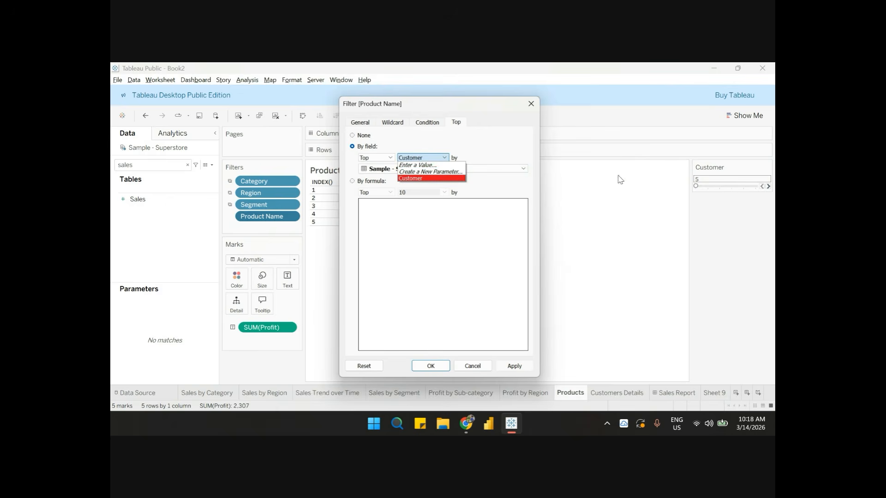
click(482, 186)
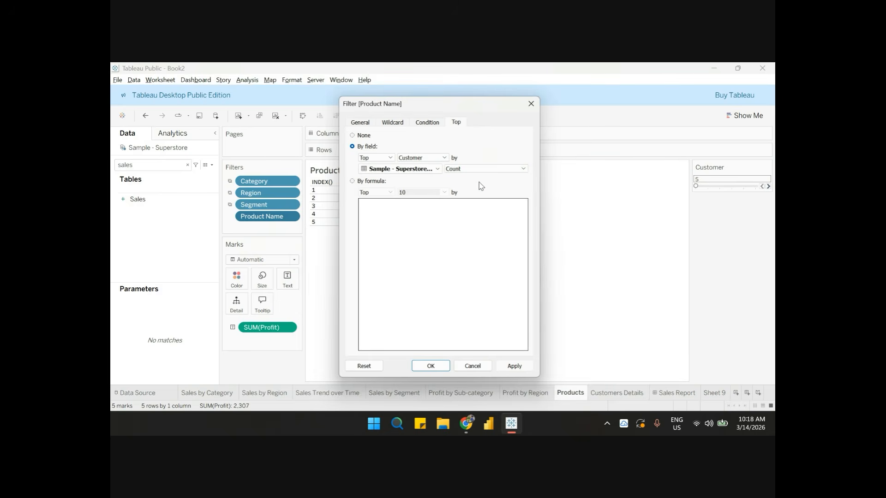
- Check the aggregation choices for the Product Name filter's Top condition and close the filter without changes
click(524, 170)
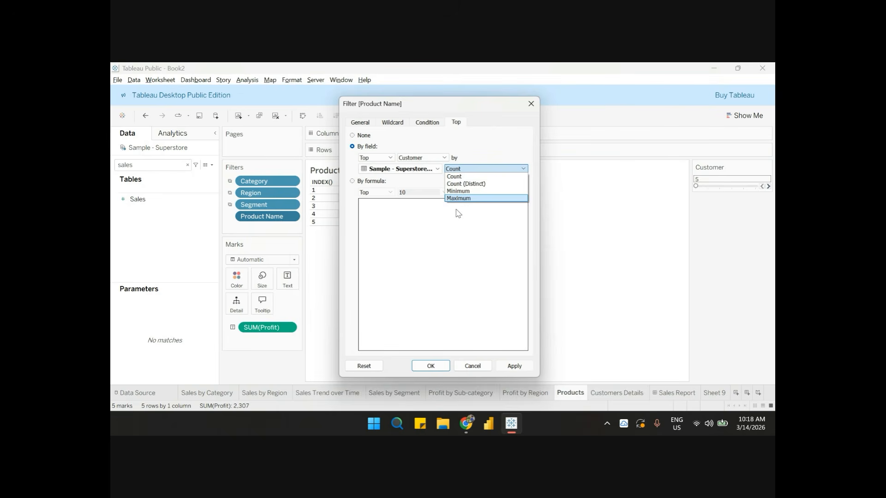
click(471, 151)
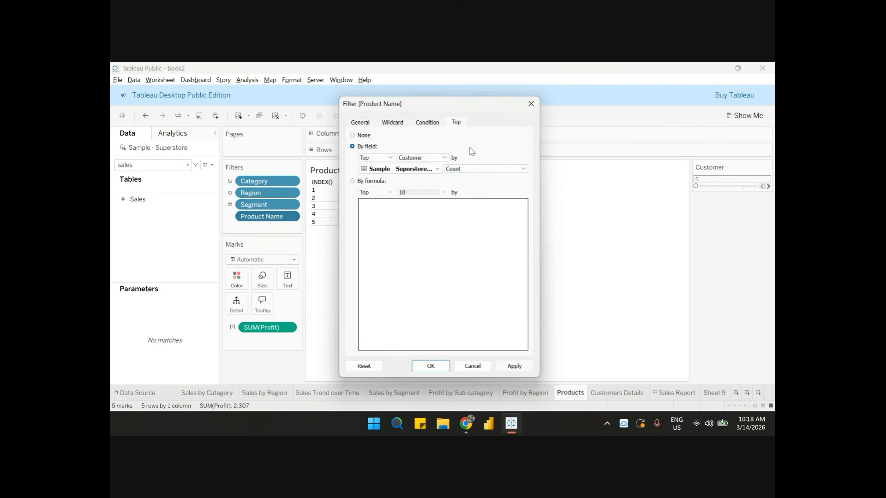
click(523, 170)
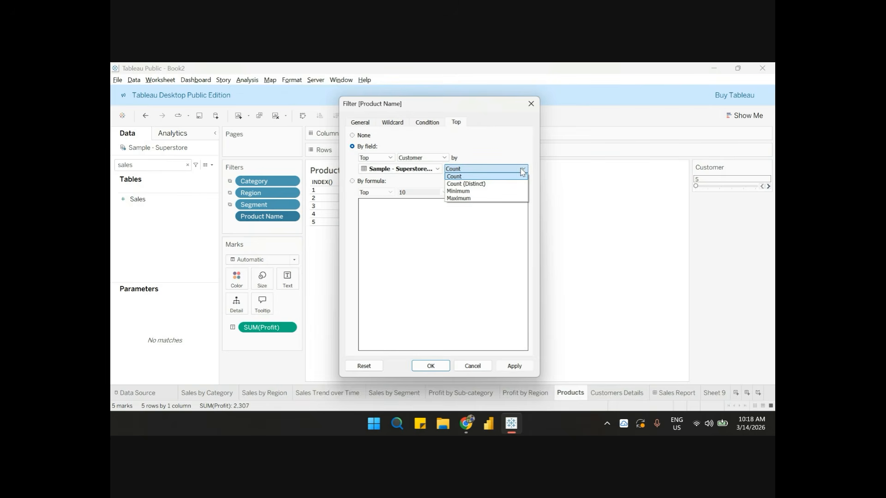
click(499, 153)
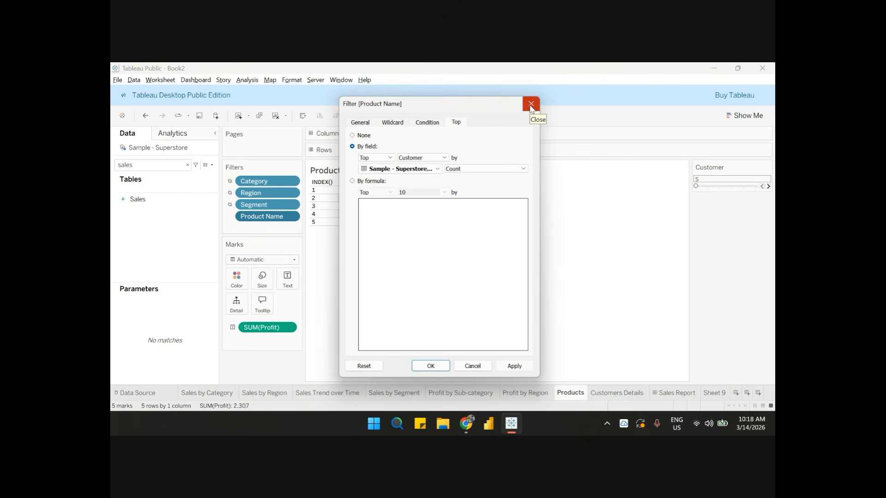
click(521, 169)
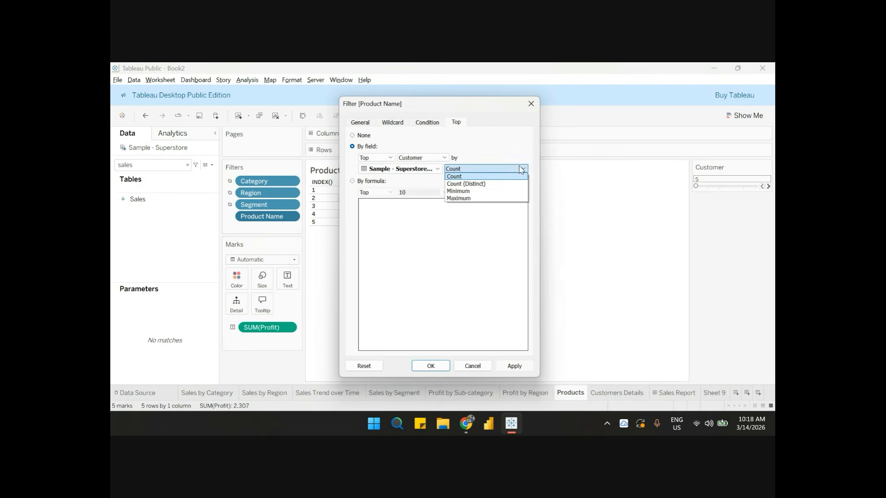
click(520, 169)
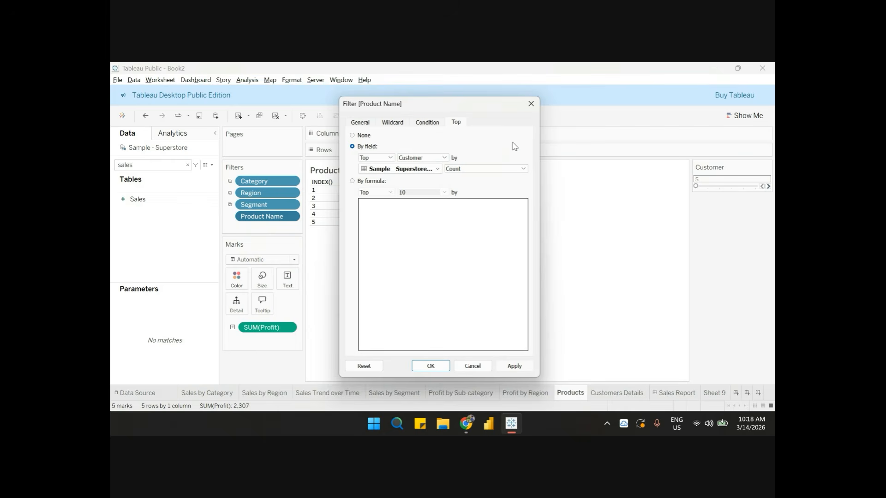
click(530, 104)
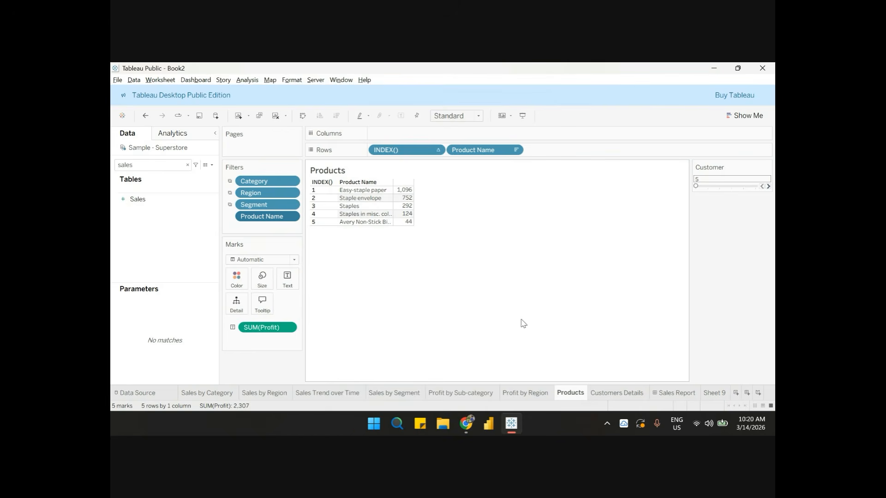
- Switch to the Google Meet call in the browser and stop presenting the screen
mouse_move(466, 424)
click(436, 381)
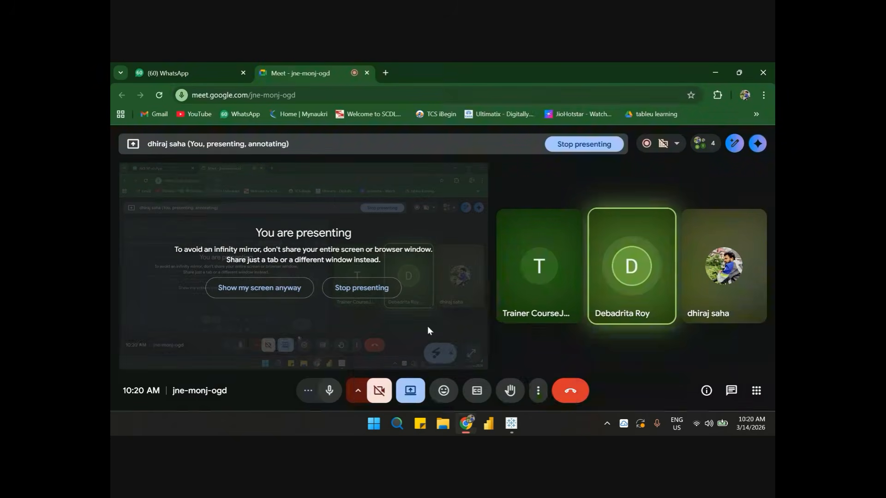
click(570, 150)
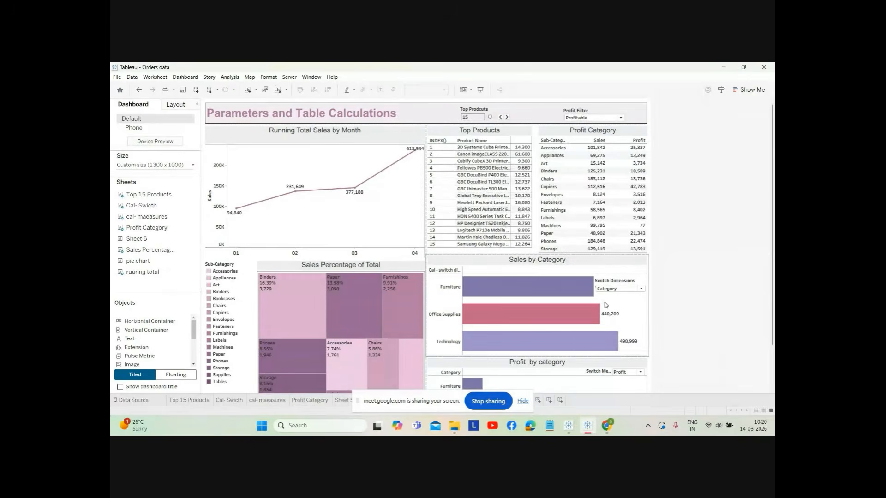
- Look through the Parameters and Table Calculations dashboard and check the measure choices offered for the Profit by category chart
scroll(609, 323, down, 3)
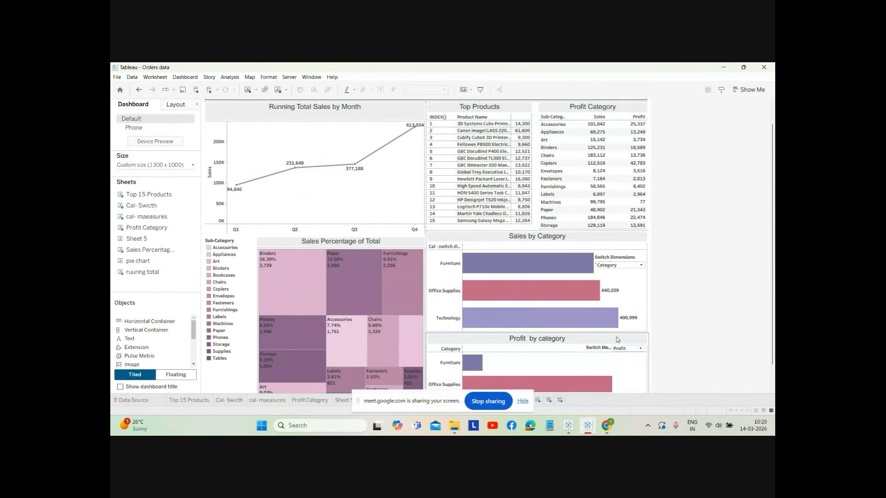
scroll(617, 340, down, 1)
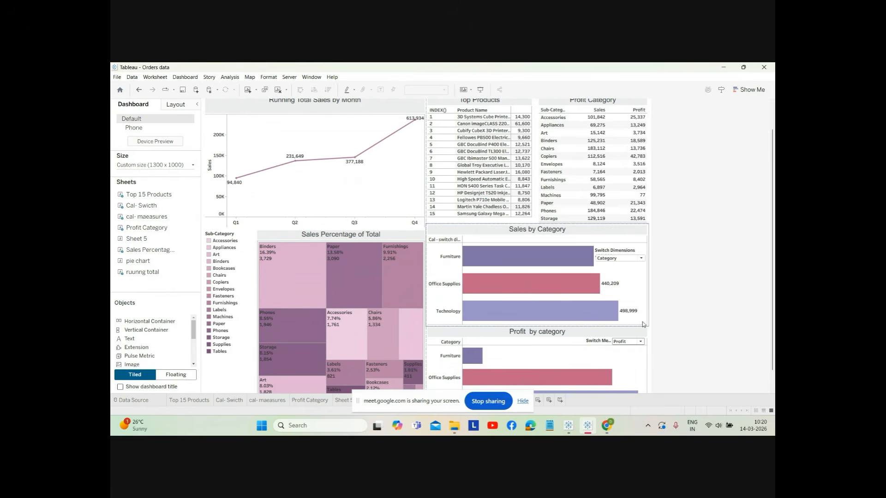
click(641, 342)
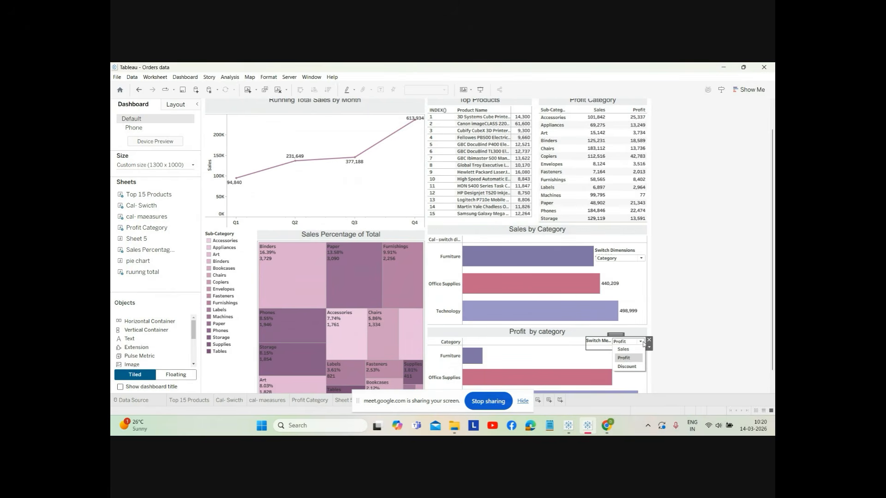
click(692, 318)
scroll(646, 313, up, 1)
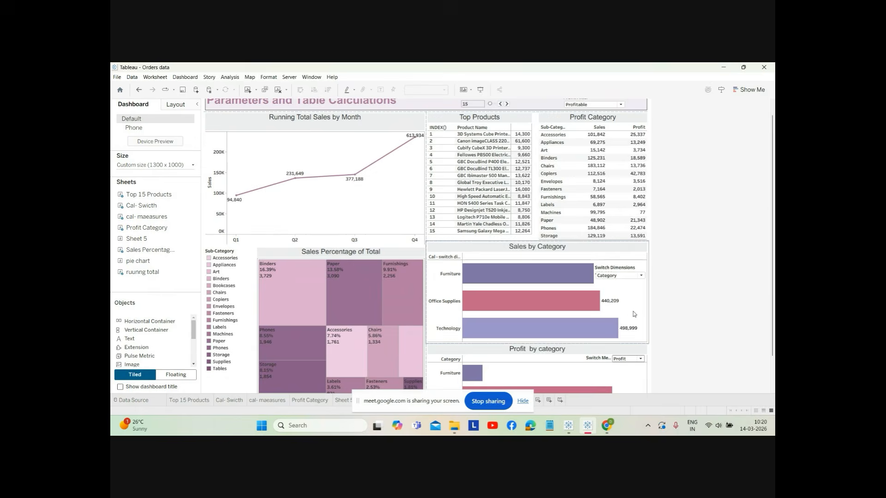
- Check the Switch Dimensions choices for the Sales by Category chart and select that parameter control
click(641, 276)
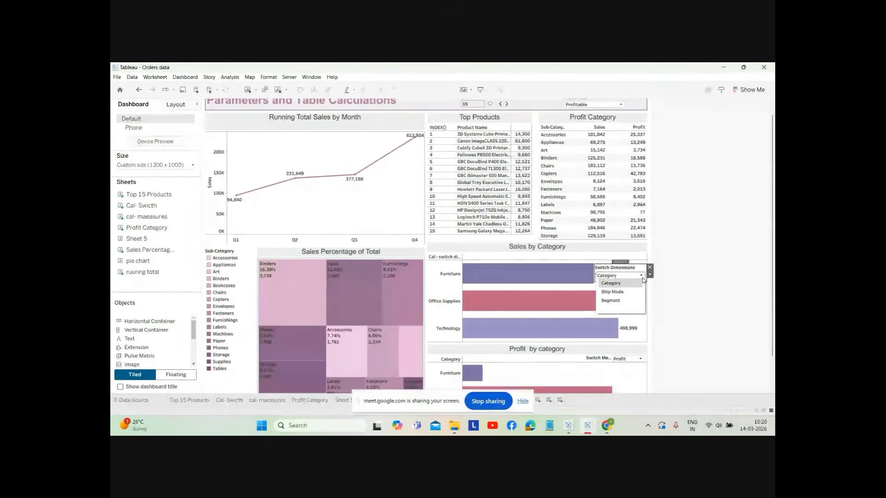
click(691, 305)
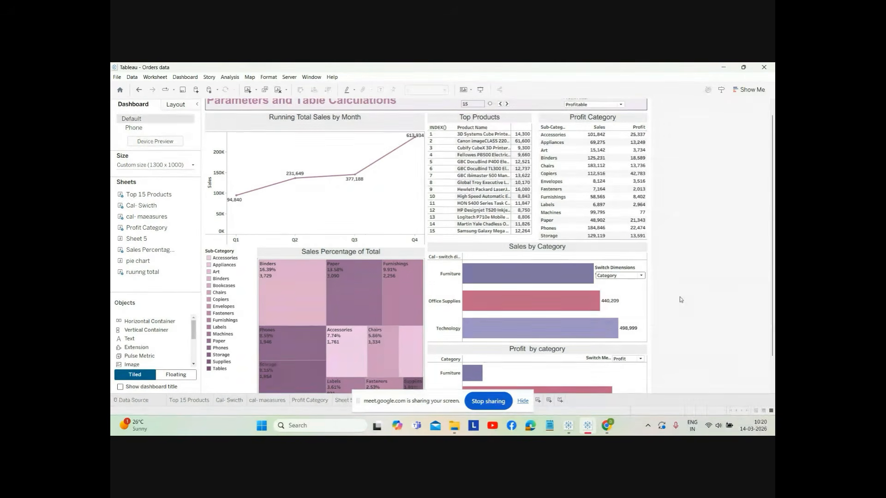
scroll(680, 299, up, 1)
click(617, 283)
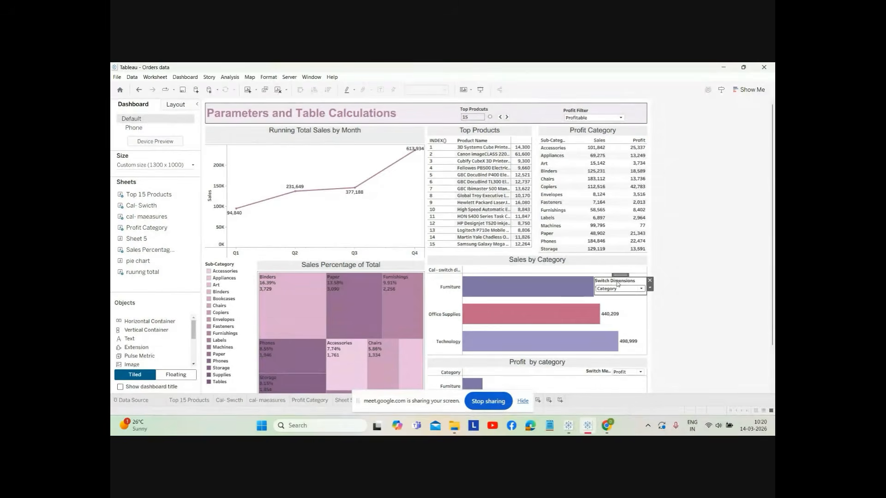
- Move the Switch Dimensions control beside the Sales by Category title and test it with Ship Mode before restoring Category
drag(617, 283, 619, 256)
click(686, 262)
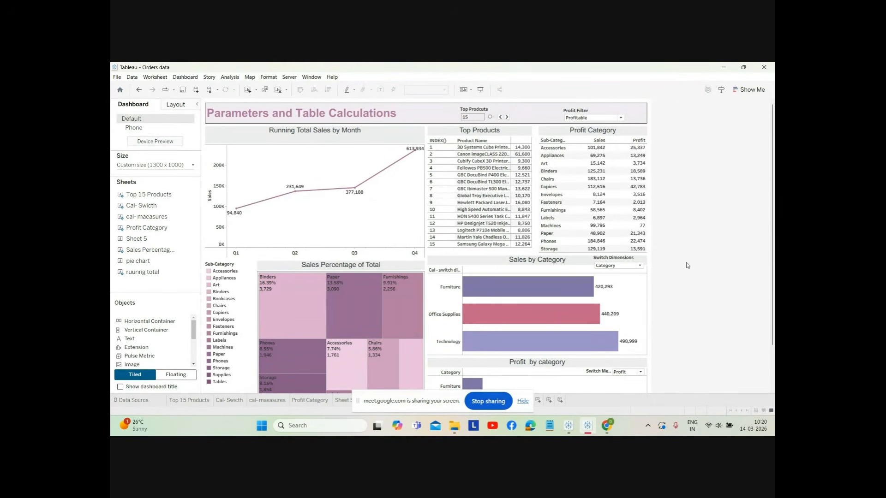
click(640, 266)
click(641, 279)
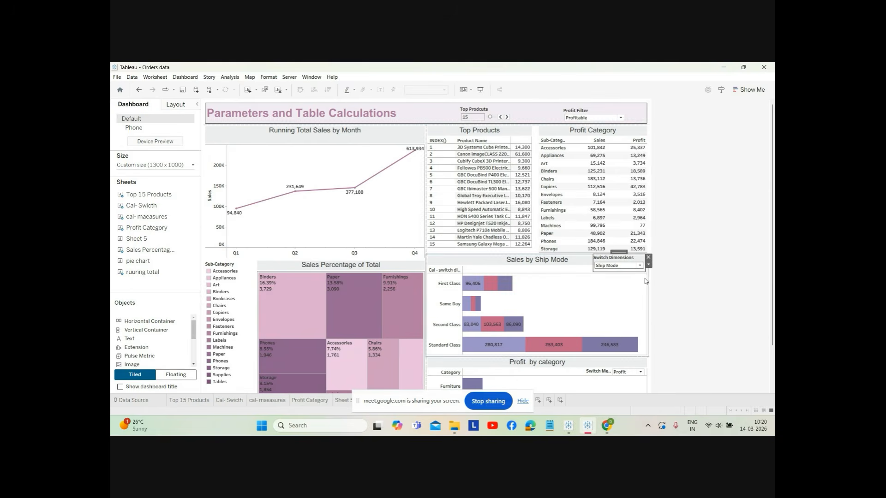
click(640, 266)
click(640, 273)
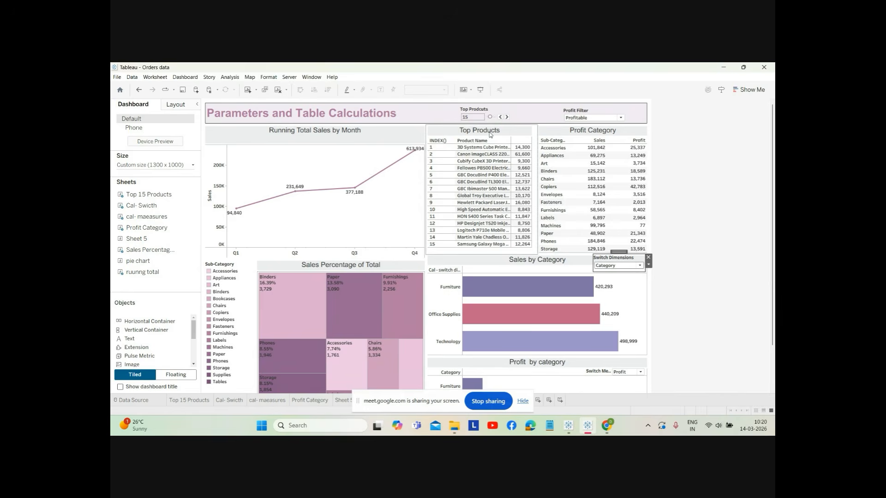
- Test the Profit Filter on the Profit Category table with All and Loss Making, and set it back to Profitable
click(512, 137)
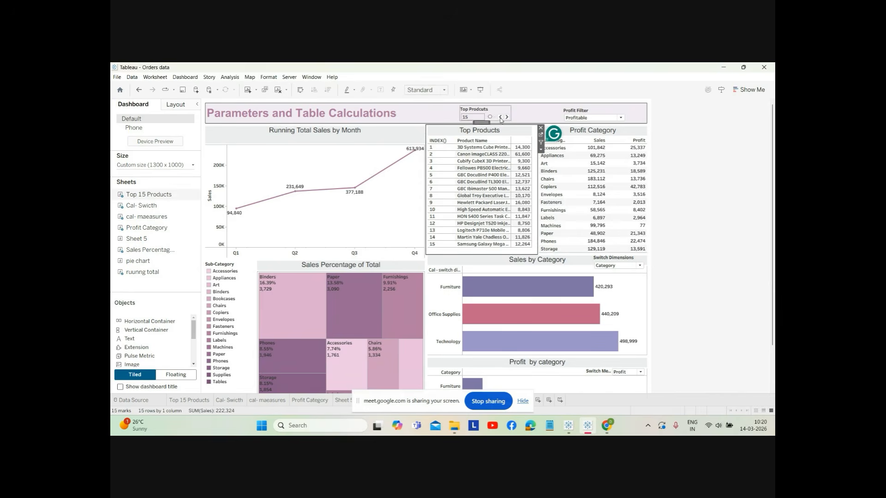
click(600, 118)
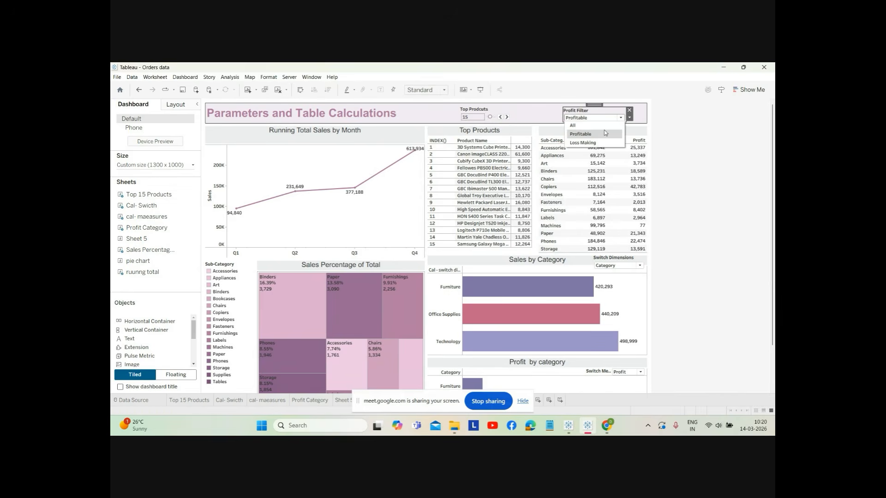
click(605, 127)
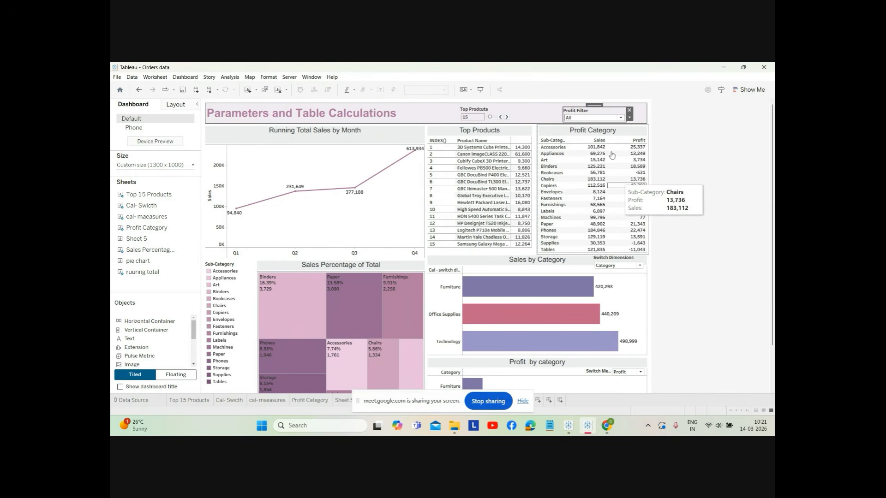
click(621, 118)
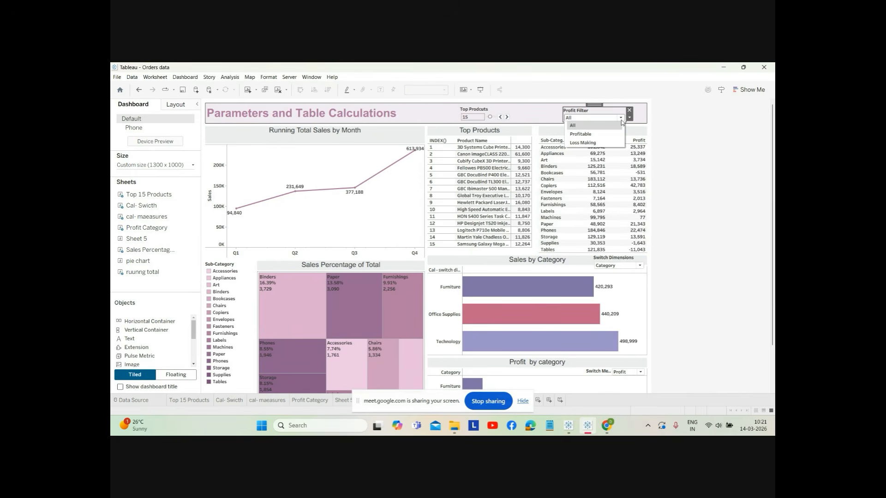
click(614, 142)
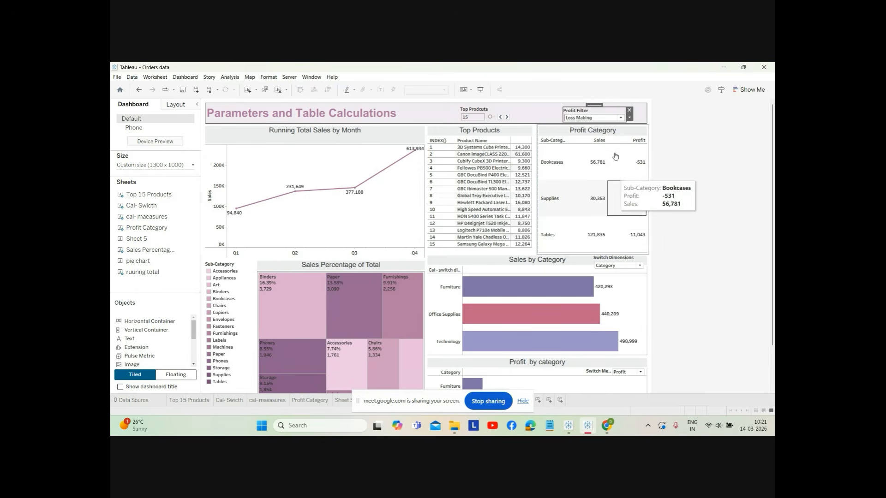
click(621, 118)
click(595, 136)
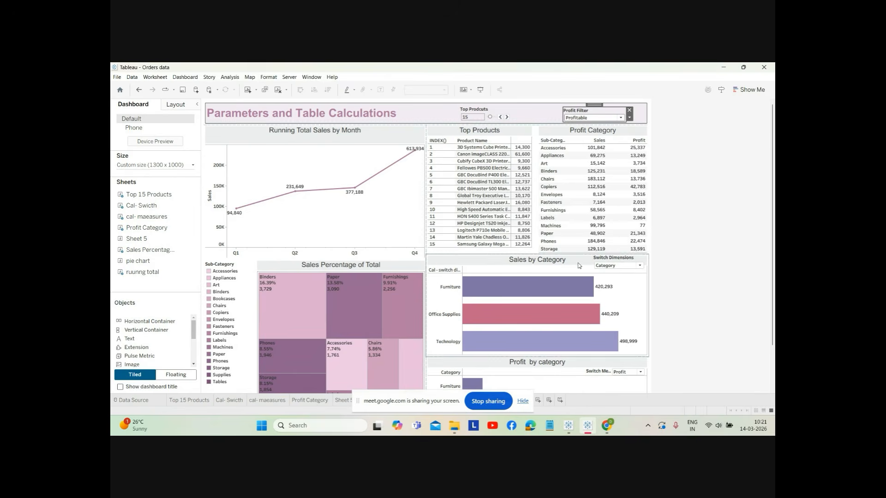
- Switch the measure of the bottom category chart to Sales and finally to Discount
scroll(576, 276, down, 1)
scroll(612, 320, down, 1)
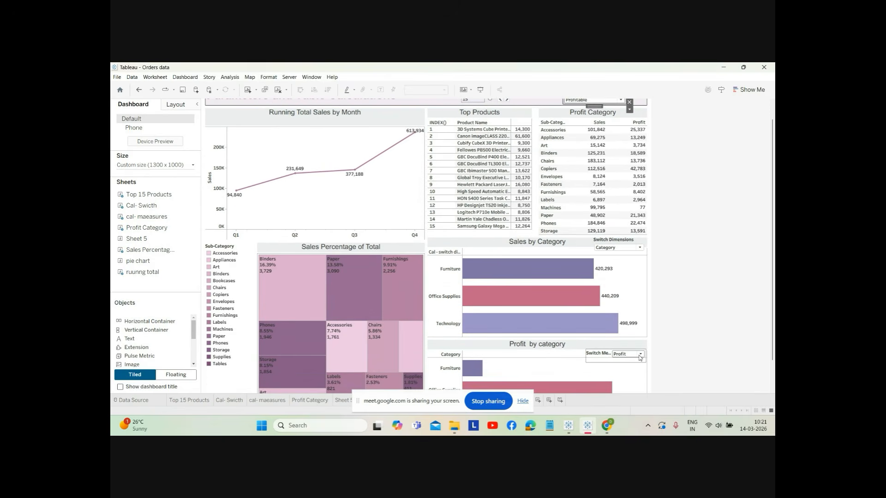
click(637, 364)
scroll(671, 364, down, 2)
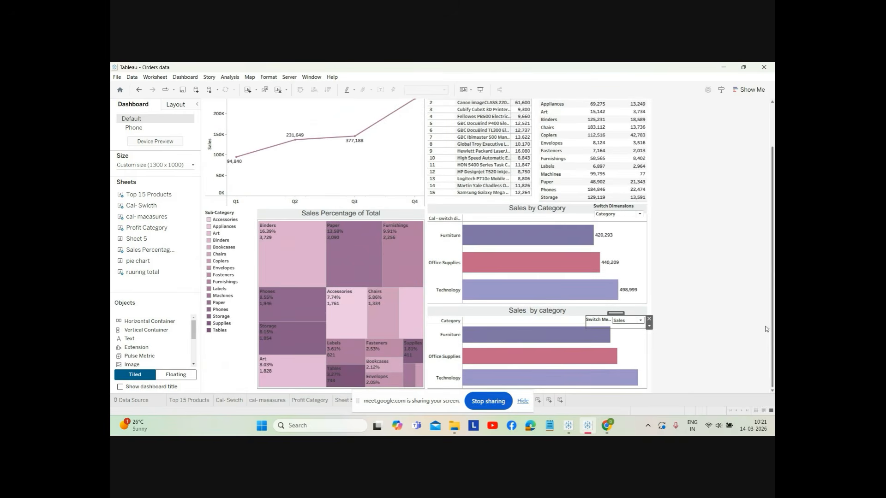
click(640, 320)
click(641, 349)
scroll(663, 267, up, 2)
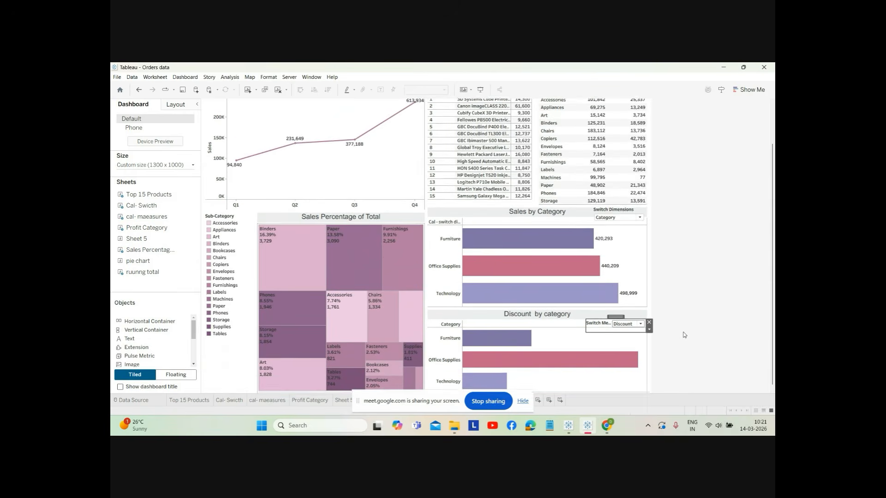
scroll(663, 267, up, 1)
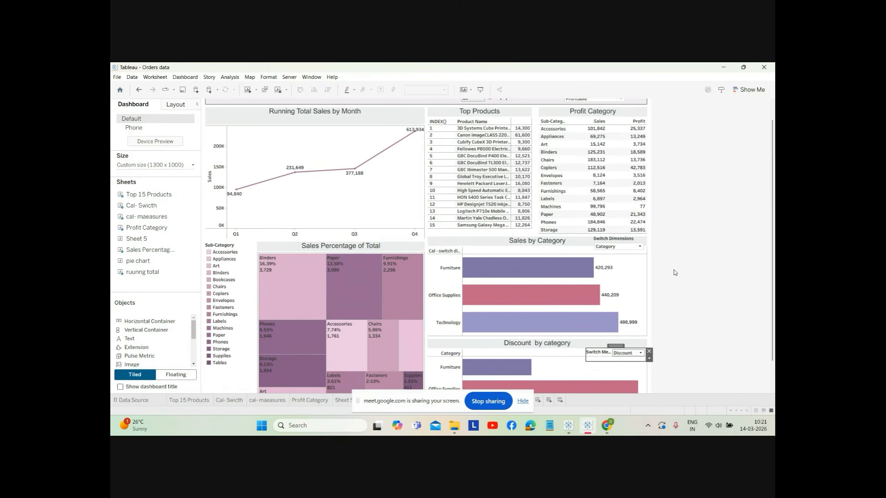
scroll(649, 248, up, 1)
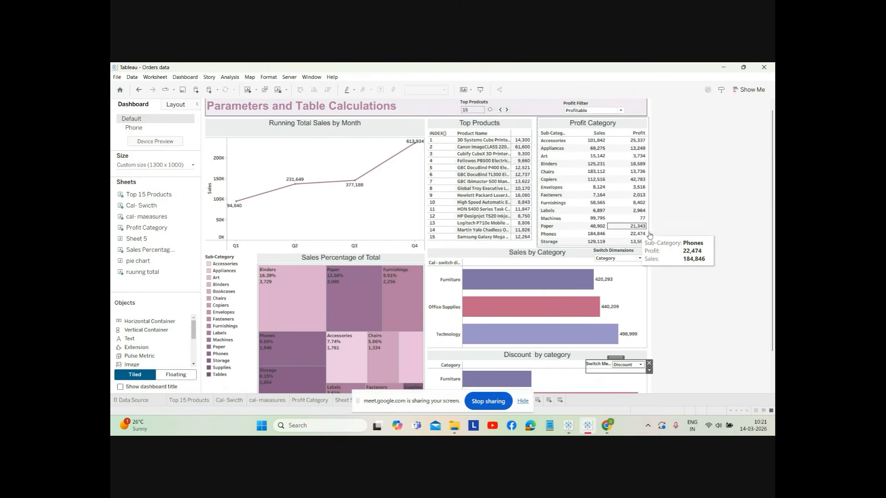
- Go from the dashboard to the Profit Category sheet and color its table by Cal- Profit Filter
click(617, 129)
click(652, 129)
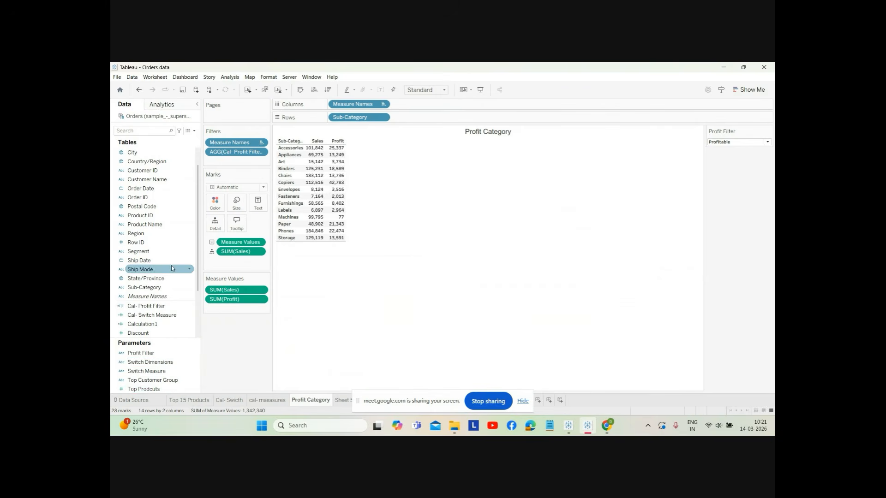
scroll(167, 276, up, 1)
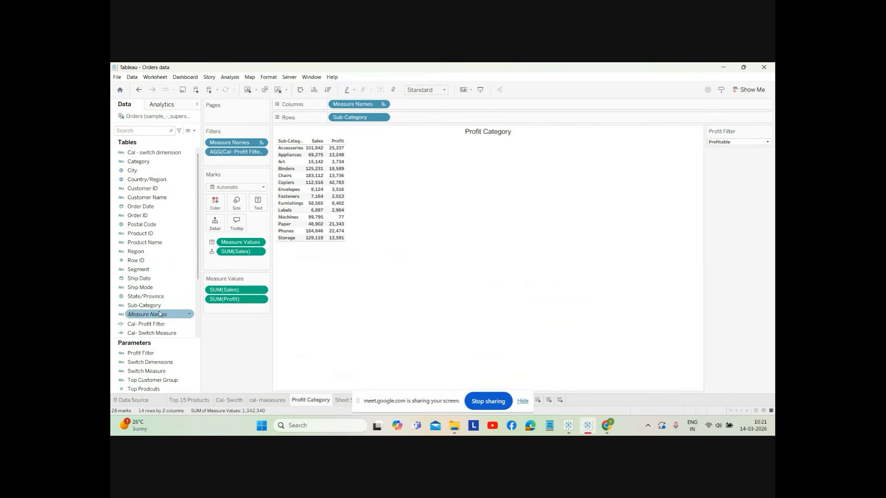
click(158, 323)
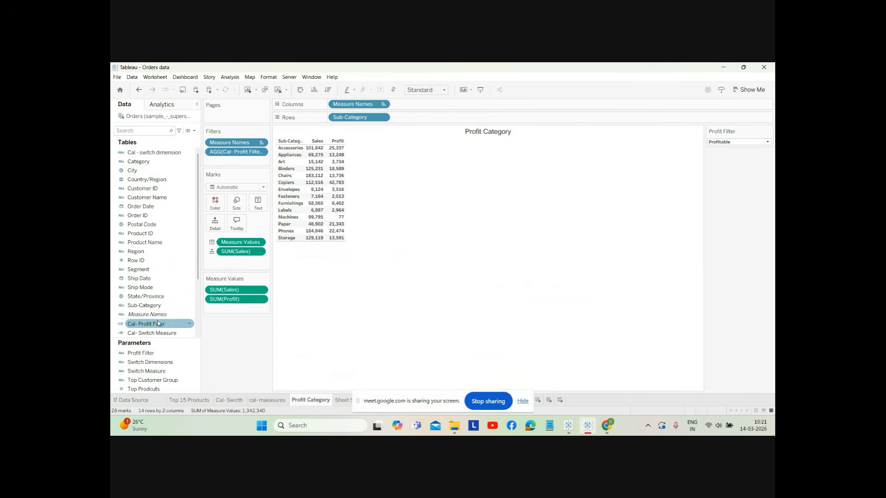
drag(157, 320, 217, 205)
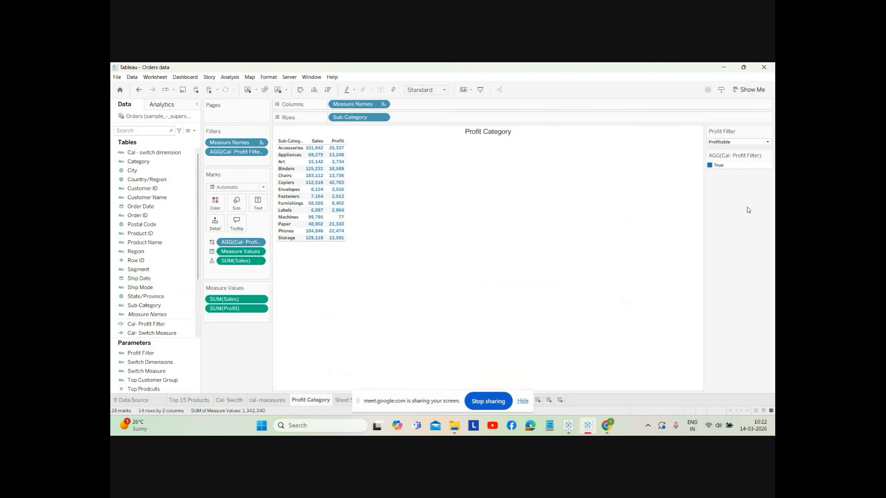
- Move the screen-sharing bar clear of the sheet names and remove Cal- Profit Filter from the Profit Category table's color marks
drag(385, 402, 408, 338)
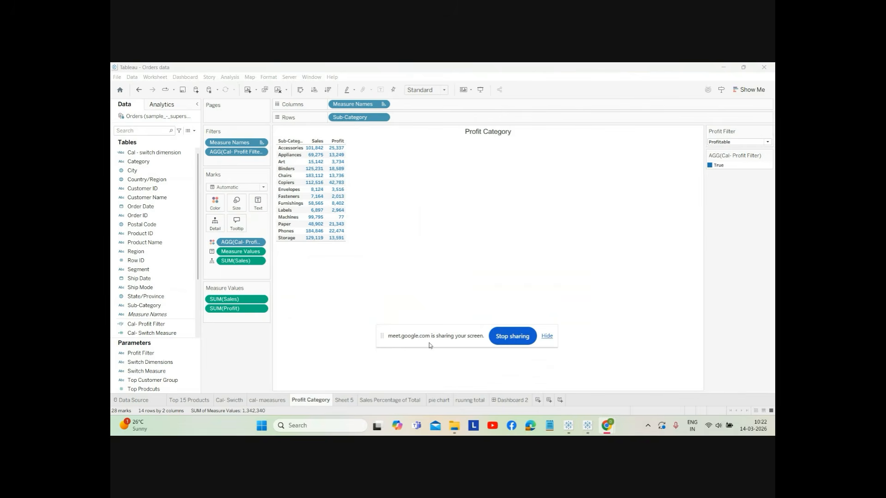
drag(431, 339, 441, 363)
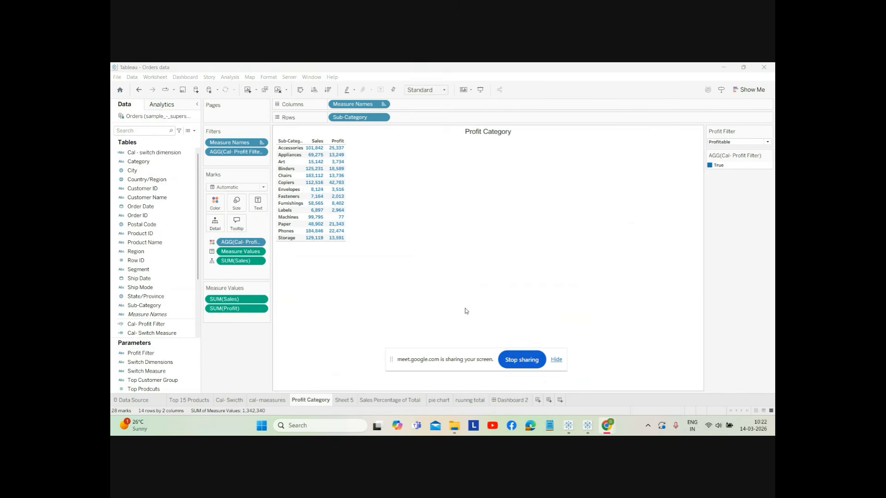
click(510, 400)
click(322, 400)
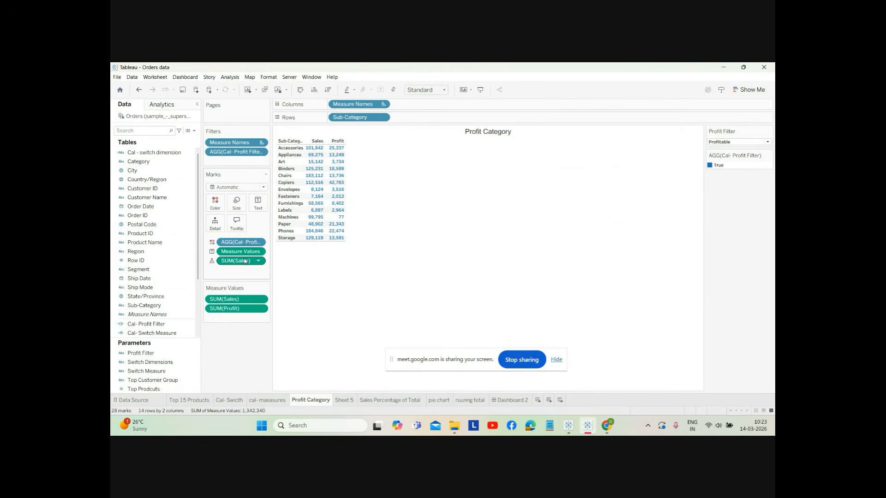
drag(238, 242, 138, 314)
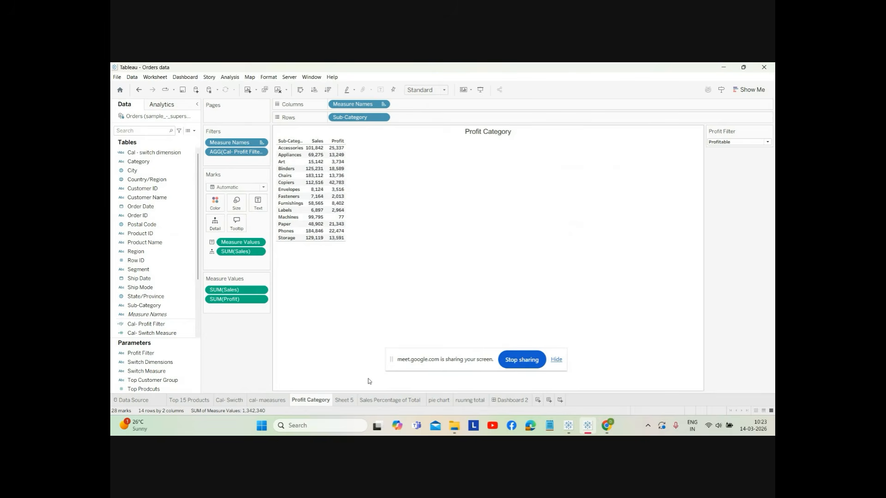
- Return to Dashboard 2 and examine the Running Total Sales by Month chart and the Sales Percentage of Total treemap's tooltips
click(503, 401)
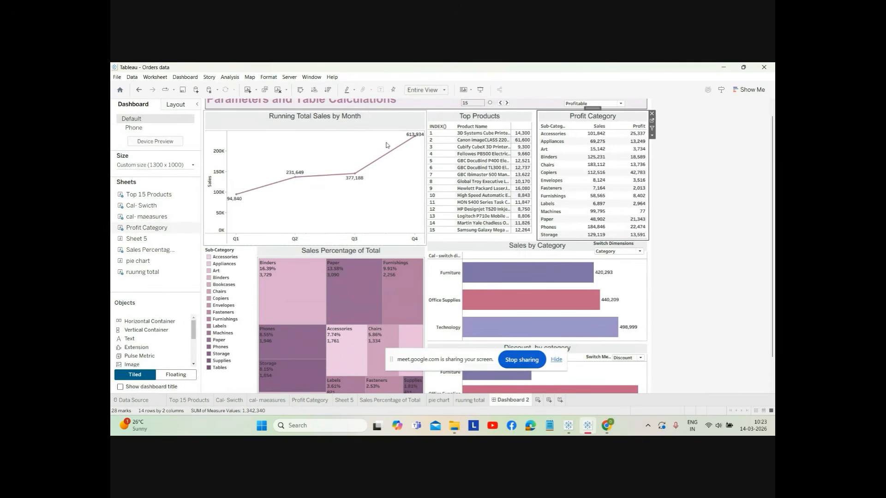
click(344, 121)
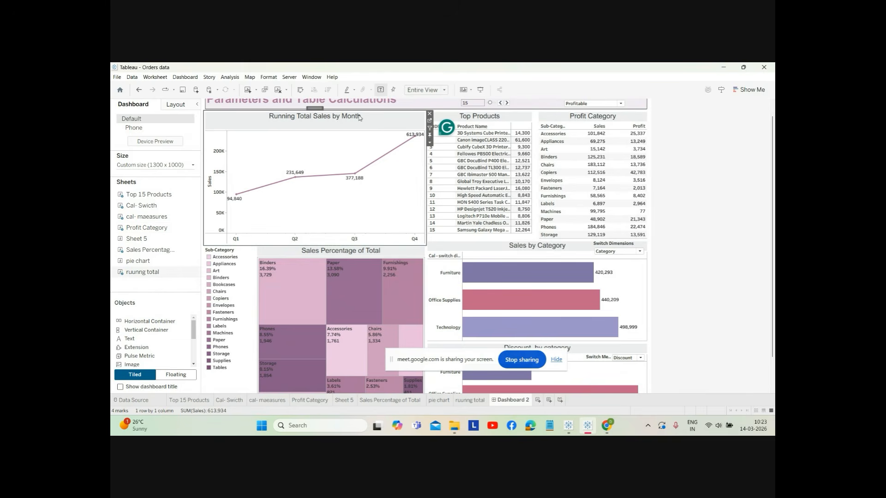
scroll(299, 224, down, 1)
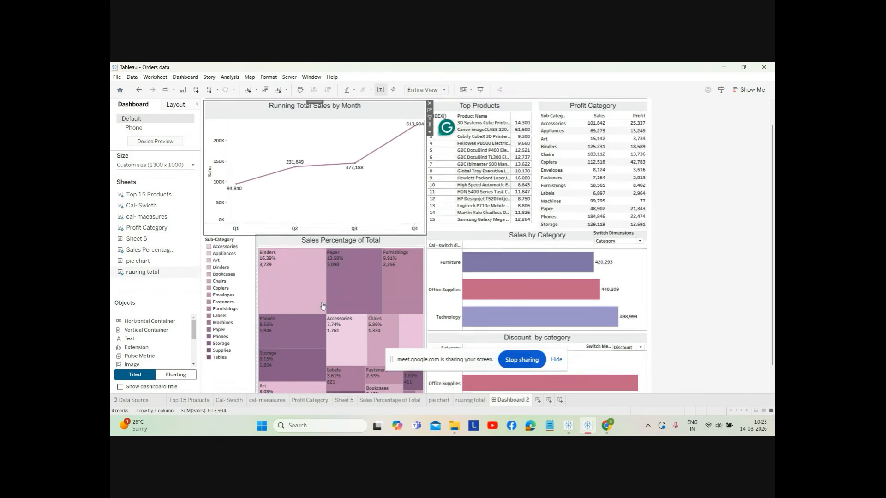
mouse_move(274, 269)
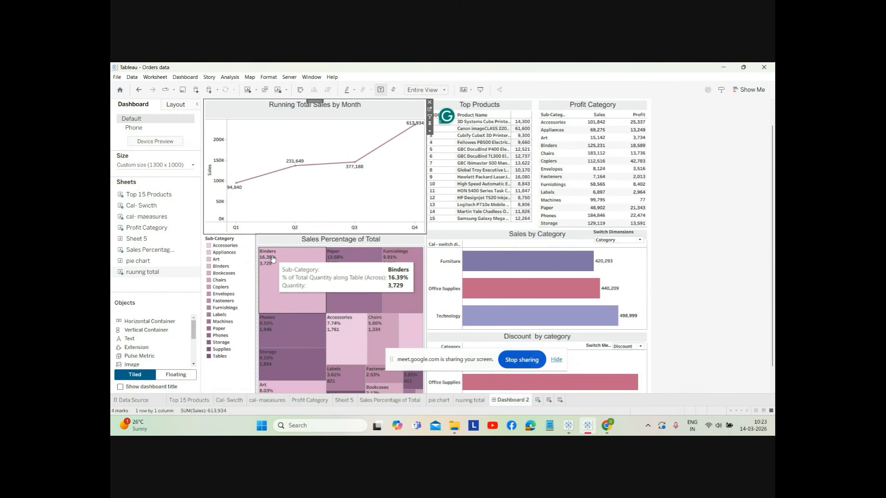
scroll(461, 314, down, 1)
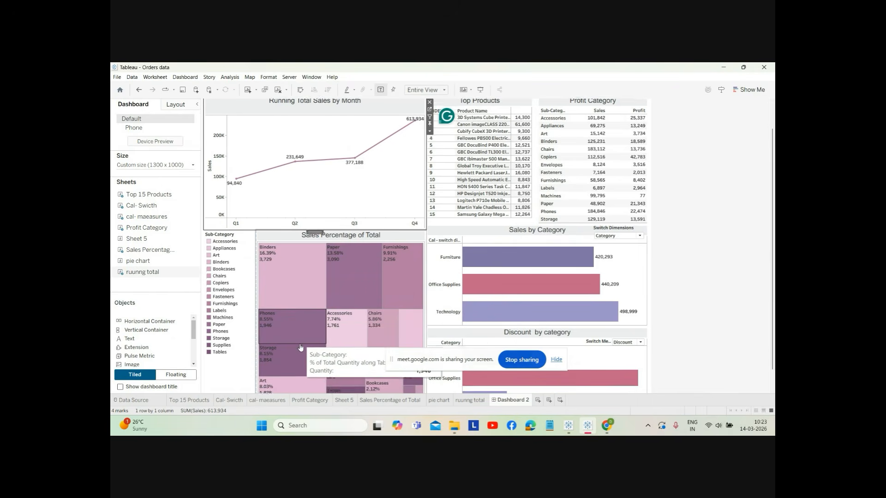
mouse_move(463, 314)
scroll(382, 326, up, 1)
mouse_move(382, 327)
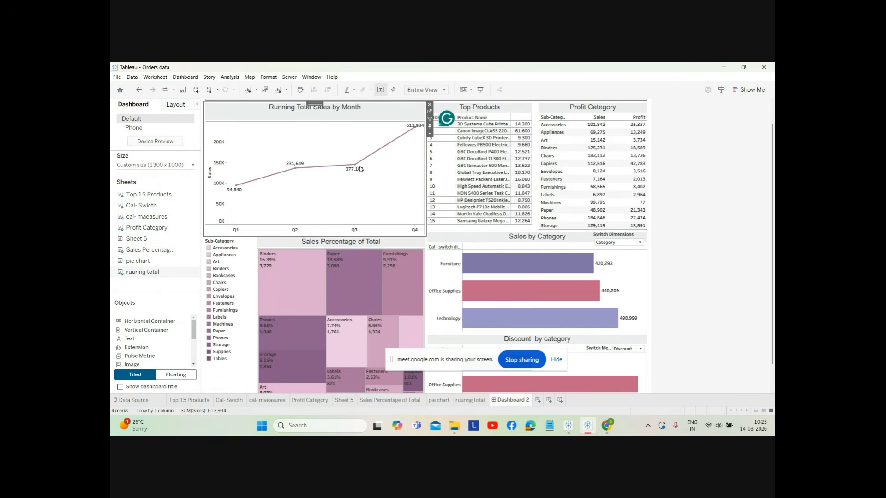
- Go to the Sales Percentage of Total sheet from the dashboard and move the screen-sharing bar off the treemap
click(416, 248)
click(430, 246)
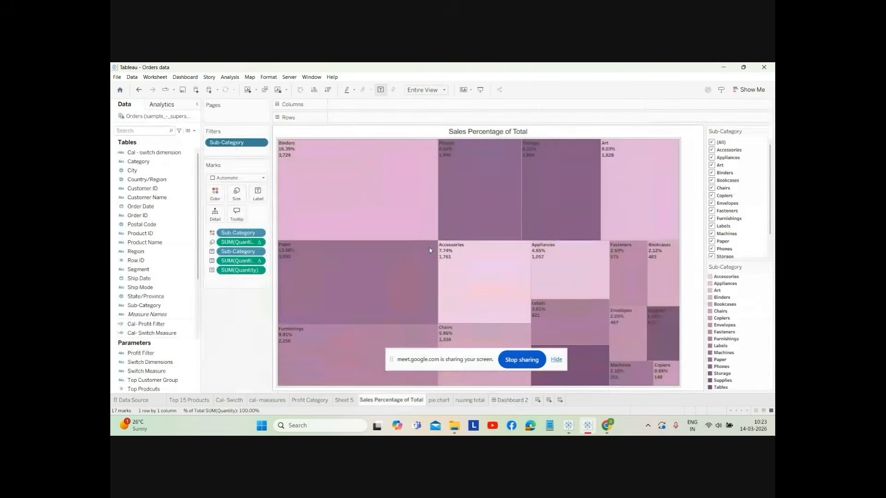
drag(465, 361, 588, 412)
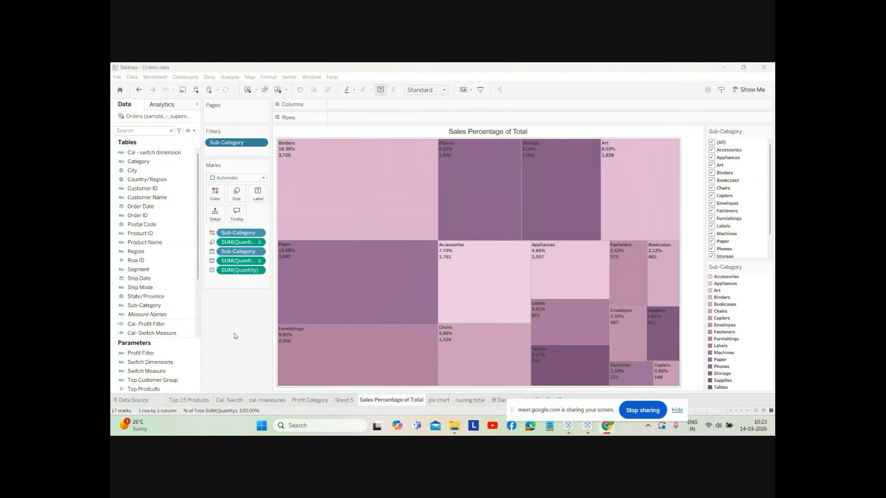
- Shorten the quantity percentage label in the Sales Percentage of Total treemap's tooltip to "% of Total"
click(237, 212)
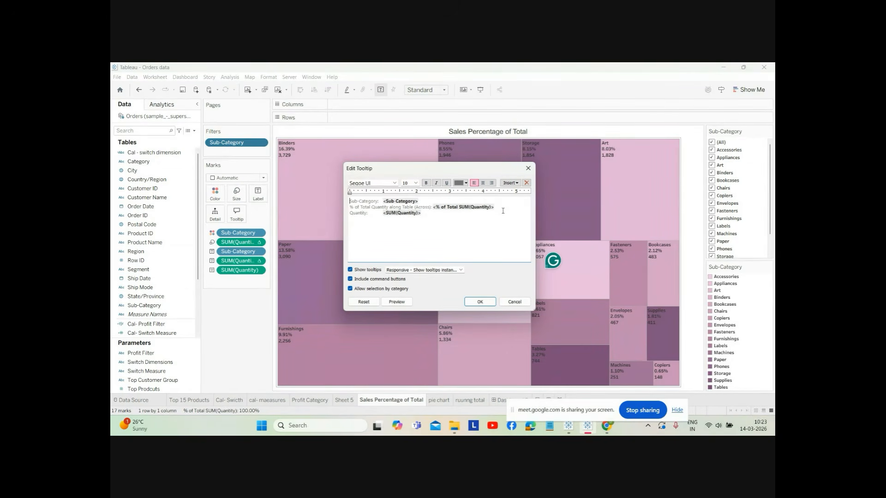
mouse_move(503, 210)
mouse_down()
mouse_move(362, 201)
mouse_move(350, 212)
mouse_move(491, 220)
mouse_up()
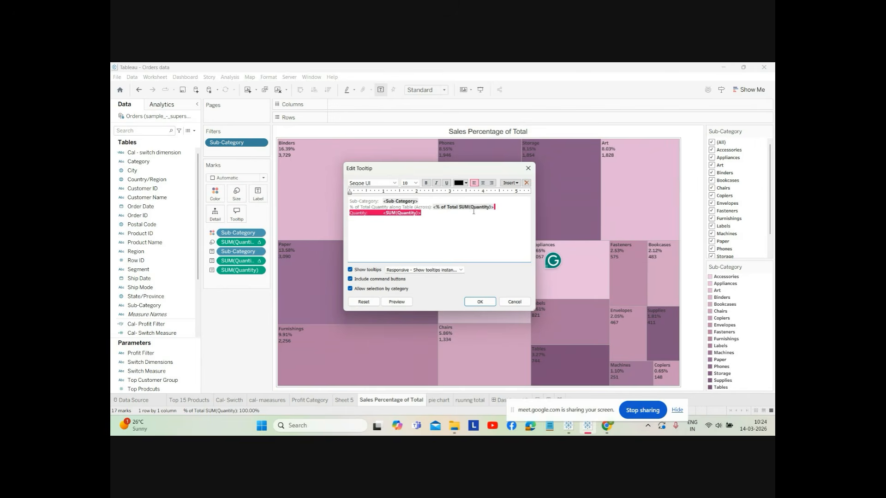
click(467, 227)
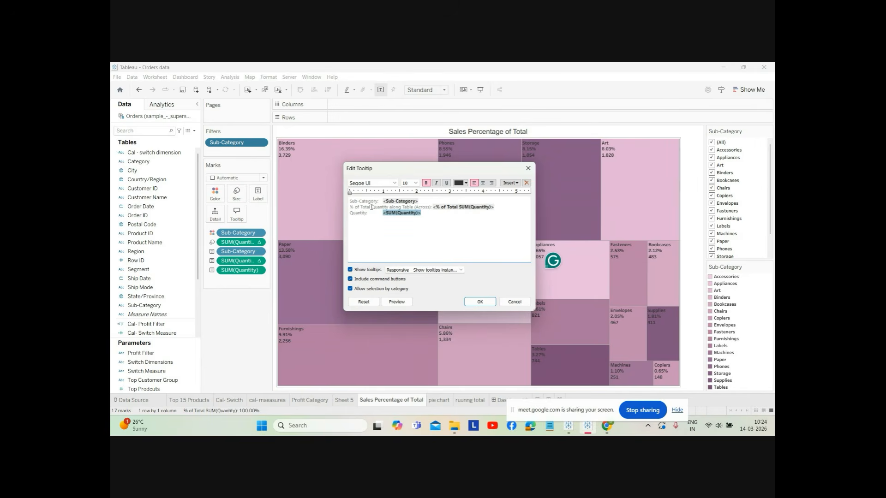
click(349, 207)
drag(350, 207, 372, 207)
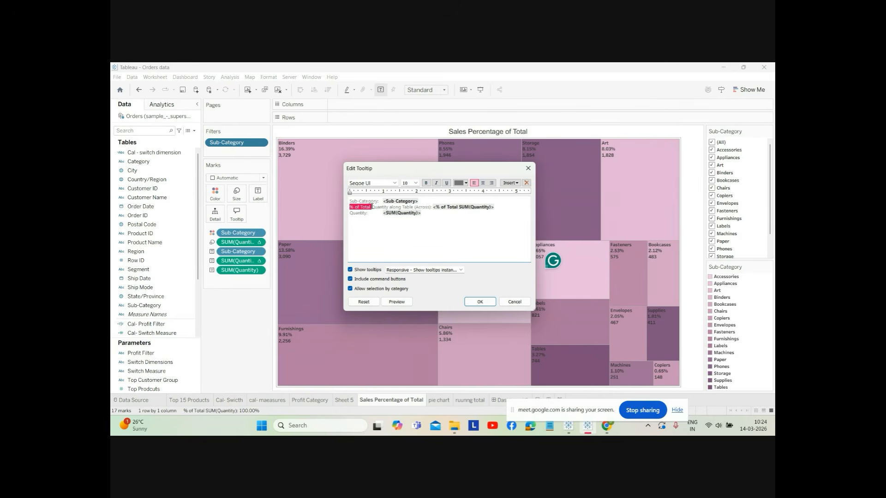
click(372, 207)
drag(372, 207, 432, 208)
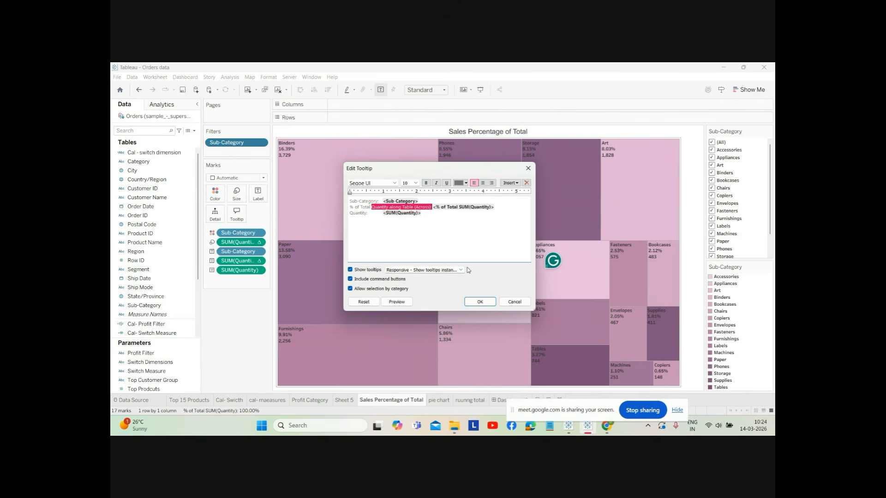
key(Delete)
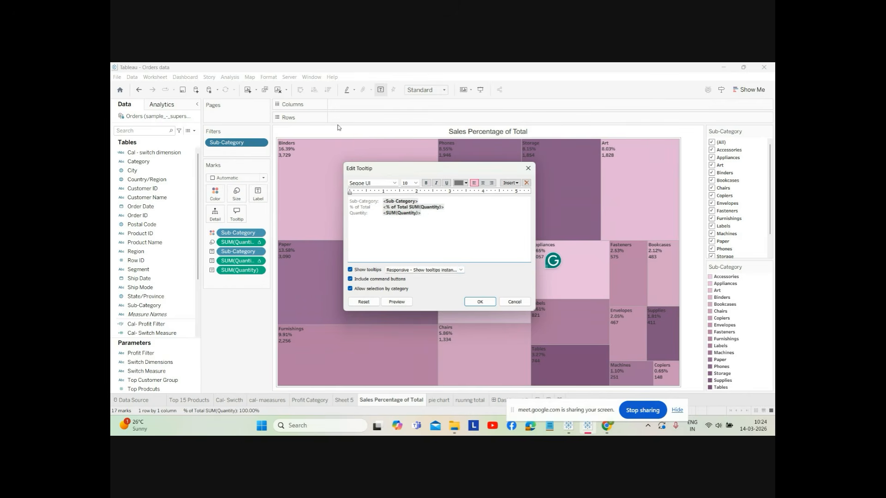
click(480, 303)
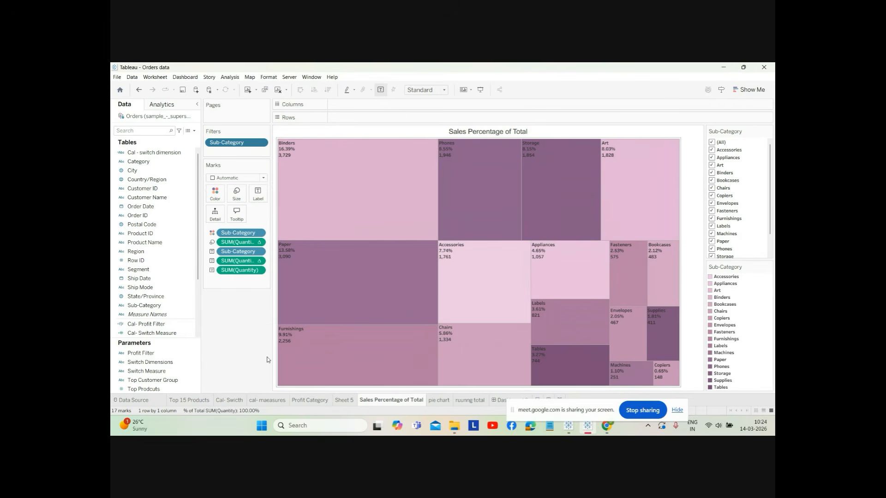
- Add the line "This chart give information of sales by product" below the fields in the treemap's tooltip
mouse_move(326, 158)
click(242, 212)
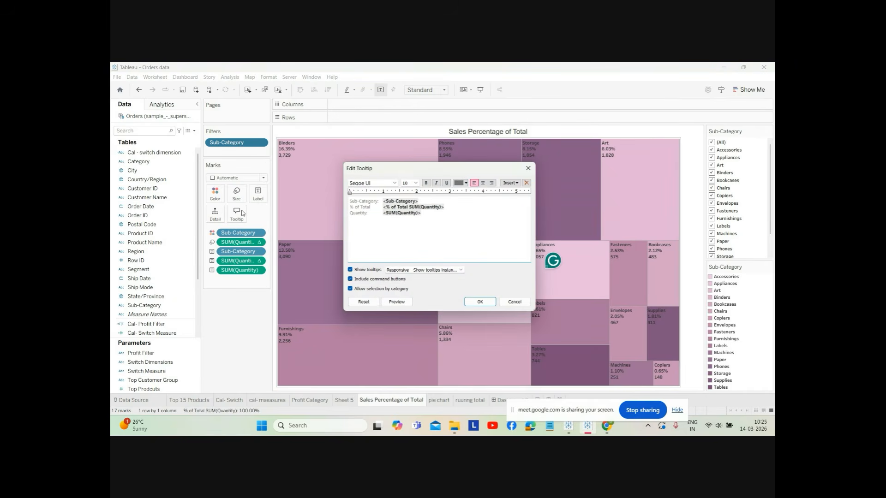
click(514, 305)
click(239, 216)
click(441, 218)
key(Return)
text(This charts)
key(BackSpace)
key(BackSpace)
text(o)
key(BackSpace)
key(BackSpace)
key(BackSpace)
text(give infor)
key(BackSpace)
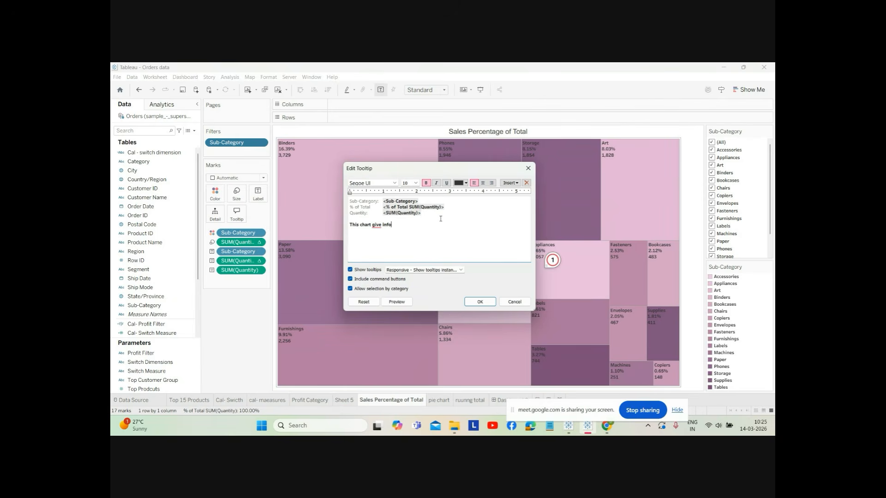
text(ormation of sales by product)
click(480, 301)
- Return to Dashboard 2 and review its charts, tables and parameter controls from header to lower bar charts
mouse_move(302, 174)
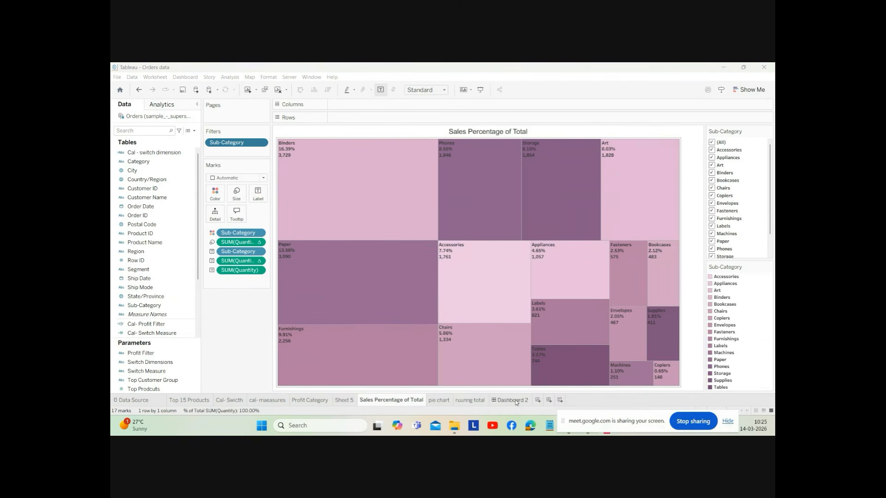
click(516, 402)
scroll(694, 290, down, 1)
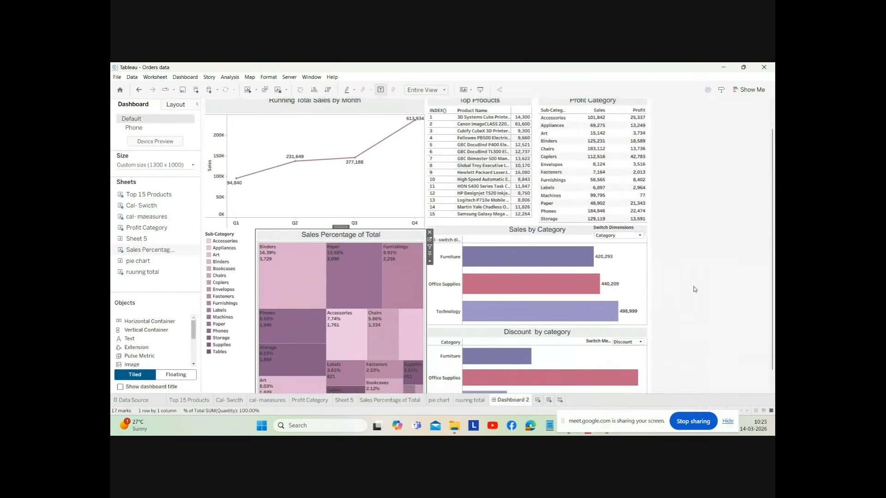
scroll(694, 289, down, 1)
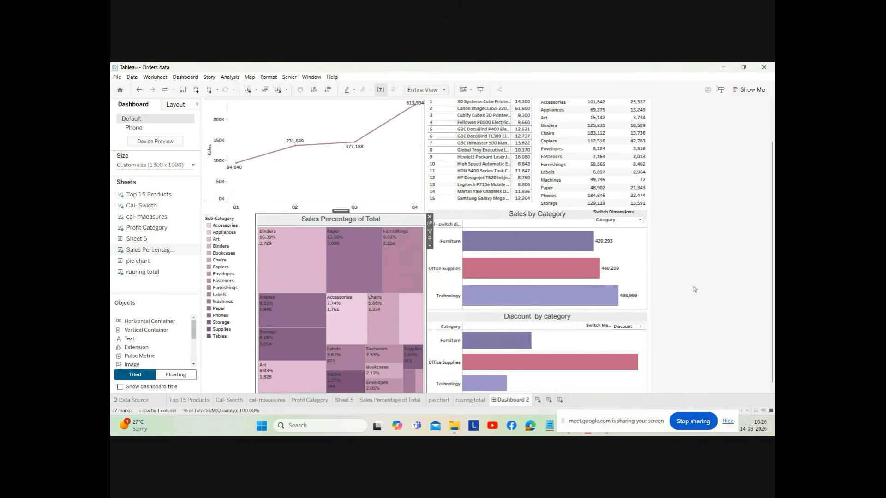
scroll(695, 289, up, 3)
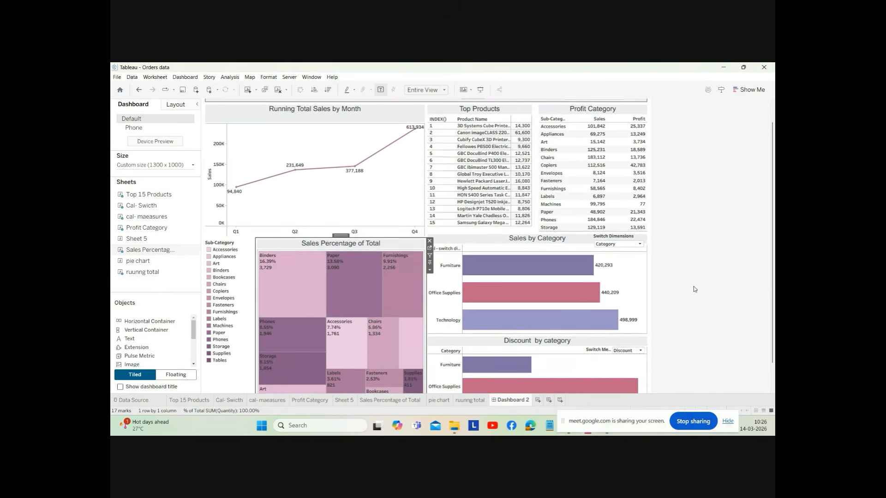
scroll(694, 289, up, 1)
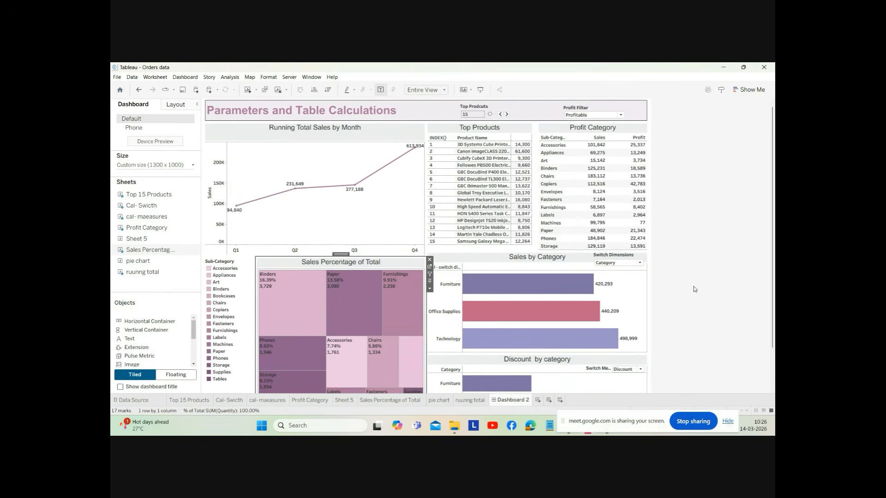
scroll(694, 290, up, 1)
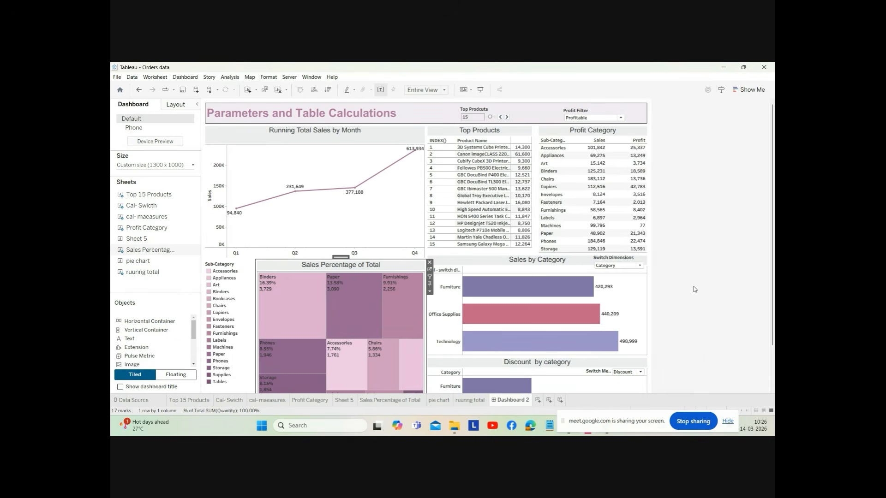
- Change the Top Products parameter control on the dashboard from a slider to a Type In box
click(506, 116)
right_click(505, 111)
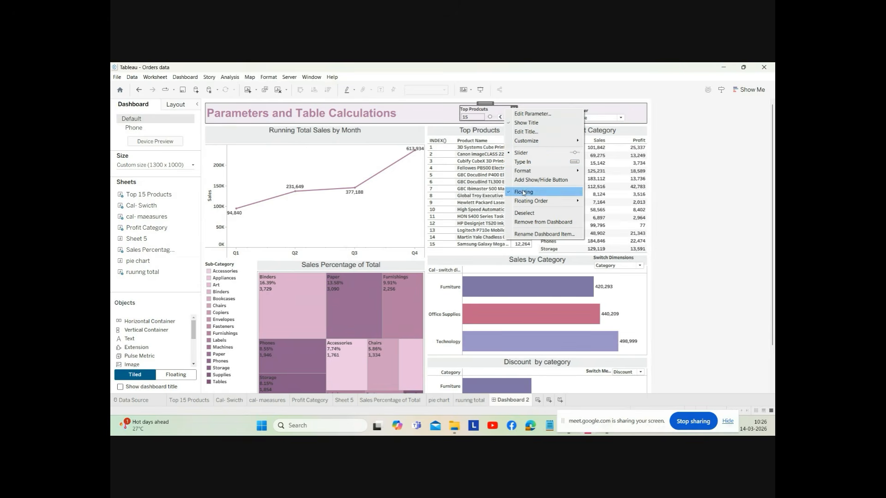
click(522, 162)
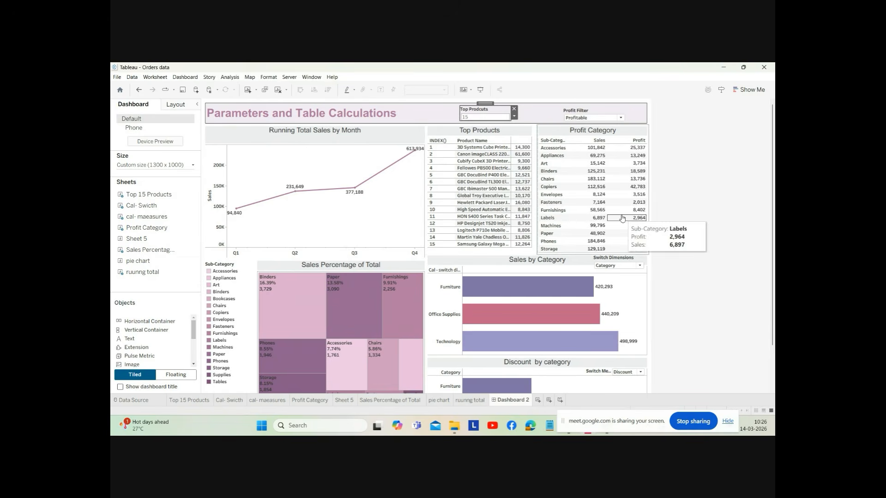
- Set the Top Products parameter to 5
click(489, 117)
key(BackSpace)
key(BackSpace)
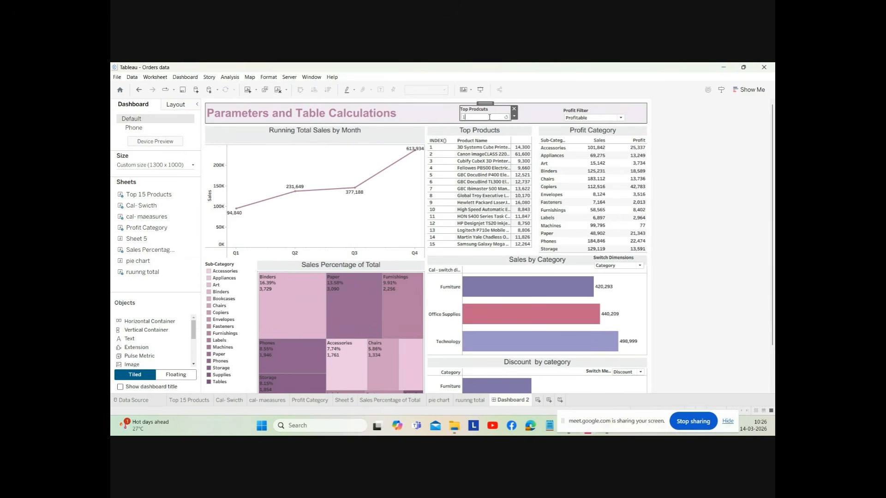
text(5)
key(Return)
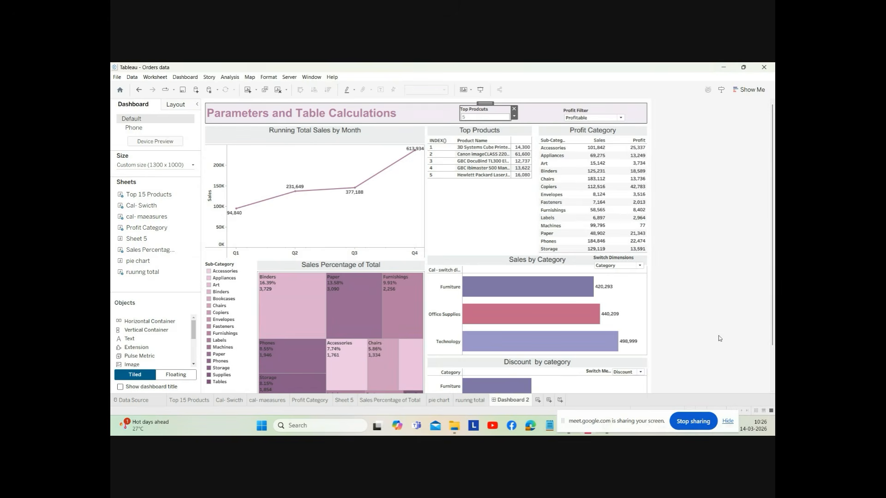
- Go from Dashboard 2 to the workbook's Data Source page
mouse_move(332, 331)
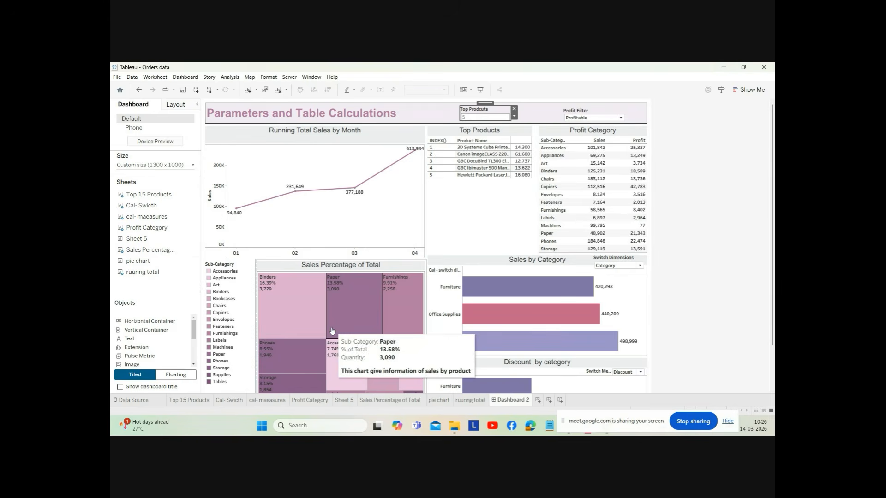
click(130, 400)
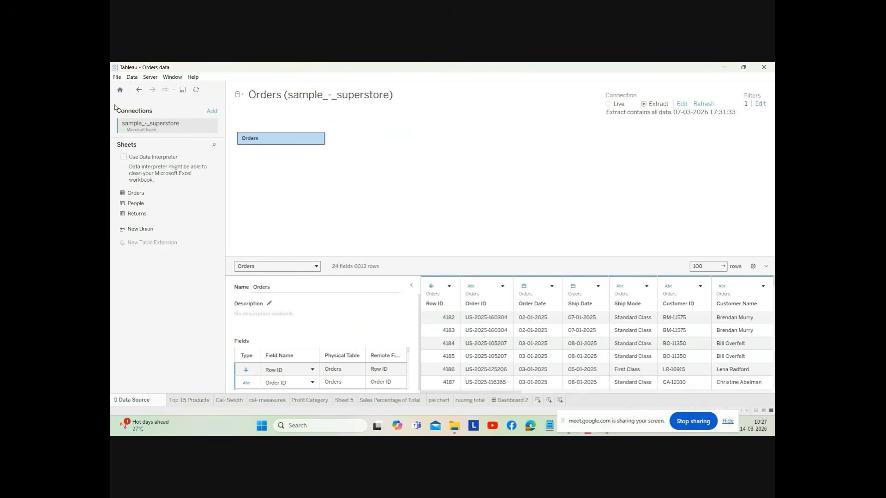
click(179, 77)
click(140, 106)
click(120, 90)
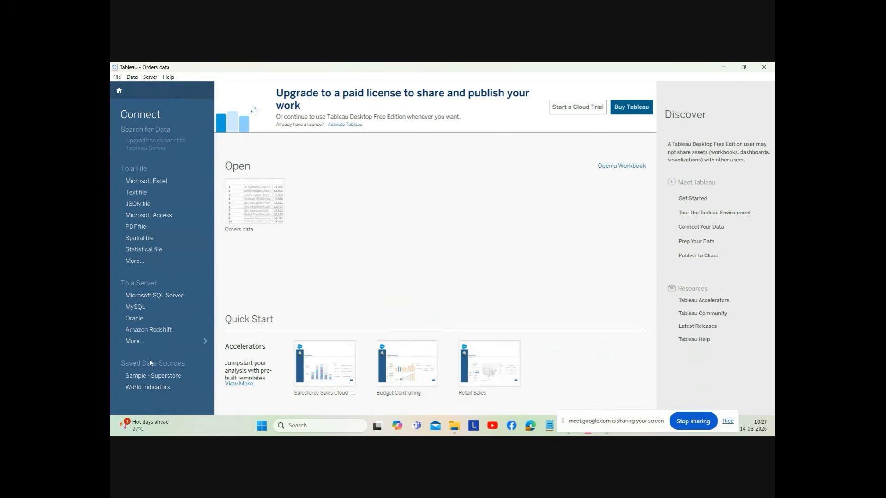
click(131, 77)
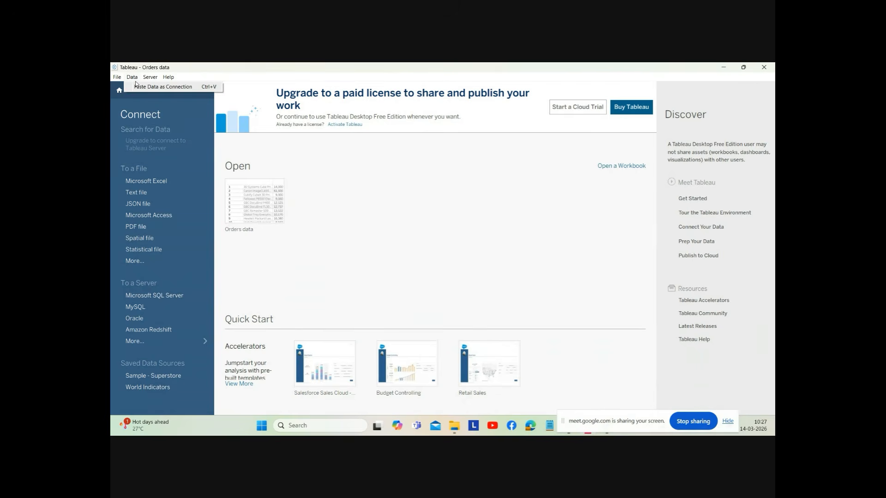
click(256, 206)
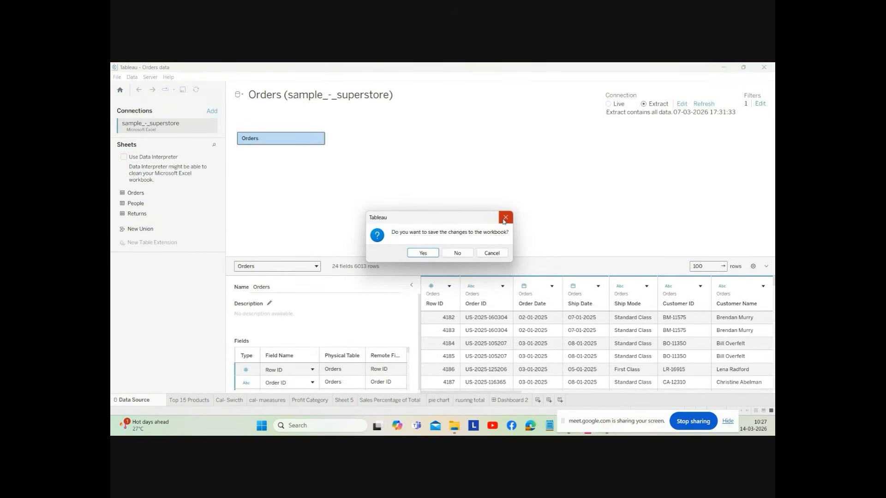
click(492, 253)
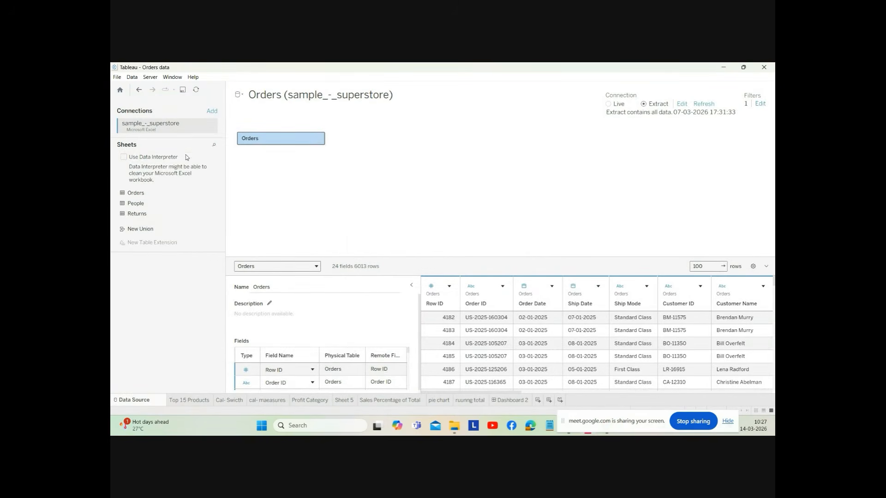
click(212, 112)
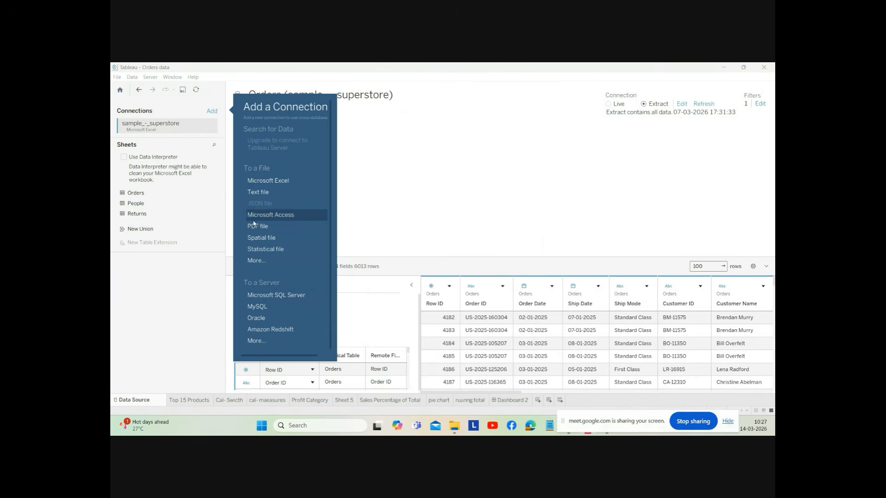
click(265, 184)
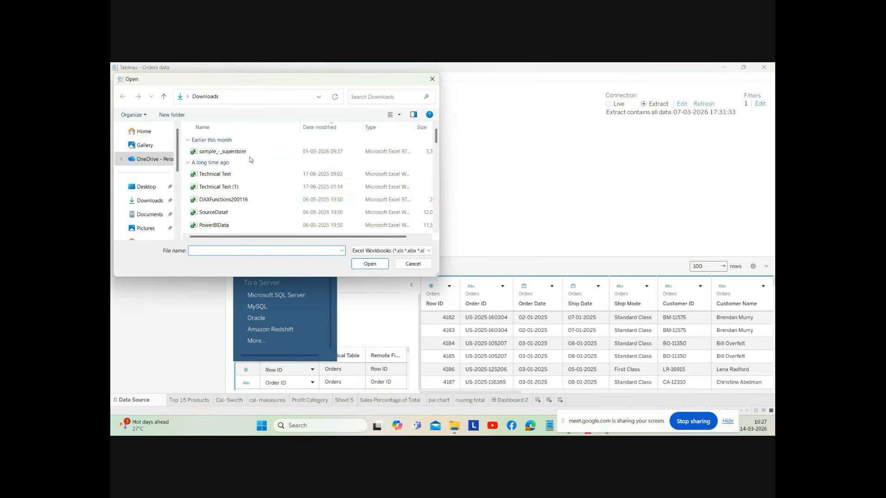
click(240, 154)
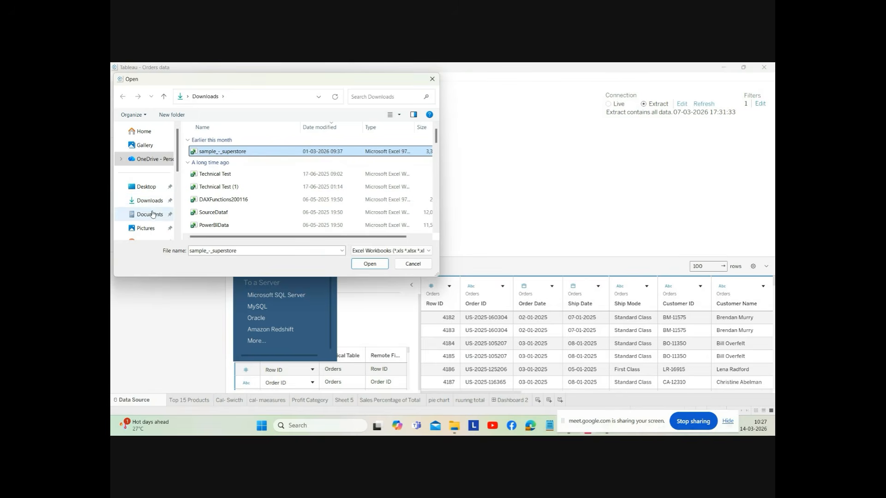
click(413, 264)
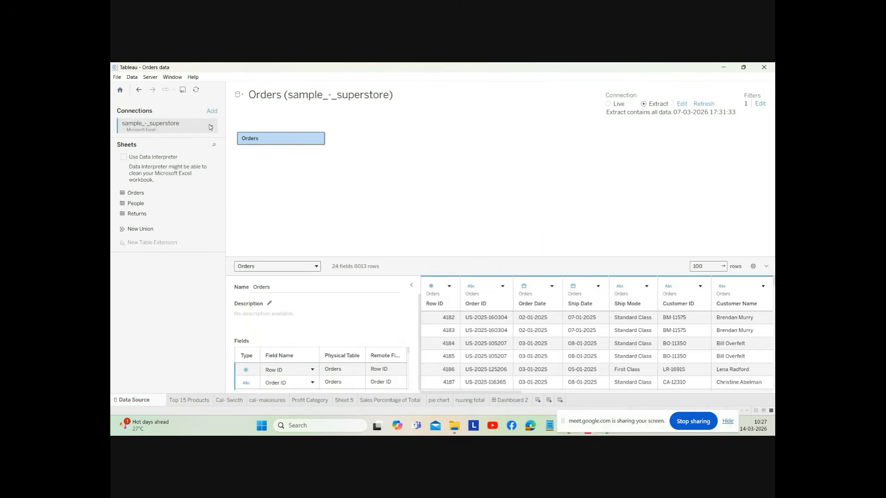
- Connect the SampleSuperstore text file from the Downloads folder as a new data source
click(133, 78)
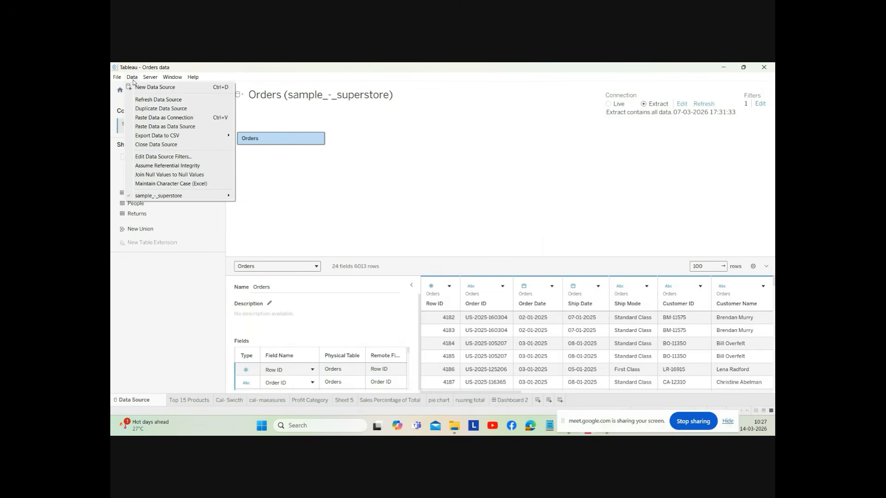
click(135, 89)
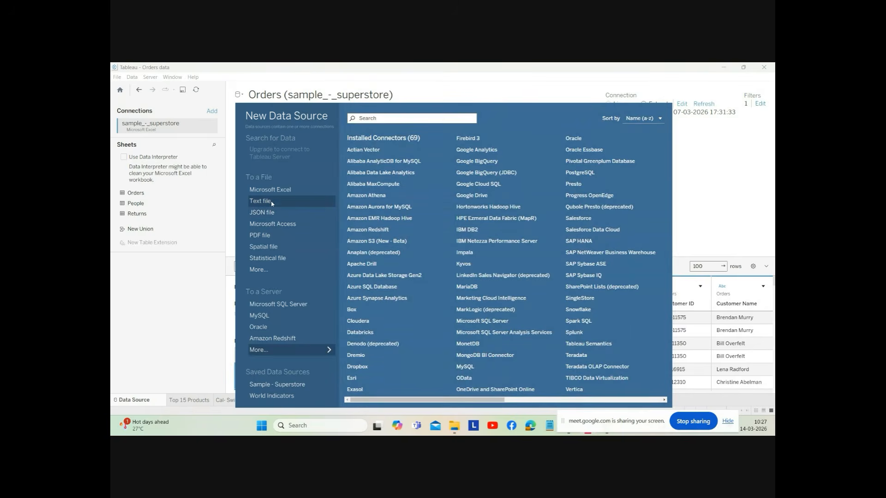
click(272, 202)
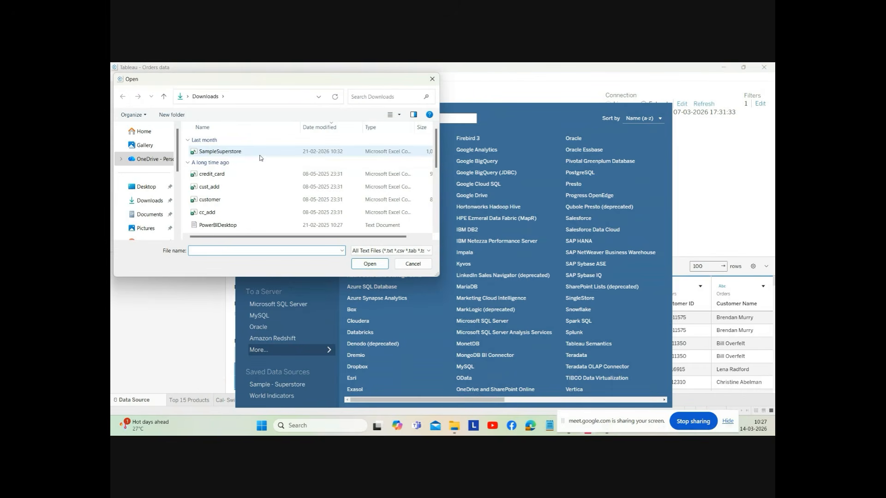
click(370, 264)
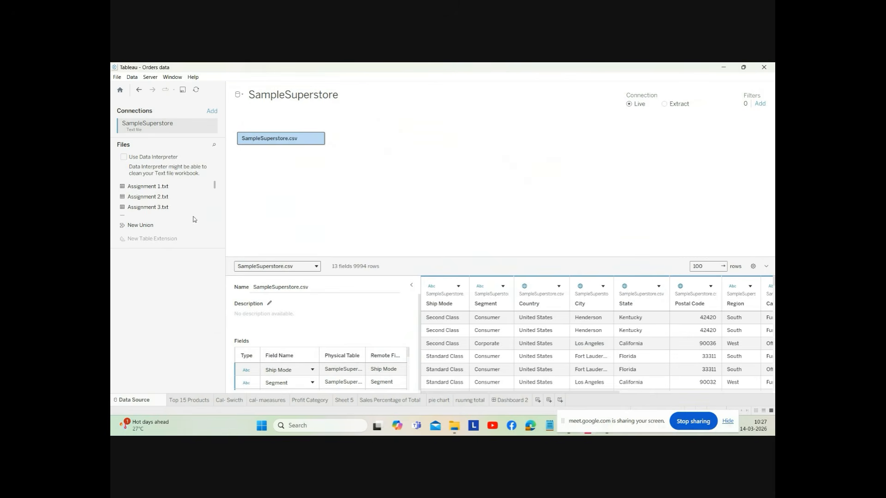
- Add customer.csv from the connection's files to the SampleSuperstore data model as a separate base table
drag(215, 188, 213, 199)
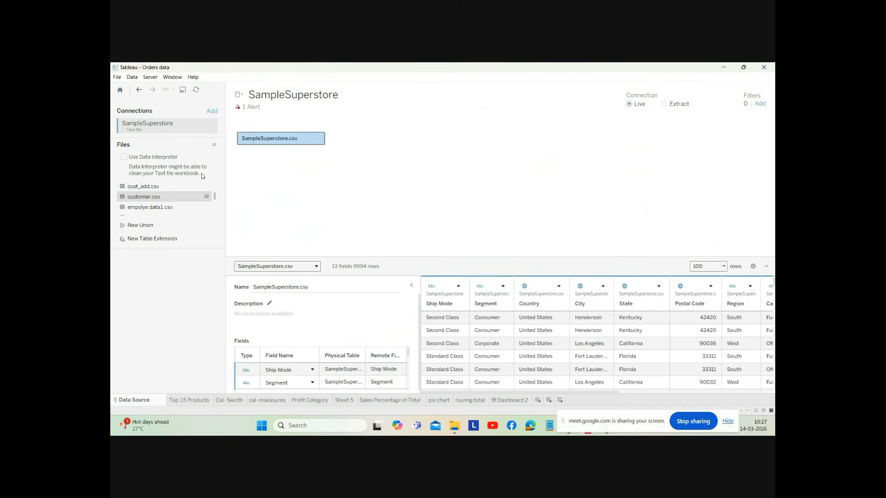
drag(150, 200, 295, 156)
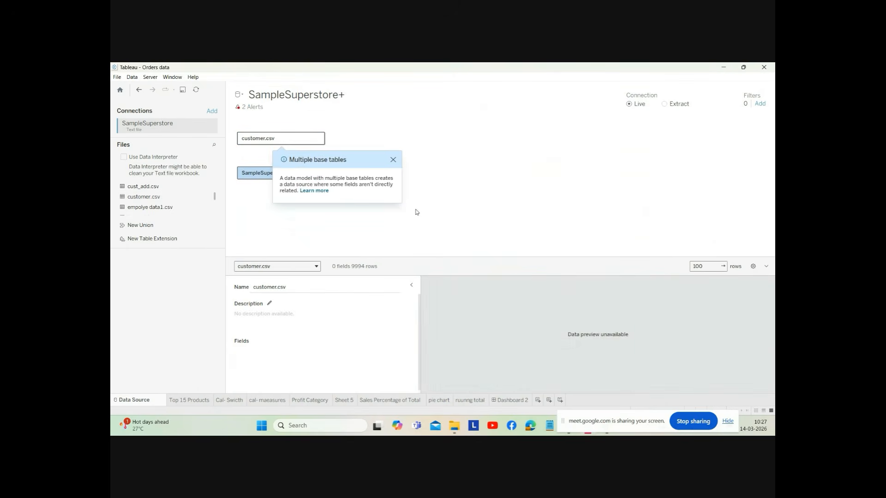
- Undo adding the second, related customer.csv table and remove the original customer.csv table from the SampleSuperstore data model
click(436, 218)
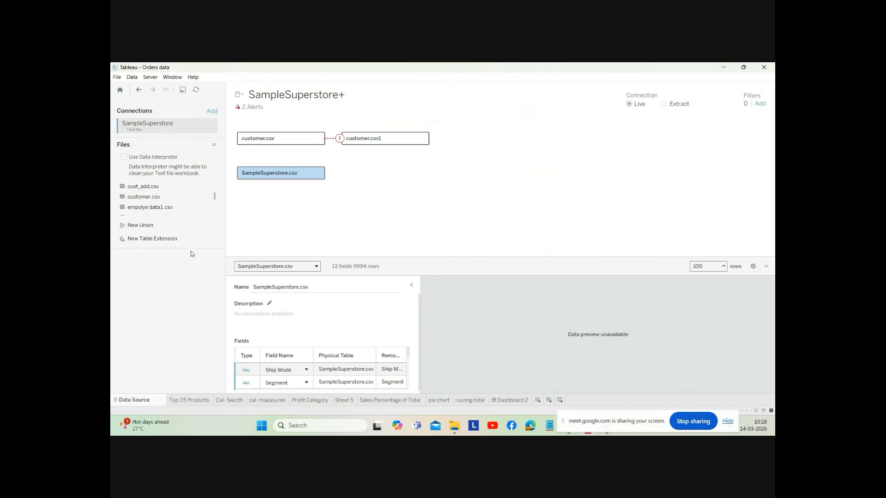
click(139, 92)
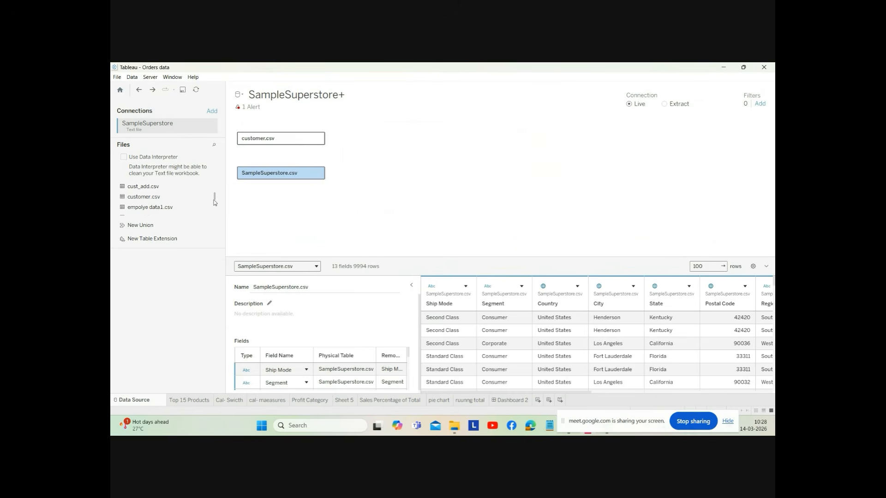
mouse_move(215, 200)
mouse_down()
mouse_move(220, 180)
mouse_move(218, 201)
mouse_up()
drag(592, 428, 639, 340)
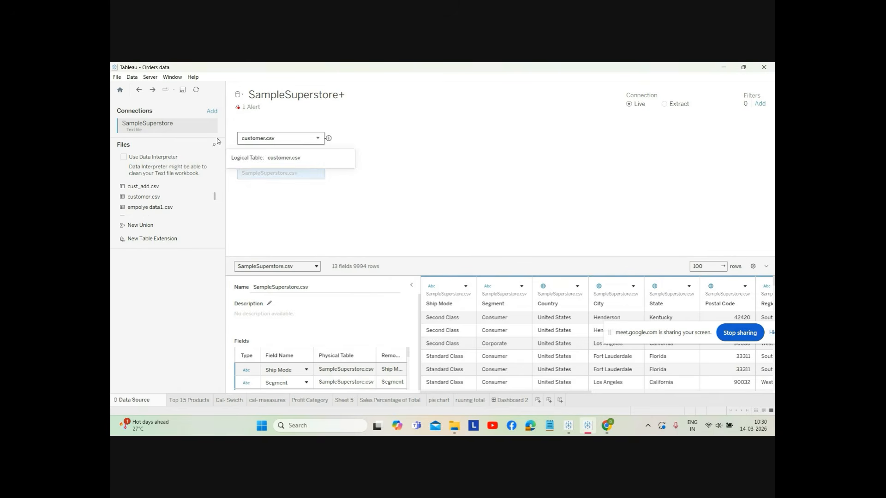
click(317, 141)
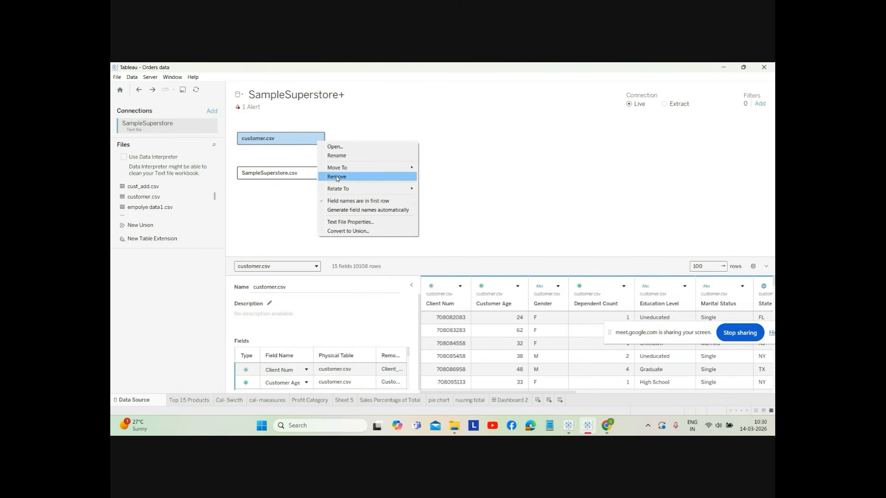
click(337, 179)
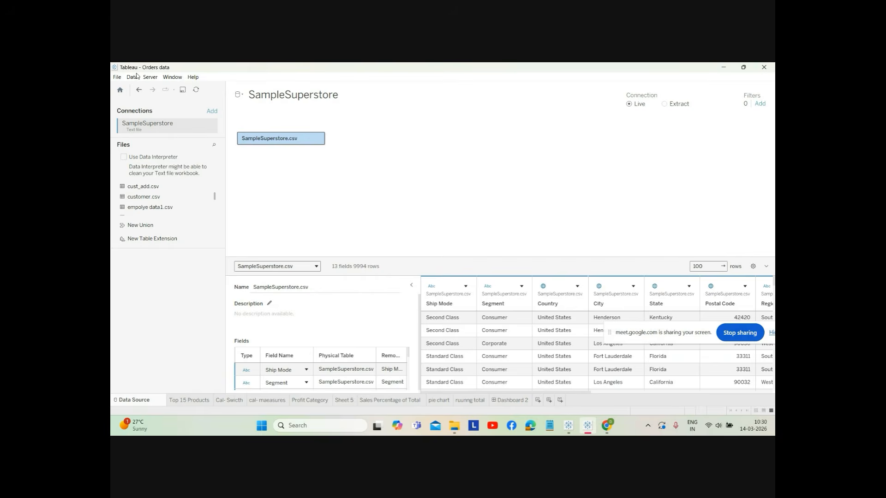
click(120, 90)
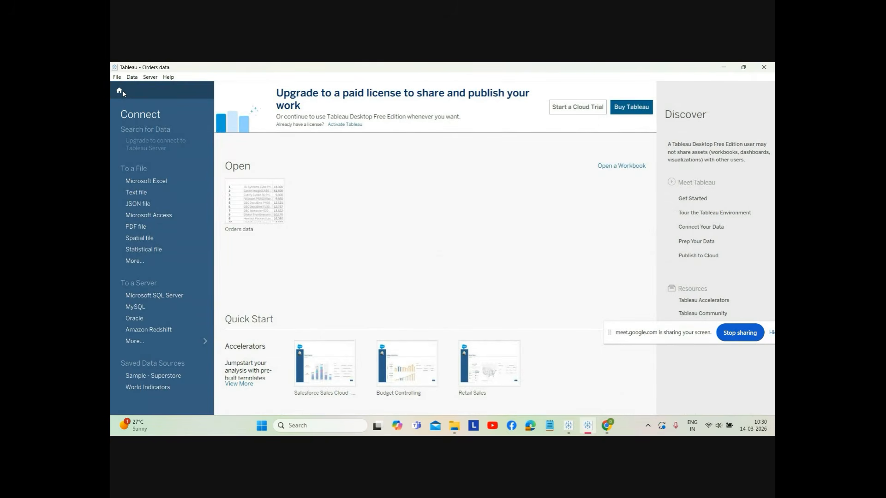
click(132, 77)
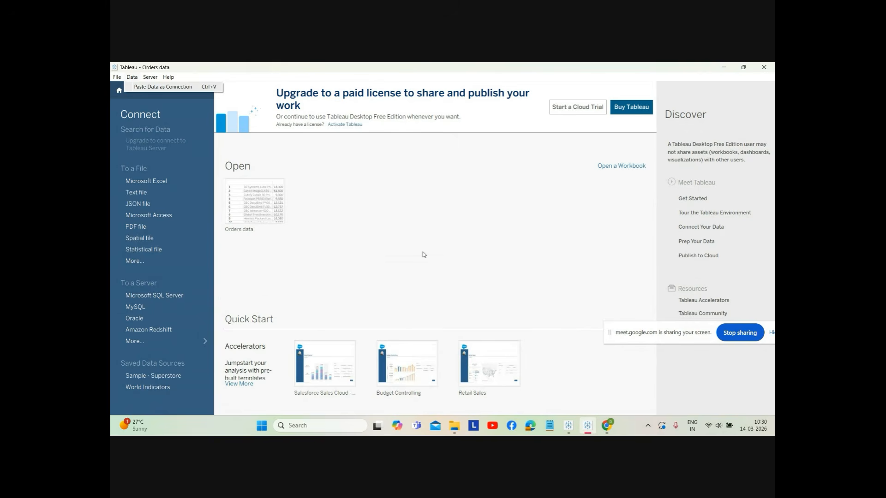
click(371, 259)
click(263, 201)
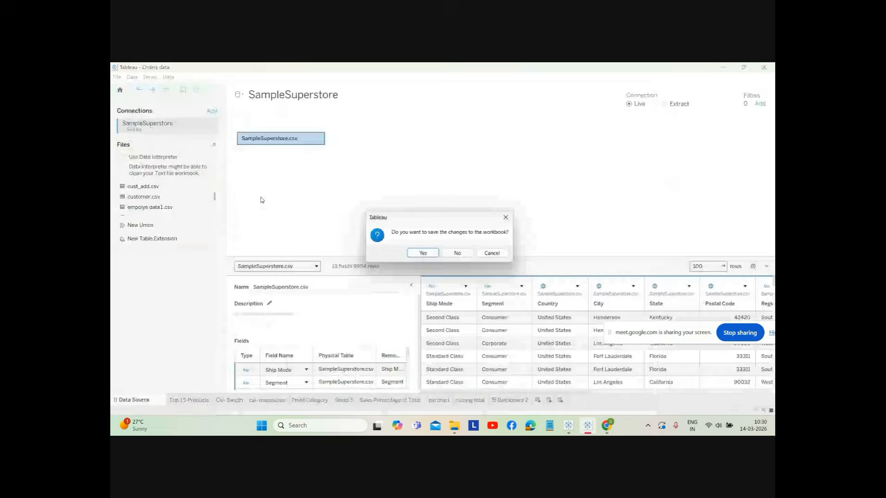
click(493, 254)
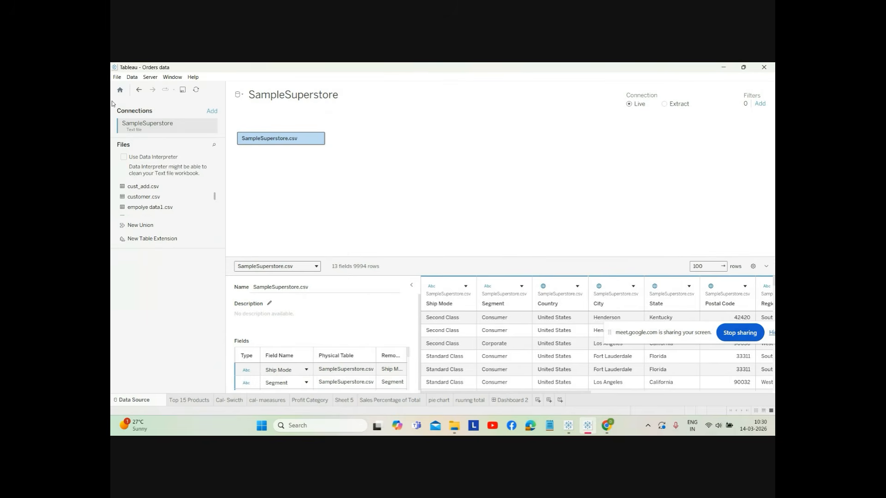
- Create a new workbook and connect it to the saved World Indicators data source
click(115, 78)
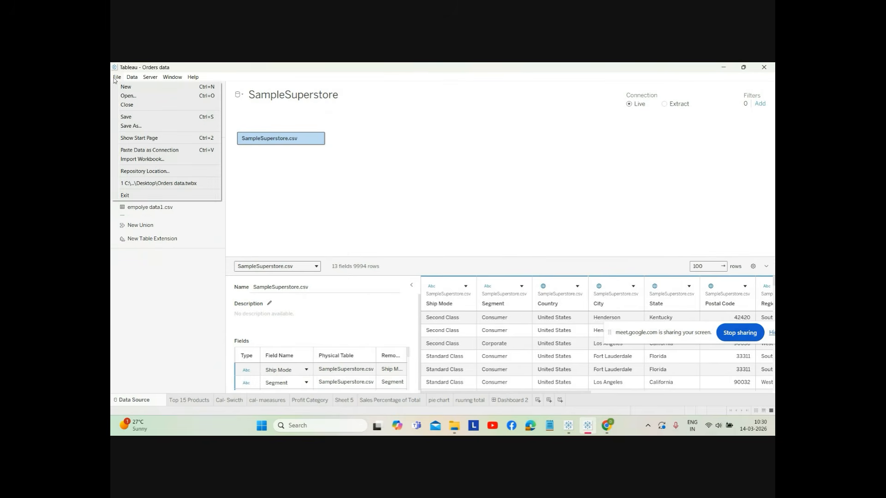
click(138, 87)
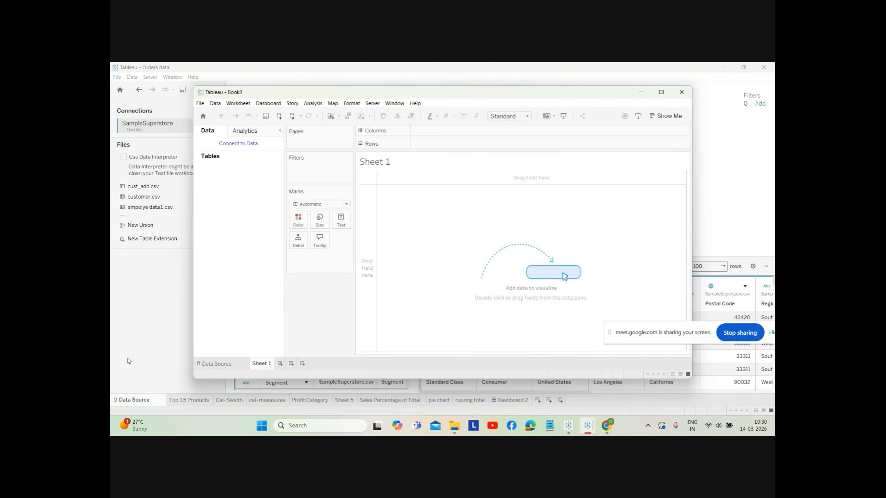
click(244, 144)
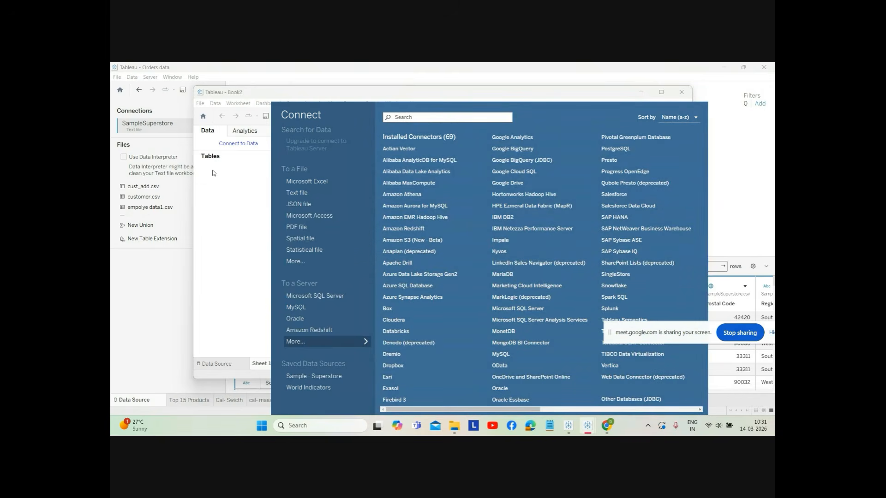
click(327, 389)
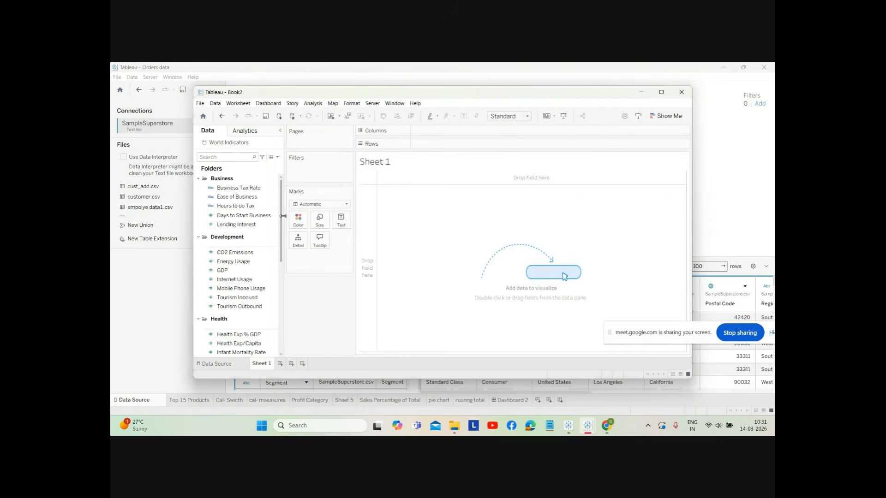
- Examine the World Indicators fields in the Business, Development, Health and Population folders and the ungrouped fields below them
drag(281, 218, 286, 196)
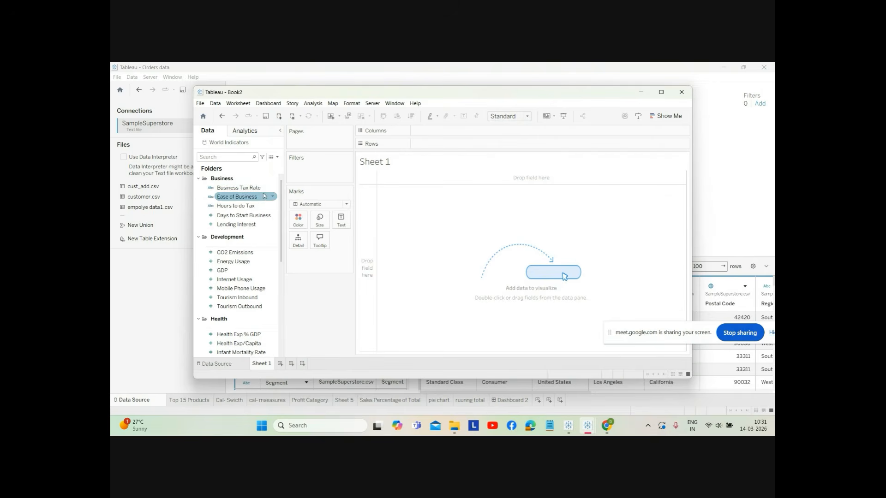
scroll(271, 288, down, 1)
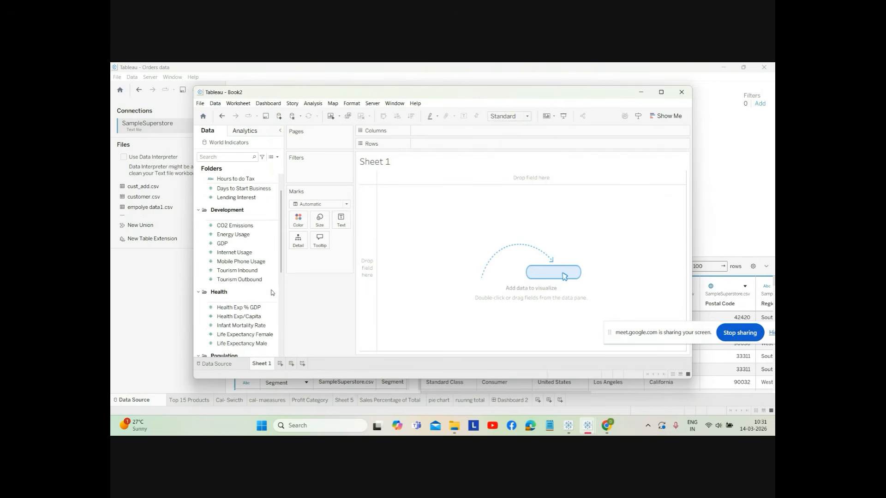
scroll(272, 292, up, 1)
scroll(272, 292, down, 1)
scroll(272, 294, down, 4)
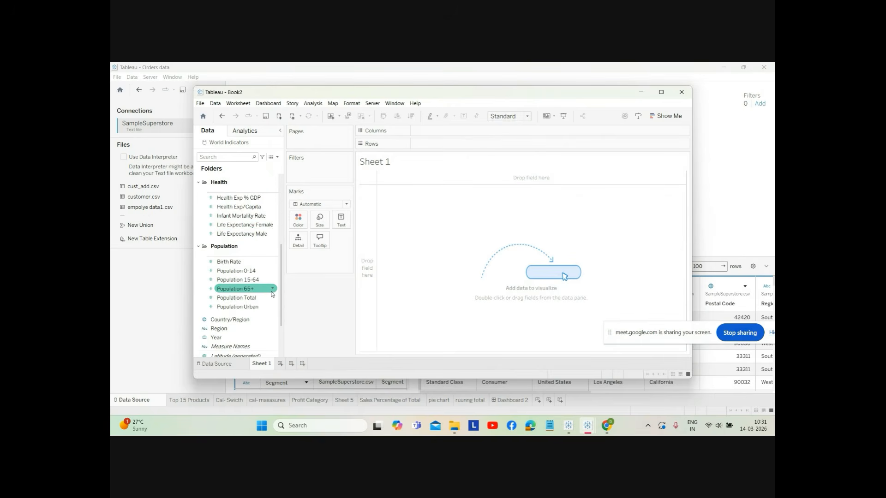
scroll(272, 294, down, 1)
scroll(273, 295, down, 1)
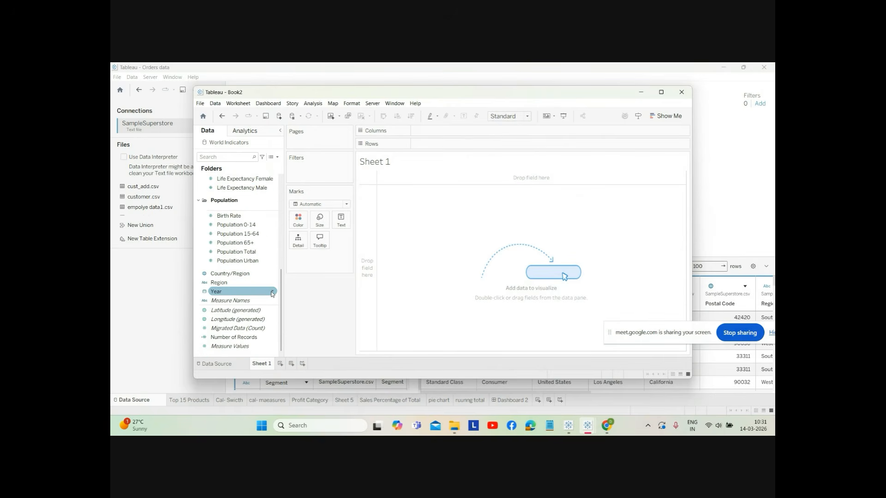
scroll(272, 295, up, 5)
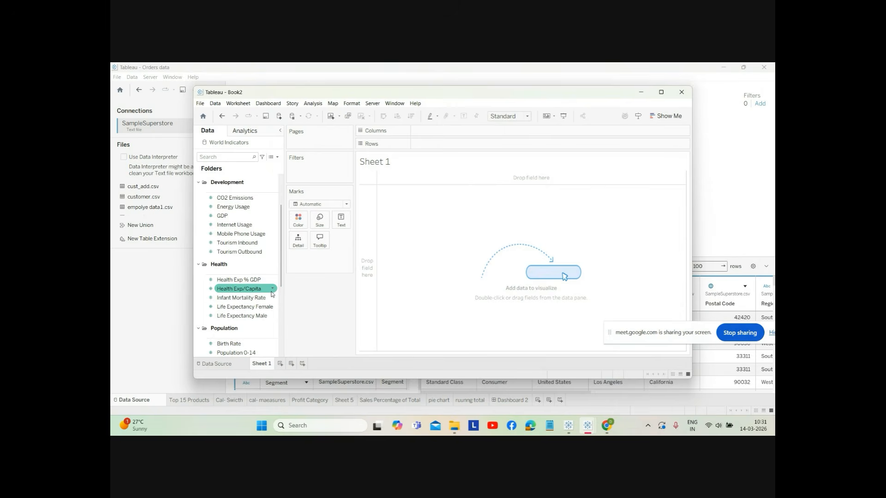
scroll(272, 294, up, 1)
scroll(272, 295, up, 2)
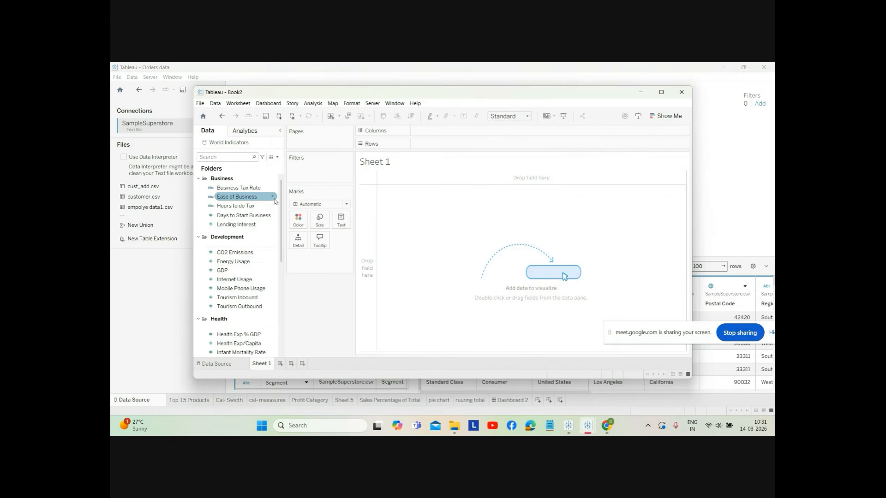
scroll(277, 203, down, 5)
scroll(277, 203, up, 5)
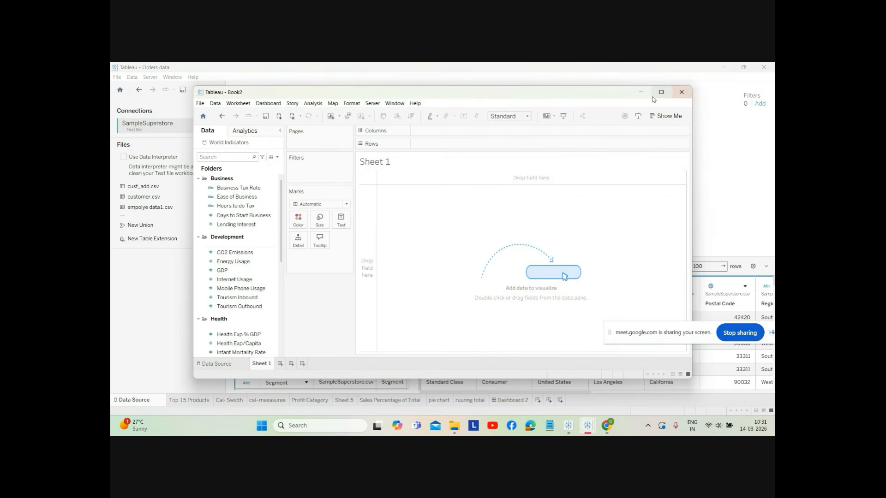
click(201, 104)
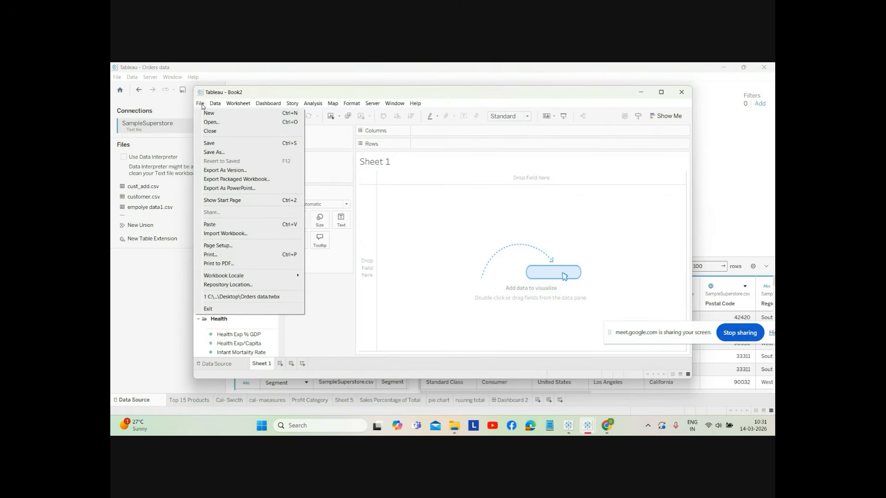
click(399, 199)
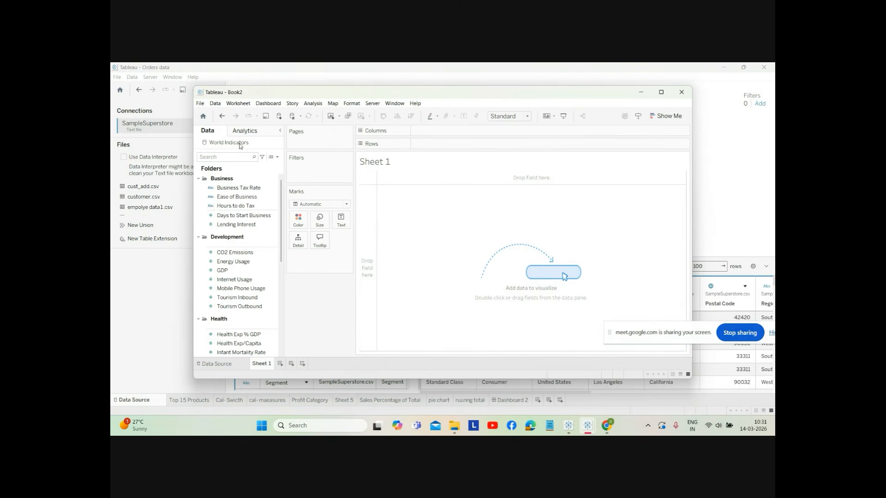
- Switch to Google Chrome using the Person 1 profile and open a new browser tab
click(610, 429)
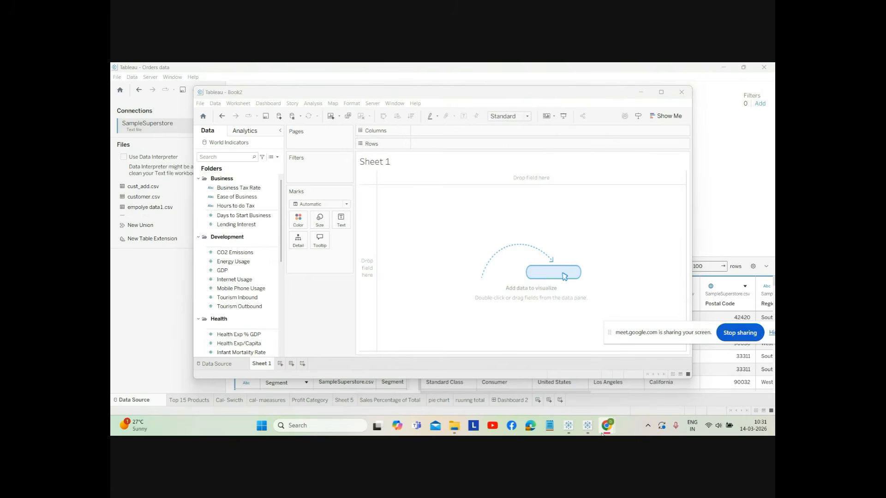
click(319, 431)
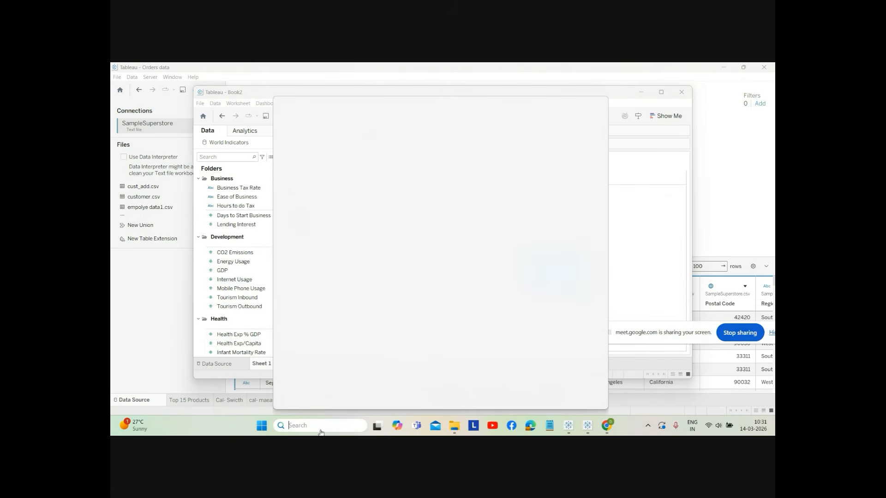
click(323, 132)
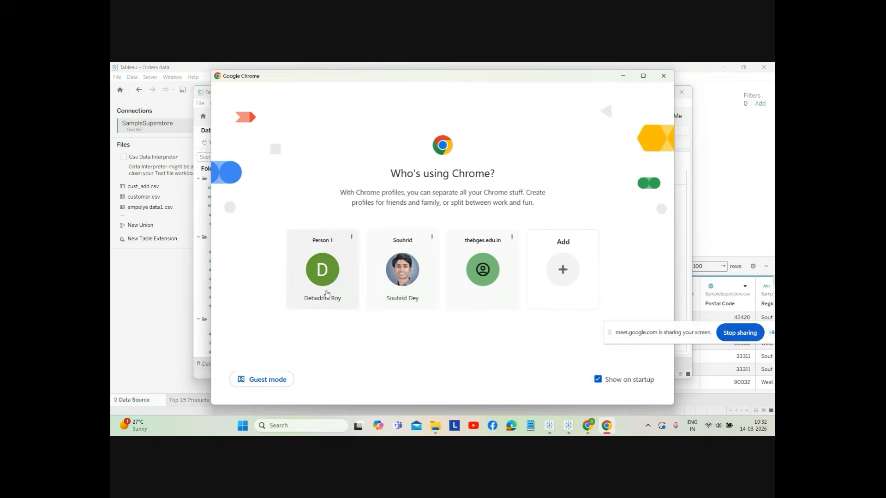
click(326, 293)
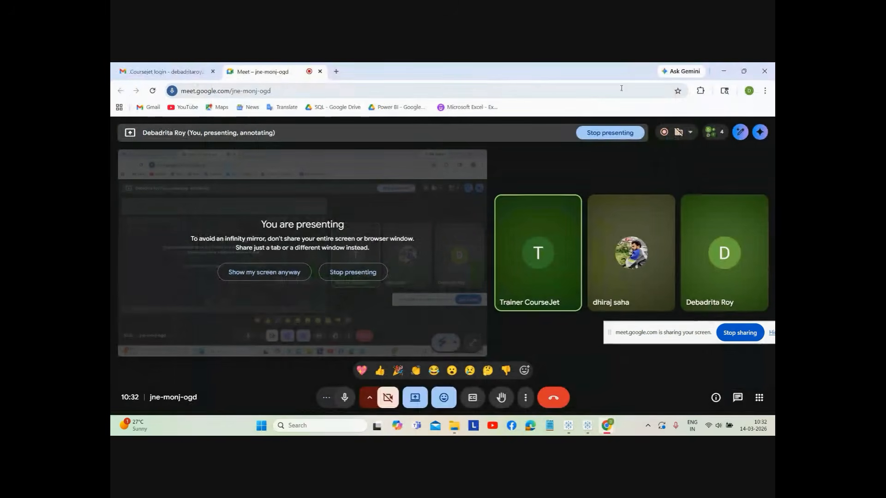
click(337, 72)
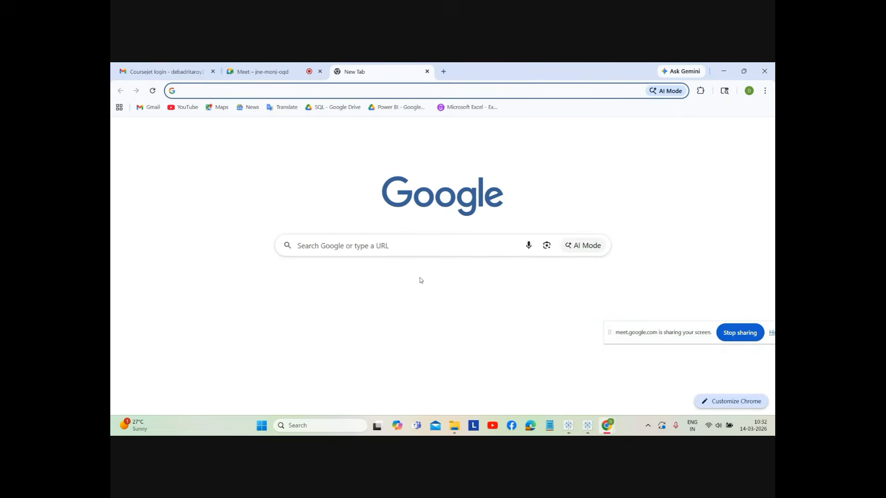
- Search Google for kaggle and open the Kaggle Datasets page from the results
click(399, 246)
click(388, 240)
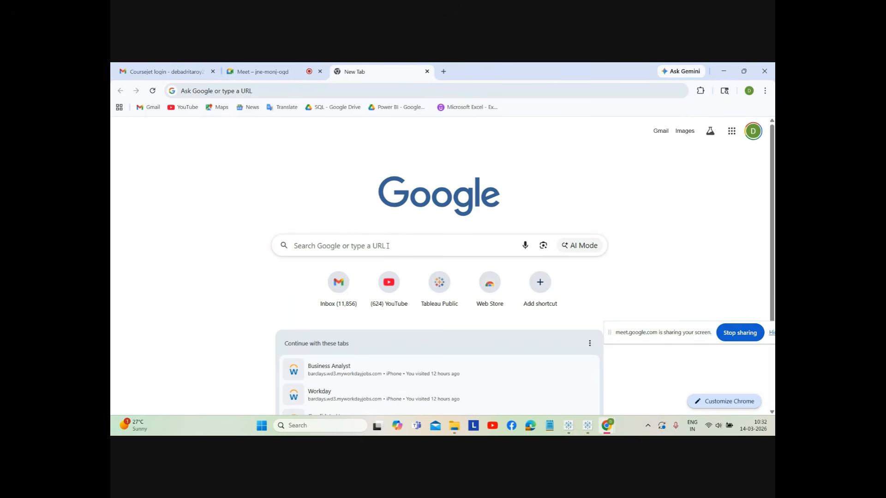
click(388, 246)
text(ka)
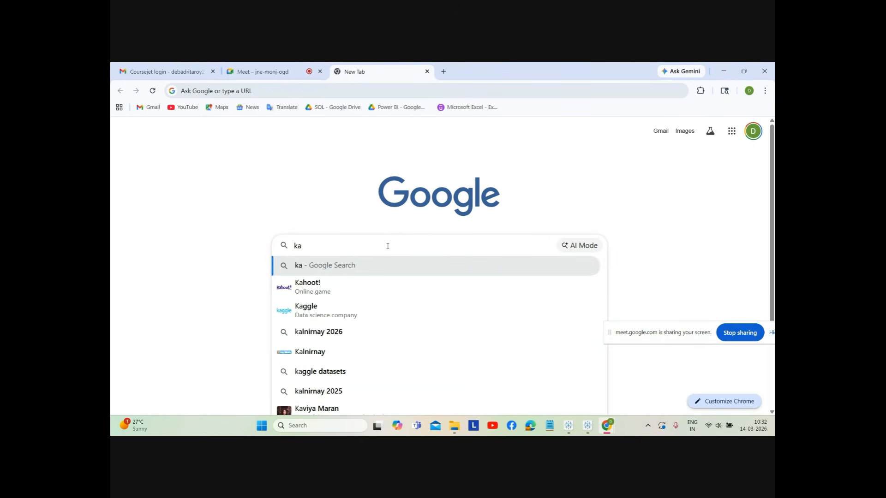
text(gg)
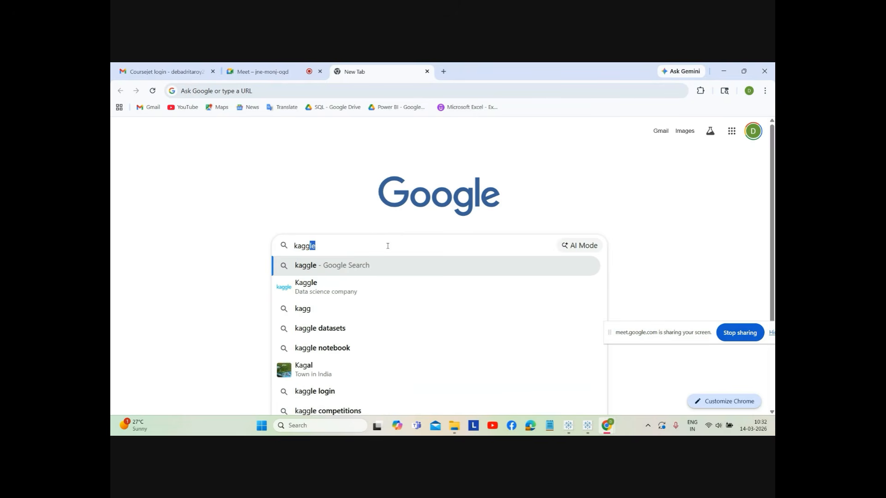
click(425, 266)
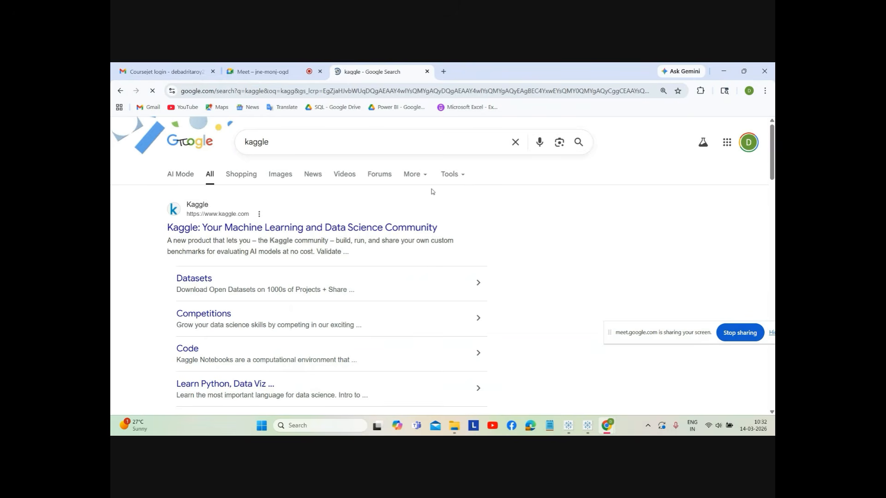
click(192, 282)
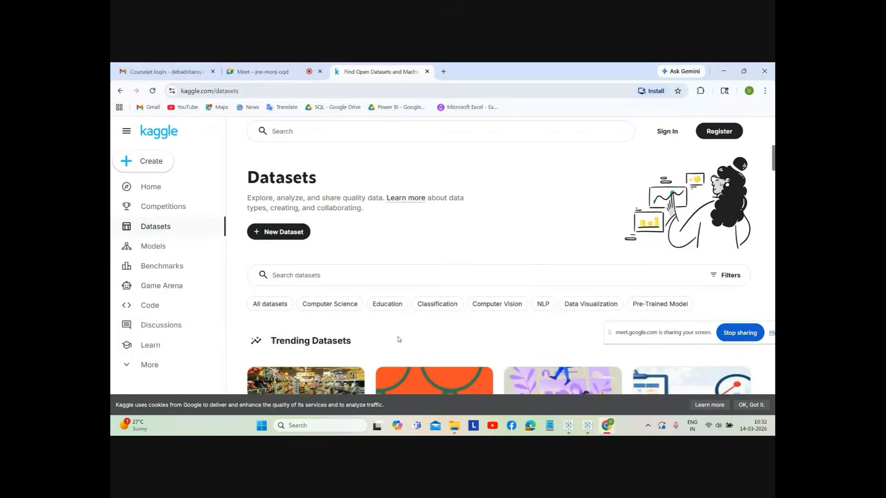
- Browse the Trending Datasets and Exercise sections of the Kaggle Datasets page for a suitable dataset
scroll(399, 340, down, 1)
scroll(400, 343, up, 1)
scroll(379, 329, down, 3)
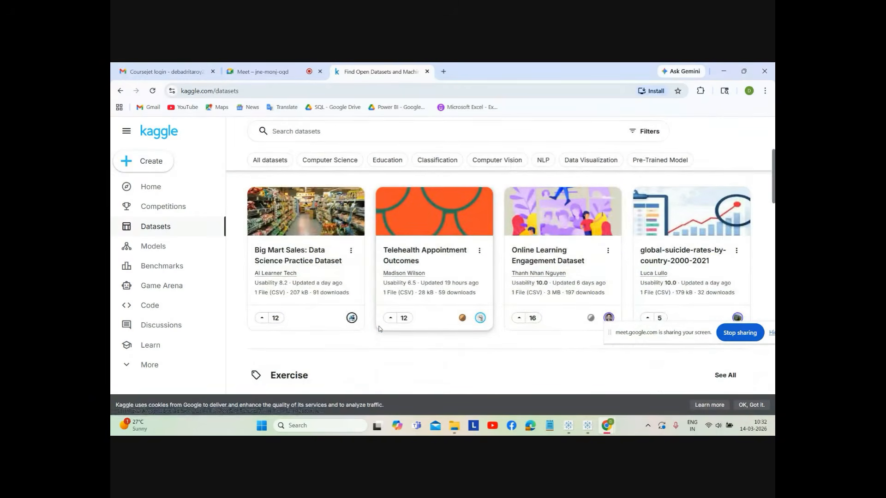
scroll(379, 329, down, 1)
scroll(379, 328, up, 2)
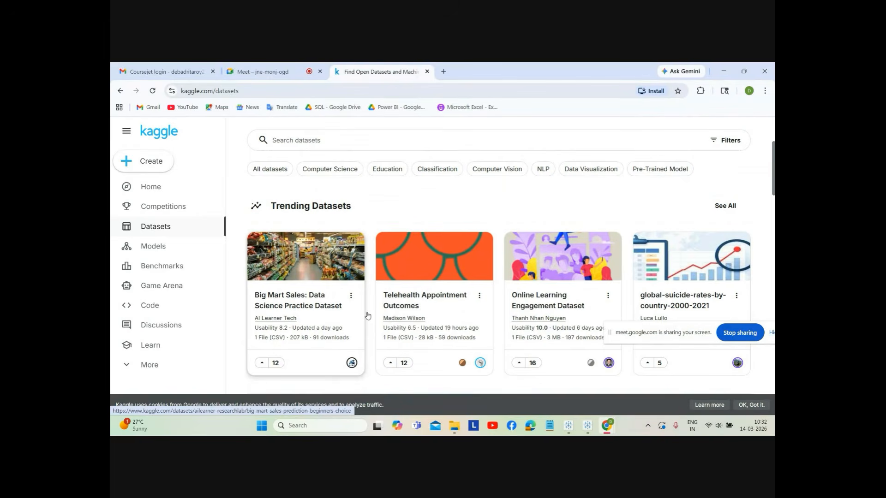
scroll(399, 372, down, 3)
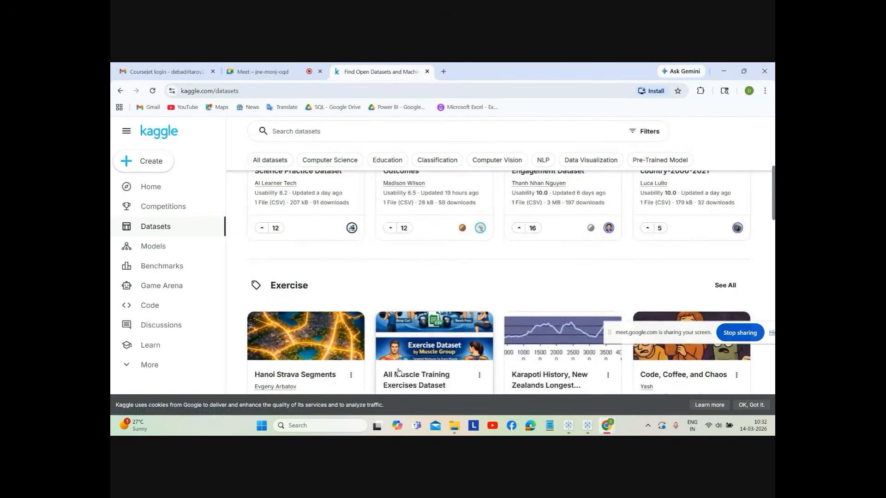
- Search the Kaggle datasets for finance
scroll(398, 371, down, 2)
scroll(398, 371, down, 1)
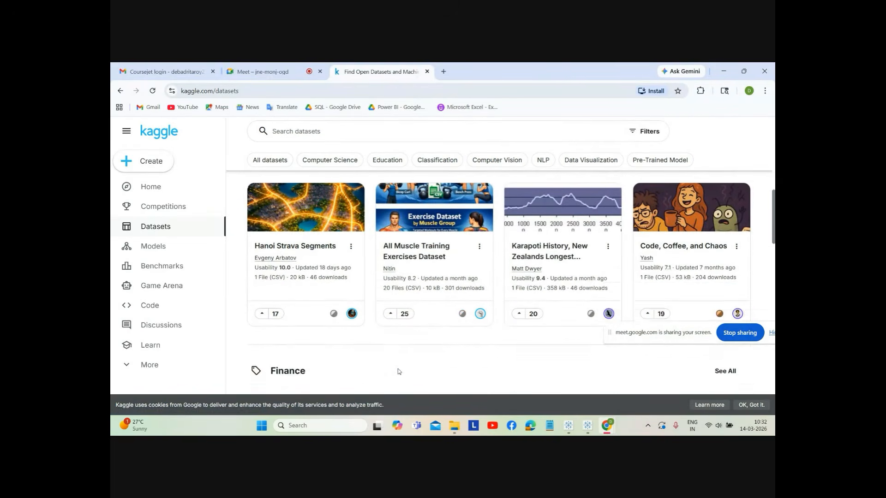
scroll(398, 372, up, 1)
scroll(398, 371, up, 5)
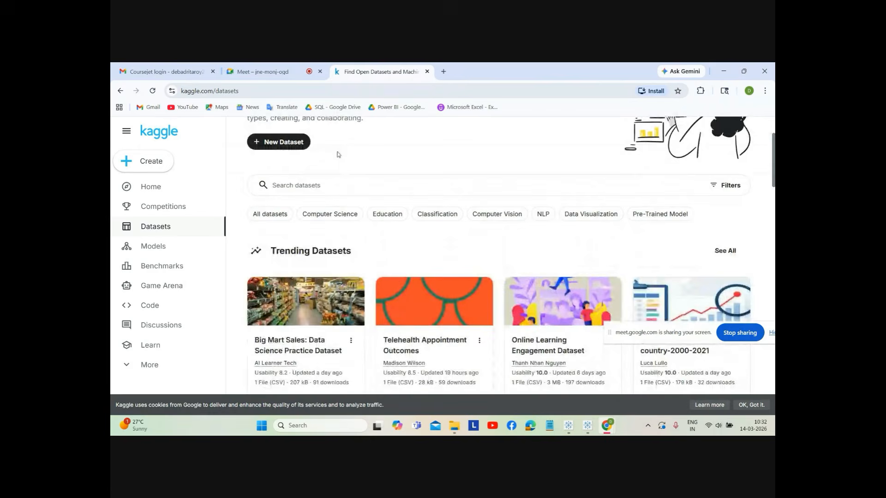
click(338, 183)
text(fin)
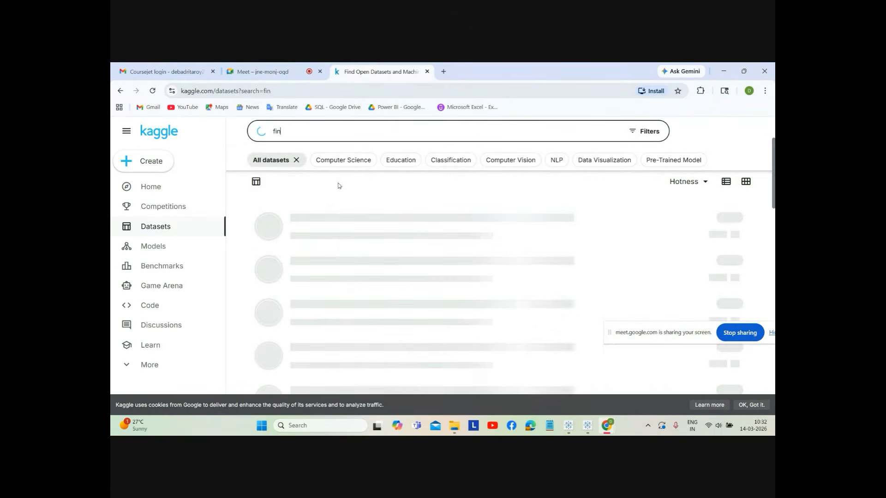
text(ance)
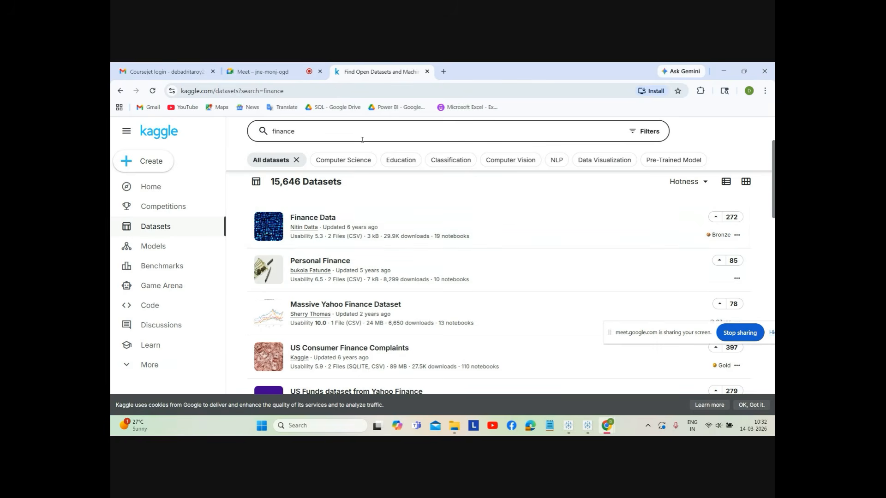
- Change the Kaggle dataset search to credit card and look through the listed datasets
key(BackSpace)
key(BackSpace)
key(BackSpace)
key(BackSpace)
key(BackSpace)
key(BackSpace)
key(BackSpace)
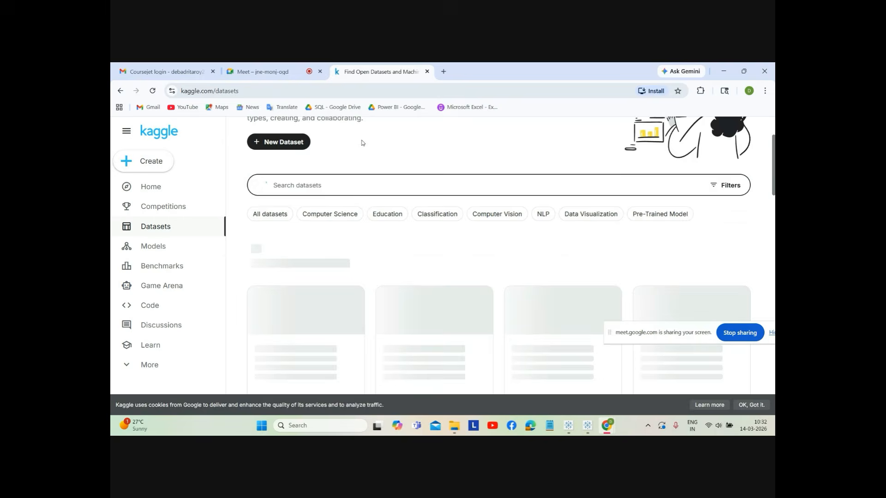
text(credit c)
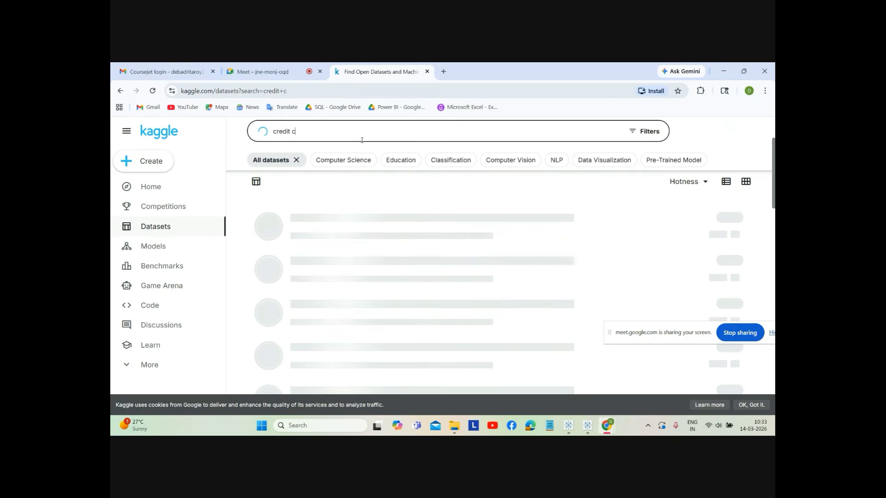
text(ard)
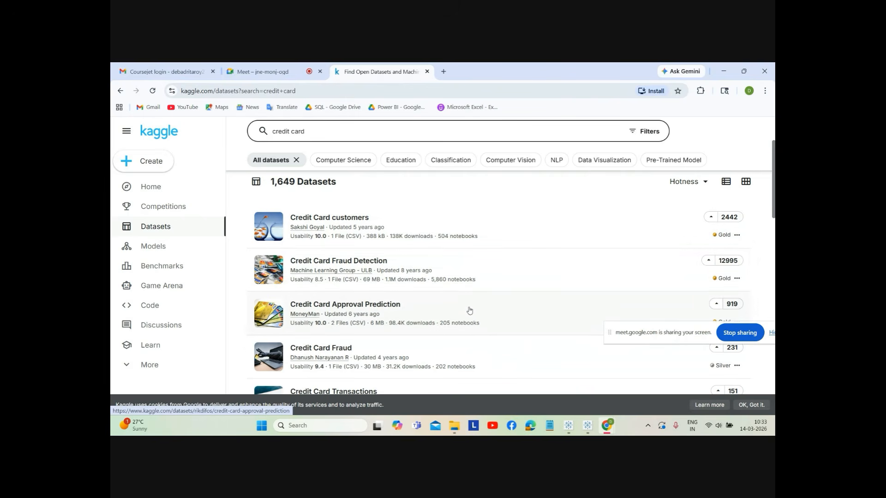
scroll(469, 318, down, 2)
scroll(469, 325, down, 1)
scroll(469, 326, down, 1)
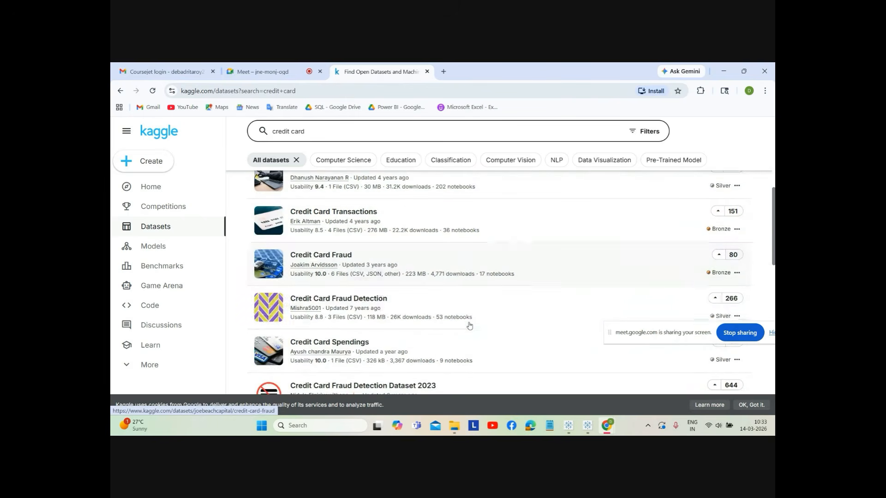
scroll(469, 325, up, 5)
scroll(469, 325, down, 3)
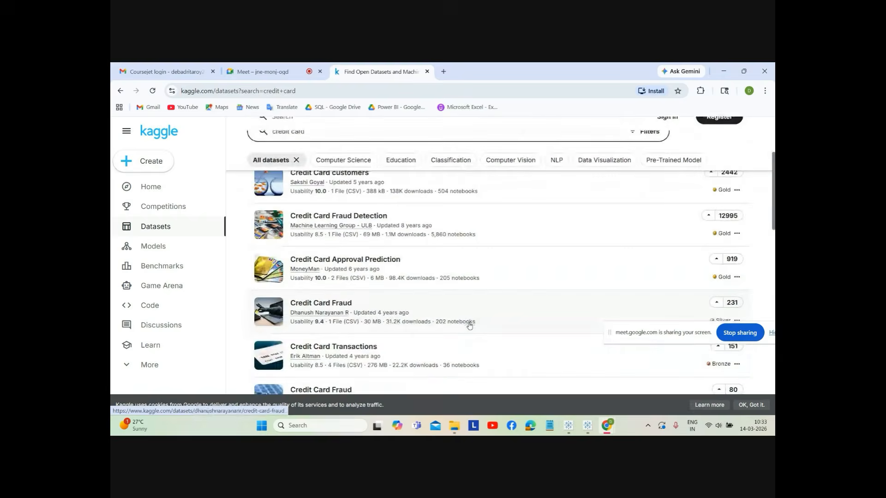
scroll(469, 325, up, 2)
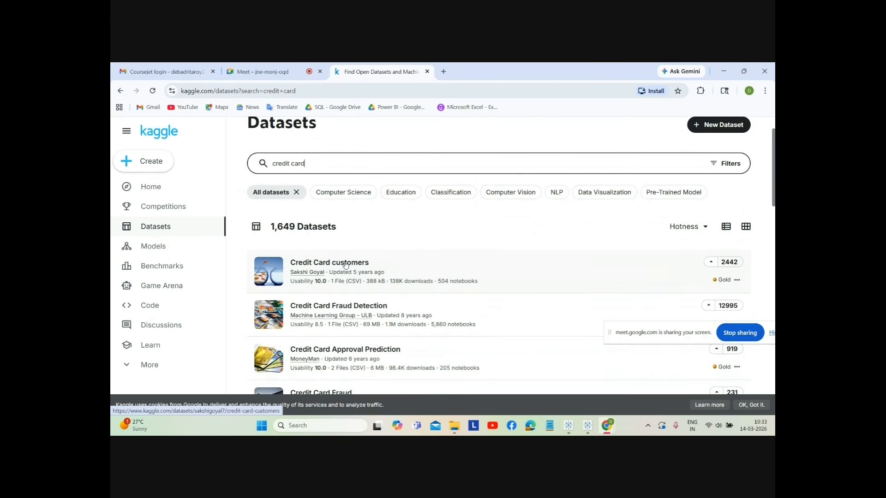
- Search Google in a new browser tab for "free data set on finance for tableau in excel"
click(443, 71)
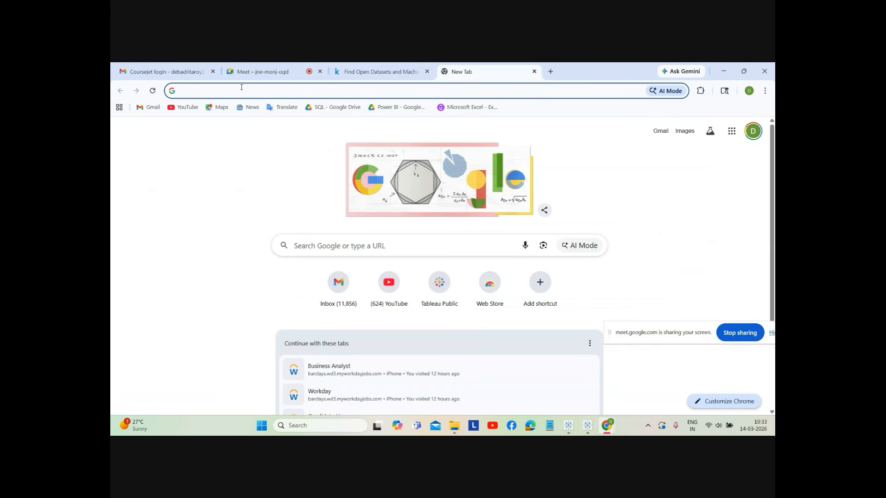
text(free)
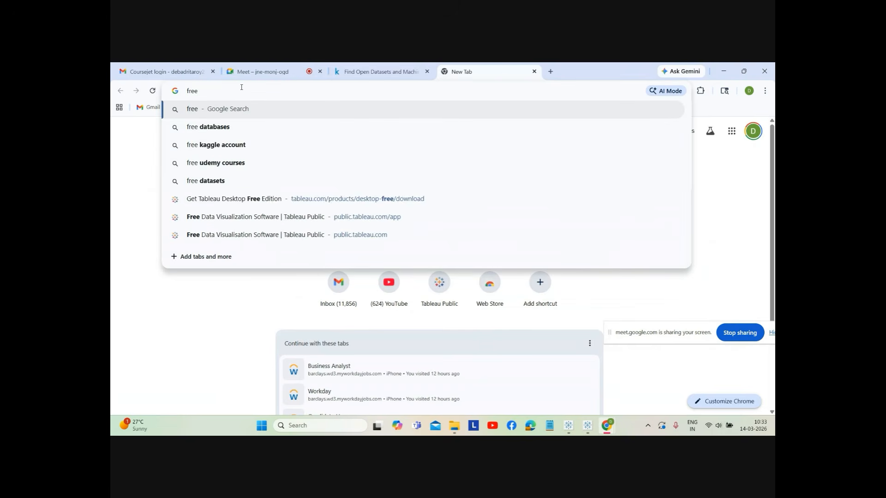
text( data set)
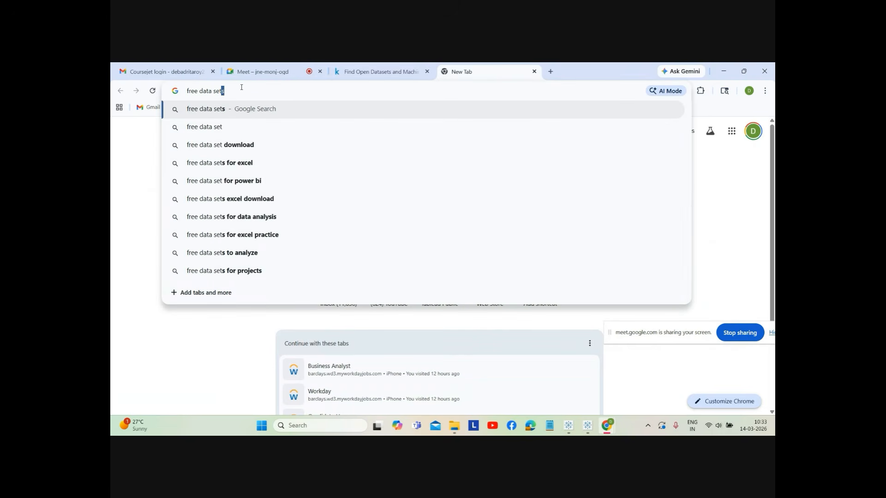
text( on)
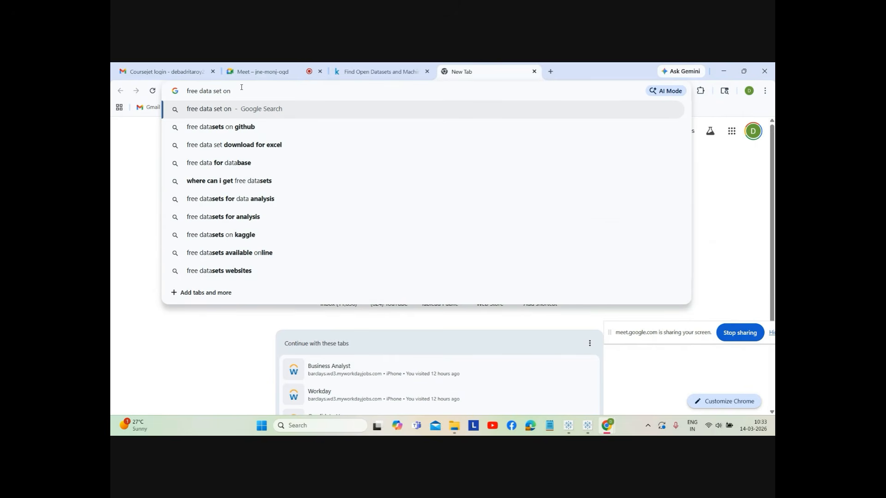
text( fina)
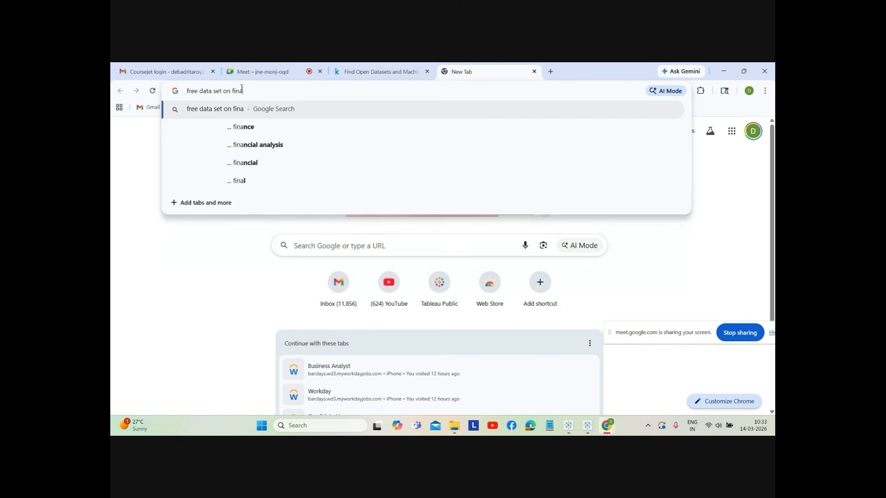
text(nce fo)
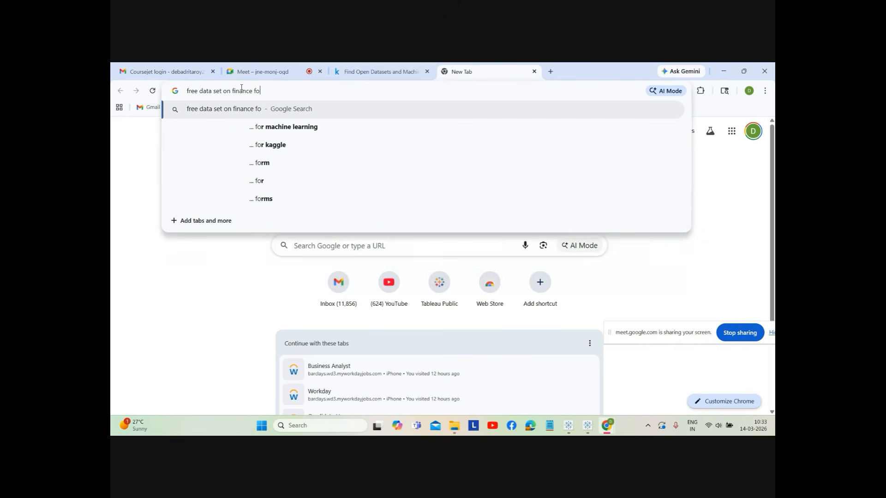
text(r ta)
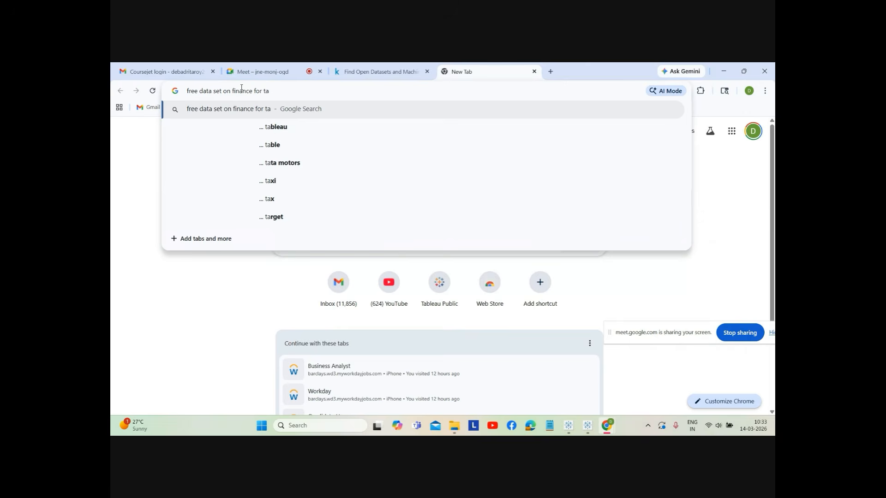
text(ble)
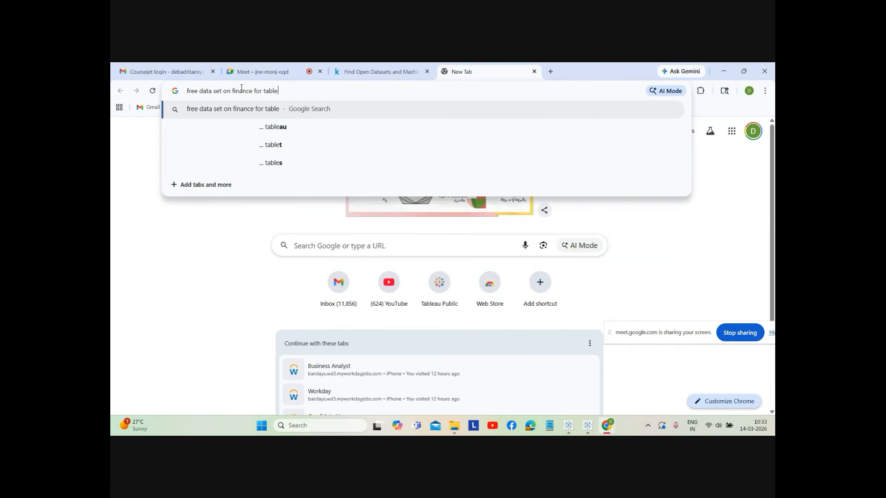
text(au in)
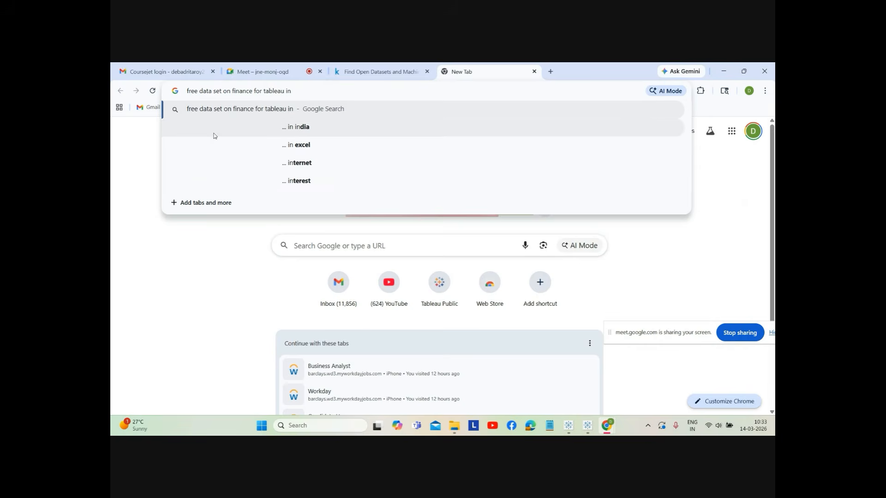
click(297, 144)
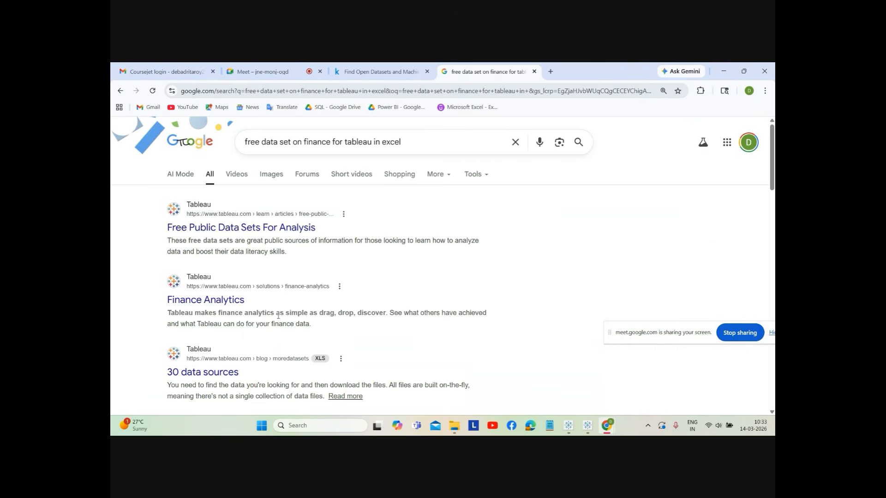
- Look at Tableau's Free Public Data Sets For Analysis article and return to the search results
click(270, 230)
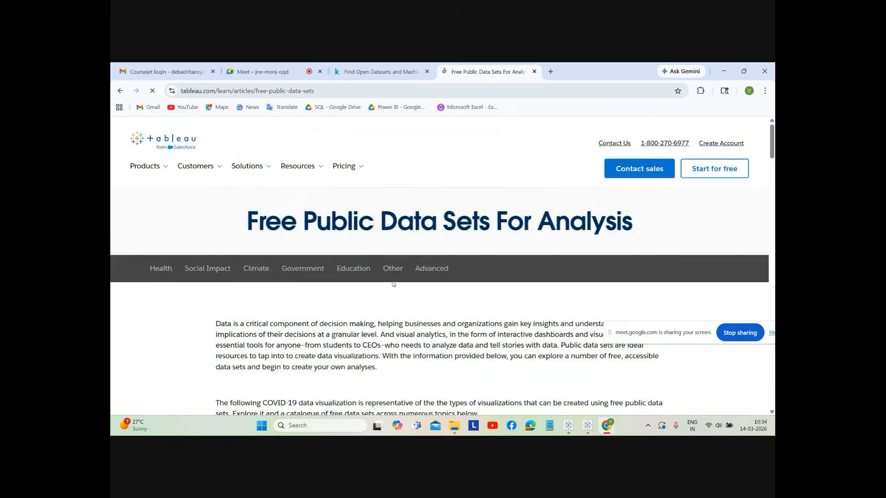
scroll(394, 284, down, 5)
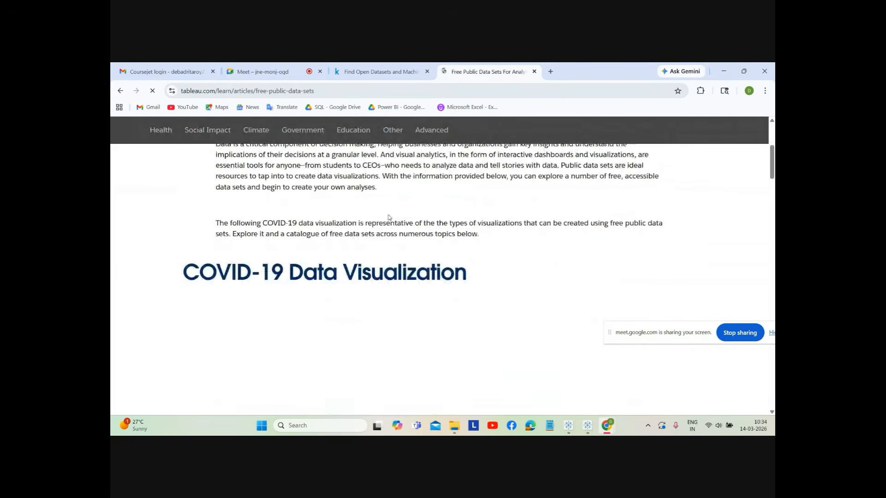
click(121, 91)
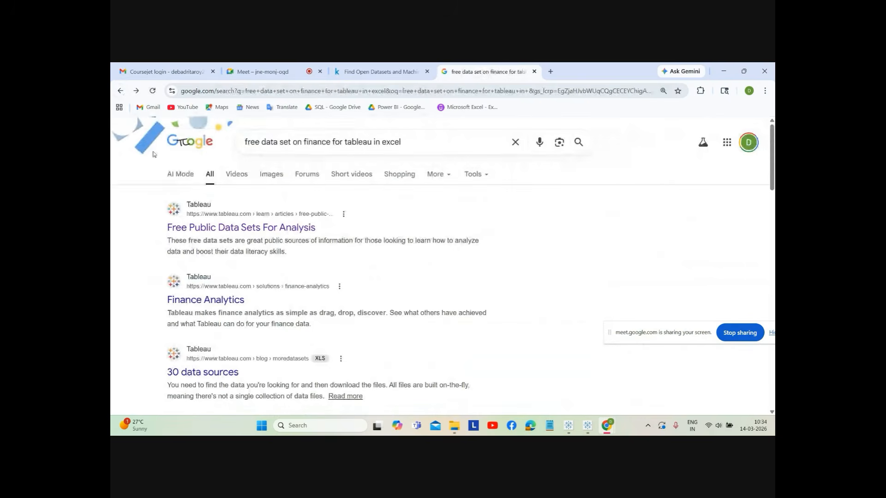
- Download the Excel file behind Tableau's "30 data sources" search result
click(214, 374)
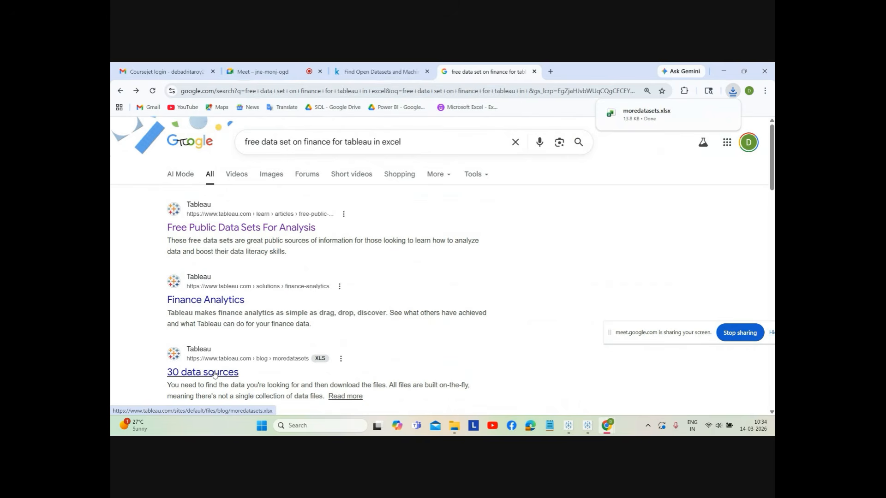
right_click(215, 375)
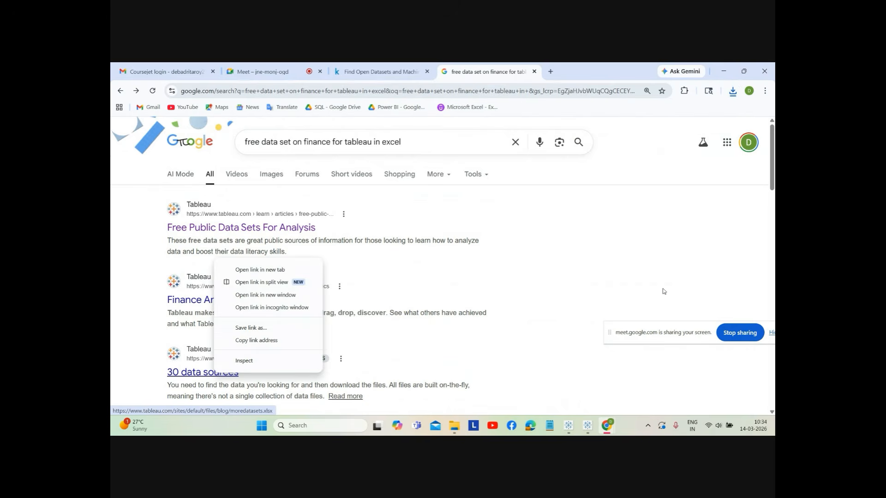
click(699, 183)
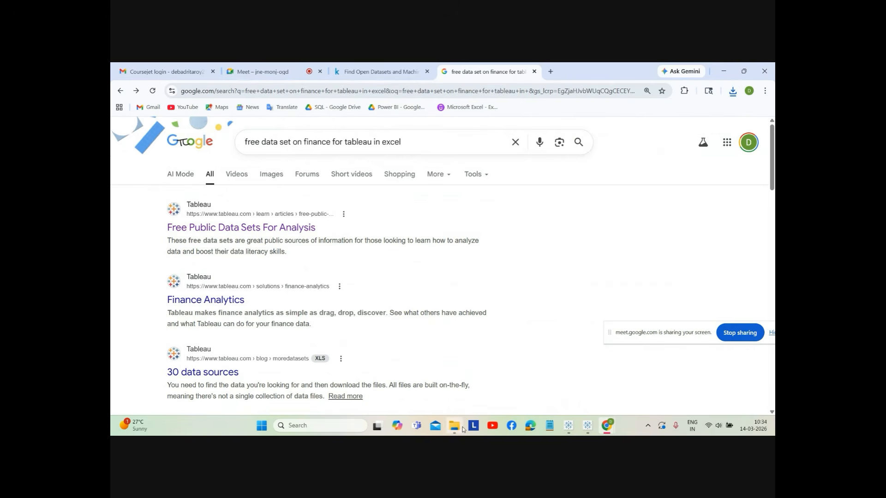
- Switch to File Explorer, open the downloaded moredatasets workbook from the Downloads folder in Excel and maximize its window
click(461, 428)
click(169, 206)
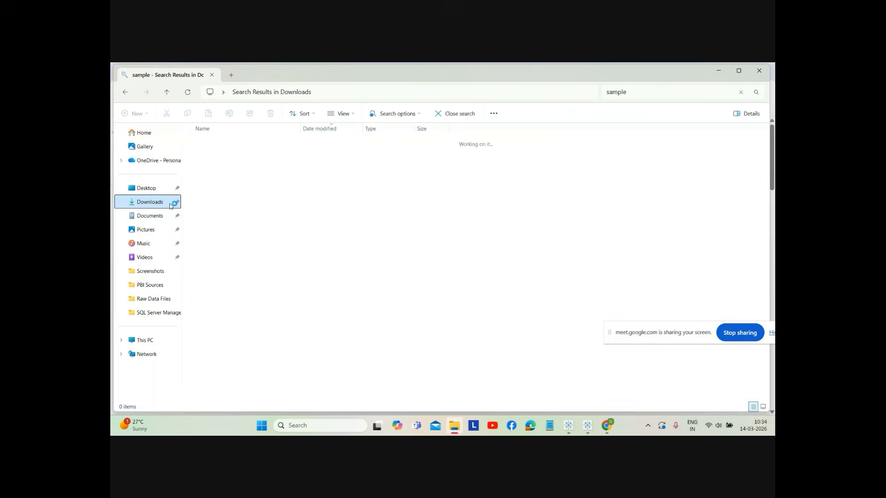
click(226, 154)
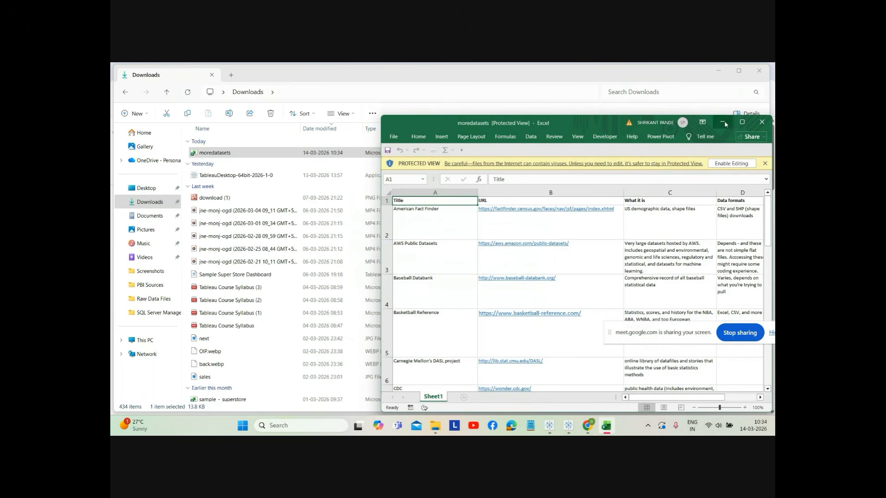
click(741, 123)
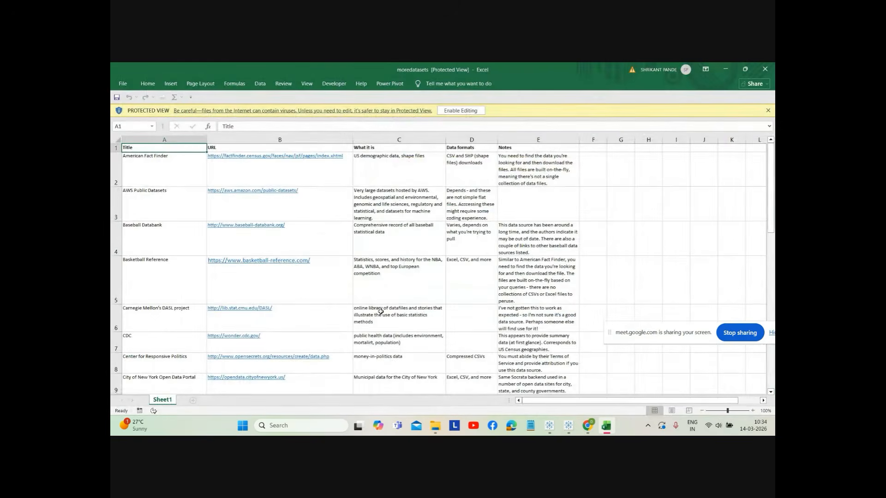
- Examine the data sources listed in the moredatasets sheet, including their URLs, descriptions, data formats and notes
scroll(381, 313, down, 2)
scroll(381, 313, down, 6)
scroll(380, 312, up, 10)
scroll(259, 315, down, 2)
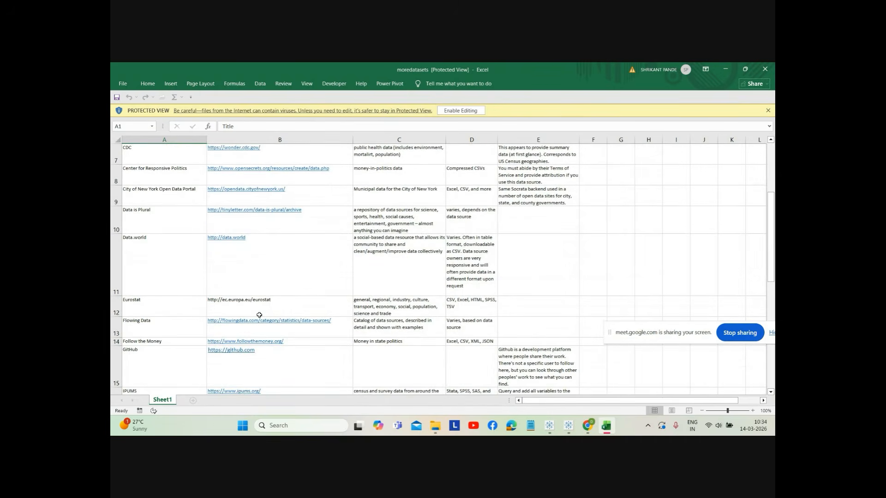
scroll(260, 314, down, 1)
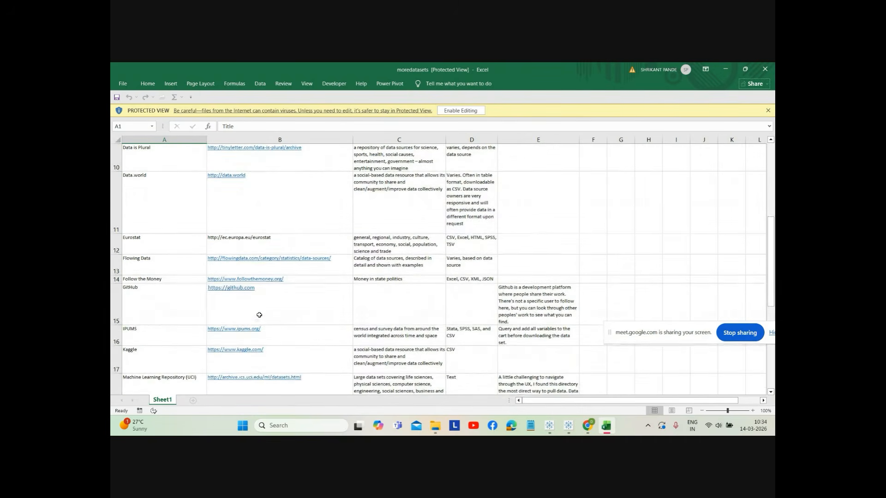
scroll(260, 315, down, 1)
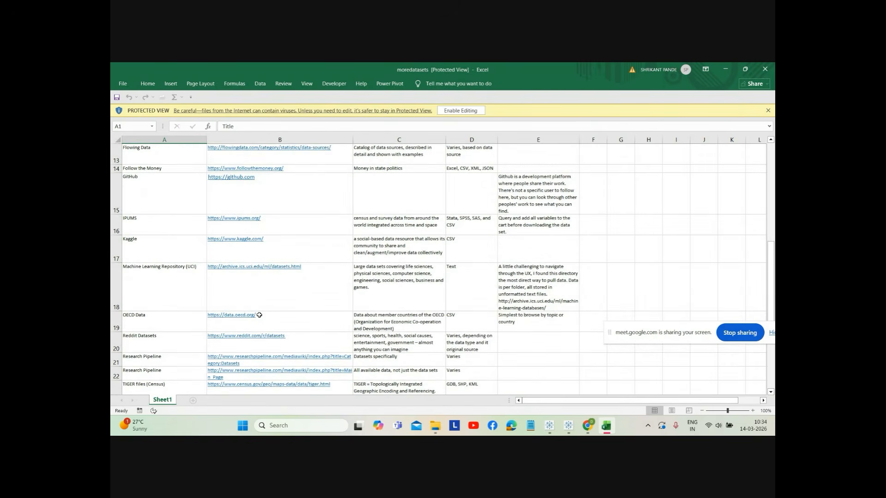
scroll(260, 315, down, 1)
scroll(259, 314, down, 1)
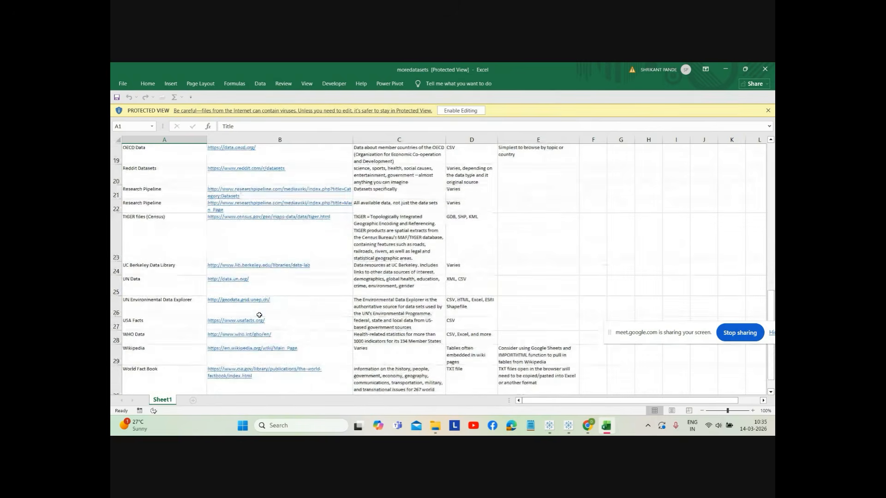
scroll(259, 314, down, 1)
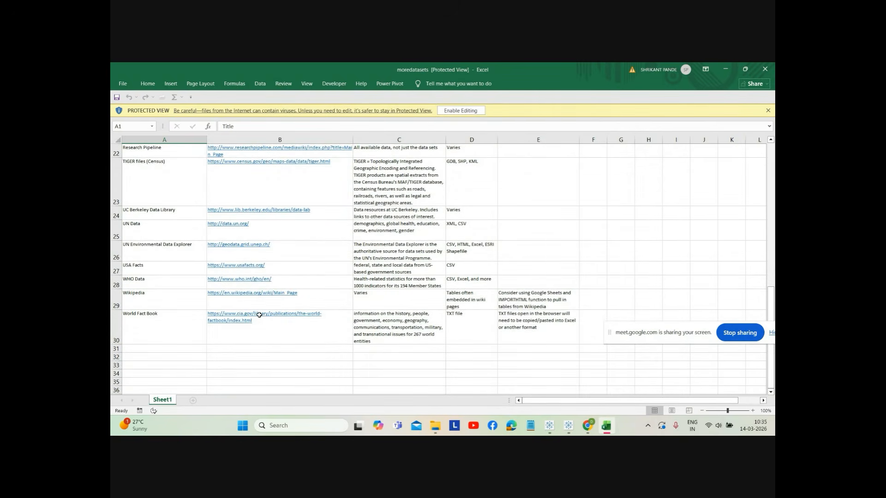
scroll(260, 314, up, 1)
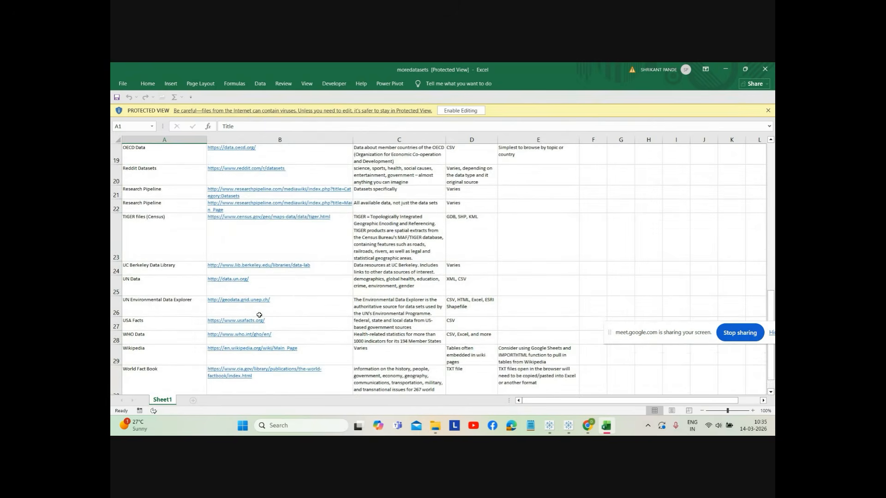
- Close the moredatasets workbook and switch back to the Google search results in Chrome
scroll(259, 315, up, 2)
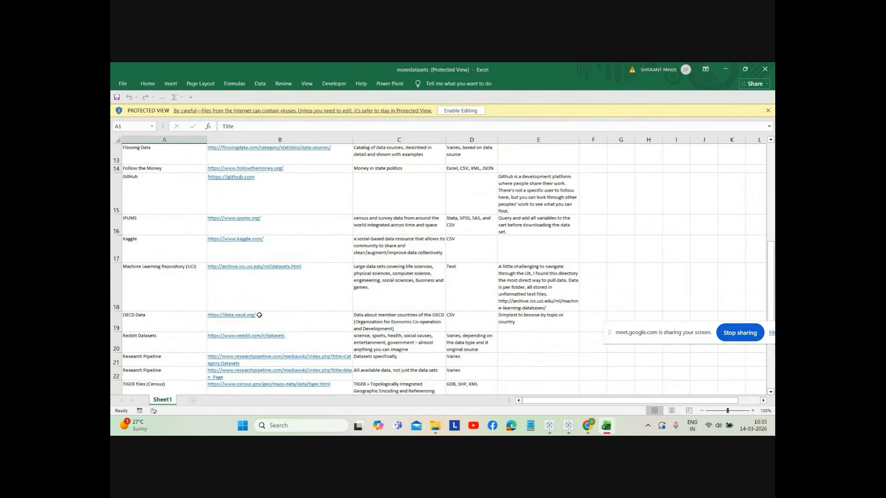
scroll(259, 315, up, 4)
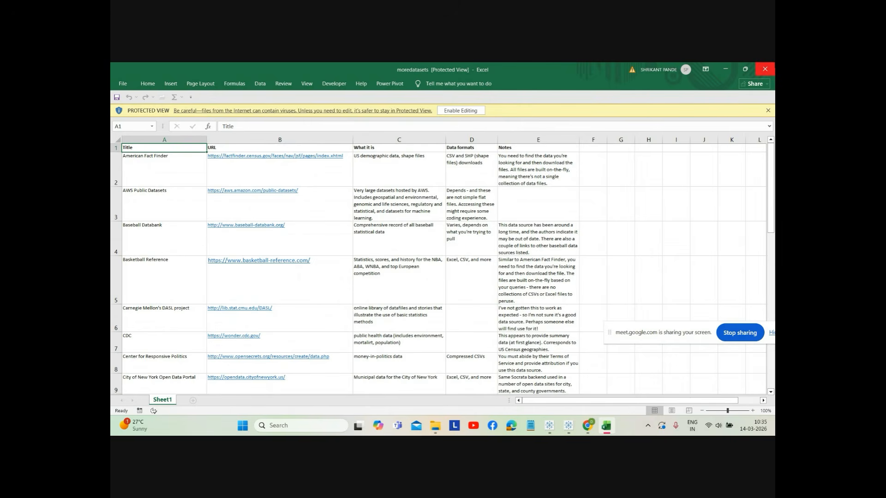
click(764, 70)
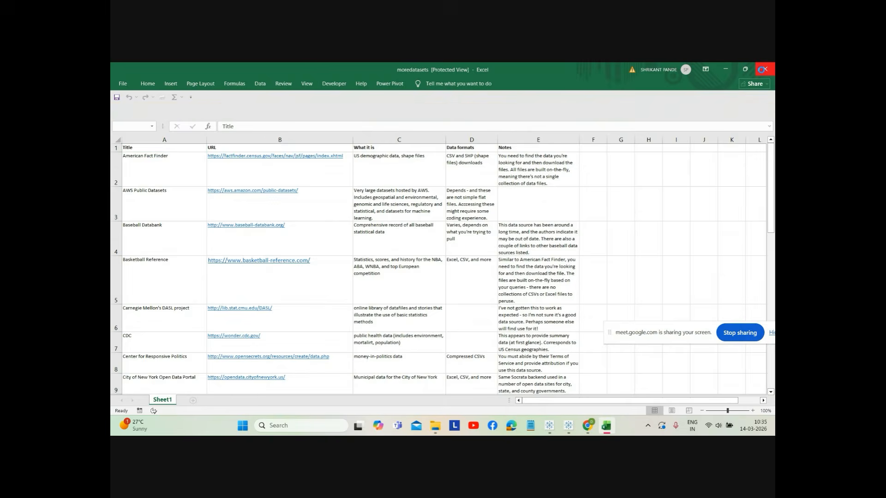
mouse_move(605, 424)
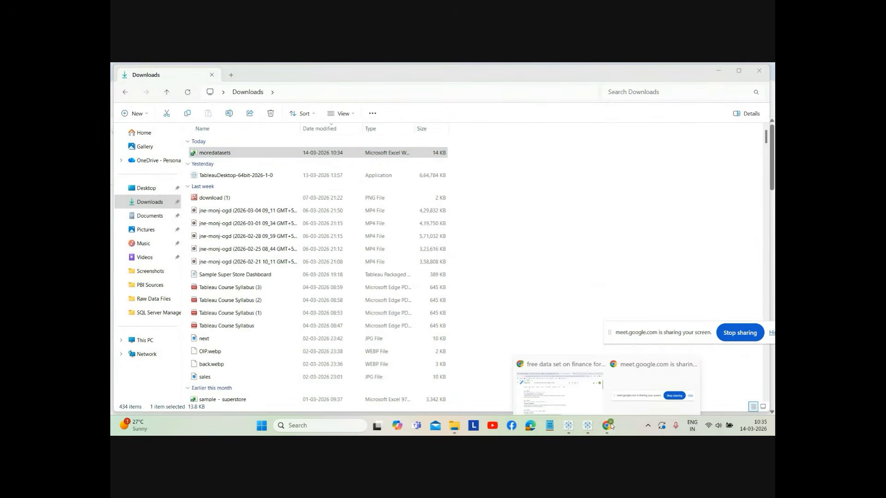
click(558, 382)
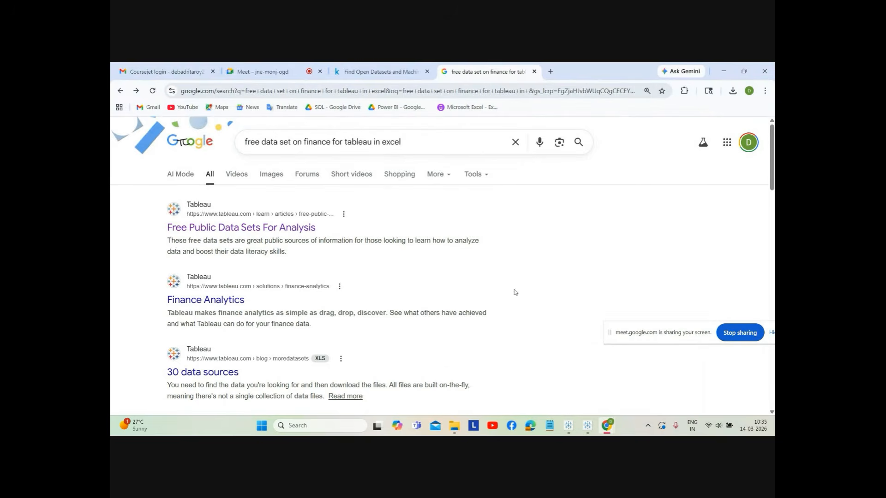
- Open Tableau's Finance Analytics search result and examine the page, including its Data example, for a usable finance dataset
scroll(259, 313, down, 4)
scroll(397, 269, up, 4)
click(229, 301)
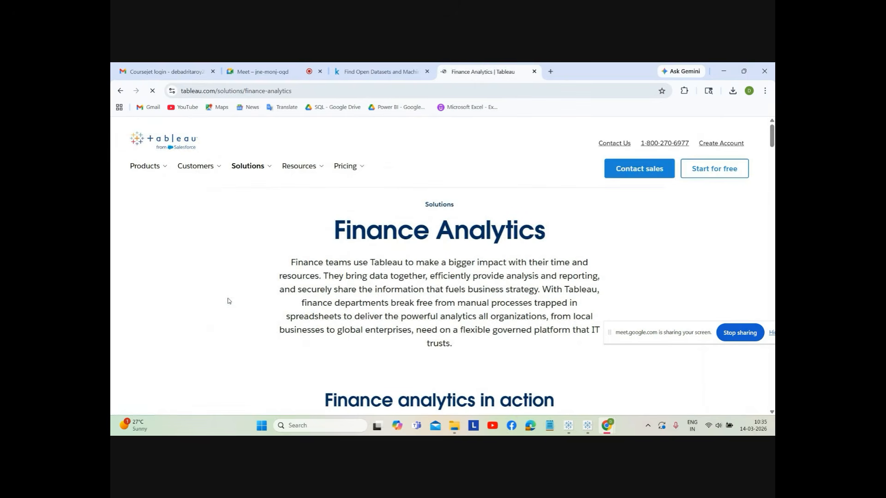
scroll(442, 284, down, 5)
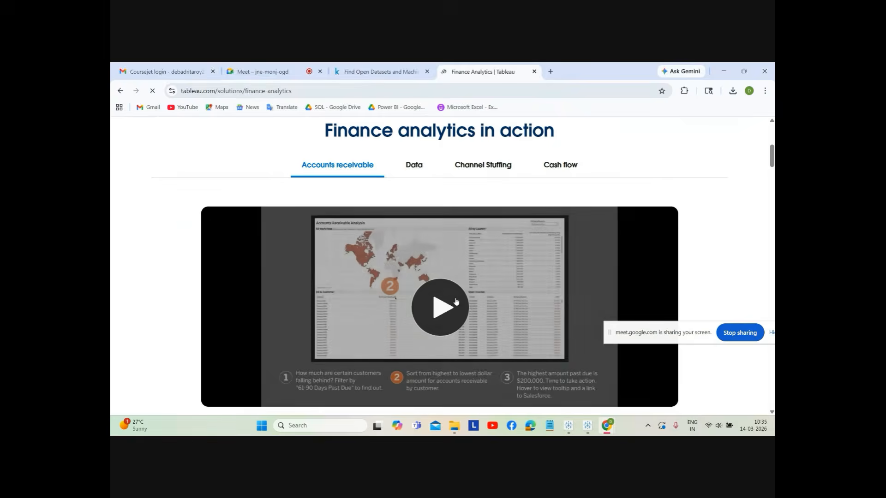
click(430, 166)
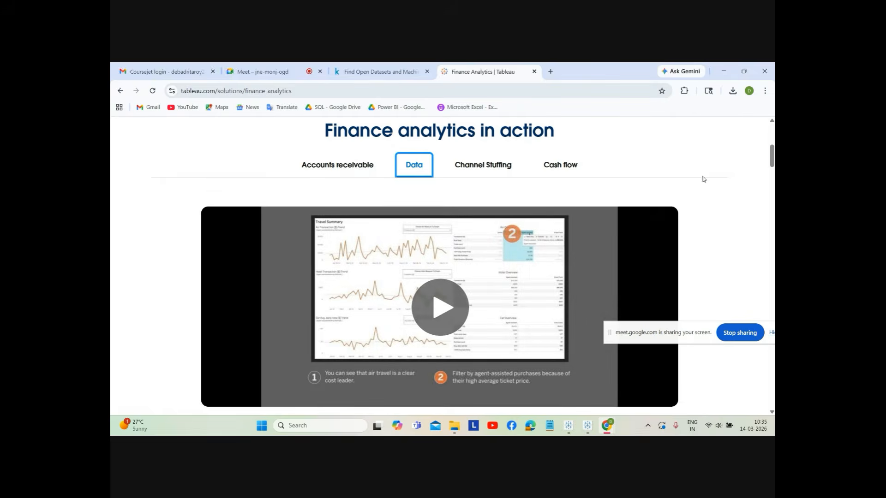
scroll(772, 157, down, 8)
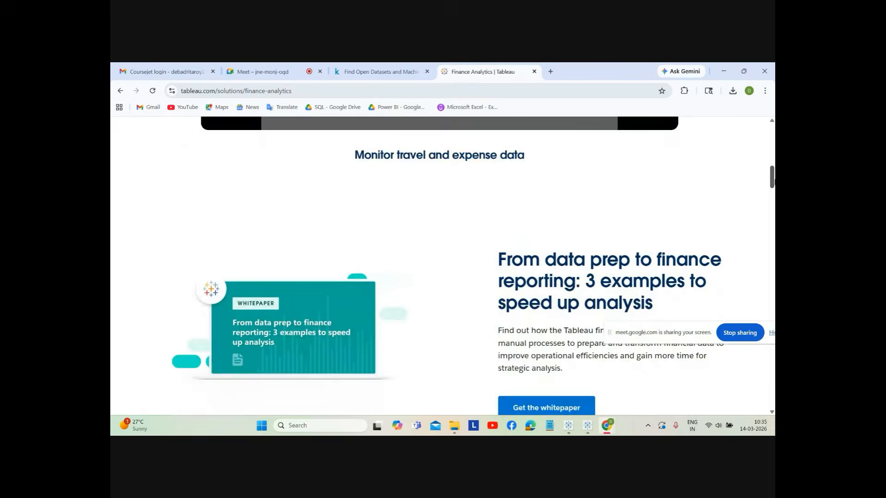
scroll(771, 194, down, 7)
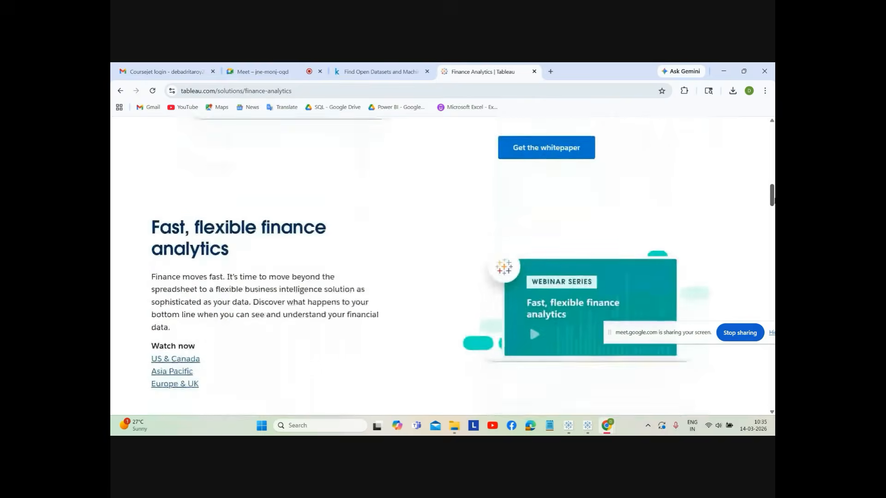
scroll(772, 212, down, 3)
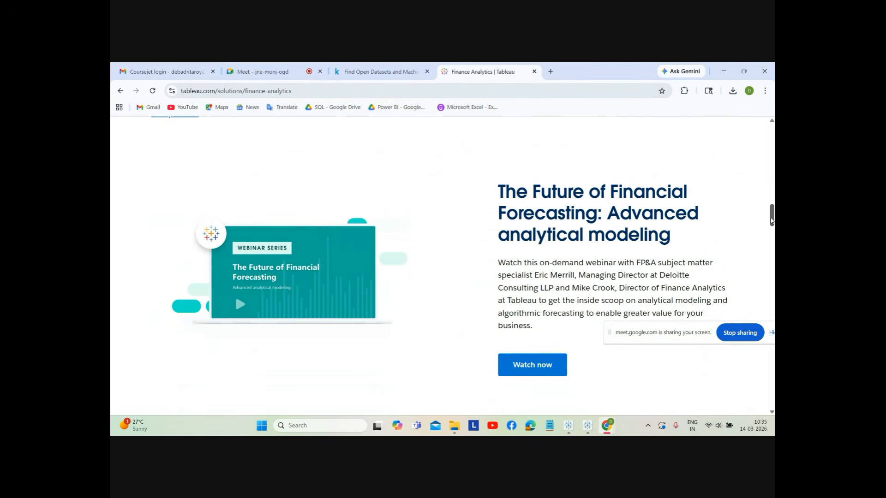
scroll(772, 221, down, 5)
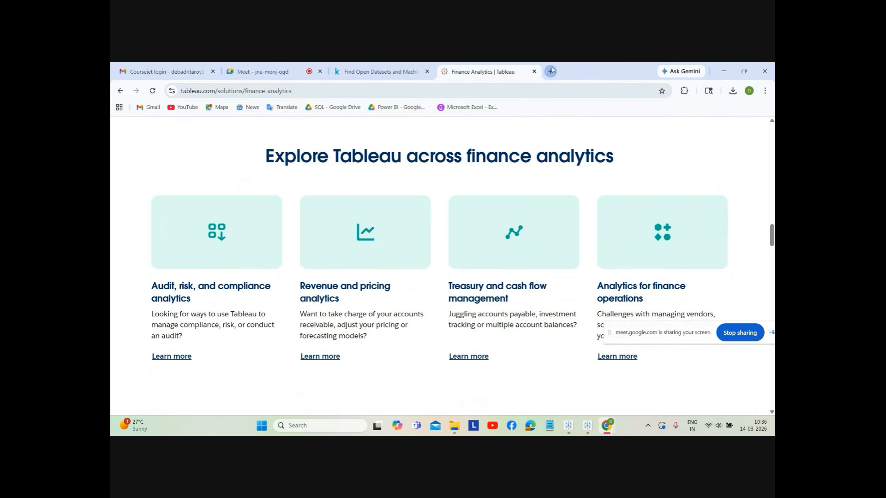
click(550, 71)
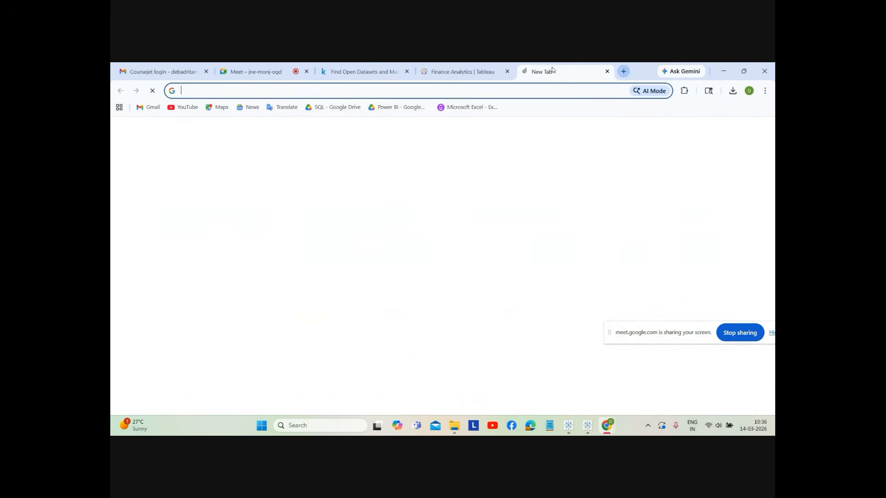
click(682, 71)
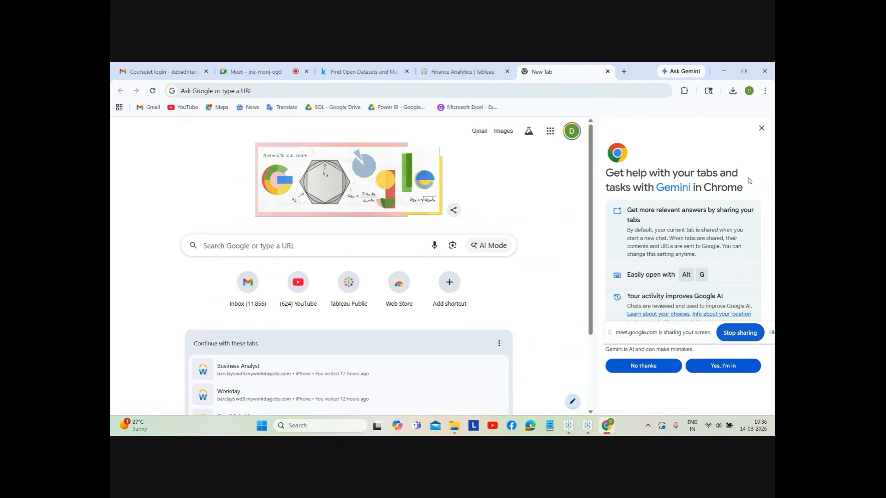
click(761, 129)
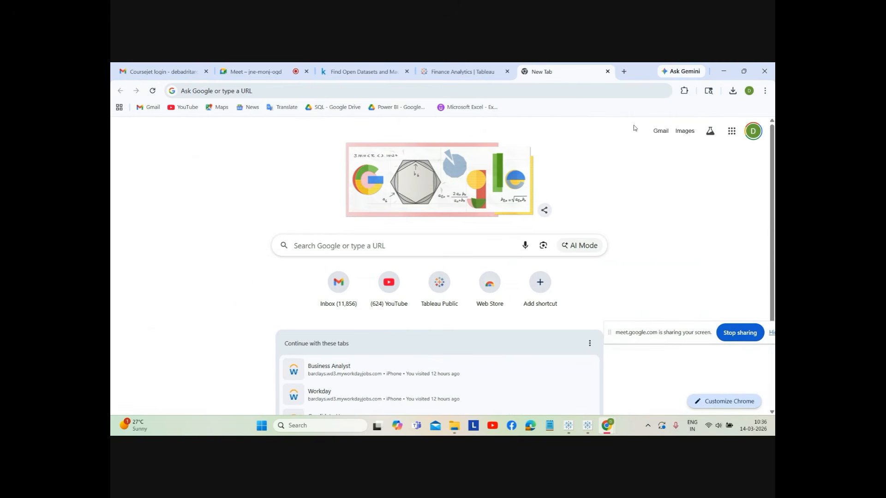
click(691, 71)
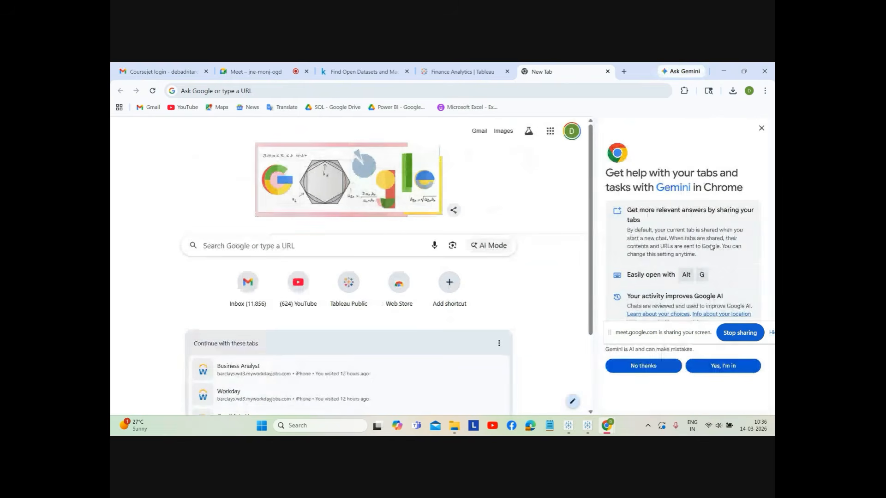
click(764, 131)
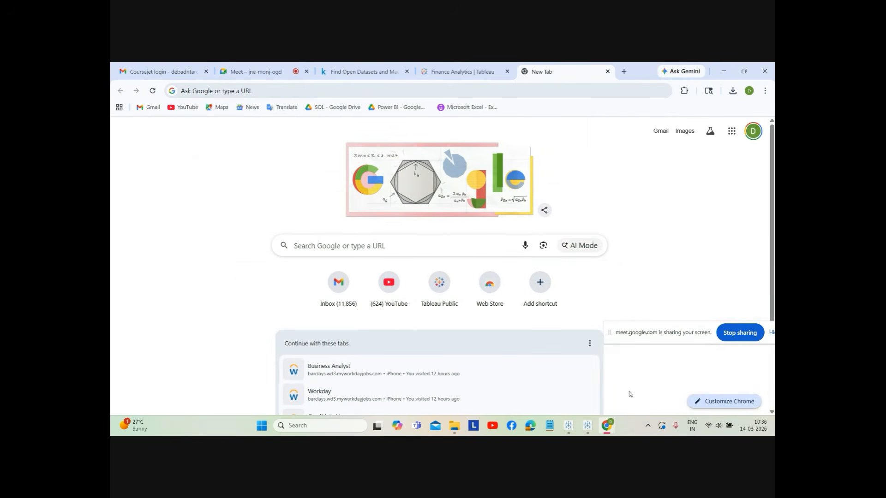
- Switch to the Google Meet call and stop presenting the screen
click(609, 430)
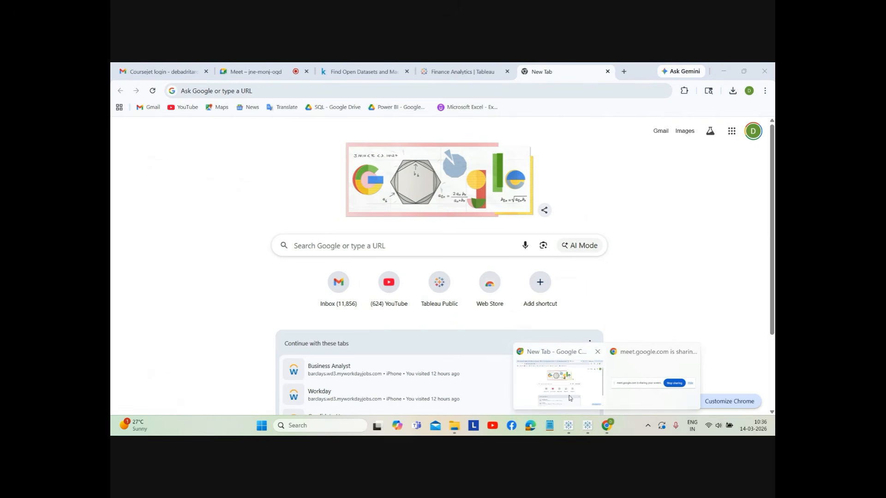
click(284, 70)
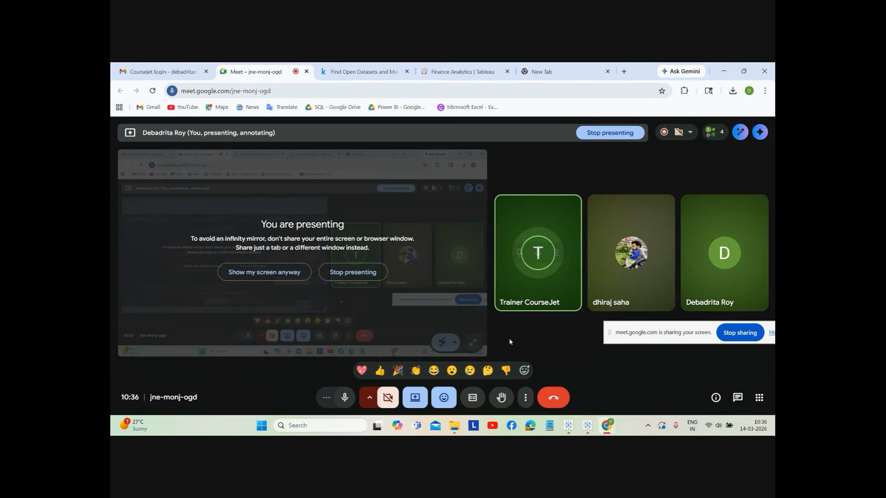
click(389, 399)
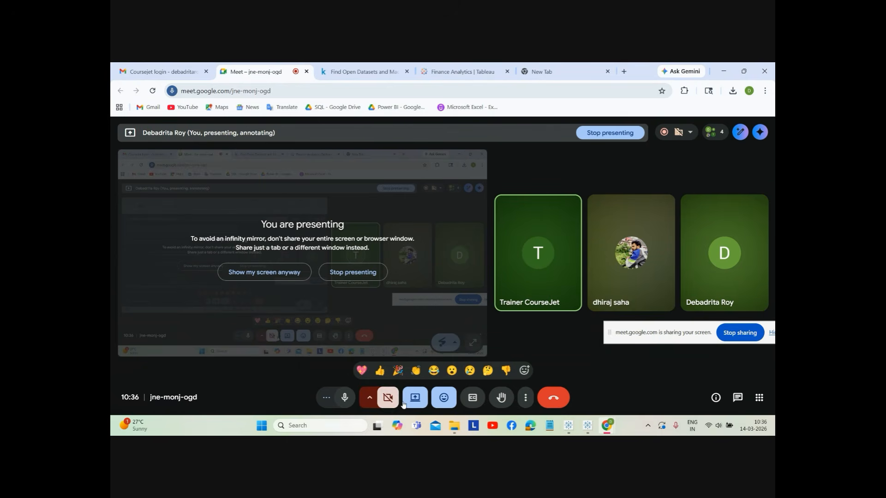
click(388, 399)
click(415, 397)
click(448, 365)
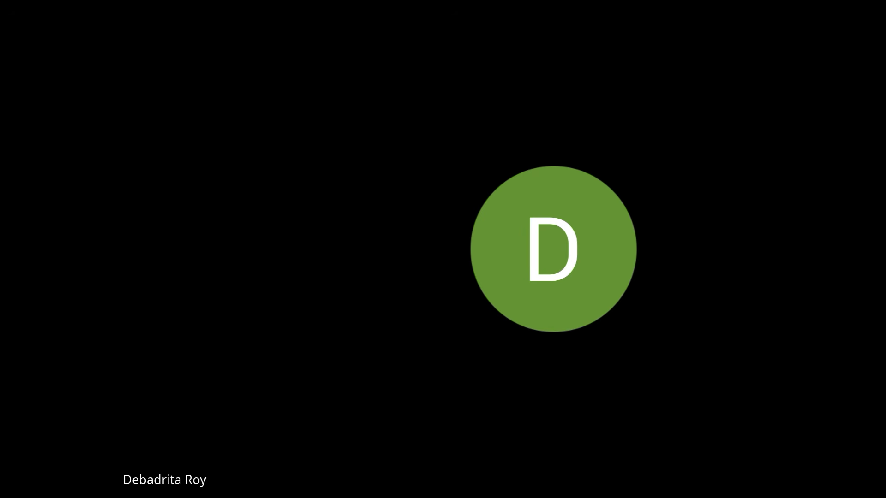
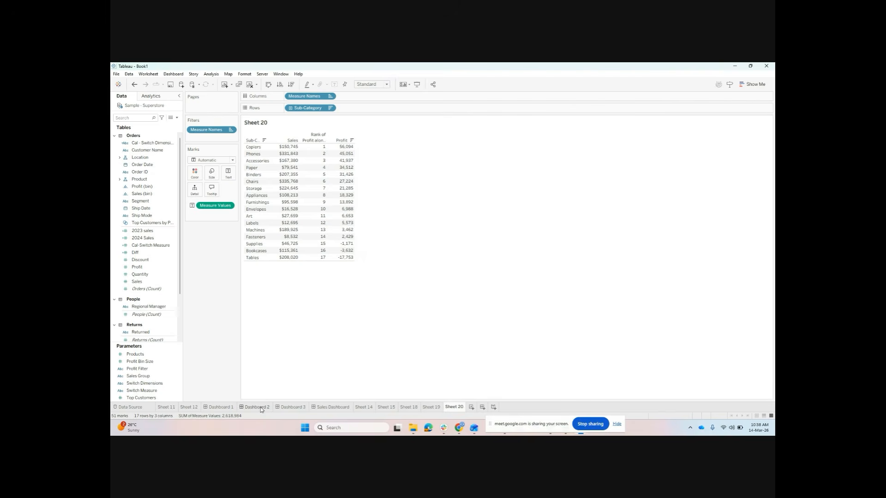
- In Tableau, look through Dashboard 2, Dashboard 3 and the Sales Dashboard
right_click(261, 410)
click(221, 348)
click(256, 407)
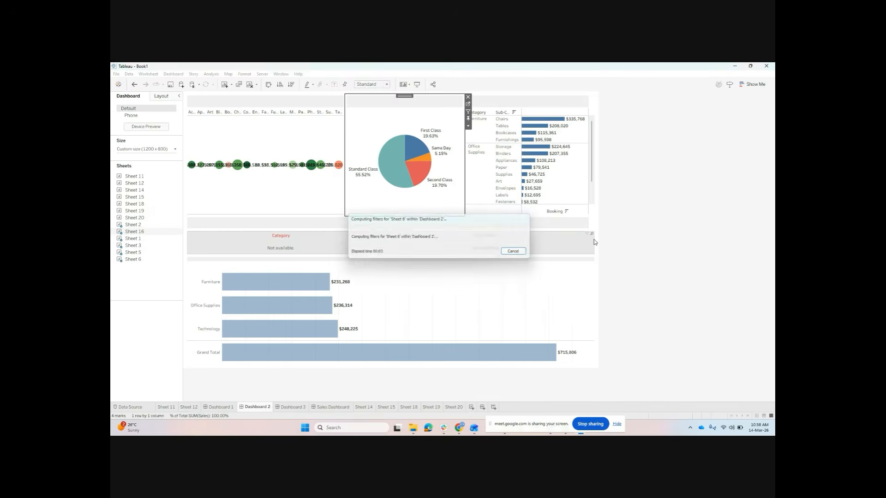
click(291, 408)
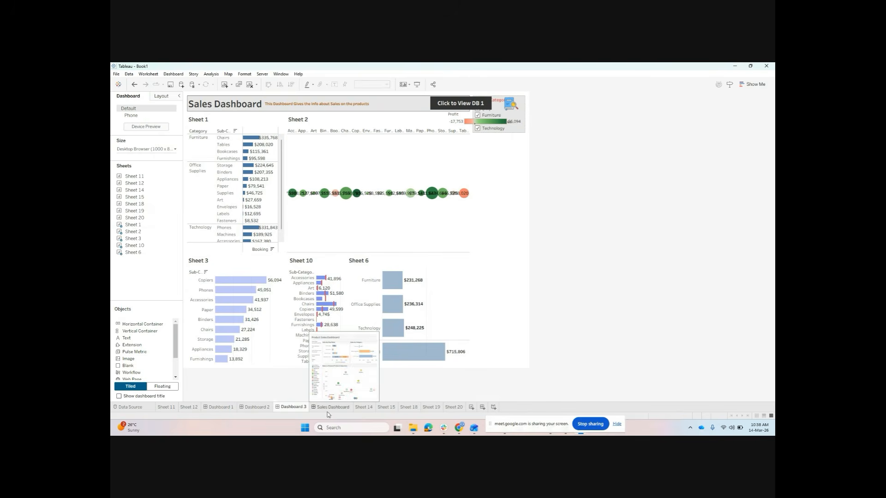
click(343, 408)
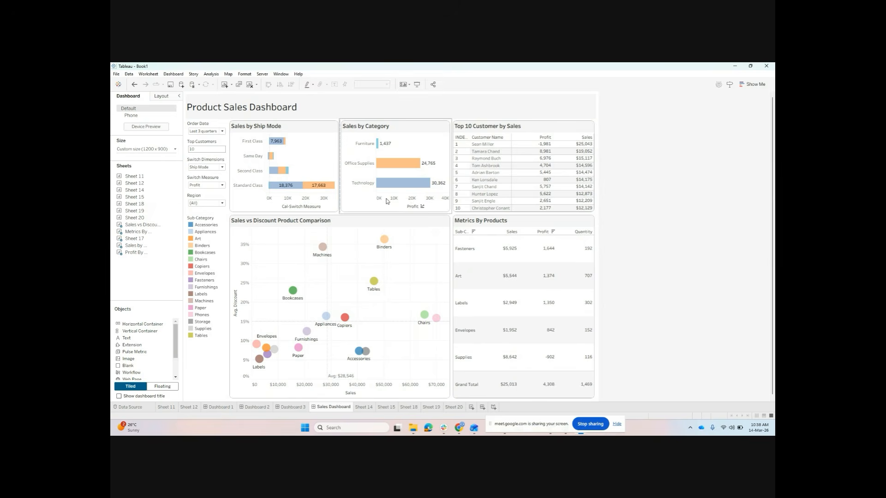
- Go to the source worksheet of the Sales by Category chart from the dashboard
mouse_move(387, 193)
click(413, 133)
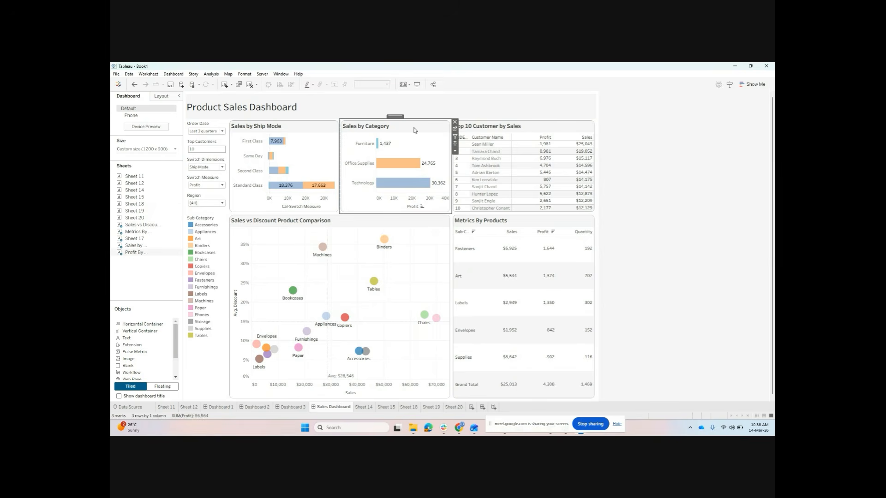
click(455, 130)
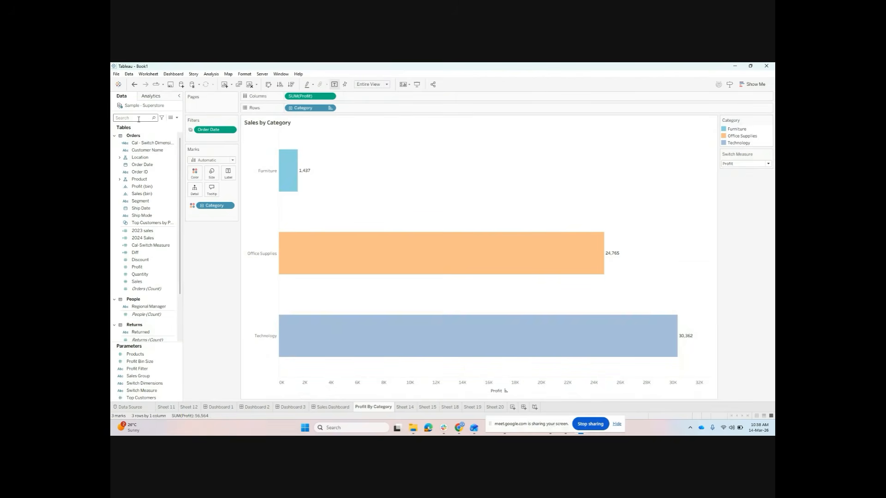
- Search the data fields for "sales" and for "prof", and select the Profit field
text(sales)
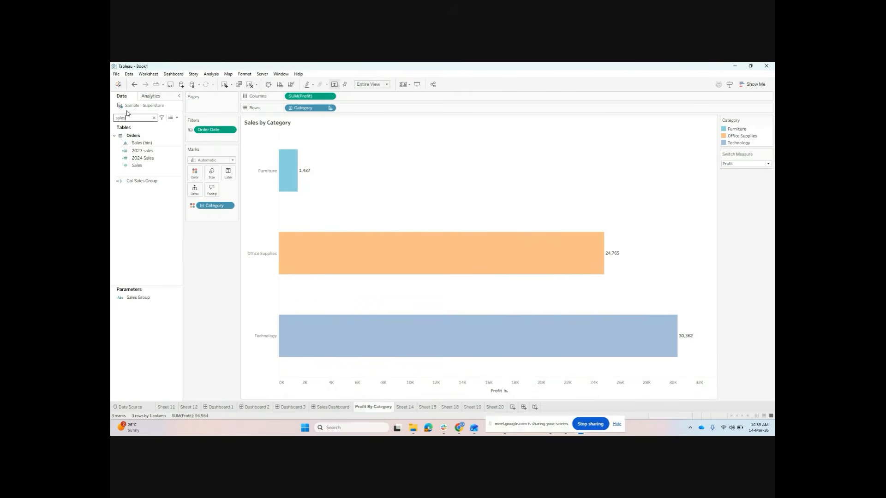
text(=)
key(BackSpace)
key(BackSpace)
double_click(133, 118)
text(profu)
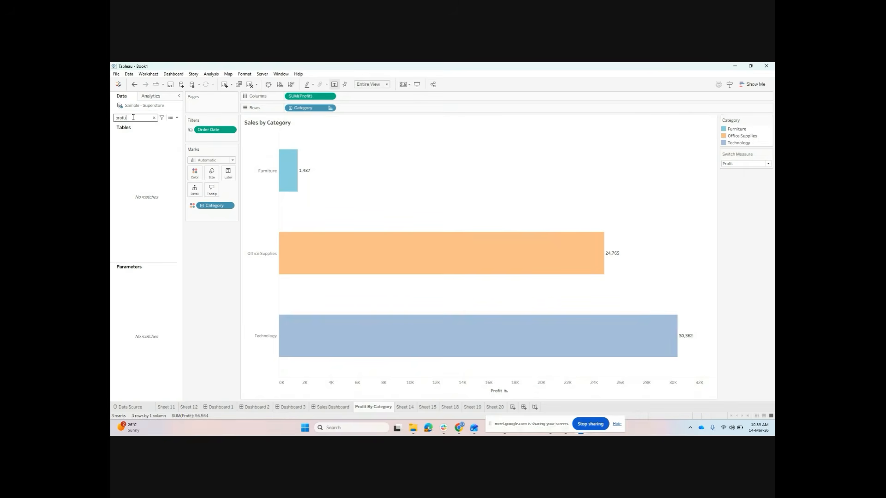
key(BackSpace)
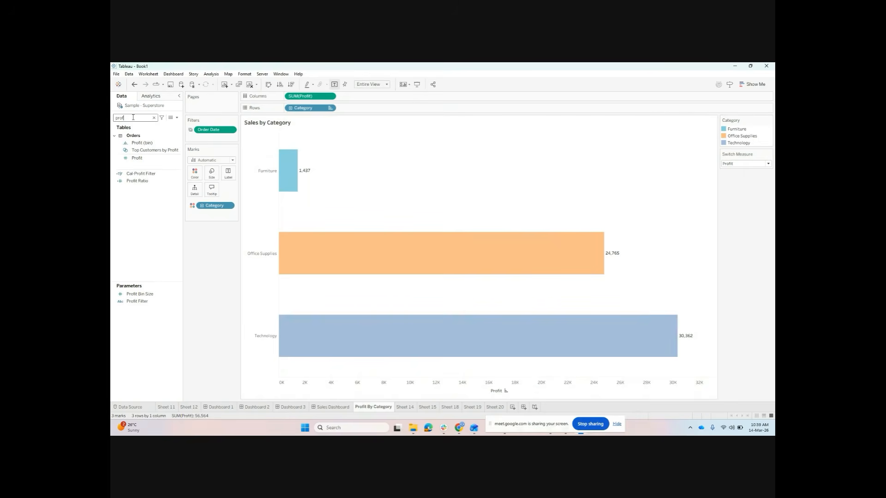
click(140, 158)
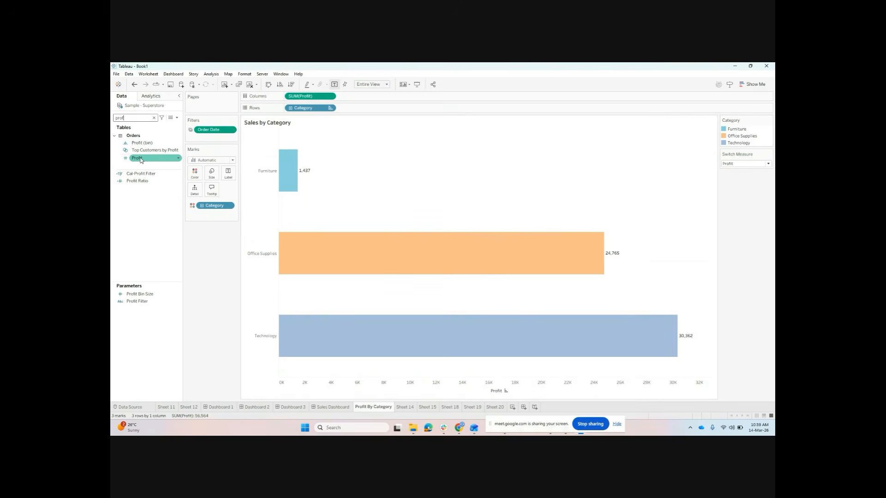
- Create a new worksheet, search the fields for "cus" and add Customer Name to Rows with all members
click(512, 408)
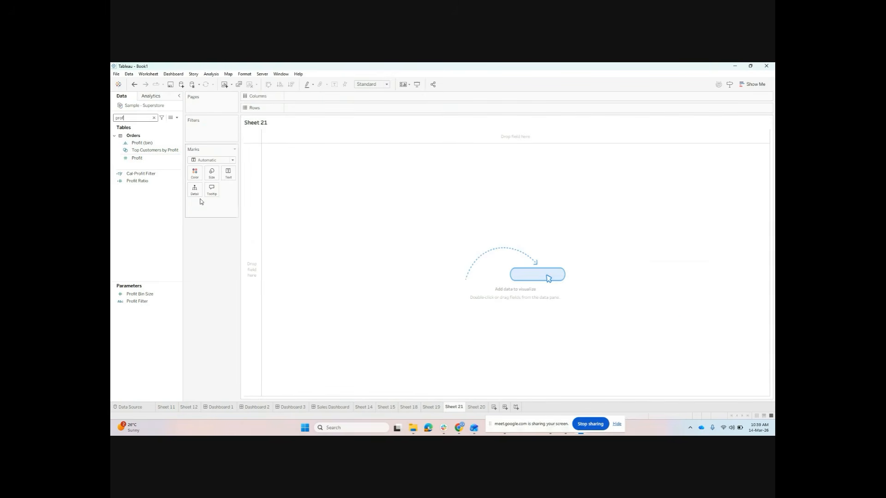
double_click(143, 119)
text(cus)
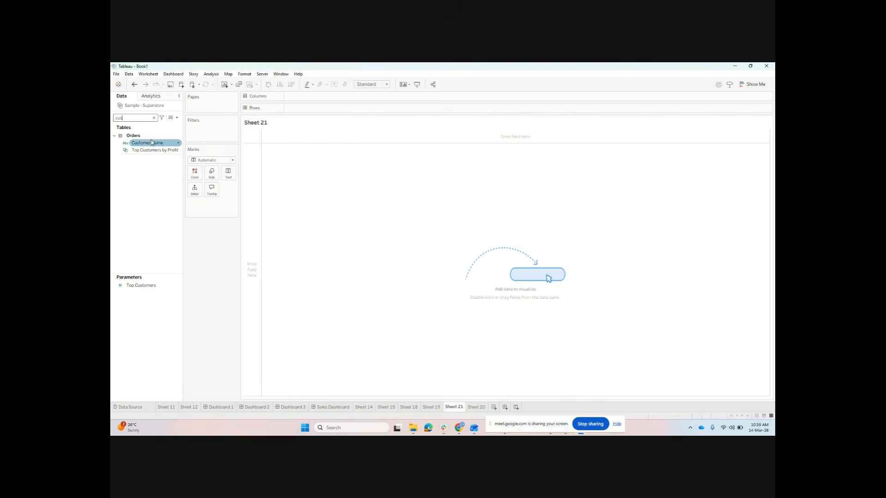
drag(147, 143, 350, 108)
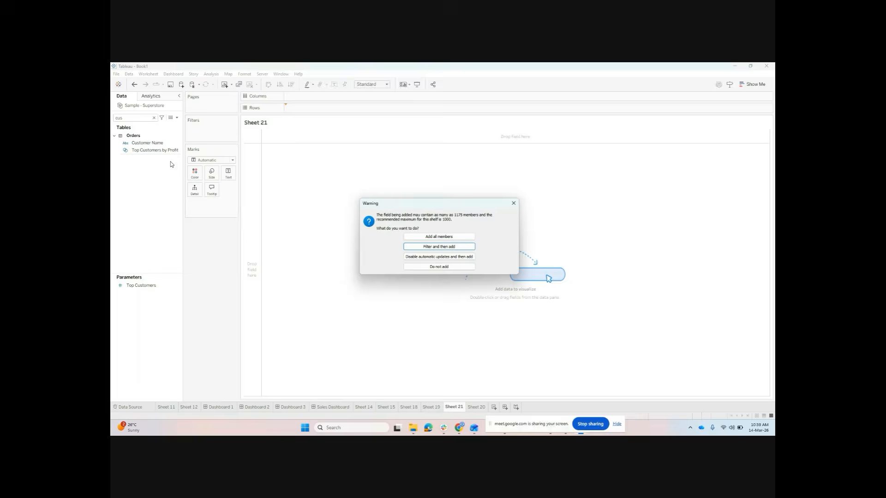
click(439, 237)
- Search the data fields for "sal" and add Sales to the customer table
key(BackSpace)
key(BackSpace)
key(BackSpace)
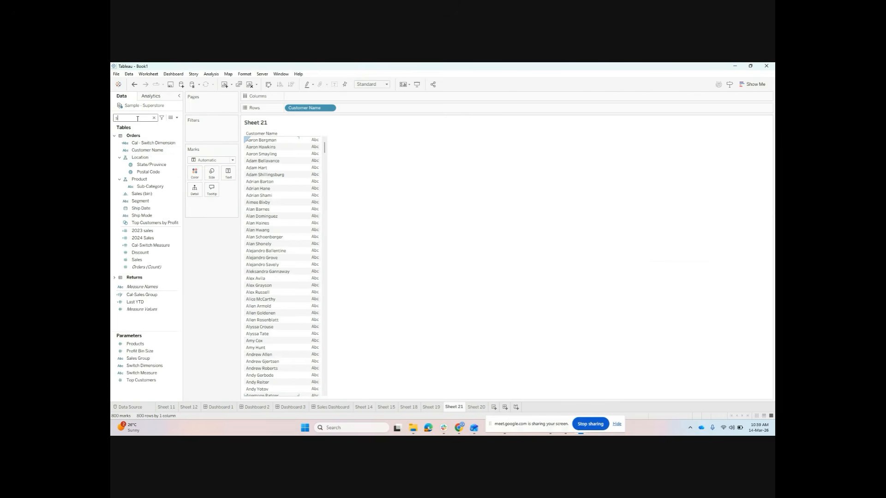
text(sal)
click(168, 166)
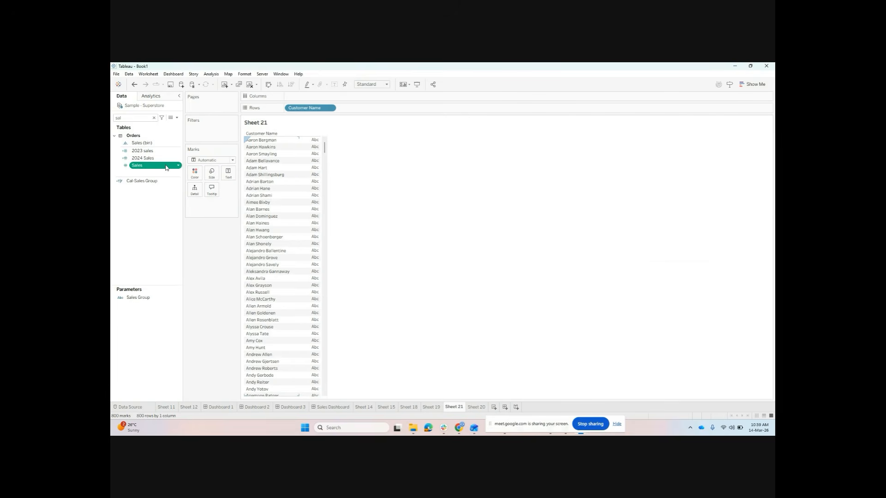
double_click(168, 166)
- Search the data fields for "pr" and add Profit to the customer table
key(BackSpace)
key(BackSpace)
key(BackSpace)
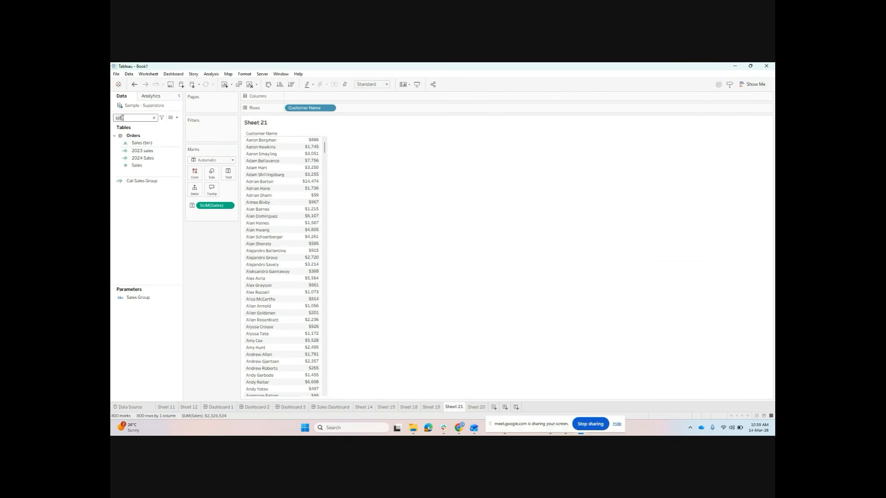
text(pr)
click(152, 186)
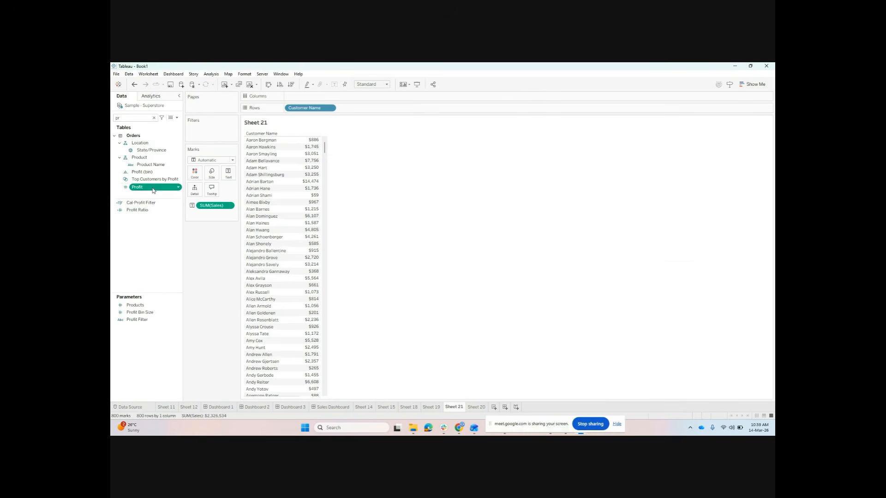
double_click(152, 187)
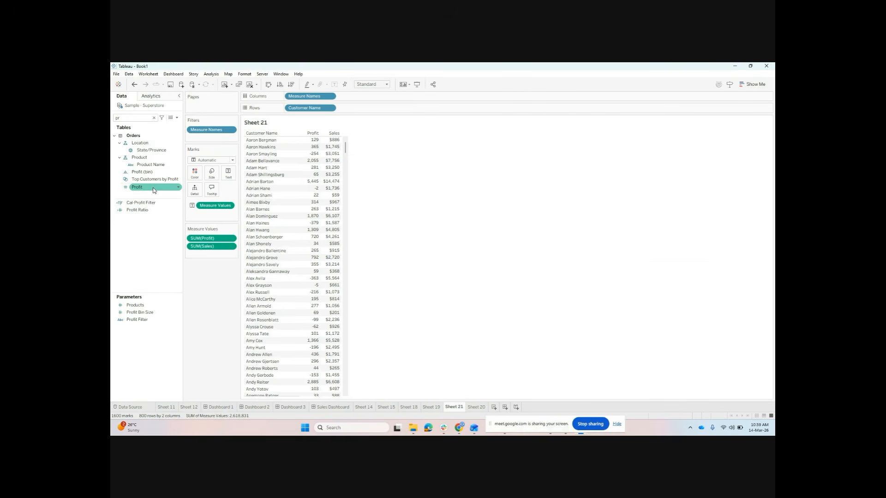
- Convert the customer table to horizontal bars, try the Entire View fit, and return the fit to Standard
click(752, 84)
click(714, 144)
click(377, 84)
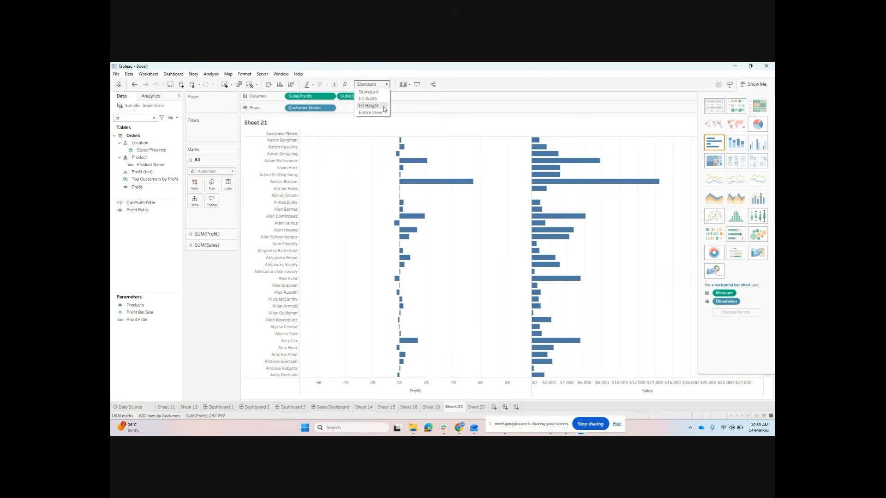
click(369, 111)
click(760, 83)
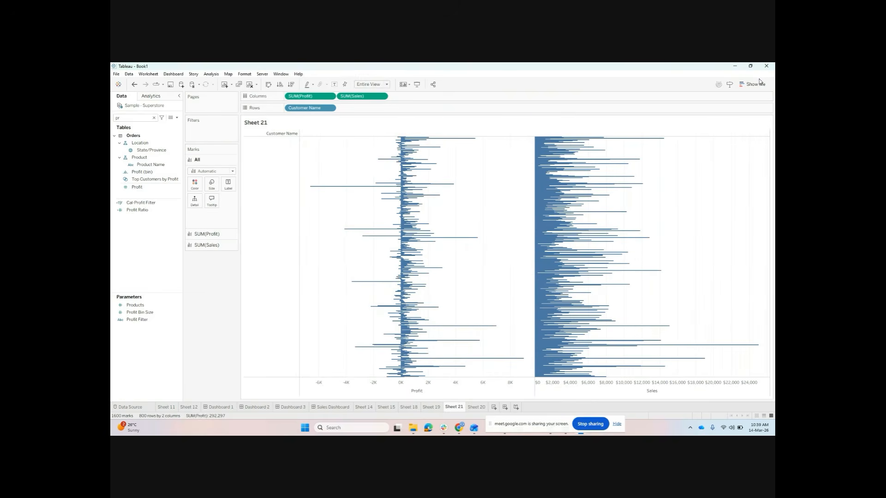
click(369, 86)
click(375, 92)
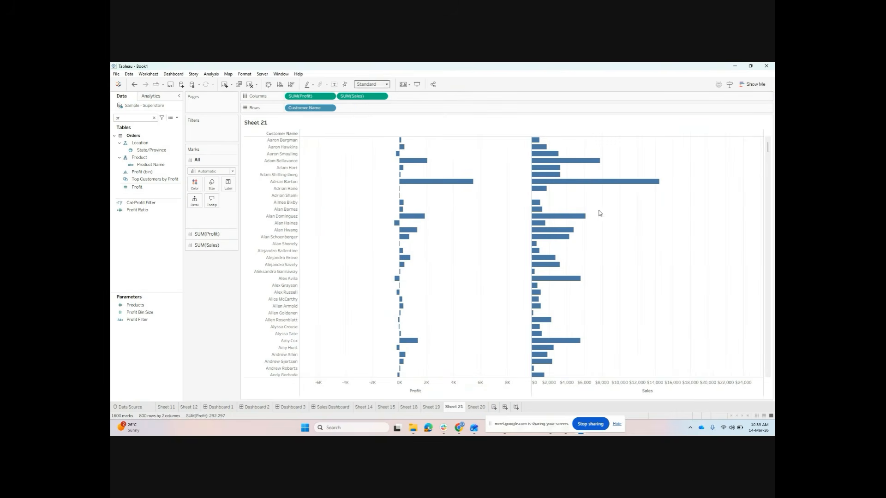
- Inspect one customer's Profit and Sales bars and sort the customers by Sales in descending order
mouse_move(438, 187)
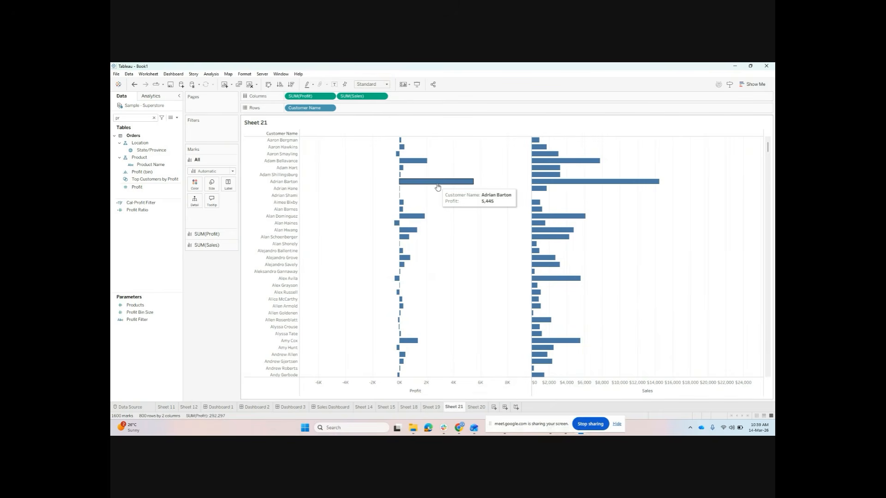
mouse_move(559, 184)
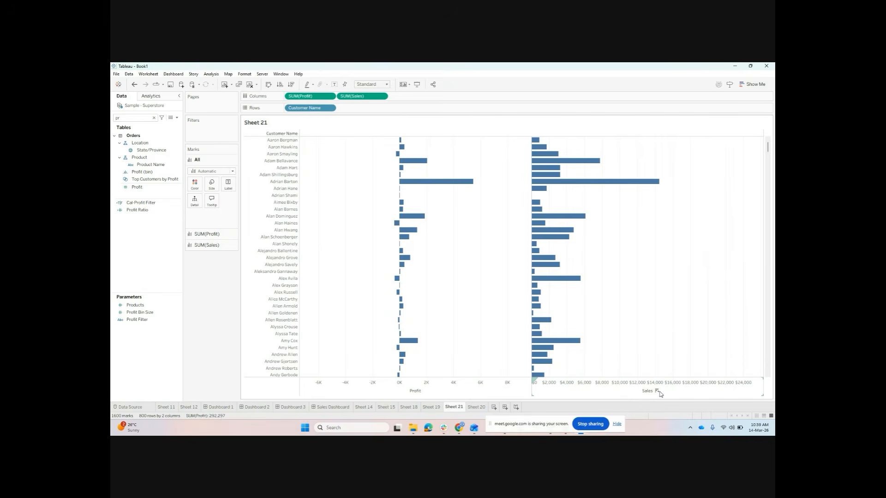
click(657, 391)
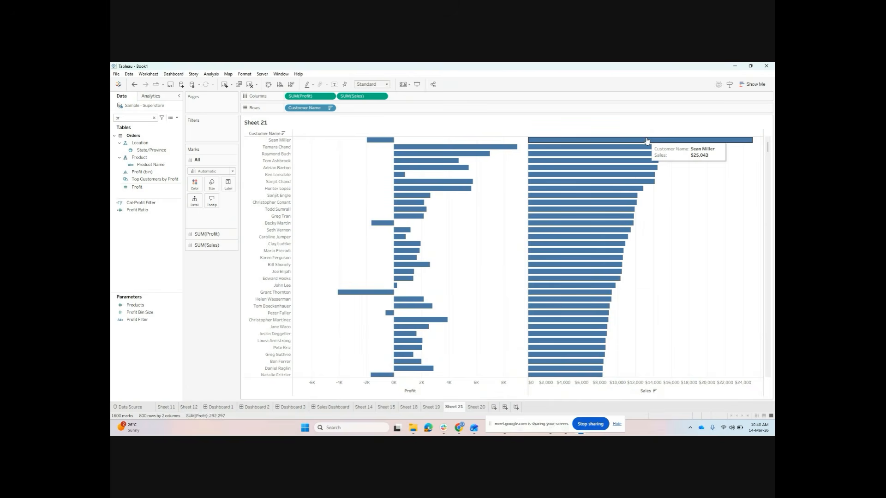
- Place Sales ahead of Profit on Columns and sort the customers by Profit in descending order
drag(305, 96, 407, 99)
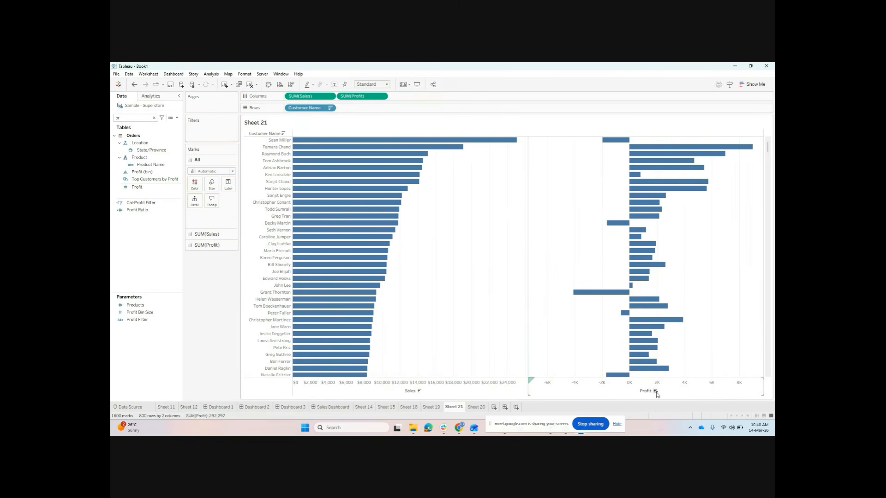
click(656, 391)
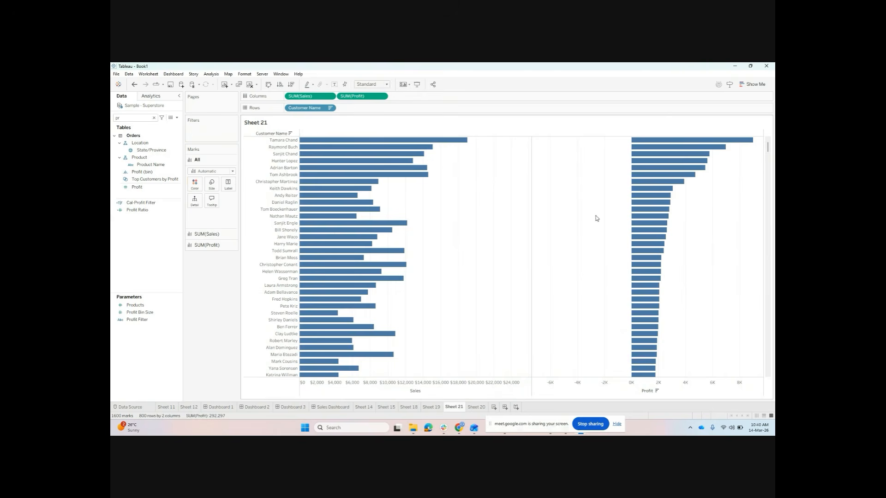
- Create a calculated field with the formula SUM([Profit])/SUM([Sales])
click(177, 117)
click(174, 125)
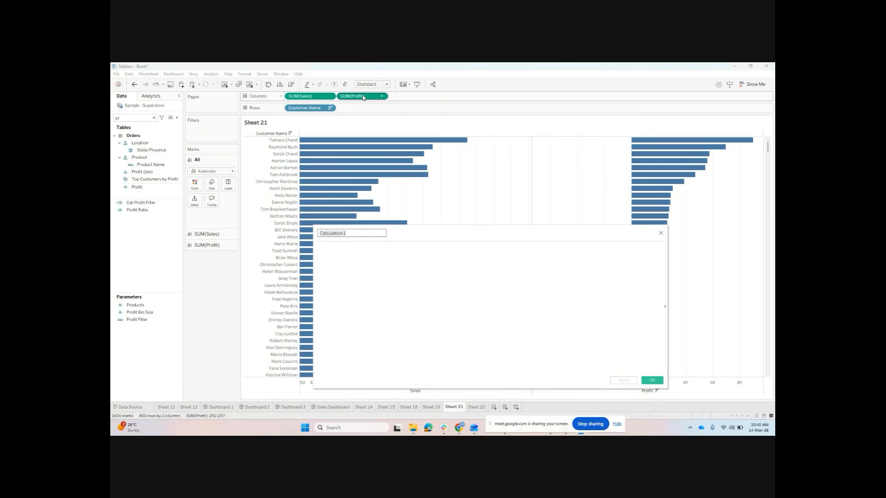
drag(362, 96, 368, 314)
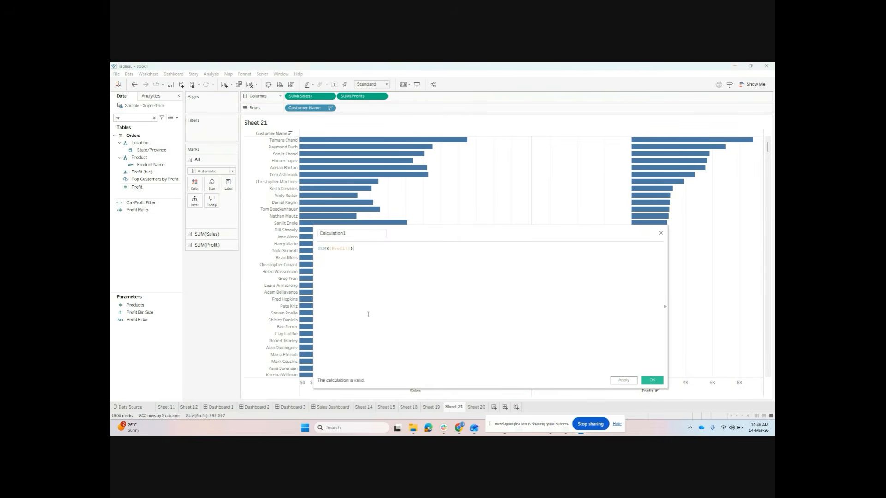
text(/)
drag(300, 96, 388, 249)
- Name the calculated field "Profit Ratio." with a trailing period and save it
double_click(348, 233)
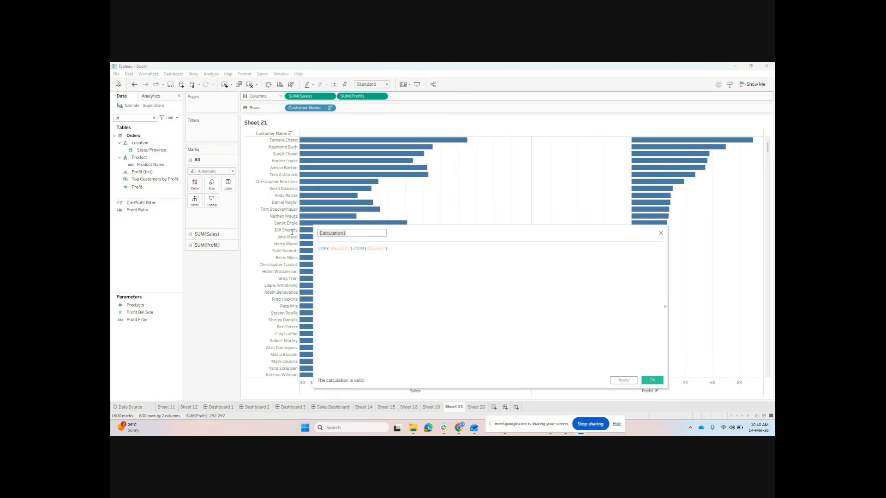
text(Profit R)
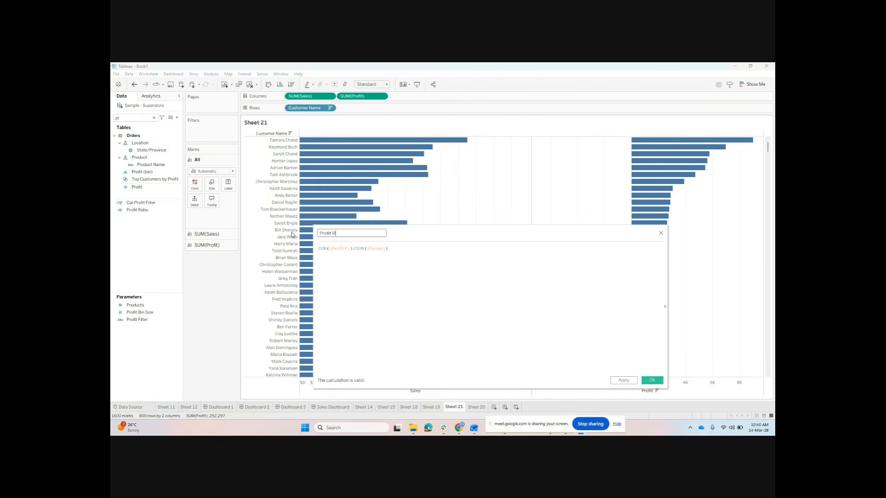
text(atio)
click(404, 283)
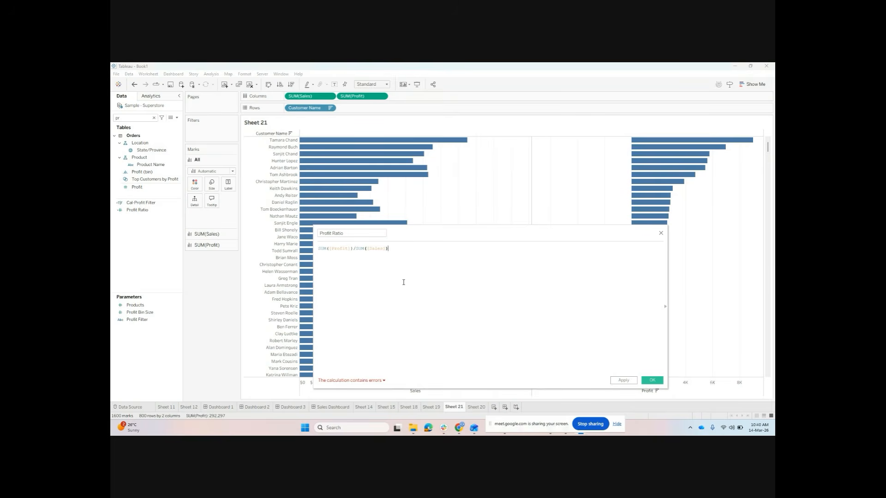
click(632, 381)
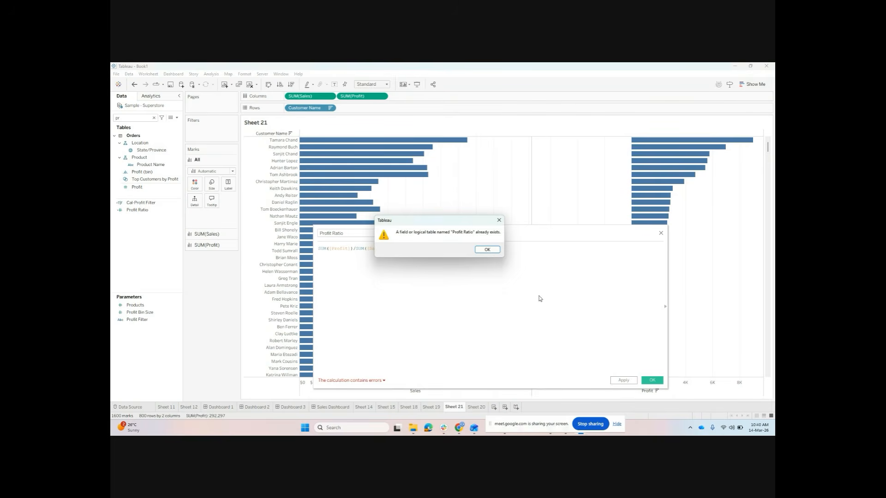
click(498, 220)
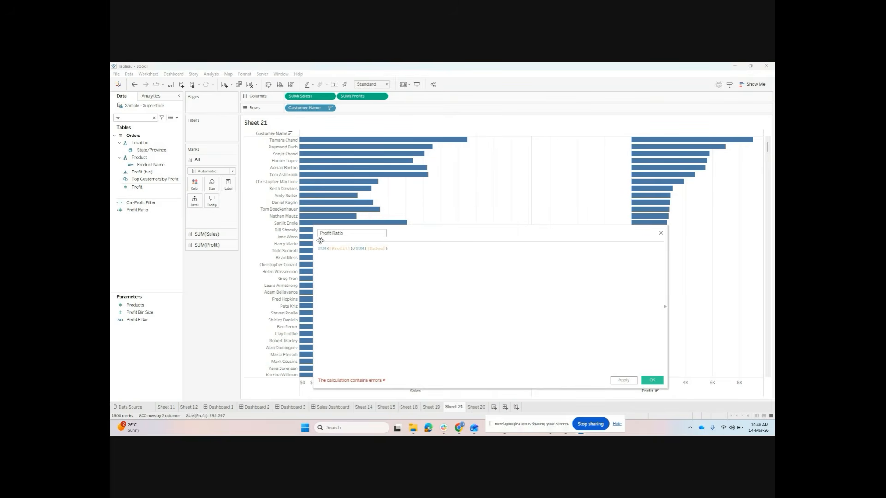
text(.)
click(623, 380)
click(652, 381)
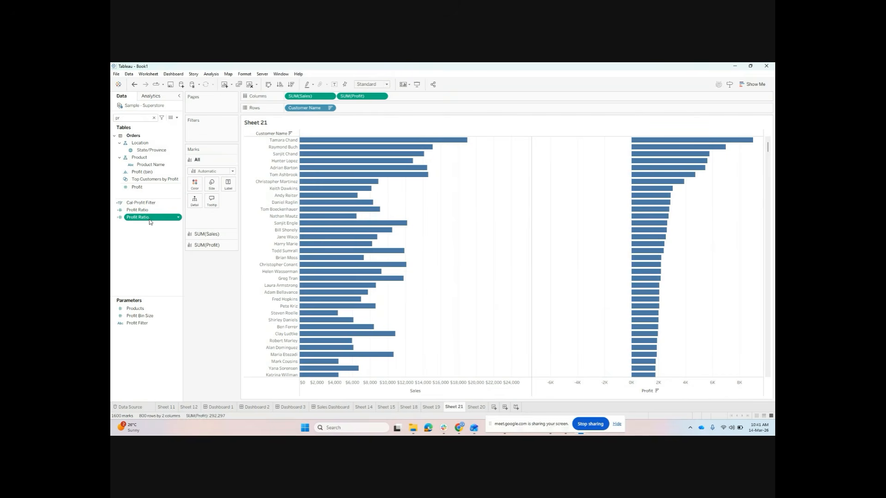
- Add the new "Profit Ratio." field to Columns after Profit
ctrl+click(145, 212)
click(146, 217)
drag(150, 223, 437, 95)
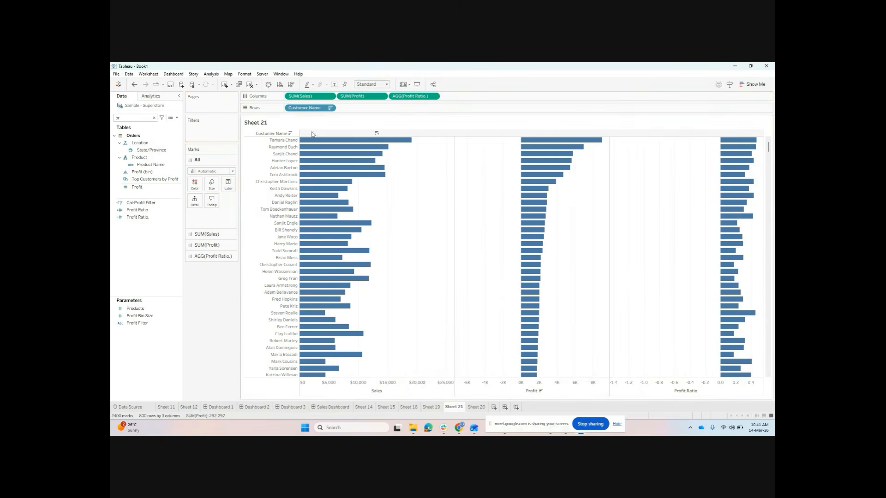
- Format the "Profit Ratio." axis as a percentage with 0 decimal places and show mark labels on the bars
right_click(418, 96)
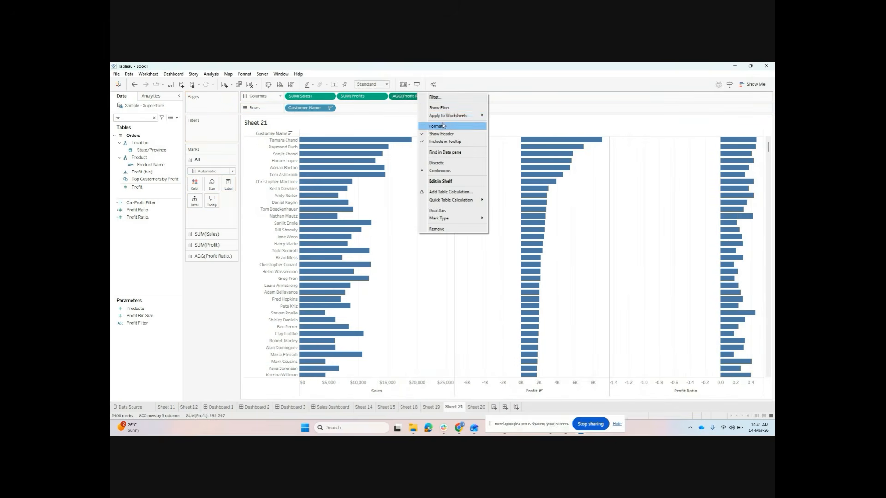
click(436, 126)
click(156, 182)
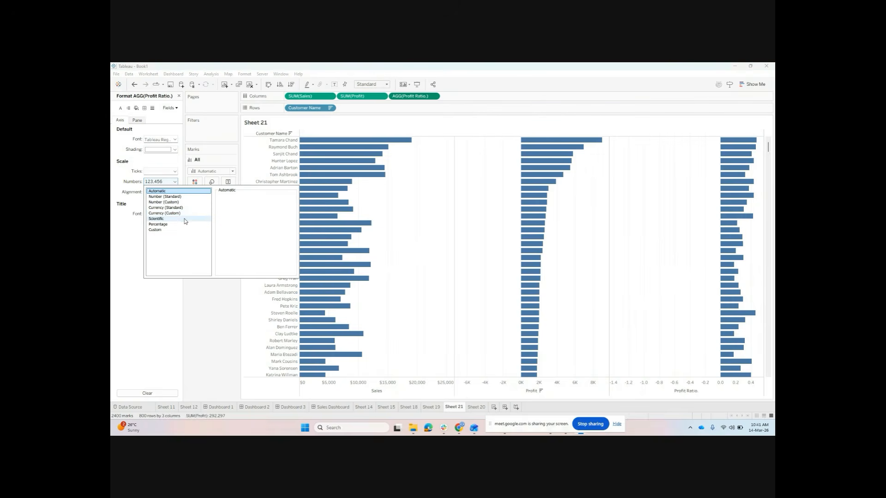
click(187, 225)
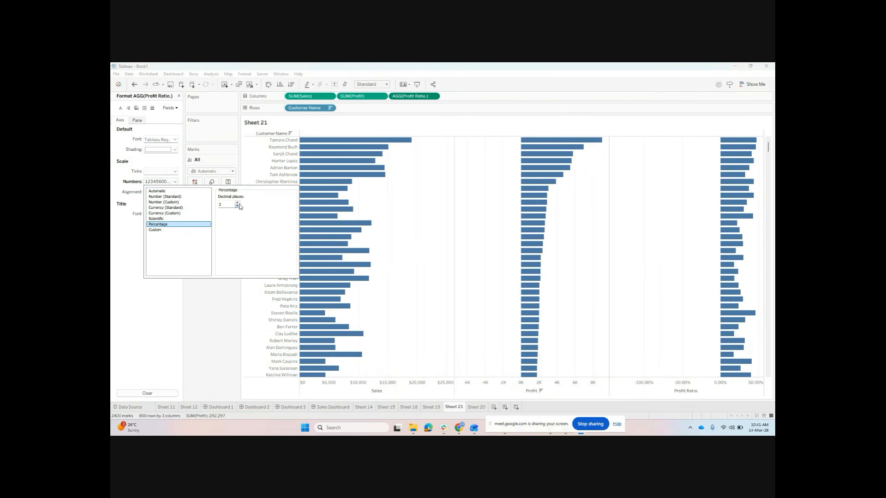
click(335, 84)
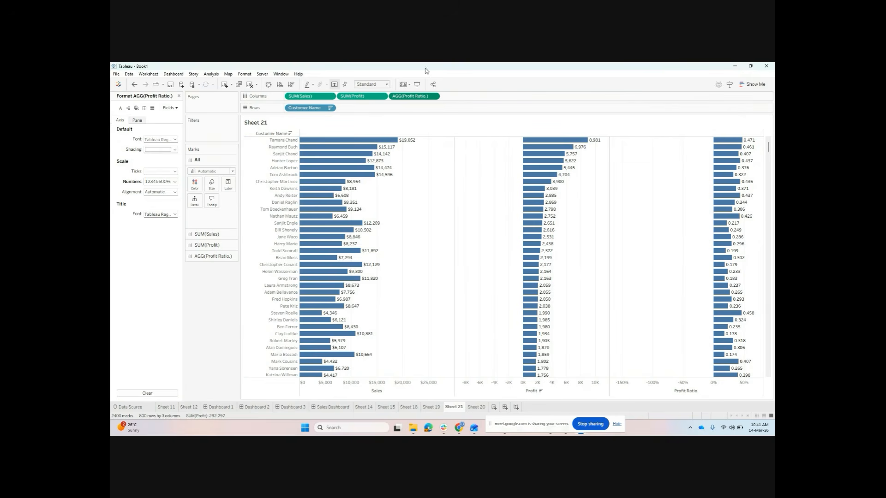
- Format the "Profit Ratio." bar labels as a percentage with 0 decimal places
click(216, 256)
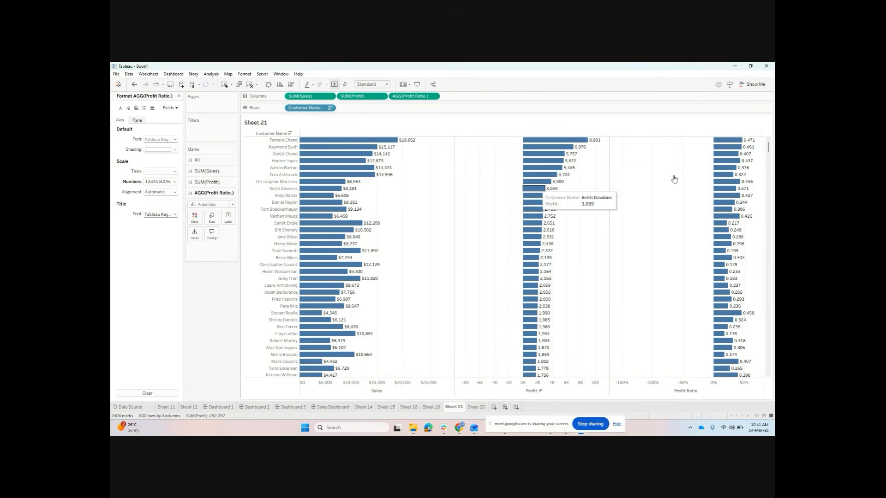
click(434, 96)
click(427, 133)
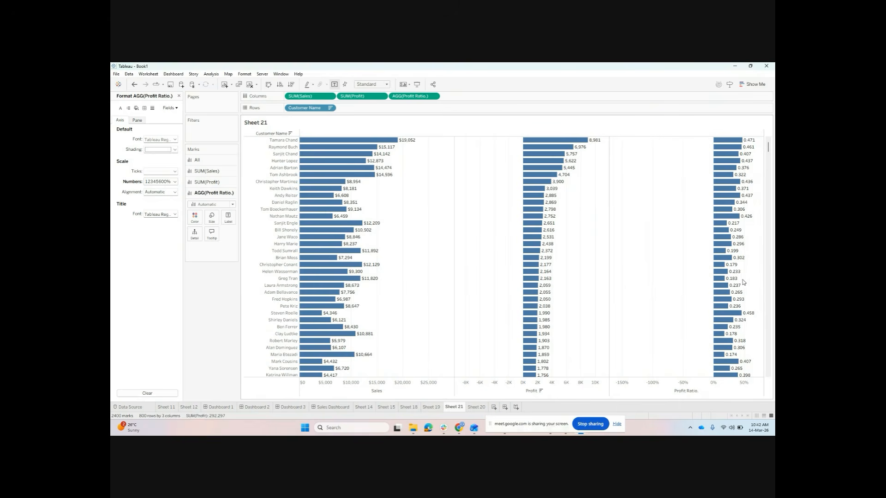
click(141, 120)
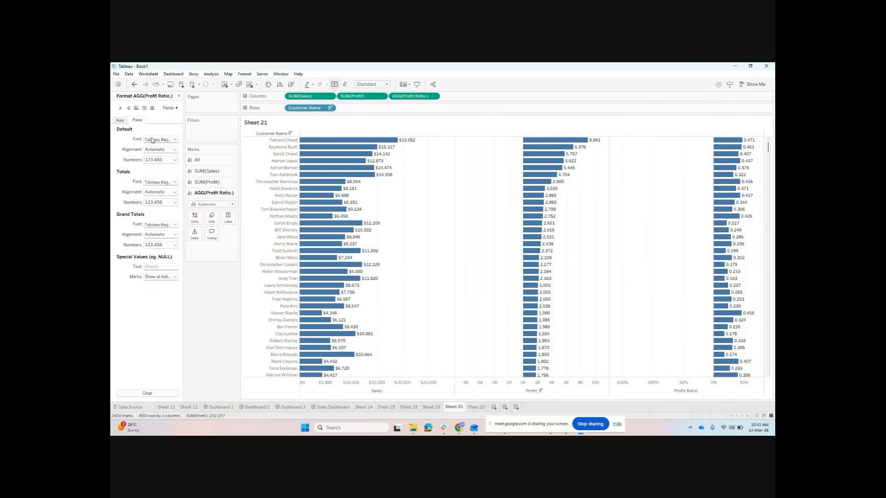
click(158, 160)
click(157, 203)
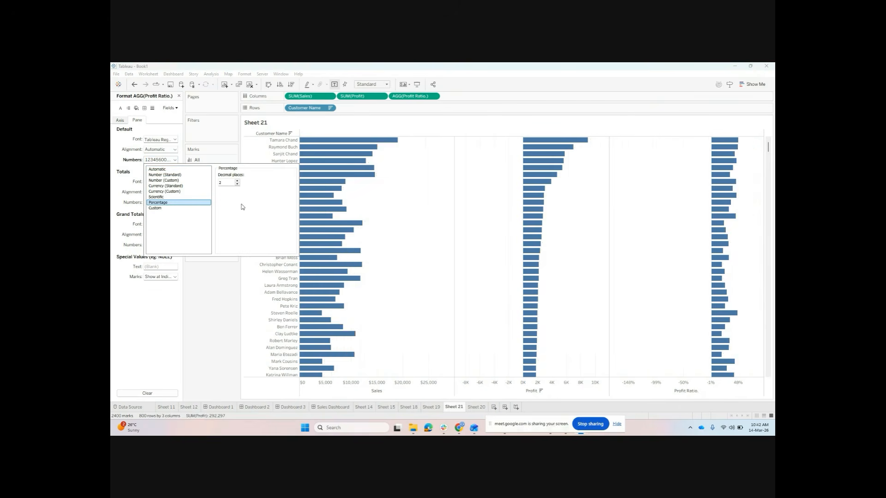
click(237, 184)
click(238, 184)
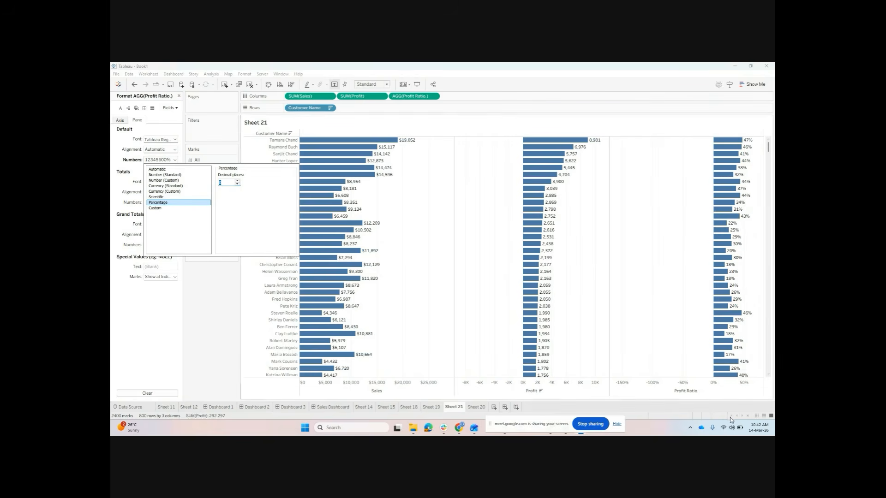
- Sort the customers by "Profit Ratio." in descending order and close the field's formatting options
click(701, 393)
click(702, 393)
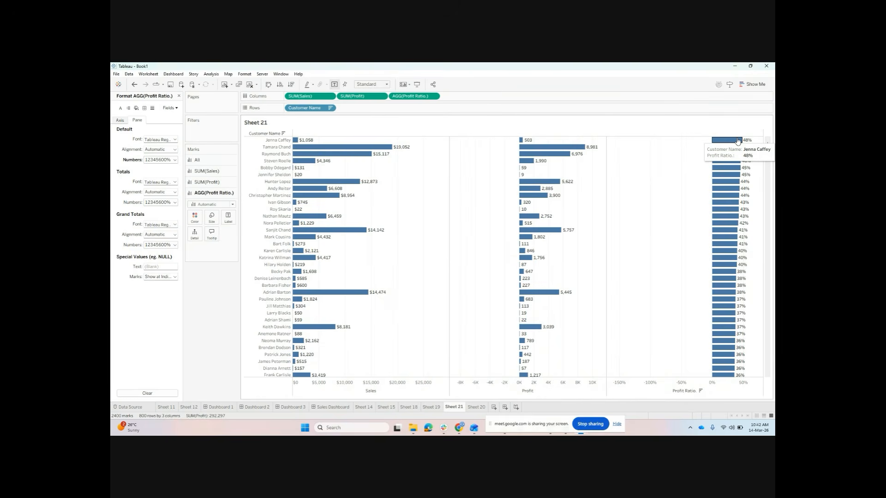
click(179, 96)
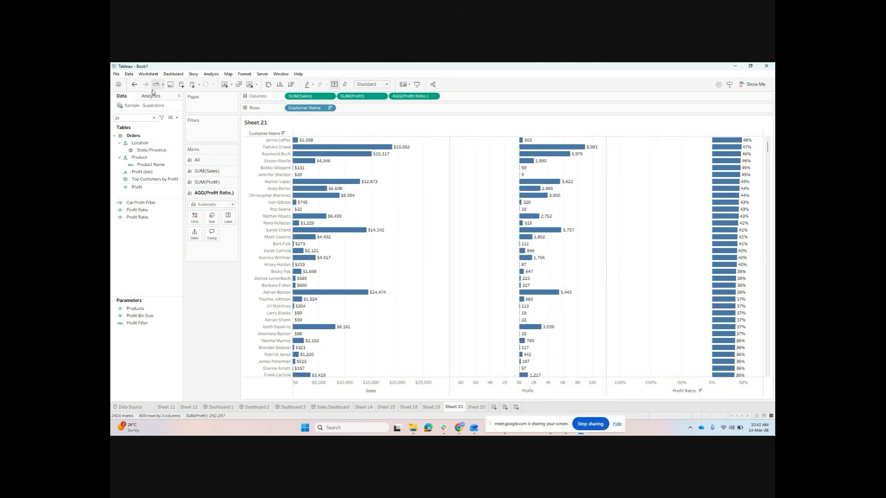
- Clear the field search and start a new calculated field with the formula SUM([Sales]) - 1
click(113, 118)
key(BackSpace)
click(177, 118)
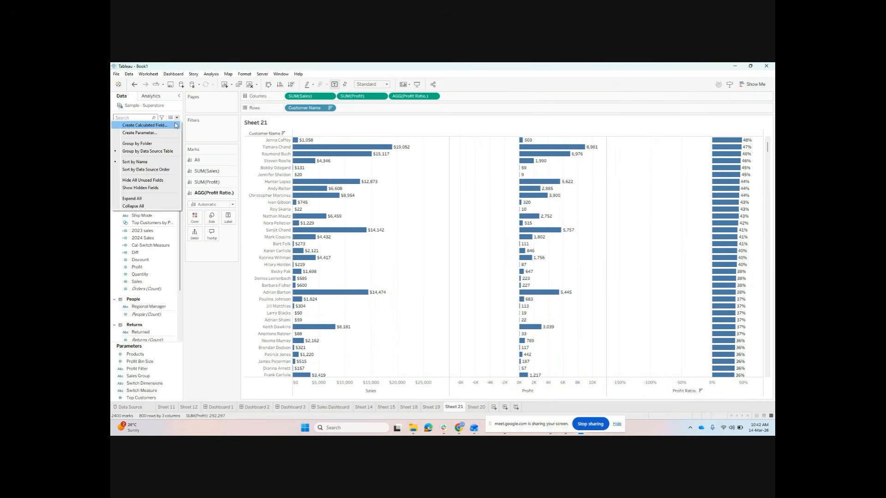
click(147, 123)
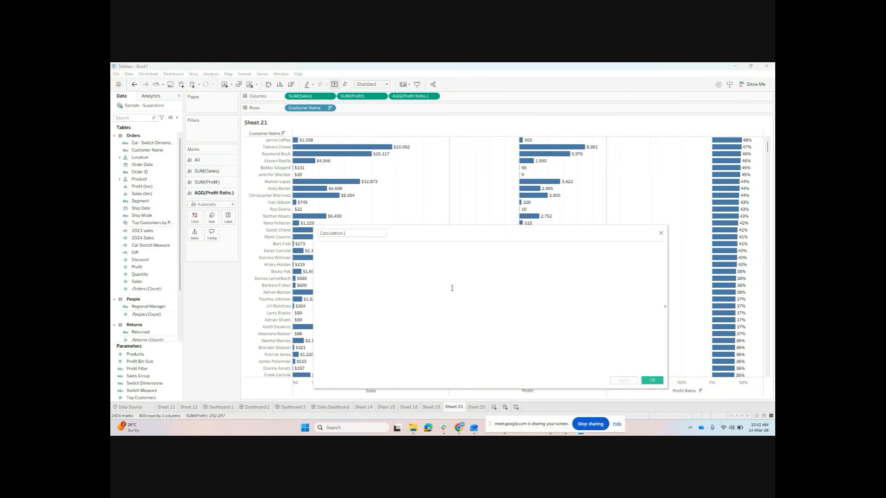
text(sum)
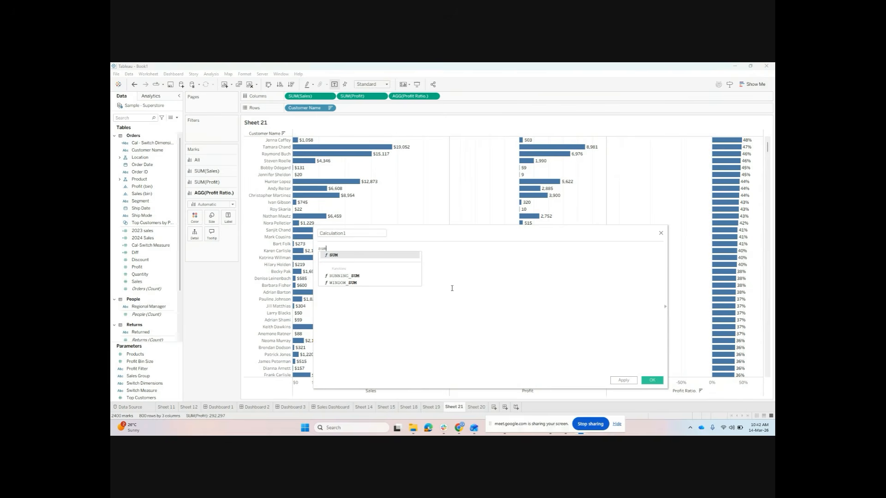
double_click(355, 256)
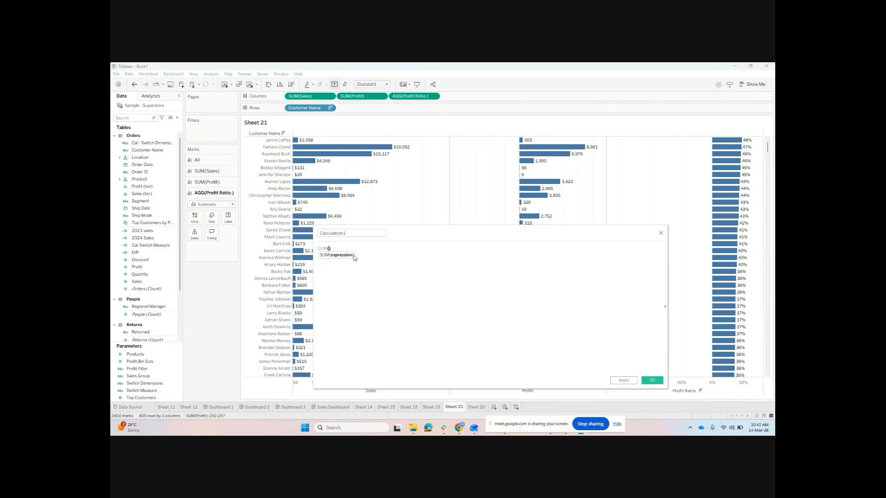
text(sa)
double_click(354, 257)
key(End)
text(- 100)
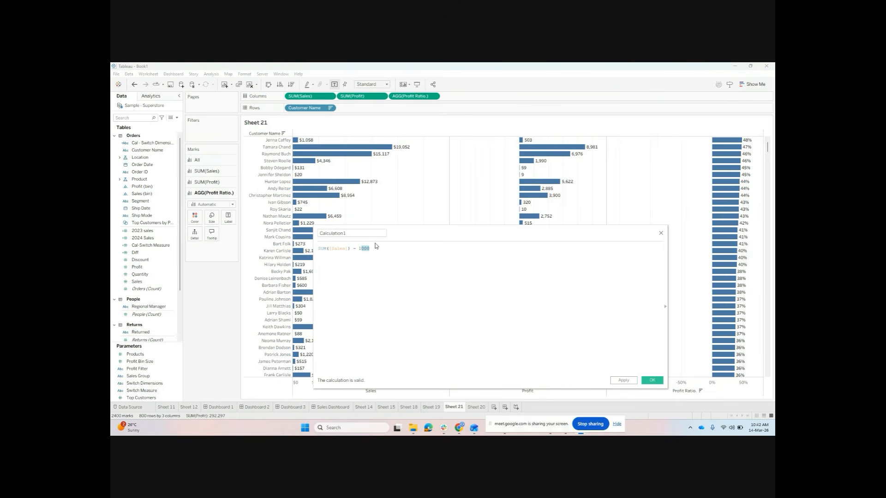
key(BackSpace)
key(BackSpace)
key(BackSpace)
- Save the calculation under the name "Sales -1" and add it to Columns between Sales and Profit
double_click(353, 233)
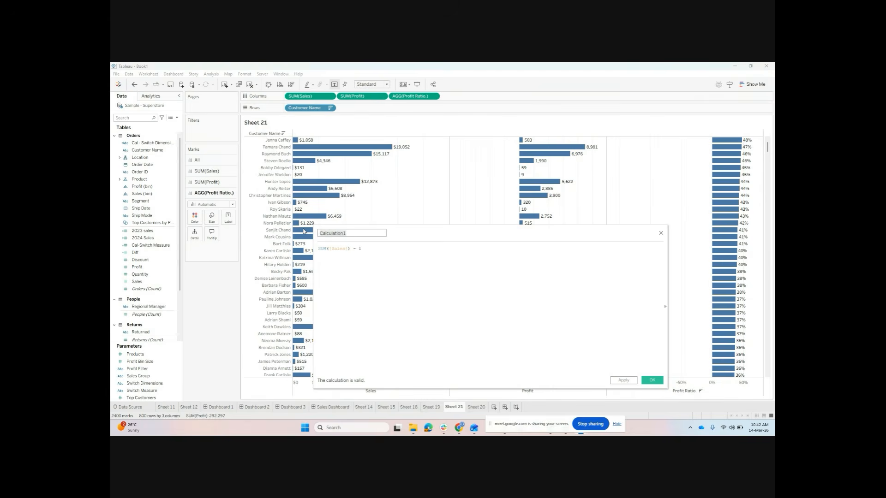
text(Sales - 1)
drag(331, 233, 346, 232)
click(365, 247)
click(624, 380)
click(661, 383)
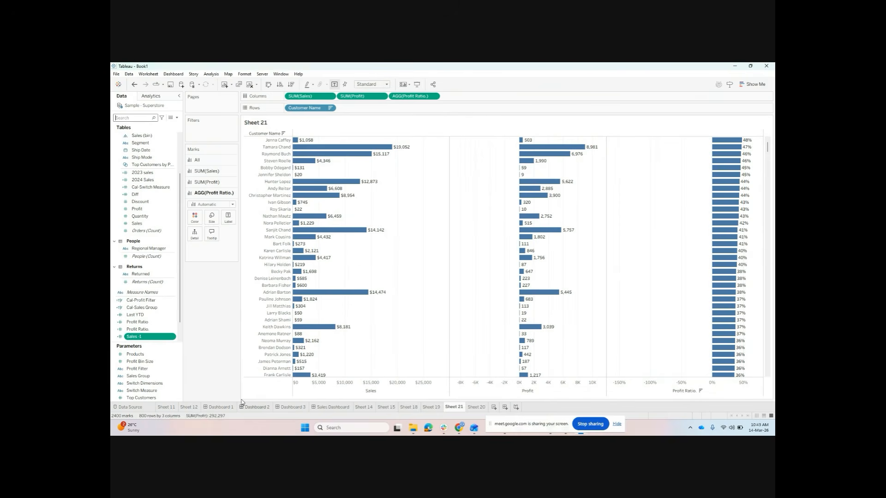
mouse_move(157, 339)
mouse_down()
mouse_move(466, 99)
mouse_move(483, 99)
mouse_move(344, 101)
mouse_up()
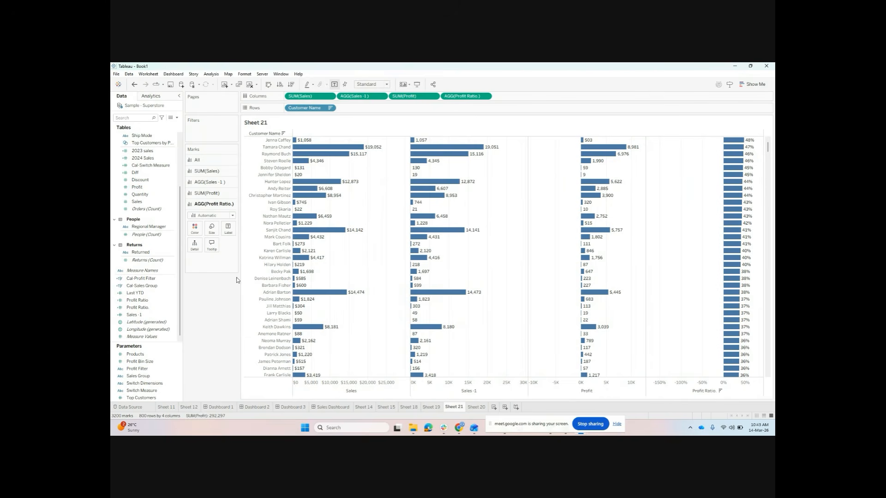
- Look through the data source's fields, search them for "cost" and clear the search
click(146, 210)
click(160, 187)
click(138, 158)
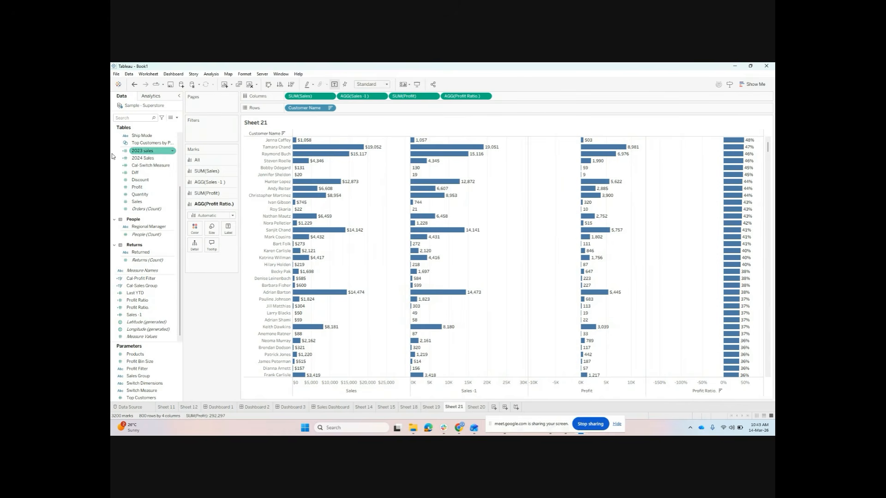
scroll(138, 205, up, 2)
scroll(139, 205, up, 2)
click(149, 209)
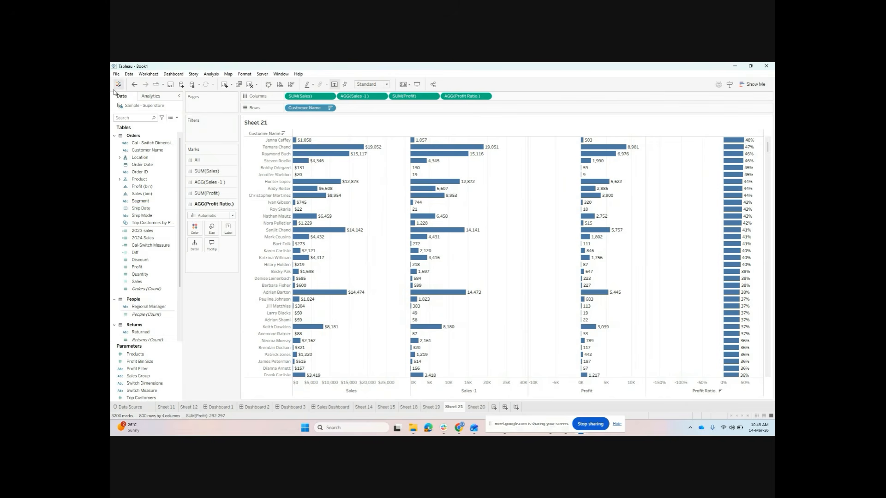
click(139, 118)
text(cosy)
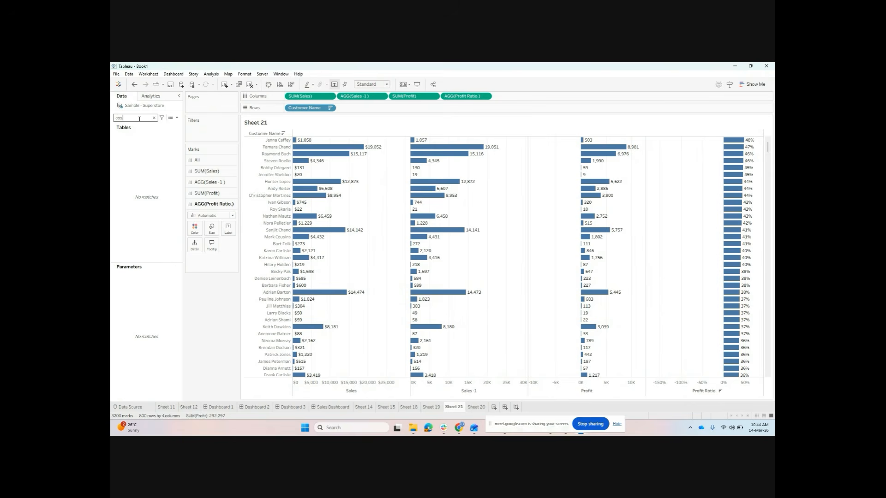
text(t)
click(153, 117)
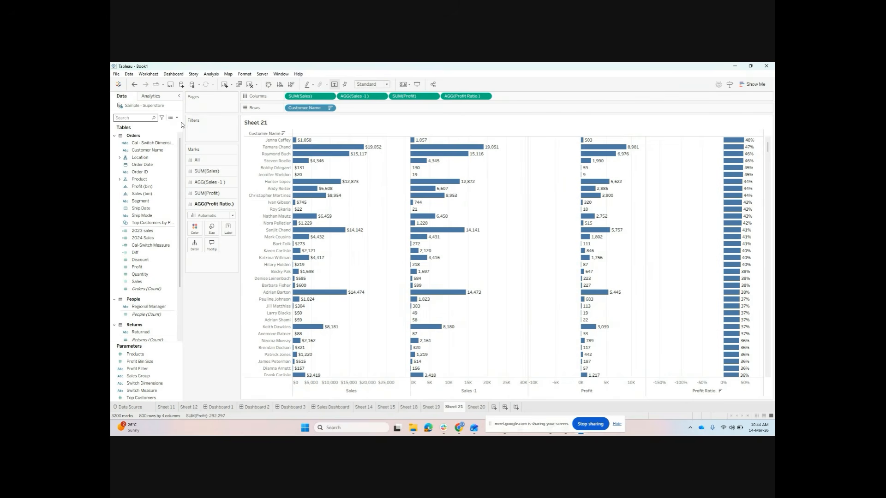
- Start another calculated field and expand the function reference beside its formula editor
click(177, 117)
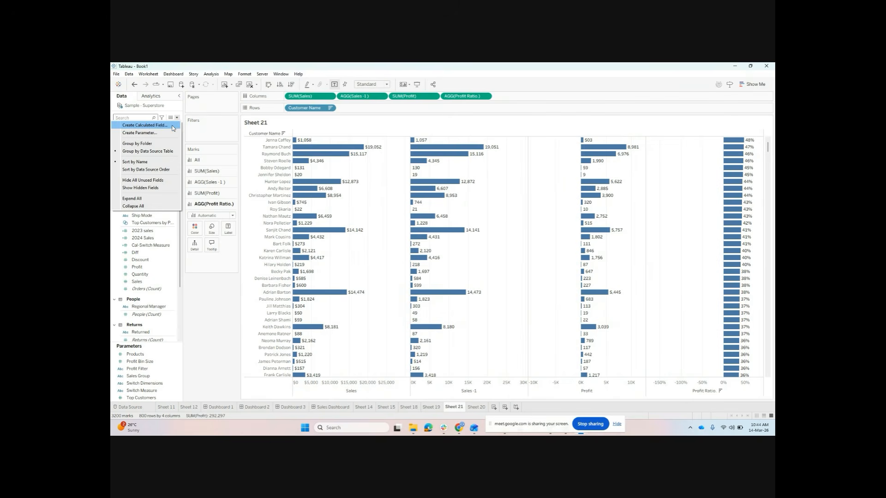
click(173, 128)
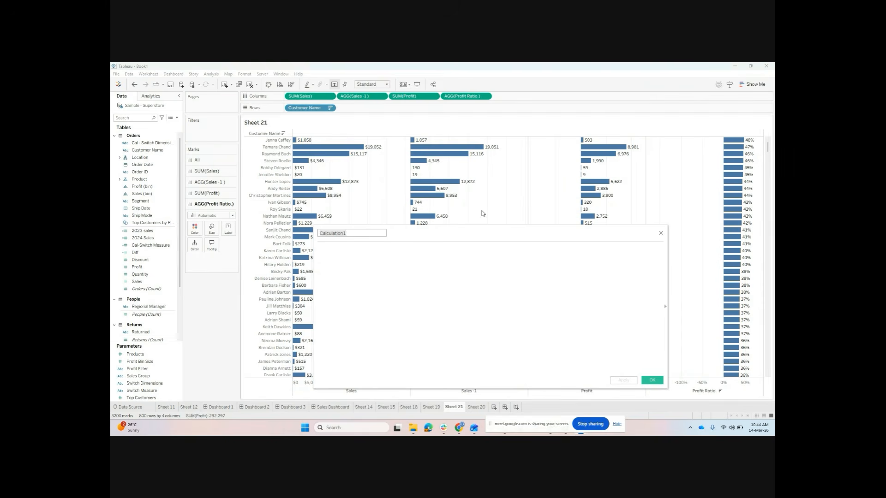
drag(464, 238, 452, 161)
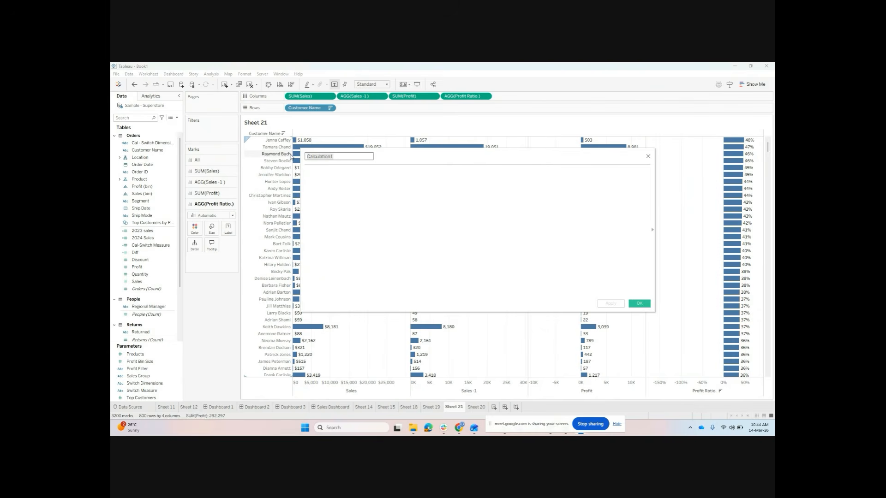
double_click(345, 159)
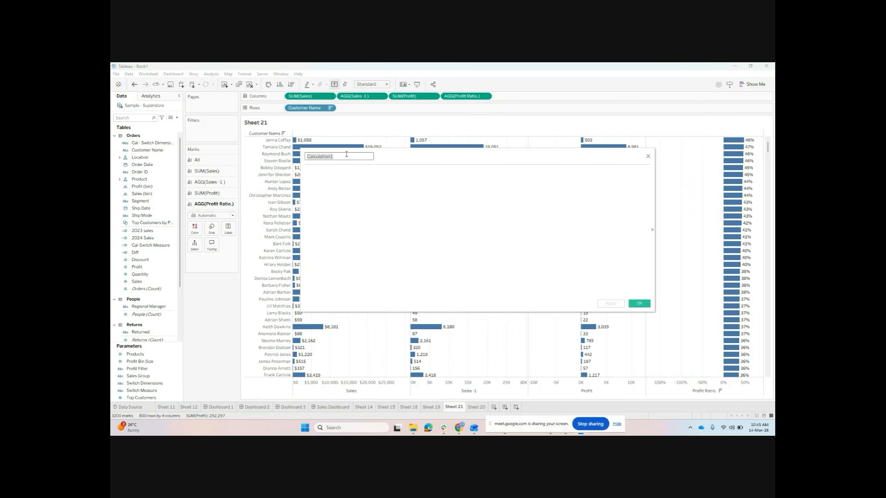
click(653, 230)
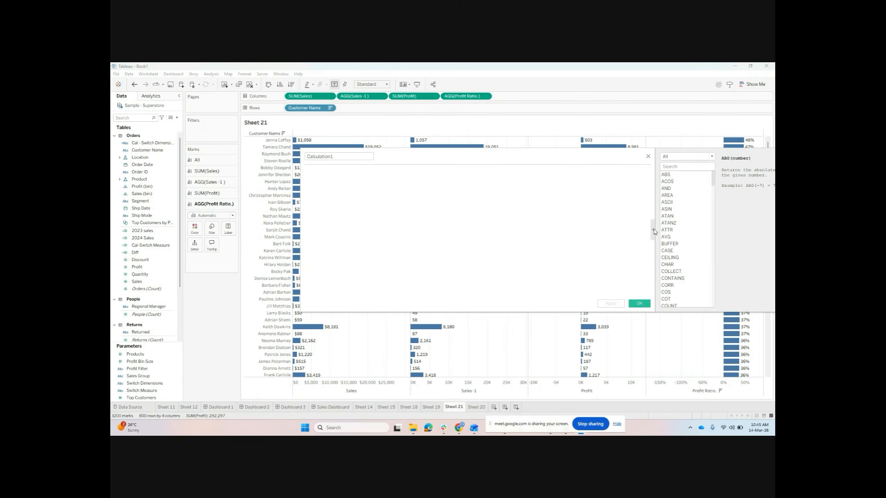
- View the Number functions in the function reference and return the list to All
click(690, 160)
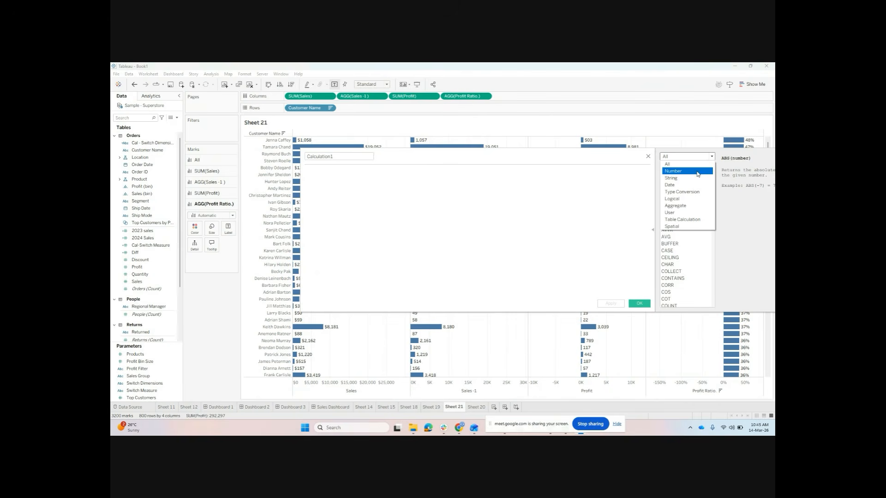
click(696, 171)
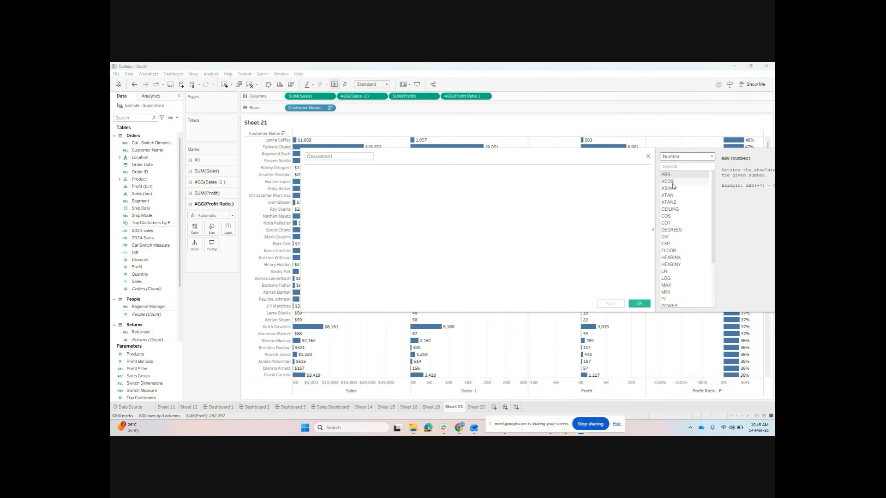
click(679, 159)
click(679, 164)
click(680, 158)
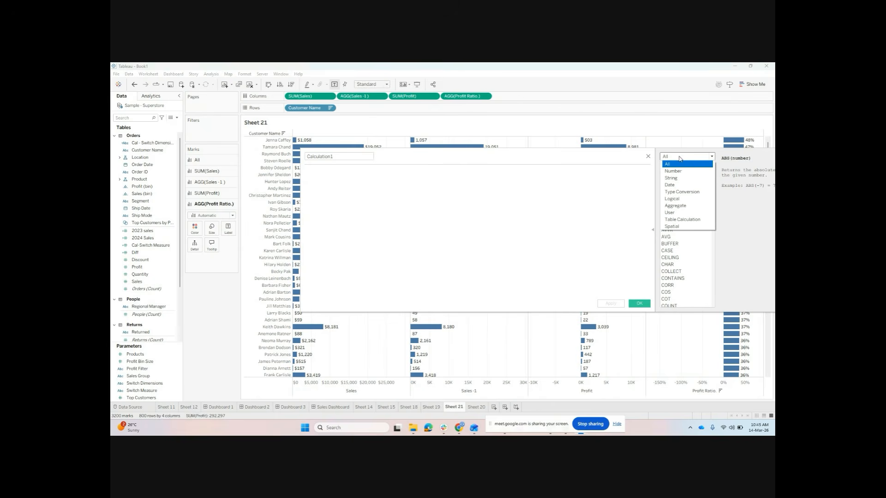
click(665, 160)
click(665, 159)
click(665, 159)
click(665, 159)
click(665, 159)
click(665, 159)
click(665, 159)
- Narrow and reposition the calculation editor over the chart, keeping its function reference expanded with All functions listed
drag(612, 159, 495, 148)
click(598, 218)
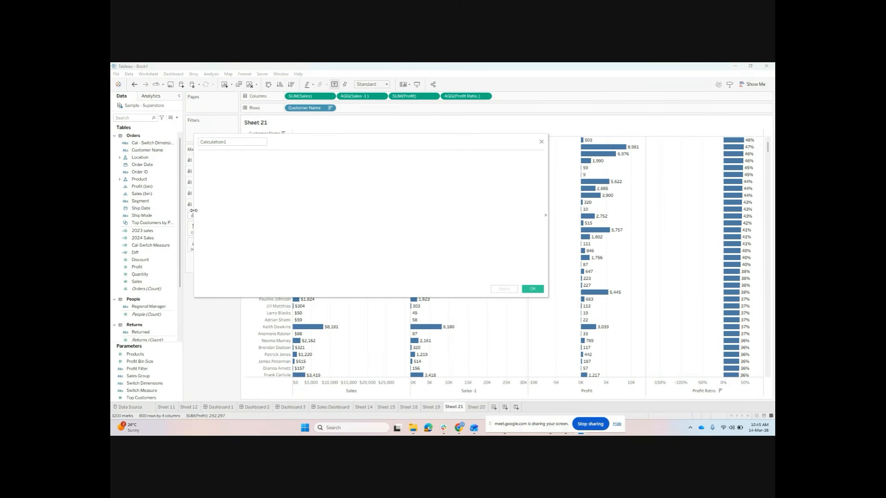
drag(195, 214, 309, 193)
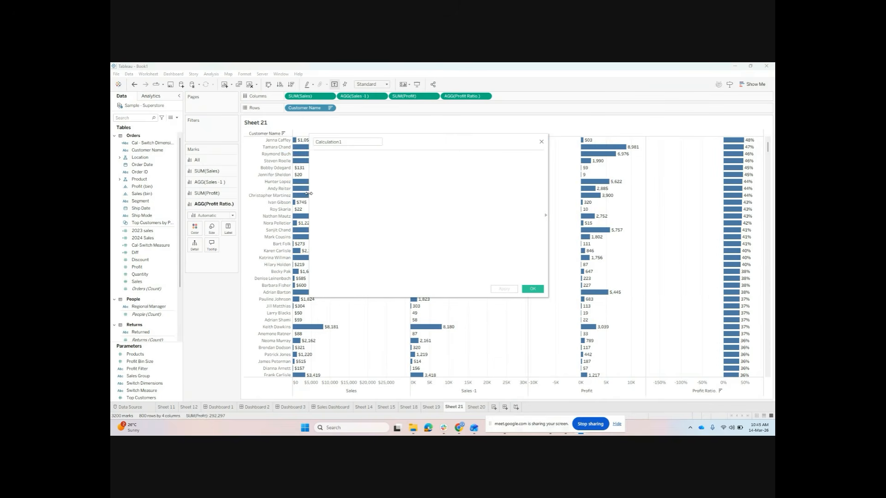
click(546, 215)
click(584, 143)
click(585, 145)
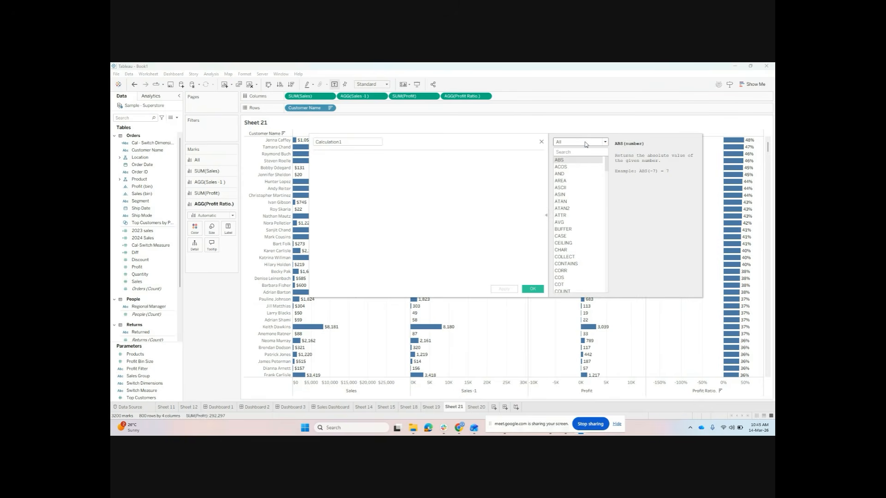
click(581, 161)
drag(420, 136, 653, 164)
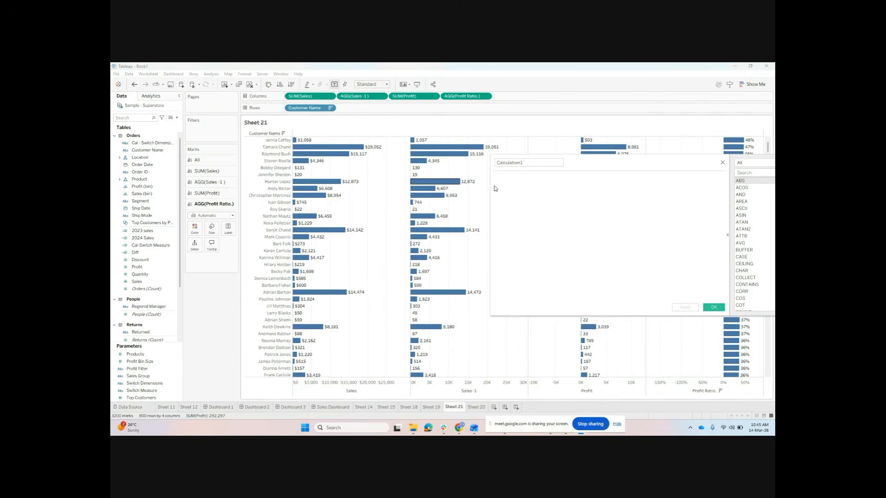
- Browse the Number, String, Date and Type Conversion function categories, and list the Number functions again
click(614, 151)
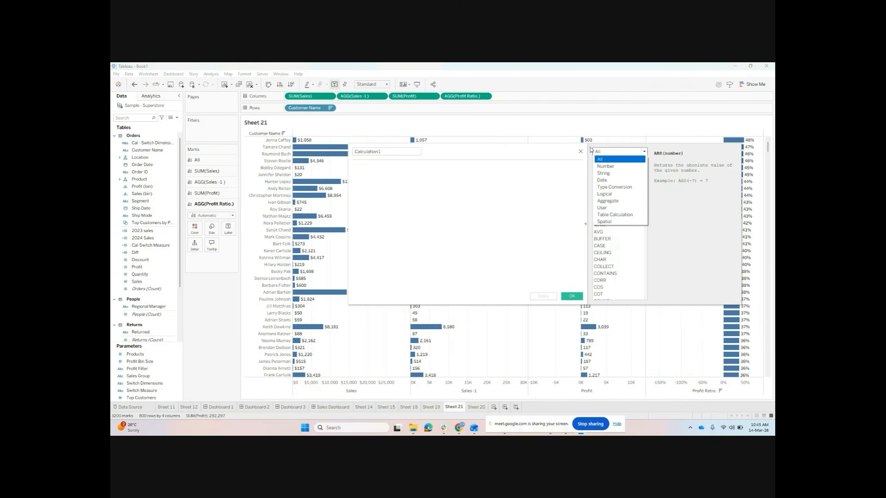
click(606, 166)
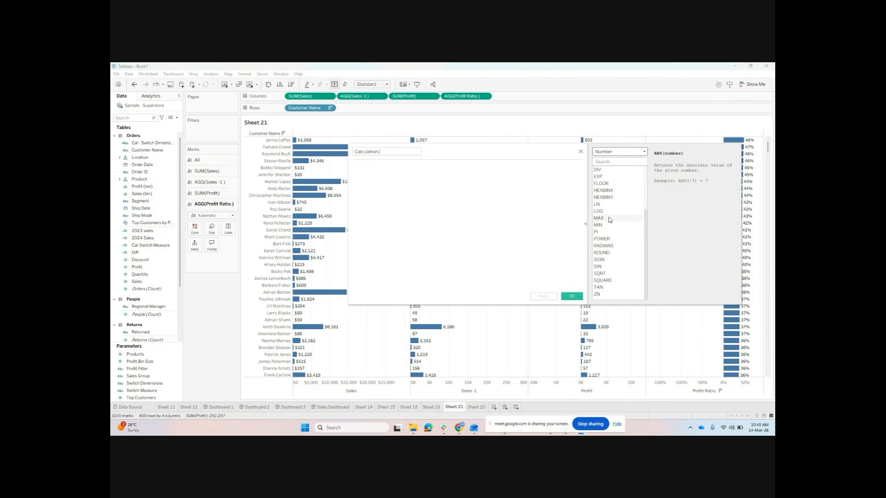
click(613, 154)
click(617, 174)
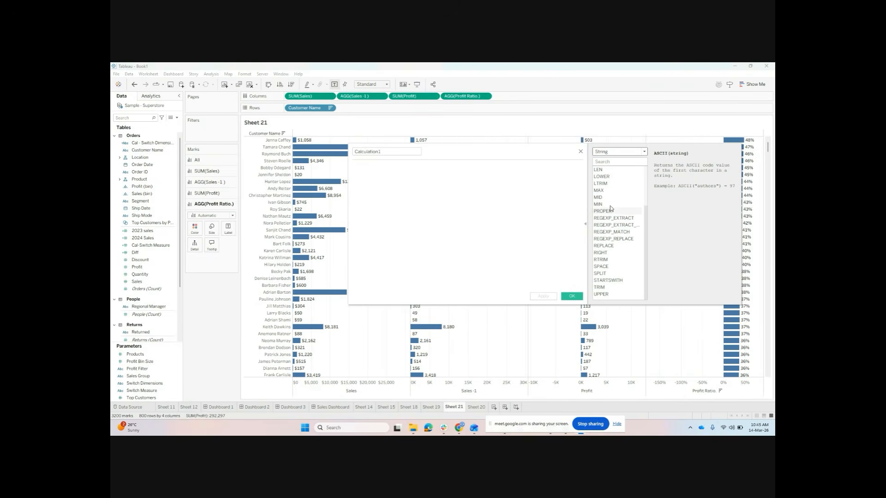
click(619, 155)
click(621, 182)
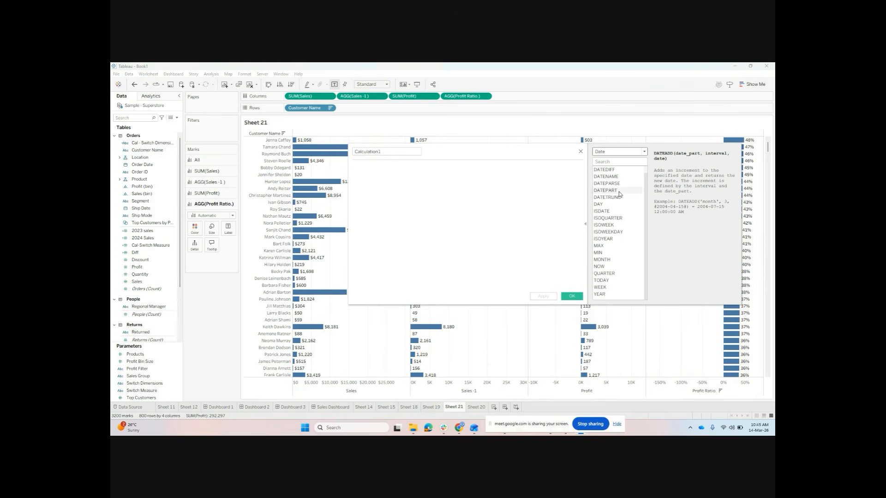
click(621, 155)
click(617, 192)
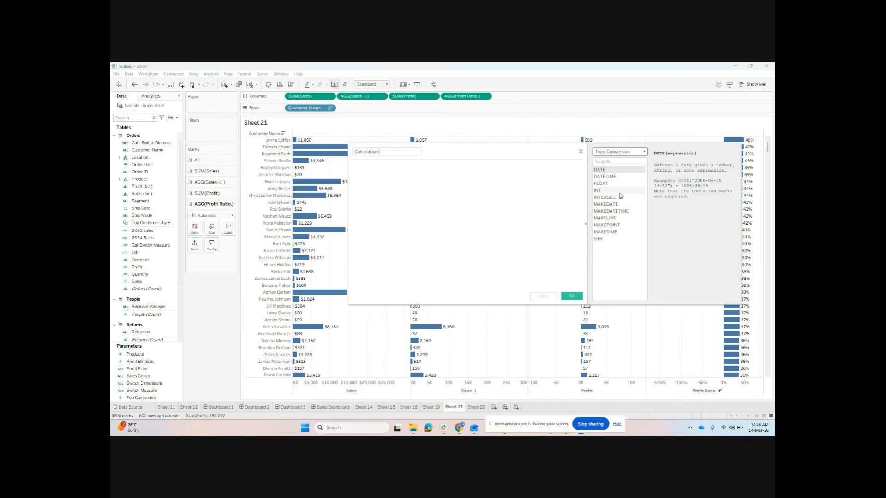
click(608, 153)
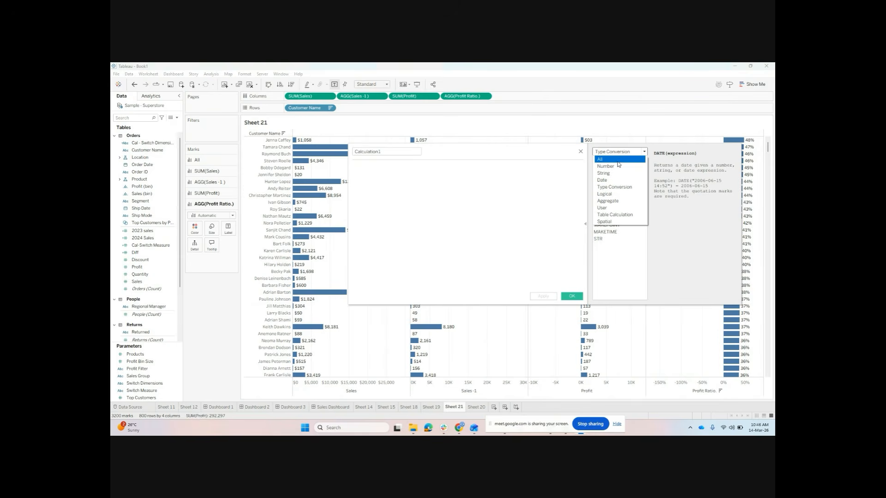
click(618, 166)
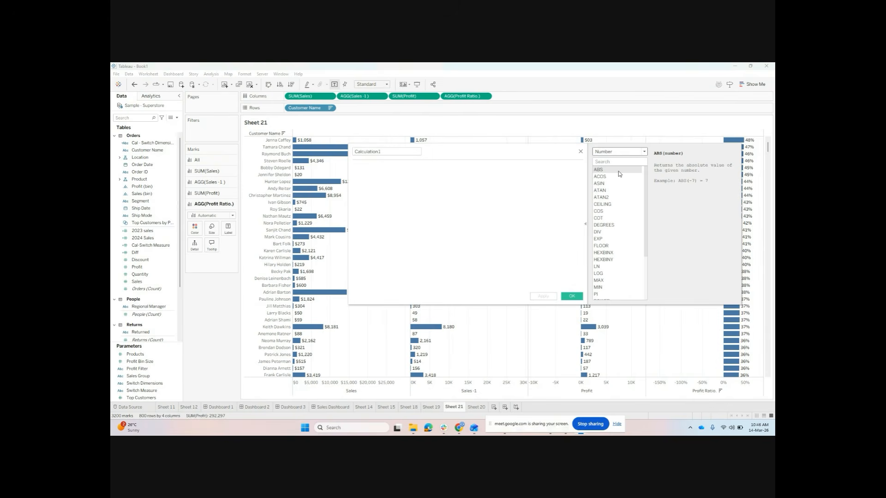
- Sort the customers by Profit in descending order, moving the calculation editor clear of the chart as needed
drag(479, 156, 619, 200)
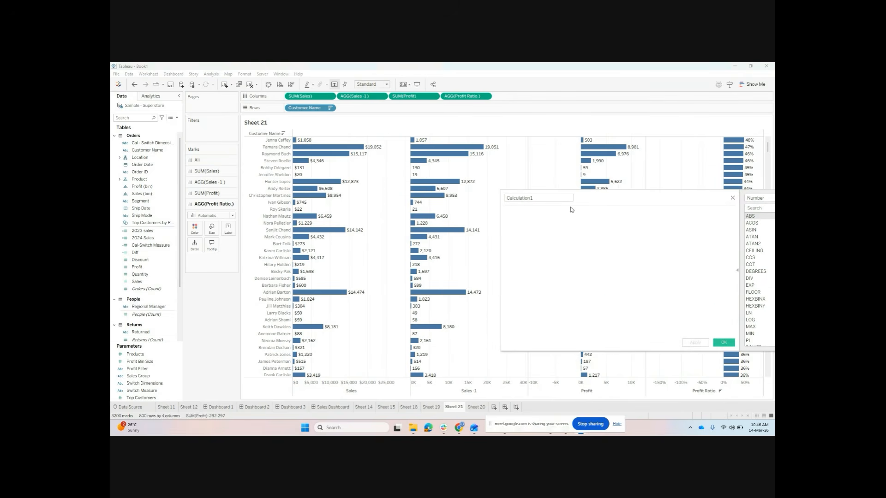
scroll(442, 228, down, 10)
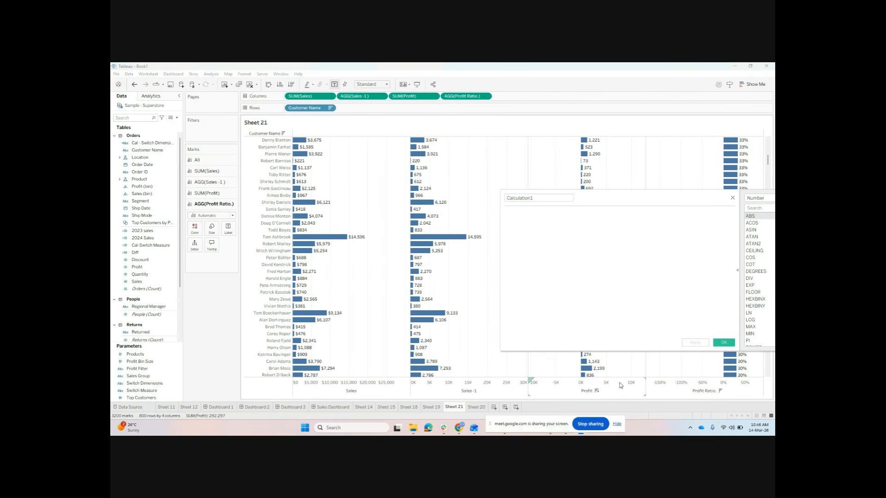
drag(604, 203, 494, 269)
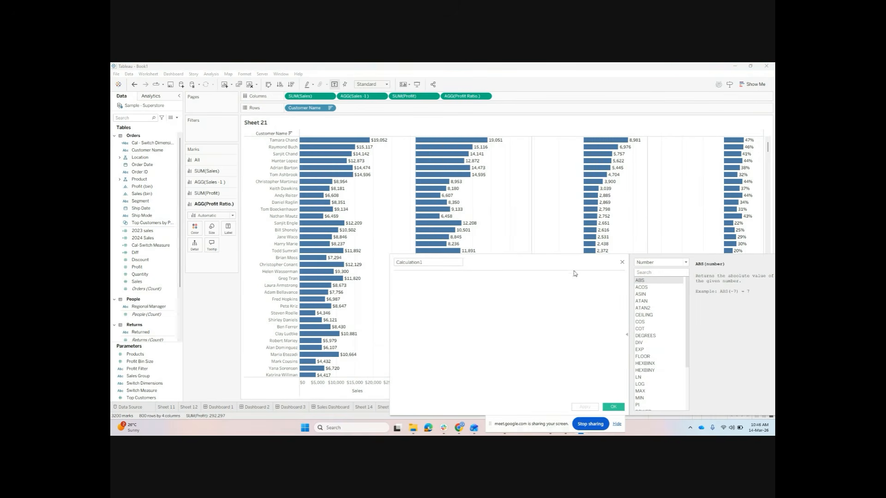
drag(562, 257, 585, 117)
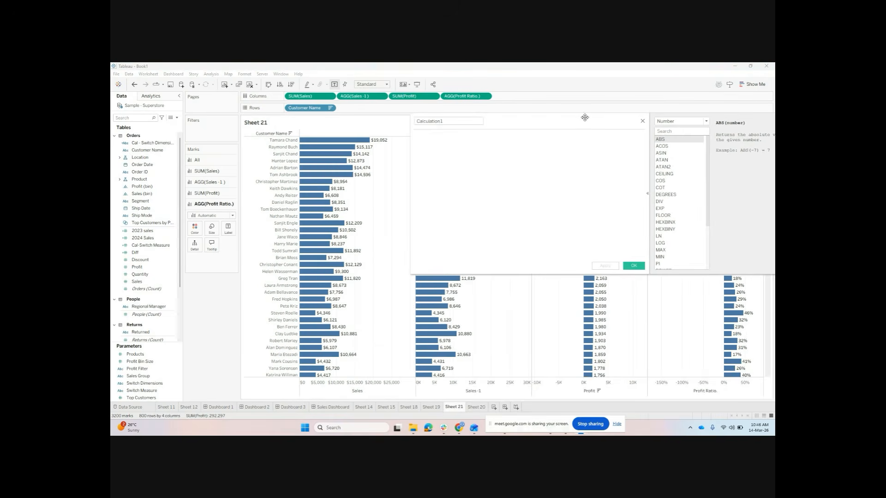
- Sort the customers by Profit in ascending order and move the calculation editor below the first rows of the chart
click(598, 390)
drag(580, 133, 552, 261)
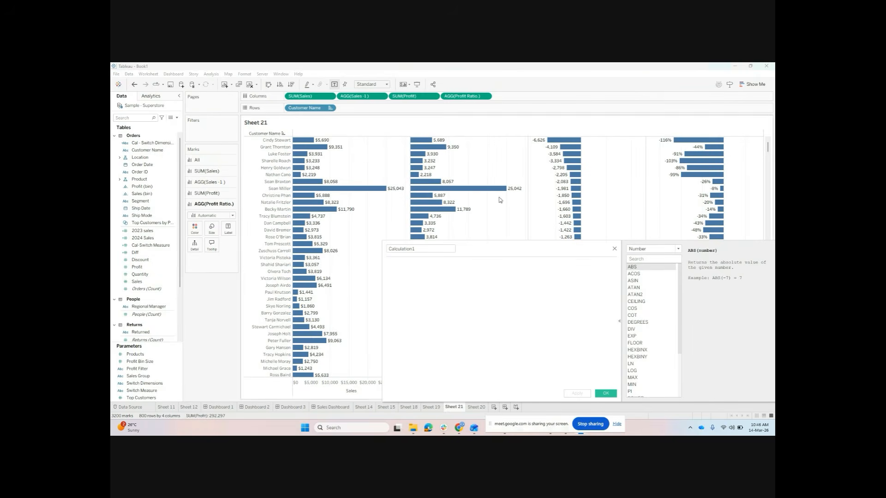
- Create a calculated field named abs Profit with the formula ABS(SUM([Profit])) and place it on Columns between Profit and Profit Ratio
text(abs)
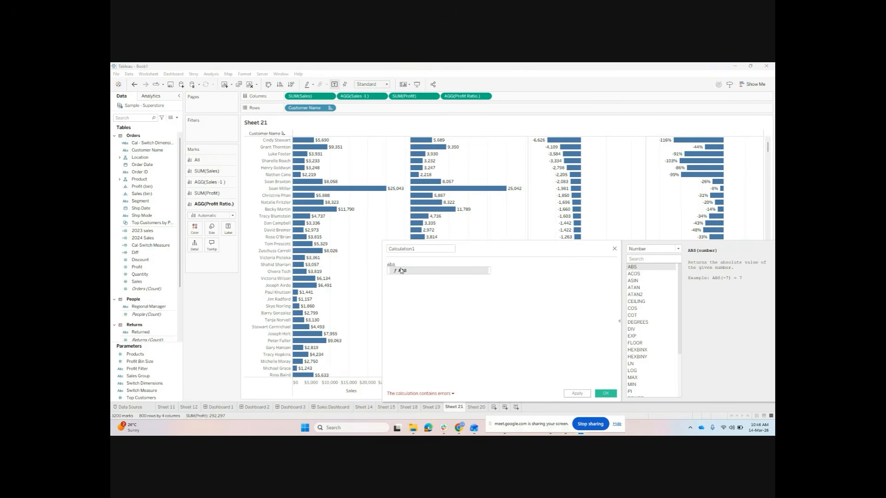
double_click(401, 271)
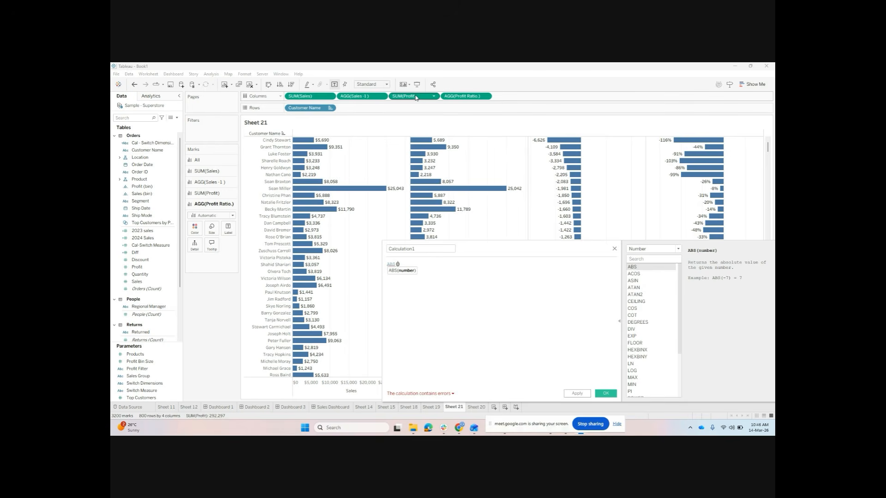
drag(406, 96, 407, 283)
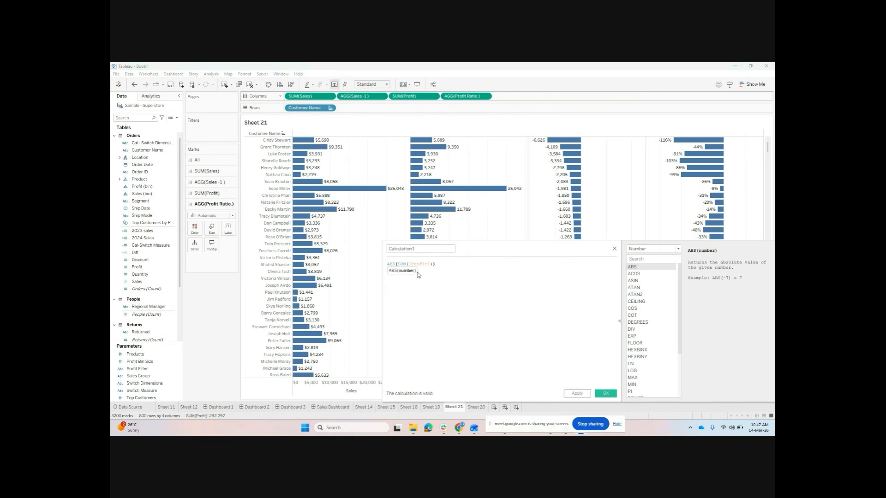
double_click(422, 248)
text(abs Profit)
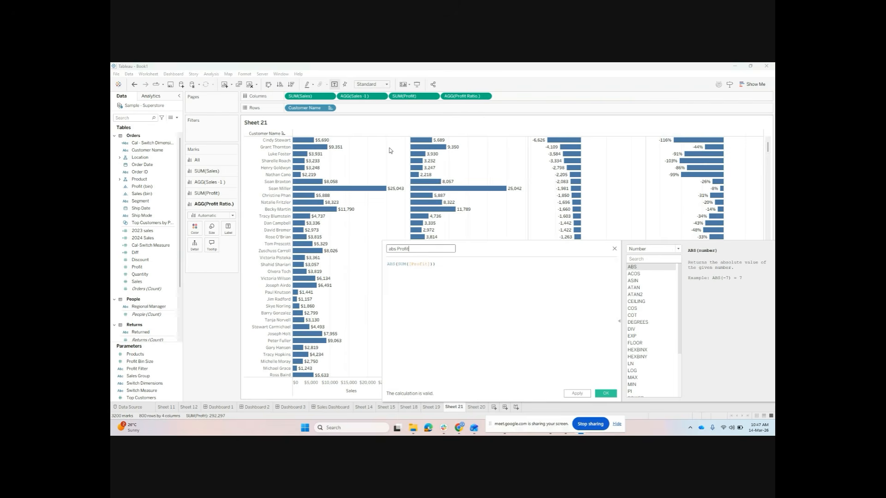
click(577, 393)
click(605, 393)
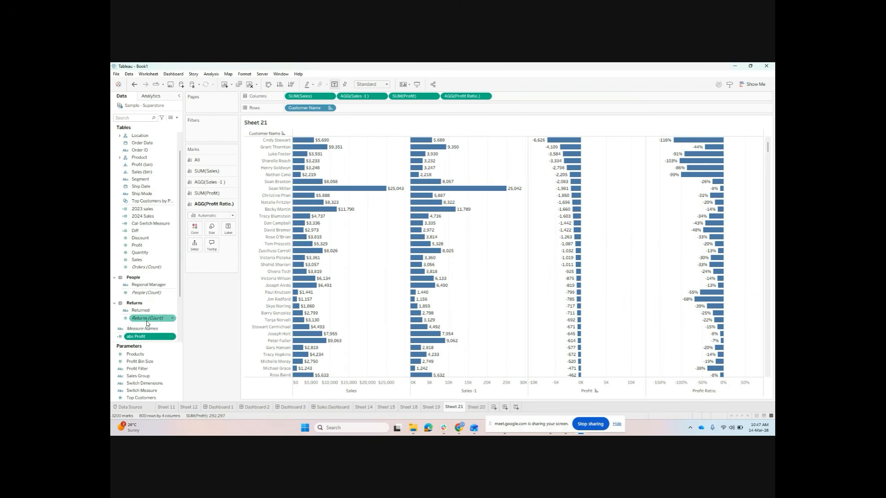
drag(145, 338, 443, 97)
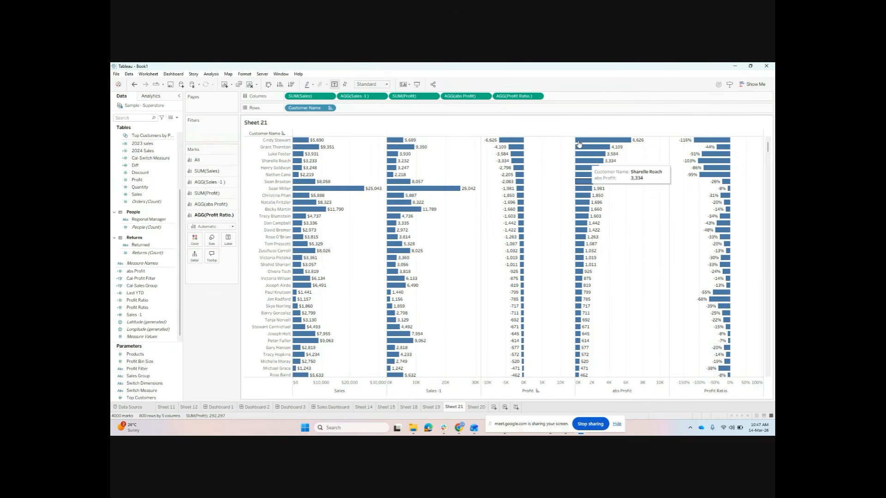
- Search the data fields for "abs" and open the abs Profit calculation for editing, moving its editor over the middle of the chart
click(146, 118)
text(abs)
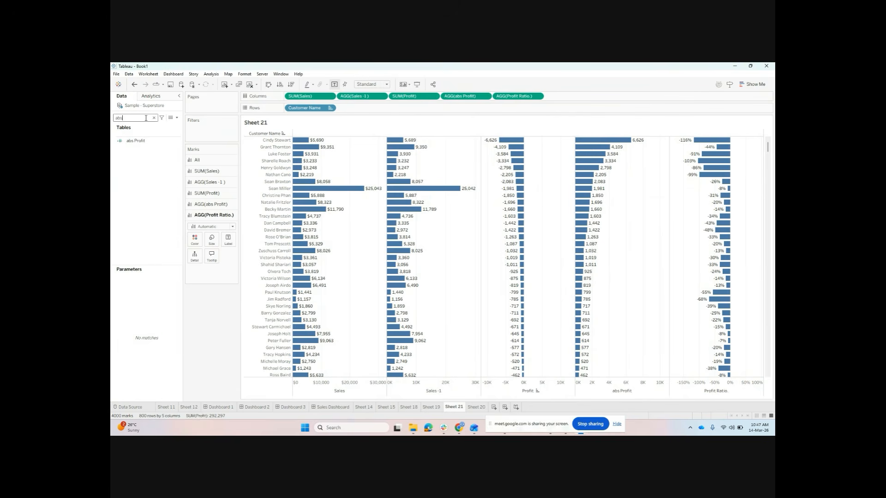
click(159, 141)
right_click(159, 145)
click(180, 185)
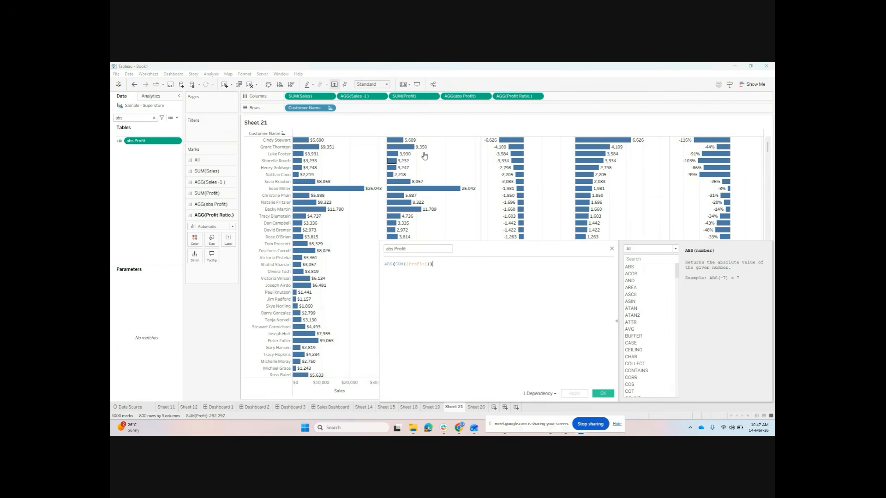
drag(480, 249, 392, 192)
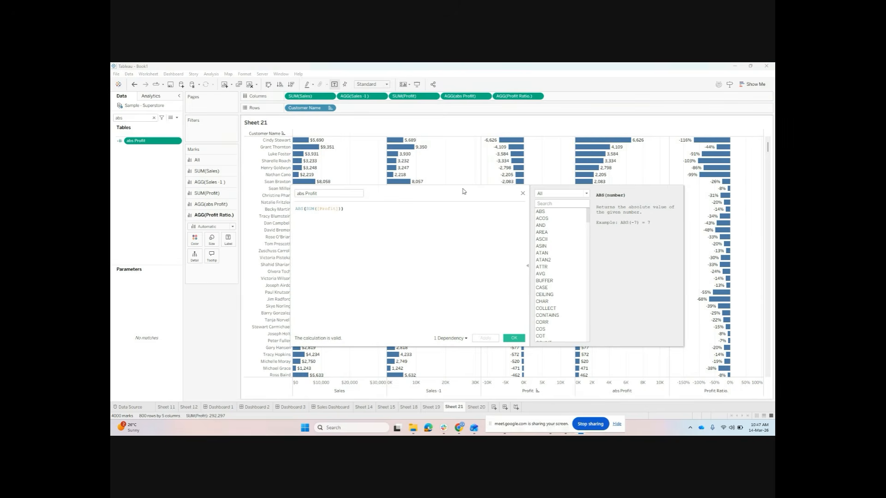
- Read the descriptions of the ACOS, AND, ASCII and AVG functions in the function reference, keeping All functions listed
click(559, 219)
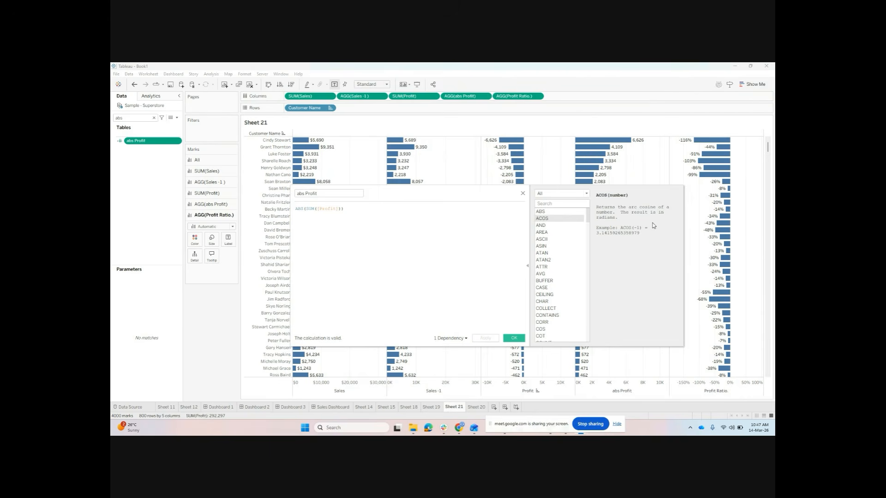
click(563, 226)
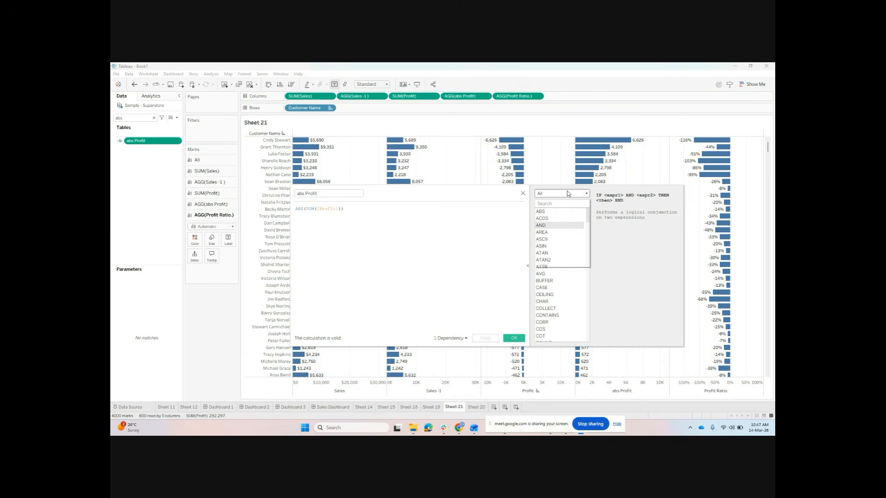
click(568, 193)
click(563, 202)
click(551, 239)
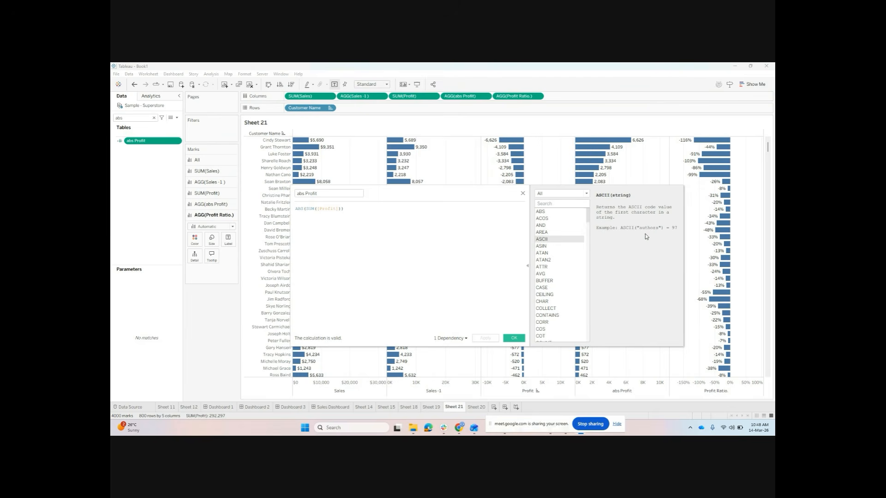
scroll(555, 262, down, 1)
click(561, 254)
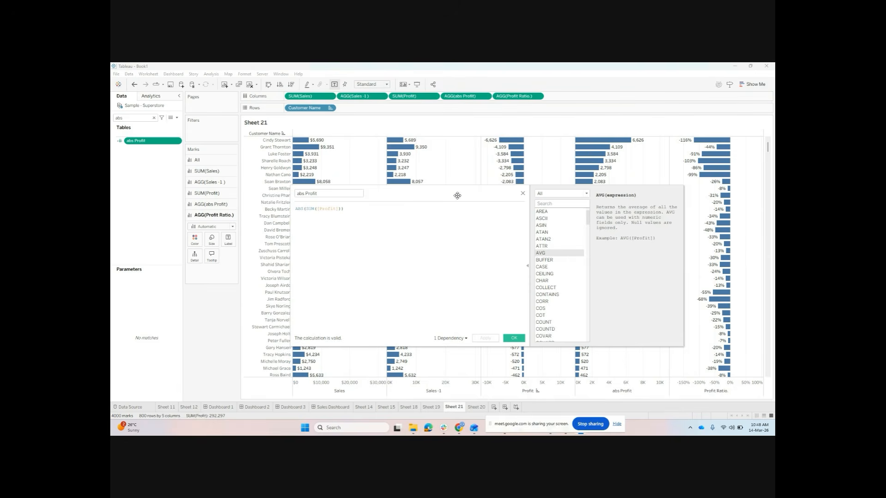
- Move the calculation editor aside and view the aggregation options available for the Sales measure on Columns, leaving Sum selected
drag(457, 196, 559, 185)
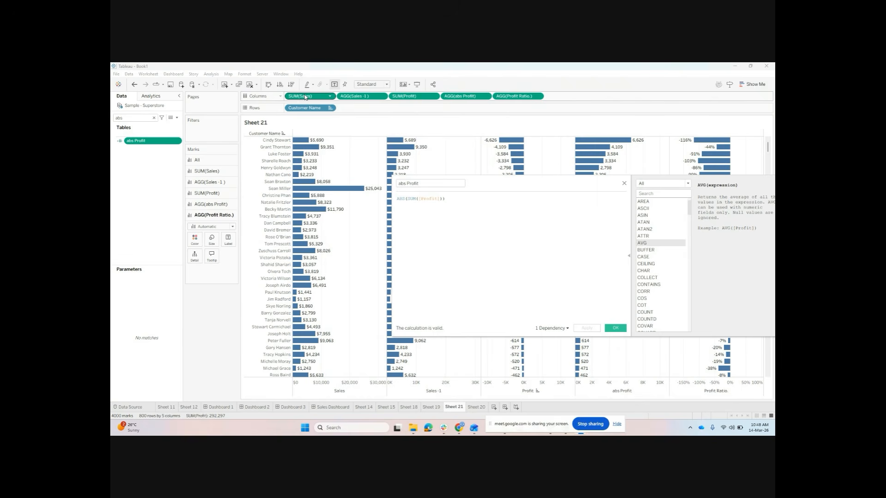
right_click(301, 96)
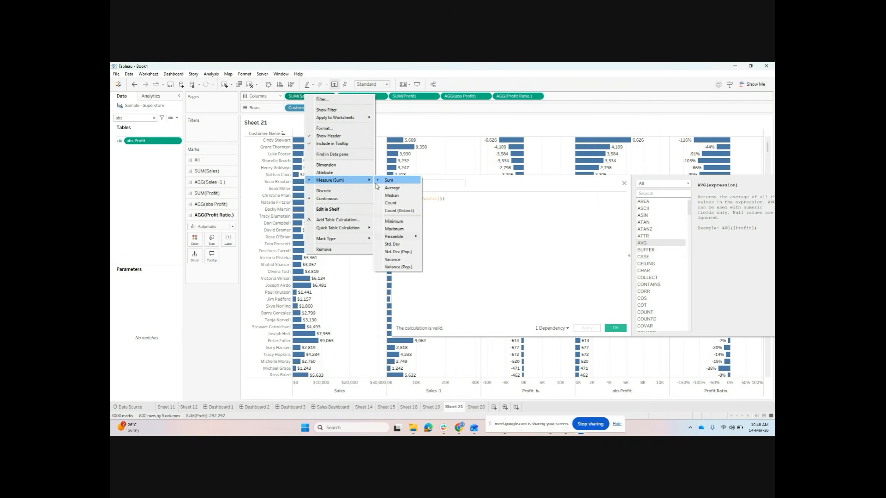
click(230, 276)
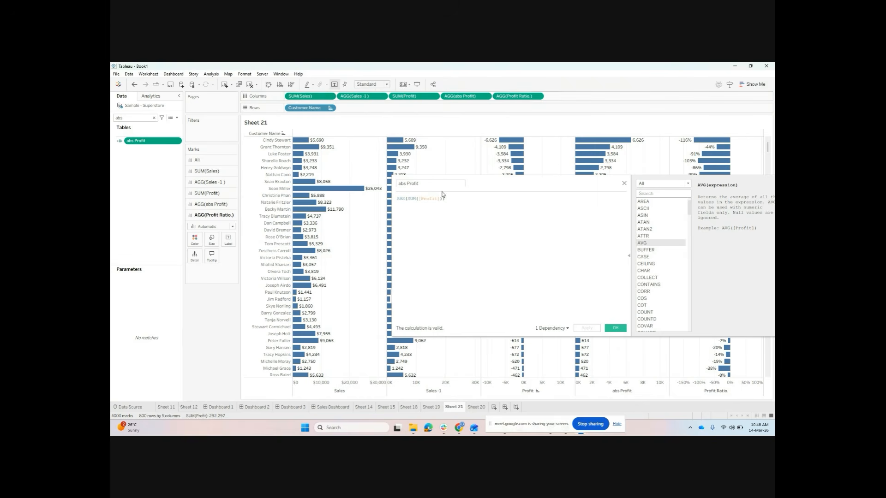
- Create a new calculated field named "Avg. Sales"
click(176, 118)
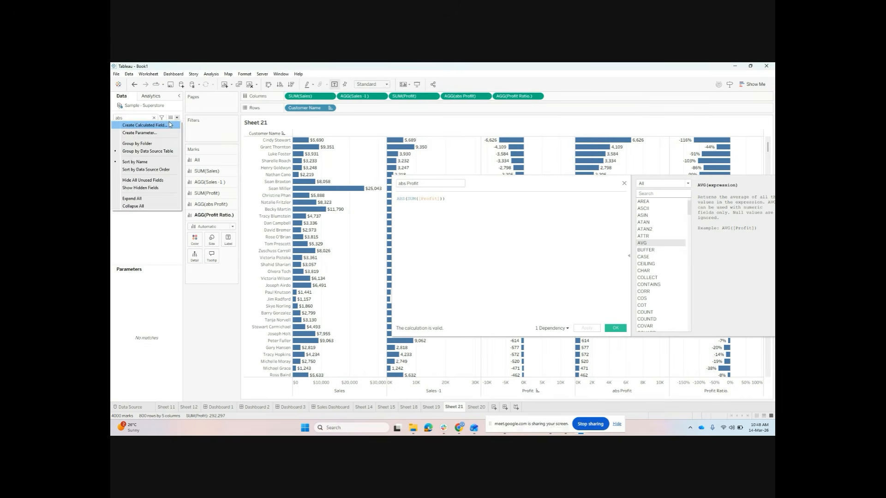
click(143, 121)
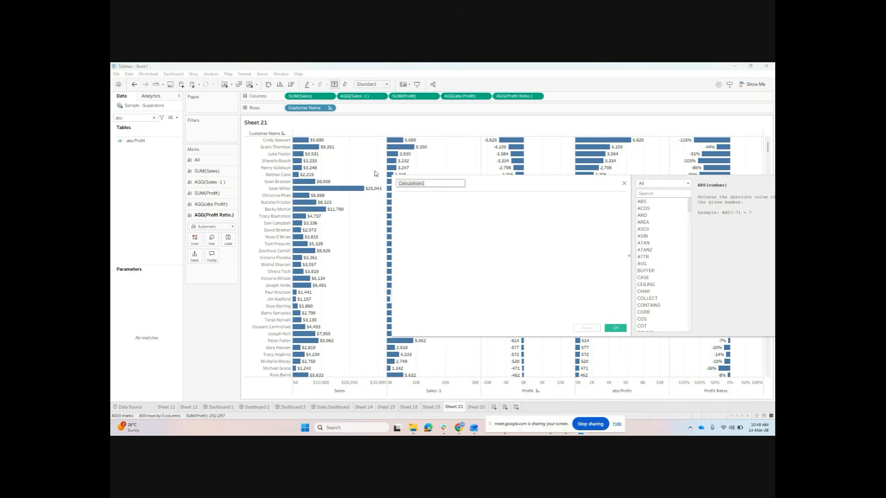
text(abs)
key(BackSpace)
key(BackSpace)
text(Avg. Sale)
click(412, 223)
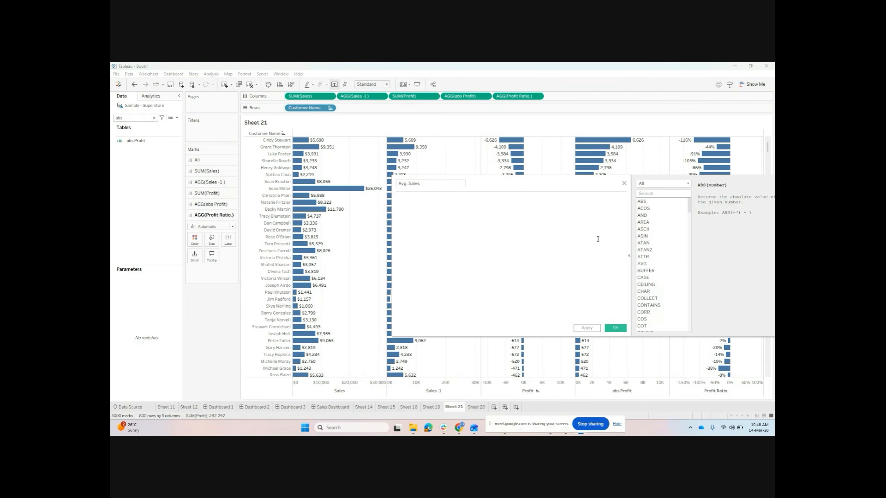
- Enter the formula AVG([Sales]) for the Avg. Sales field and save the calculation
text(avg)
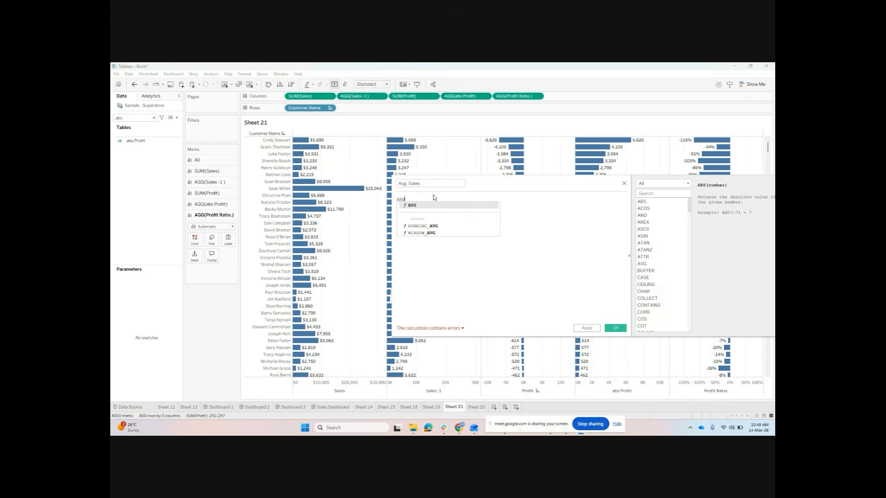
click(409, 209)
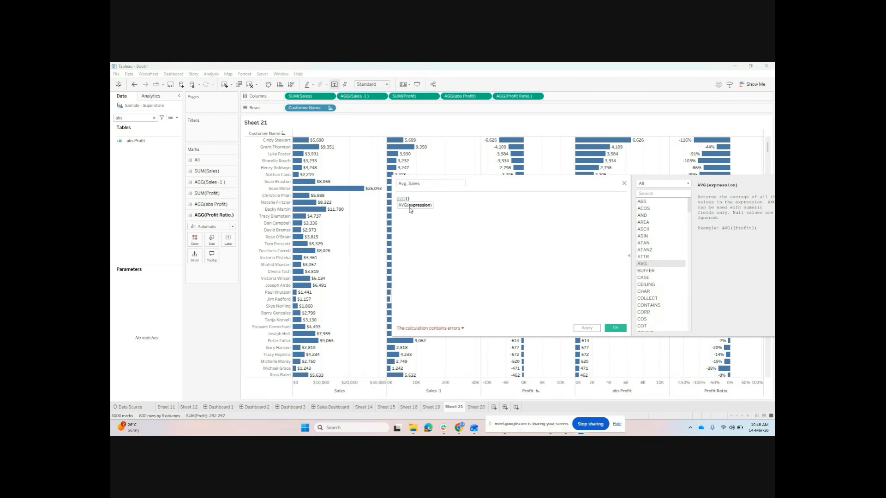
text(sa)
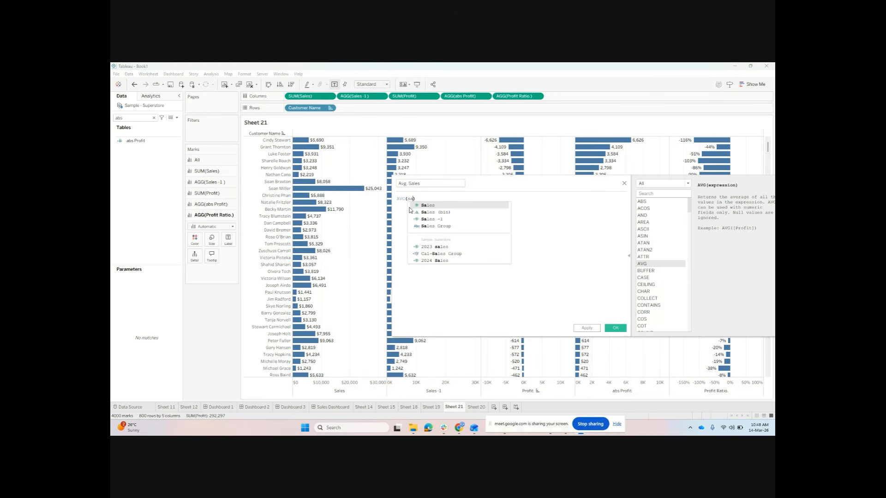
click(446, 204)
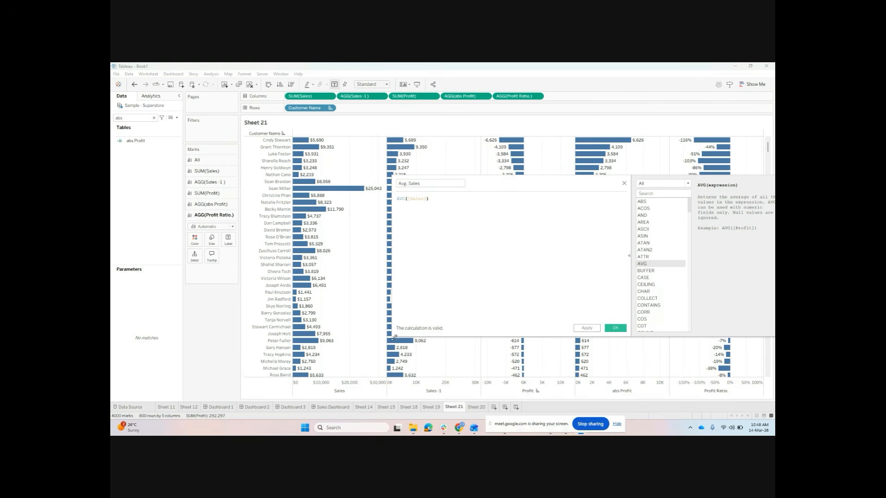
click(615, 329)
- Search the data fields for "avg" and add Avg. Sales to Columns directly after SUM(Sales)
key(BackSpace)
key(BackSpace)
key(BackSpace)
text(avg)
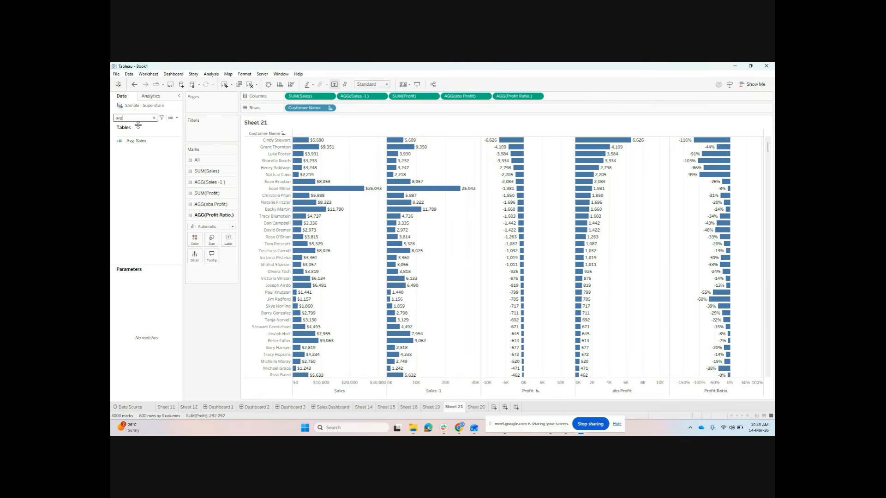
drag(136, 141, 340, 102)
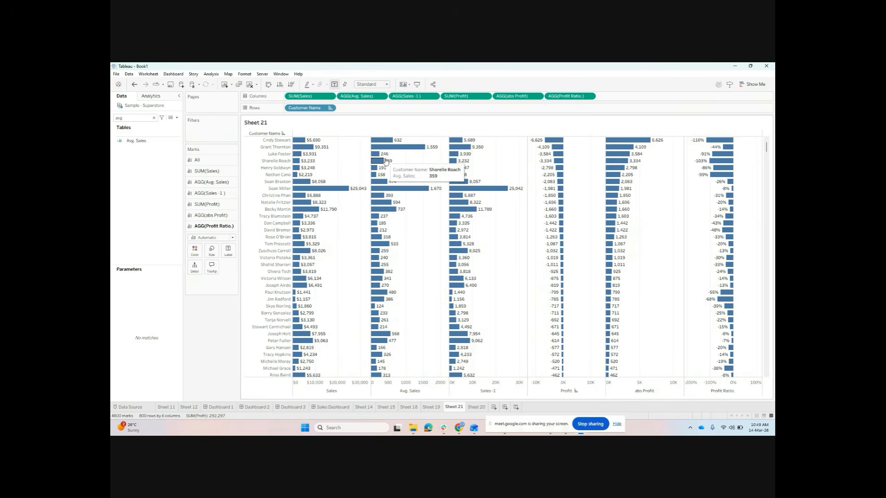
scroll(388, 279, down, 5)
scroll(388, 280, up, 5)
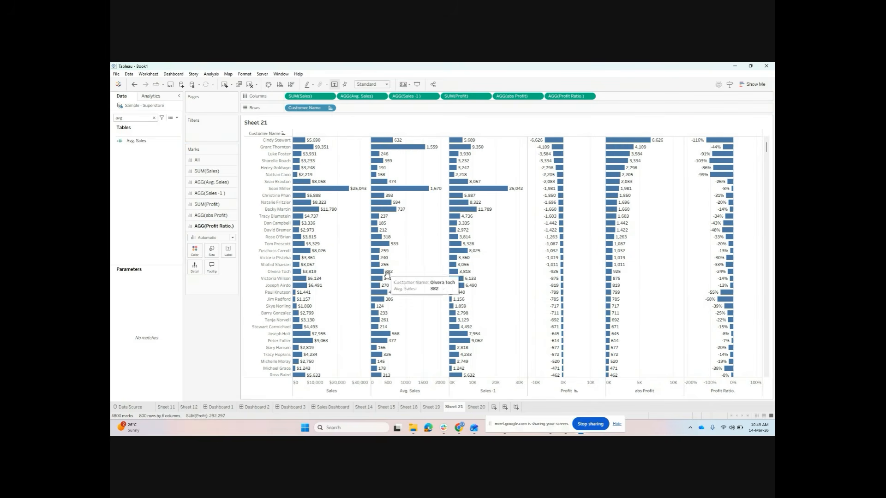
- Start another calculated field and bring up the function reference for CONTAINS
click(177, 118)
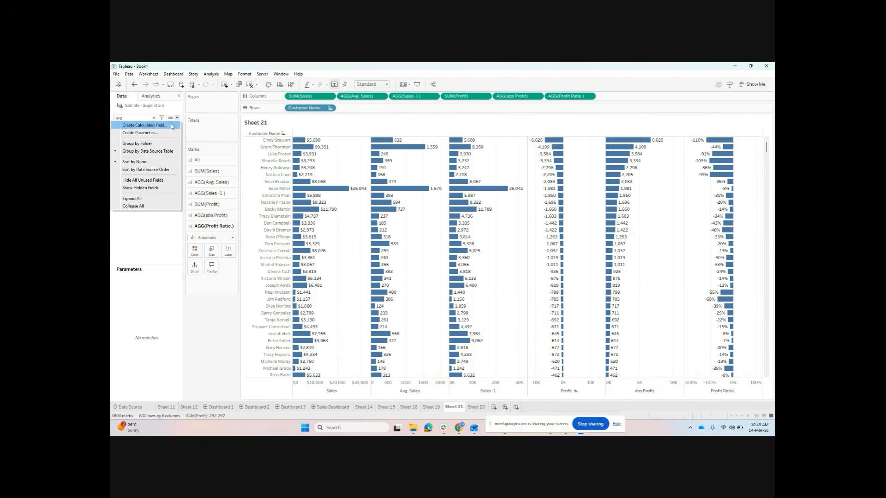
click(138, 121)
scroll(659, 273, down, 1)
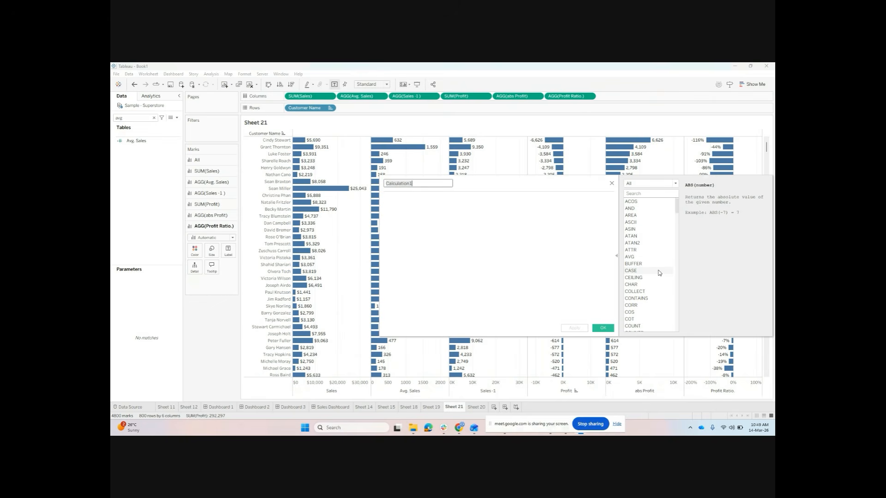
scroll(659, 273, down, 1)
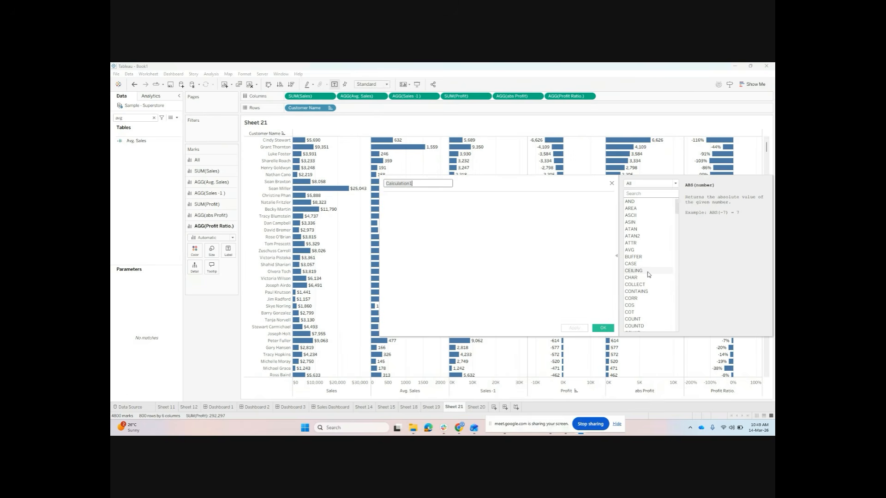
click(650, 291)
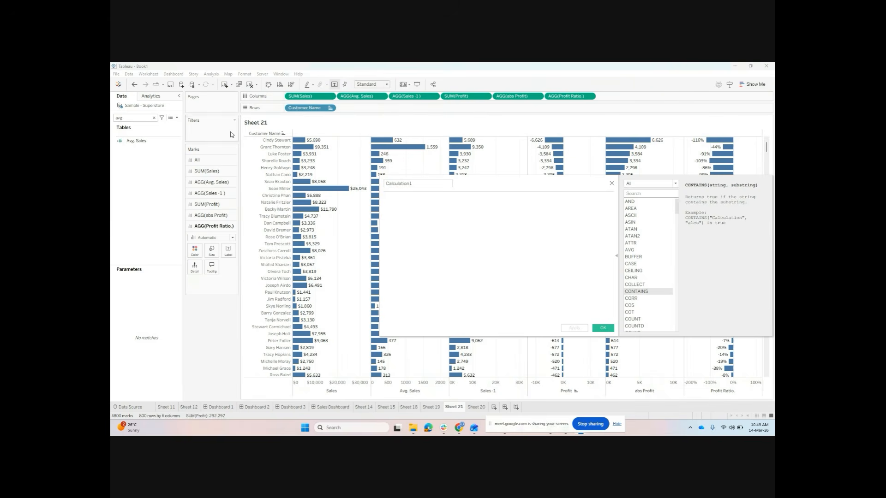
- Enter a CONTAINS formula with [Customer Name] as the string and the quoted customer first name as the substring
click(424, 215)
text(con)
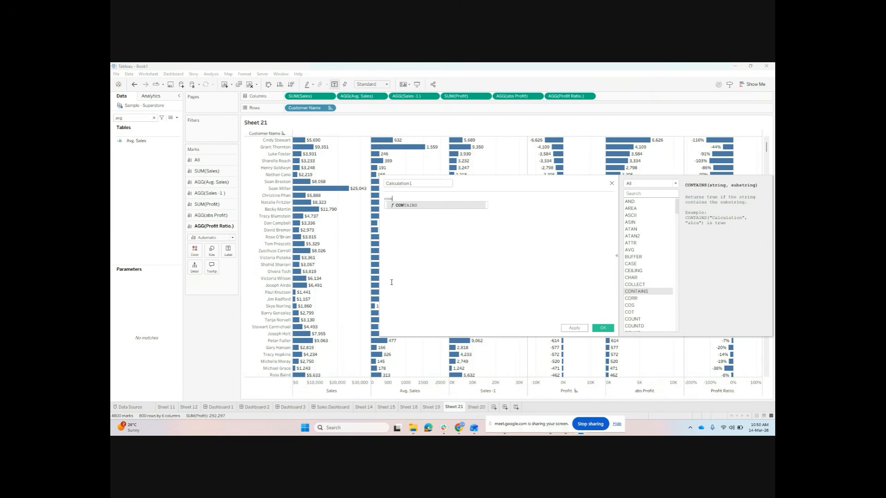
double_click(426, 207)
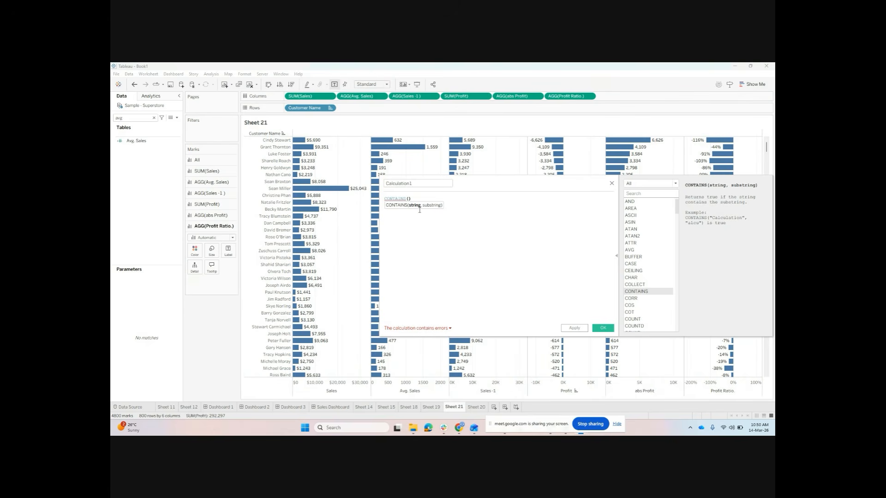
text(cus)
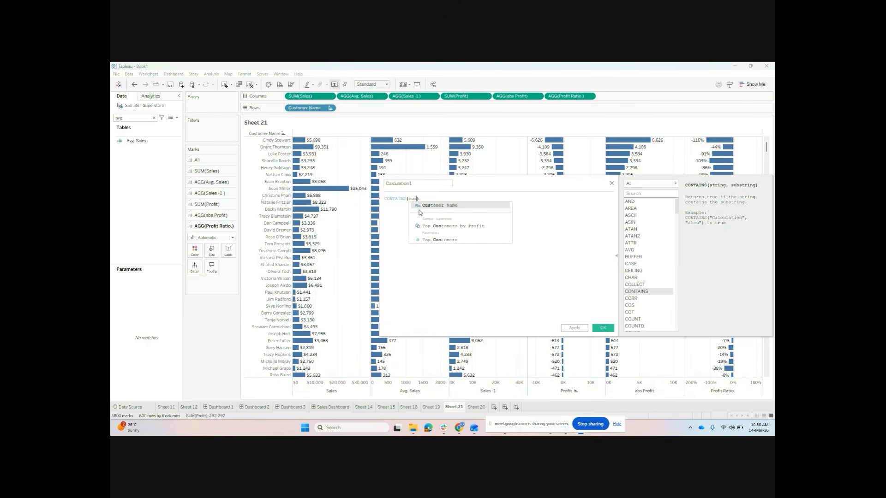
click(426, 205)
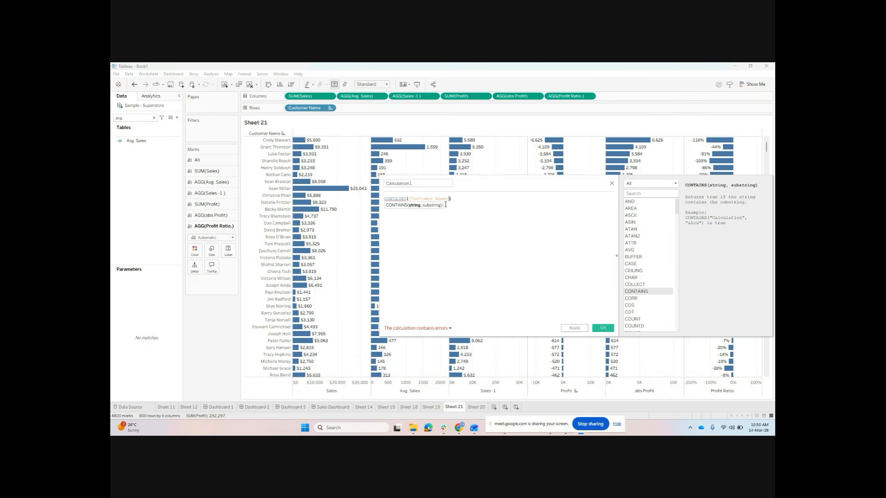
text(,)
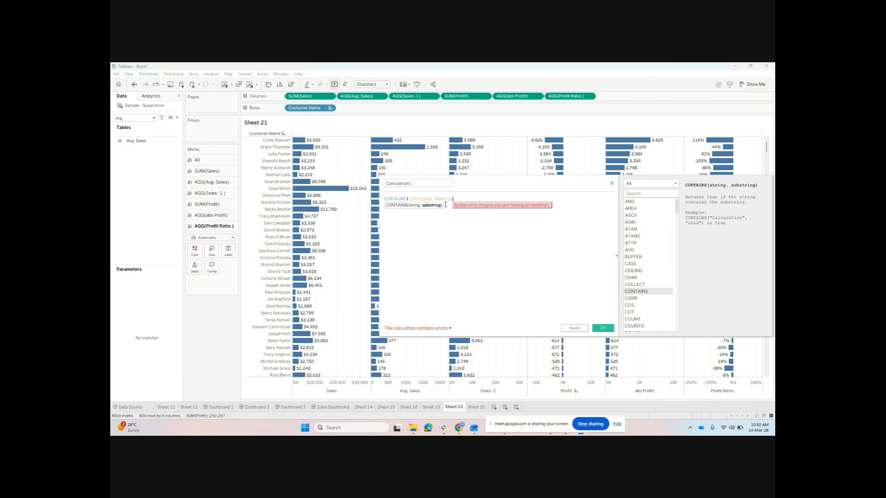
text(')
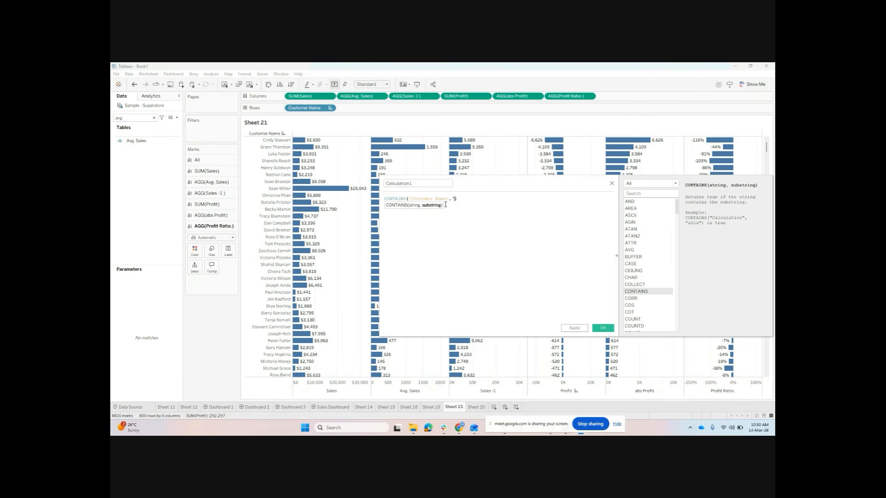
text(a)
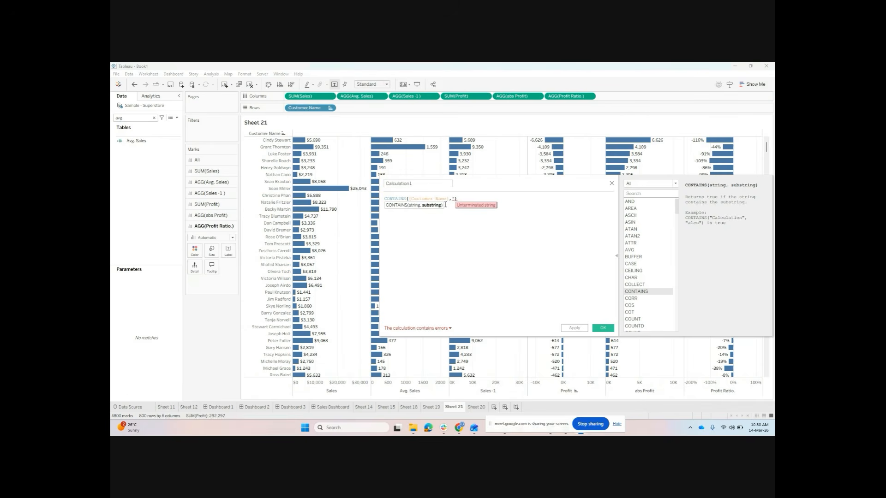
text(')
text(ohn')
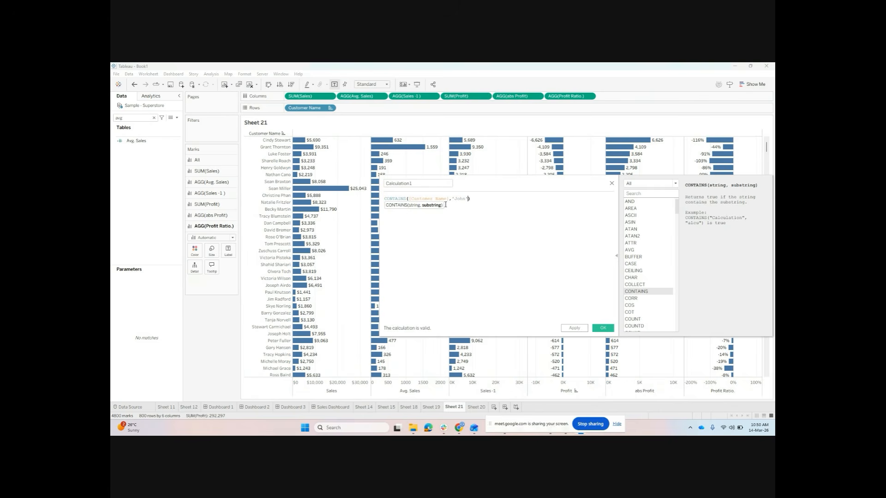
- Name the calculated field "Customer - " followed by the customer's first name
drag(423, 183, 370, 182)
text(J)
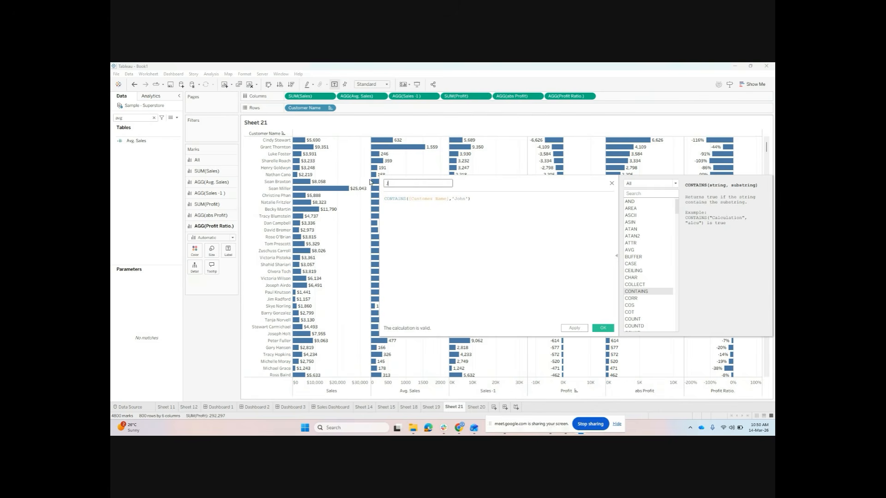
text(ustomer - John)
- Remove the comma between the CONTAINS arguments, inspect the calculation error, and restore the comma
click(451, 199)
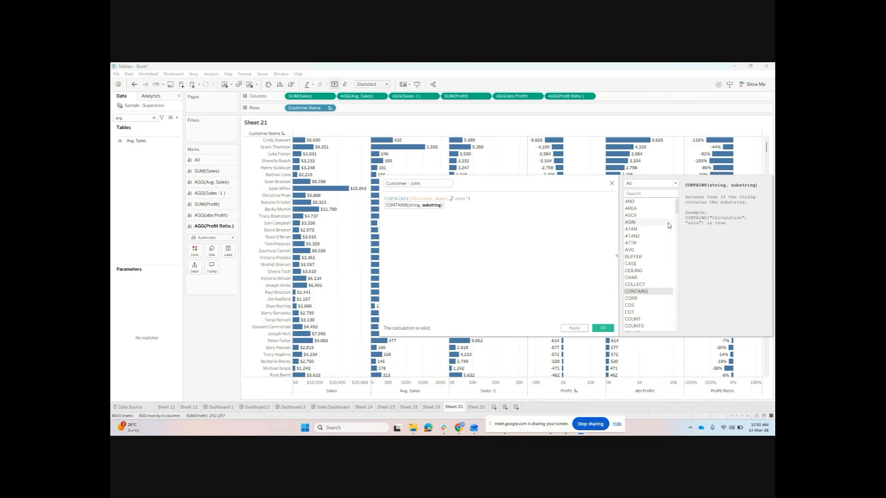
key(BackSpace)
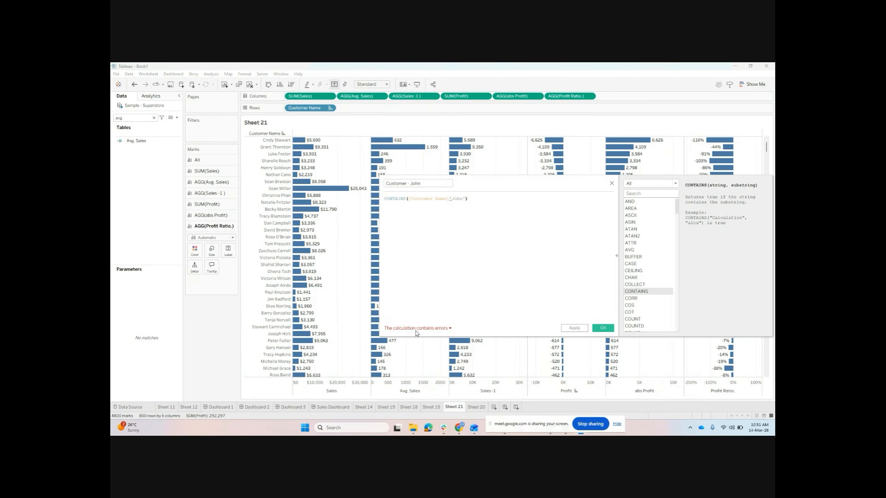
mouse_move(416, 331)
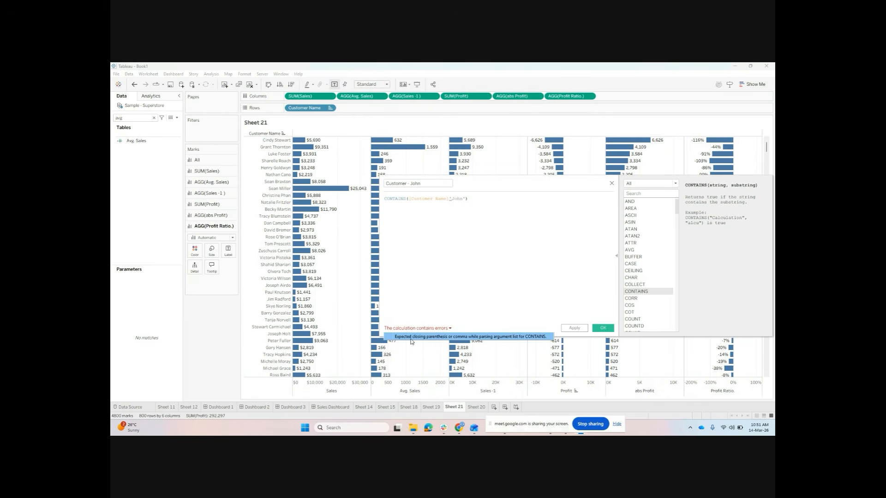
click(452, 198)
text(,)
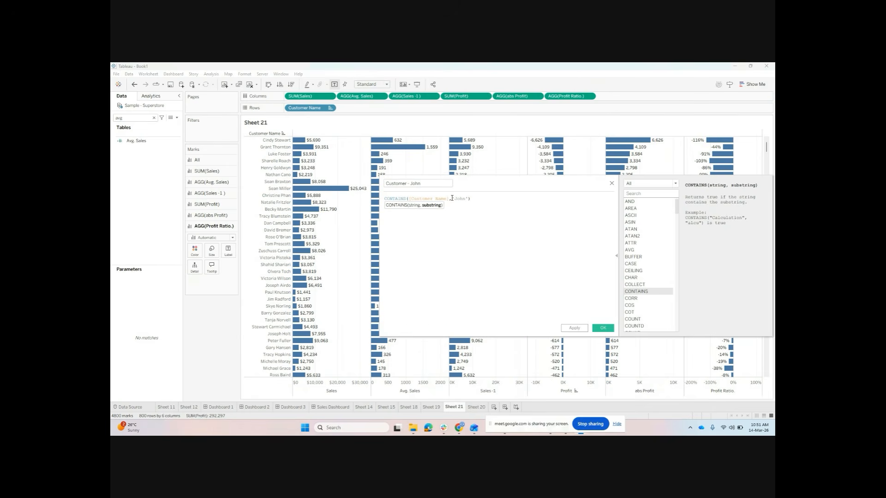
click(503, 264)
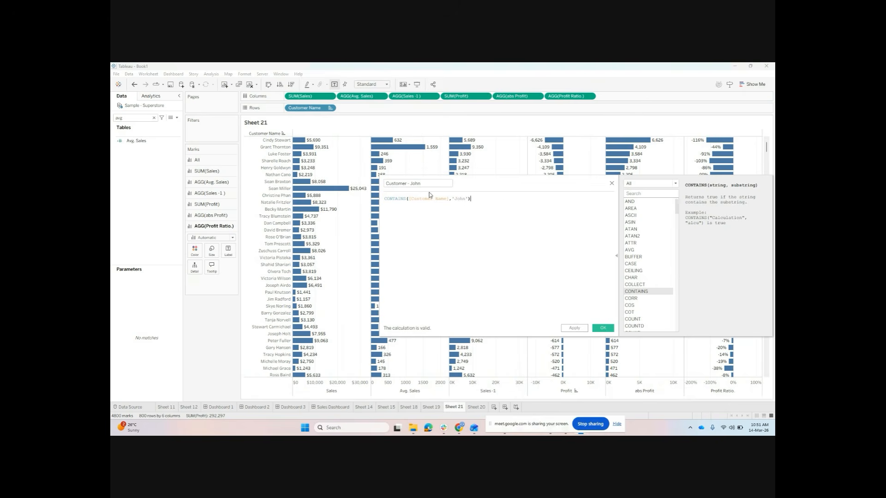
- Save the CONTAINS field, find it among the data fields, and filter the sheet by its True value
click(574, 328)
click(607, 331)
double_click(139, 118)
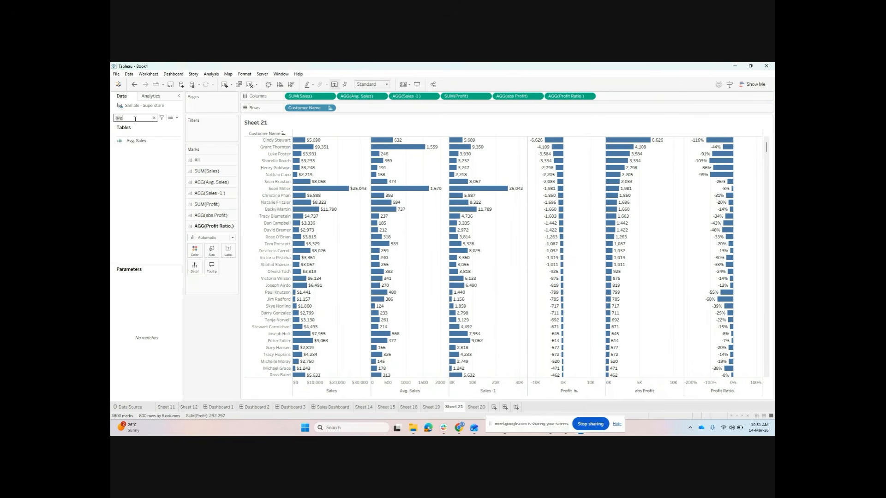
text(joh)
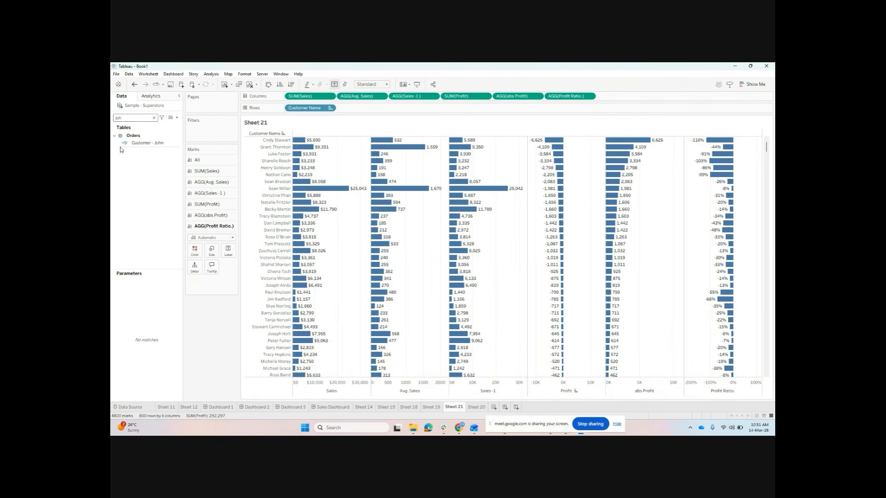
drag(127, 144, 204, 127)
click(374, 196)
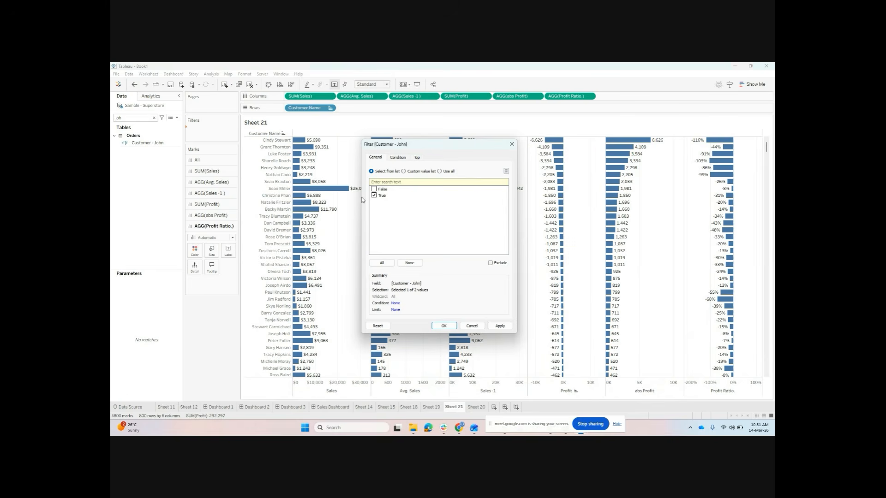
click(441, 325)
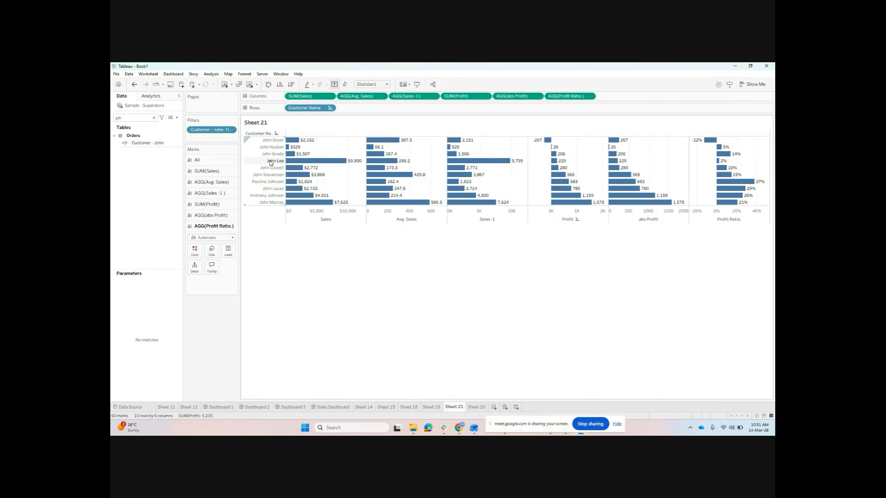
- Review the customer name filter's settings and close them without changes
mouse_move(287, 170)
right_click(213, 131)
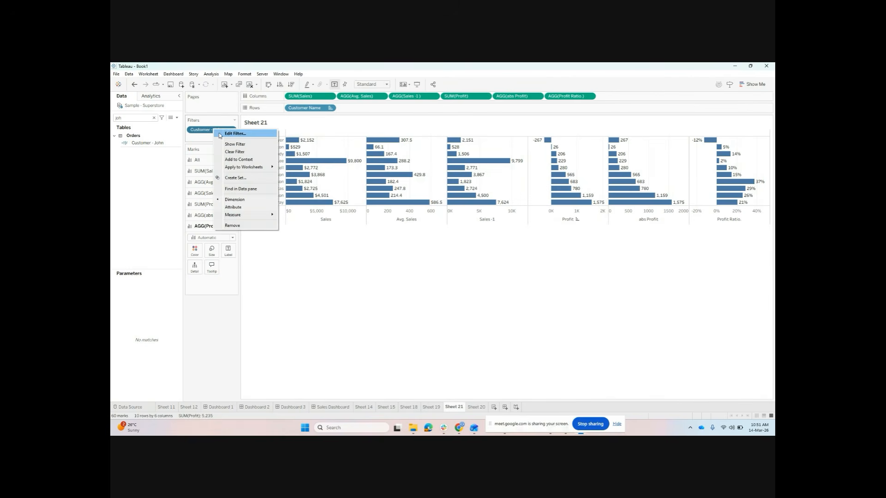
click(233, 134)
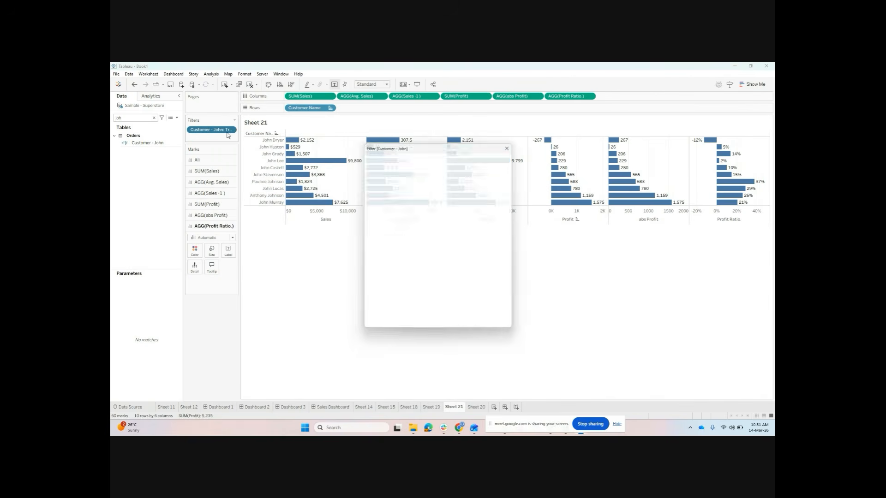
click(511, 144)
- Edit the customer first-name CONTAINS field, appending AND and a copy of the existing CONTAINS expression
click(158, 144)
right_click(159, 143)
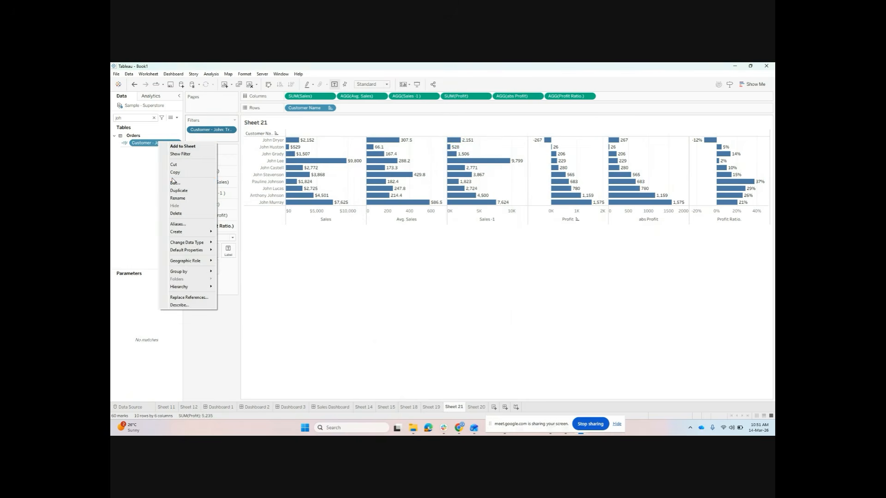
click(174, 183)
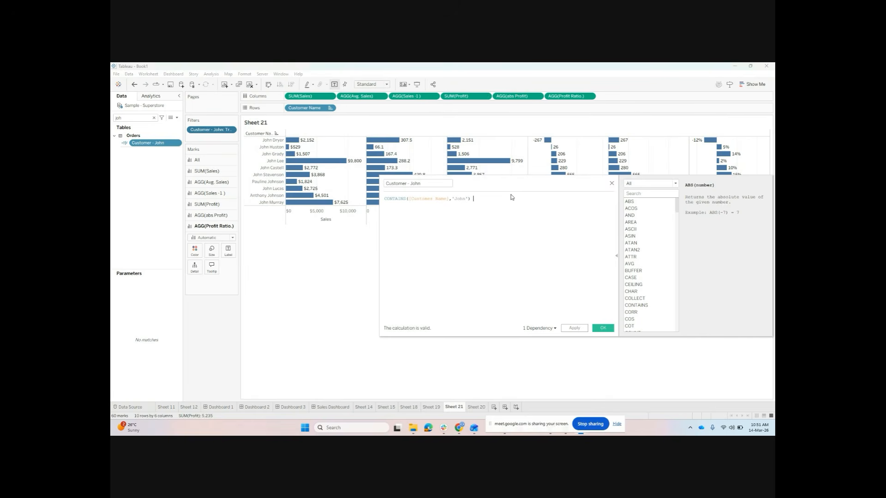
text(AND)
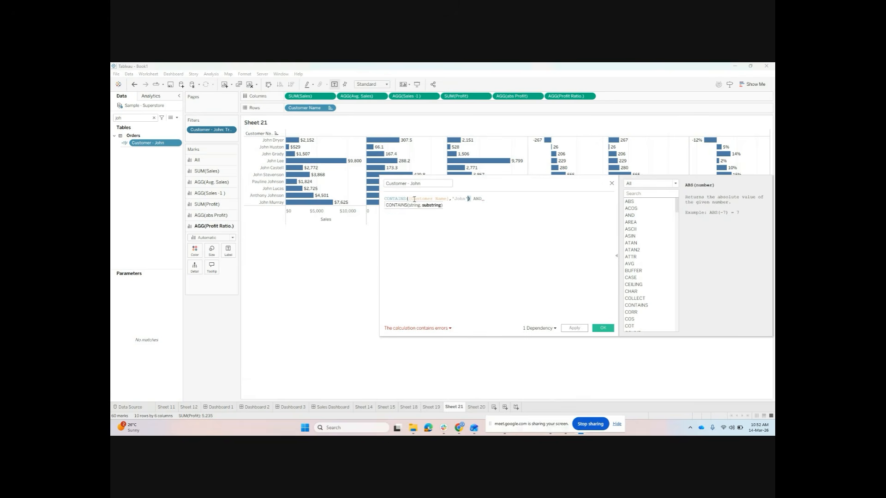
drag(471, 200, 385, 199)
key(ctrl+c)
click(499, 199)
key(ctrl+v)
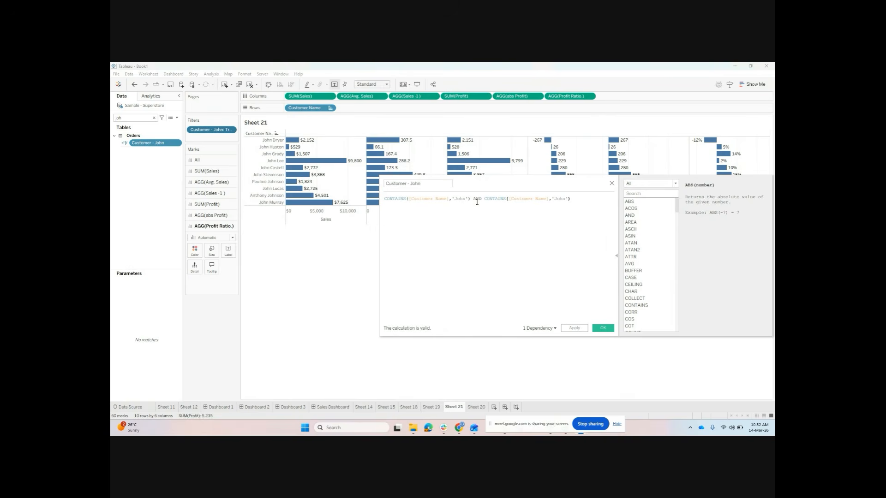
- Replace the AND between the two CONTAINS expressions with OR
double_click(478, 199)
text(OR)
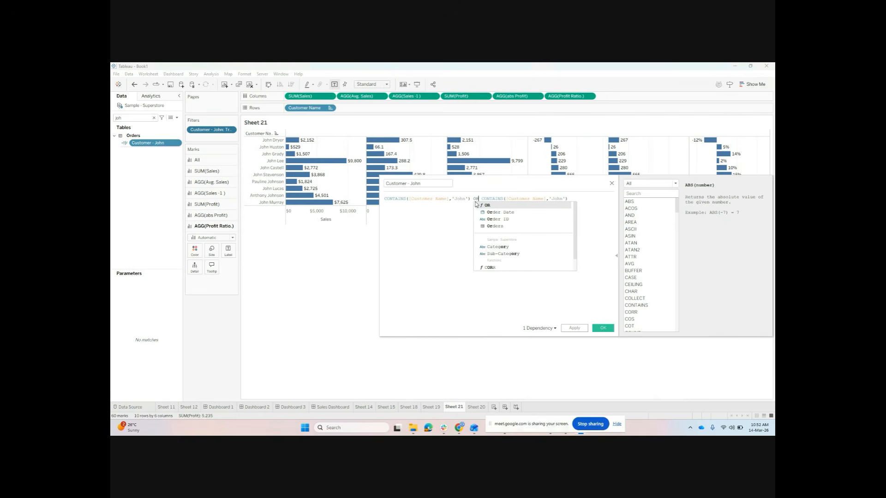
key(Return)
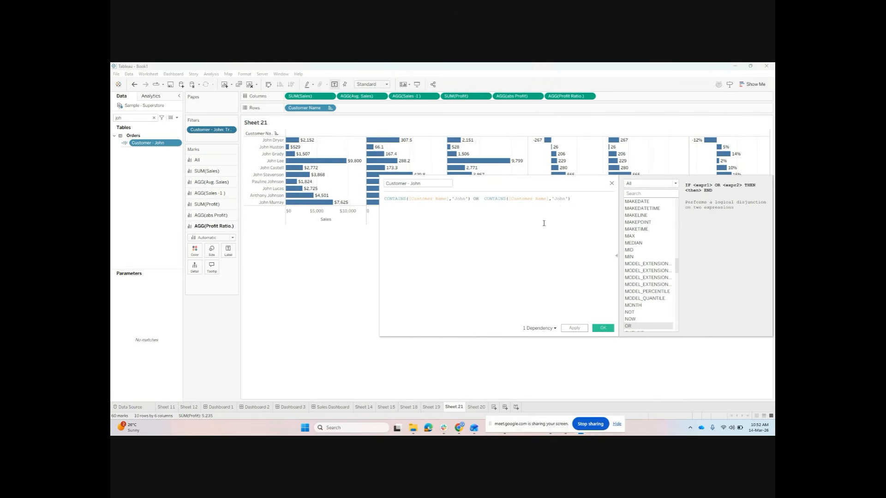
- Set the second CONTAINS expression's search text to a different customer first name and apply the calculation
double_click(563, 202)
double_click(560, 199)
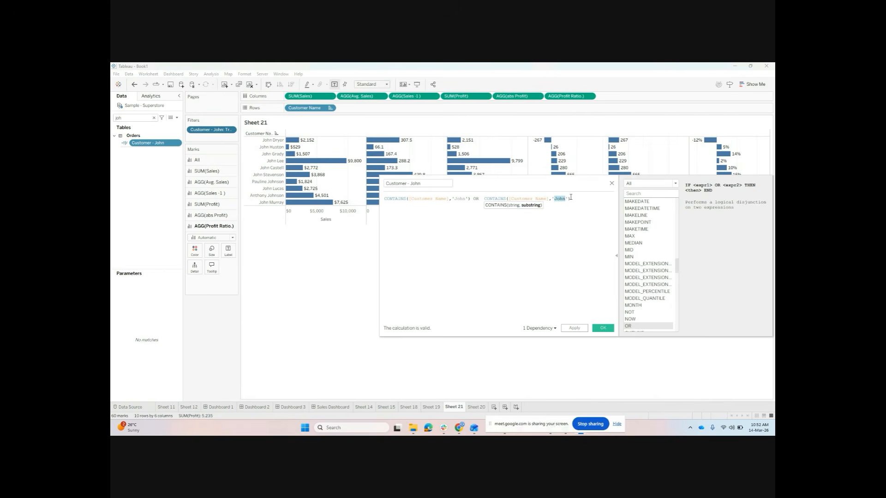
text(David)
click(556, 258)
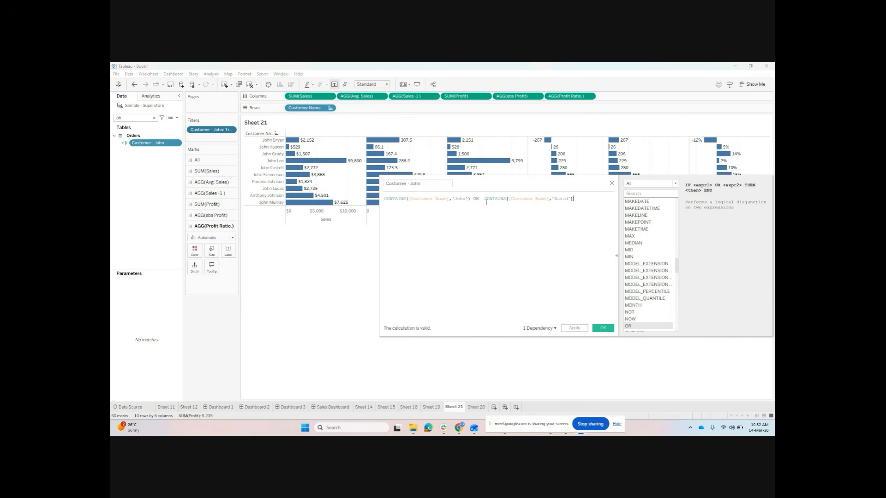
click(579, 329)
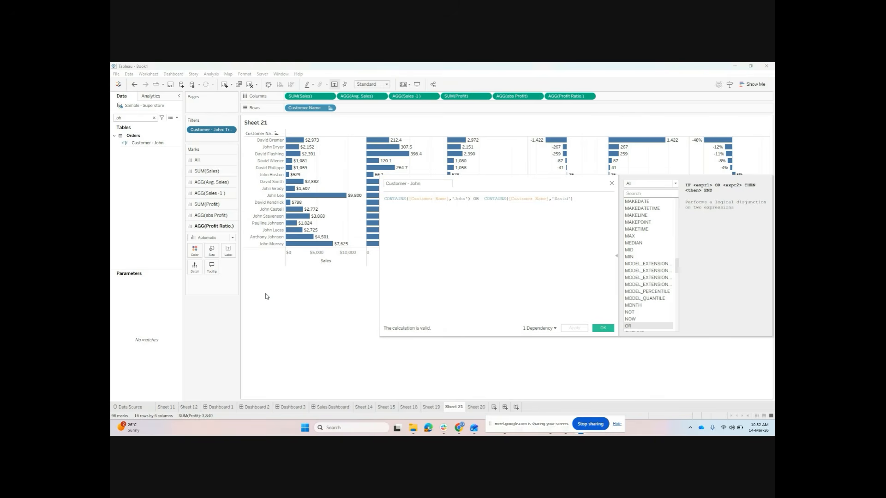
- Browse the Number category of functions in the calculation editor and close the editor
click(635, 188)
click(644, 198)
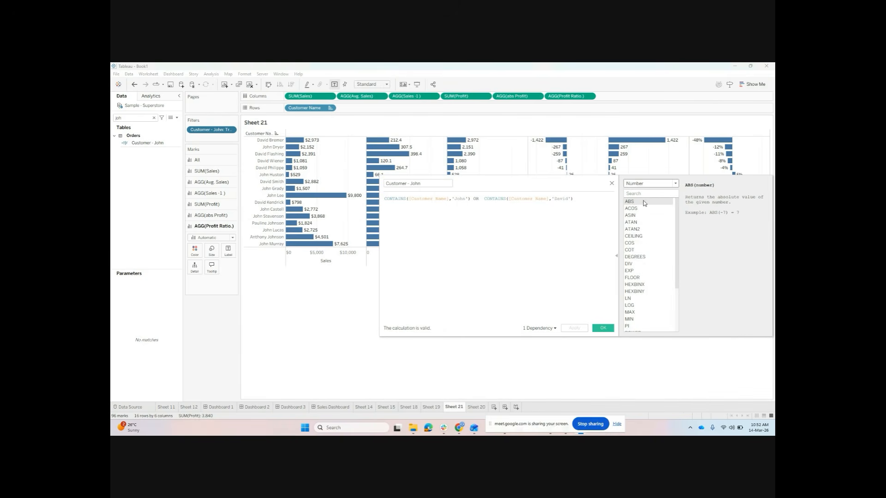
scroll(643, 265, down, 2)
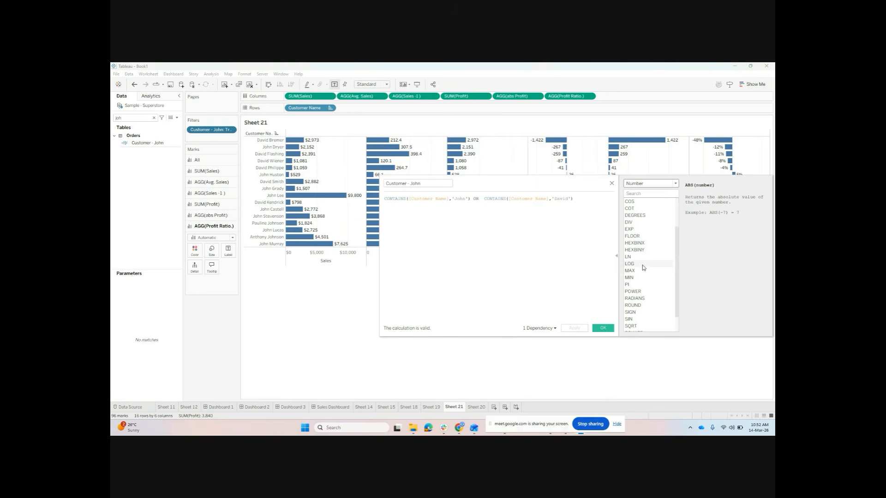
scroll(643, 265, up, 2)
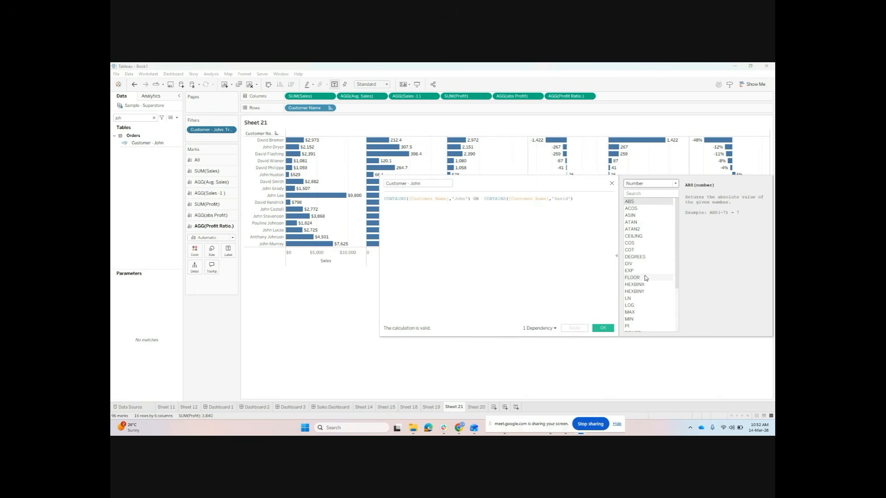
scroll(645, 293, down, 1)
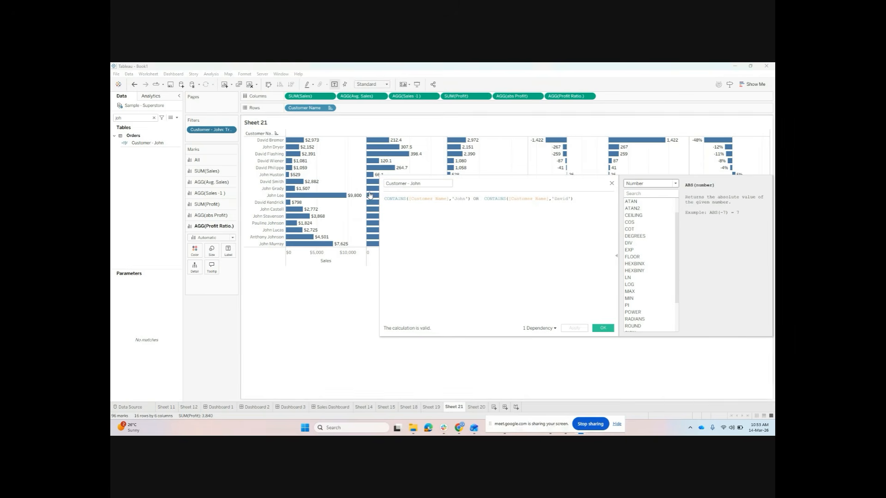
triple_click(393, 199)
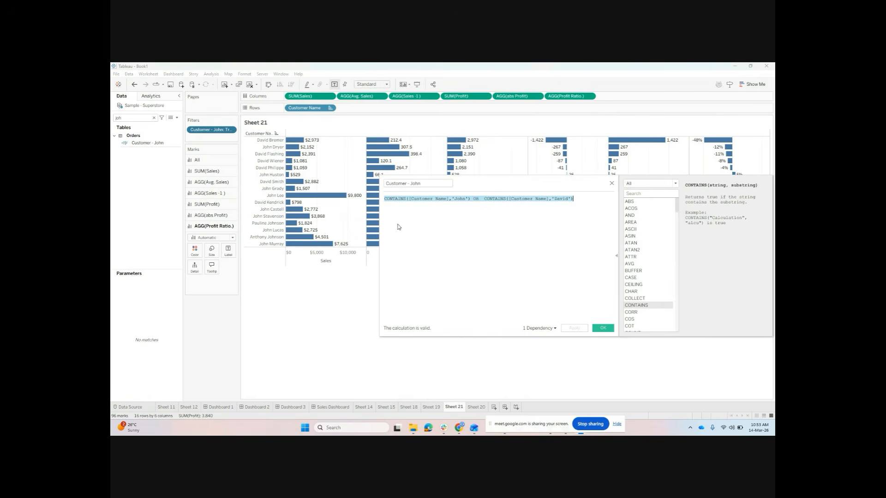
click(612, 183)
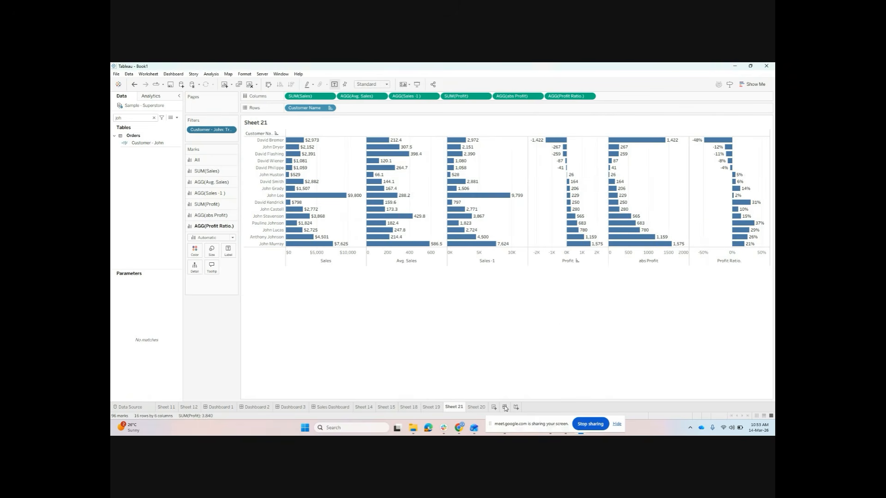
- Open Sheet 20, clear its view, and reset the data field search
click(477, 407)
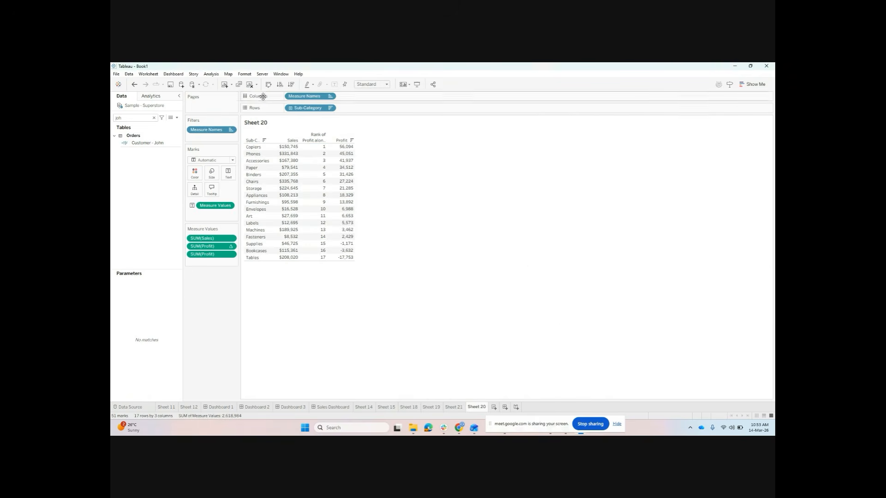
click(251, 85)
click(154, 117)
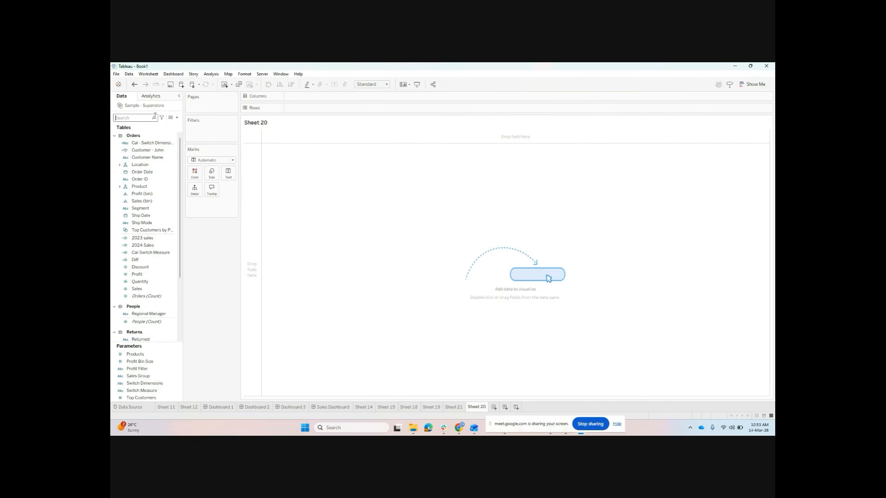
- Search the data fields for "ord" and add Order Date to the rows as a discrete field
text(ord)
click(156, 144)
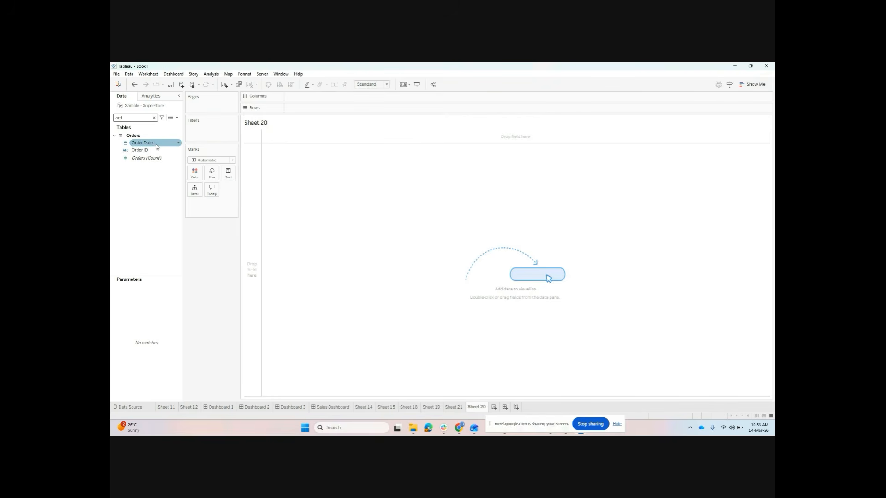
drag(155, 146, 347, 107)
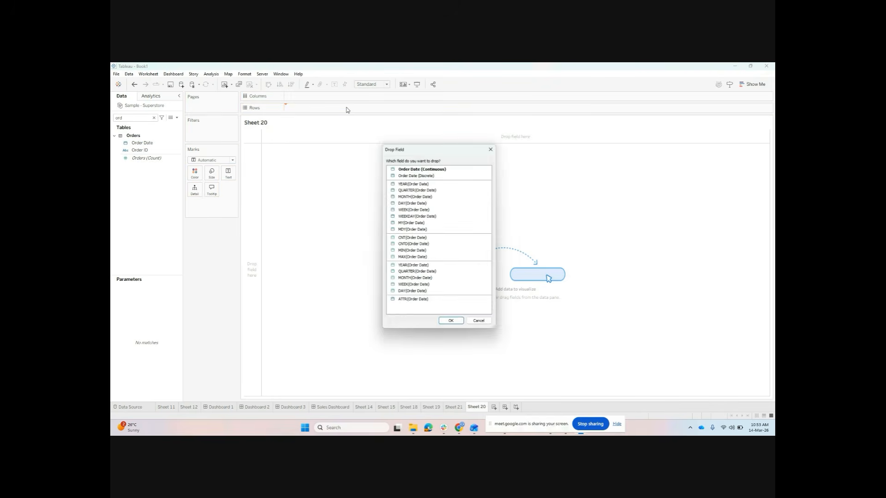
click(403, 178)
click(450, 322)
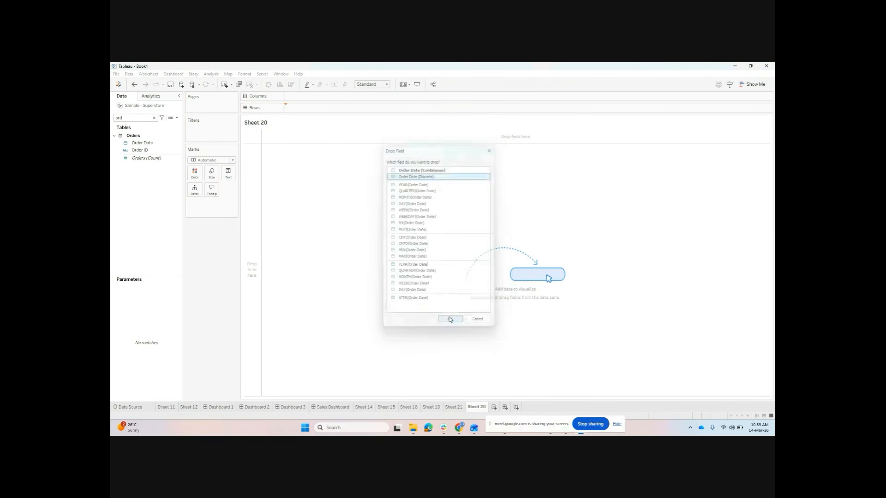
- Examine the list of order dates from start to end and remove Order Date from the rows
scroll(287, 199, down, 10)
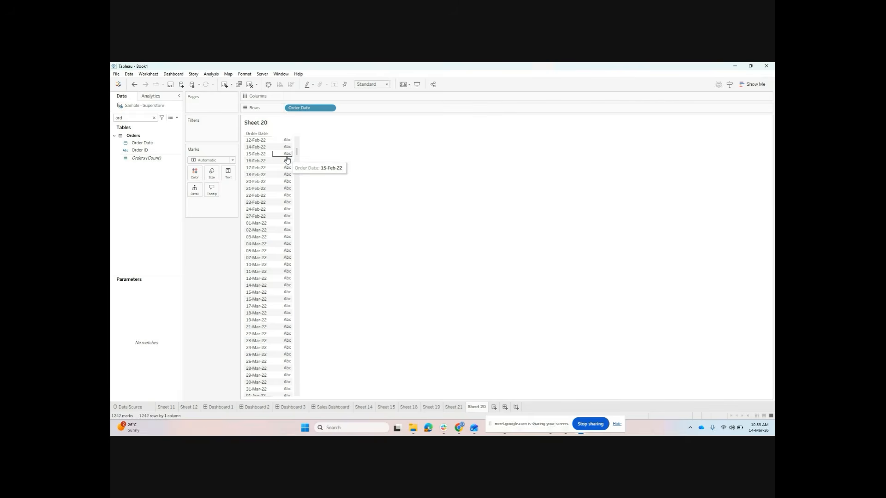
drag(297, 153, 330, 436)
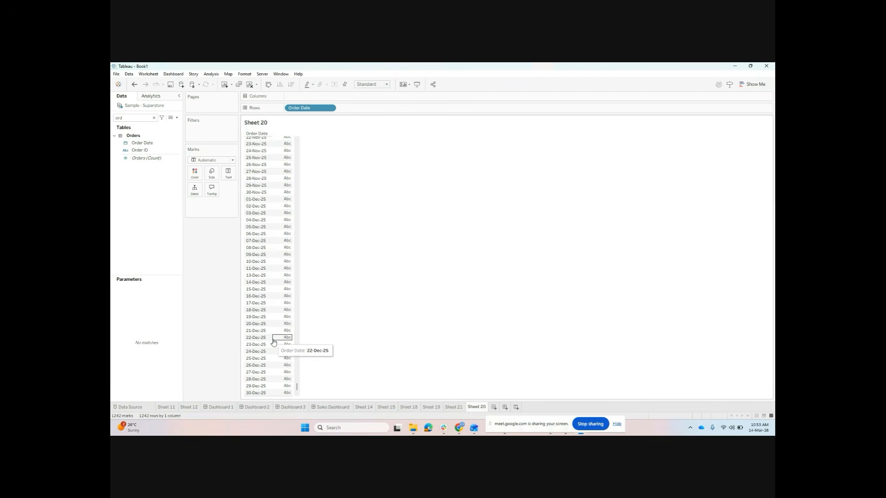
scroll(272, 342, up, 5)
scroll(273, 342, up, 1)
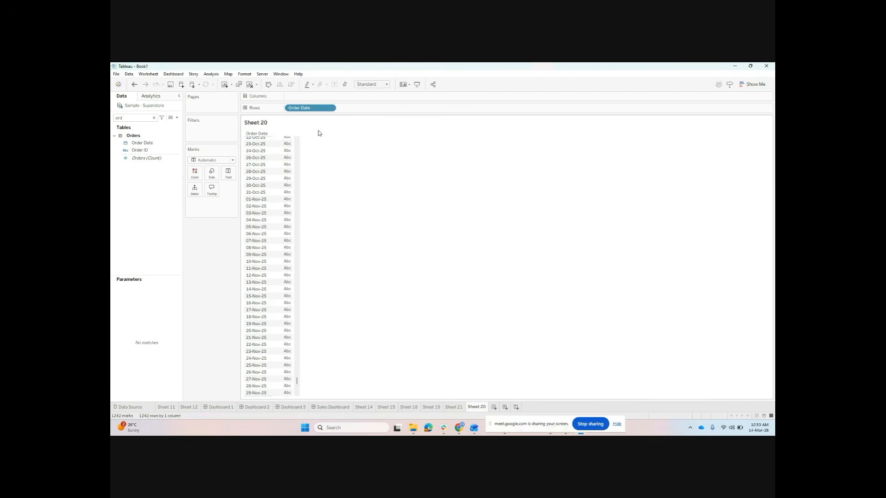
drag(311, 109, 141, 120)
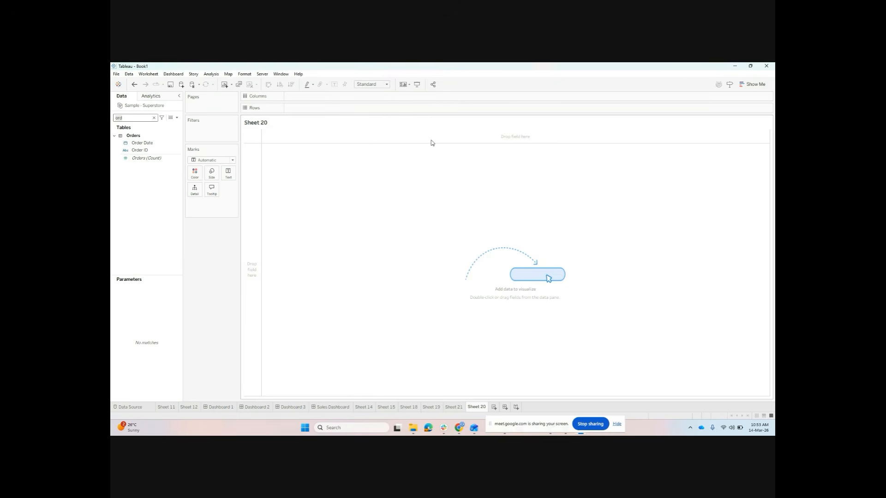
- Create a calculated field with the formula MIN([Ship Date])
click(173, 119)
click(173, 123)
click(174, 120)
click(173, 124)
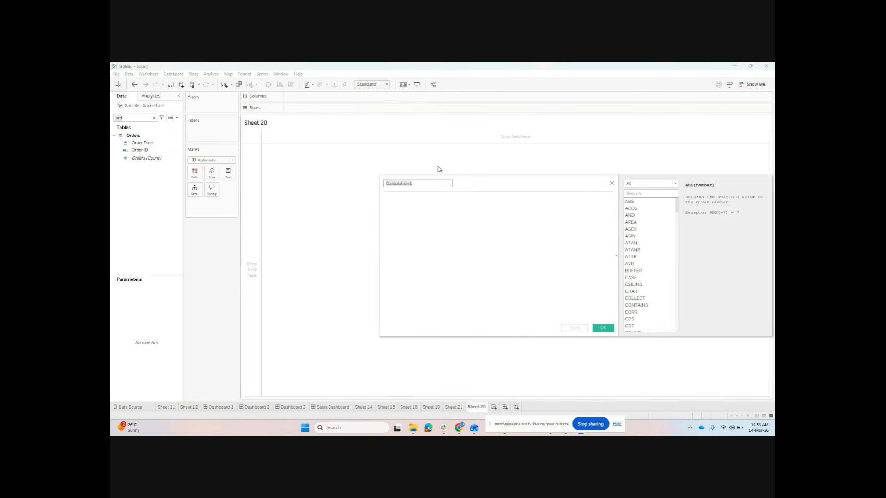
click(438, 199)
text(min)
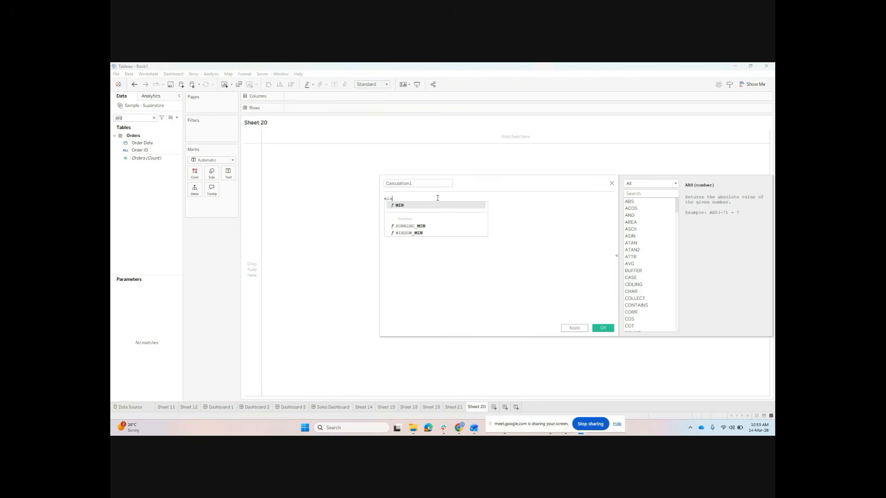
click(465, 206)
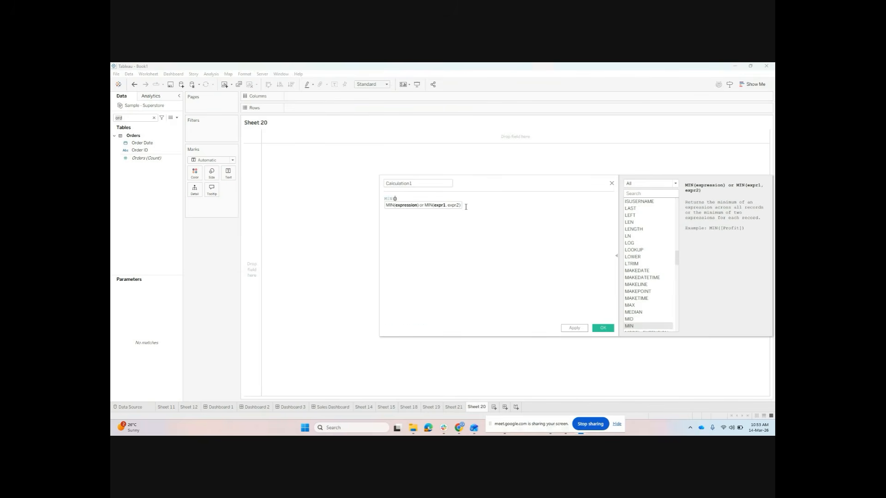
text(shi)
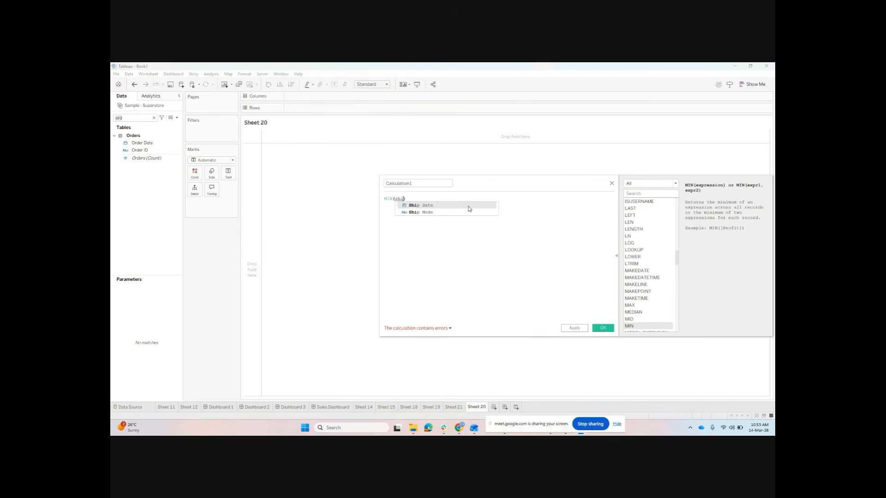
click(466, 205)
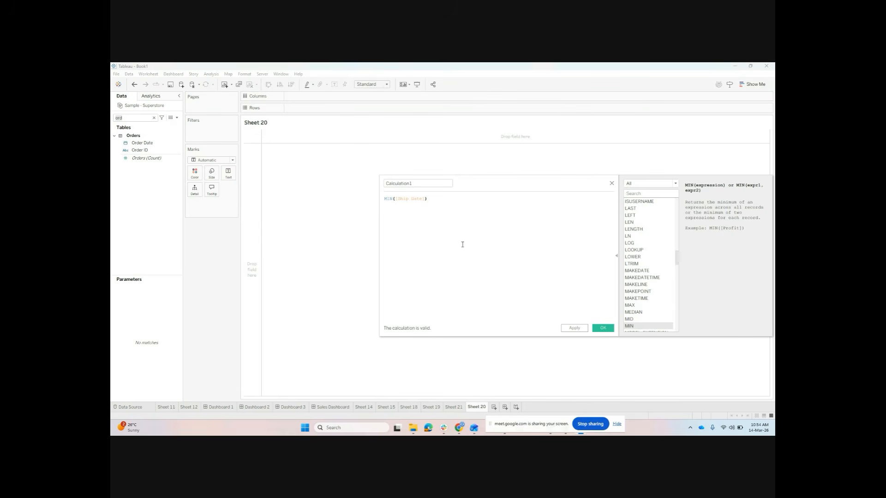
- Name the calculated field "Min Ship Date" and save it
click(405, 183)
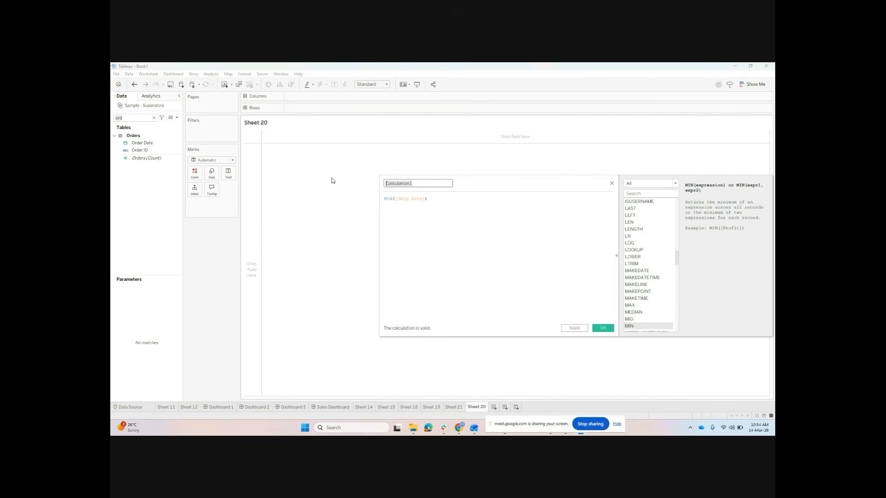
text(Min Ship Date)
click(574, 328)
click(602, 328)
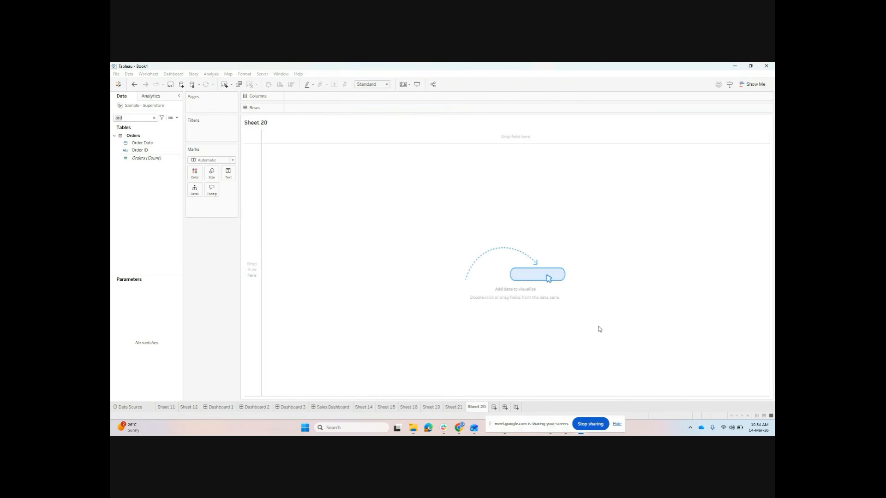
- Search the data fields for "shi" and add Ship Date to Sheet 20's rows as a discrete field
key(BackSpace)
key(BackSpace)
key(BackSpace)
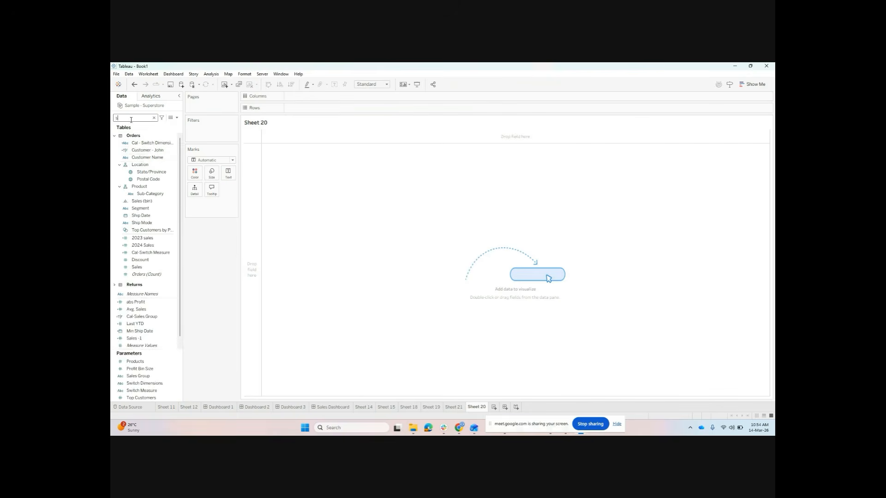
text(shu)
key(BackSpace)
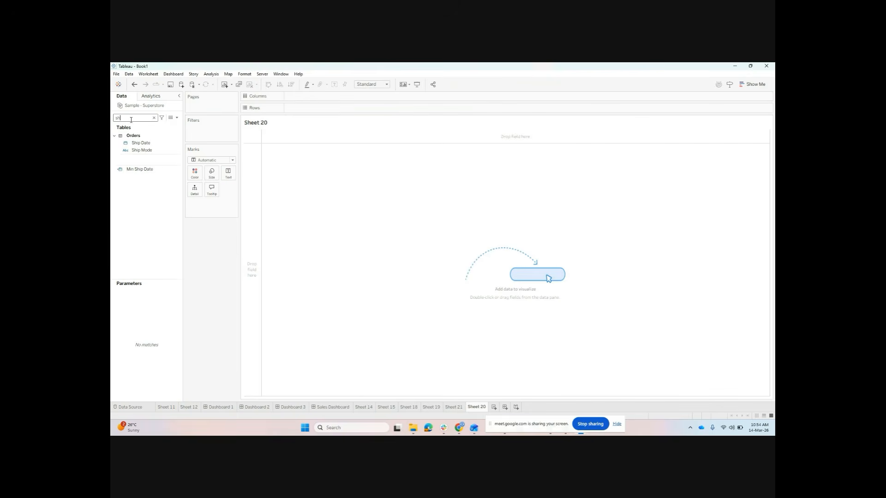
drag(140, 143, 305, 116)
click(410, 176)
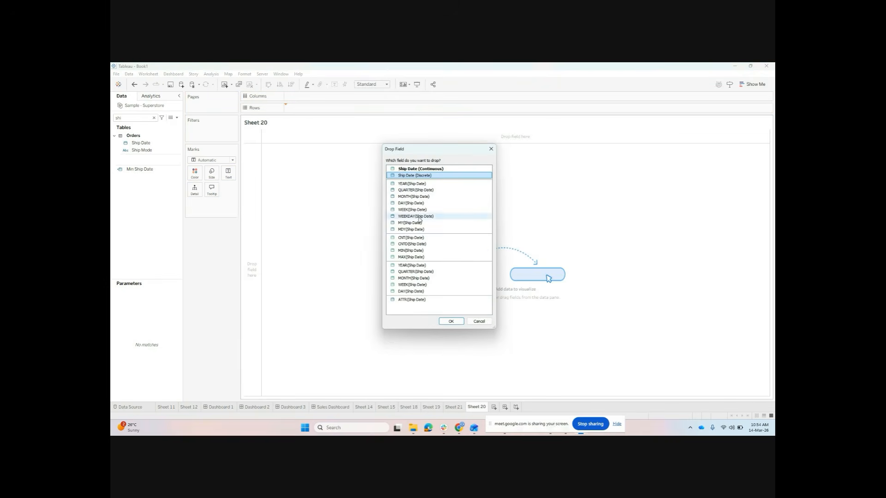
click(448, 322)
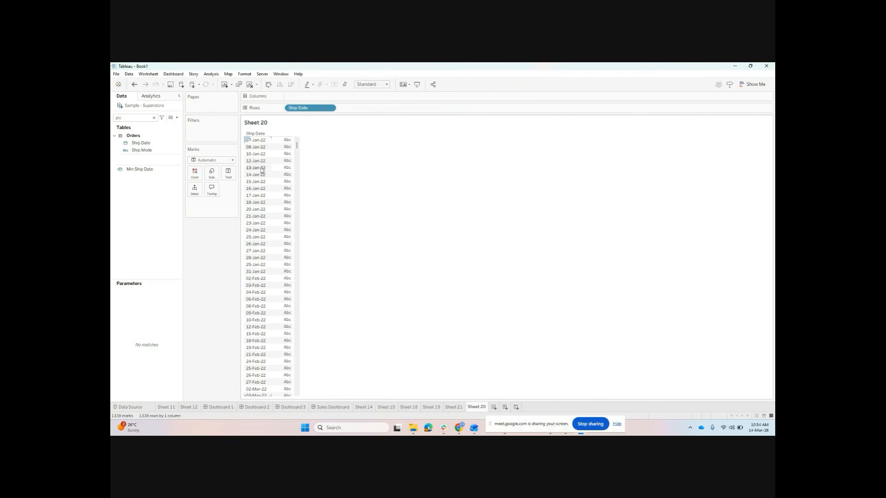
- Search the data fields for "min", add Min Ship Date to Sheet 20's rows, and remove Ship Date from the rows
click(132, 116)
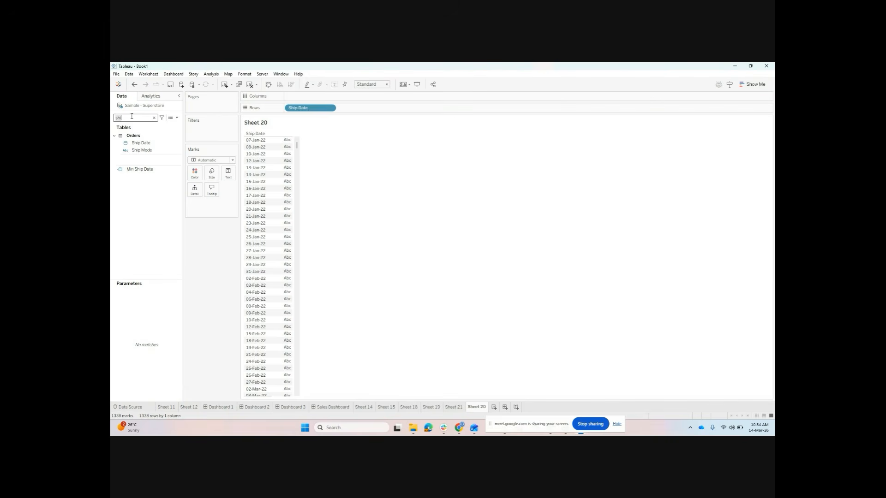
key(BackSpace)
key(BackSpace)
key(BackSpace)
text(min)
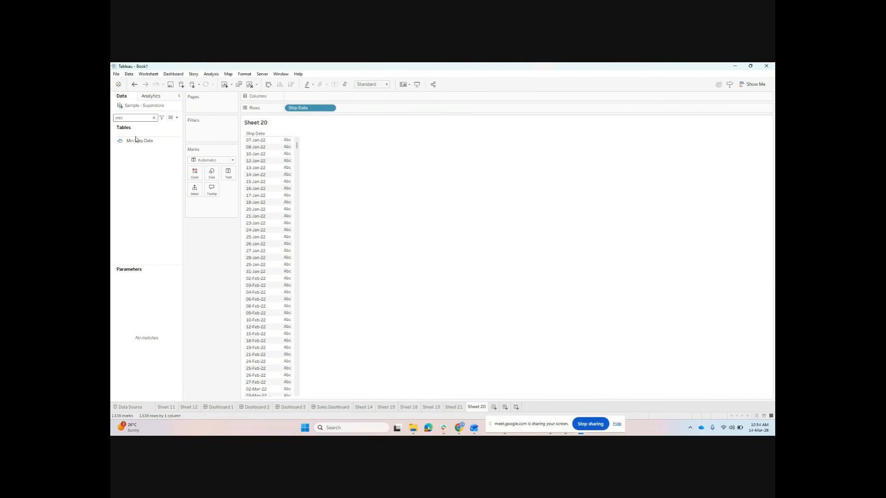
drag(135, 141, 415, 109)
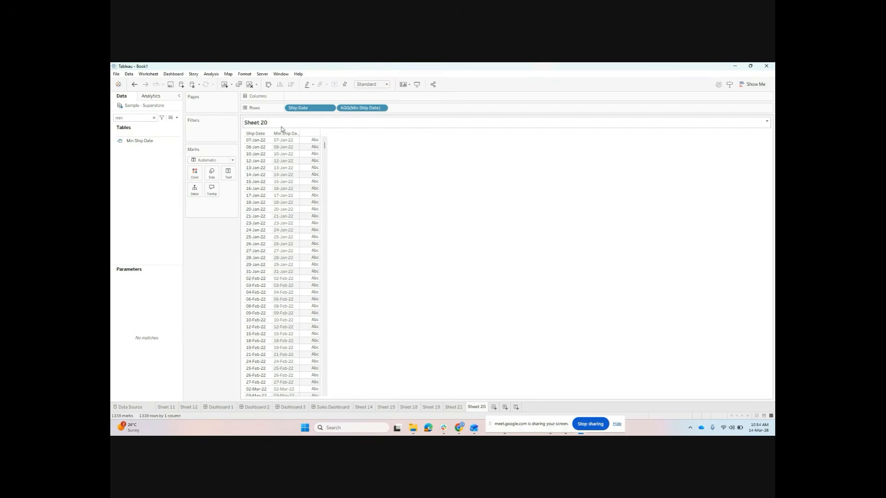
drag(304, 107, 288, 78)
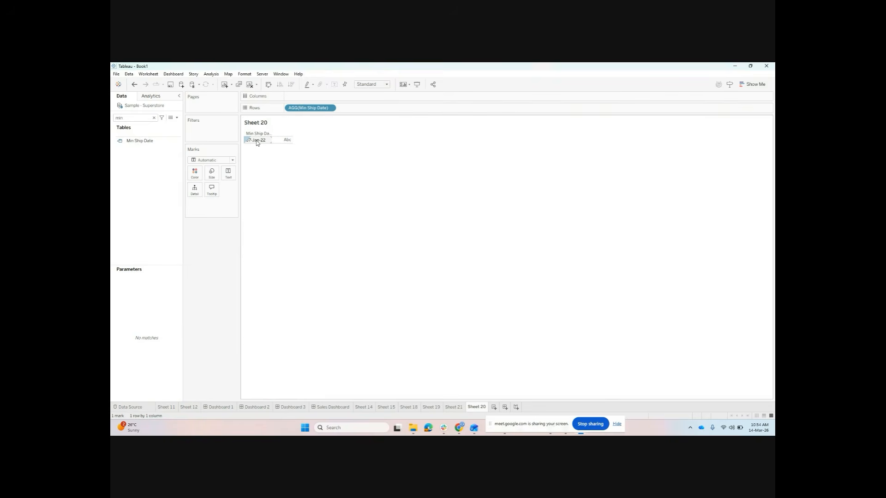
- Open the Min Ship Date calculation for editing, review the MIN function's description, and close the editor
click(140, 141)
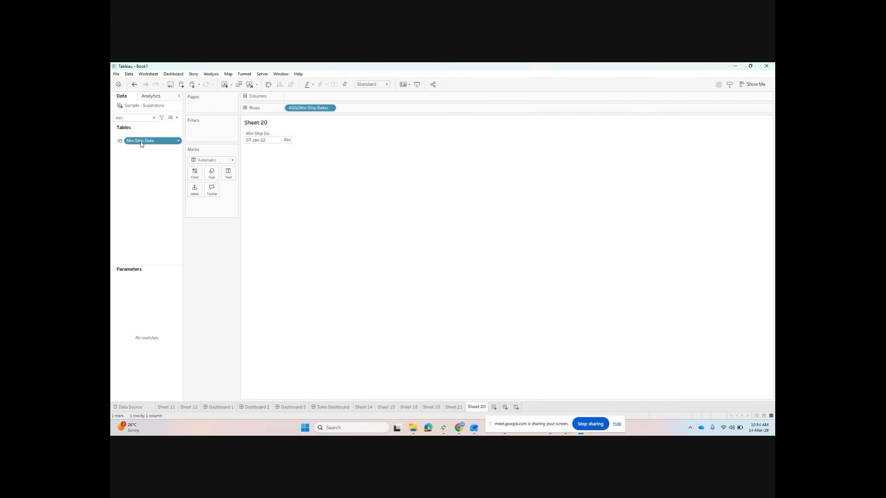
right_click(141, 141)
click(157, 183)
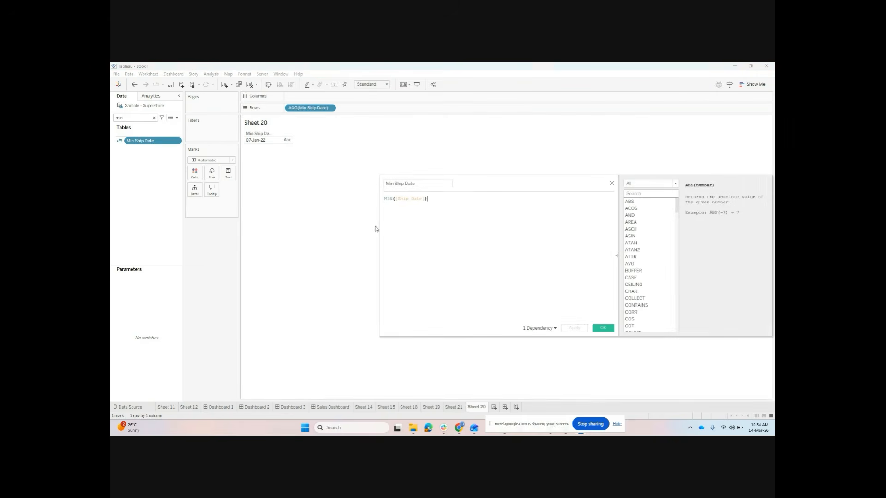
double_click(388, 199)
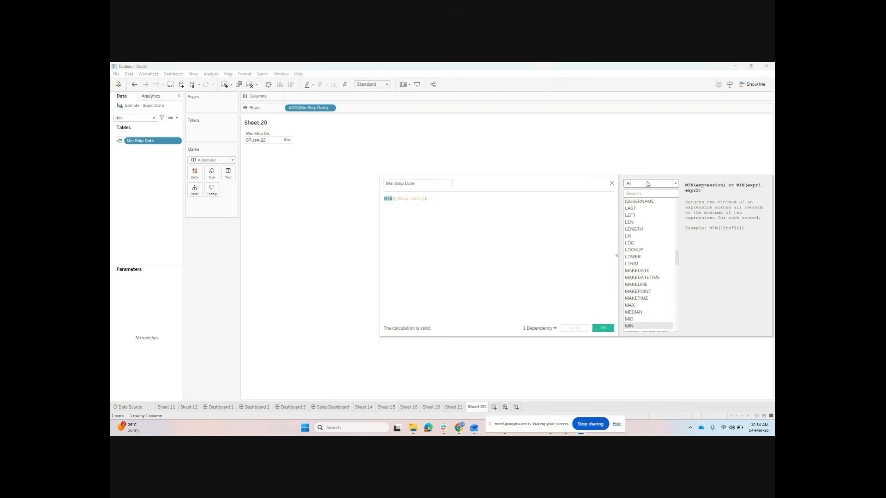
scroll(639, 273, down, 1)
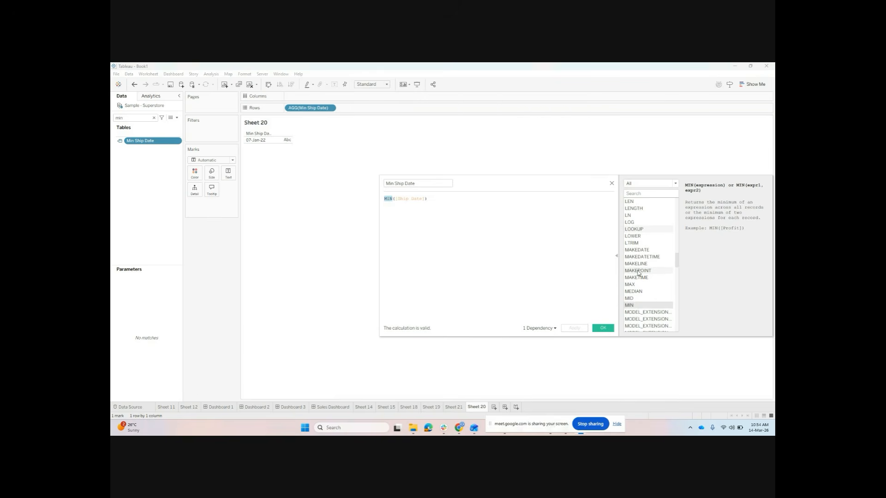
scroll(664, 287, down, 2)
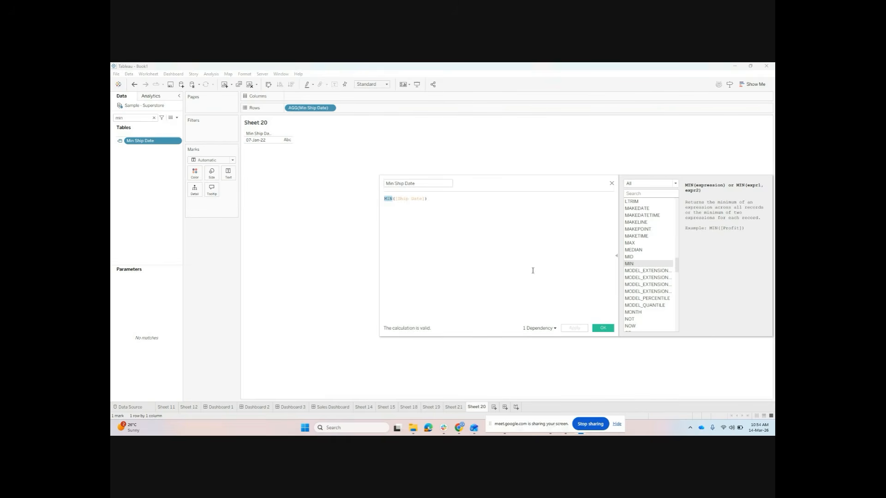
click(611, 184)
- Clear Sheet 20, search the fields for "cus", and add Customer Name to the rows with all members
click(249, 84)
click(145, 119)
key(BackSpace)
key(BackSpace)
key(BackSpace)
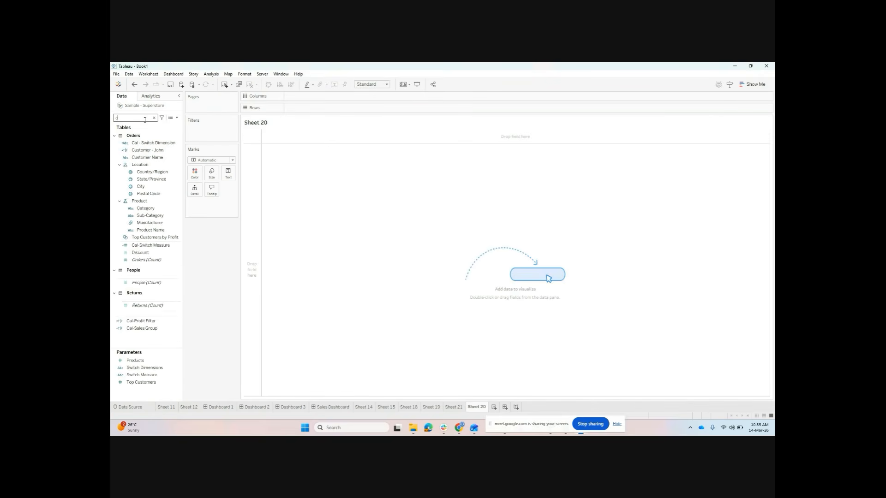
text(cus)
drag(147, 150, 323, 107)
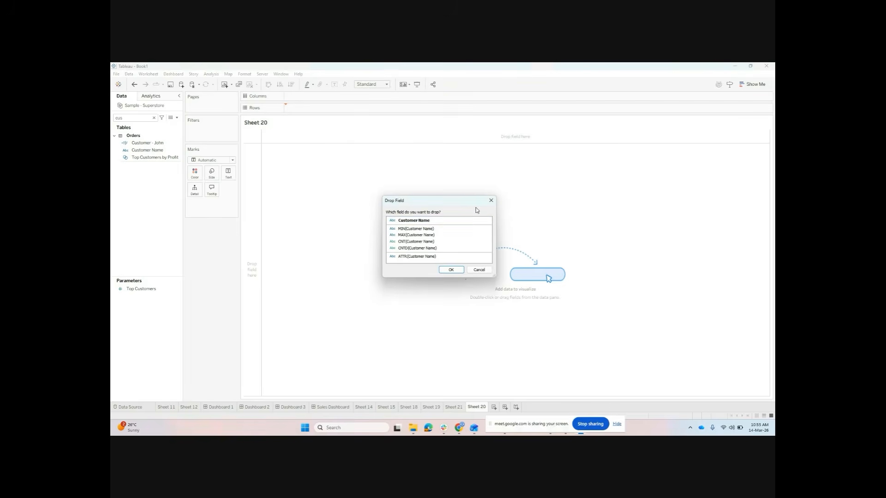
click(456, 220)
click(451, 269)
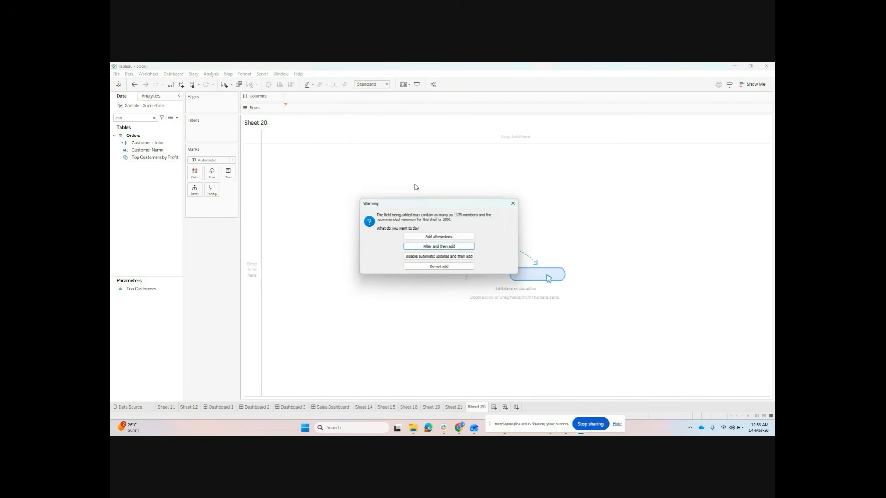
click(441, 237)
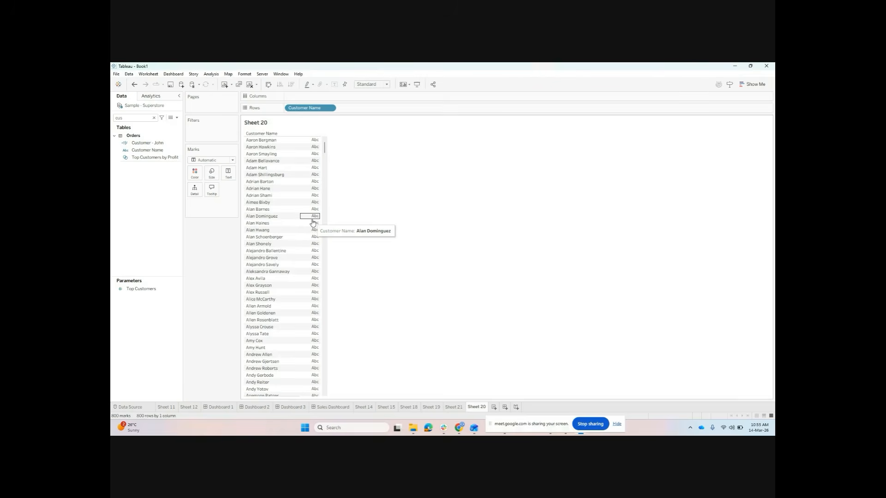
- Search the fields for "min", add Min Ship Date to the rows after Customer Name, and clear the field search
click(144, 116)
text(cus)
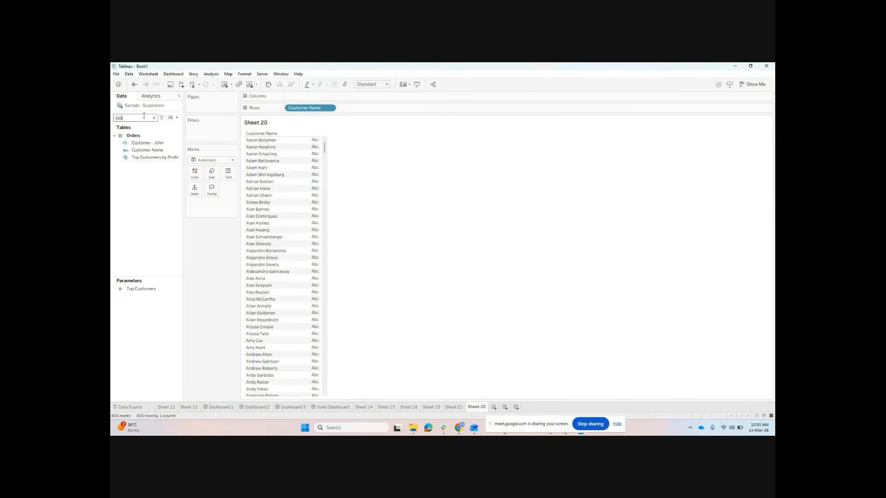
key(BackSpace)
key(BackSpace)
key(BackSpace)
text(min)
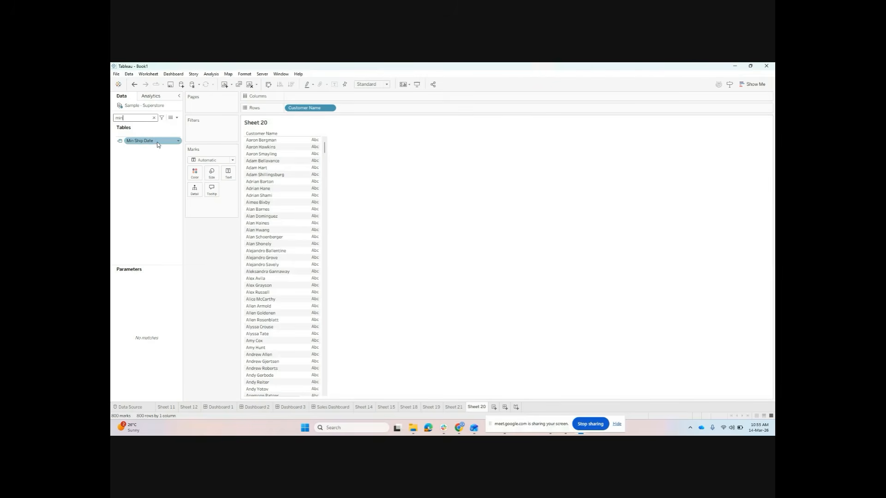
mouse_move(157, 145)
mouse_down()
mouse_move(297, 105)
mouse_move(397, 112)
mouse_up()
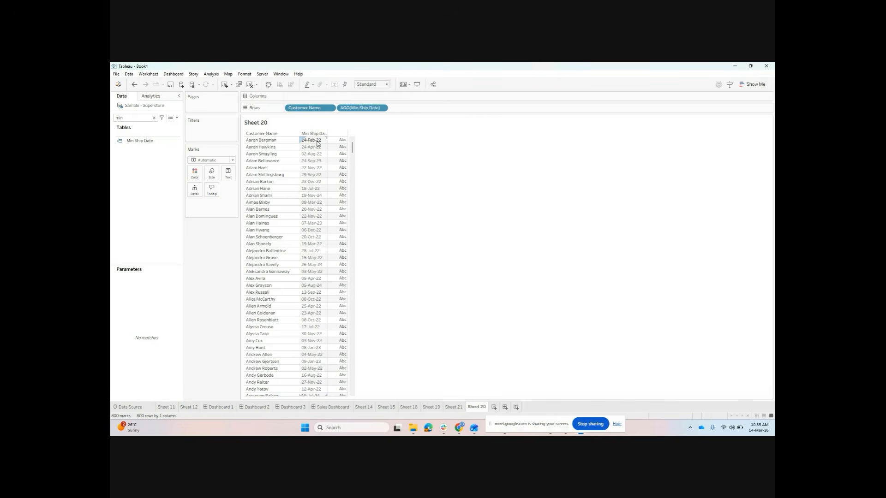
click(475, 257)
click(154, 118)
click(153, 118)
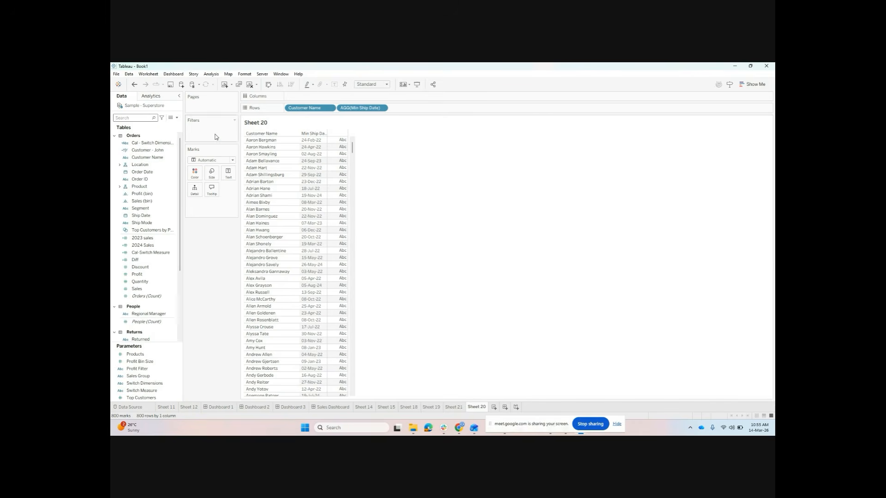
- Start a new calculated field and browse the function list down to the COUNT and COUNTD functions
click(177, 118)
click(173, 123)
scroll(648, 256, down, 2)
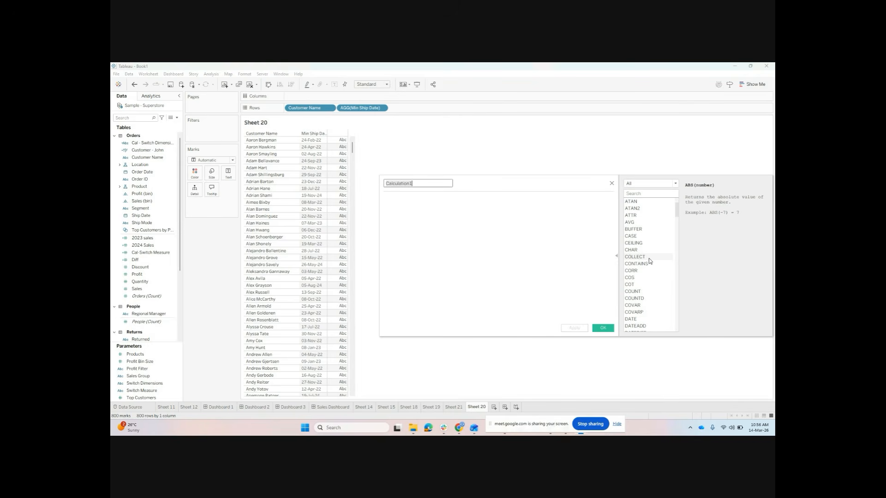
scroll(643, 258, down, 1)
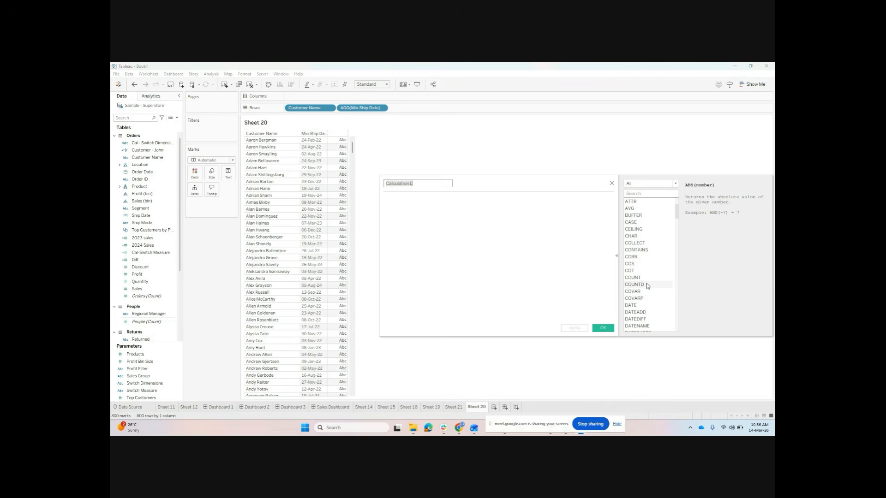
- Clear Sheet 20 and close the open calculation editor, replacing it with a fresh blank calculated field
click(249, 85)
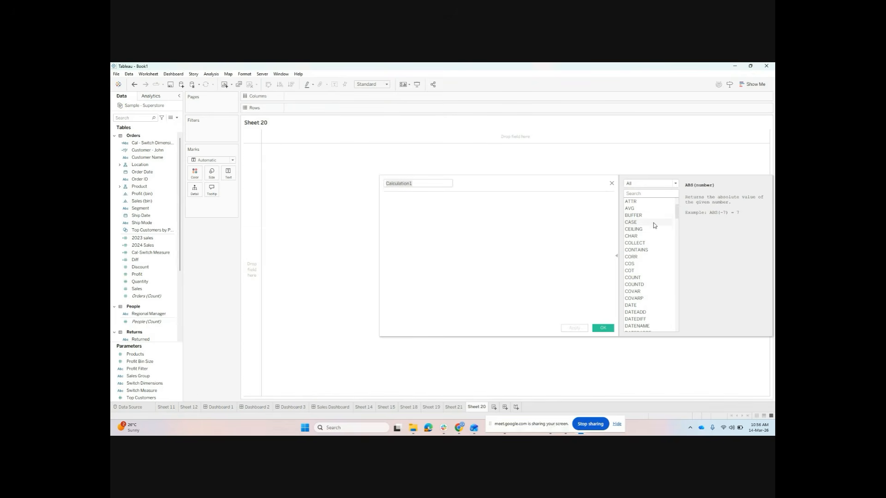
click(610, 183)
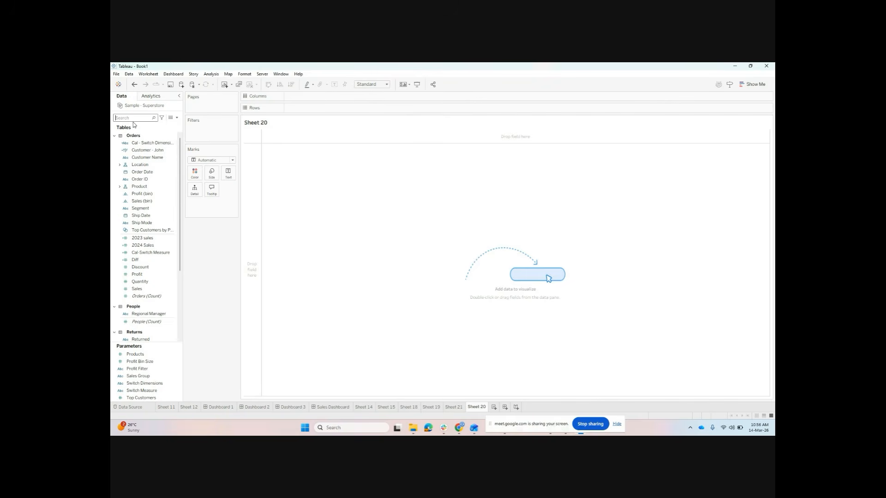
click(177, 118)
click(174, 126)
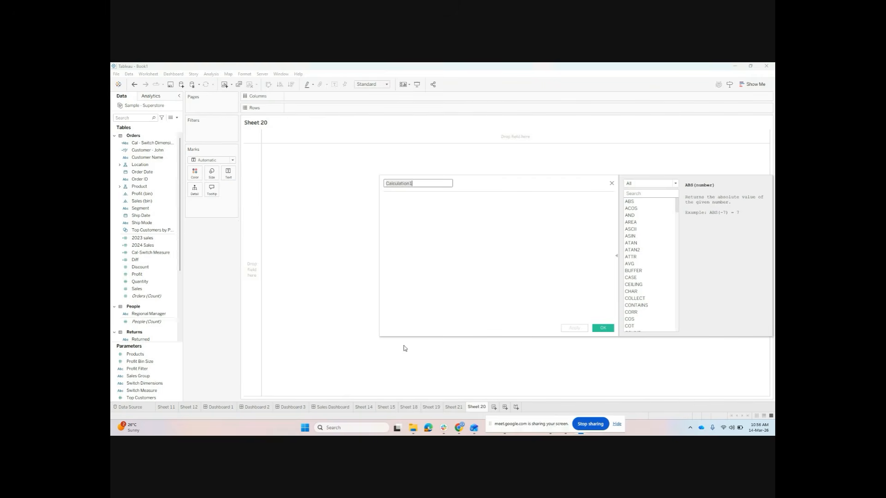
- Switch to the Booking Targets workbook in Excel and add a blank worksheet
drag(536, 421, 612, 366)
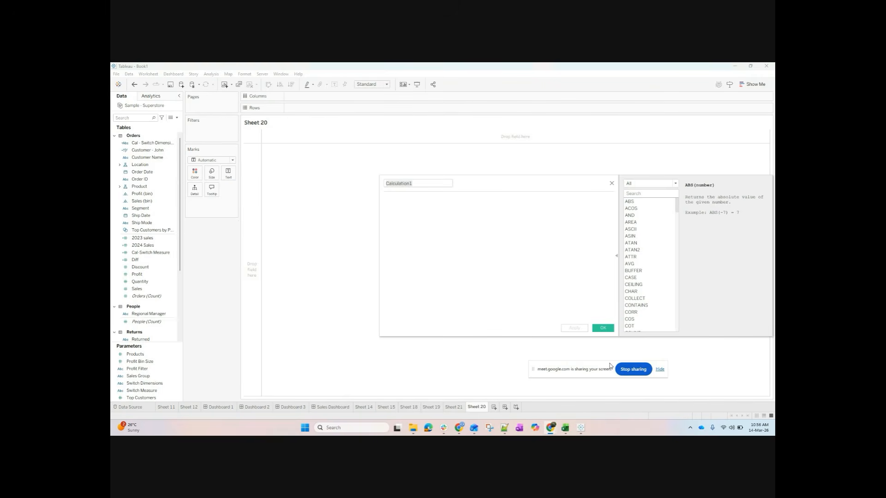
mouse_move(565, 431)
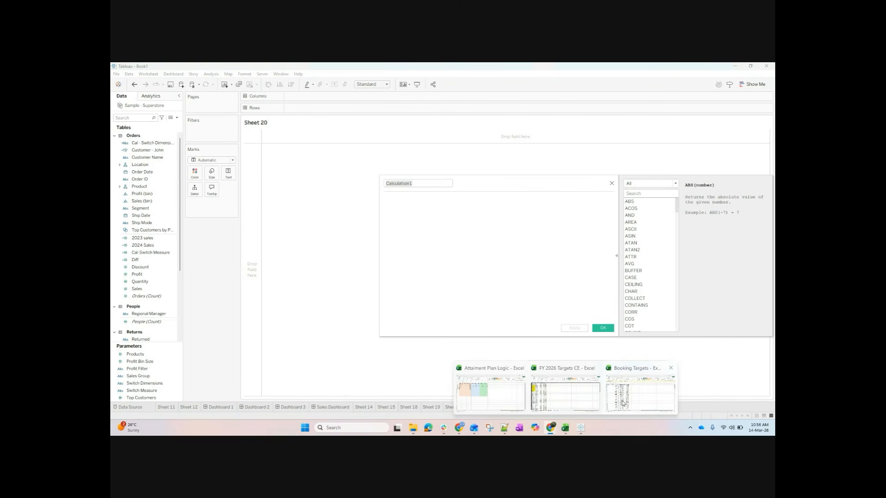
click(640, 392)
click(376, 406)
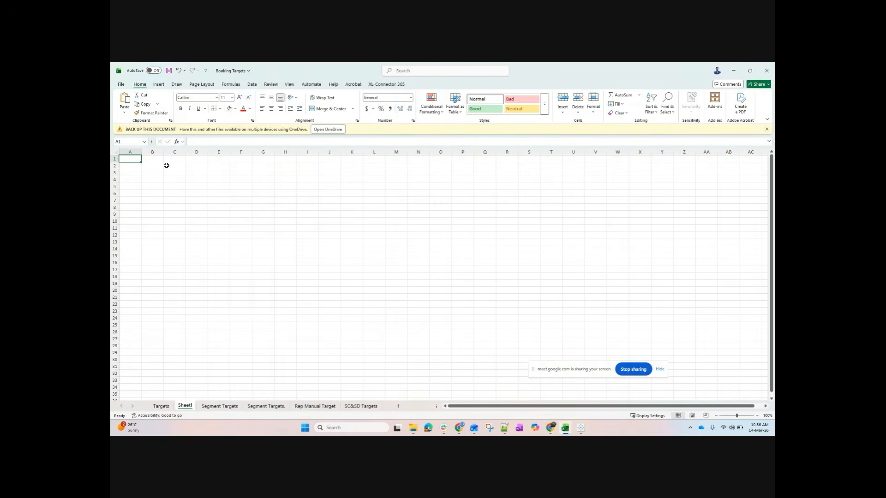
- Fill cells A1 to A4 with sample first names, using the same name in A1 and A2
text(Prashant)
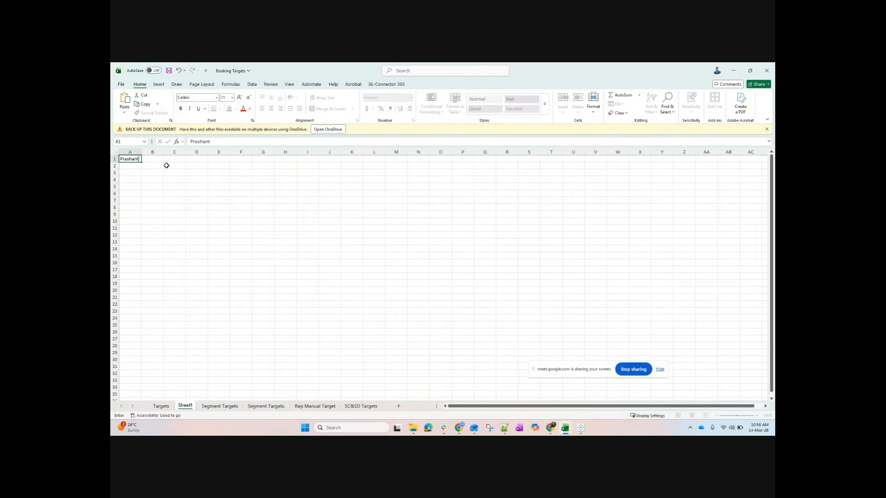
click(123, 164)
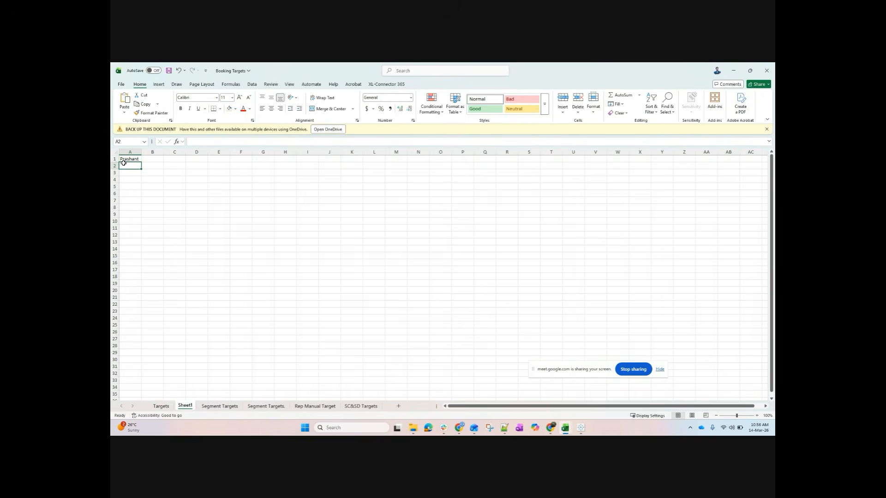
text(Prashant)
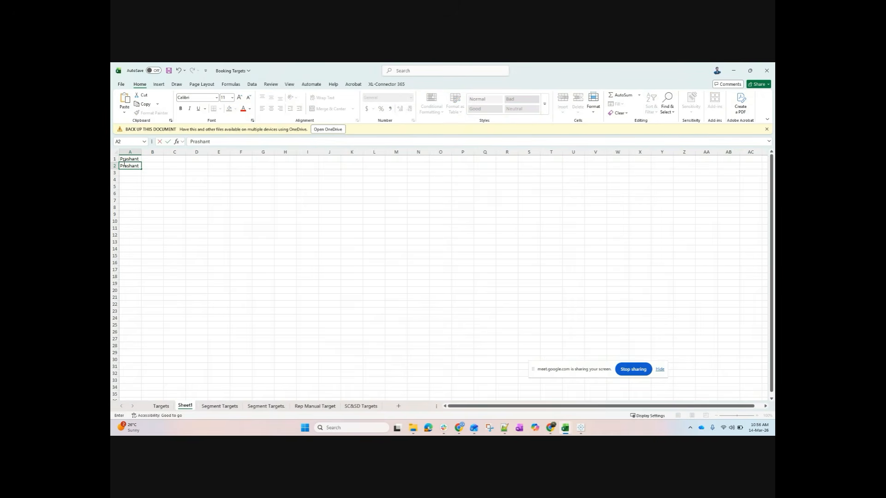
click(126, 172)
text(Dhiraj)
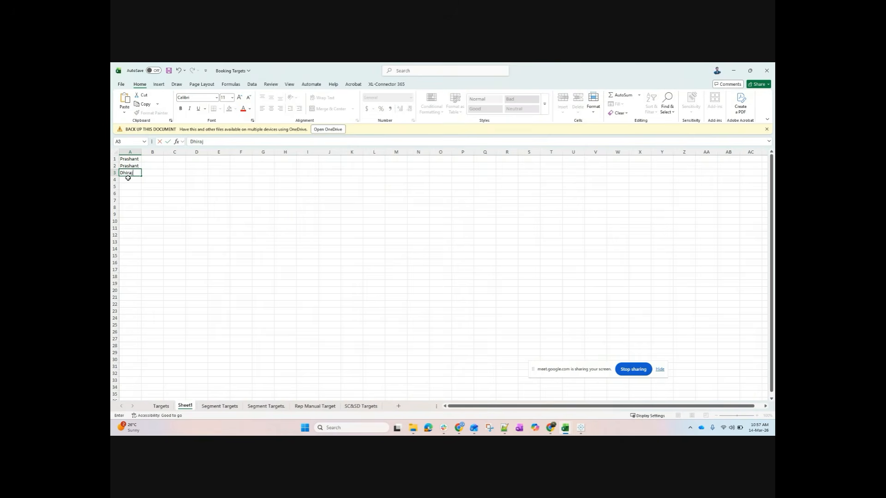
click(128, 179)
text(Virat)
- Continue the list in cells A5 to A7 with sample first names, using the same name in A6 and A7
click(133, 185)
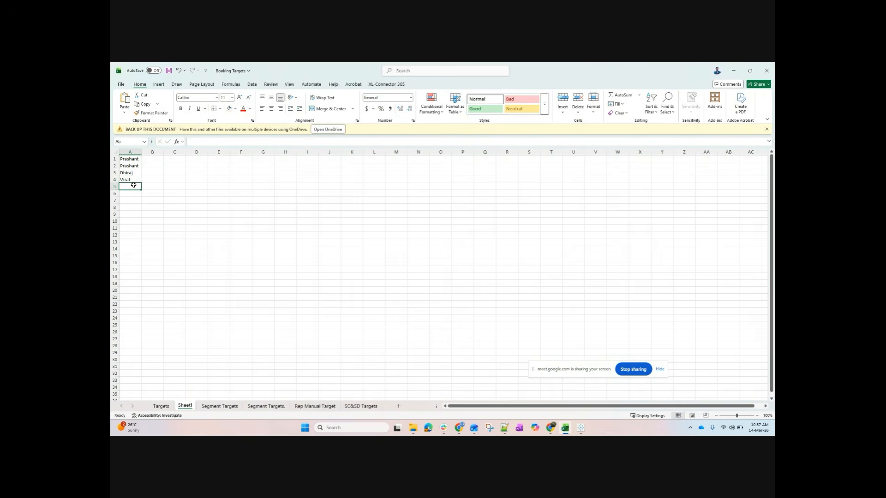
text(Sac)
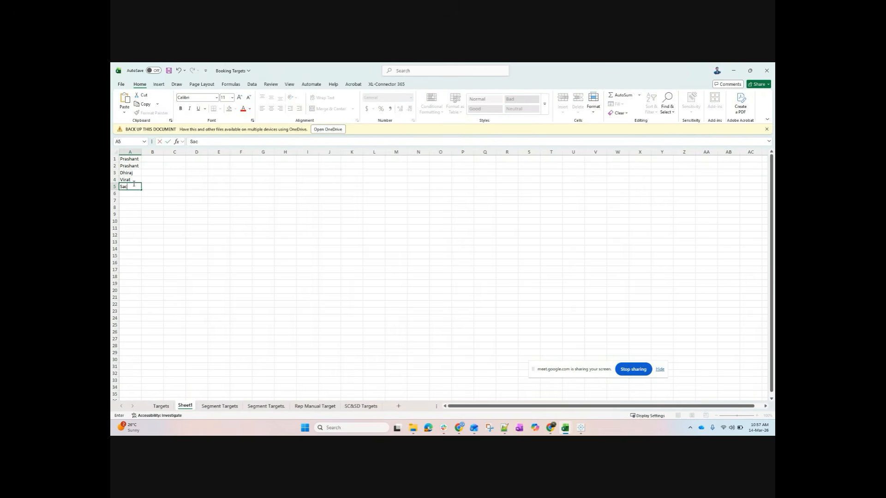
text(hin)
click(136, 194)
text(R)
key(BackSpace)
click(135, 200)
text(Gita)
click(164, 250)
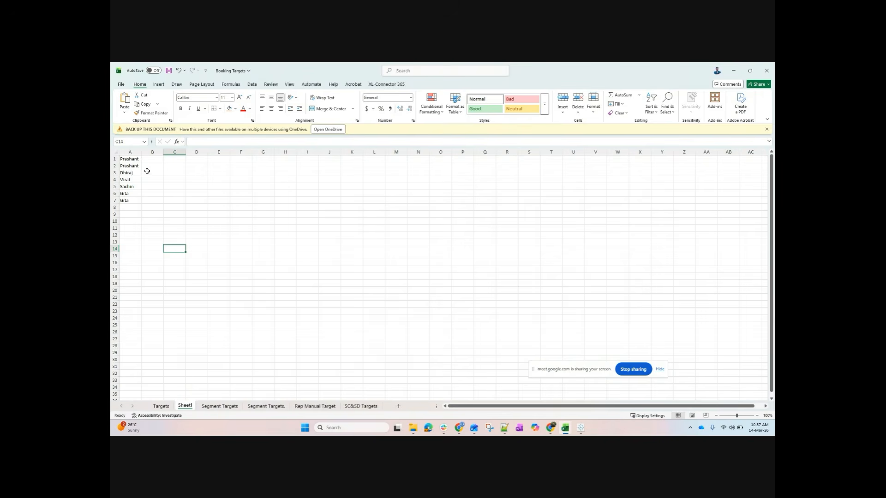
- Select the names in A1:A7, check their count among the selection statistics, and clear the selection
drag(136, 160, 131, 202)
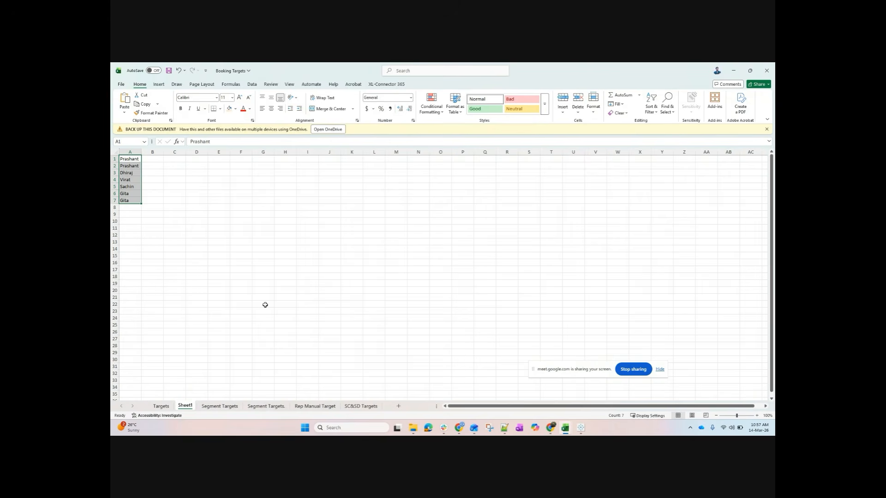
right_click(619, 417)
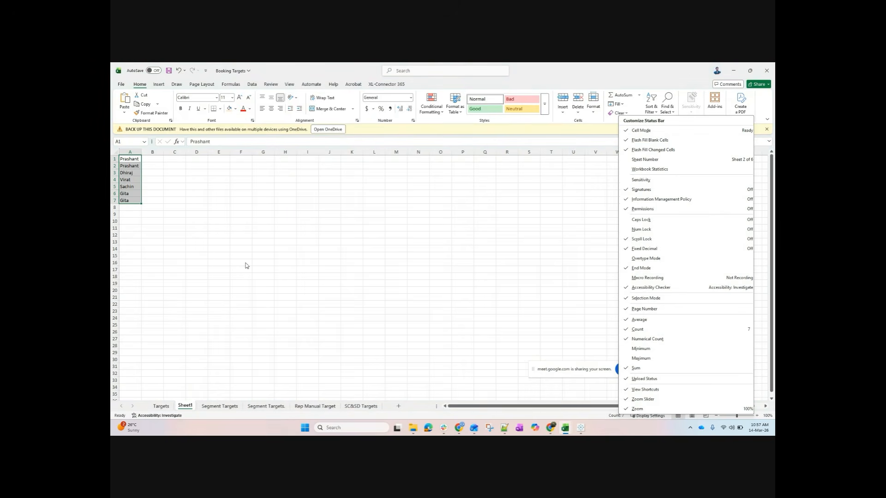
click(224, 249)
click(376, 235)
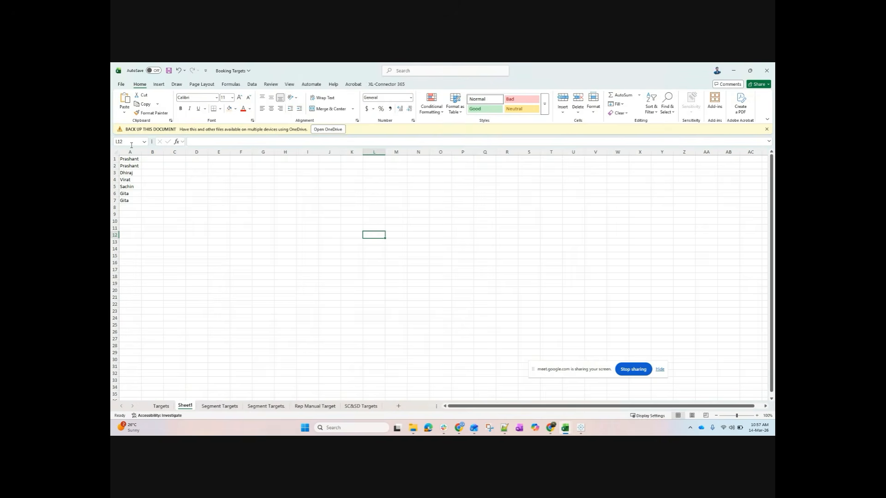
- Examine the repeated and unique names in column A of the worksheet, comparing the list cell by cell
drag(133, 159, 135, 165)
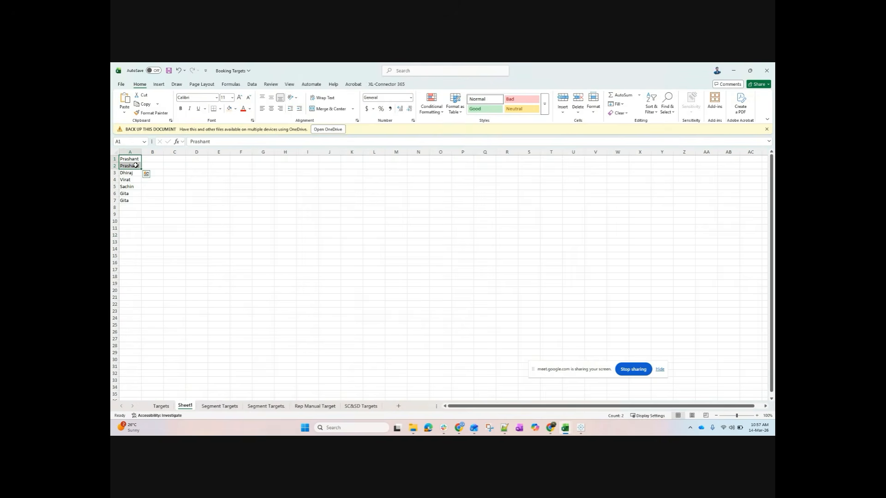
click(133, 173)
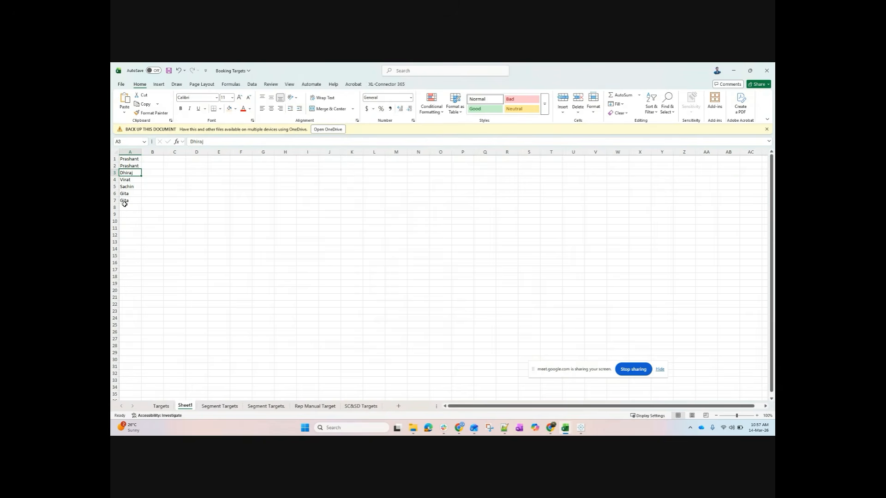
drag(129, 158, 174, 213)
click(130, 173)
click(131, 180)
click(130, 187)
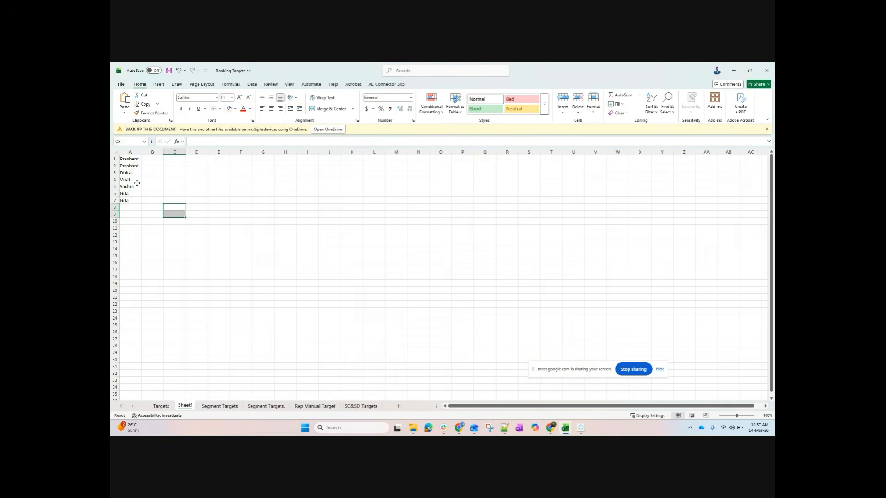
click(135, 159)
mouse_move(135, 158)
mouse_down()
mouse_move(140, 202)
mouse_move(154, 201)
mouse_move(152, 158)
mouse_up()
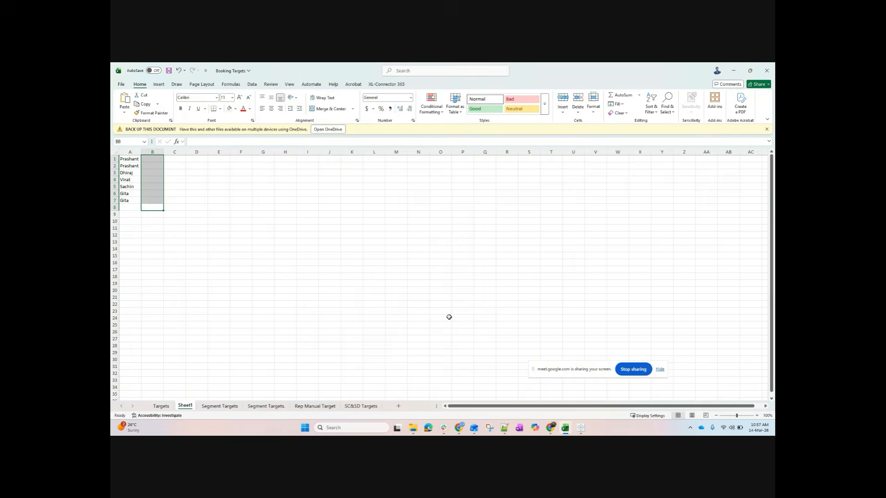
- Switch to Tableau and read the COUNTD function's description in the calculation editor, comparing it with the Excel name list
key(alt+Tab)
key(alt+Tab)
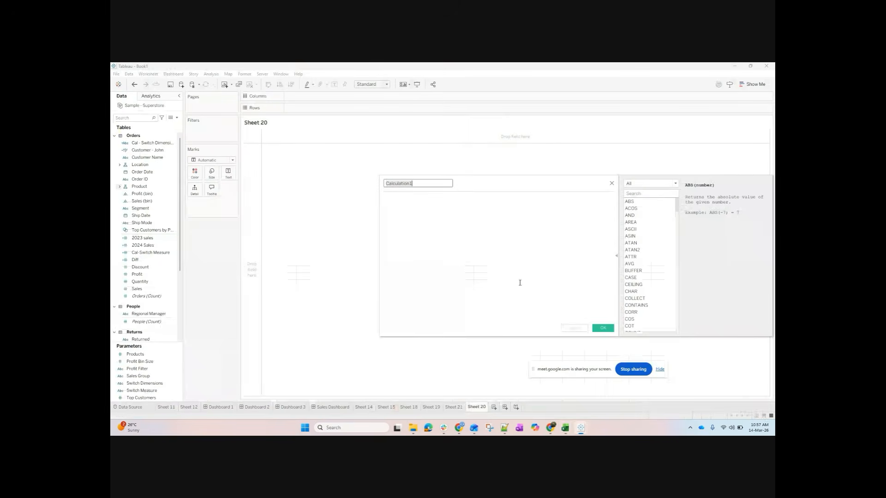
scroll(645, 306, down, 1)
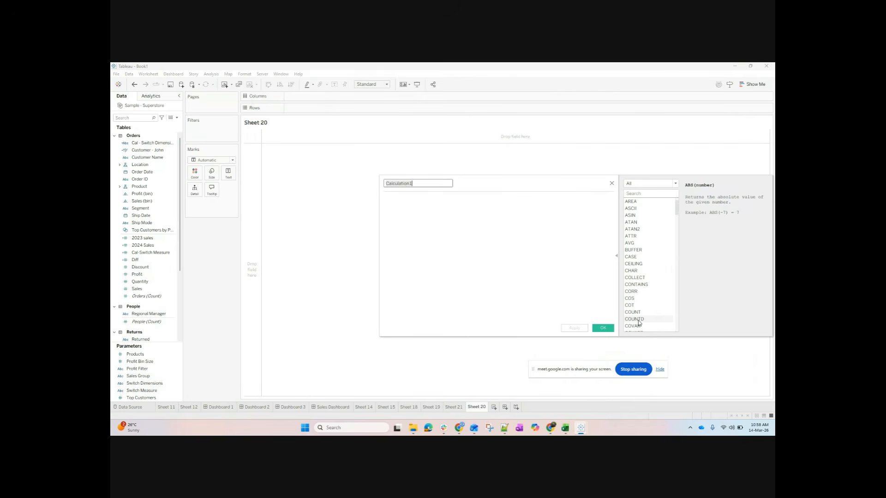
click(639, 319)
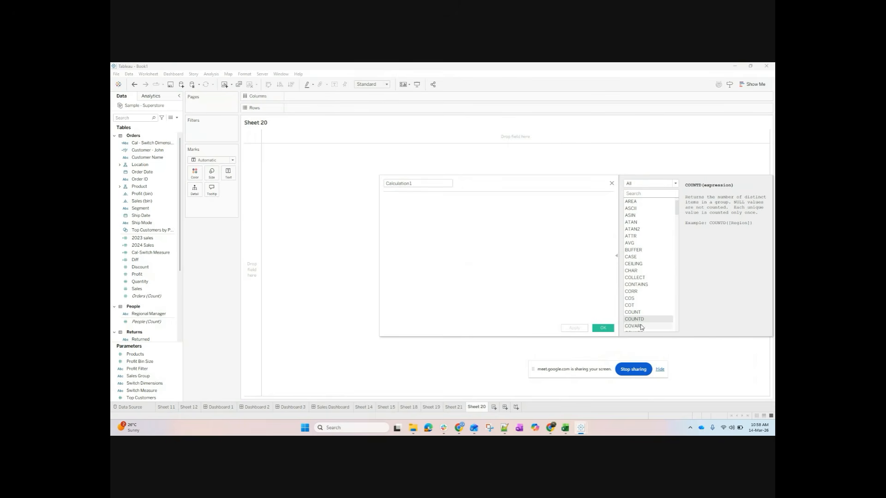
key(alt+Tab)
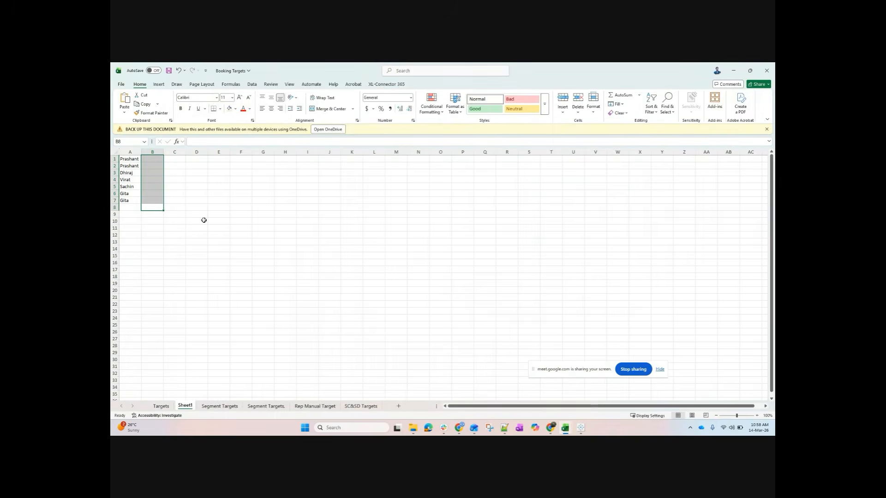
key(alt+Tab)
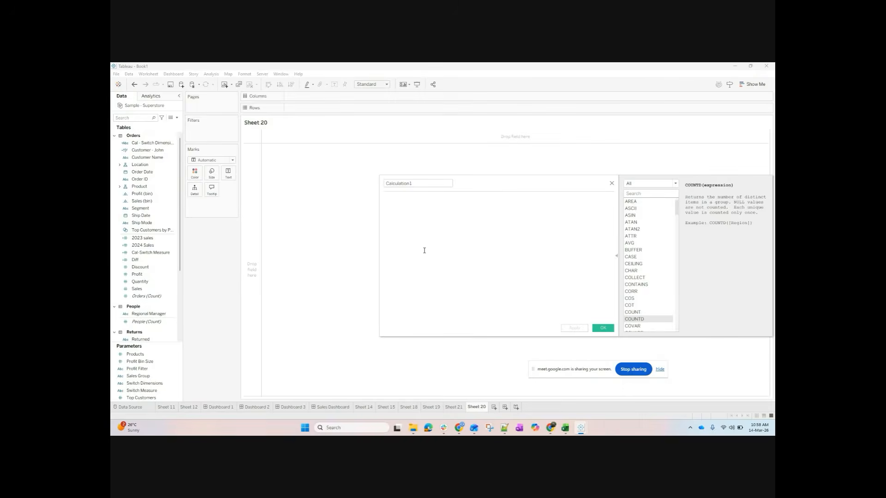
key(alt+Tab)
key(alt+Tab)
- Enter the formula COUNTD([Customer Name]) in the new calculated field
text(coun)
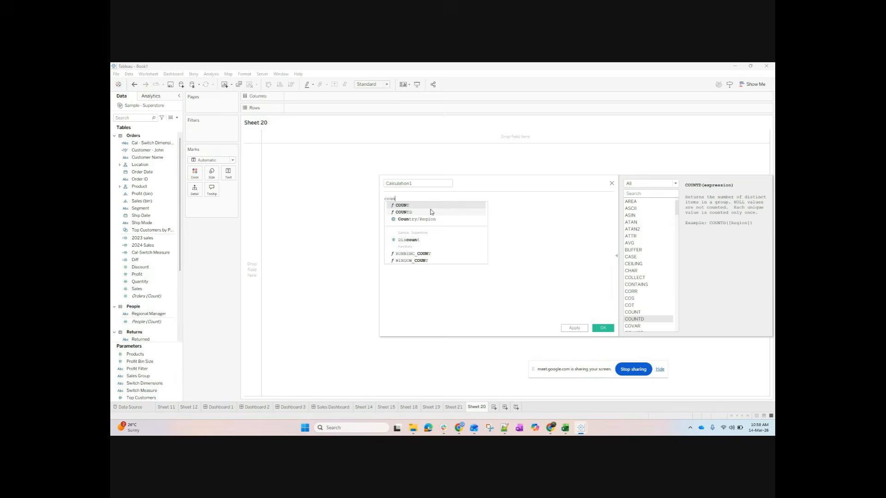
click(432, 212)
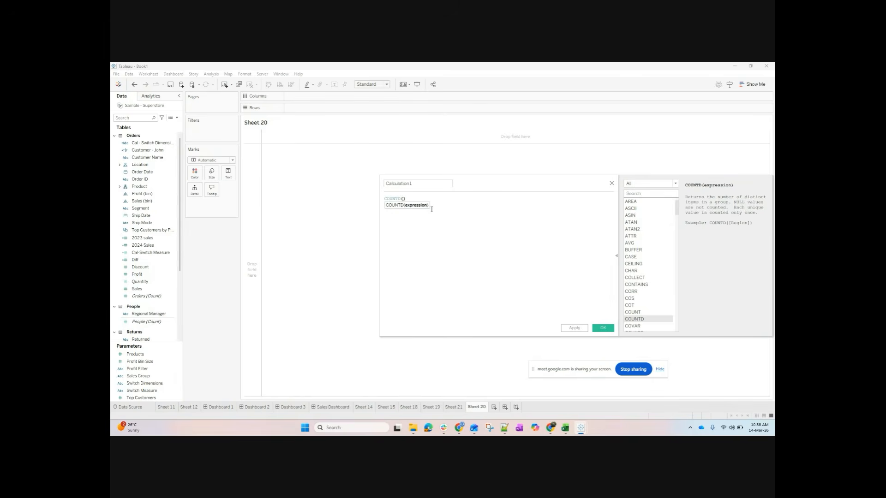
text(cus)
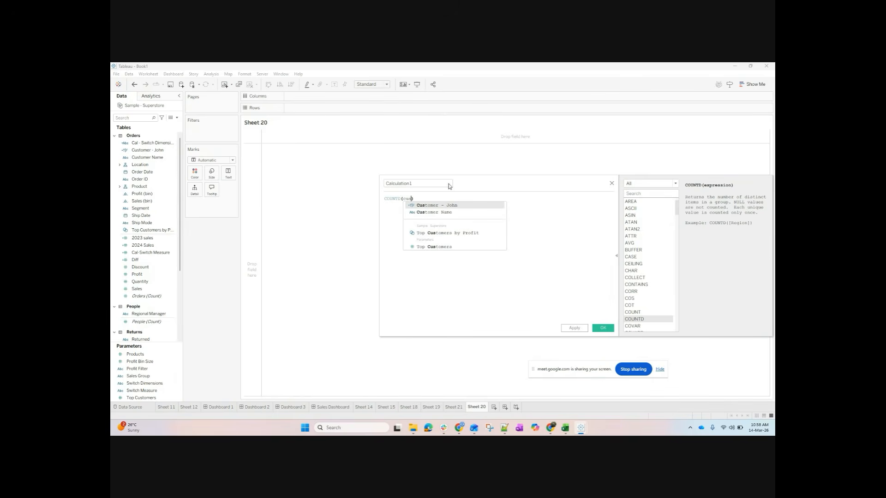
click(447, 212)
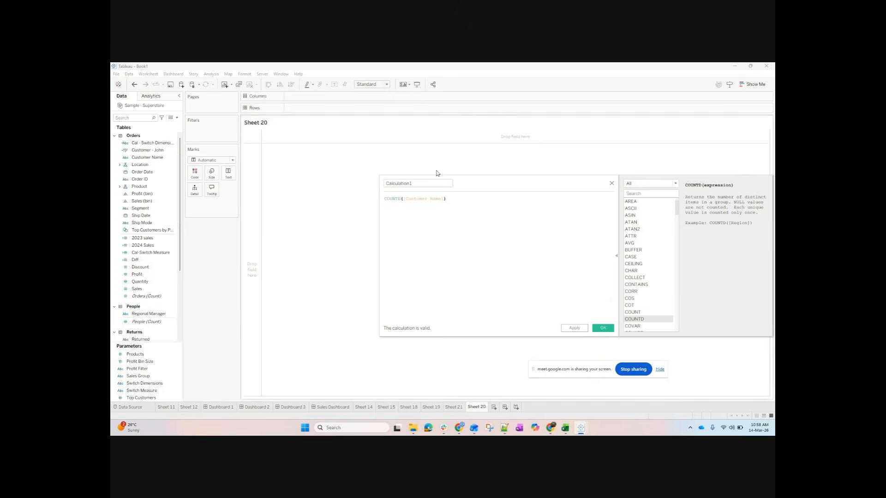
- Name the calculated field "# Customer" and save it
click(430, 184)
double_click(429, 184)
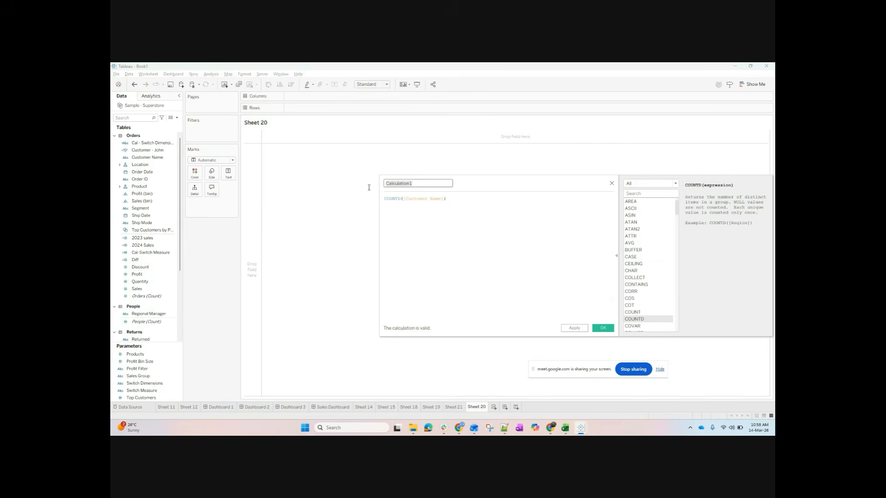
text(# Cu)
text(stomer)
click(458, 232)
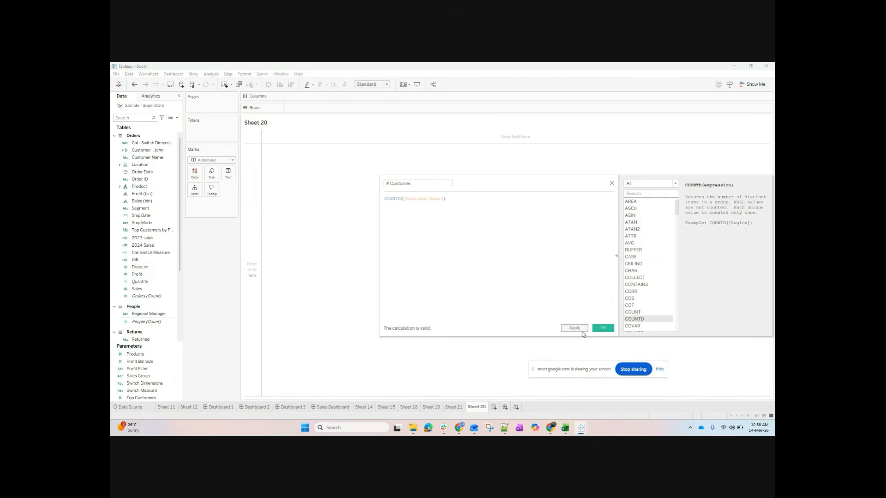
click(602, 328)
- Show # Customer as text on Sheet 20 and break it down by Region in rows
drag(140, 336, 228, 174)
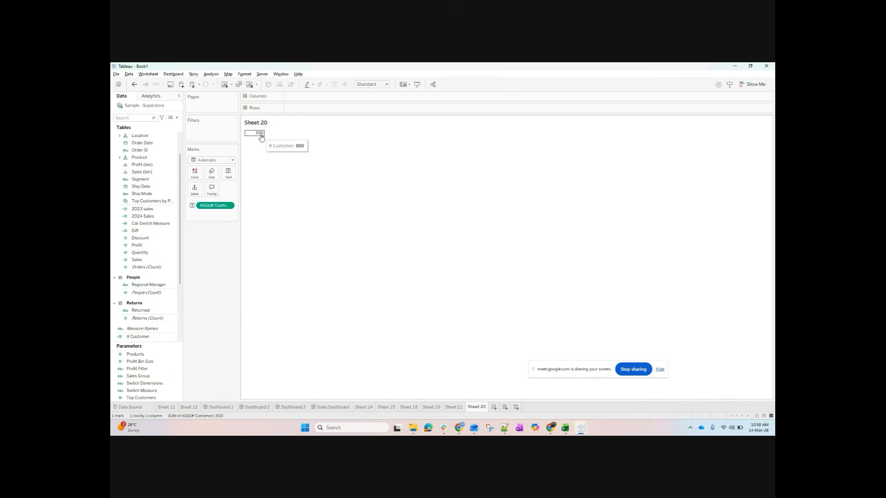
click(134, 118)
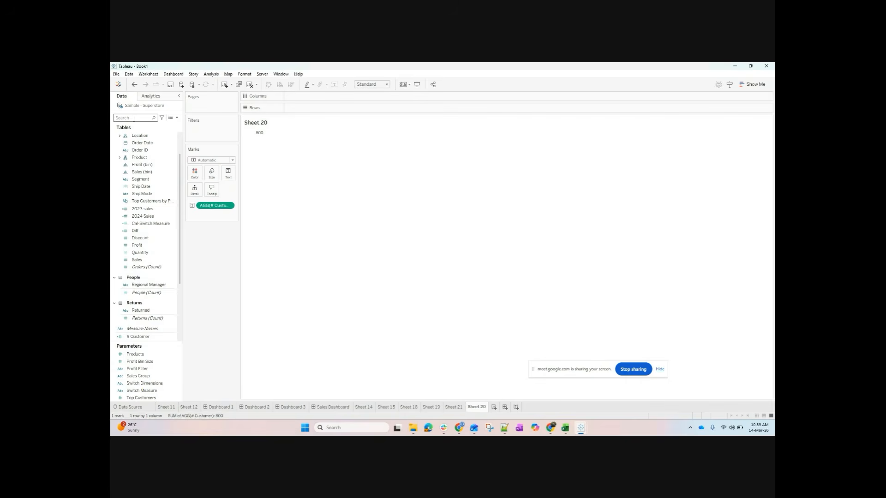
text(eg)
key(BackSpace)
key(BackSpace)
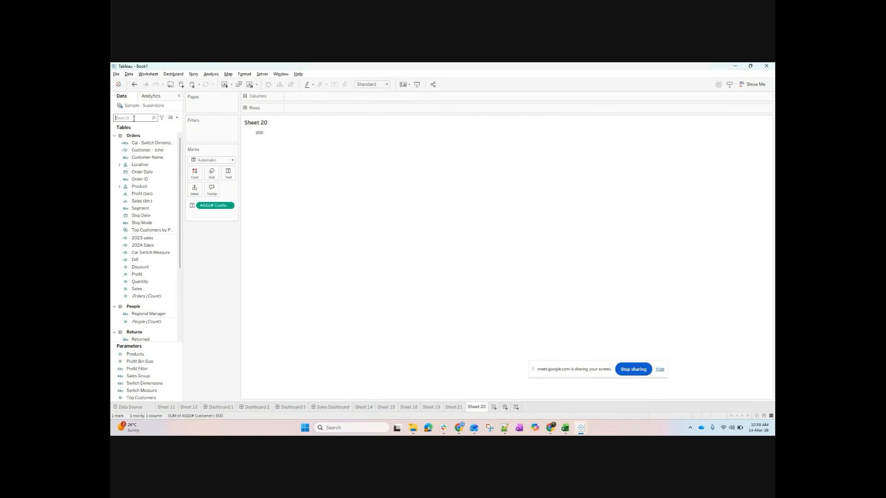
text(reg)
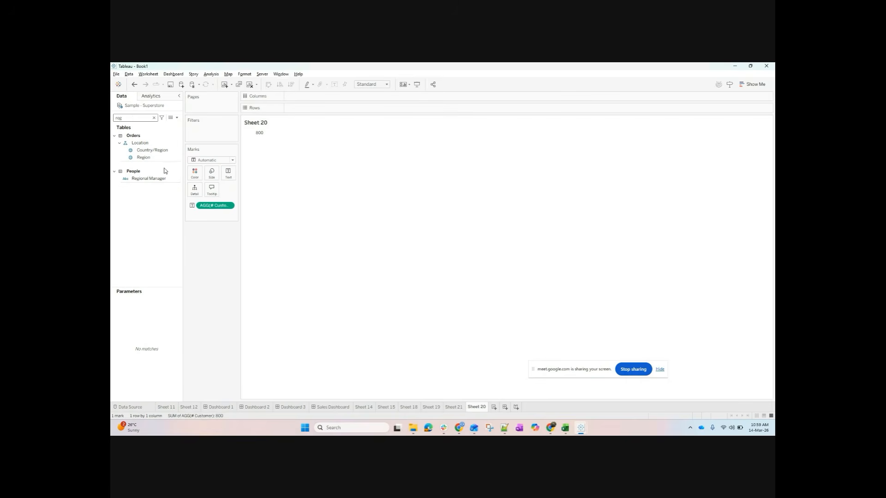
drag(144, 157, 314, 108)
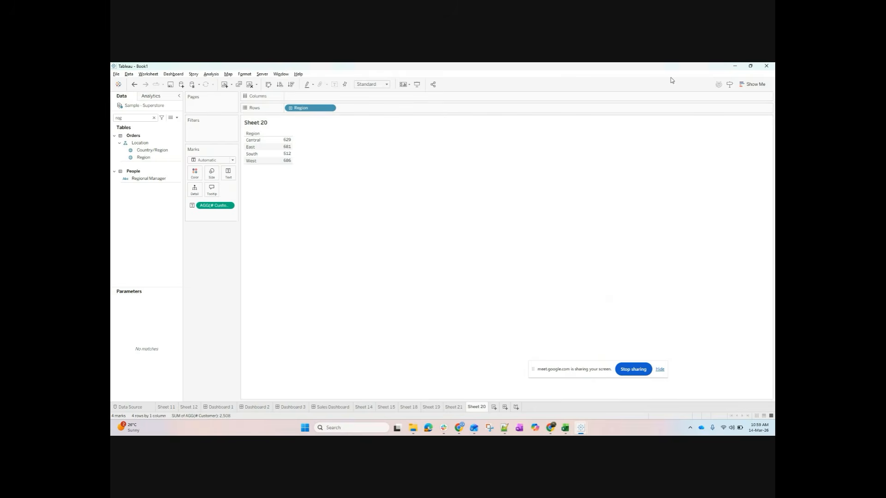
- Convert the region table into a horizontal bar chart and fit it to Entire View
click(753, 84)
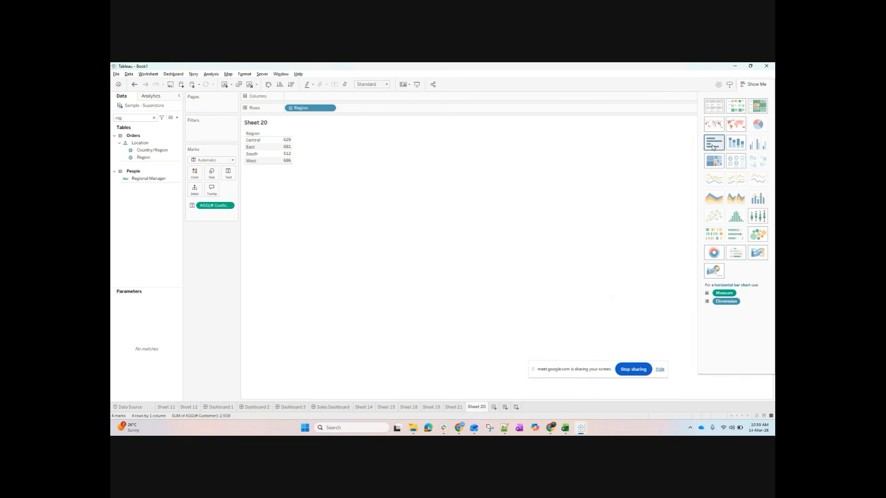
click(713, 147)
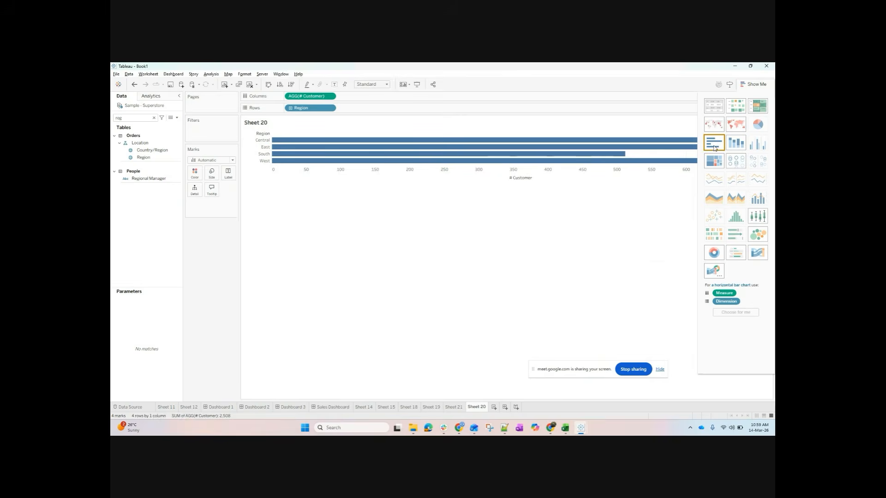
click(376, 85)
click(376, 93)
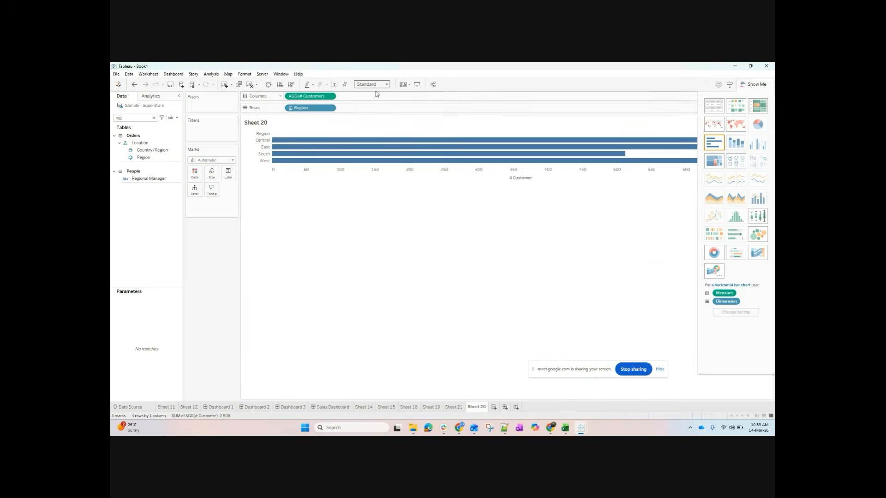
click(376, 84)
click(367, 112)
click(753, 84)
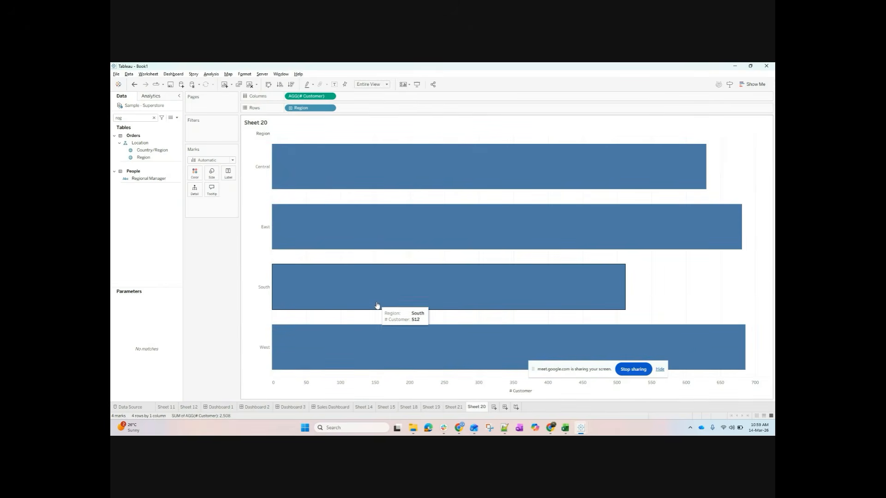
- Show mark labels on the region bars and clear the field search
click(335, 84)
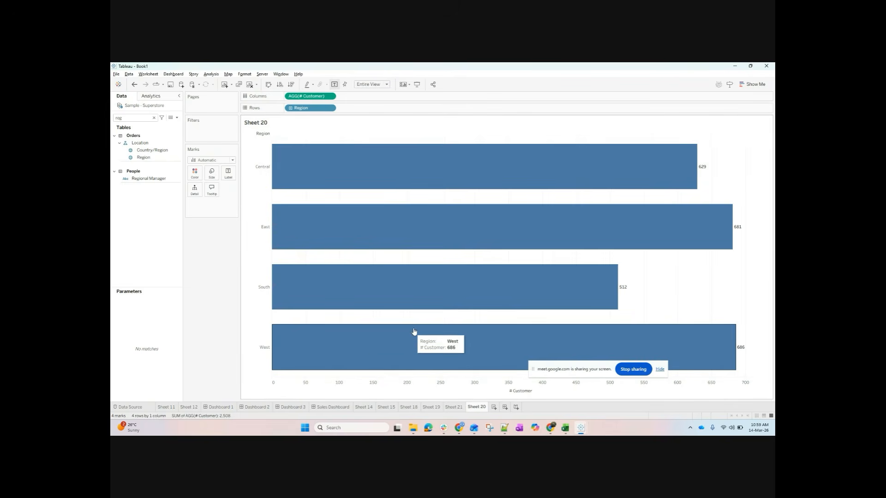
click(154, 118)
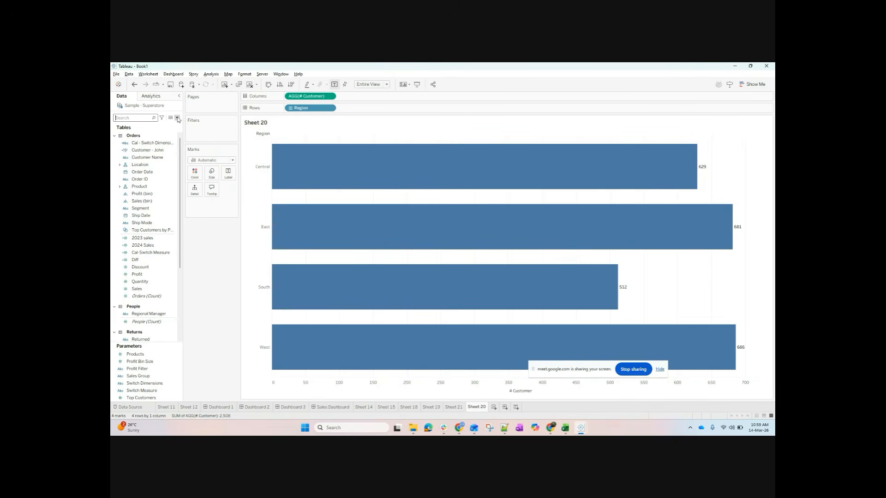
click(177, 119)
click(176, 124)
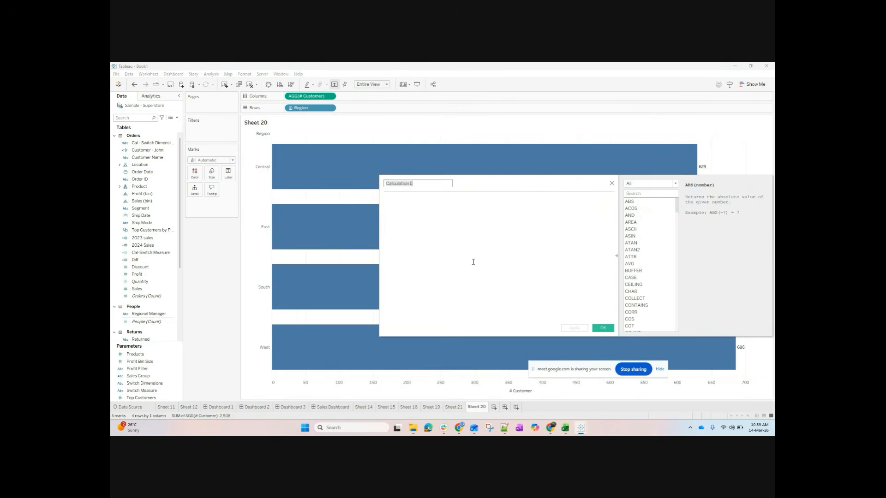
click(146, 121)
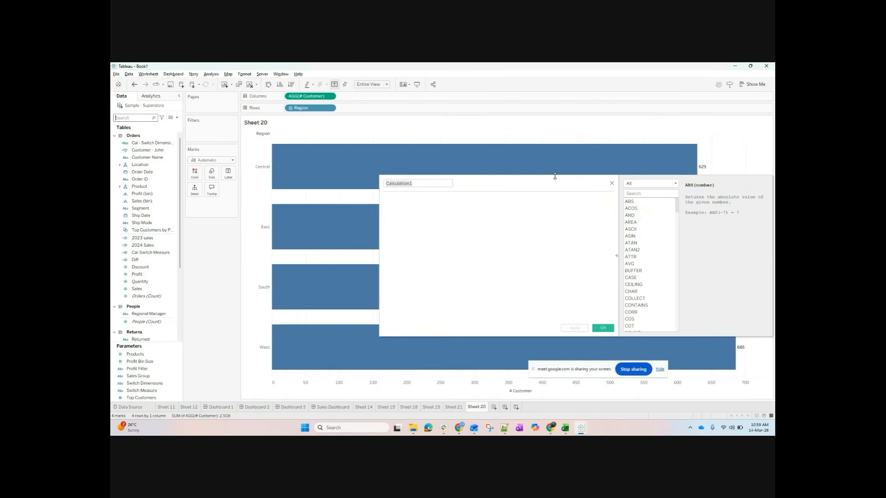
click(609, 184)
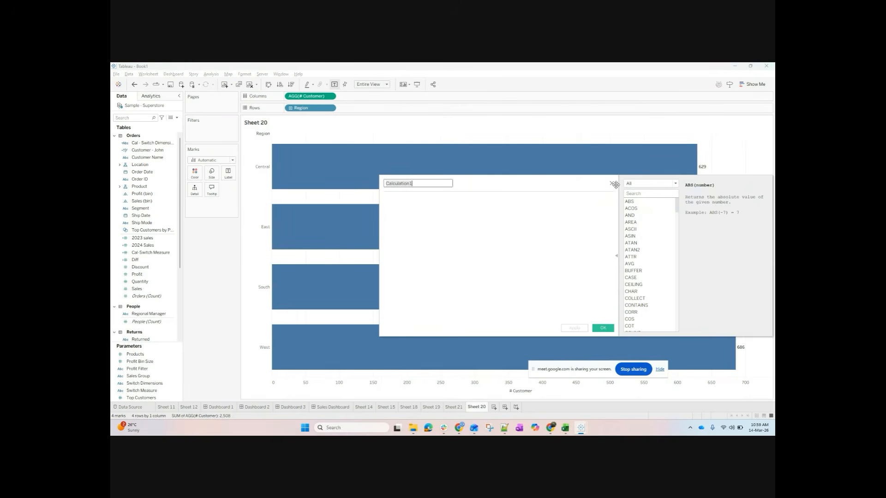
click(610, 183)
- Start a new calculated field and look through the full function list as far as the date functions
mouse_move(664, 236)
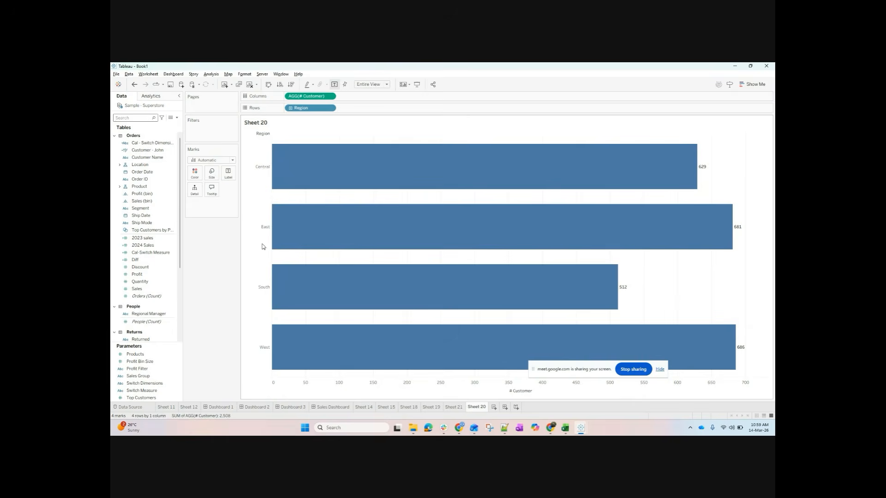
click(177, 118)
click(175, 125)
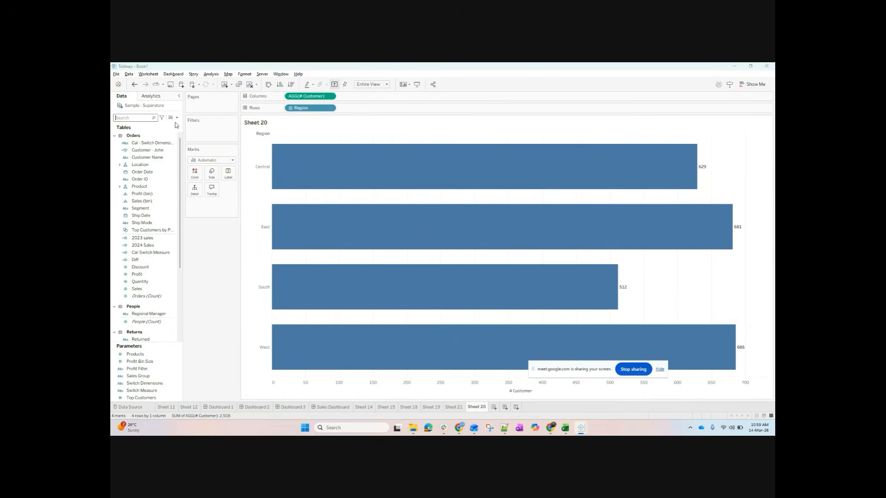
scroll(644, 288, down, 4)
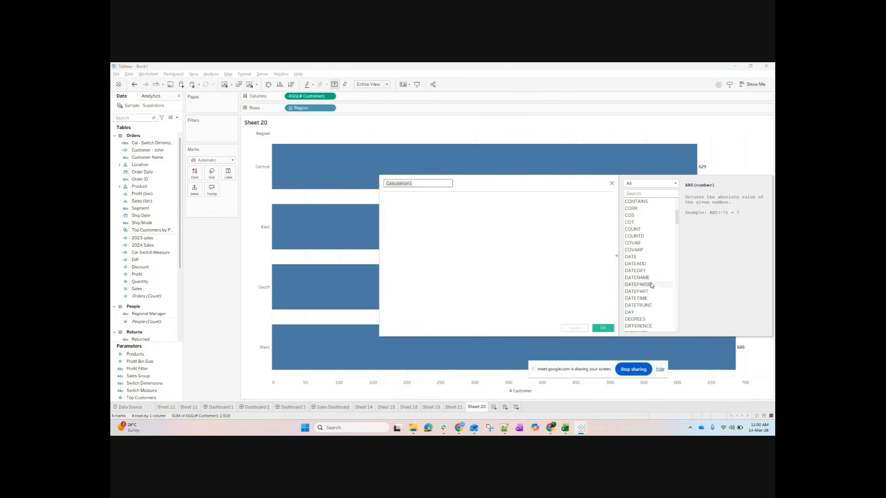
scroll(636, 289, down, 1)
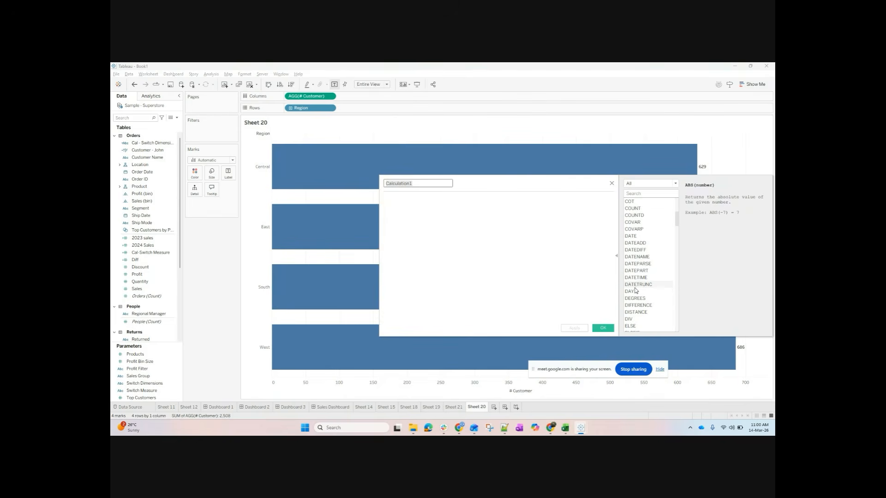
scroll(655, 304, down, 1)
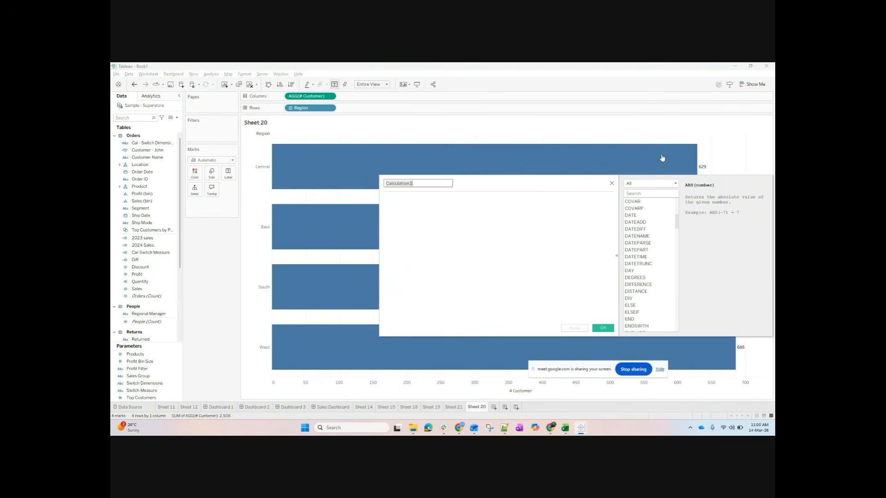
- Restrict the function list to Number and read the descriptions of SIN and ZN
click(657, 184)
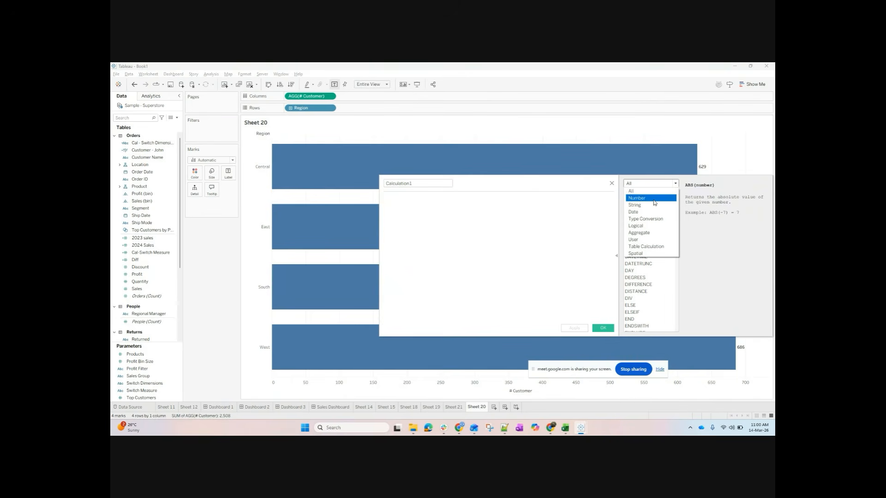
click(648, 198)
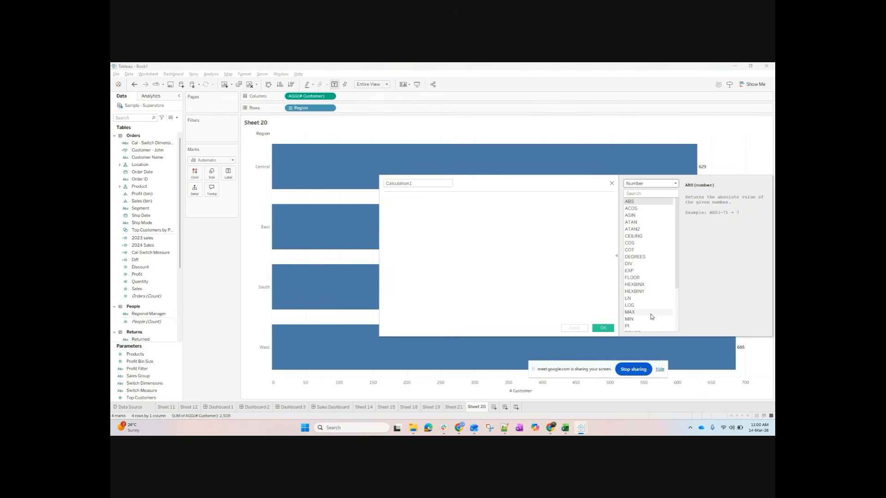
scroll(650, 295, down, 1)
scroll(647, 312, down, 1)
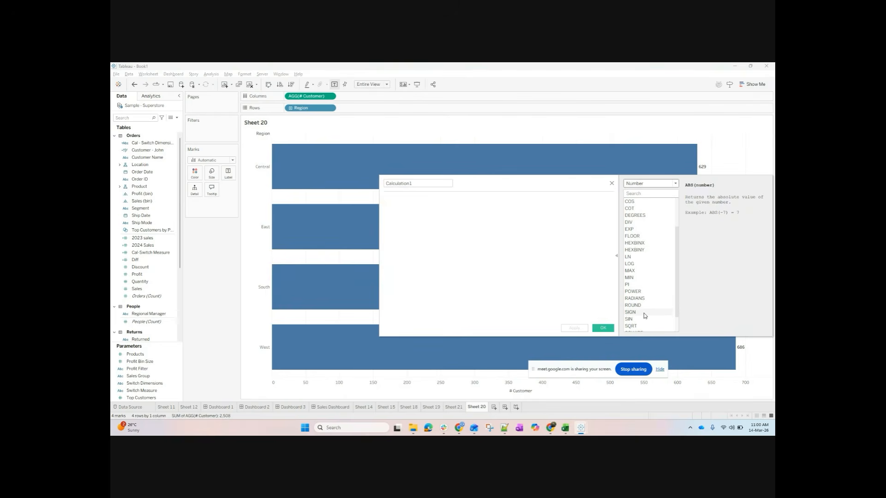
scroll(645, 315, down, 1)
click(644, 301)
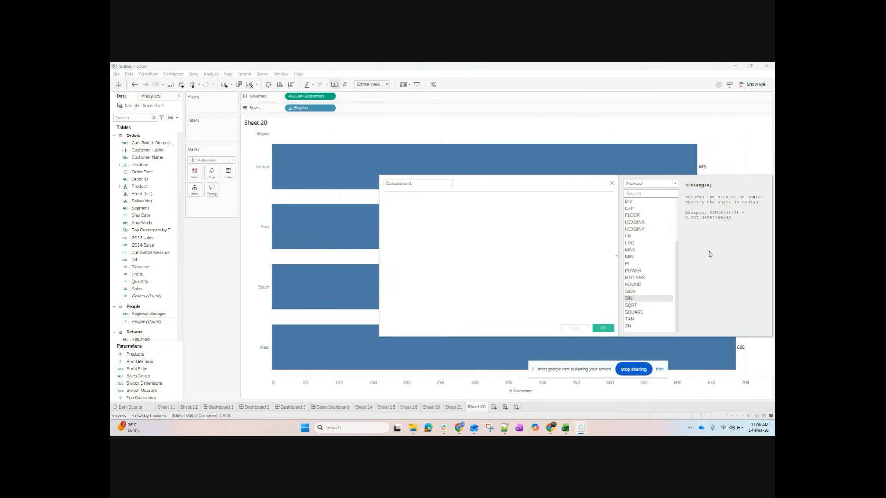
click(637, 327)
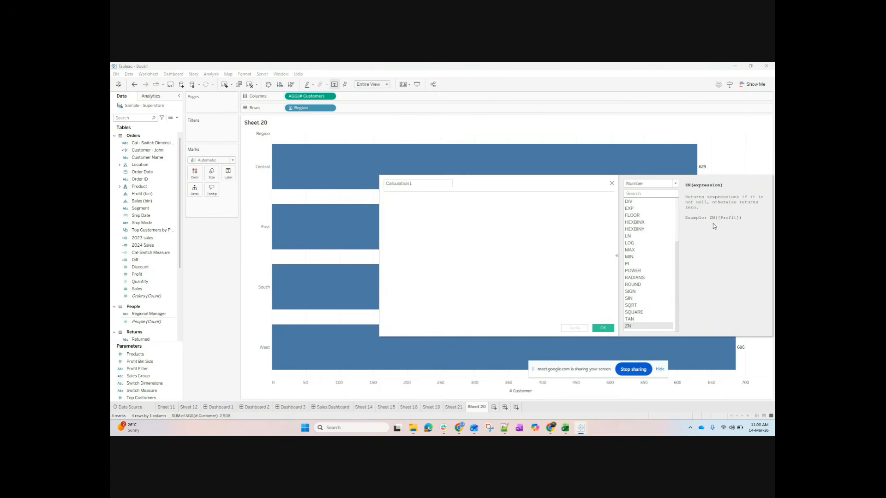
- Create a new worksheet and place Order Date in columns as MONTH(Order Date)
click(450, 408)
click(494, 407)
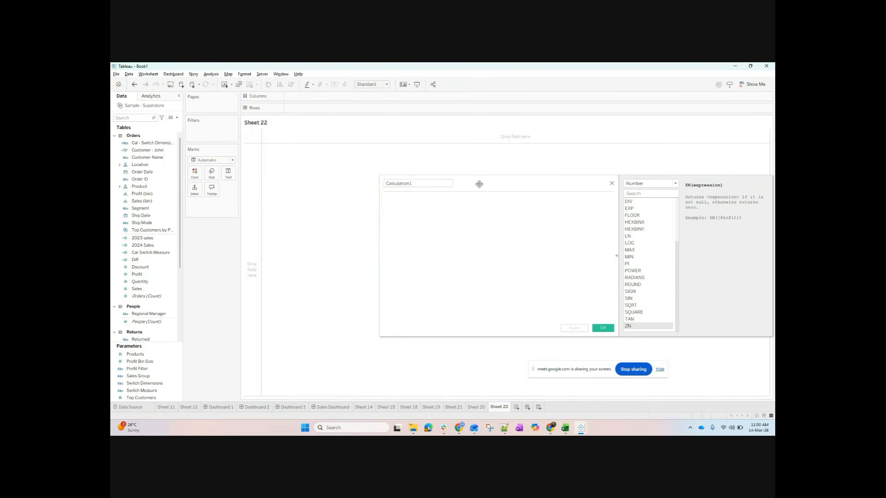
click(140, 118)
text(ord)
click(152, 150)
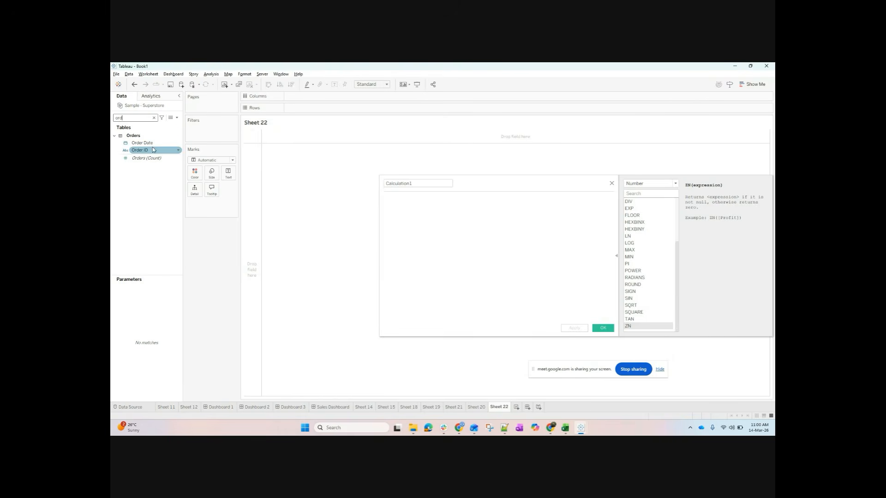
drag(152, 146, 368, 98)
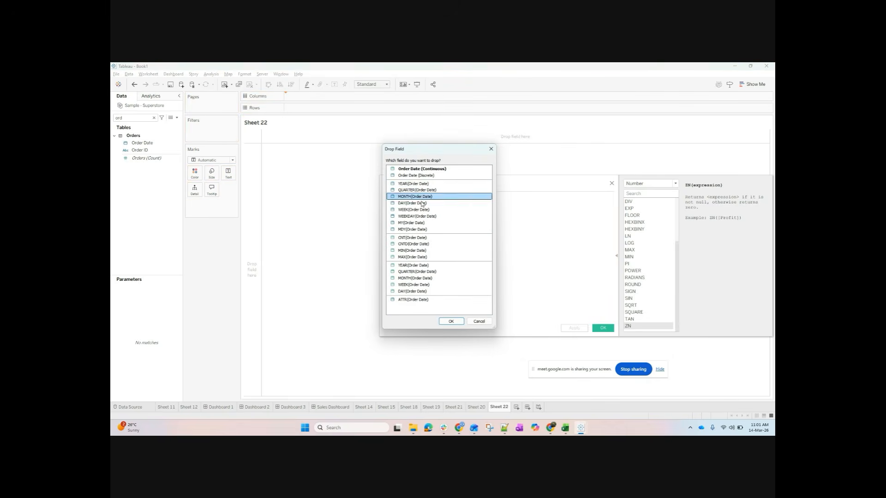
click(451, 322)
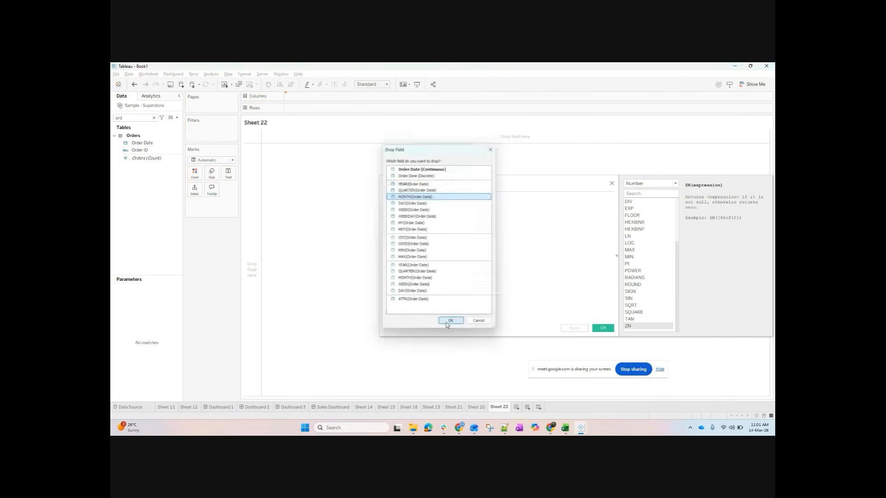
- Find the Customer Name field and place it in rows with all members added
click(138, 118)
key(BackSpace)
key(BackSpace)
key(BackSpace)
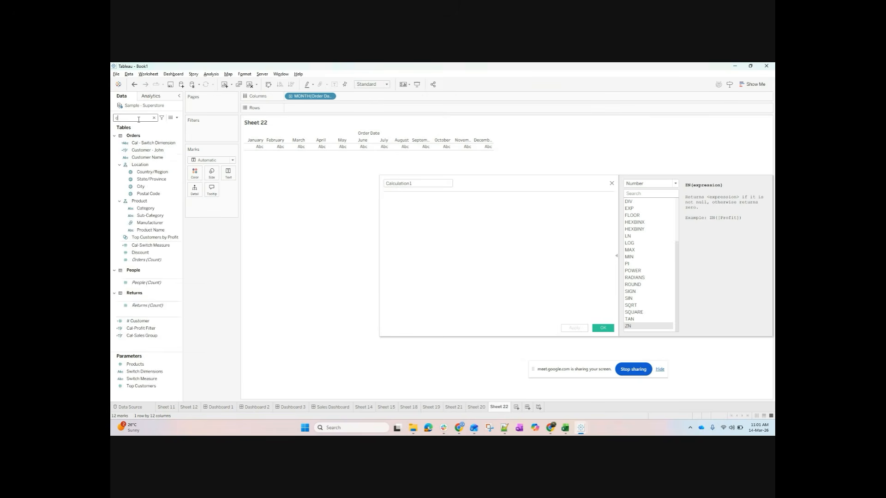
text(cus)
click(165, 158)
drag(165, 158, 323, 109)
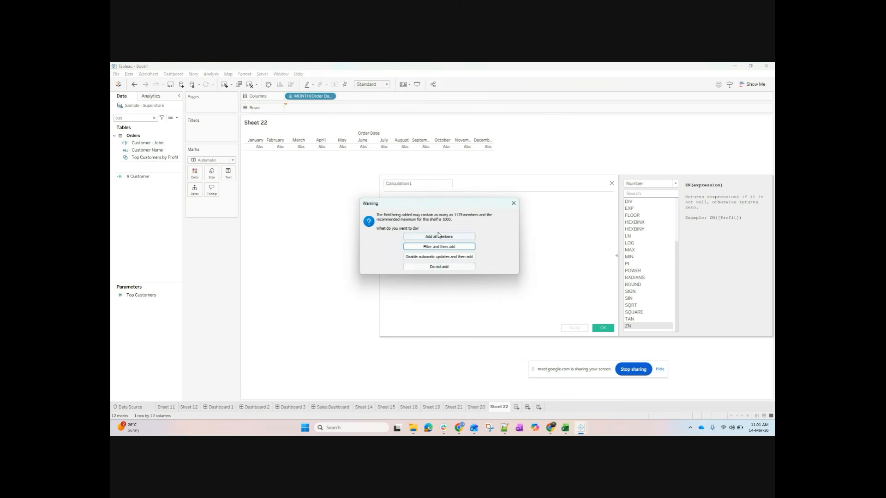
click(441, 237)
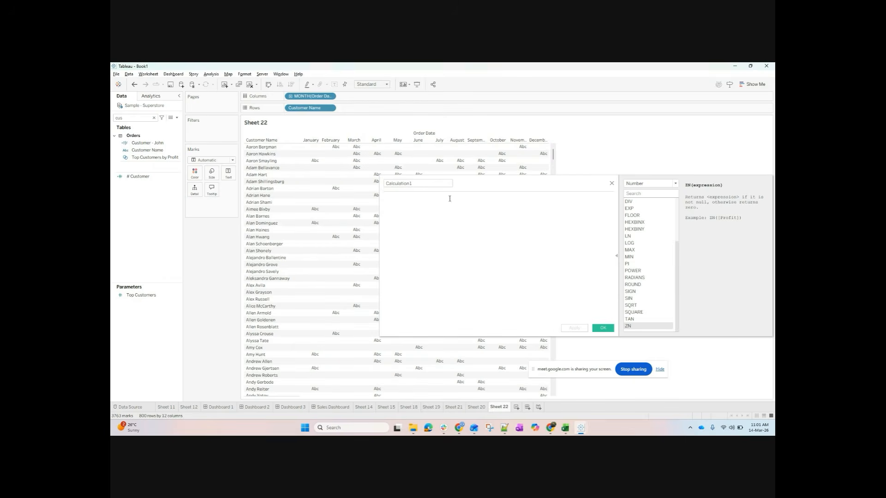
- Move the calculation editor aside and show Profit as text in the customer-by-month table
drag(463, 182, 545, 182)
click(140, 143)
click(134, 118)
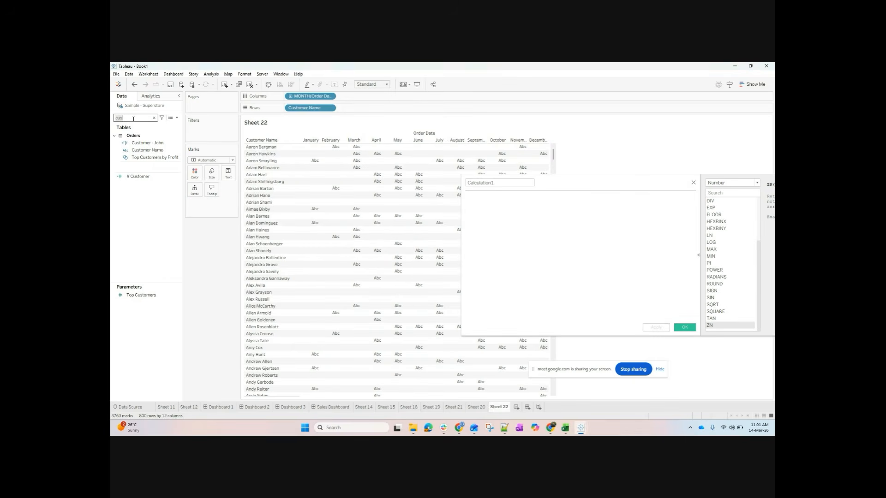
key(BackSpace)
key(BackSpace)
key(BackSpace)
text(prof)
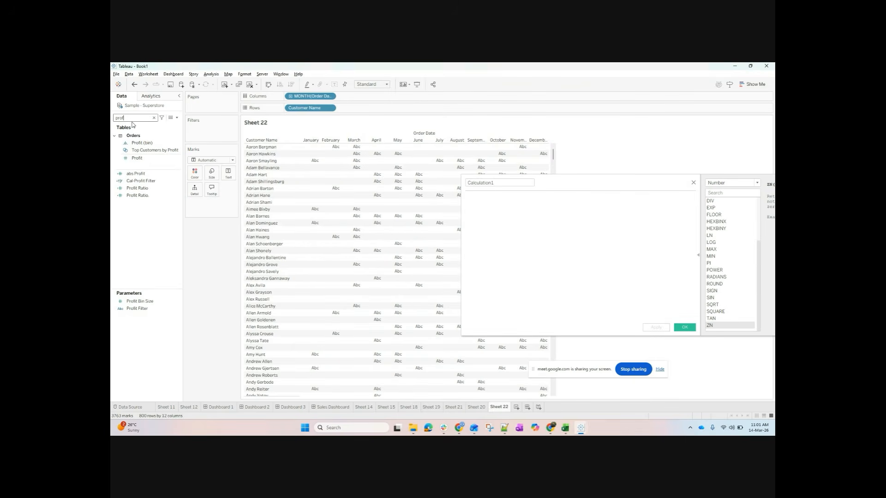
click(141, 151)
drag(138, 158, 353, 175)
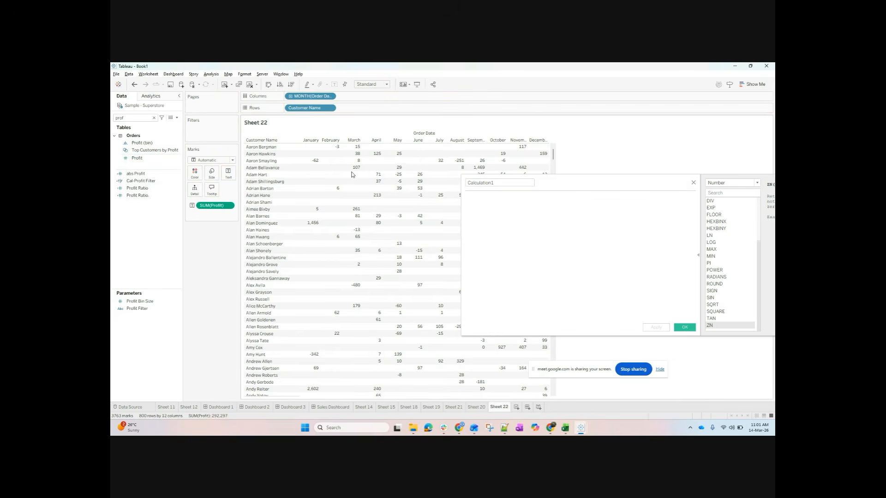
- Move the calculation editor lower and change the table's text measure from Profit to Sales
drag(576, 197, 381, 248)
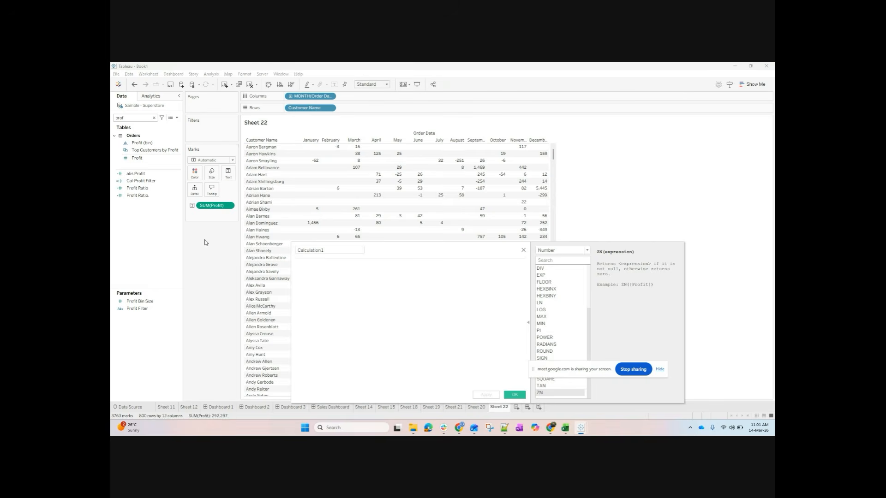
double_click(221, 205)
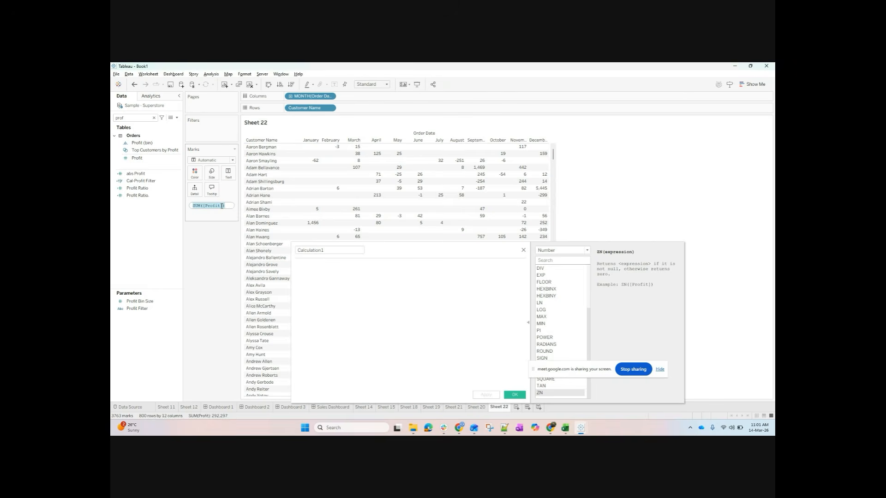
text(sales)
click(234, 213)
click(218, 264)
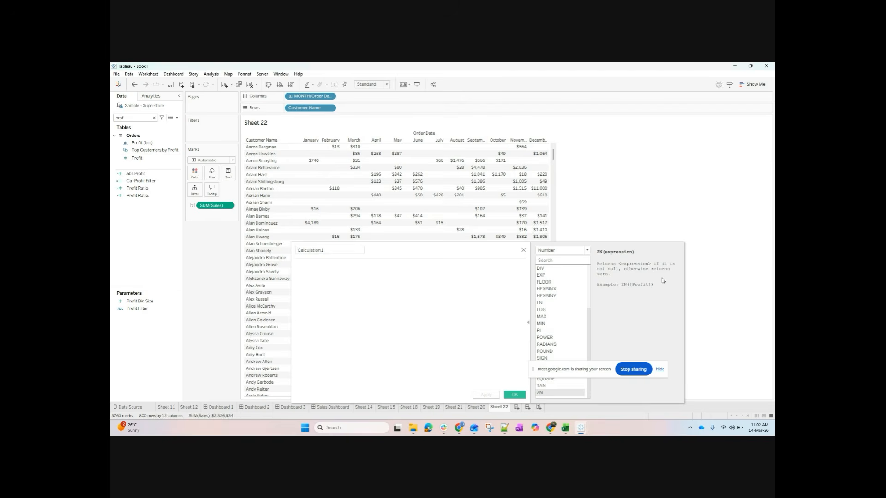
- Enter the formula ZN([Sales]) in the new calculation, name it "Zn Sales" and save it
mouse_move(396, 178)
click(333, 275)
text(zn)
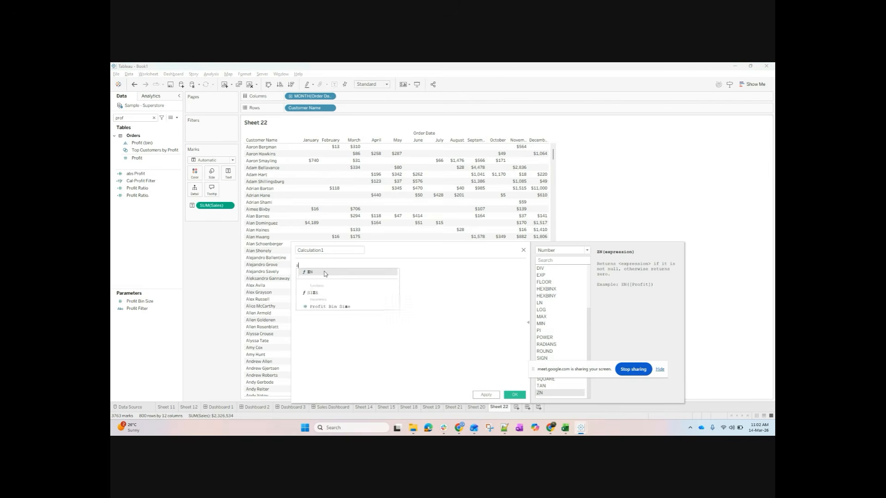
click(324, 273)
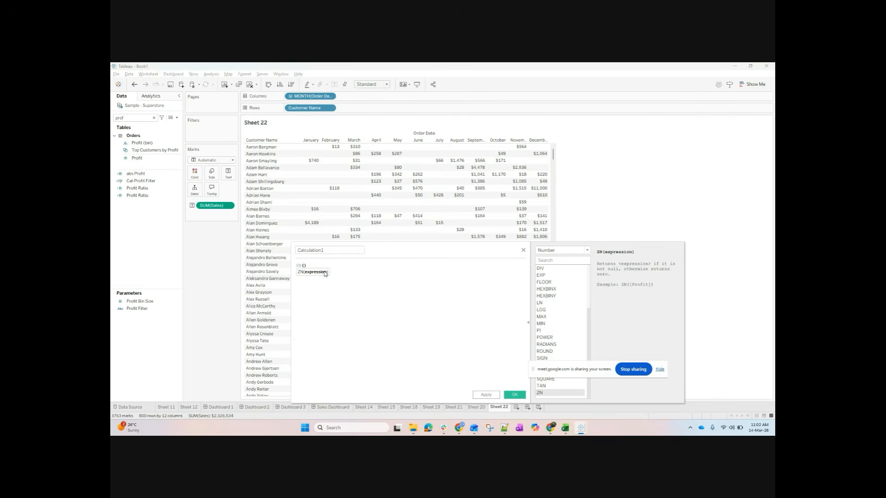
text(sal)
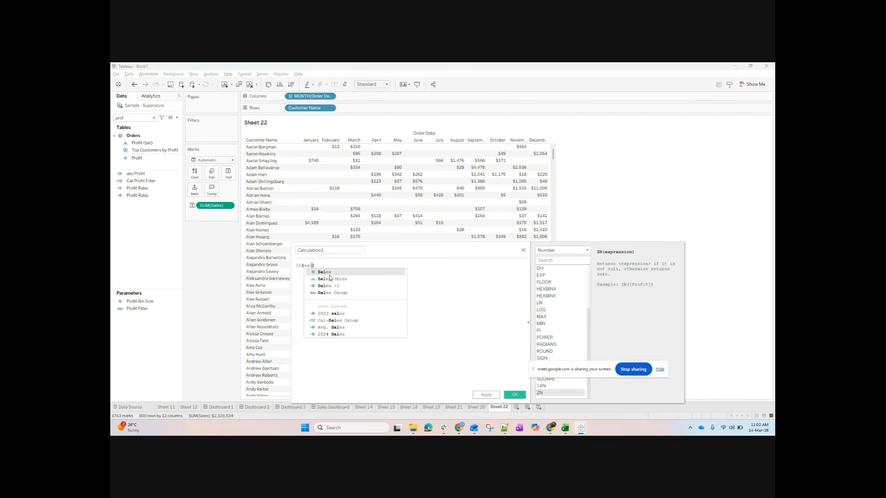
click(325, 272)
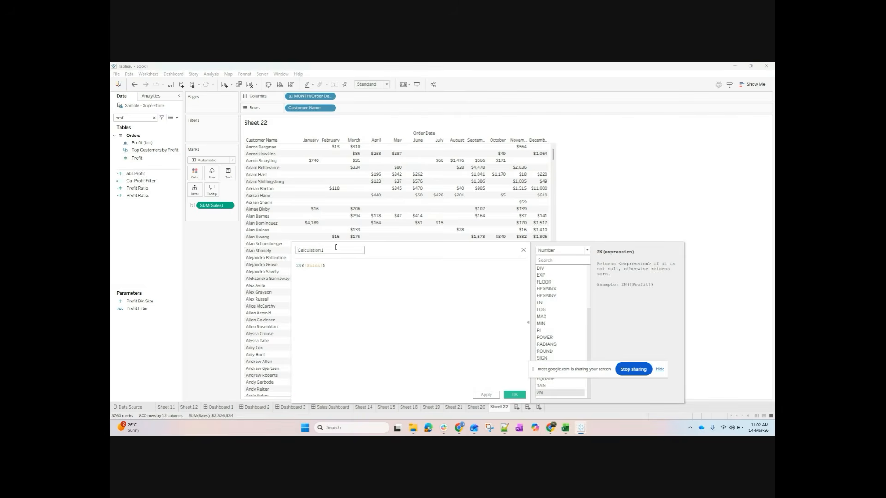
double_click(335, 249)
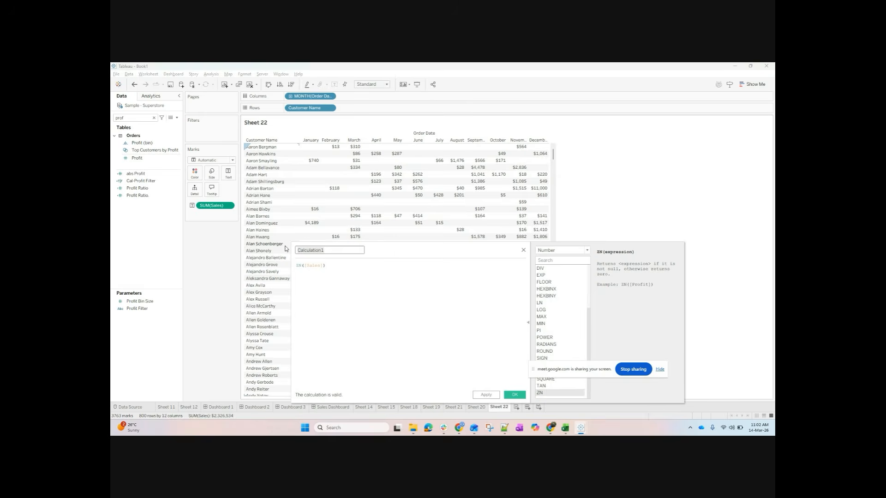
text(Zn Sales)
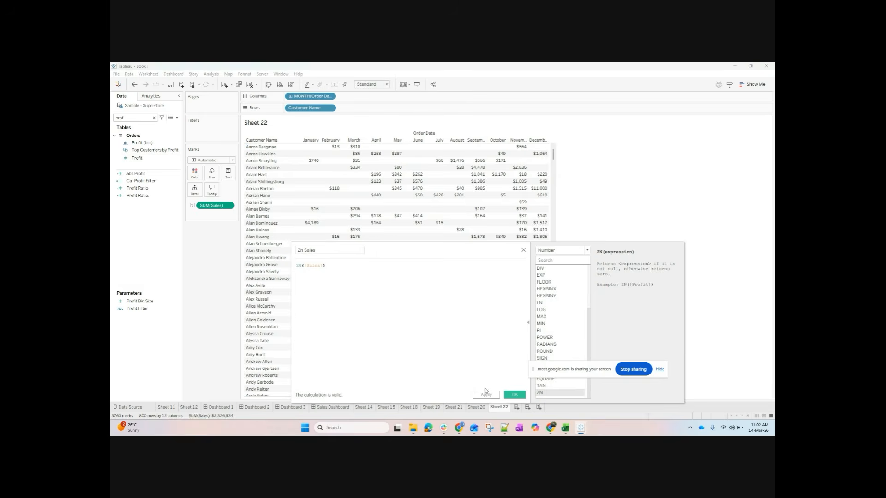
click(515, 396)
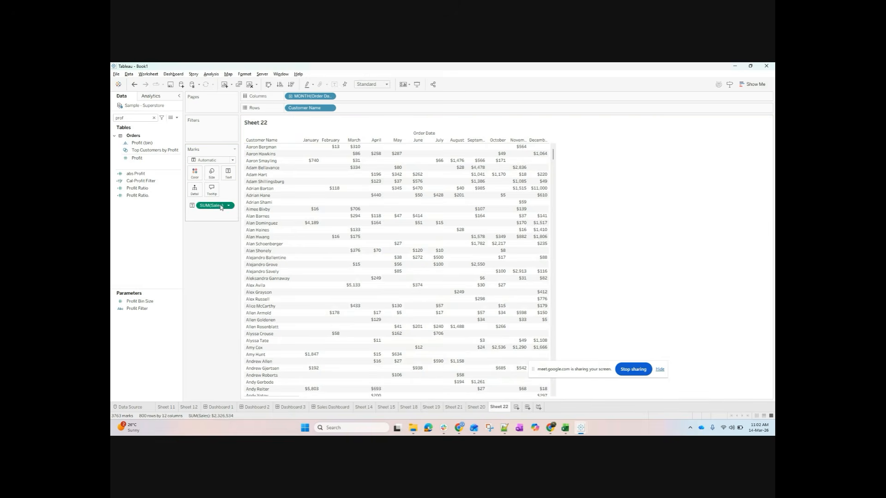
- Remove SUM(Sales) from the marks and show the Zn Sales field as the table's text
drag(220, 206, 212, 287)
double_click(134, 117)
text(zn)
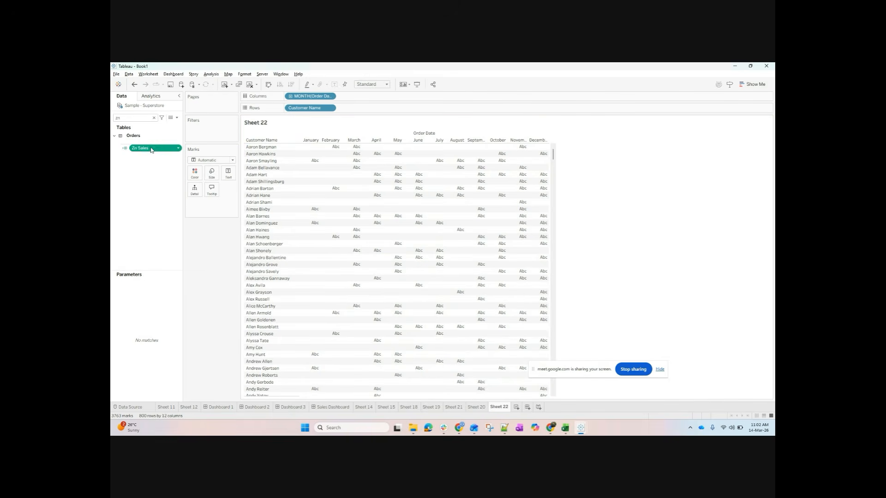
drag(140, 148, 228, 175)
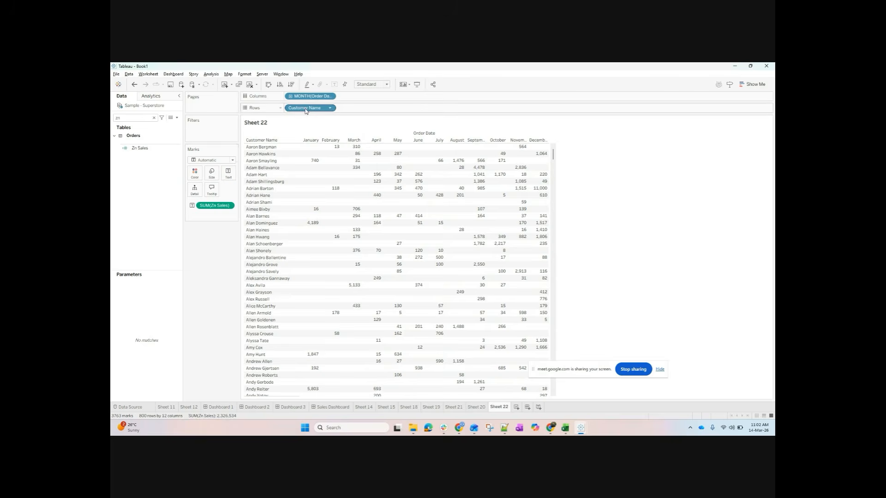
- Put Zn Sales in columns in place of the order month, and add Sales beside it to compare both per customer
drag(206, 207, 303, 99)
click(268, 85)
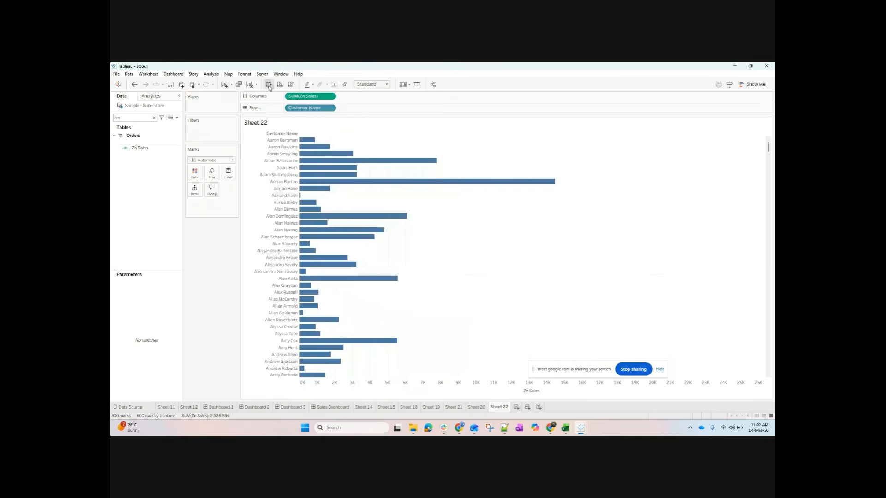
click(141, 117)
key(BackSpace)
key(BackSpace)
text(sales)
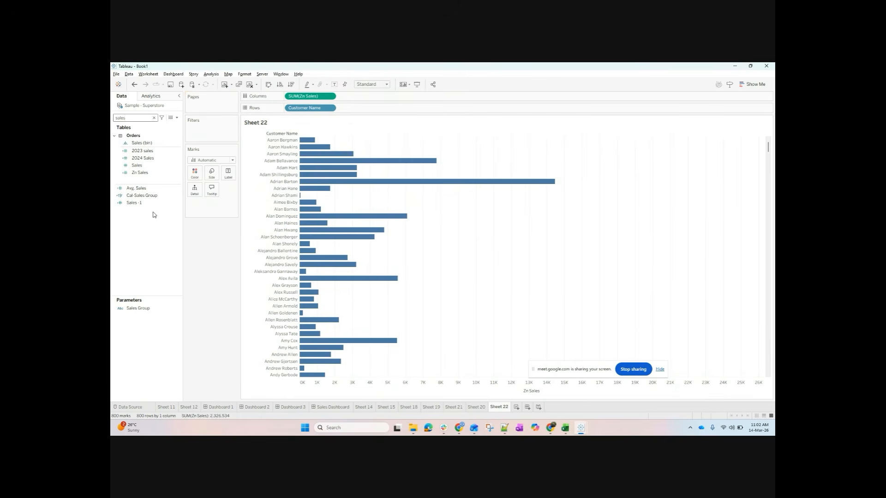
drag(137, 166, 431, 98)
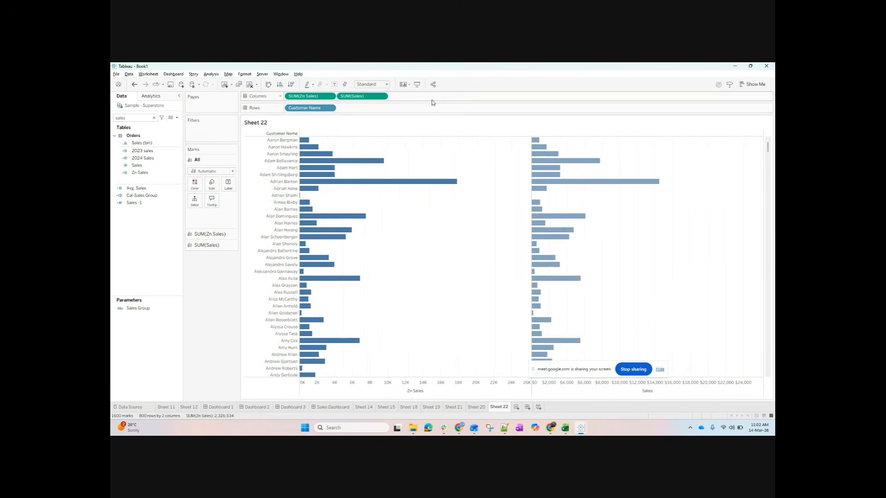
- Show mark labels on both bar charts and compare the Zn Sales and Sales values down the customer list
click(335, 85)
scroll(385, 212, down, 10)
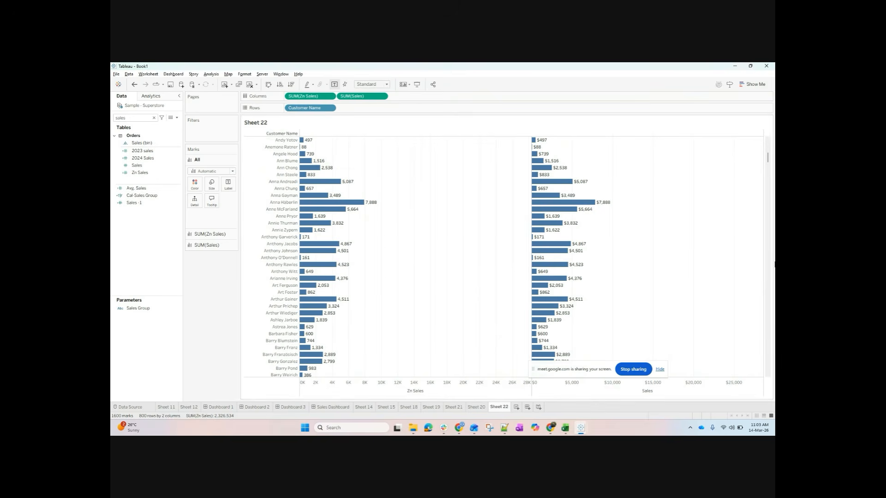
drag(768, 161, 772, 379)
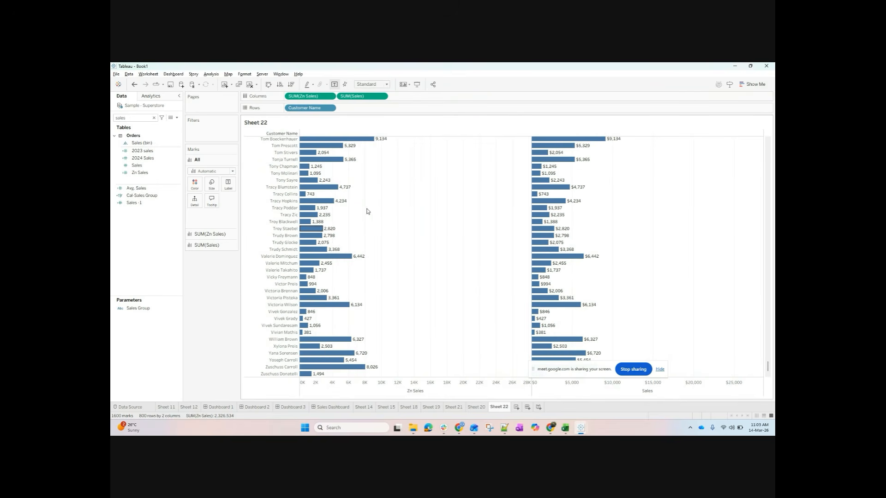
scroll(461, 217, up, 5)
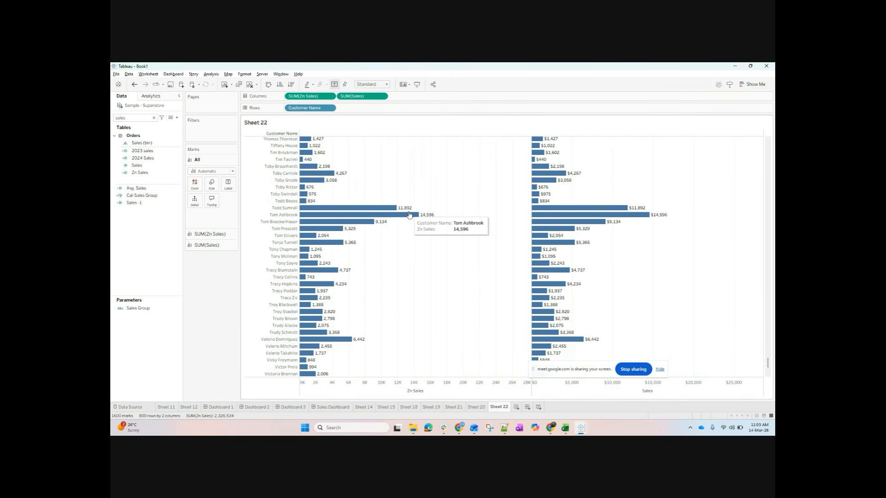
- Undo the labels, the bar comparison and the Zn Sales text, back to the customer-by-month table without a measure
click(135, 85)
click(134, 84)
click(135, 84)
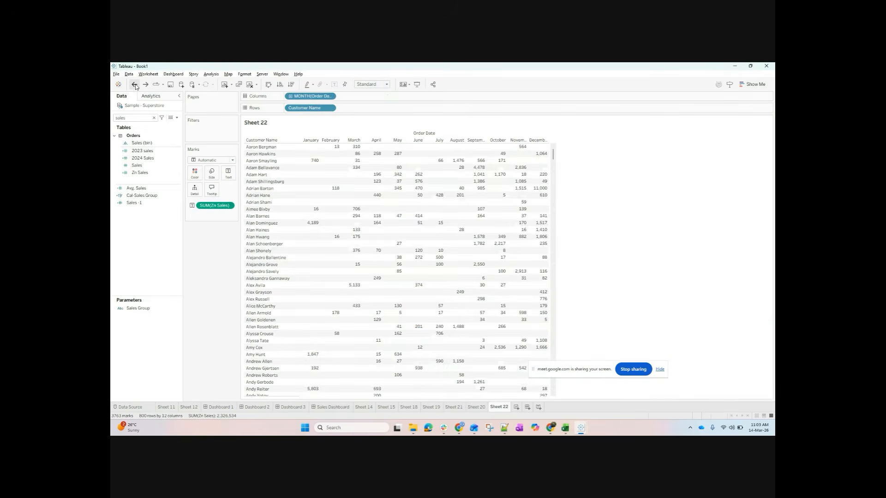
click(135, 85)
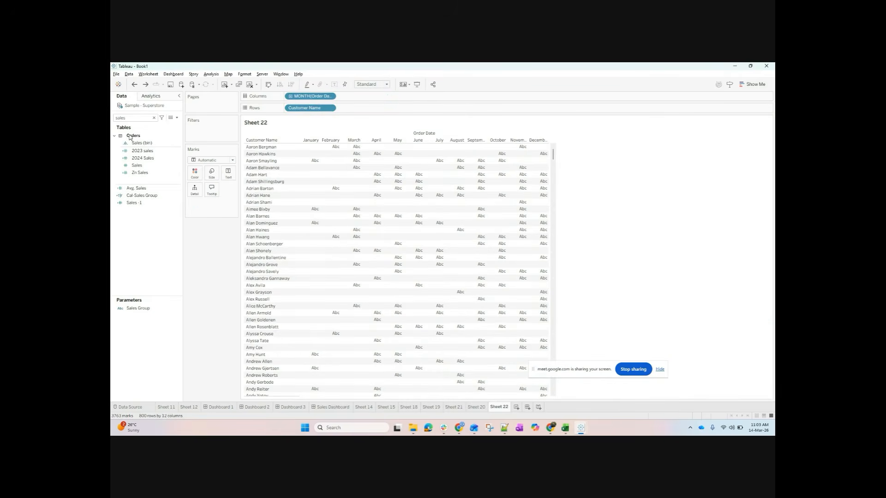
- Rename the Zn Sales calculation as "Zn Profit ratio", change its formula to ZN([Profit Ratio]) and save it
click(134, 117)
text(zn)
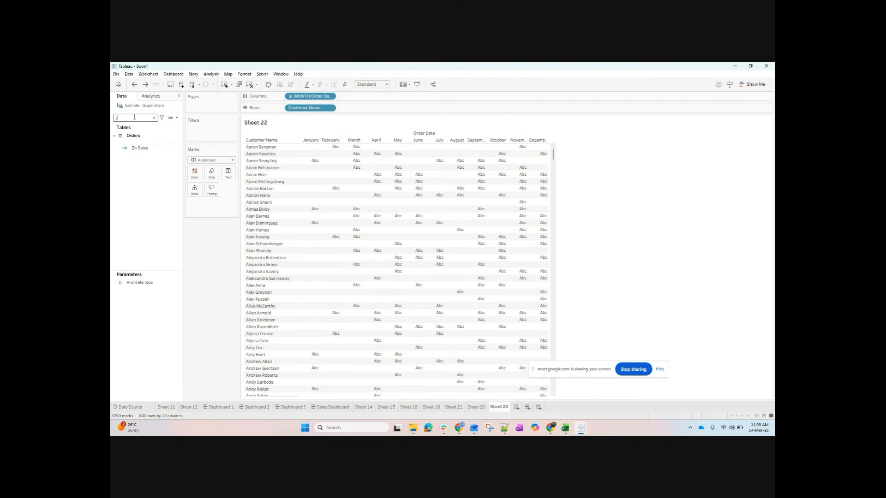
right_click(140, 149)
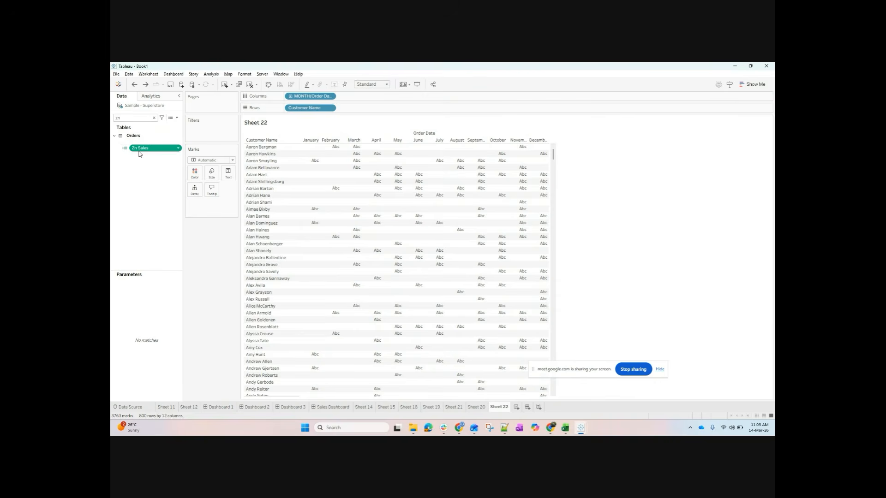
click(157, 193)
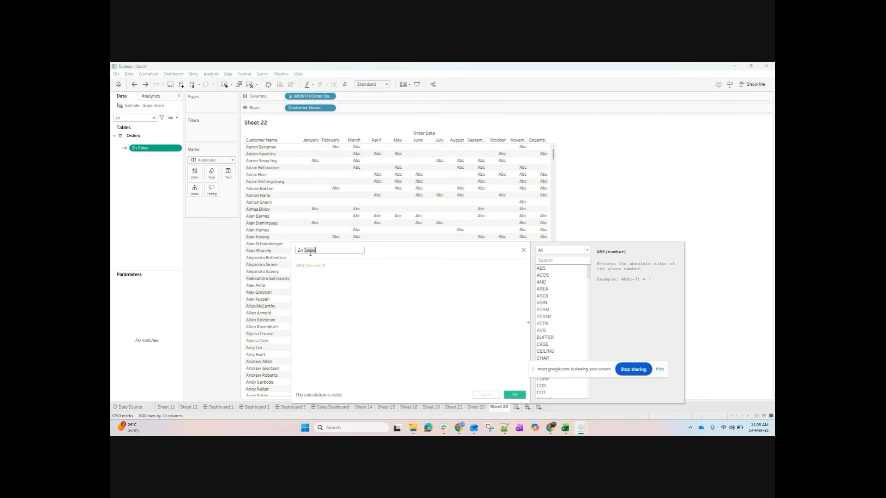
double_click(309, 251)
text(Profit ratio)
double_click(316, 265)
text(prof)
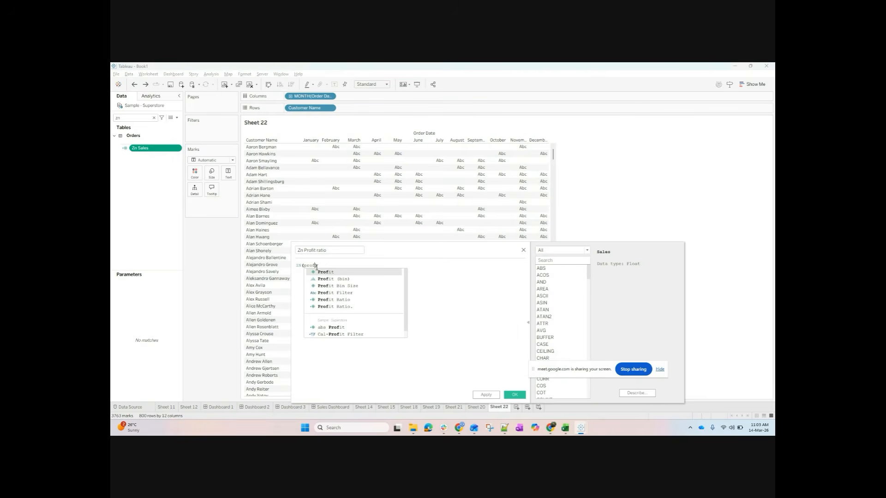
click(353, 300)
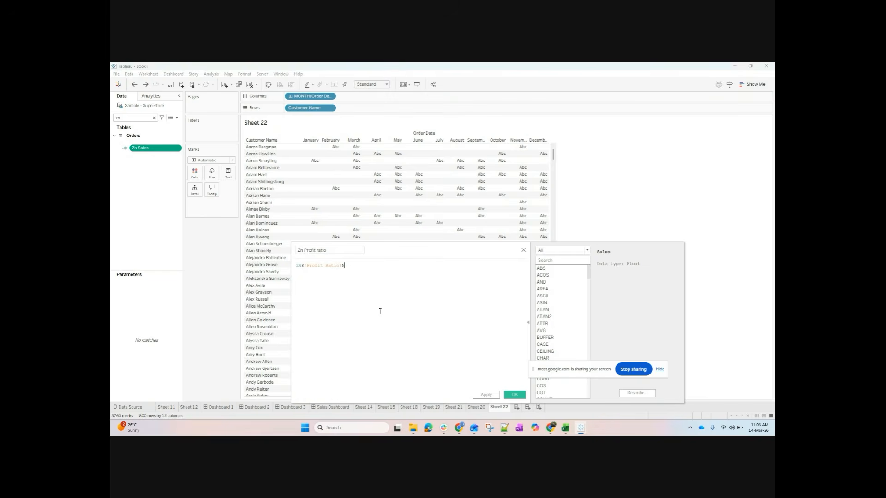
click(487, 396)
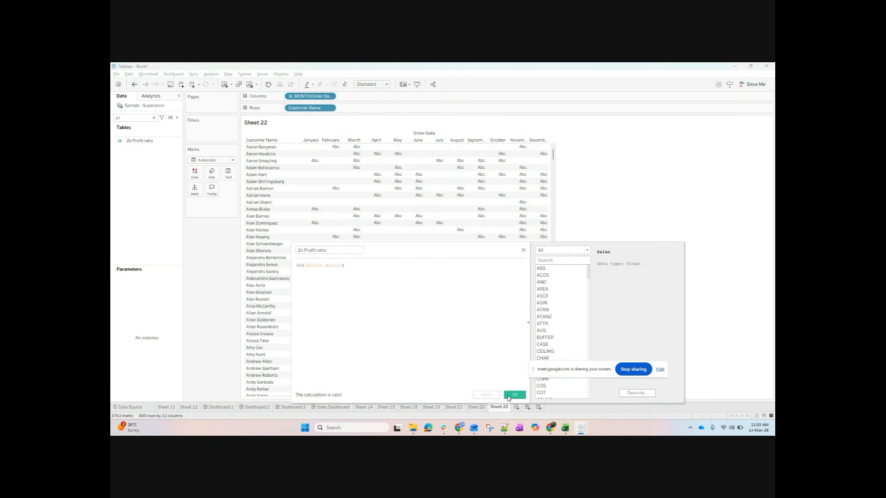
click(509, 396)
- Search the fields for "profit" and show Profit Ratio as the text of the customer-by-month table
click(140, 120)
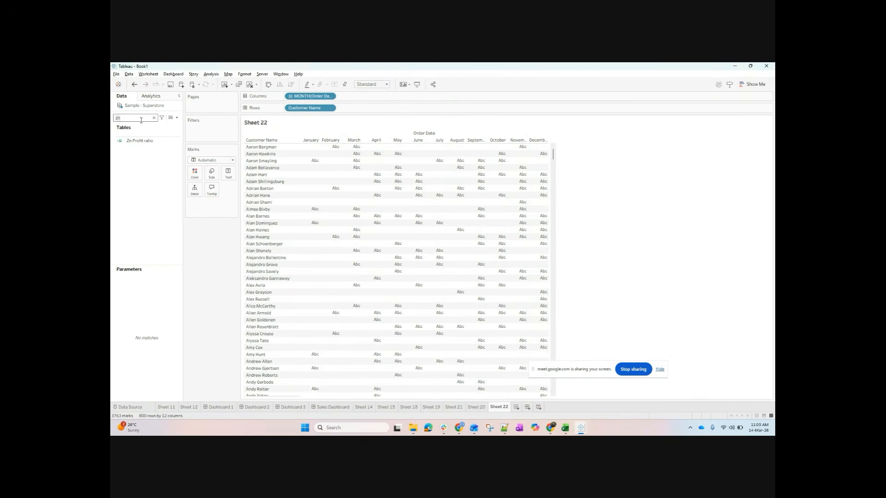
key(BackSpace)
key(BackSpace)
text(pro)
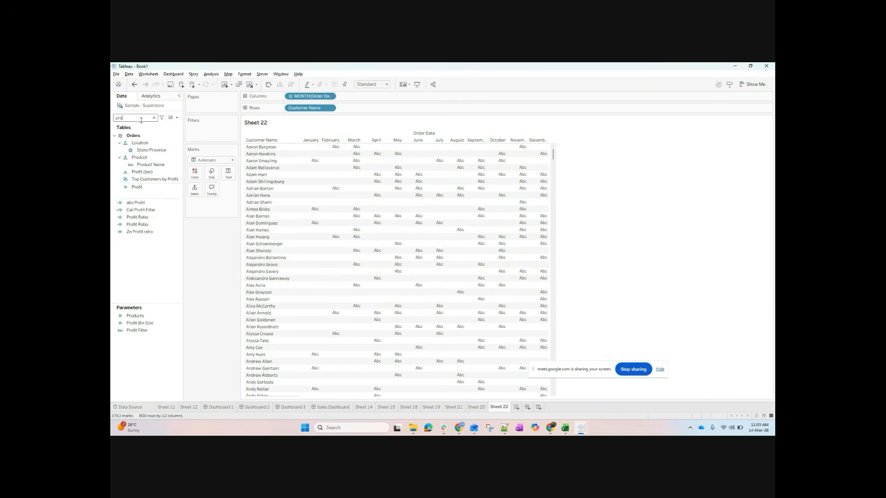
text(fit)
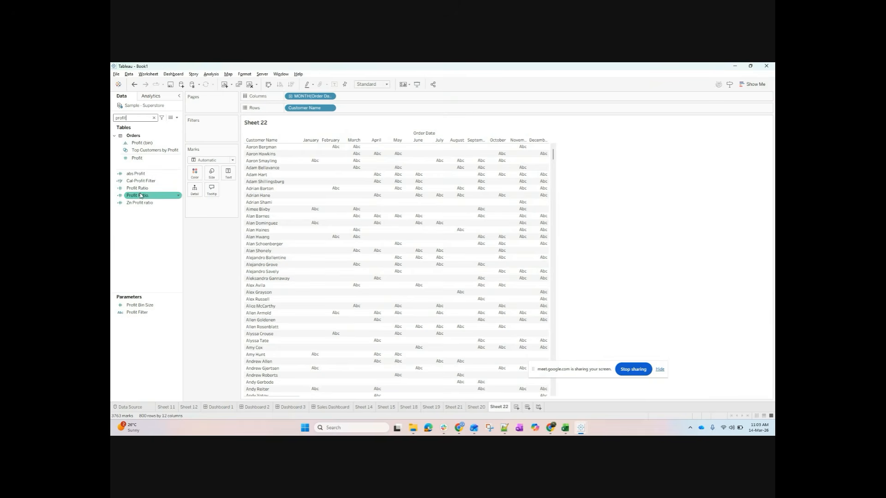
click(137, 188)
drag(147, 190, 386, 212)
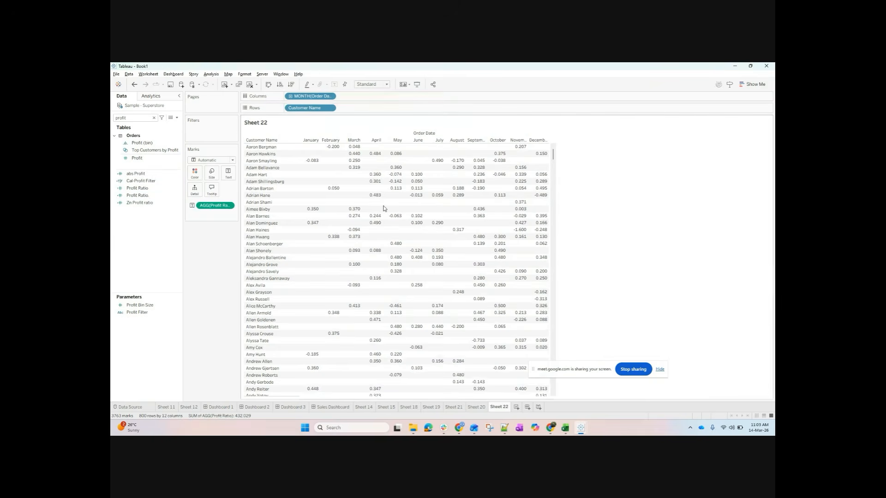
- Search the fields for "zn" and add Zn Profit ratio to the table alongside Profit Ratio
click(140, 202)
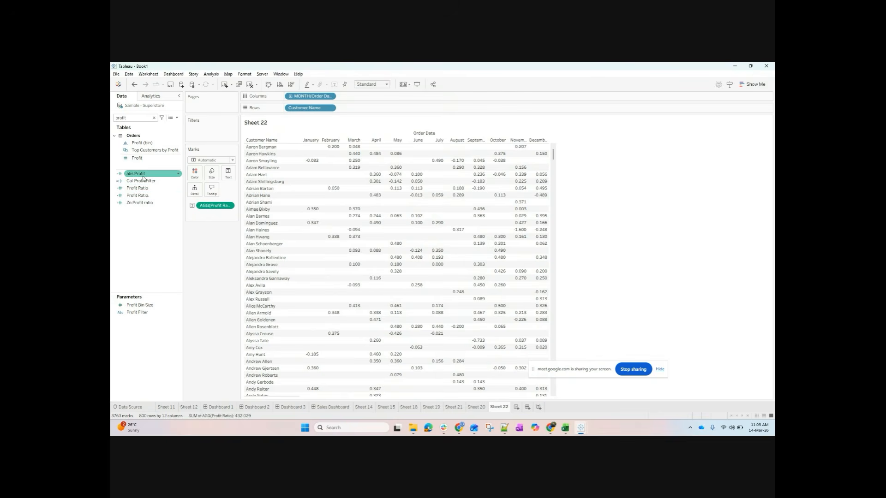
click(141, 117)
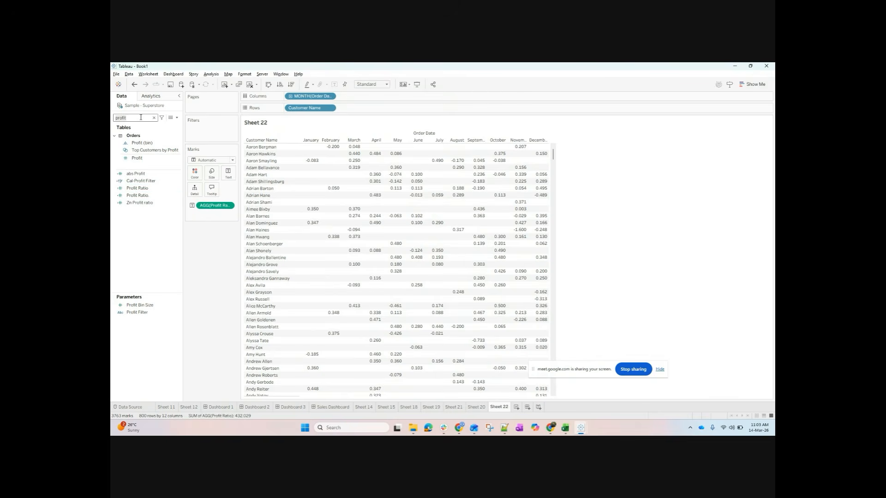
key(ctrl+a)
text(zn)
drag(140, 141, 336, 191)
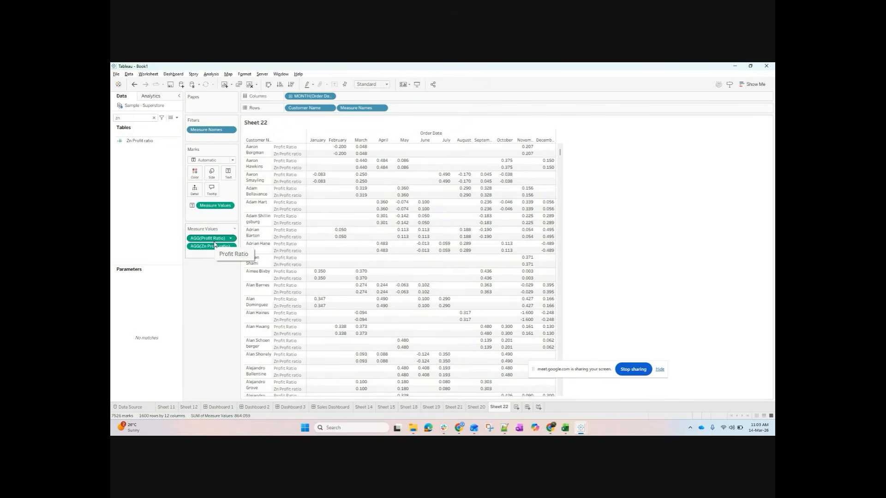
- Undo adding both ratio measures and the edit that turned Zn Sales into Zn Profit ratio
click(135, 85)
click(135, 85)
click(136, 85)
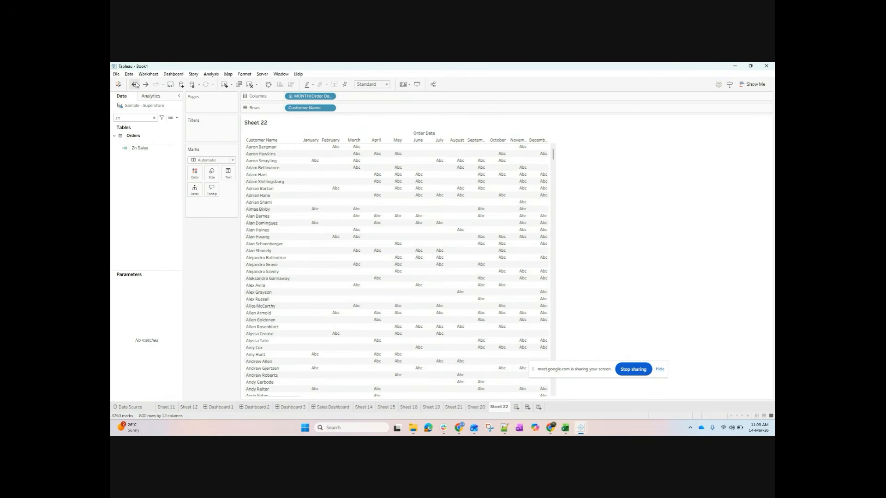
- Switch to the open ChatGPT conversation in Chrome and submit the prompt "zn function in super store example"
key(alt+Tab)
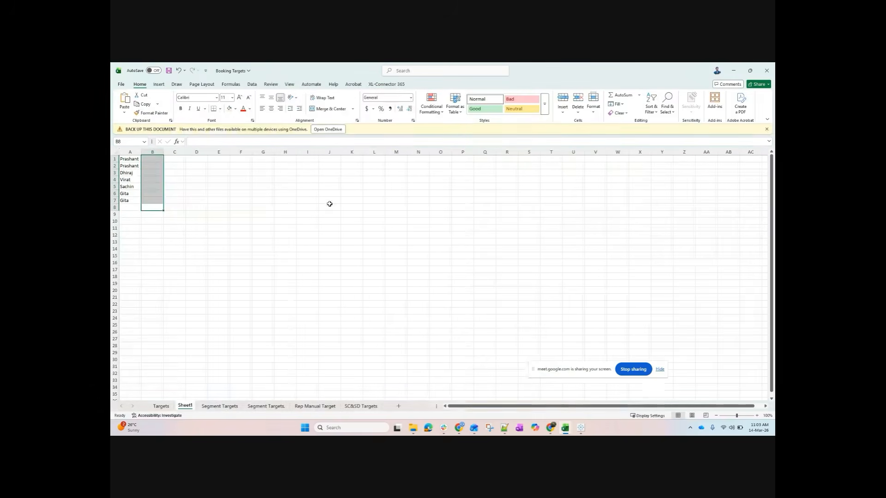
key(alt+Tab)
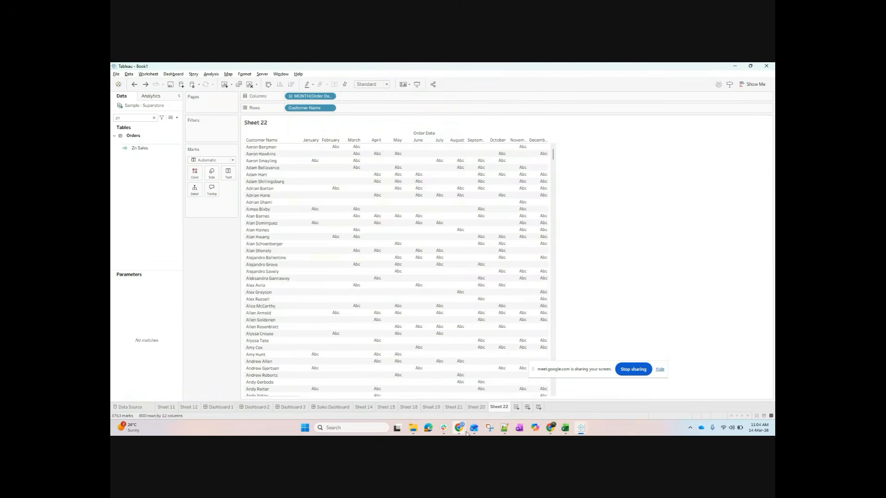
mouse_move(461, 433)
click(442, 410)
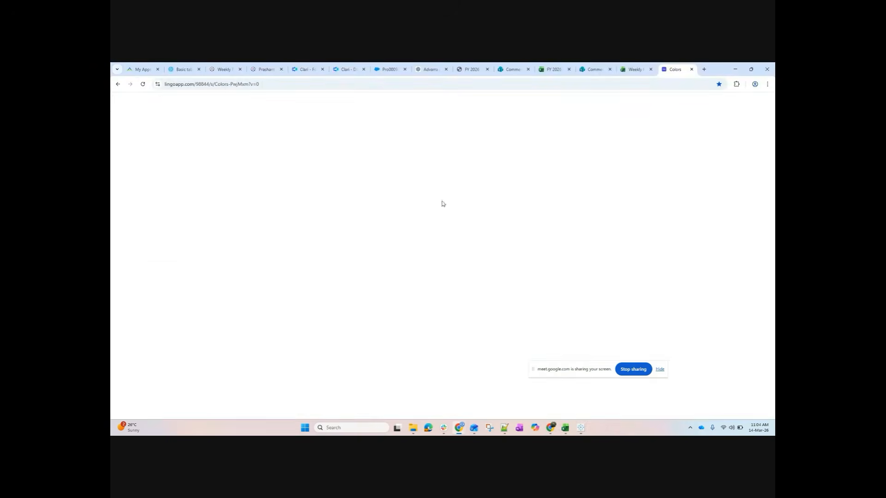
click(432, 68)
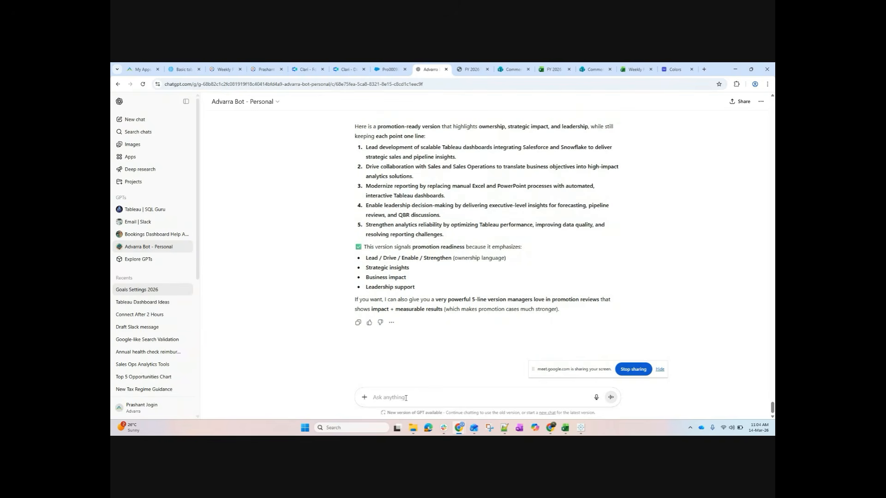
text(zn fun)
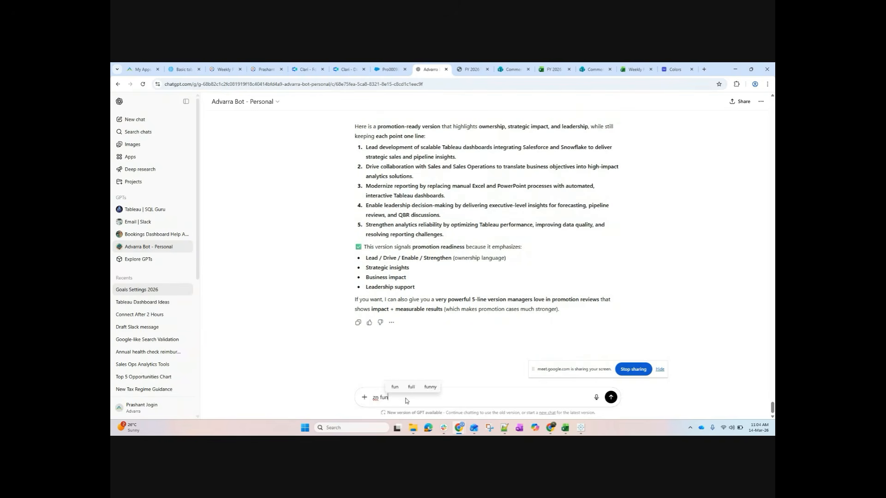
text(ction in s)
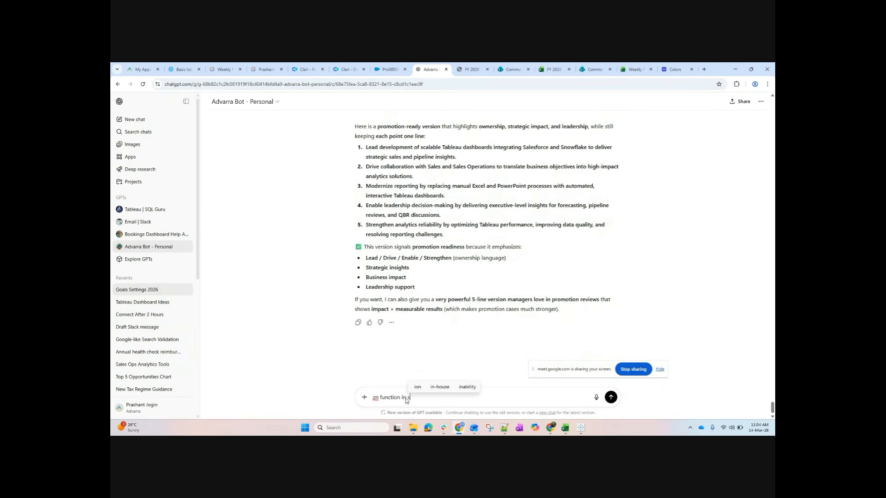
text(uper store )
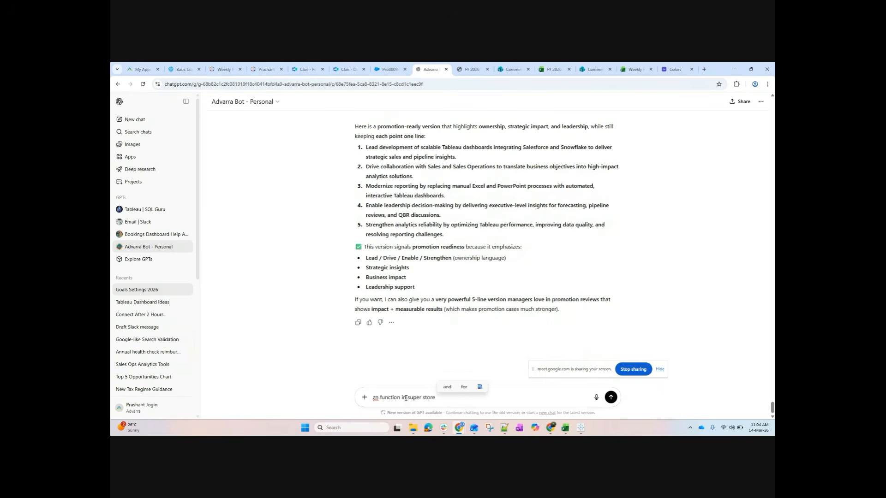
text(example)
key(Return)
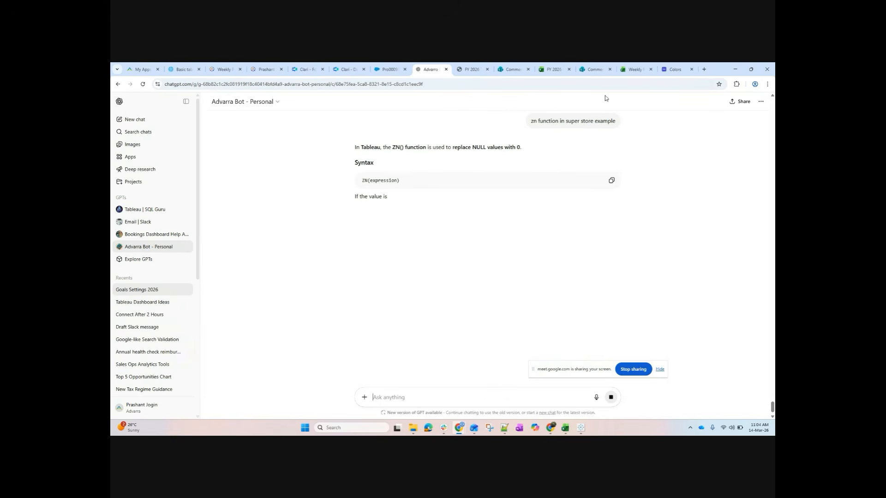
- Copy the submitted prompt and read through the answer's ZN syntax, Superstore examples and short summary
triple_click(550, 119)
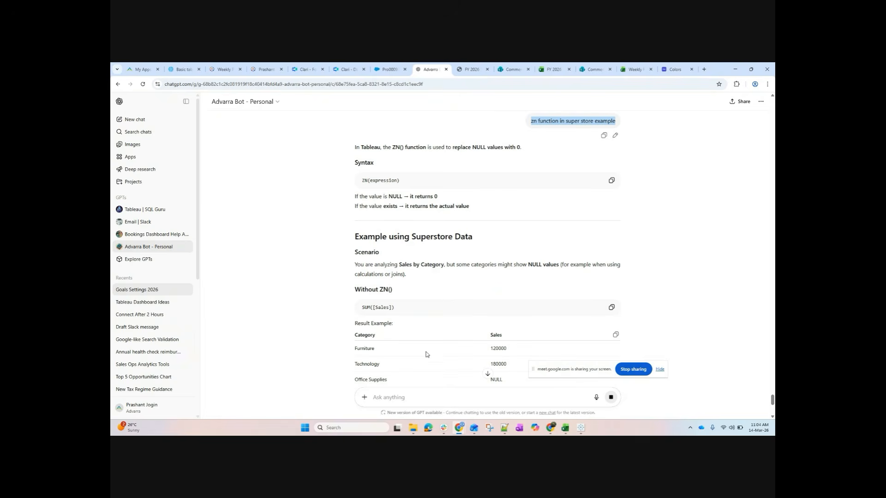
scroll(416, 341, down, 2)
scroll(416, 340, down, 5)
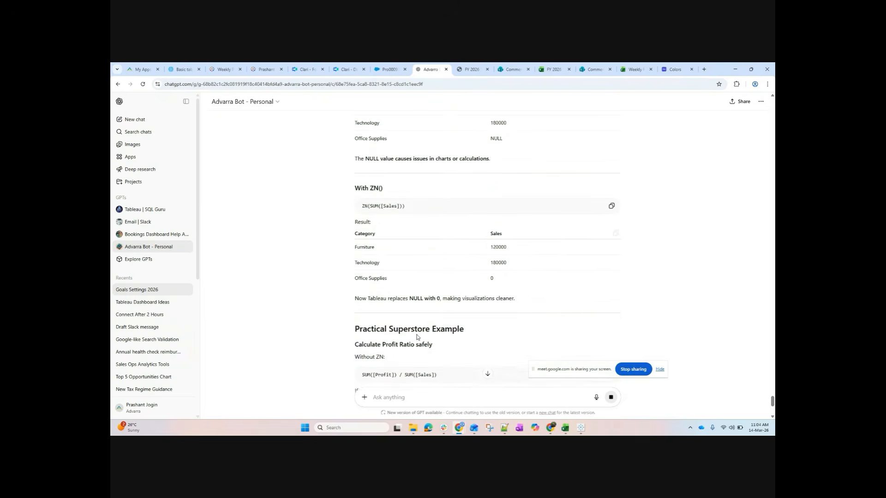
scroll(417, 337, down, 1)
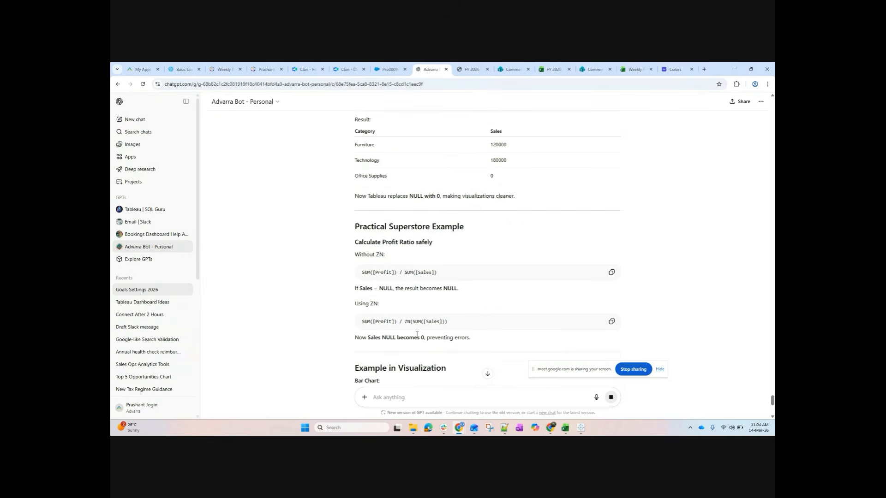
scroll(417, 334, down, 1)
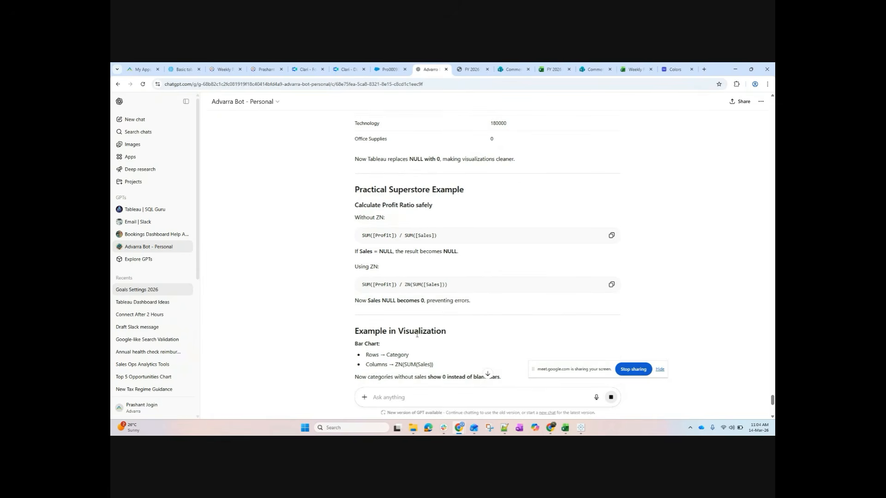
scroll(416, 334, down, 5)
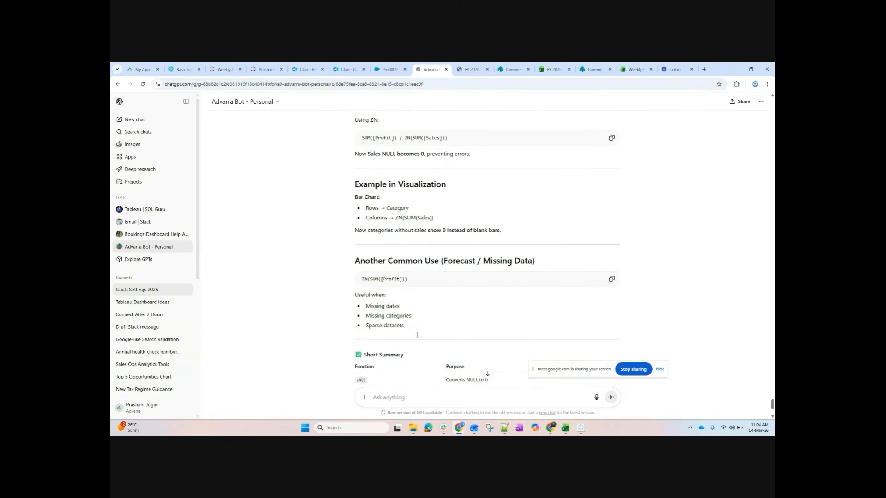
scroll(417, 334, down, 1)
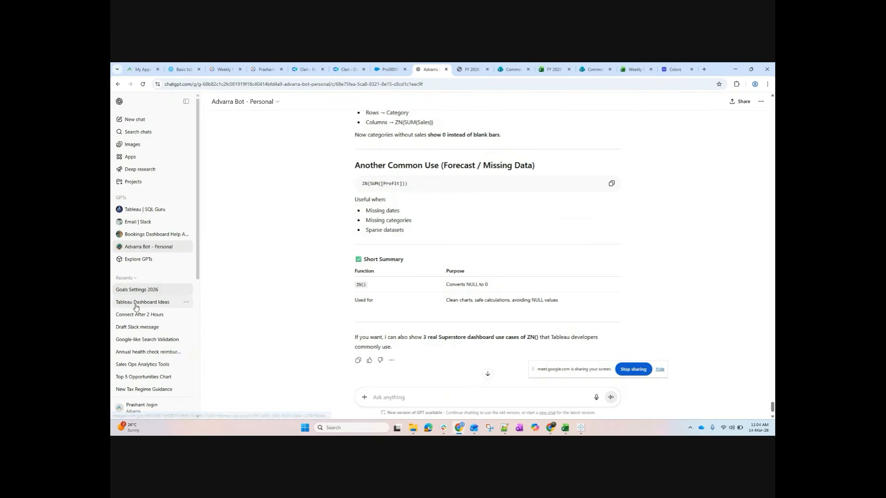
- Ask the Tableau | SQL Guru chat "zn function in super store example" with a second line "create one chart and show"
text(zn function in super store example)
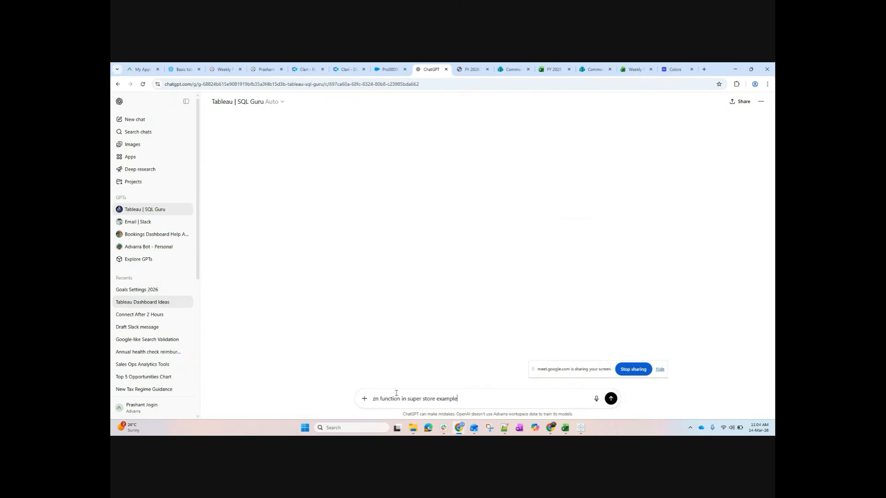
key(shift+Return)
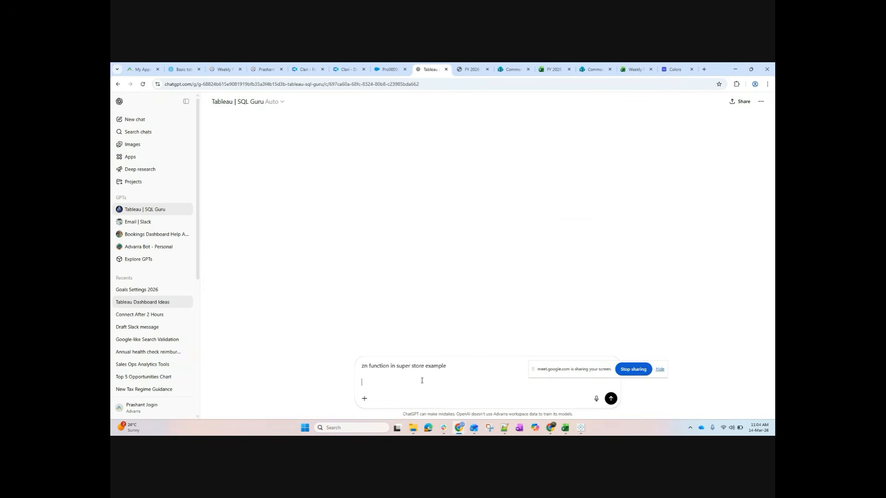
text(create one chart)
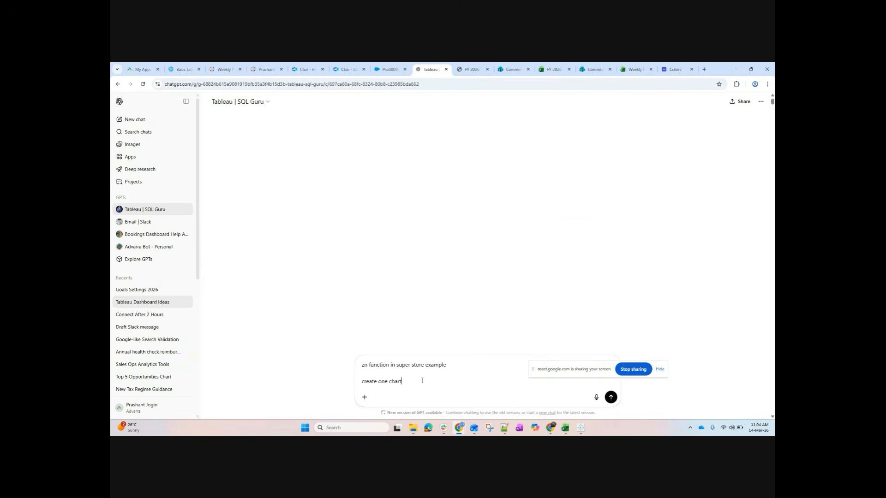
triple_click(422, 381)
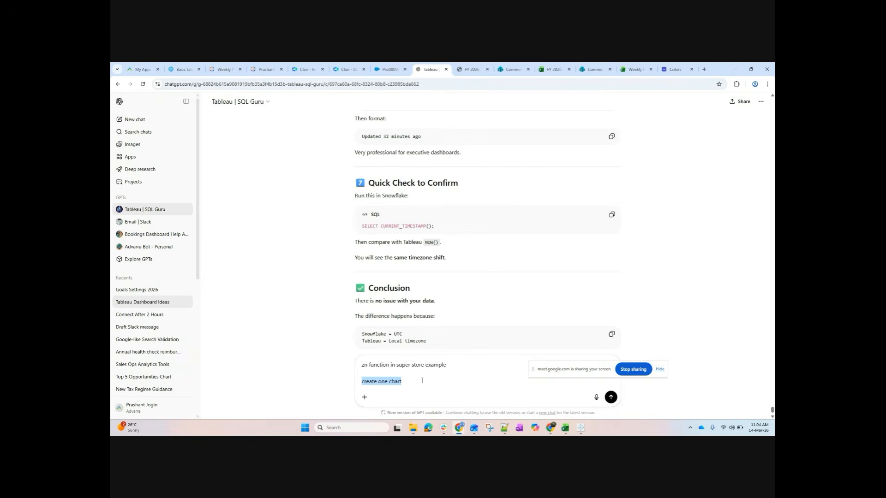
click(422, 381)
text(and show)
key(Return)
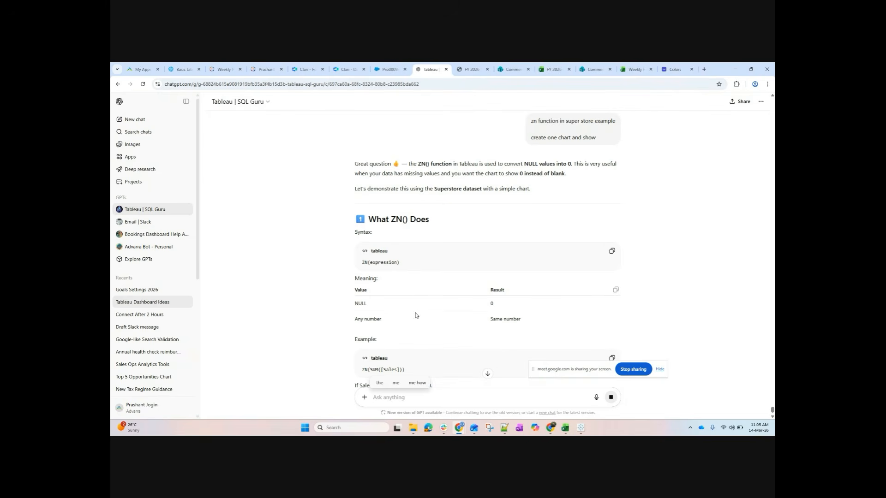
- Examine the answer's ZN chart steps, Orders by Month example and usage advice, comparing them with the current Tableau sheet
scroll(394, 288, down, 1)
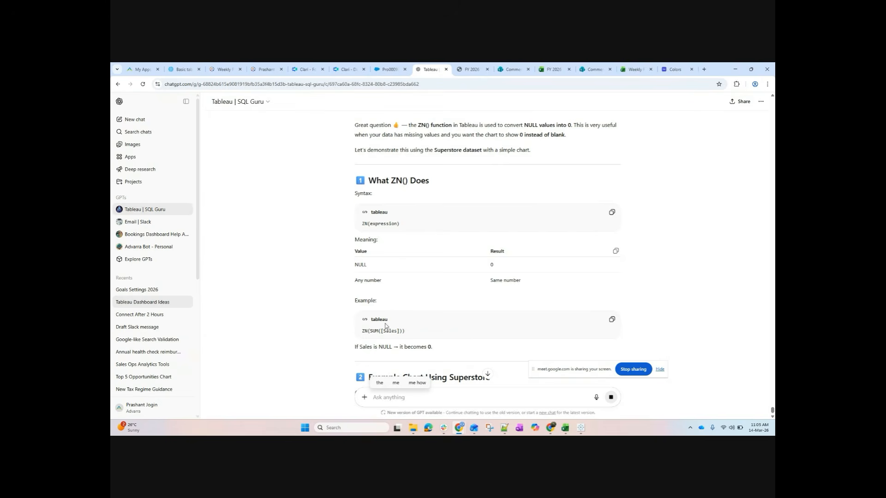
scroll(385, 327, down, 2)
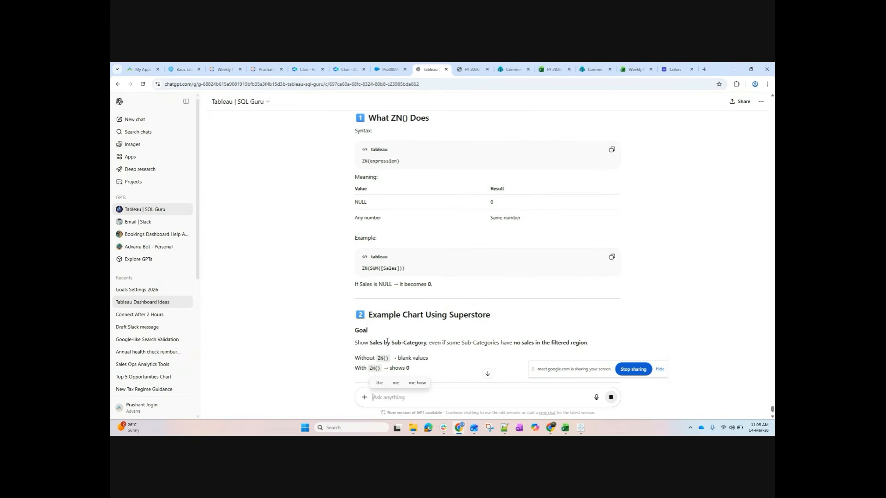
scroll(387, 341, down, 5)
scroll(400, 305, down, 4)
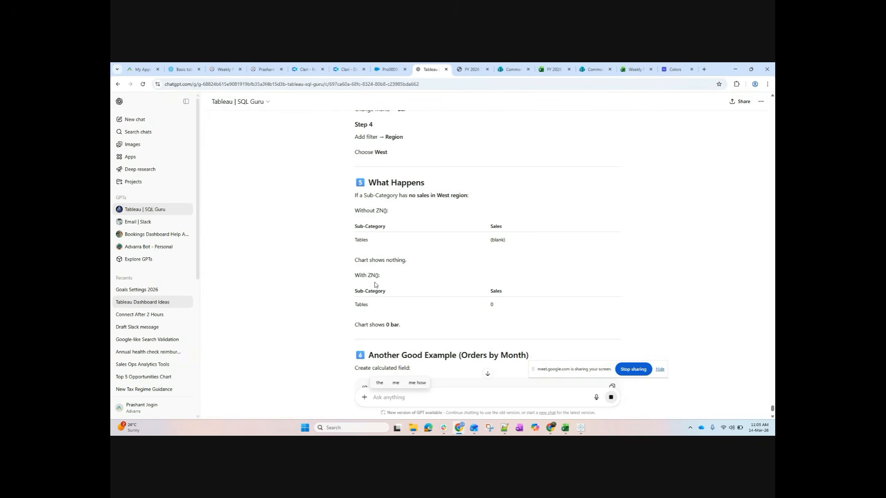
scroll(375, 284, up, 1)
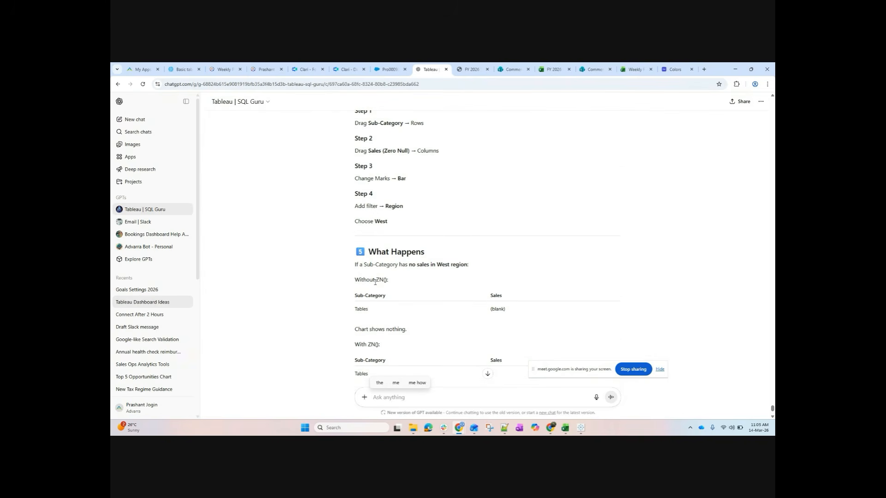
scroll(375, 282, down, 1)
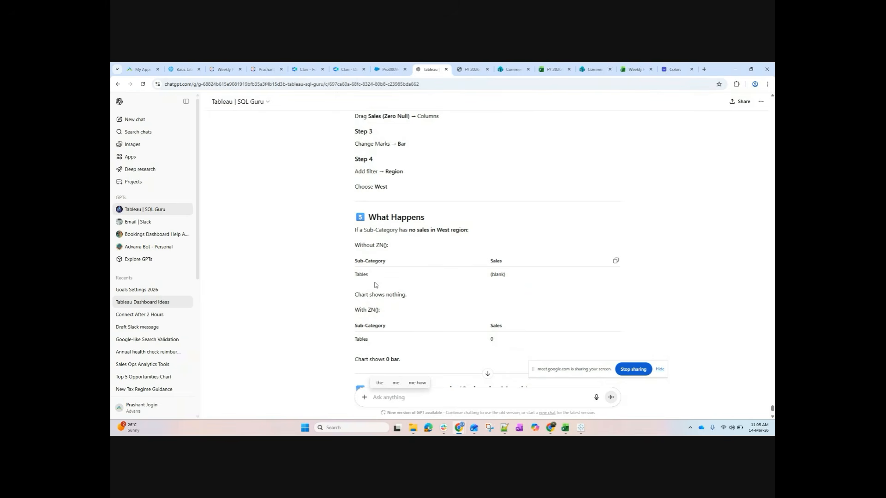
scroll(375, 285, down, 4)
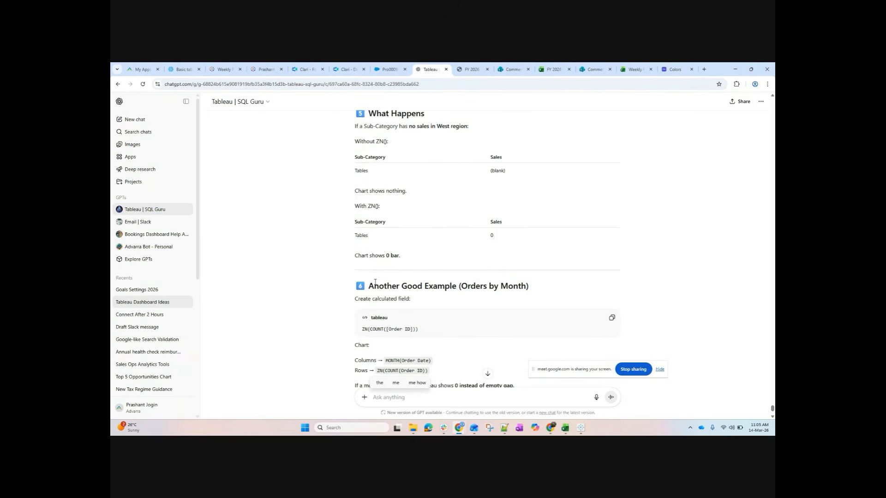
scroll(379, 285, down, 1)
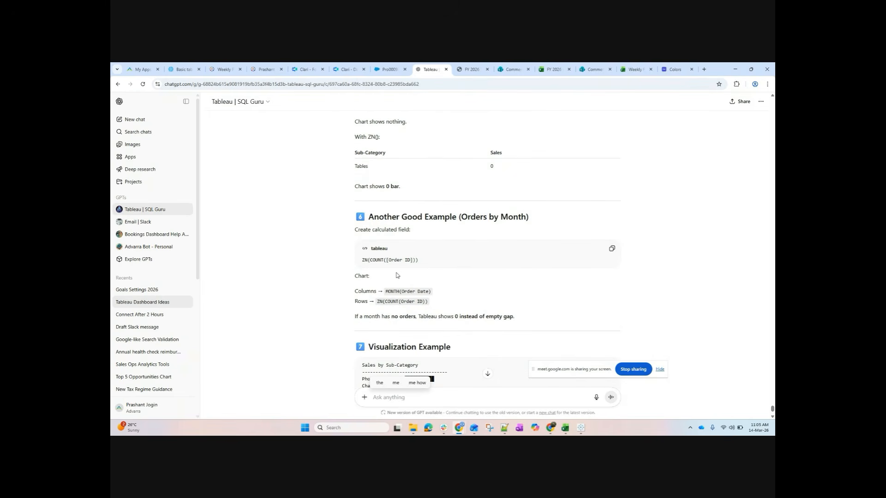
scroll(401, 278, down, 4)
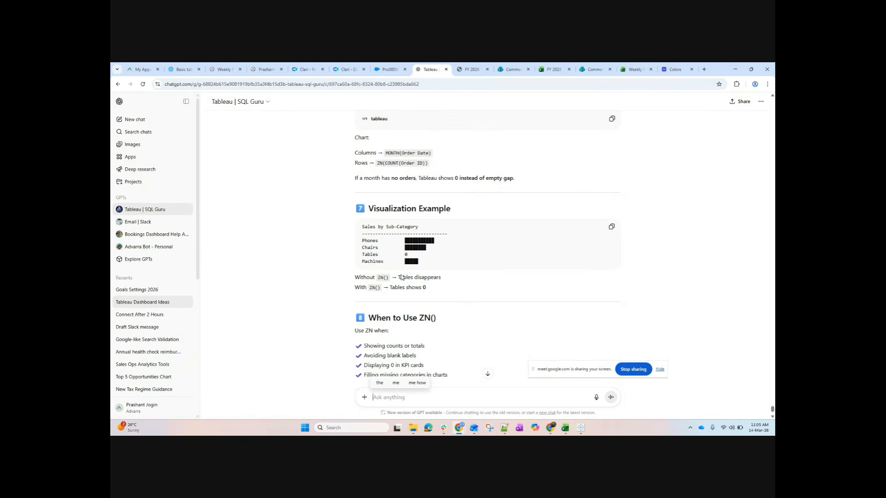
scroll(402, 275, up, 1)
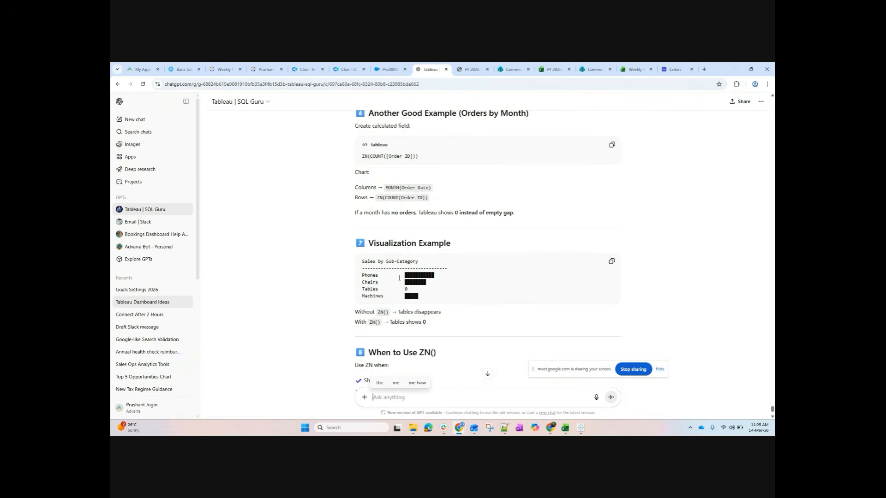
scroll(399, 277, up, 1)
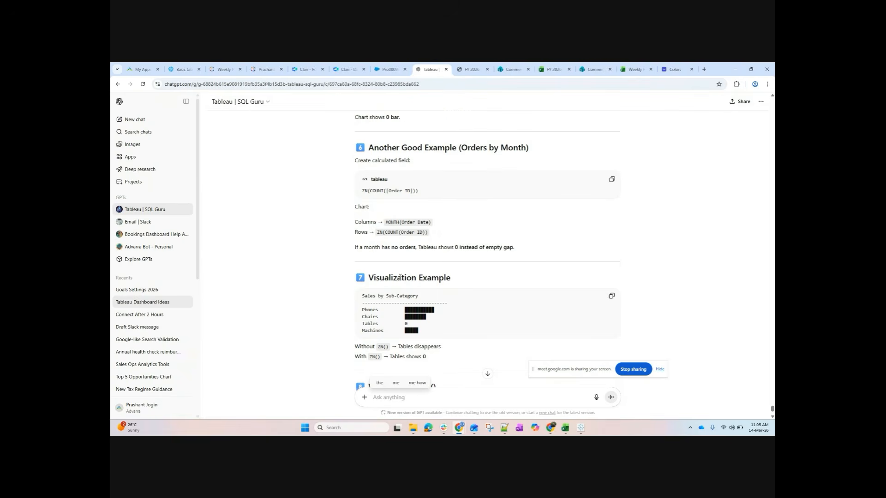
scroll(400, 278, down, 3)
scroll(404, 272, down, 2)
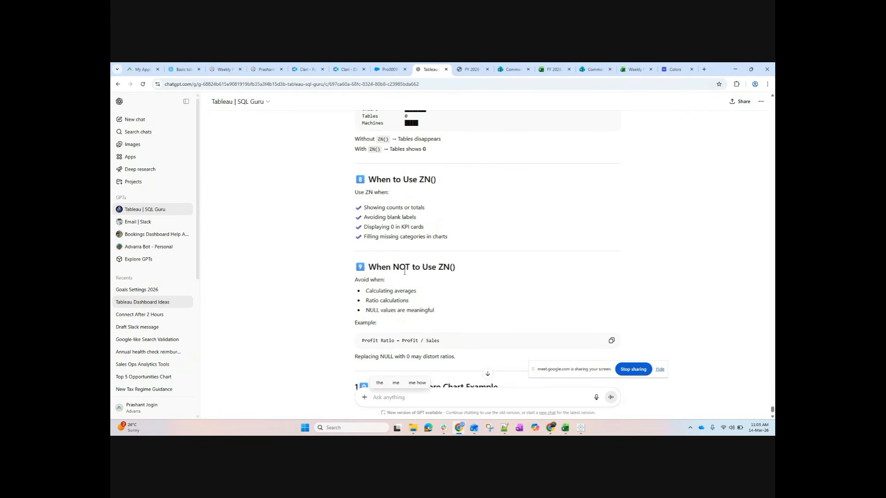
scroll(408, 269, down, 3)
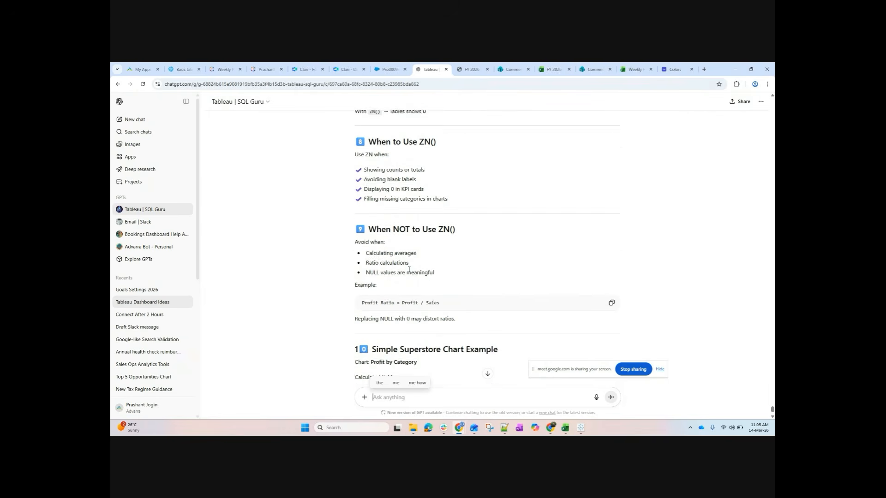
scroll(408, 272, up, 10)
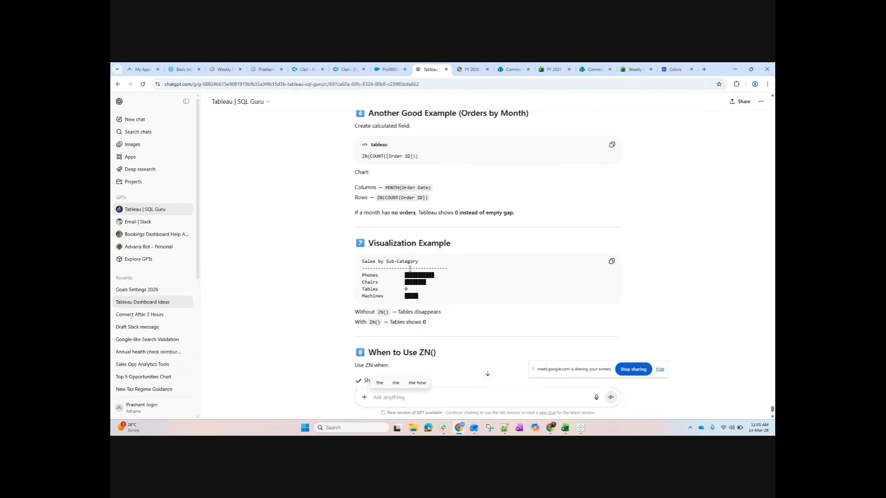
key(alt+Tab)
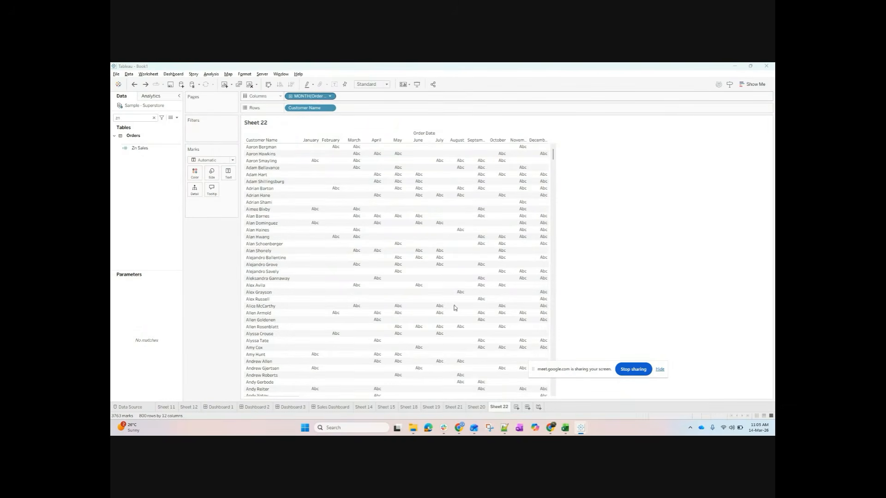
key(alt+Tab)
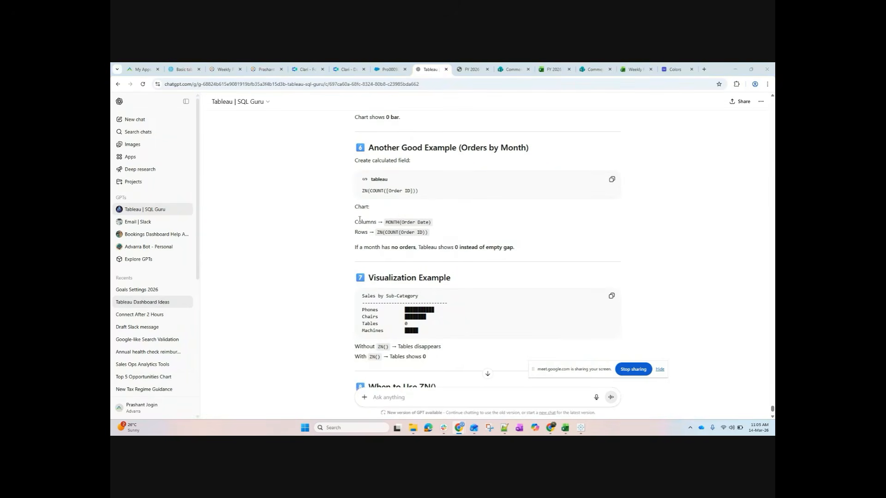
- Switch to Tableau, clear the field search, and start a new calculated field named "# Orders"
key(alt+Tab)
click(154, 117)
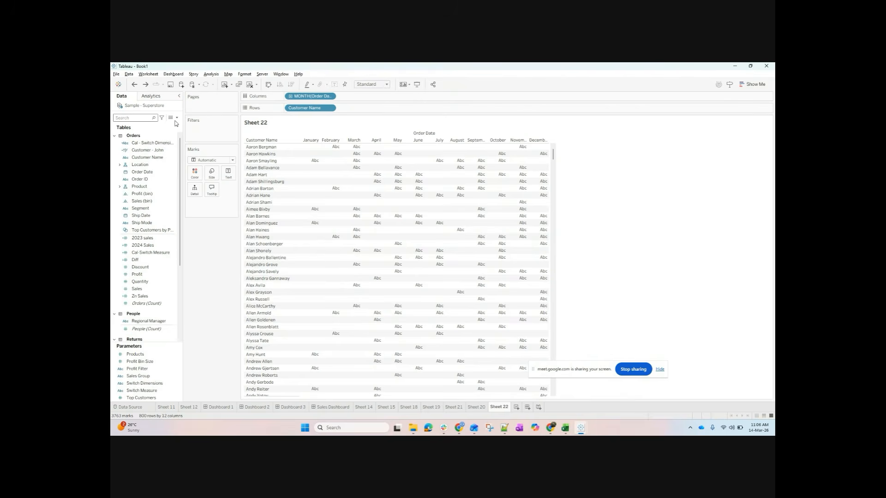
click(176, 117)
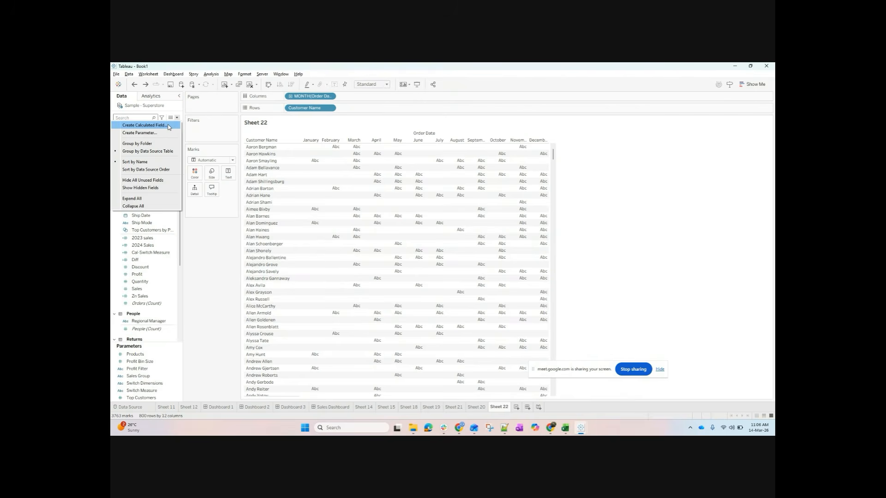
click(169, 126)
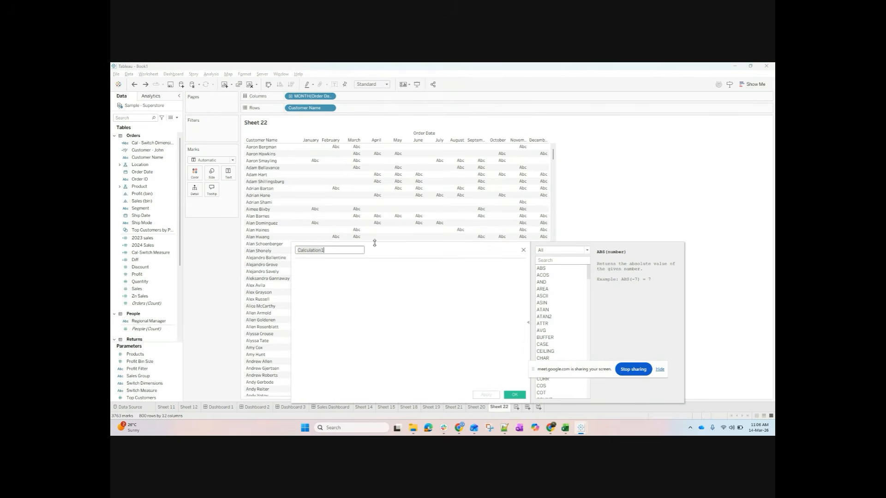
text(# Orders)
click(372, 281)
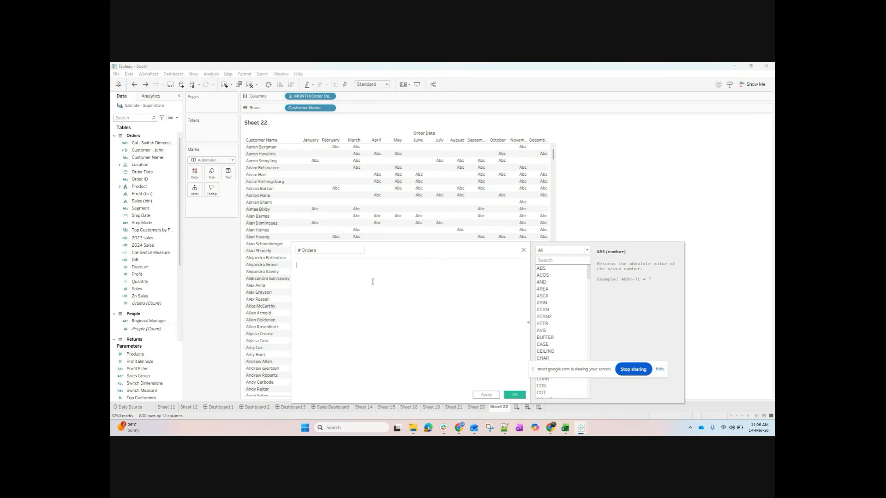
- Define # Orders as the COUNTD of Order ID, then apply and save the calculation
text(coun)
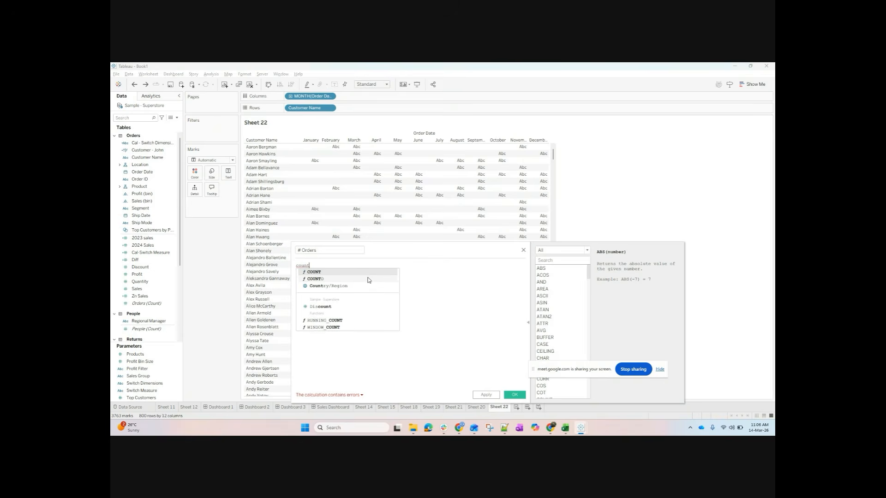
text(t)
click(368, 279)
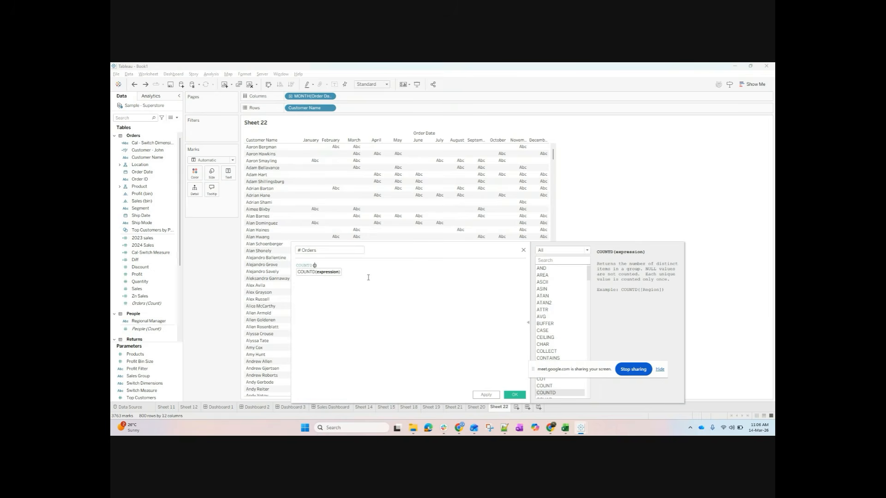
text(id)
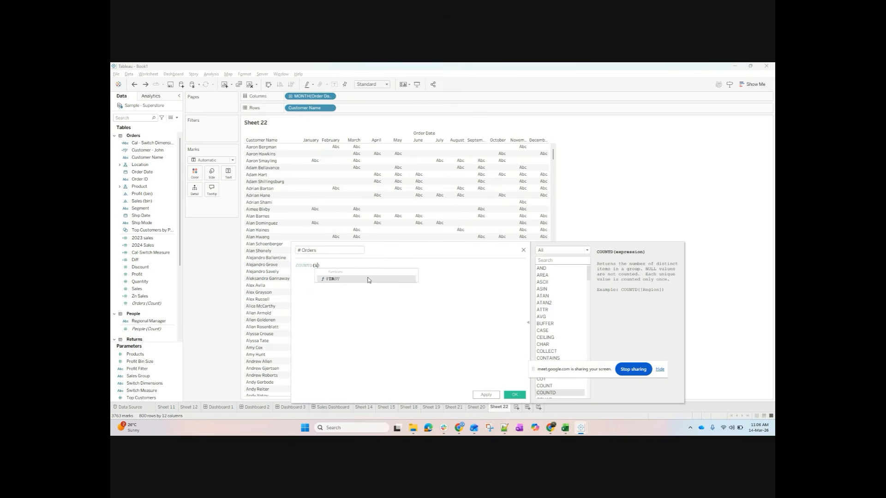
key(BackSpace)
key(BackSpace)
text(id)
key(BackSpace)
key(BackSpace)
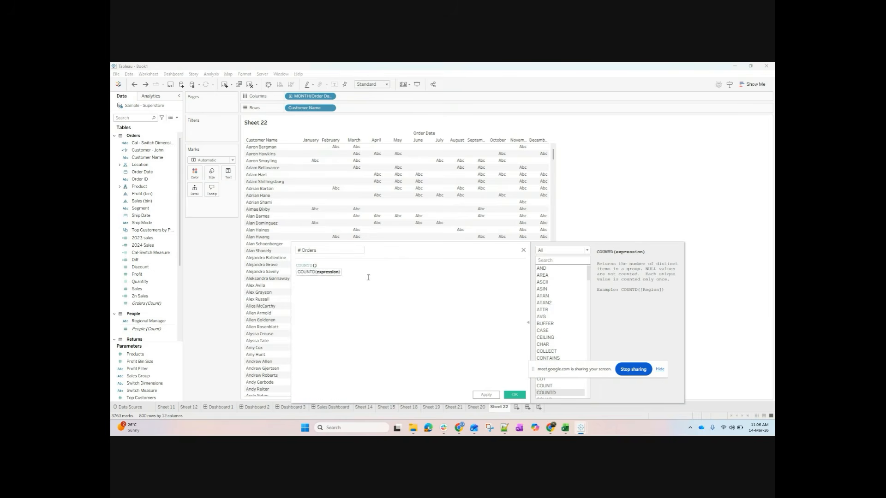
text(ord)
click(369, 280)
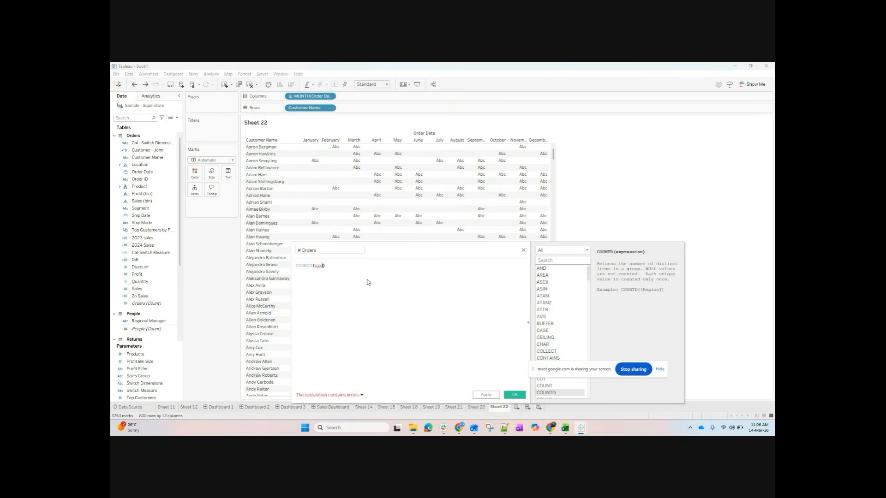
click(486, 395)
click(512, 396)
- Replace Customer Name with # Orders on Rows against the order month, and set the view to Fit Height
key(alt+Tab)
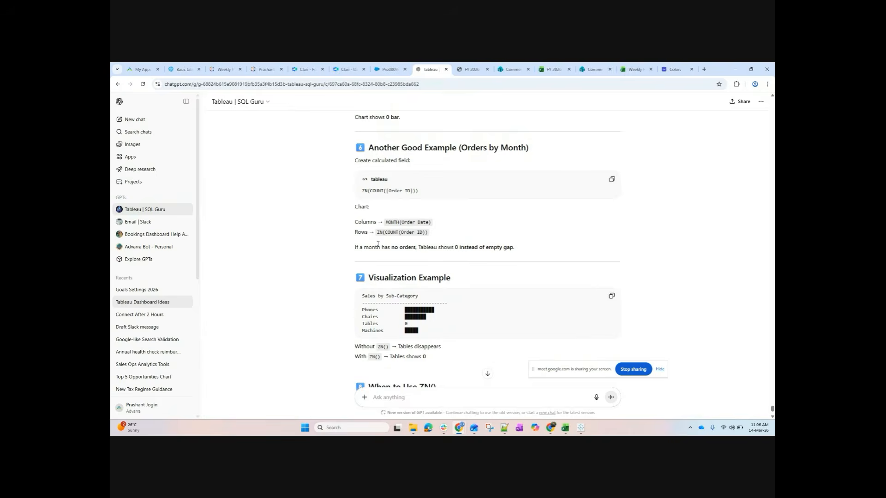
key(alt+Tab)
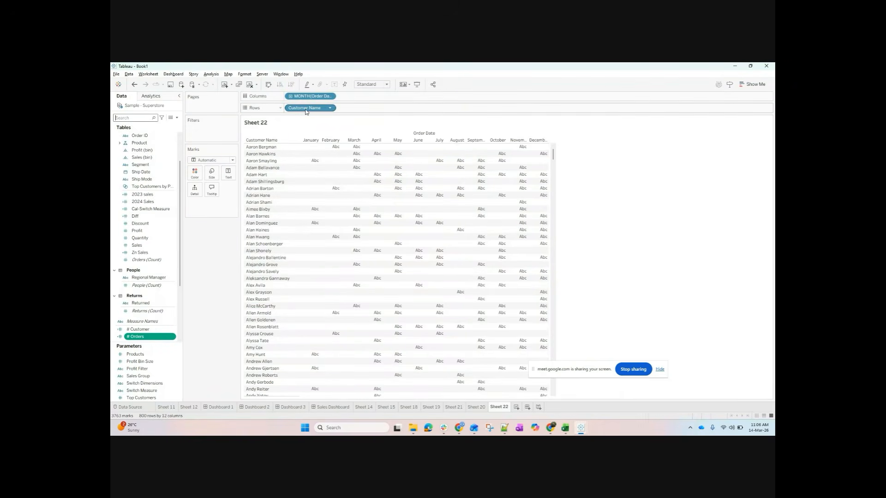
drag(306, 112, 233, 262)
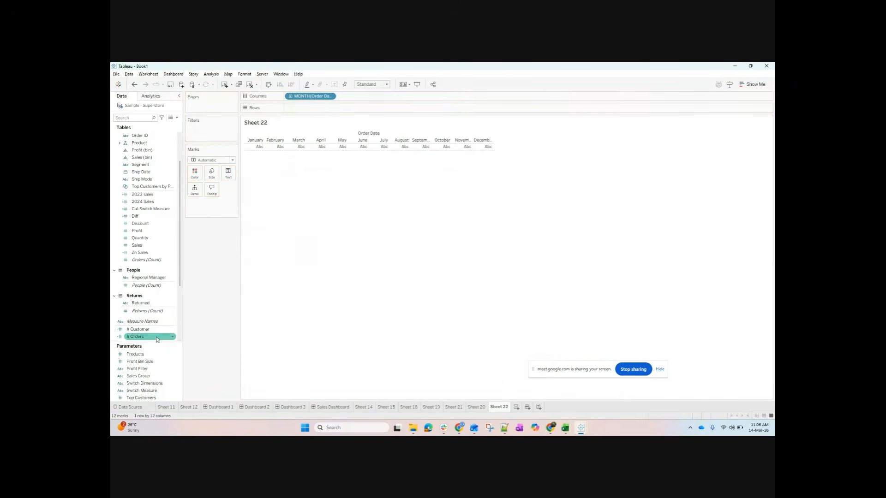
drag(156, 339, 323, 150)
click(372, 84)
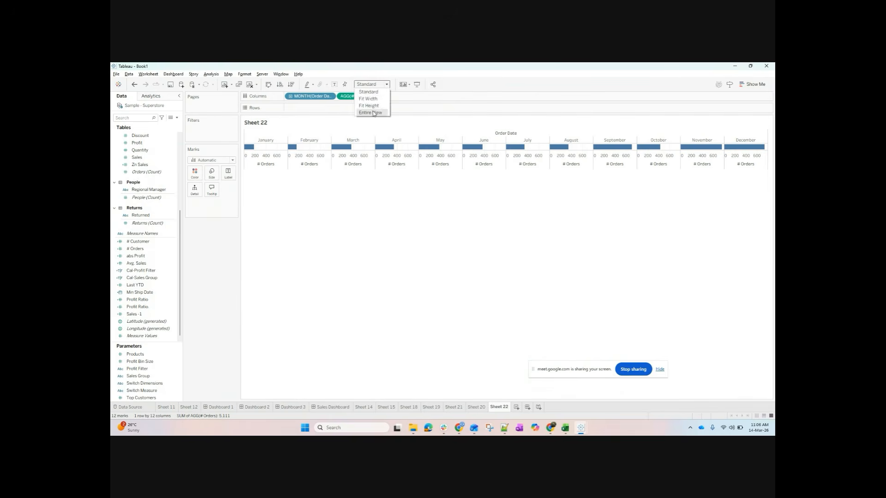
click(369, 105)
drag(347, 96, 345, 114)
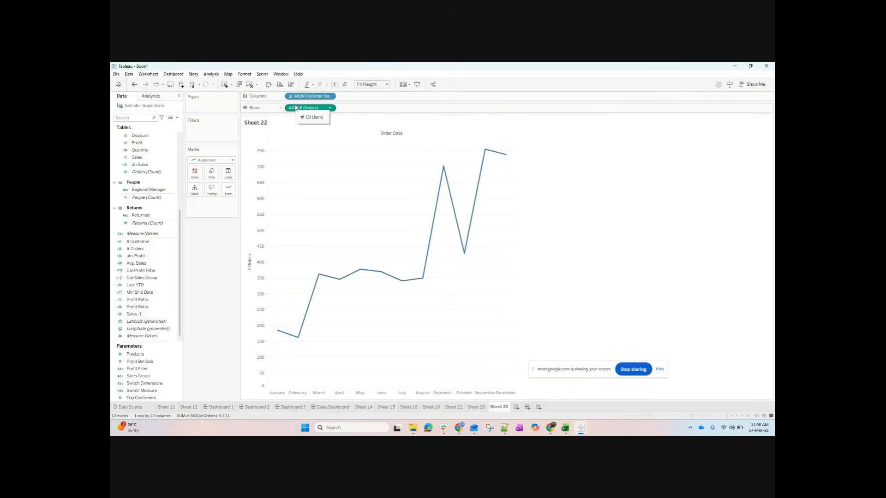
- Check ChatGPT's Orders by Month example, then return to Tableau and add Sub-Category to Rows ahead of # Orders
key(alt+Tab)
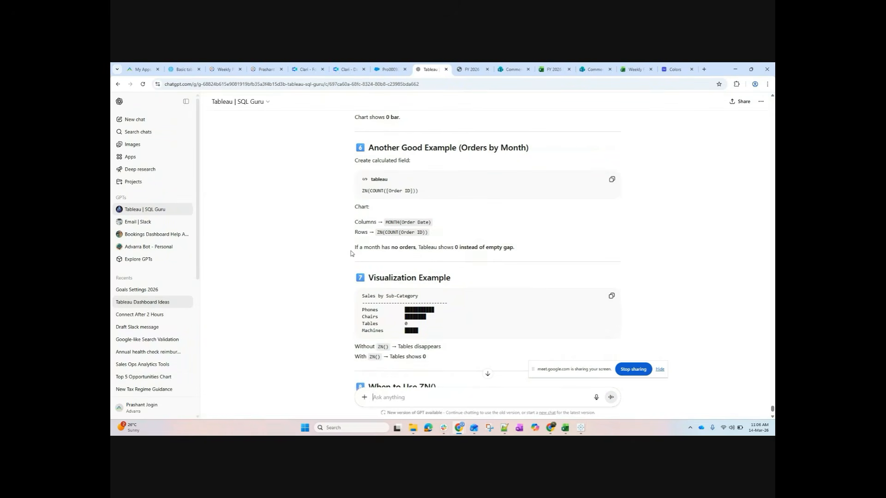
key(alt+Tab)
click(140, 121)
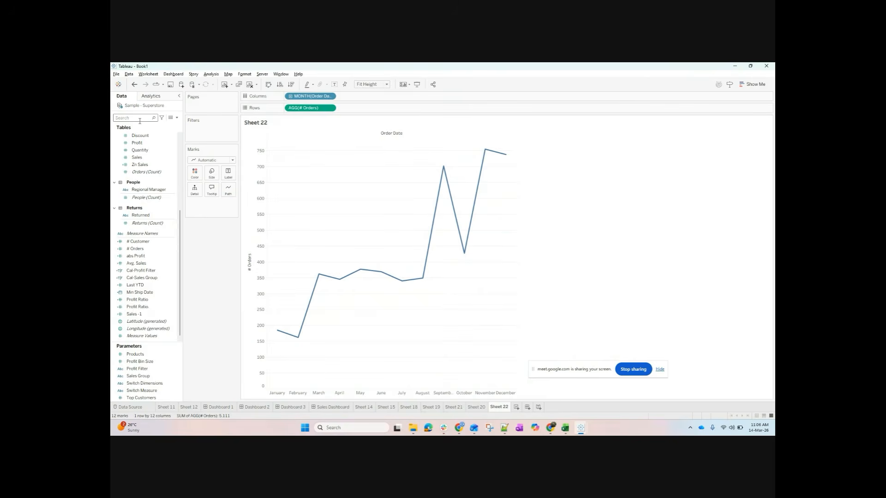
text(sub)
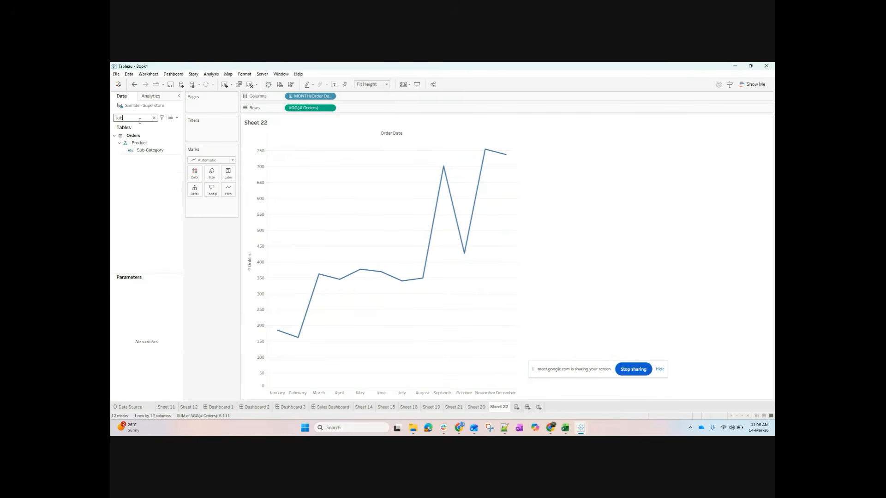
drag(149, 150, 289, 109)
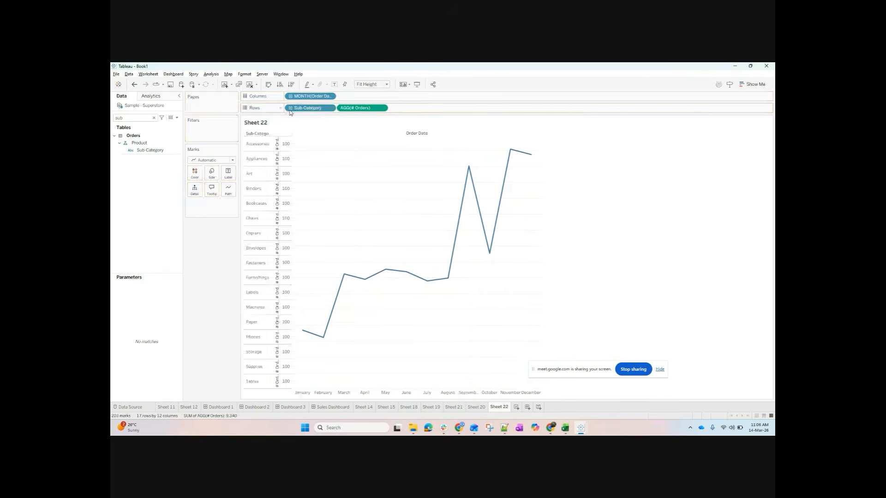
- Convert the order chart to a text table of sub-categories by month, trying Entire View before setting the fit to Standard
click(752, 84)
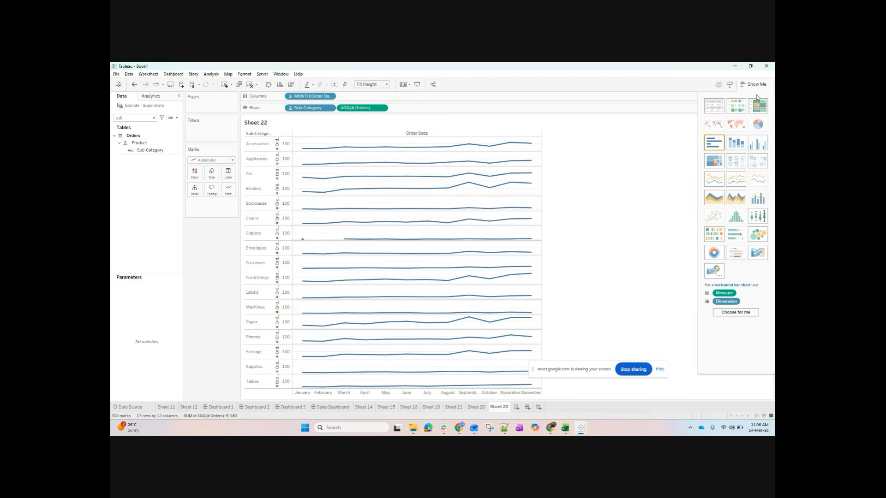
click(713, 114)
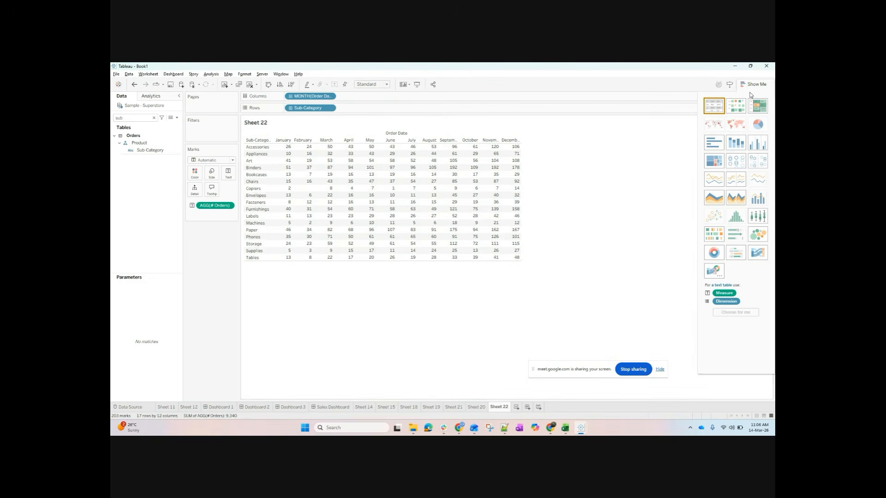
drag(755, 84, 757, 84)
click(386, 85)
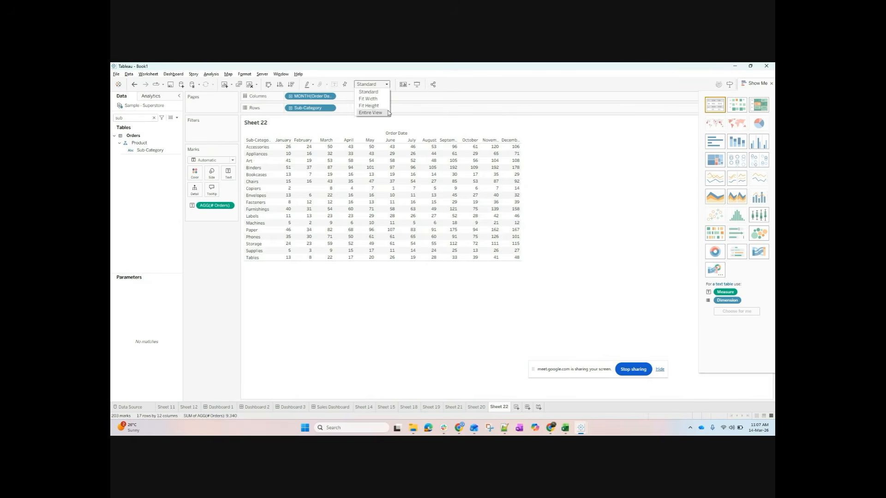
click(390, 112)
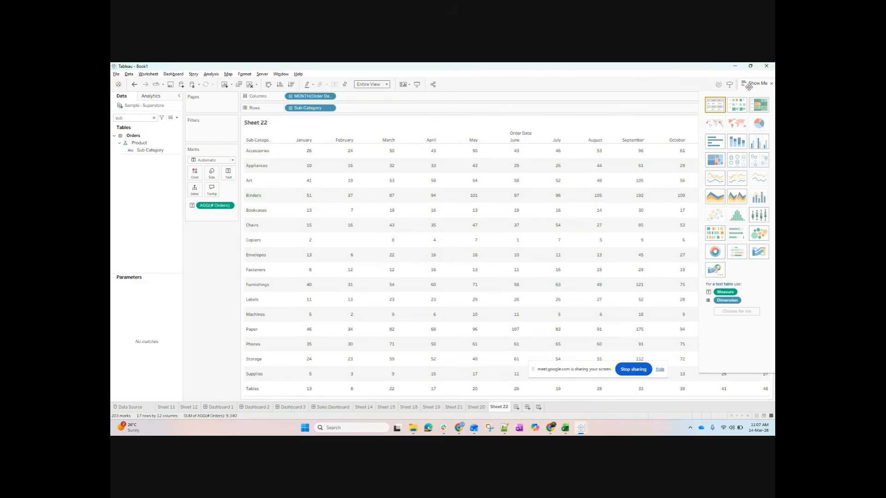
click(771, 83)
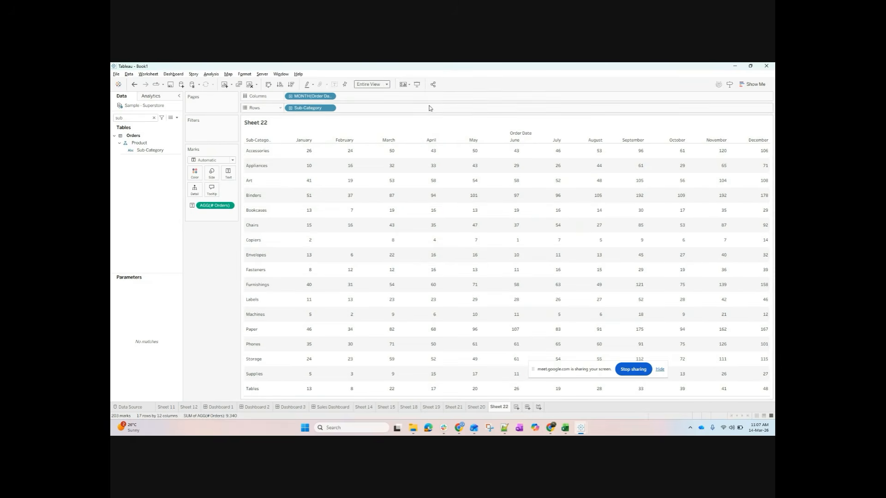
click(369, 83)
click(369, 92)
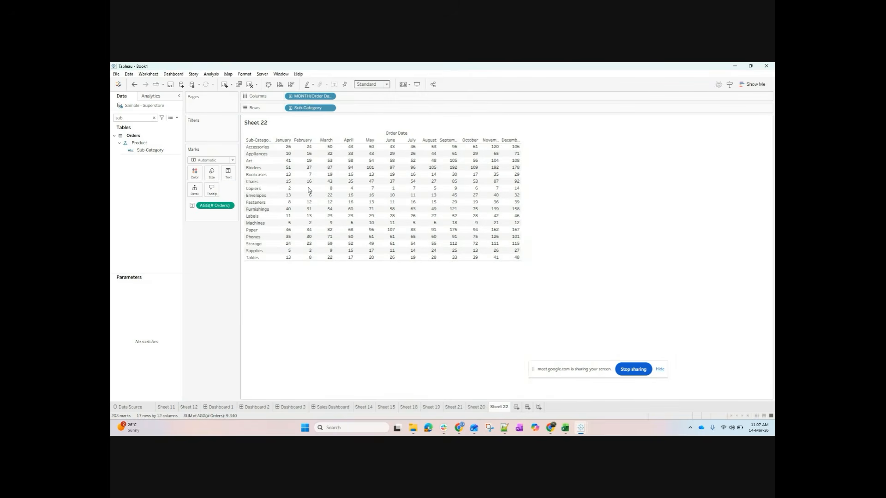
mouse_move(317, 192)
- Search the data fields for "ord" and open the # Orders calculation for editing
click(146, 119)
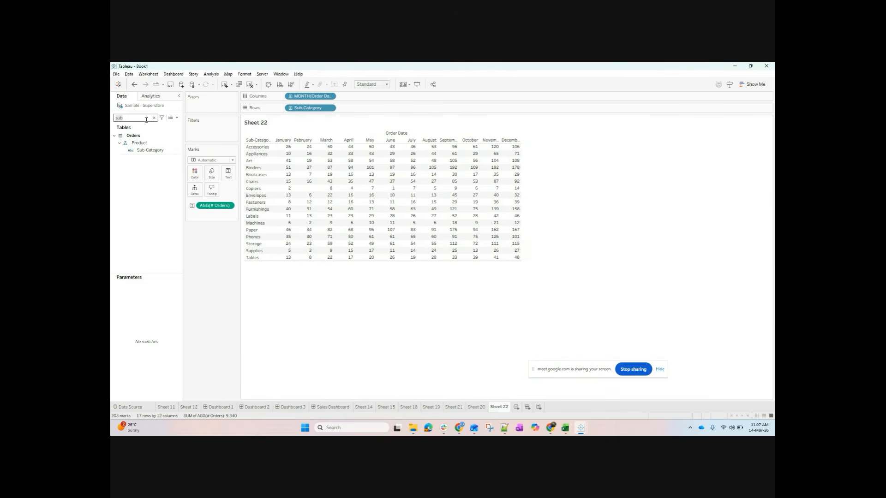
key(BackSpace)
key(BackSpace)
key(BackSpace)
text(ord)
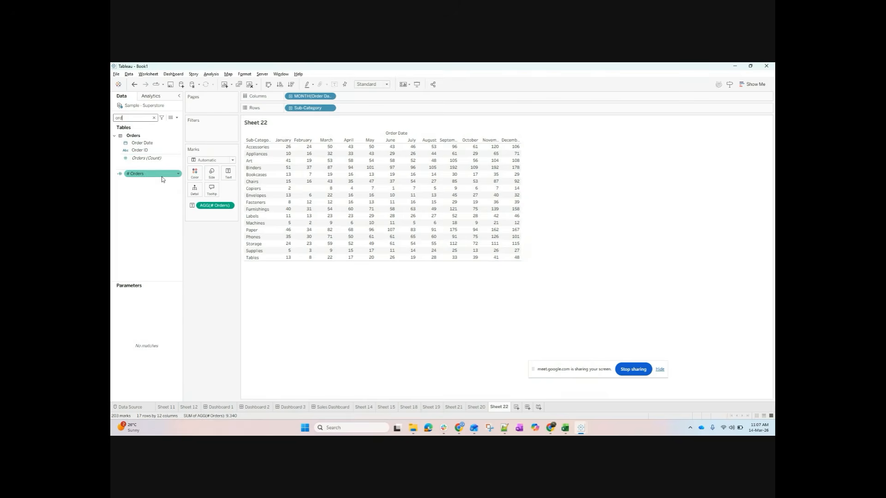
right_click(162, 180)
click(183, 217)
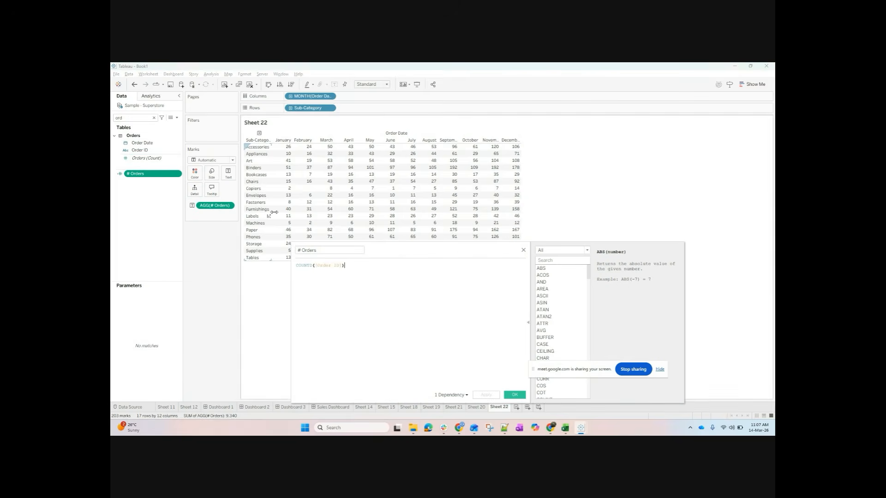
- Wrap the COUNTD of Order ID in the ZN function, then apply and save the # Orders calculation
click(296, 266)
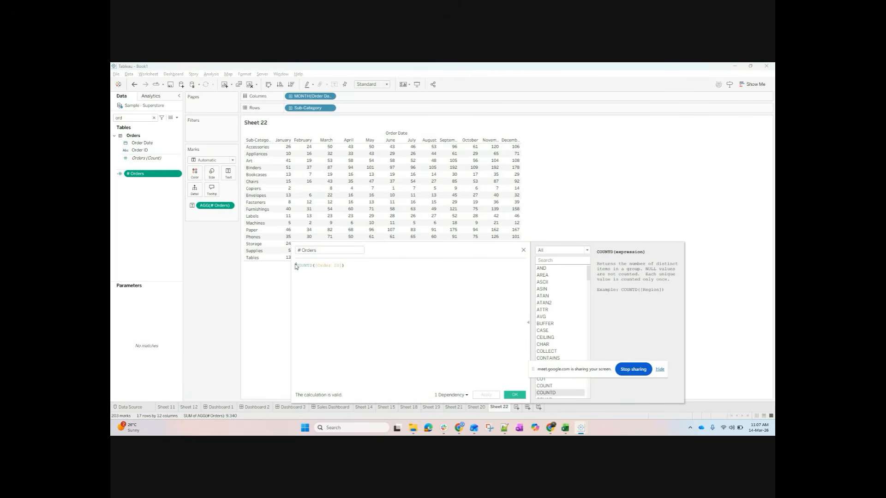
text({)
text(zn()
click(312, 274)
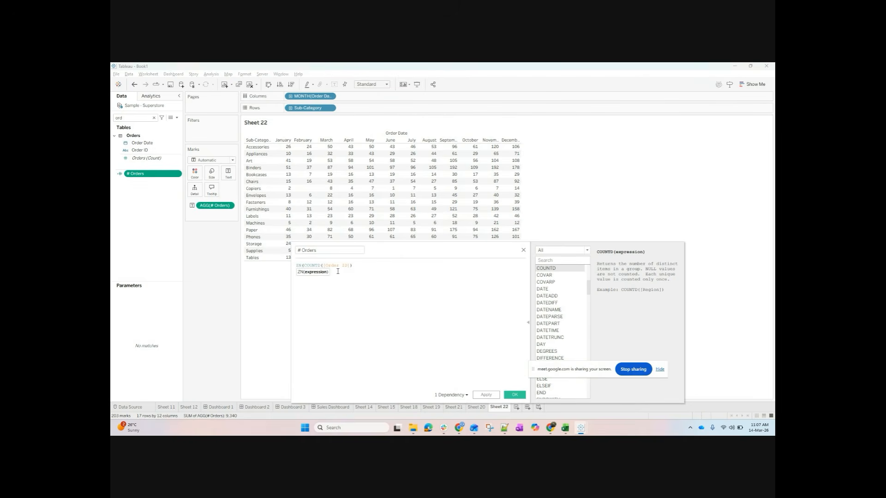
click(370, 264)
text()))
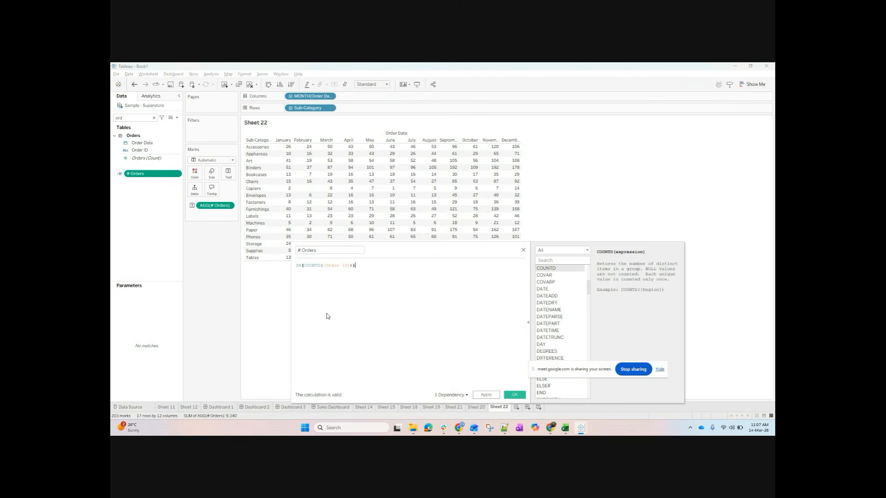
click(486, 395)
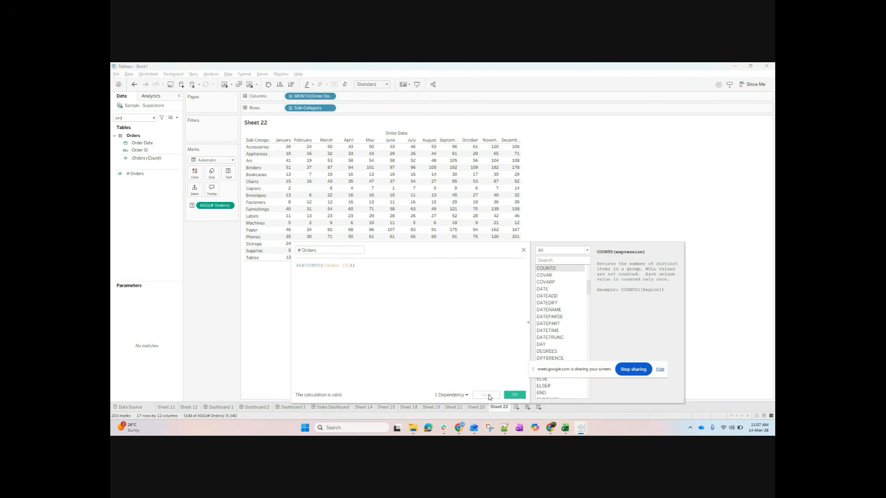
click(515, 396)
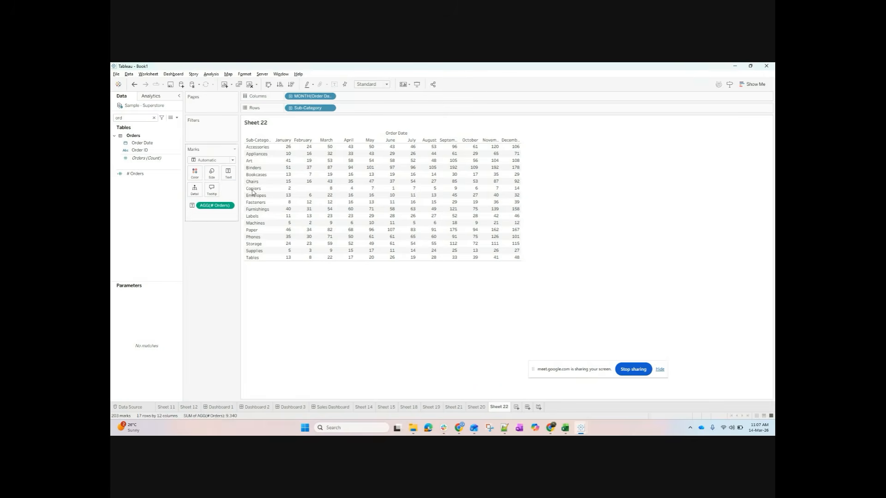
- Format # Orders so special values such as NULL use the text 0 and marks show at the default value
right_click(224, 211)
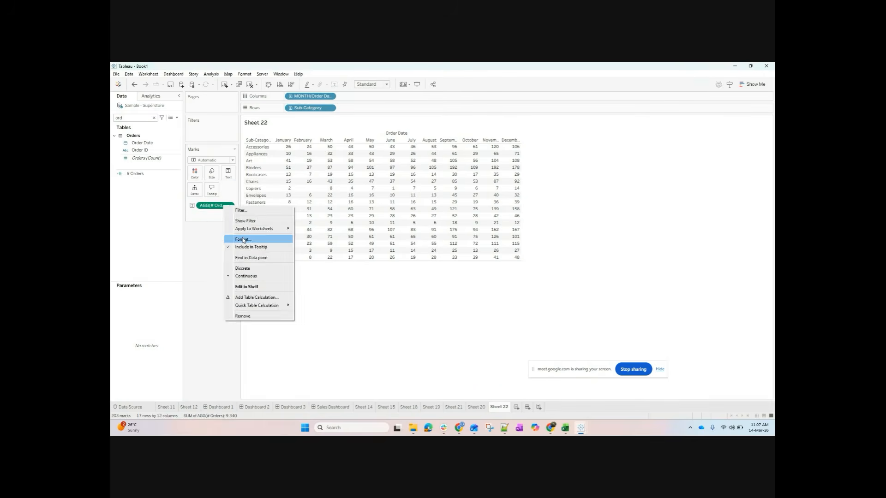
click(257, 238)
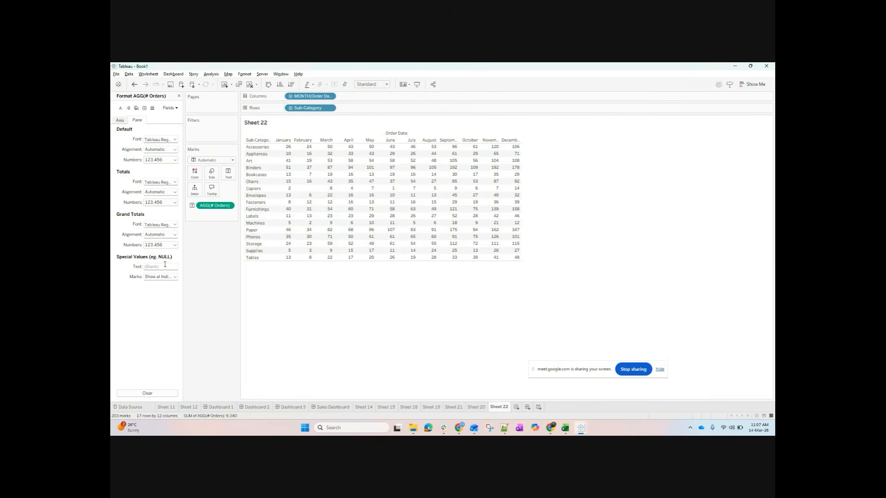
text(0)
click(161, 277)
click(162, 290)
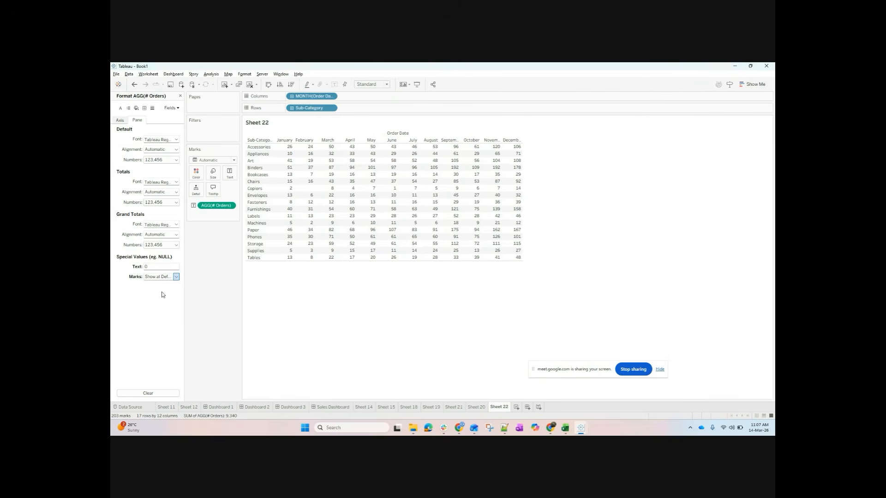
click(180, 96)
- Switch to ChatGPT and examine the ZN visualization example, usage advice, and the results with and without ZN
key(alt+Tab)
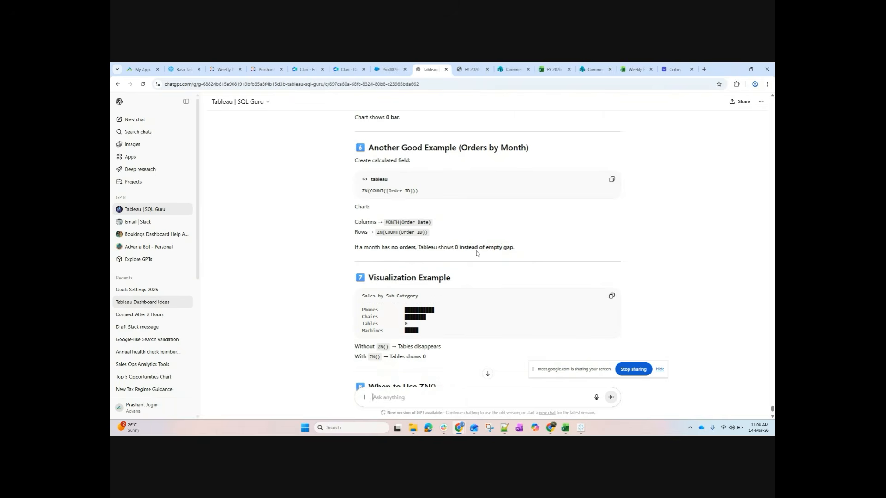
scroll(415, 295, down, 1)
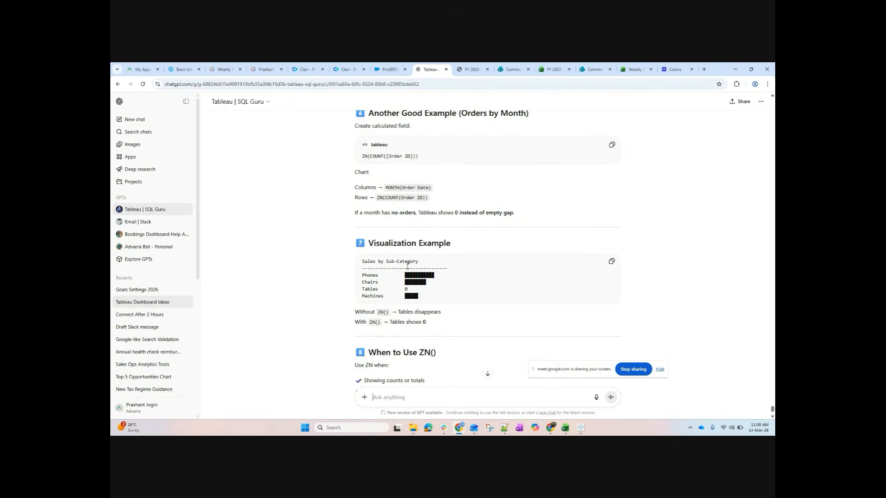
scroll(407, 274, down, 1)
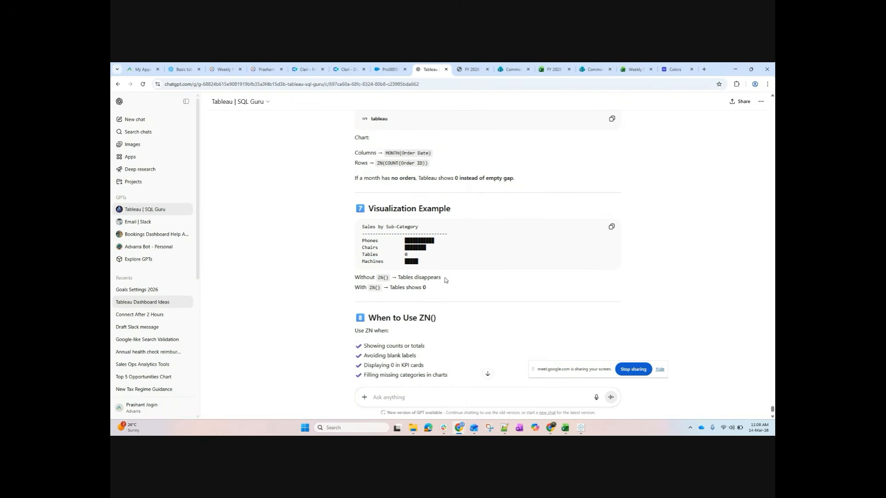
scroll(402, 295, down, 1)
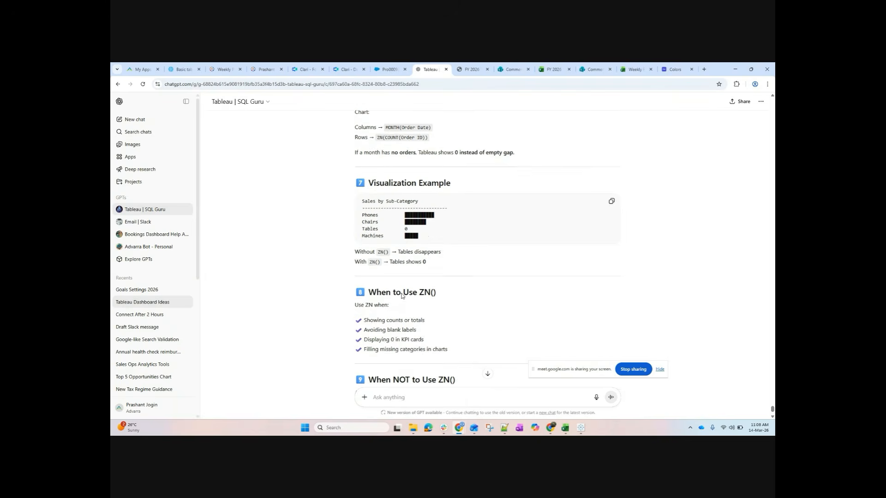
scroll(402, 296, down, 1)
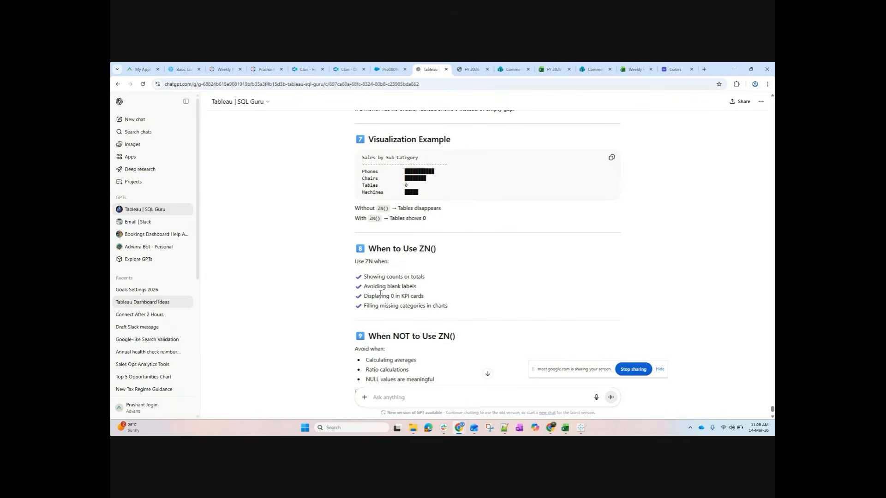
scroll(368, 294, up, 6)
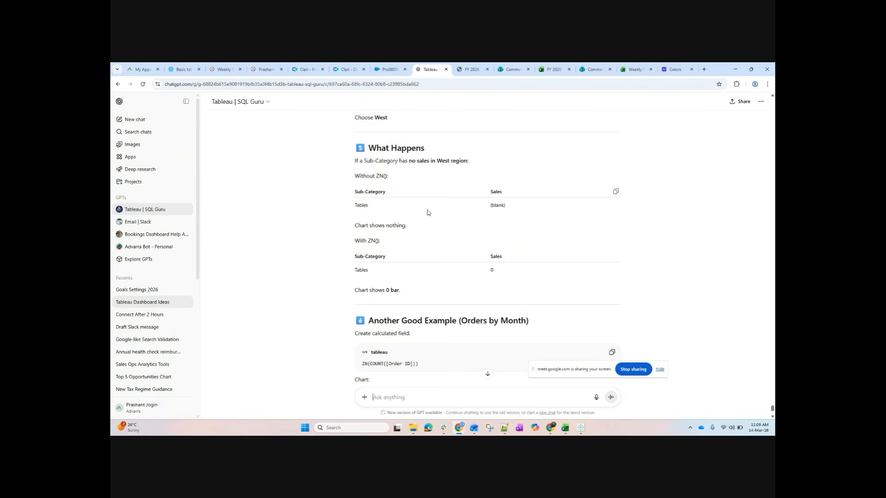
- Switch to Tableau, remove # Orders from the text table, and show Sales in its cells instead
key(alt+Tab)
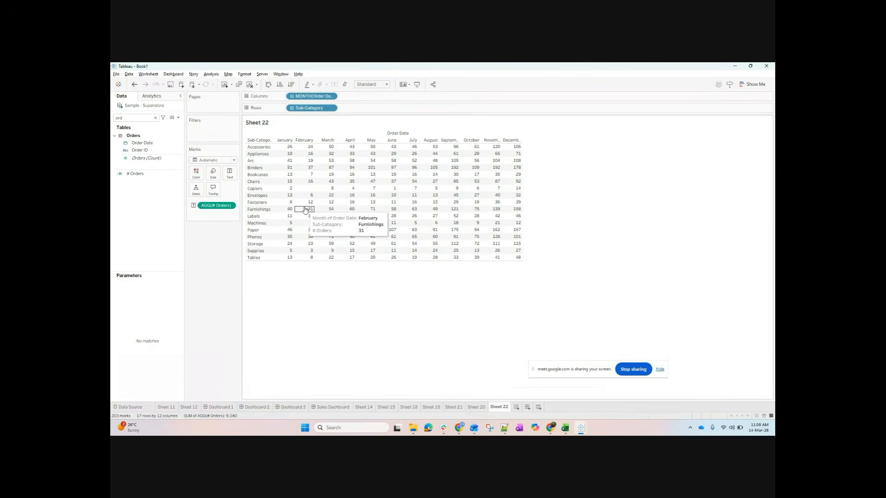
drag(216, 205, 205, 202)
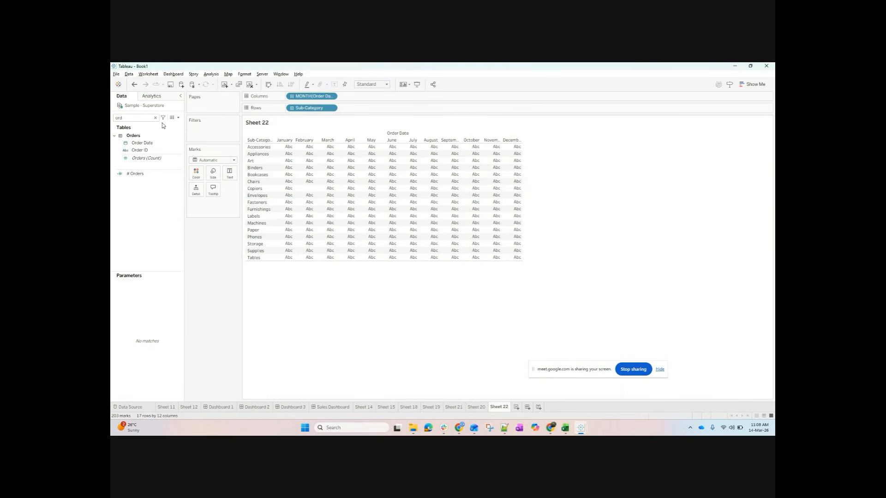
click(141, 116)
key(ctrl+a)
text(sal)
drag(137, 165, 310, 171)
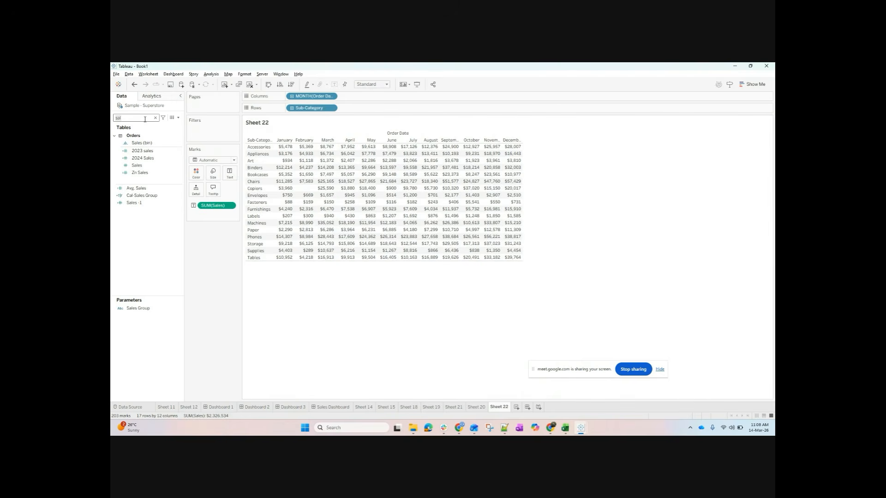
- Find the Zn Sales field and change its formula to ZN(SUM([Sales])), then save the calculation
key(BackSpace)
key(BackSpace)
key(BackSpace)
text(zn)
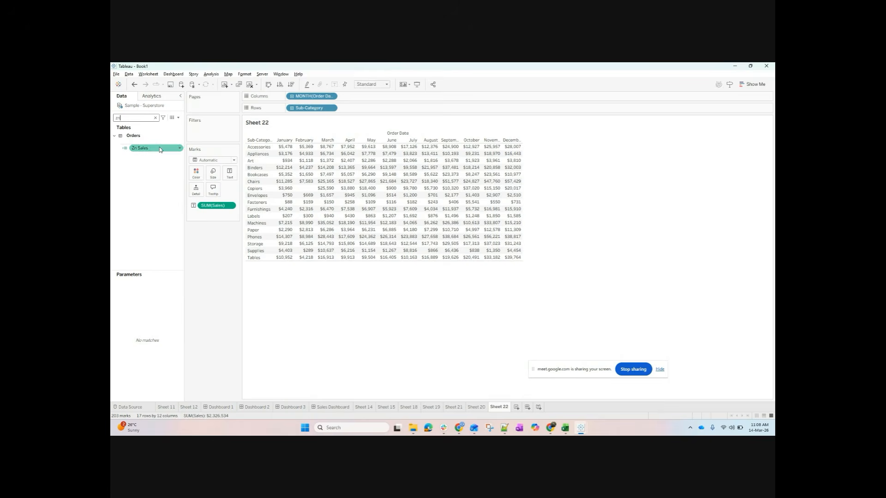
right_click(157, 147)
click(187, 190)
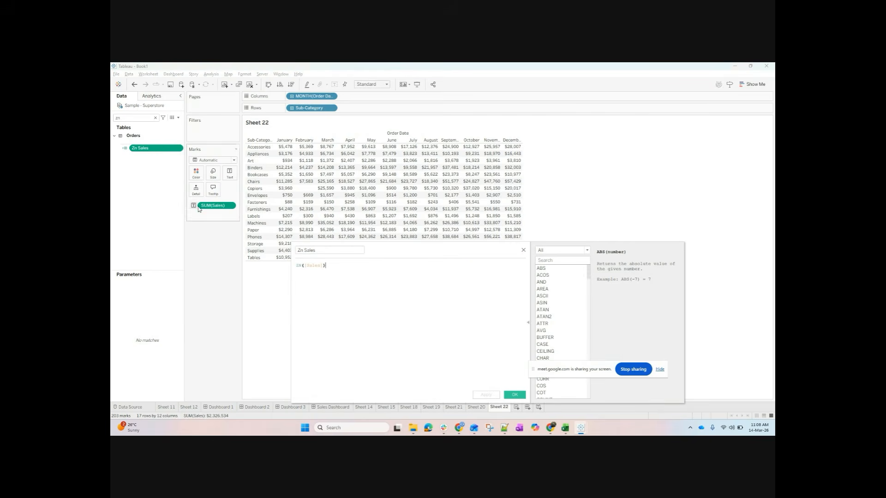
click(304, 267)
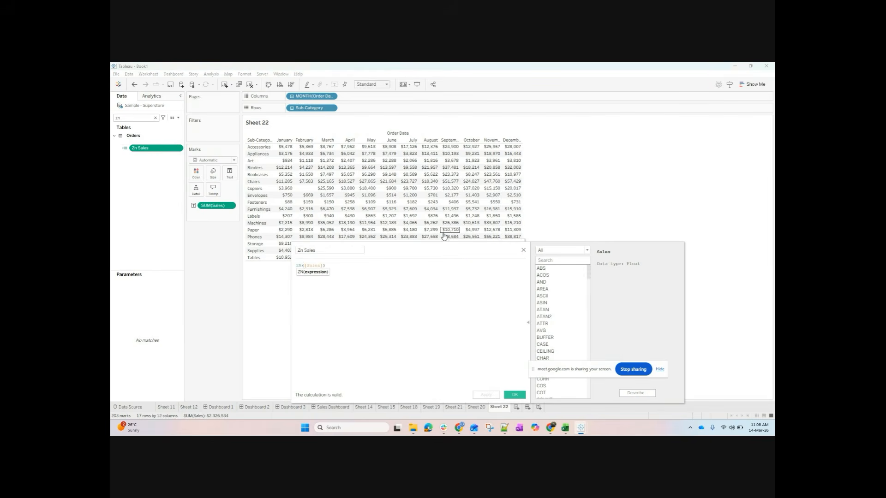
text(sum)
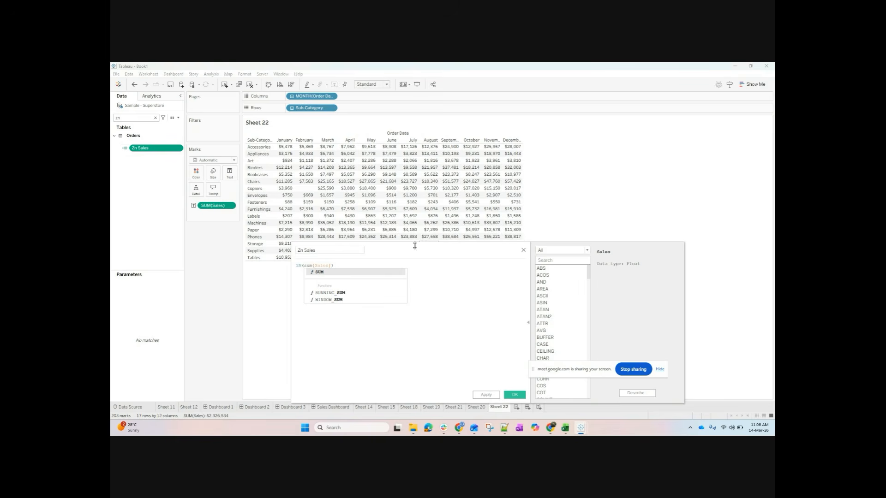
text(()
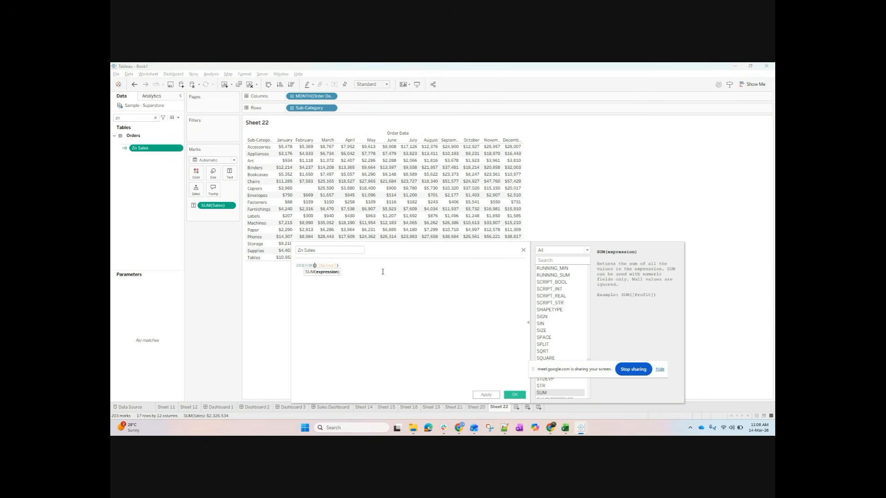
key(Delete)
click(364, 267)
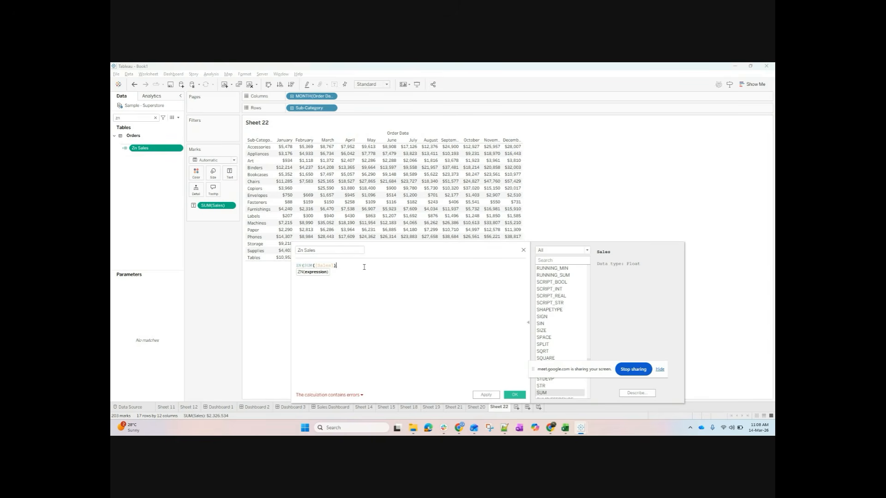
text())
click(512, 396)
- Show Zn Sales in the cells of the sub-category by month table, then remove it from the view
drag(139, 142, 352, 189)
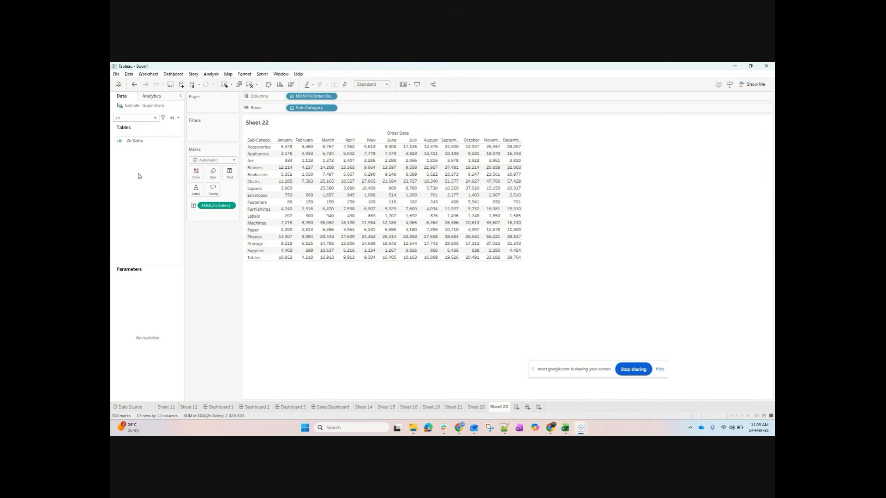
right_click(151, 142)
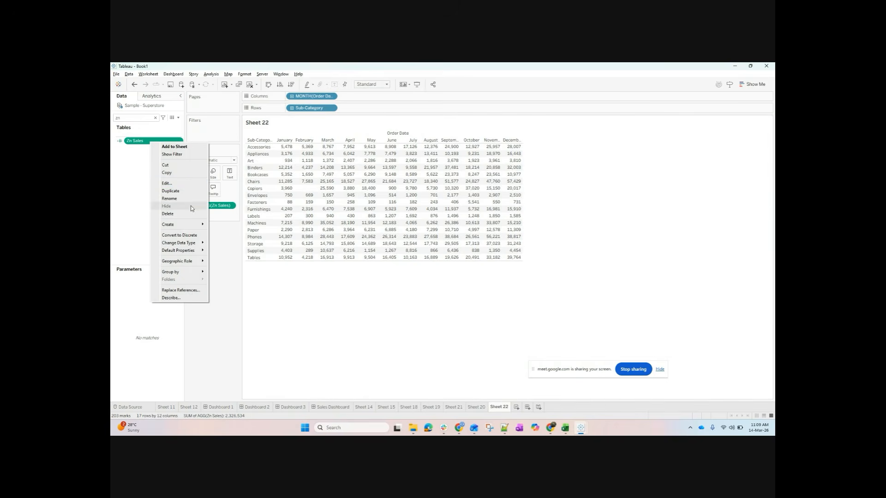
click(303, 192)
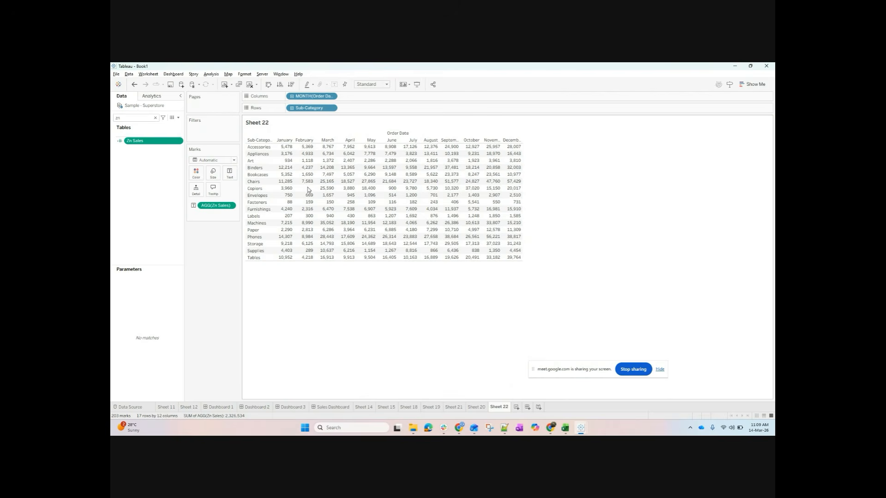
drag(214, 205, 143, 216)
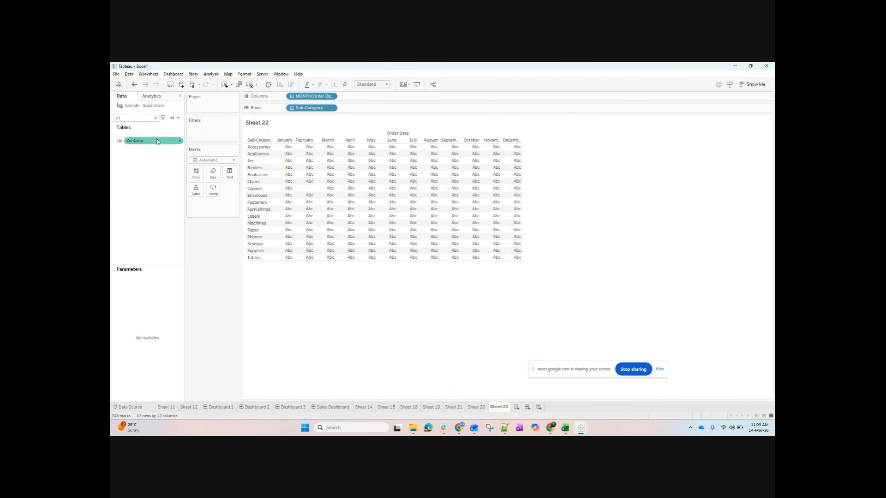
click(155, 117)
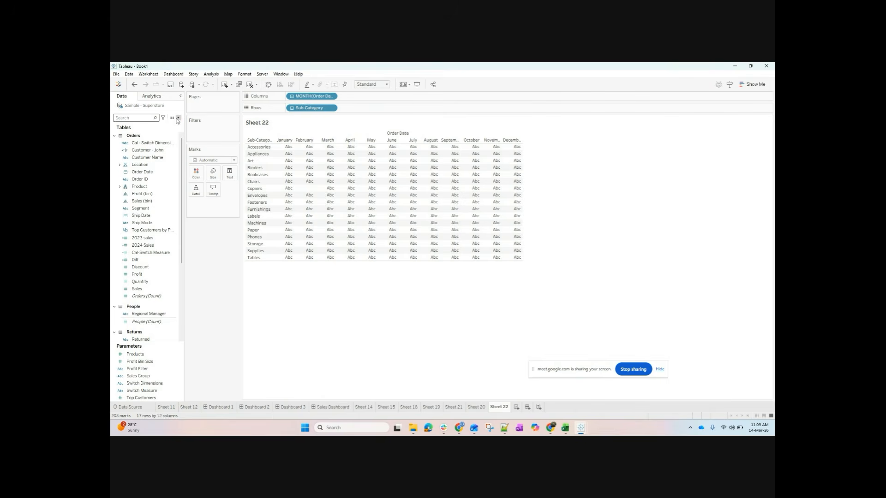
click(178, 119)
click(157, 124)
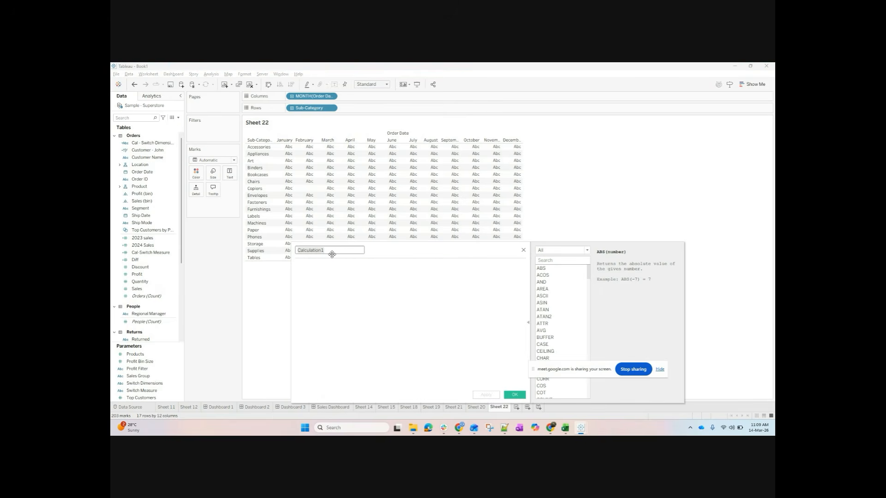
click(523, 250)
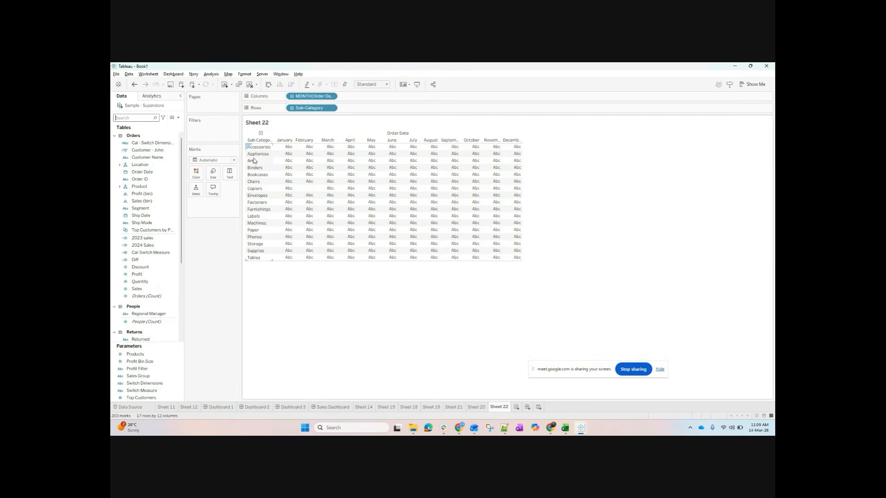
- Replace Sub-Category with Product Name on the table's rows
click(311, 109)
double_click(312, 110)
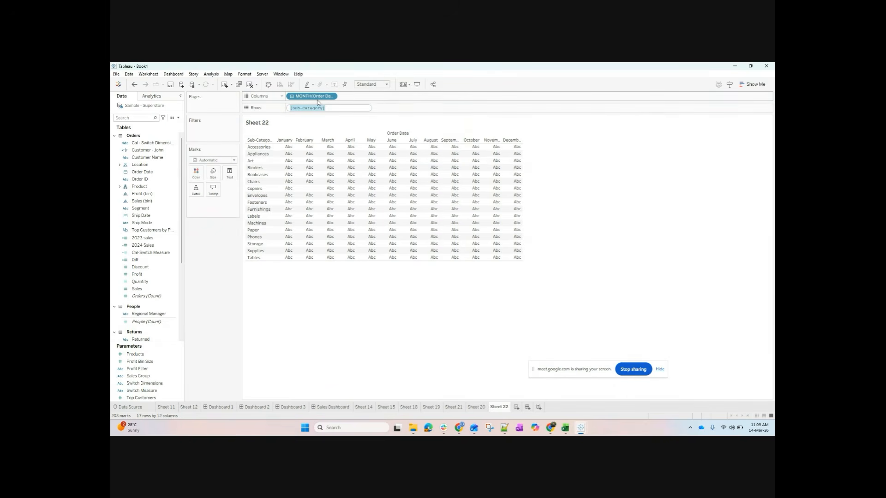
text(pro)
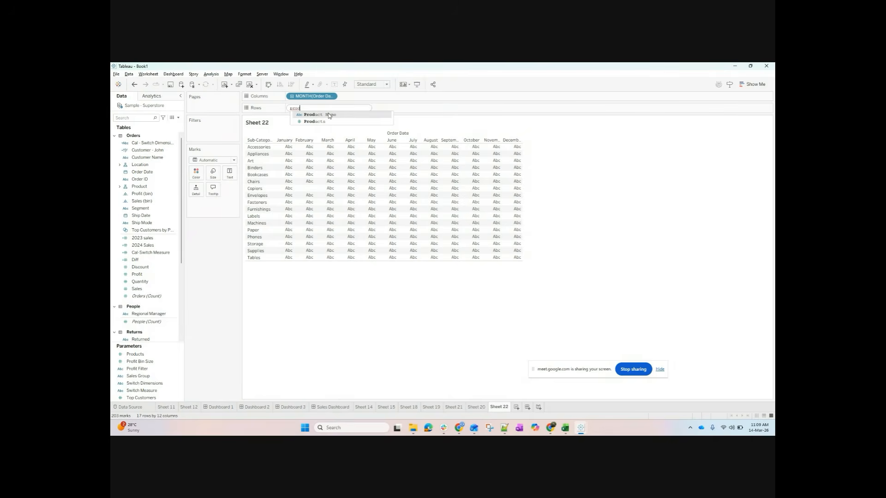
text(d)
click(329, 115)
key(Return)
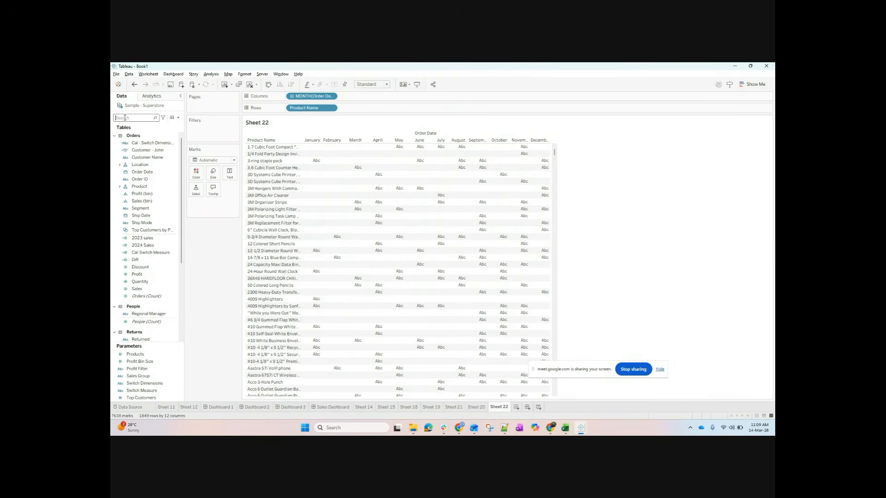
- Find the Profit field and show it in the cells of the product by month table
text(prof)
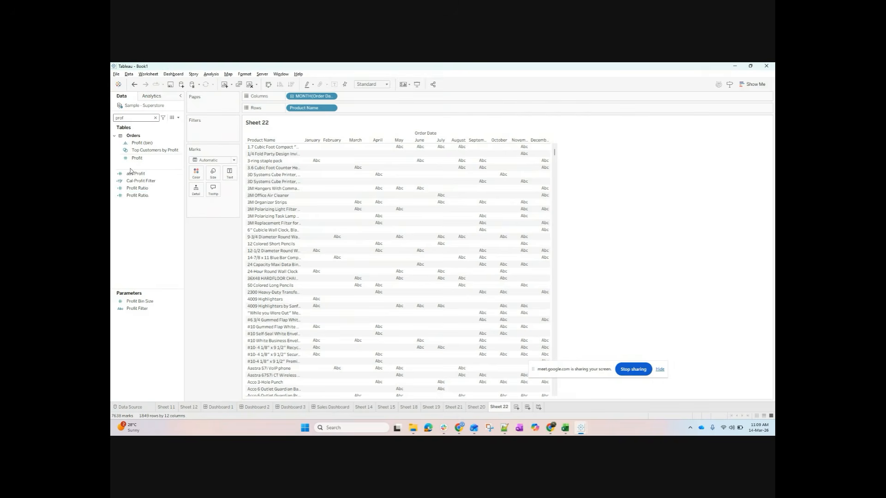
click(154, 190)
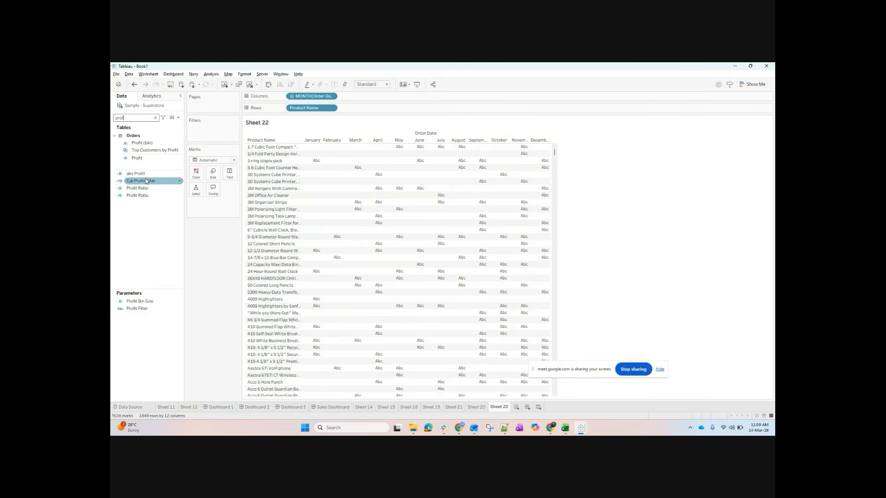
drag(147, 158, 256, 165)
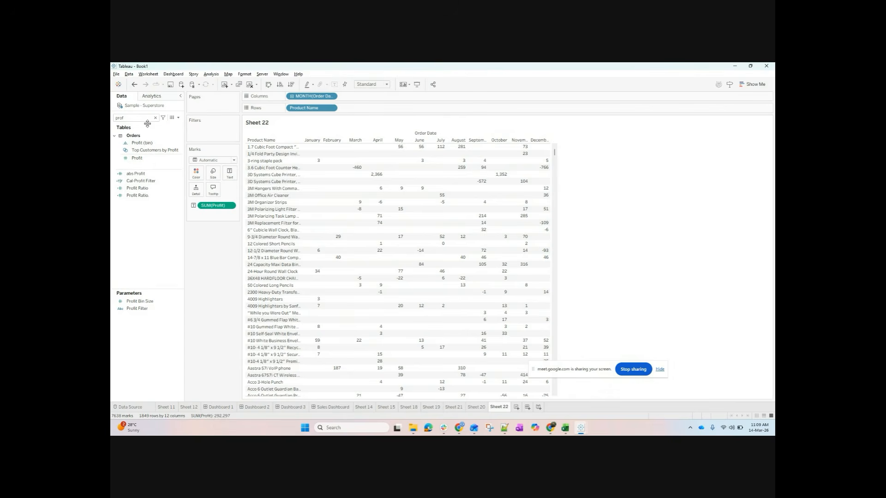
- Remove Profit from the product table and show Zn Sales in its cells instead
key(BackSpace)
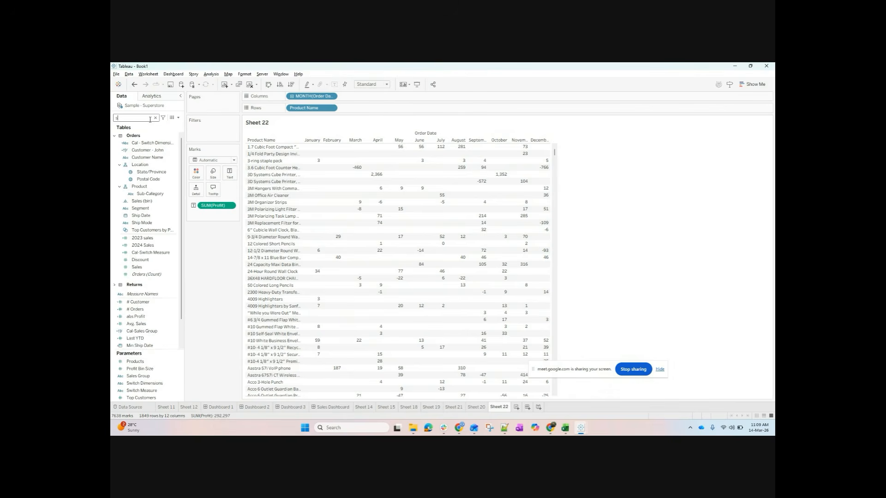
text(zn)
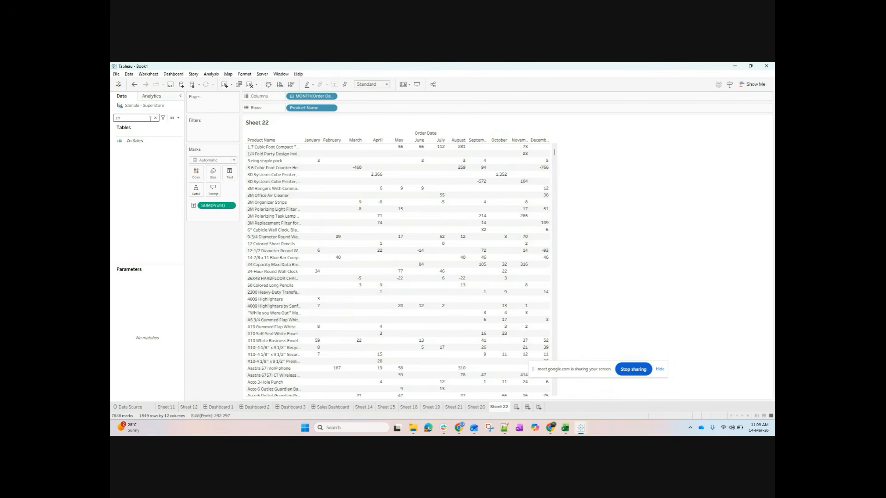
drag(205, 207, 150, 147)
drag(140, 141, 233, 179)
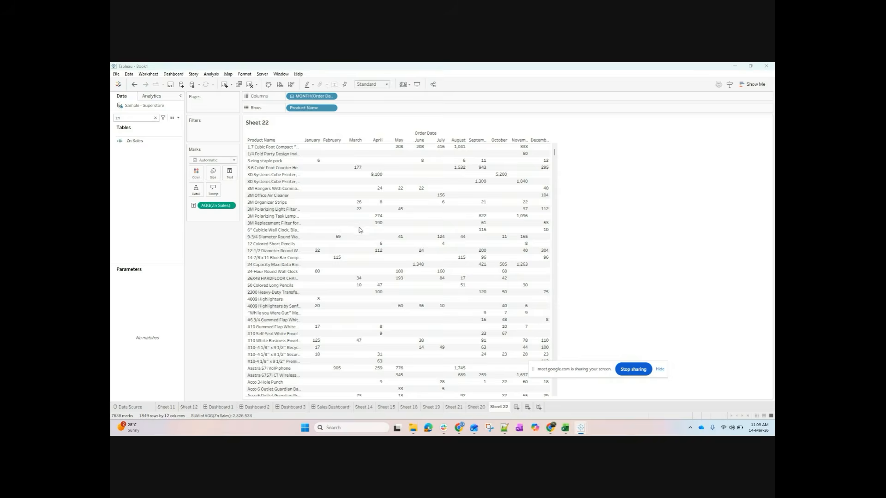
- Switch to ChatGPT and examine the ZN function's purpose, syntax, value-to-result table and ZN(SUM([Sales])) example
key(alt+Tab)
scroll(385, 212, up, 9)
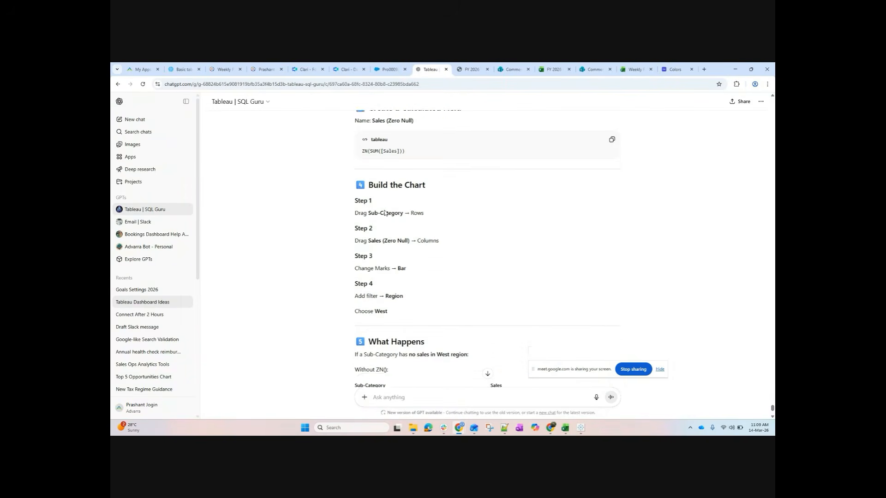
scroll(385, 212, up, 4)
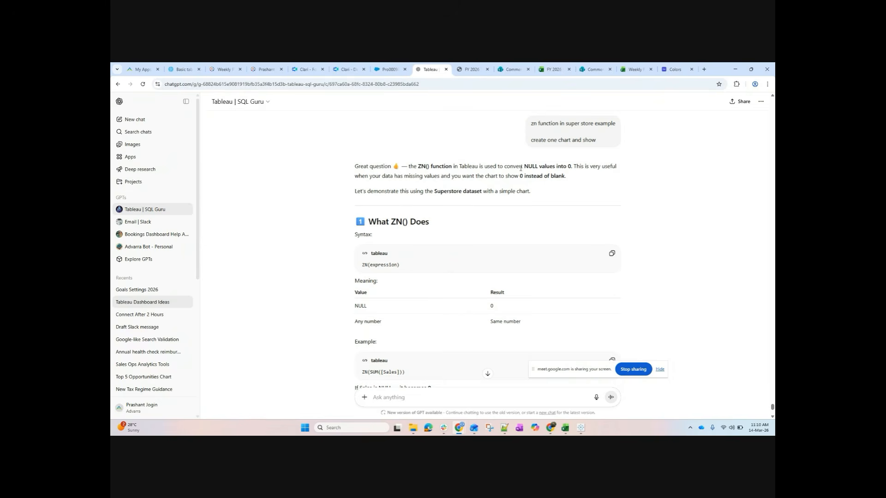
drag(589, 173, 608, 169)
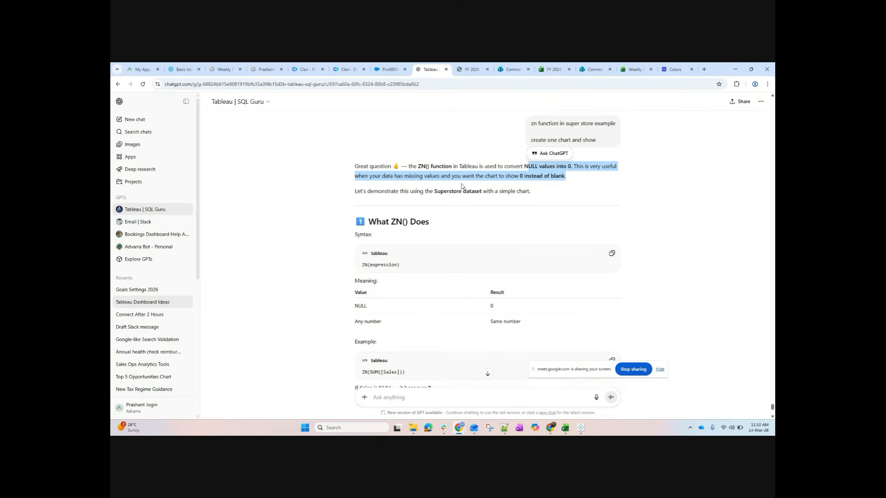
scroll(549, 193, down, 1)
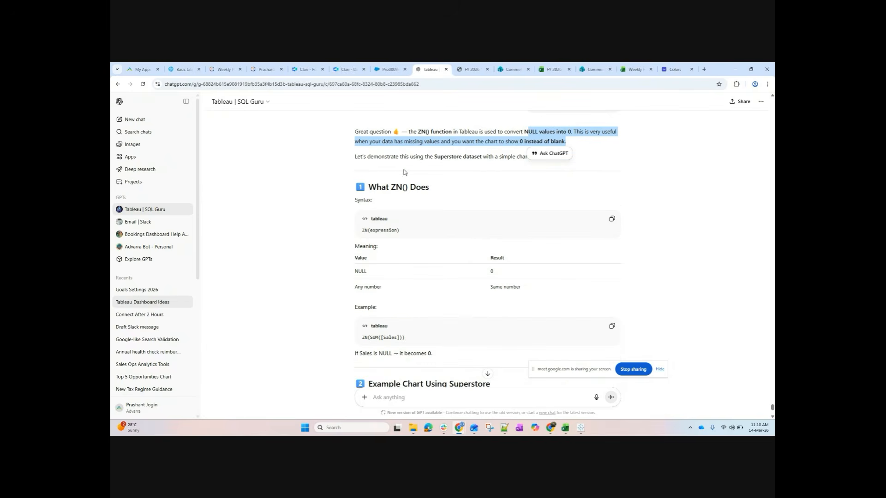
scroll(419, 177, down, 2)
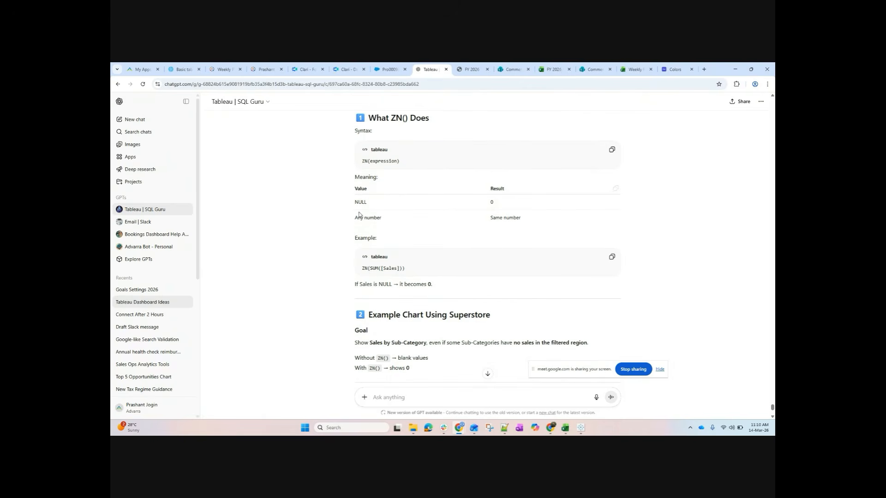
drag(364, 203, 479, 199)
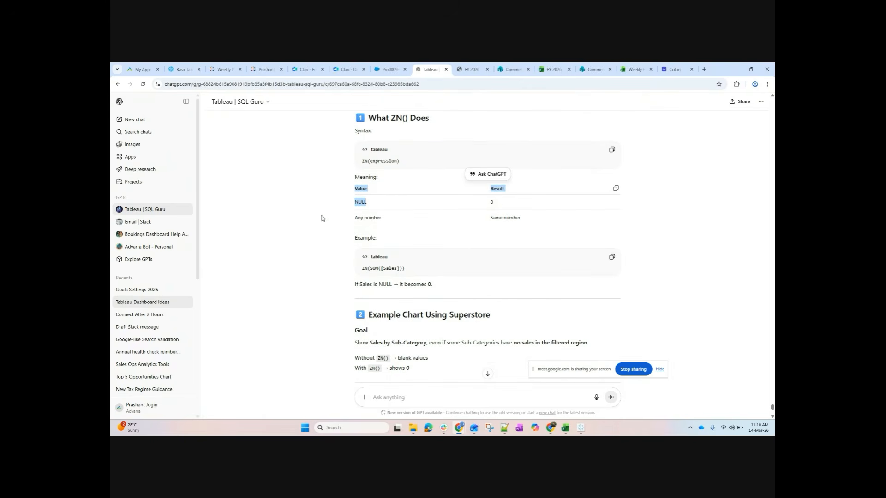
drag(357, 218, 502, 218)
scroll(375, 247, down, 1)
click(364, 236)
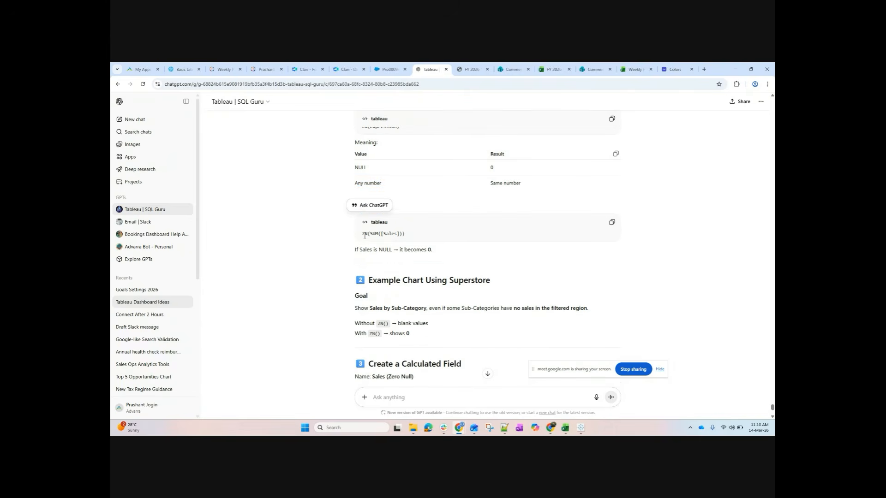
drag(346, 255, 383, 257)
- Check the Zn Sales table in Tableau, then return to ChatGPT and read the goal of the Superstore example chart
key(alt+Tab)
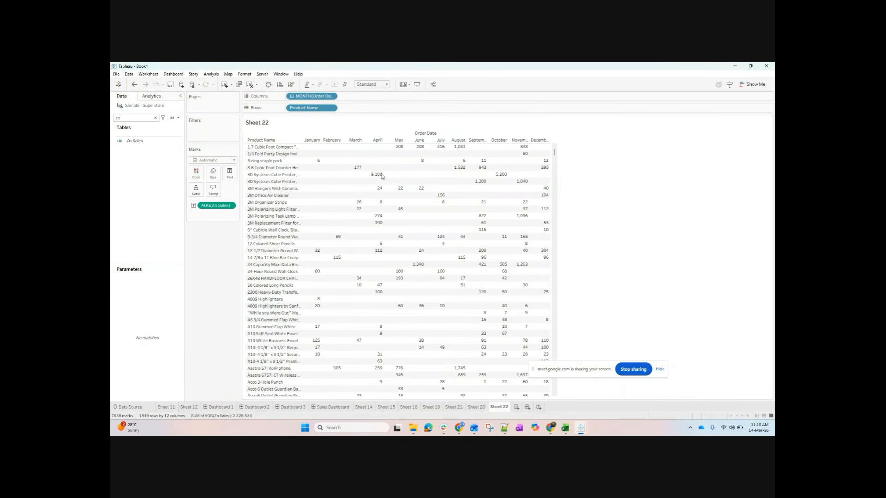
key(alt+Tab)
scroll(422, 245, down, 1)
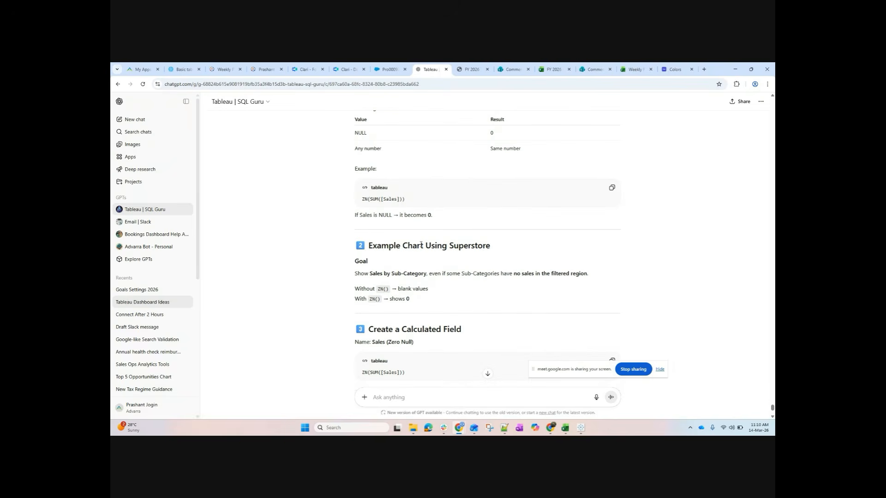
scroll(466, 254, down, 1)
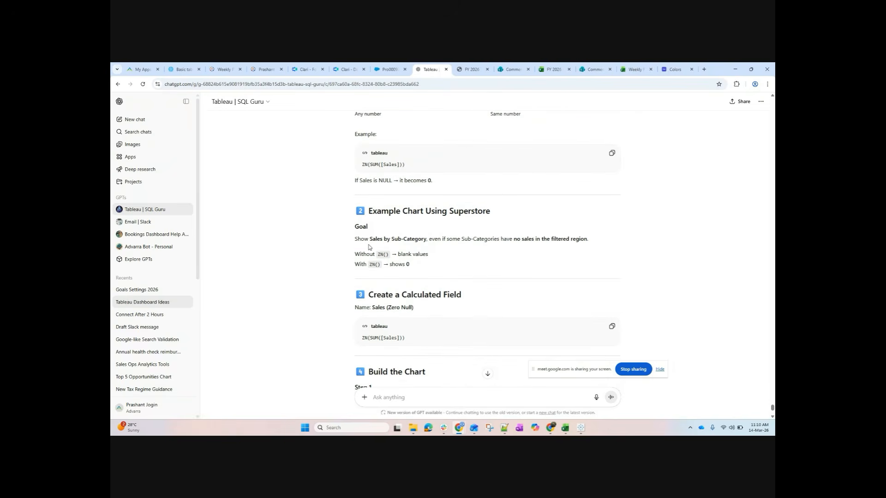
- Switch to Tableau, remove the Order Date month from the columns, and clear the whole sheet
key(alt+Tab)
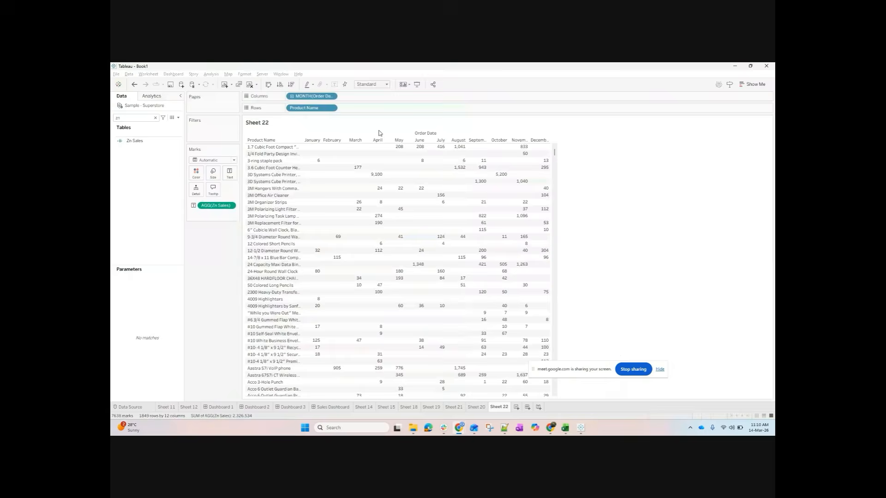
drag(290, 115, 247, 89)
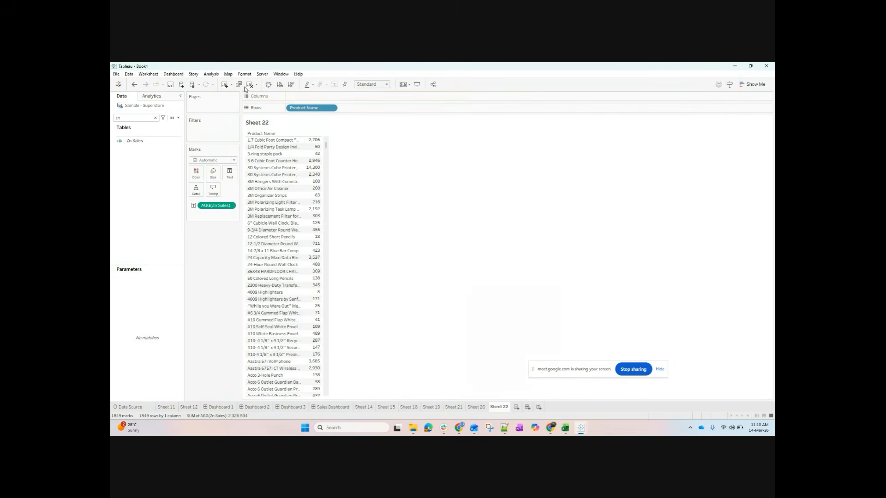
click(249, 84)
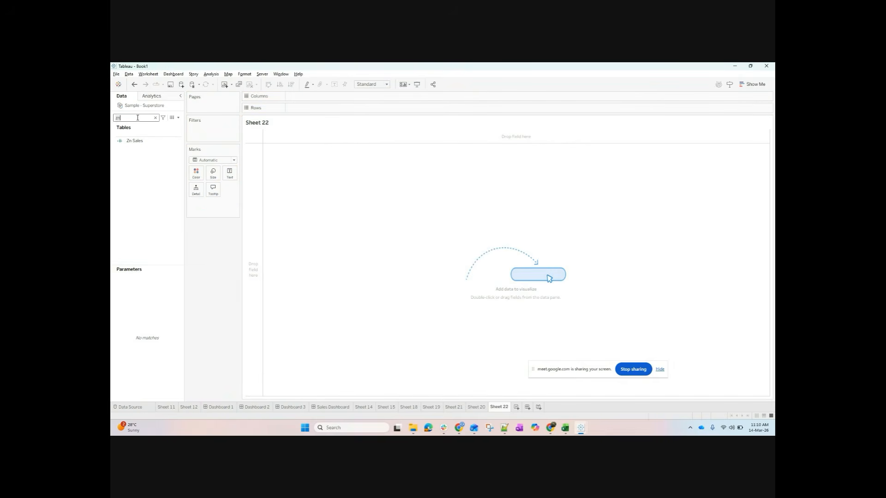
- Find the Sales and Sub-Category fields and add both to the empty sheet to chart Sales by Sub-Category
key(BackSpace)
key(BackSpace)
text(sa)
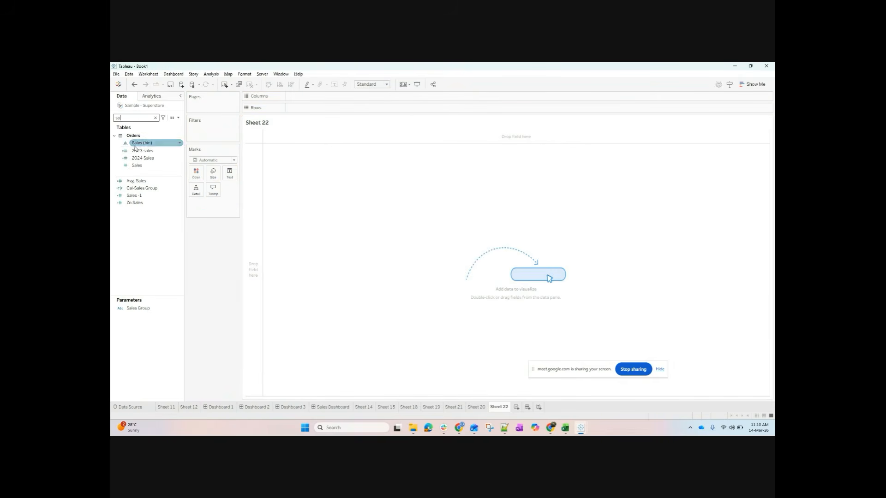
double_click(136, 165)
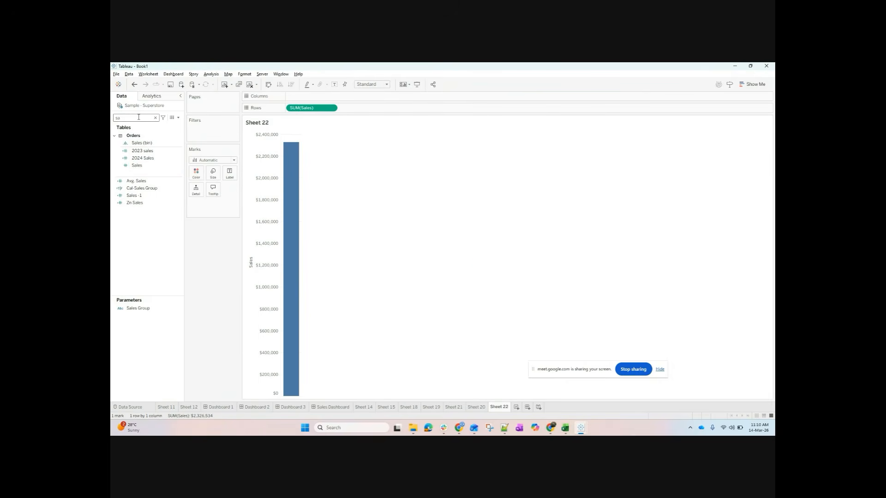
key(BackSpace)
text(ub)
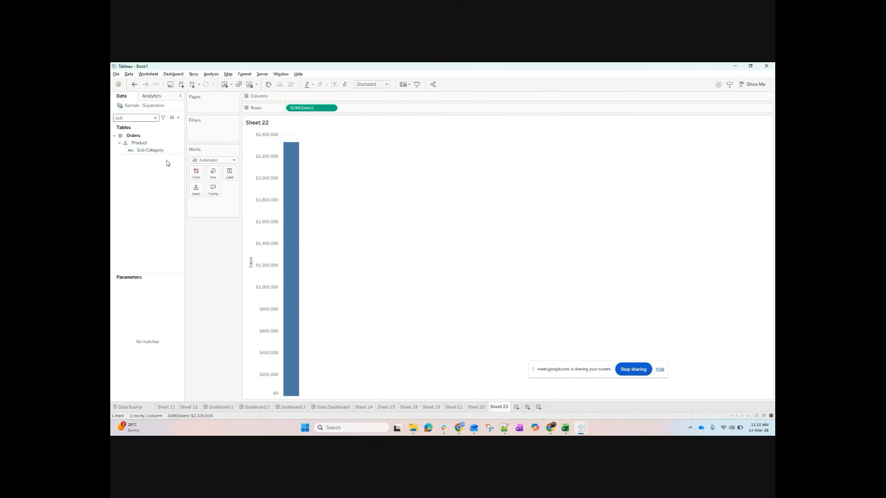
double_click(150, 150)
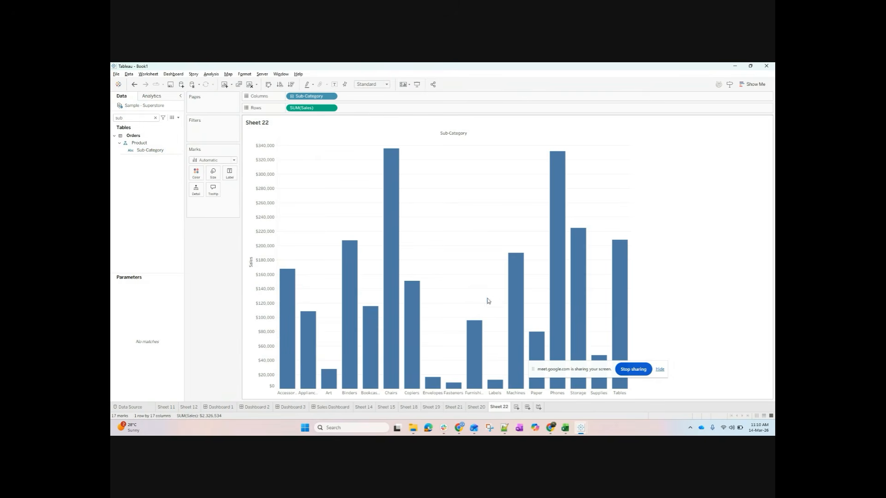
- Swap the chart's rows and columns to make the bars horizontal, and fit it to Entire View
click(268, 85)
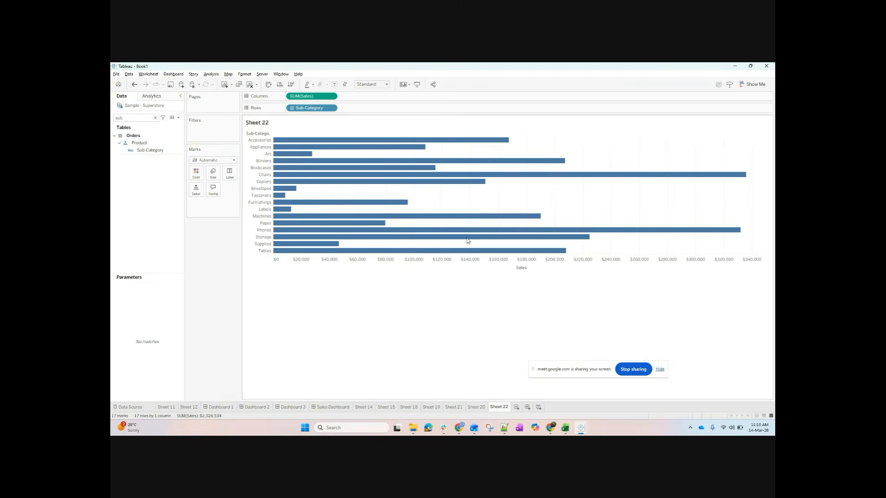
click(371, 84)
click(381, 116)
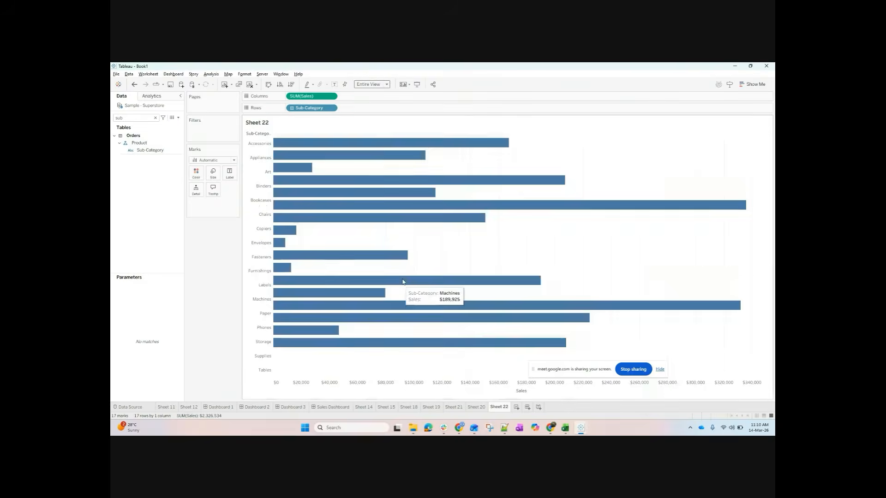
- Recheck the example's goal in ChatGPT, return to Tableau, and show a filter for the Region field
key(alt+Tab)
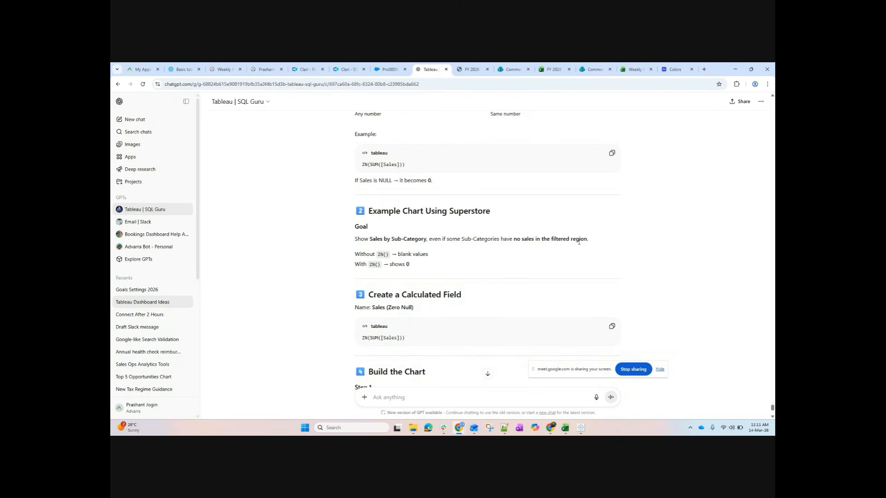
key(alt+Tab)
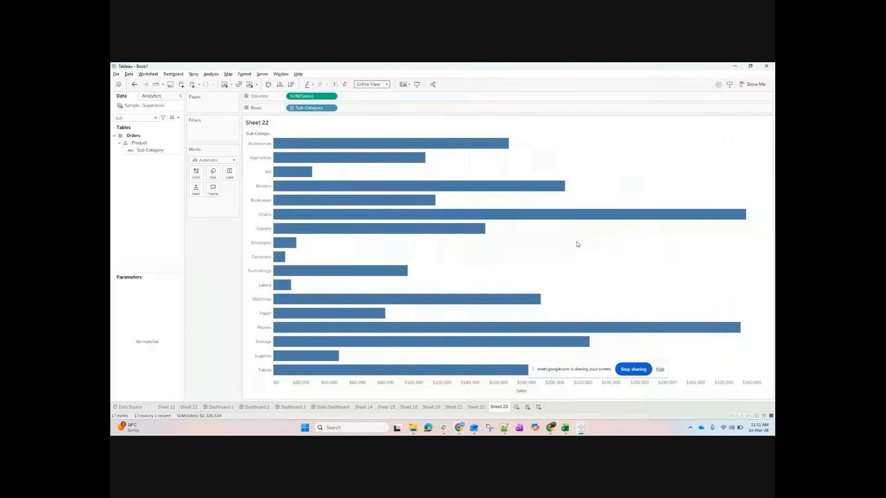
double_click(134, 118)
text(reg)
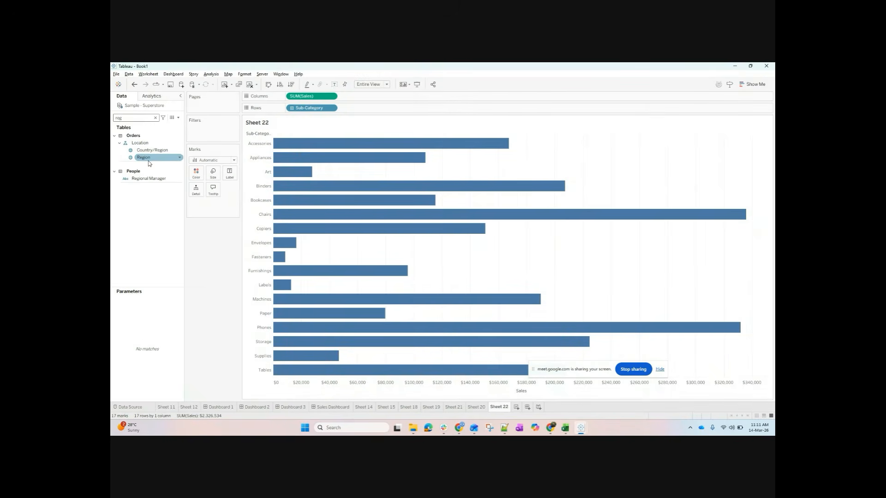
right_click(149, 160)
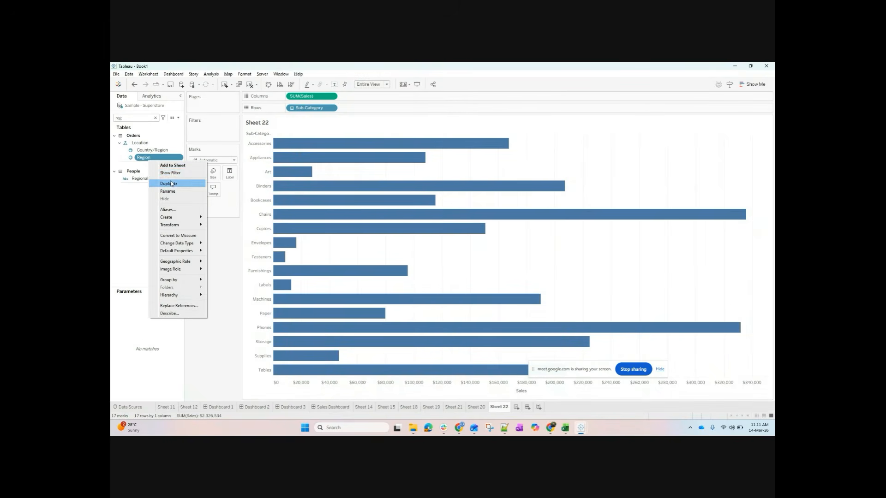
click(171, 175)
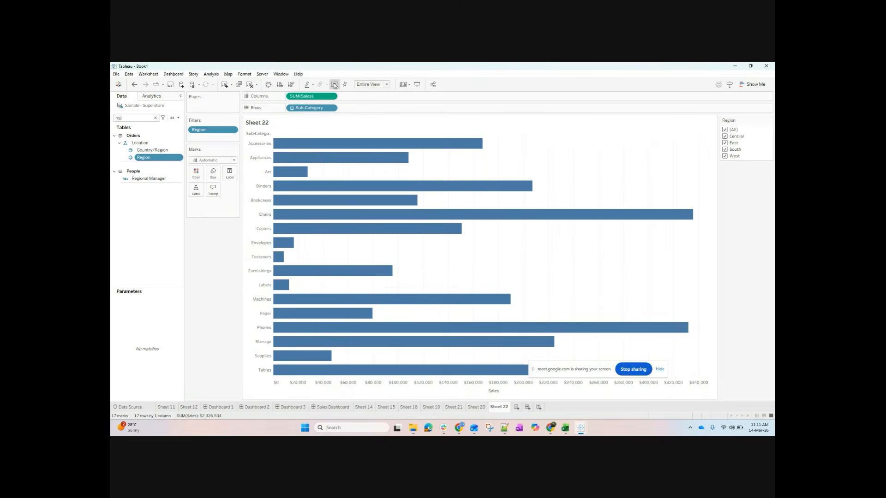
- Compare Sales by Sub-Category for West, South, East and Central one at a time with the Region filter, and reselect all regions
click(728, 131)
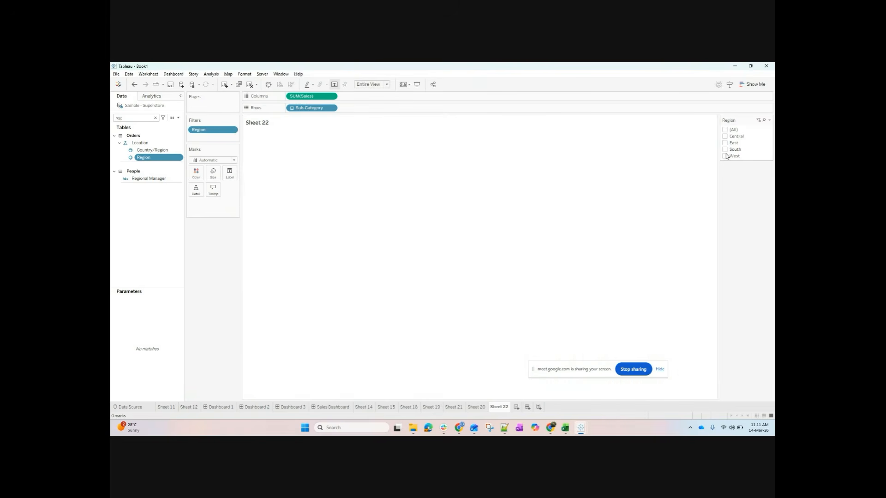
click(725, 156)
click(725, 156)
click(725, 150)
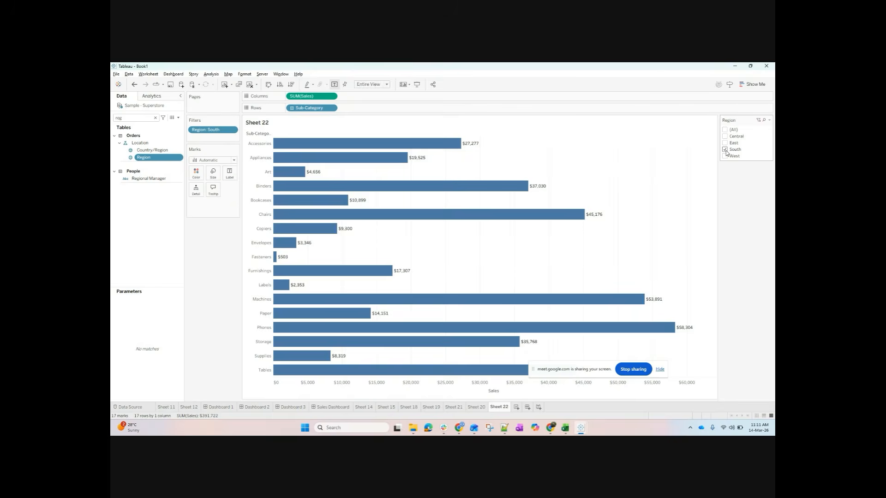
click(725, 150)
click(725, 143)
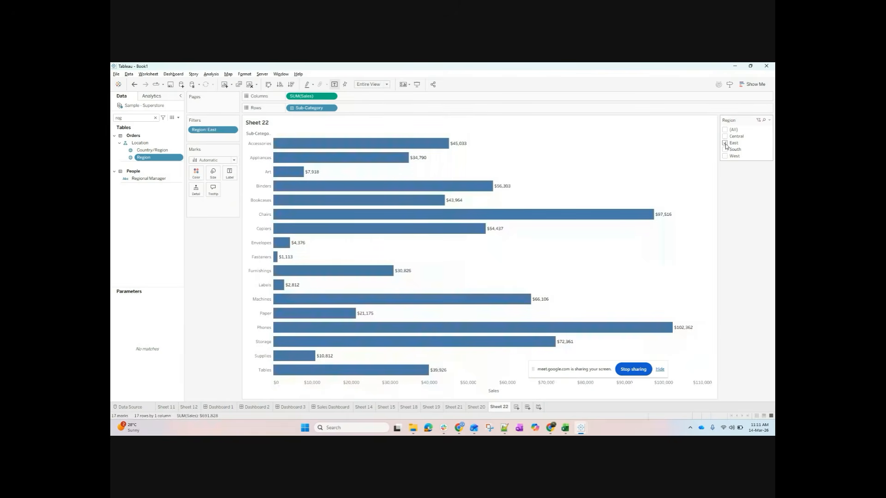
click(725, 137)
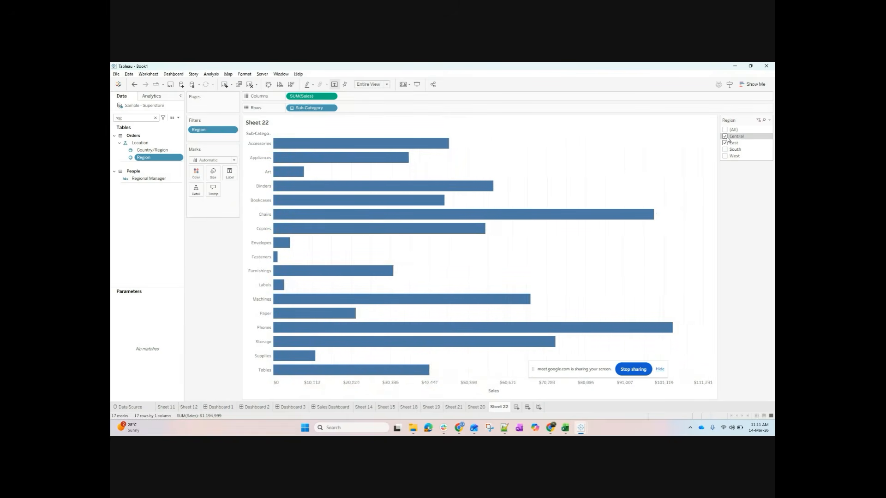
click(726, 144)
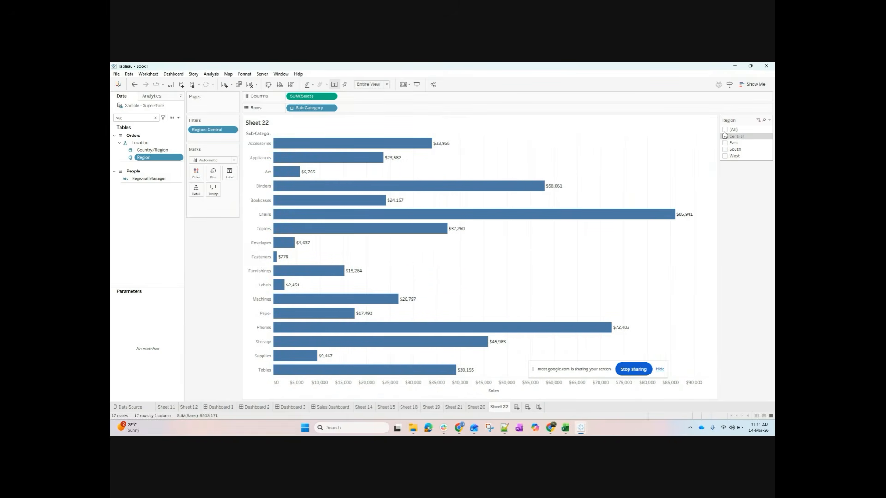
click(724, 130)
- Switch to ChatGPT and read the Sales (Zero Null) calculated field and the steps for building the chart with a Region filter
key(alt+Tab)
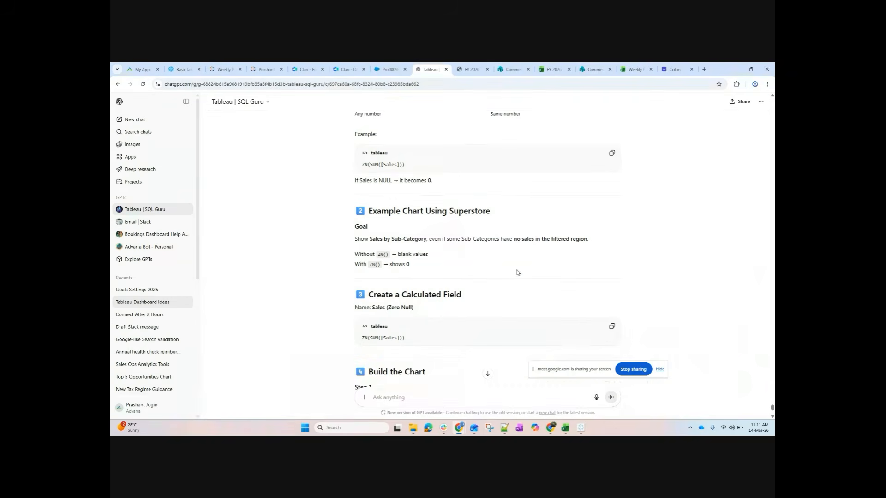
scroll(348, 221, down, 1)
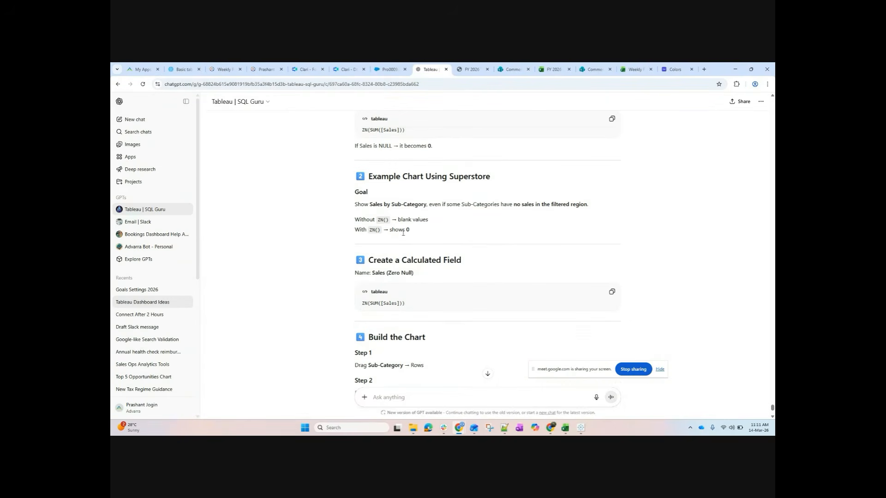
scroll(403, 233, down, 1)
scroll(377, 277, down, 2)
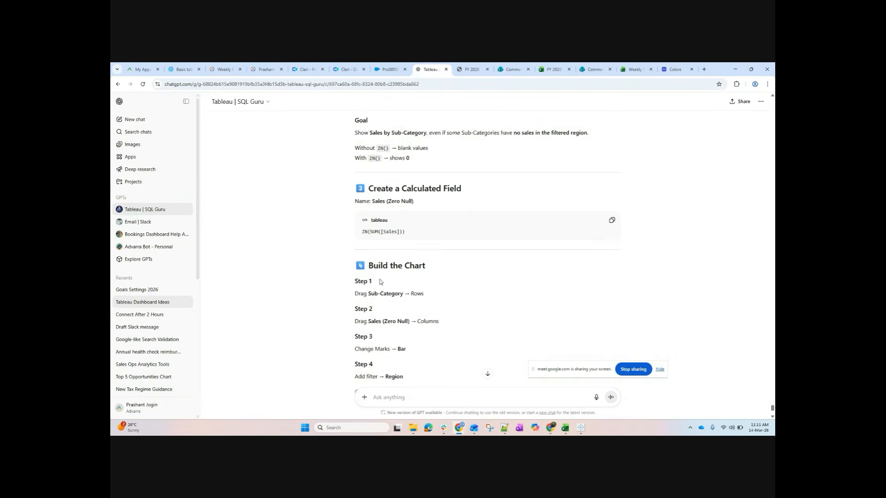
scroll(401, 300, down, 1)
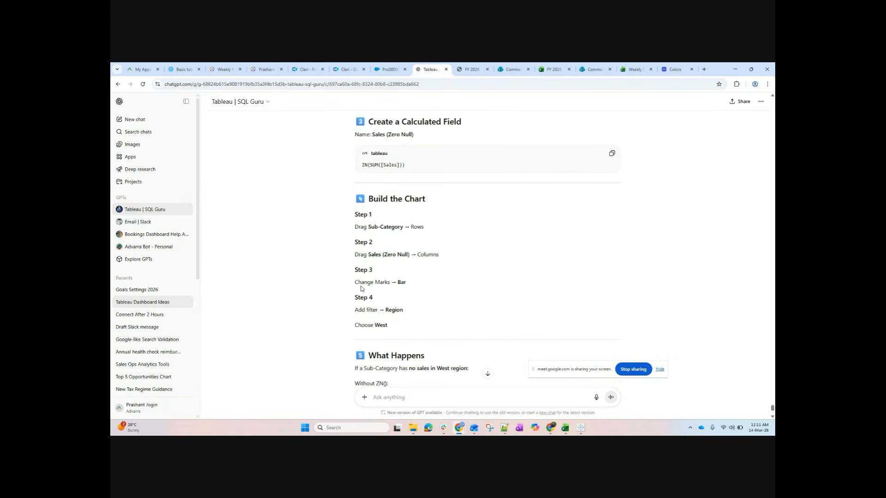
scroll(384, 292, down, 1)
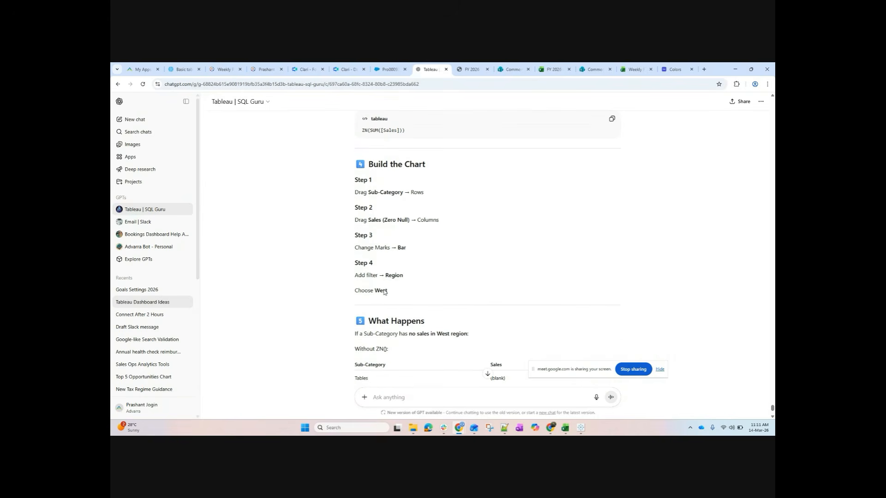
- Switch to Tableau and restrict Sheet 22's Region filter to West only
scroll(385, 288, down, 1)
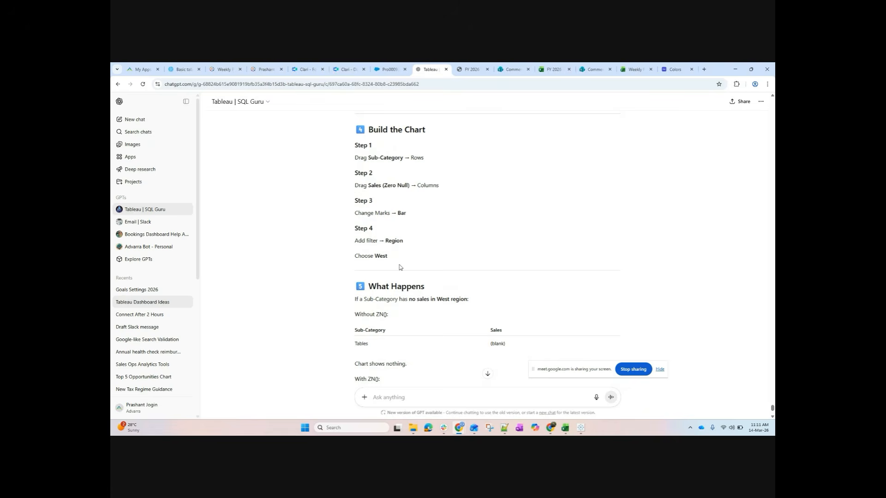
key(alt+Tab)
click(725, 129)
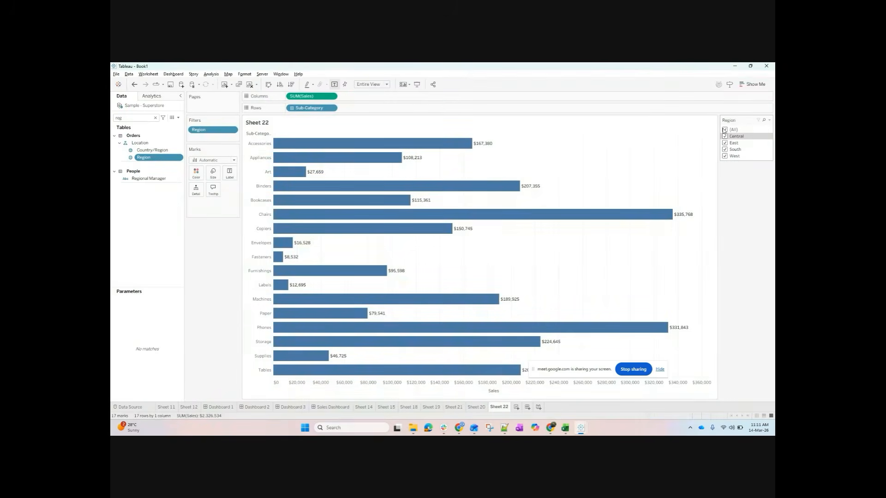
click(724, 143)
click(725, 157)
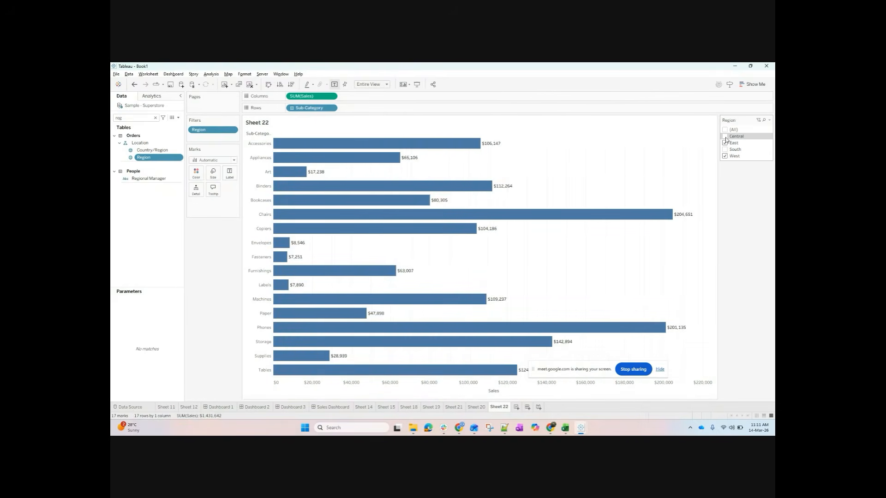
click(725, 143)
click(725, 137)
click(725, 137)
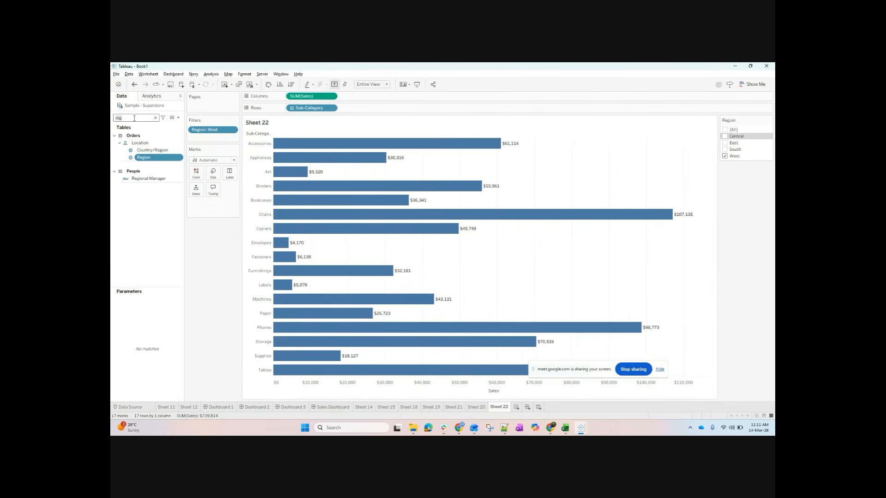
- Find the Order Date field and add it to the sheet's filters by Years
text(year)
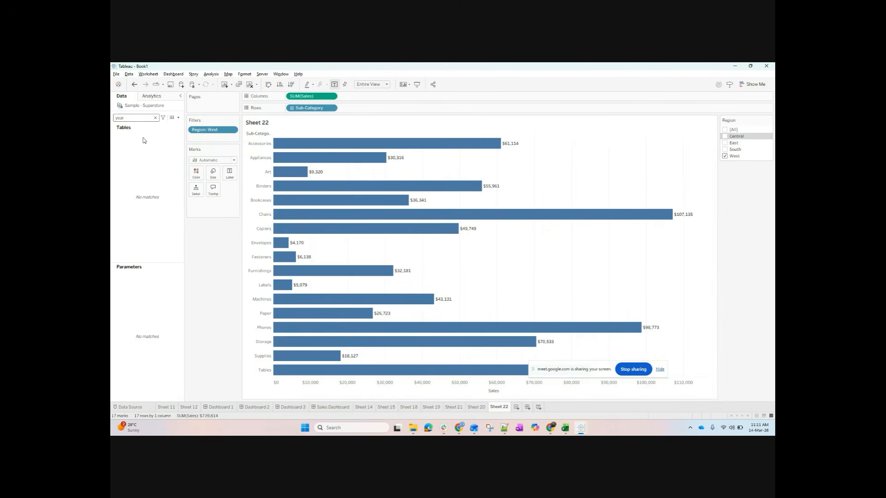
click(155, 117)
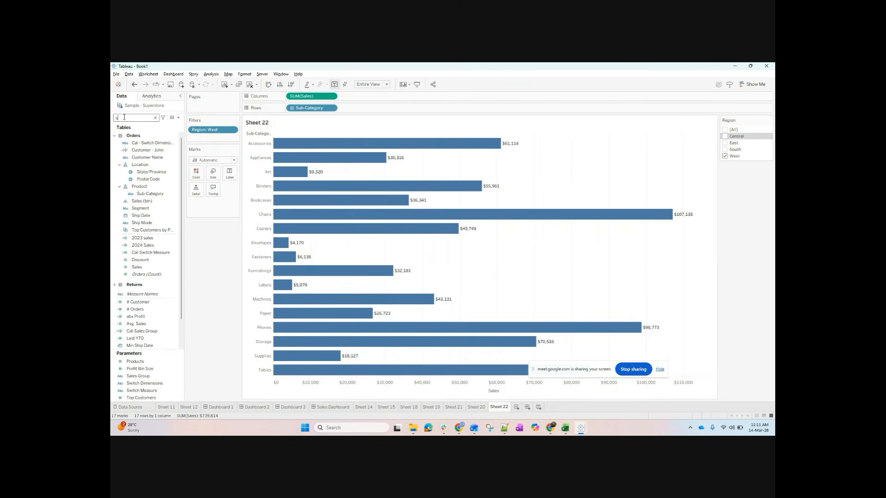
text(ord)
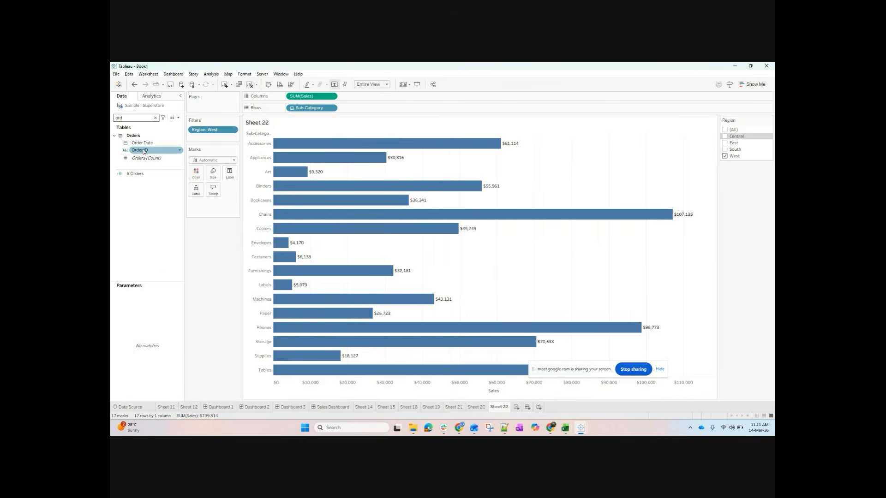
drag(145, 144, 208, 136)
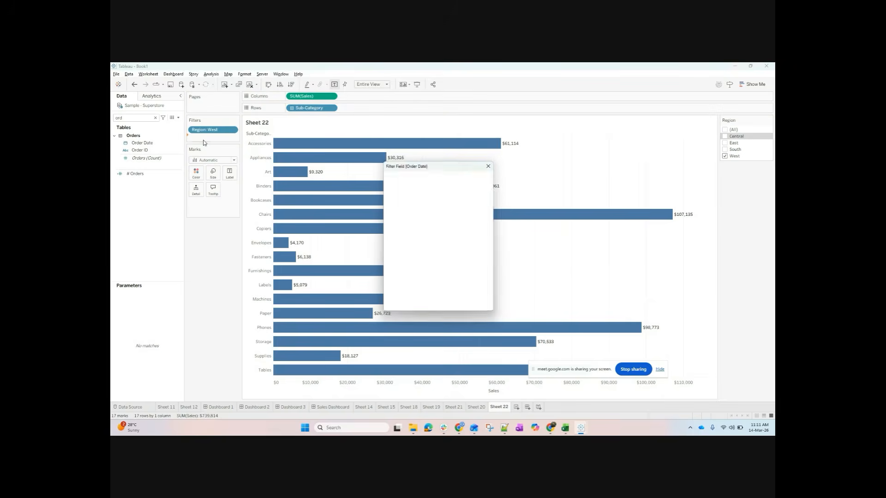
click(428, 199)
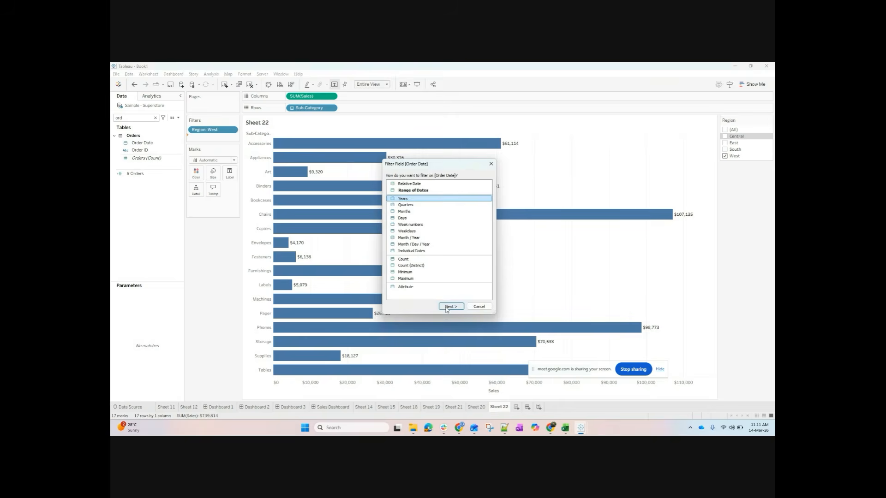
click(450, 307)
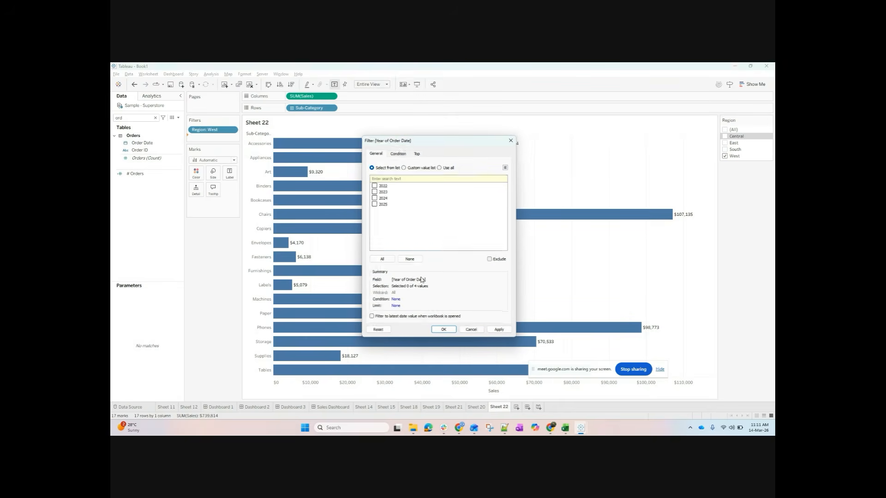
click(443, 330)
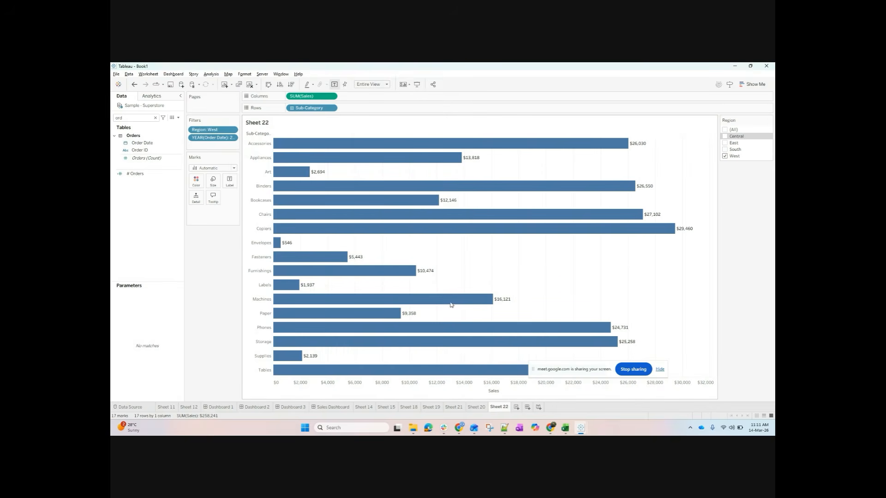
- Change the Order Date year filter so that only 2022 is selected
click(551, 427)
drag(570, 372, 572, 416)
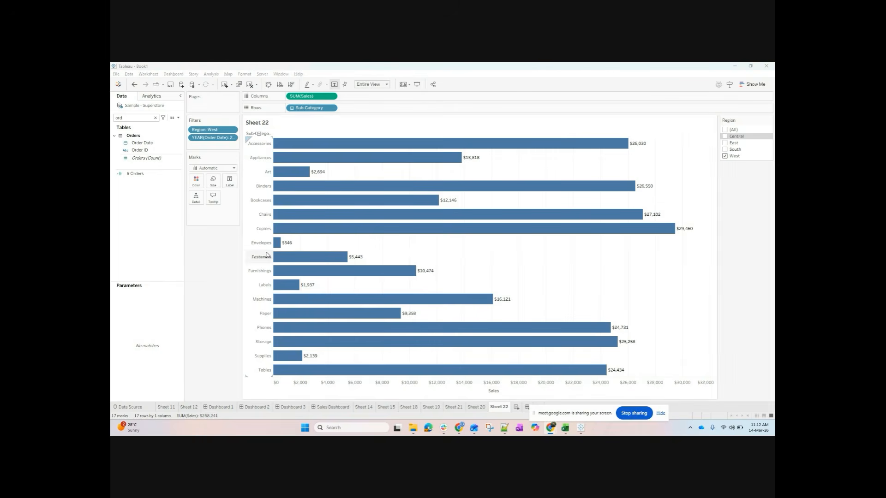
click(207, 156)
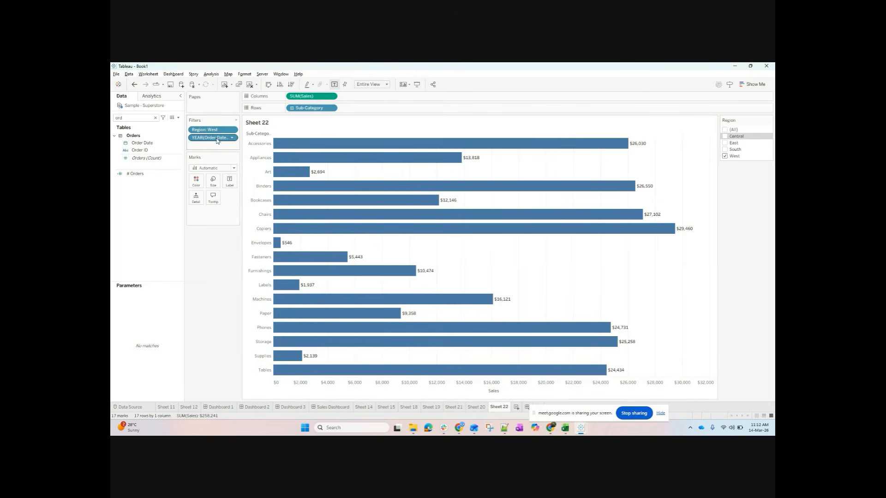
right_click(217, 141)
click(234, 145)
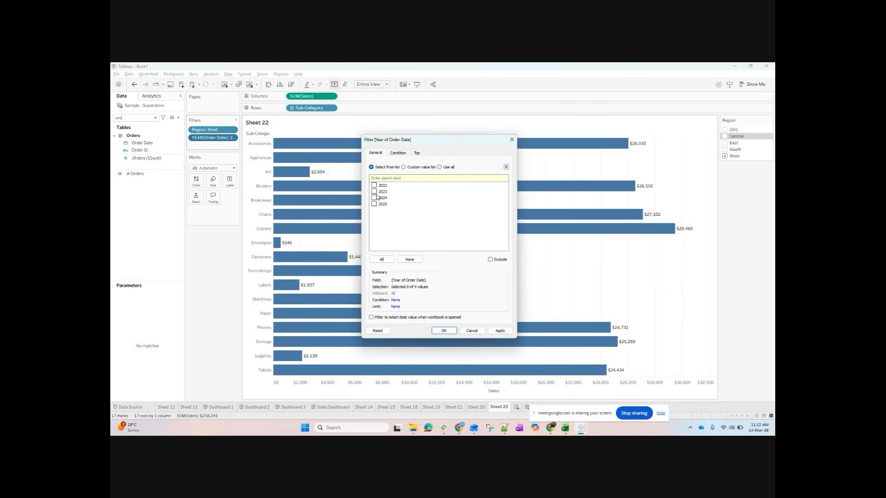
click(374, 185)
click(443, 331)
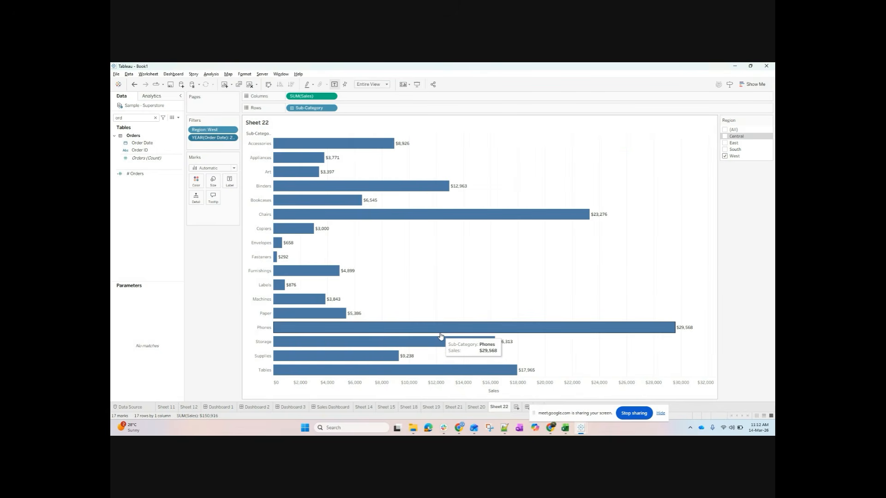
- Switch to the ChatGPT answer and read the comparison with and without ZN() and the Orders by Month example
key(alt+Tab)
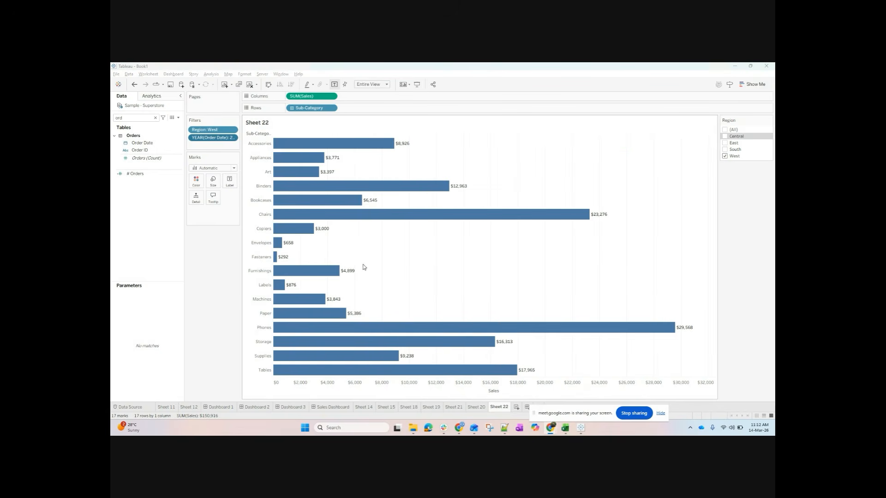
key(alt+Tab)
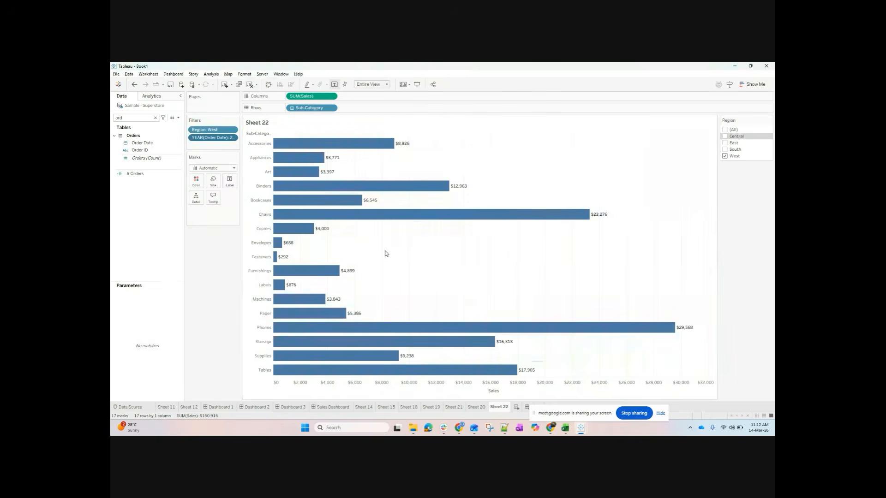
key(alt+Tab)
key(alt+Tab)
scroll(390, 271, down, 3)
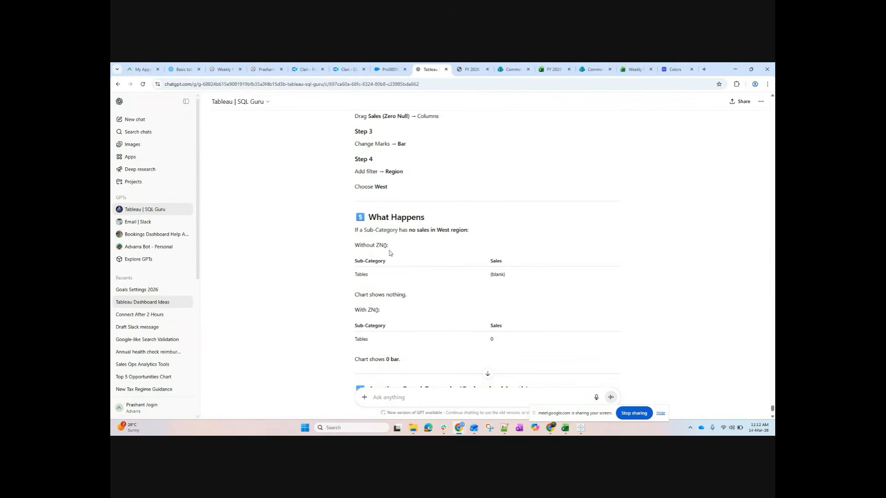
scroll(390, 270, down, 4)
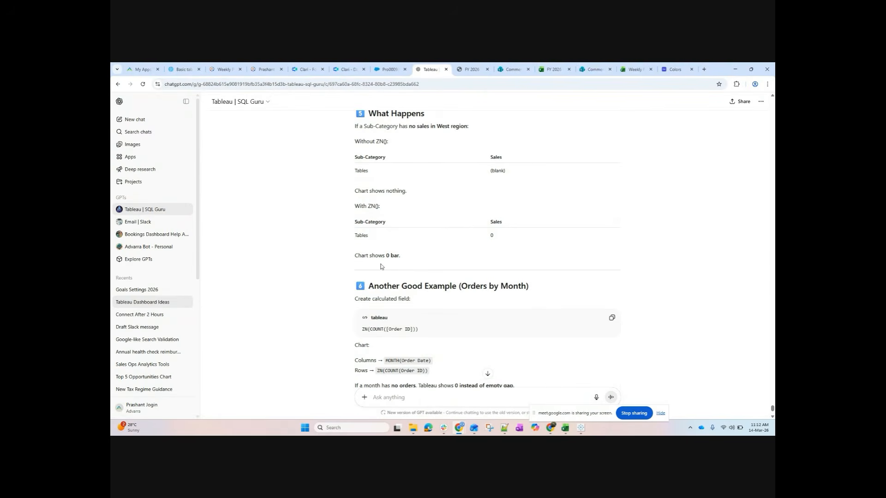
scroll(385, 293, down, 3)
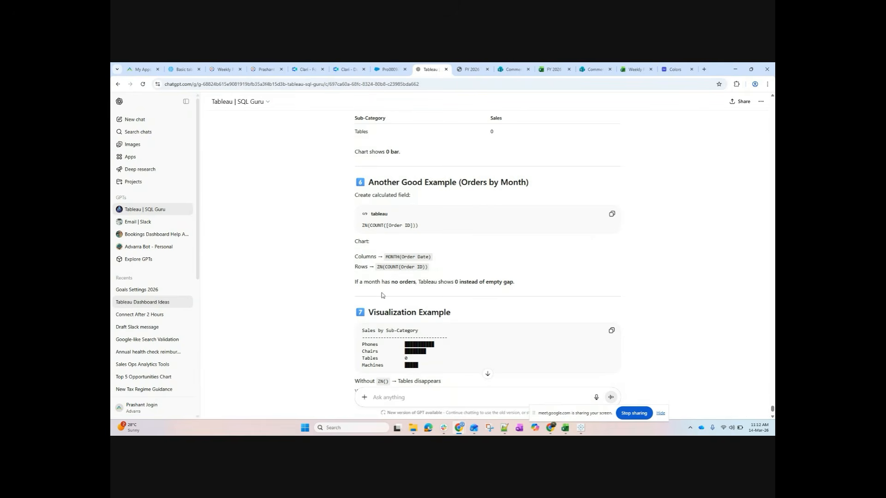
- Read the rest of the ChatGPT answer, covering when not to use ZN(), the Profit by Category example and the summary
key(alt+Tab)
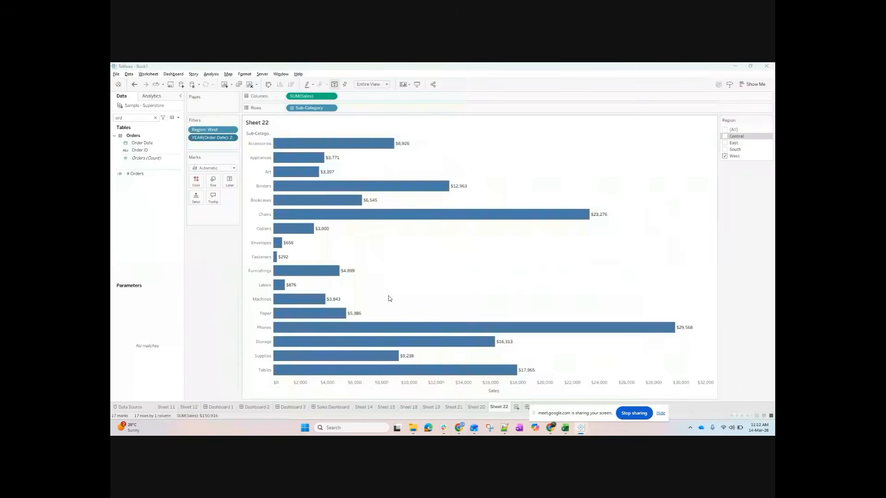
key(alt+Tab)
scroll(387, 296, down, 6)
scroll(387, 296, down, 3)
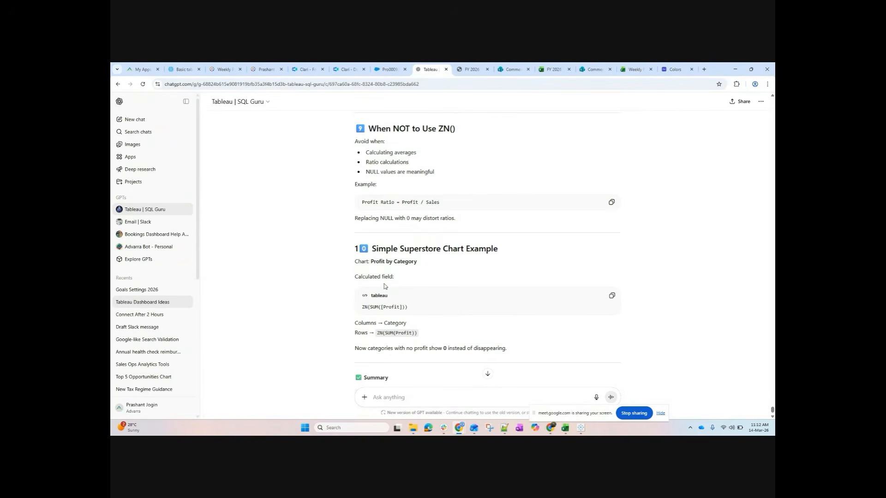
scroll(387, 287, down, 2)
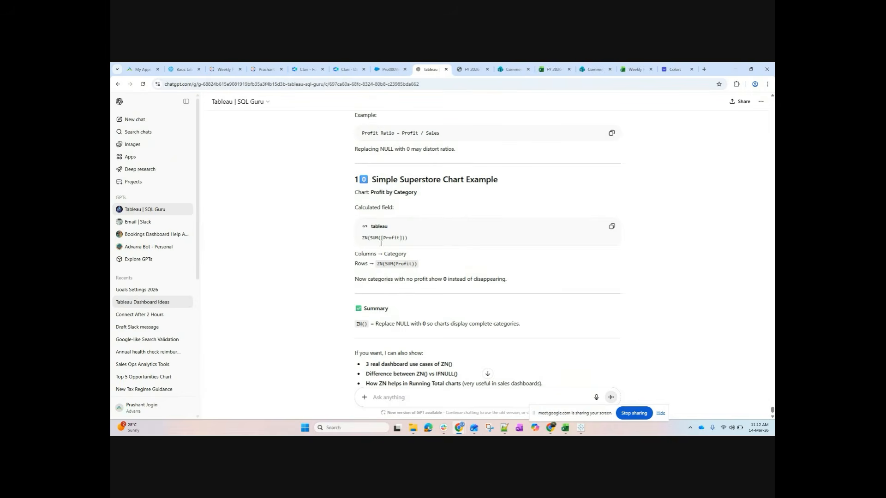
key(alt+Tab)
key(alt+Tab)
scroll(379, 262, down, 2)
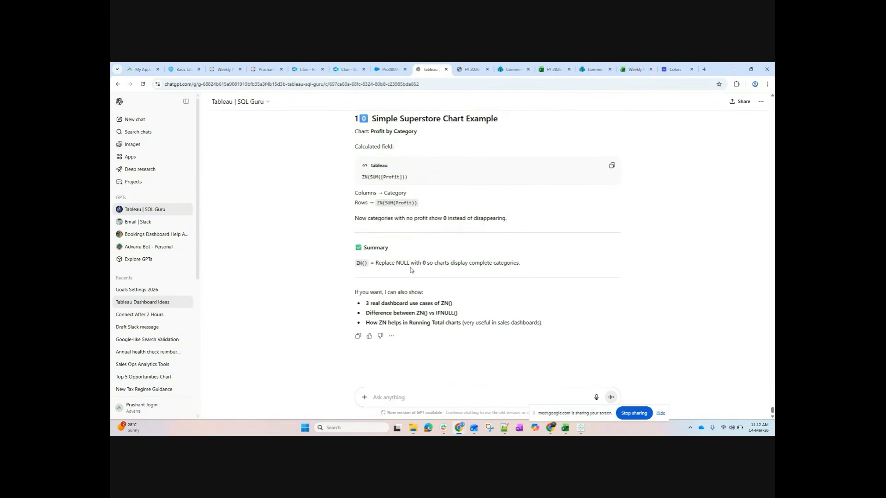
- Return to Tableau, open the editor for a new calculated field and clear the field search
key(alt+Tab)
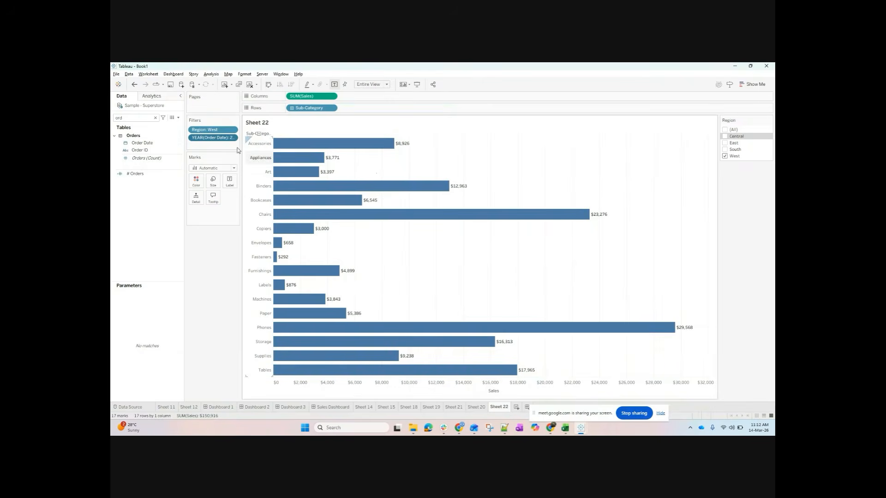
click(179, 119)
click(170, 126)
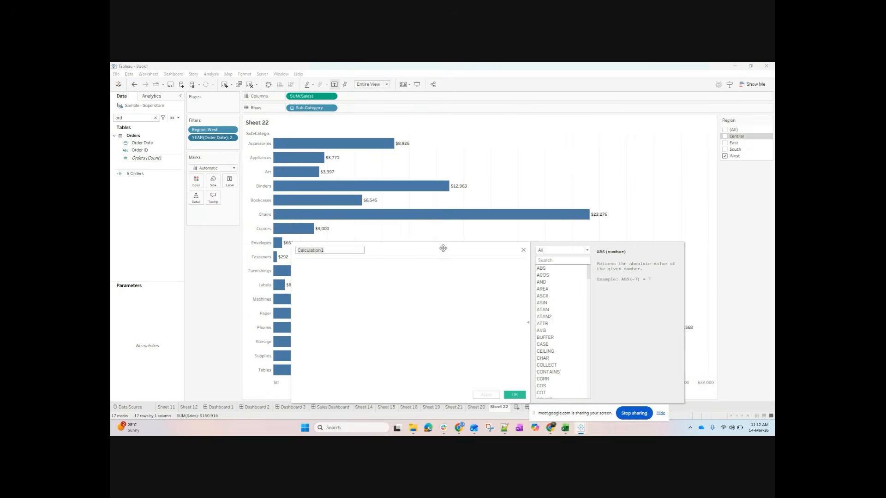
drag(443, 248, 508, 174)
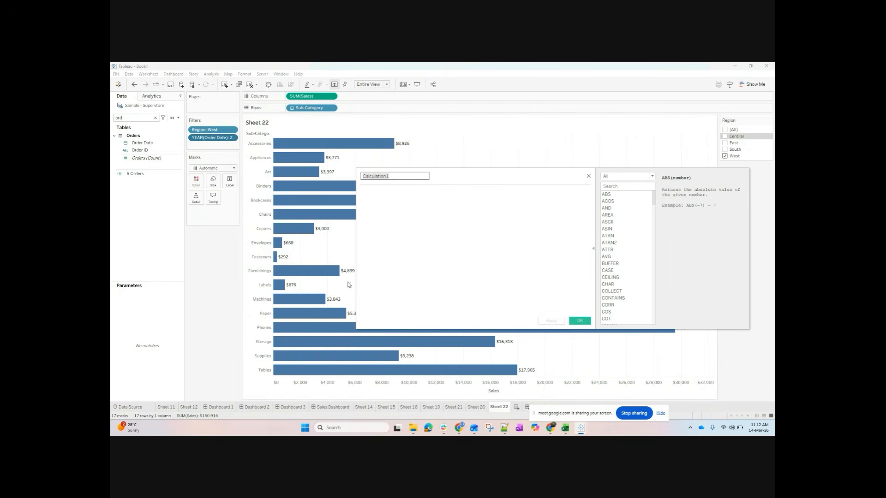
drag(525, 176, 468, 148)
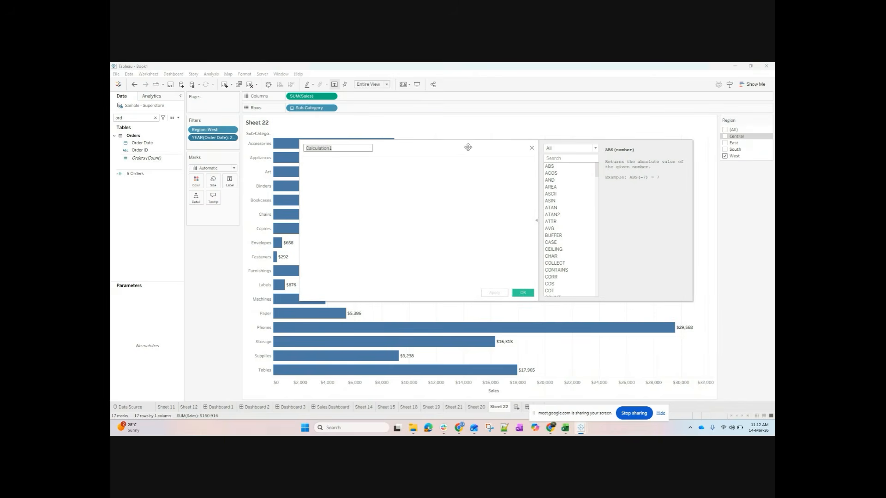
drag(397, 152, 415, 144)
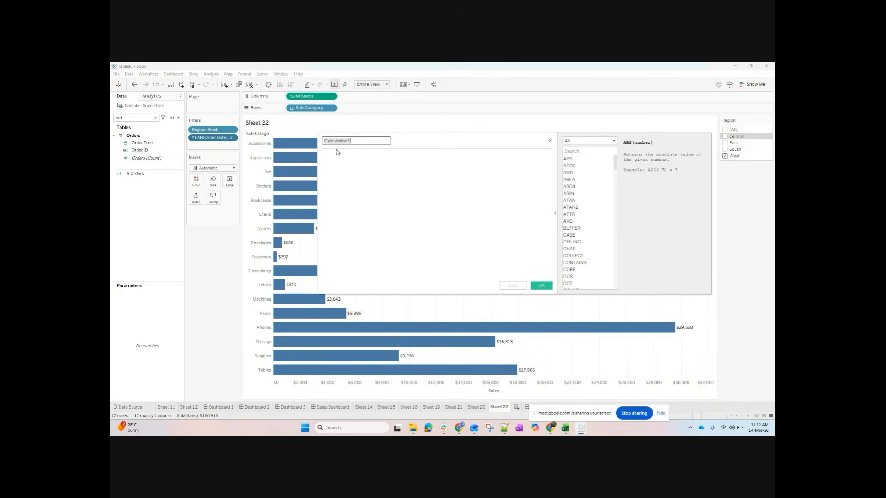
click(141, 151)
click(155, 117)
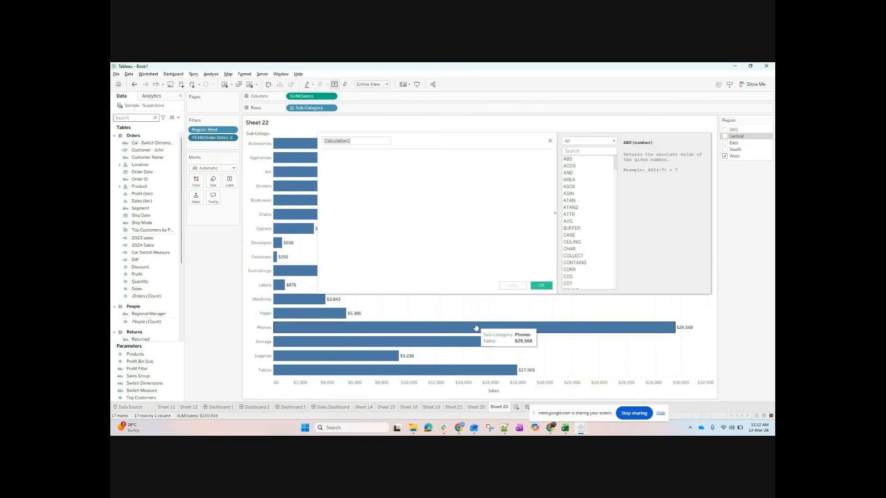
- Go to Sheet 20 and look up the ROUND function's description among the Number functions of the calculation editor
click(476, 407)
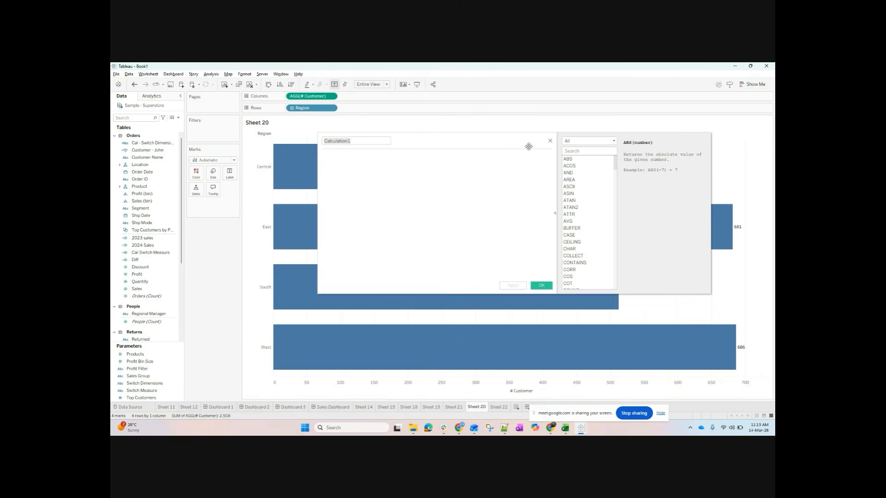
click(567, 140)
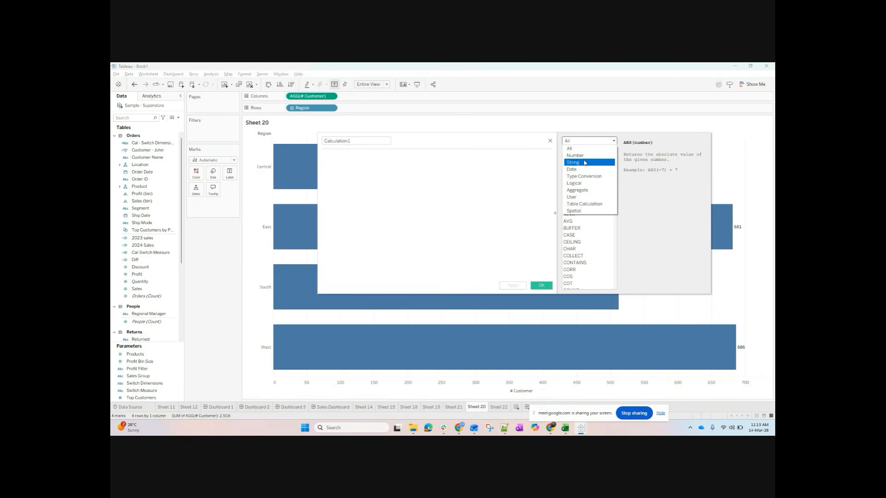
click(575, 156)
scroll(598, 271, down, 3)
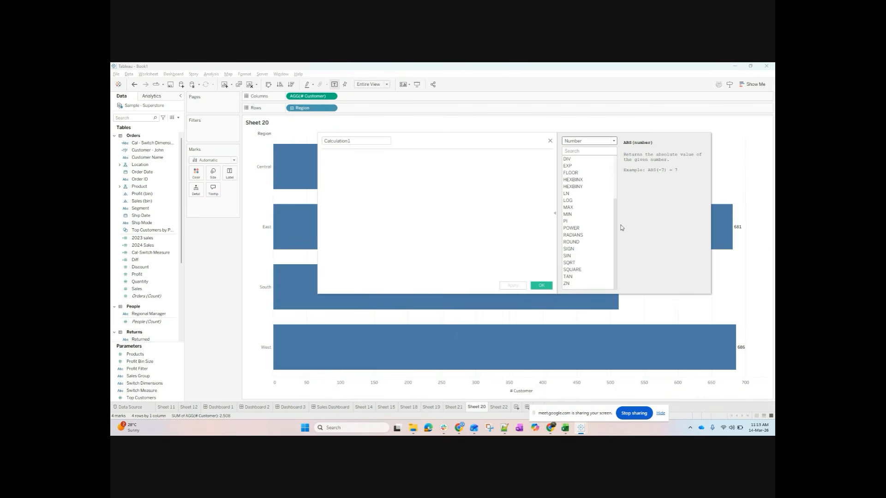
click(580, 243)
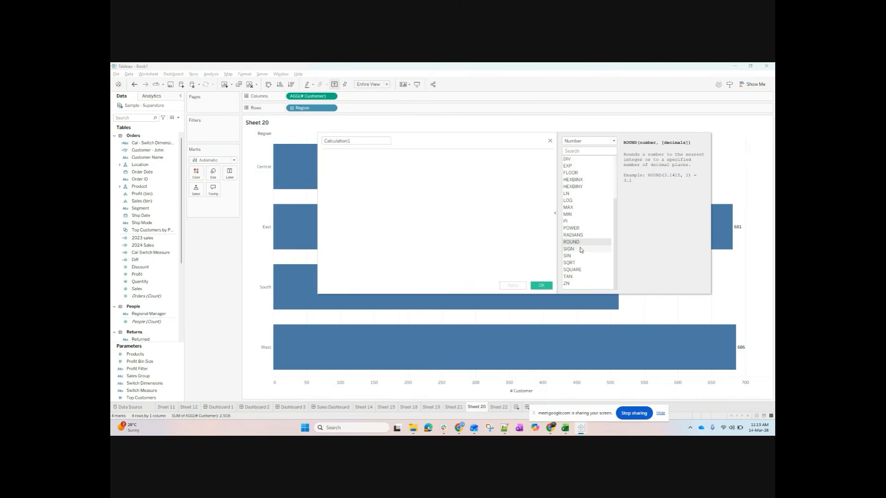
- Look up the descriptions of the Number functions from SIGN, SIN, SQRT and SQUARE through TAN and ZN
right_click(313, 96)
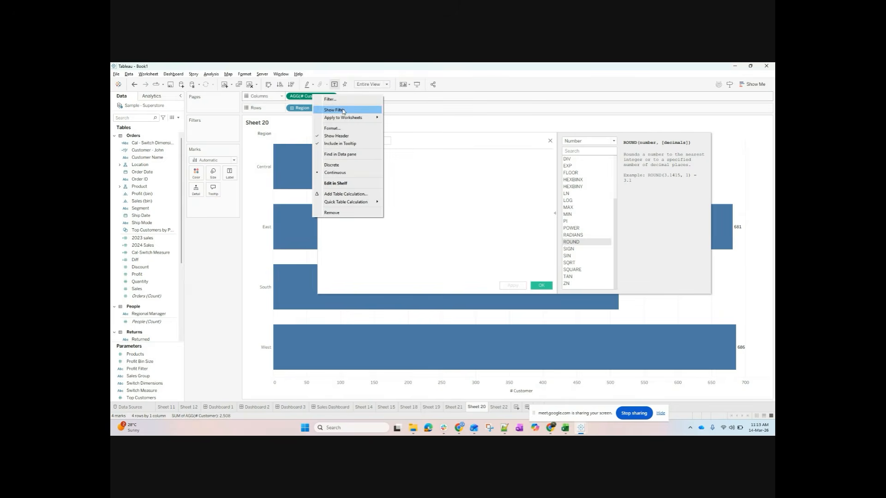
click(499, 206)
click(587, 250)
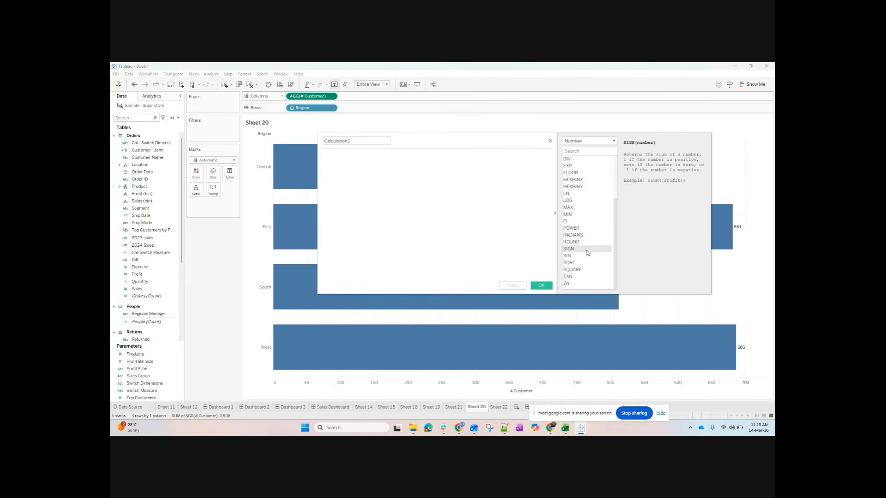
click(584, 256)
click(584, 263)
click(582, 270)
click(581, 277)
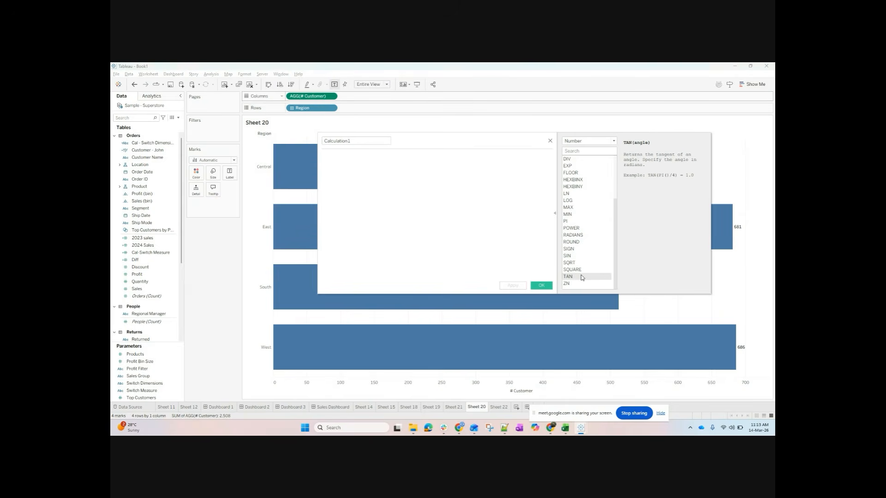
click(580, 285)
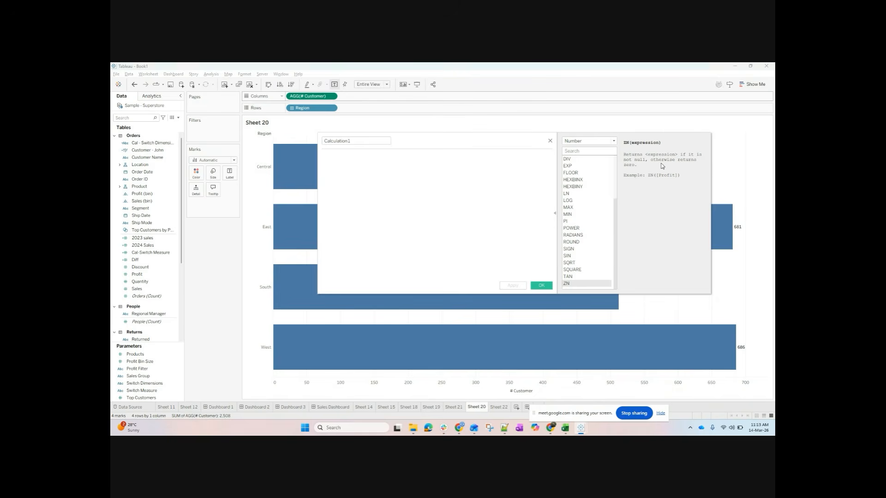
- Compare the String and Number function categories and look through the whole Number list, including the LOG and ABS descriptions
click(593, 141)
click(592, 163)
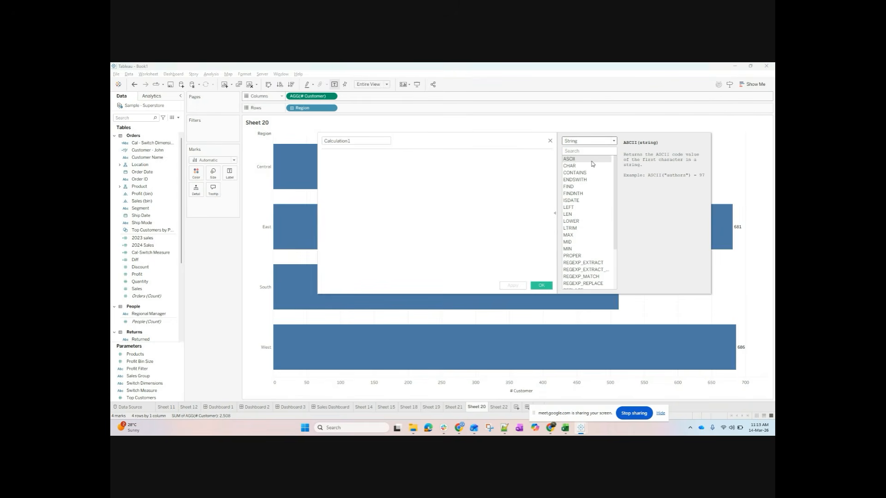
click(582, 141)
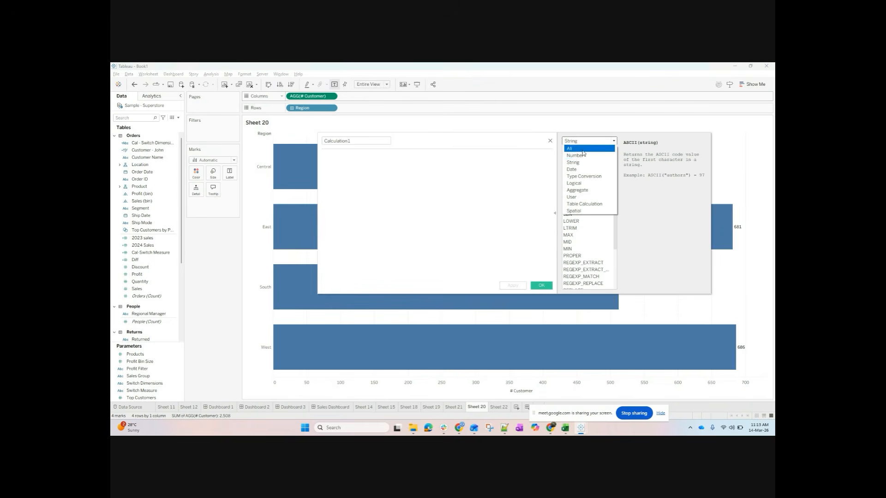
click(582, 157)
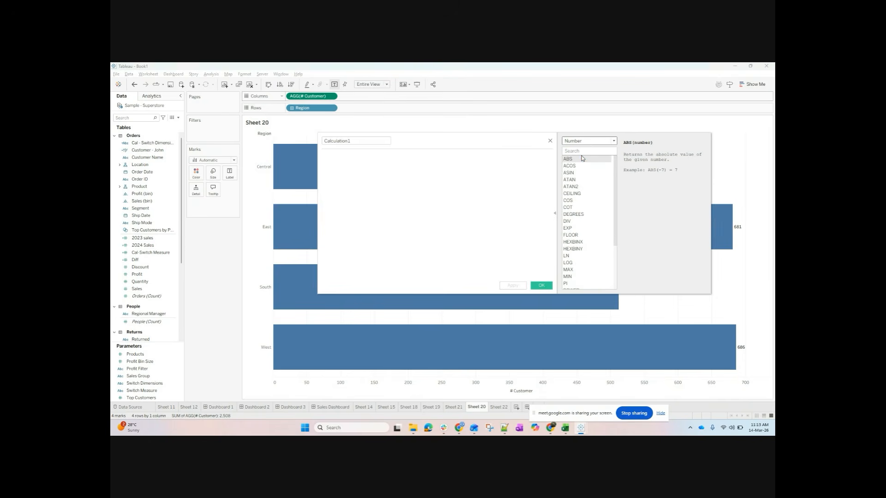
click(591, 143)
click(605, 267)
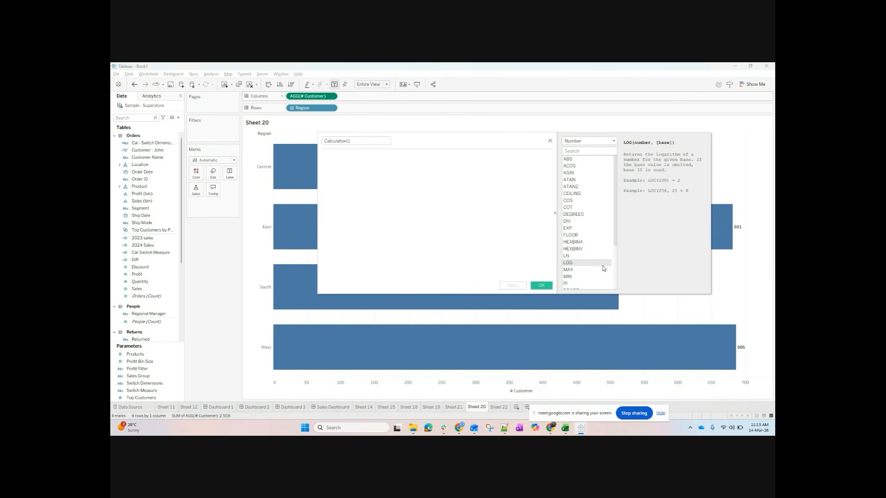
click(587, 161)
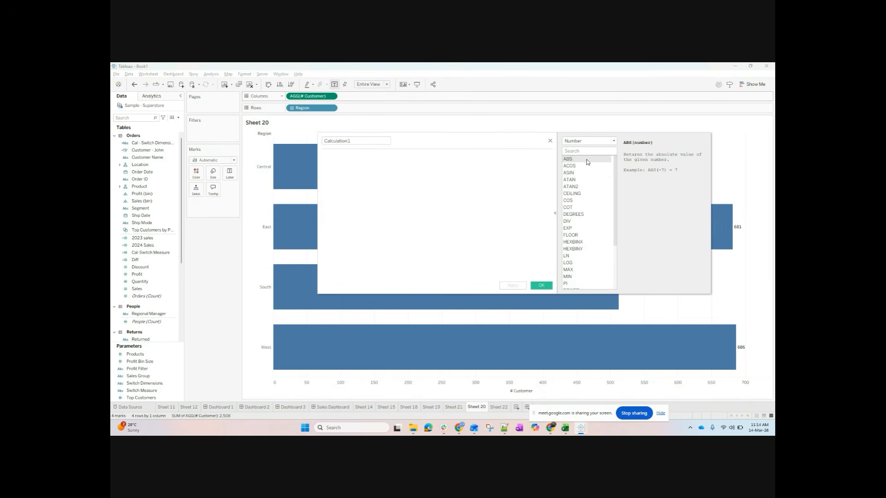
scroll(580, 230, down, 1)
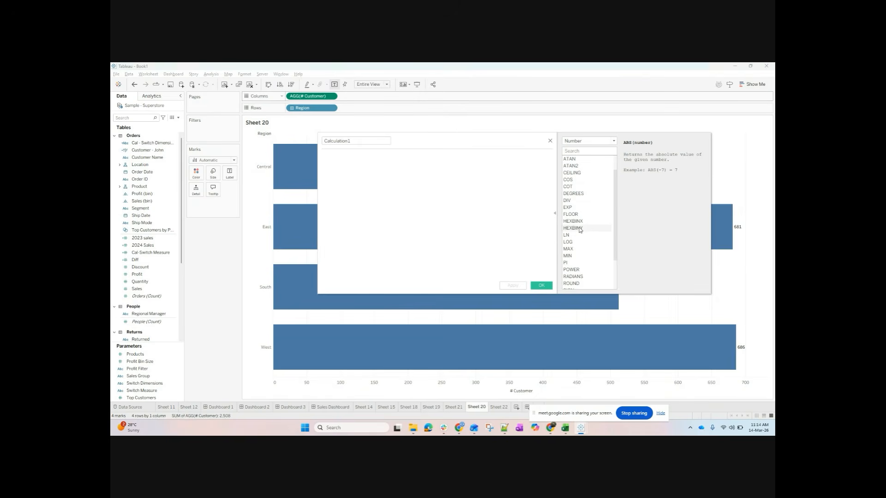
scroll(577, 251, down, 2)
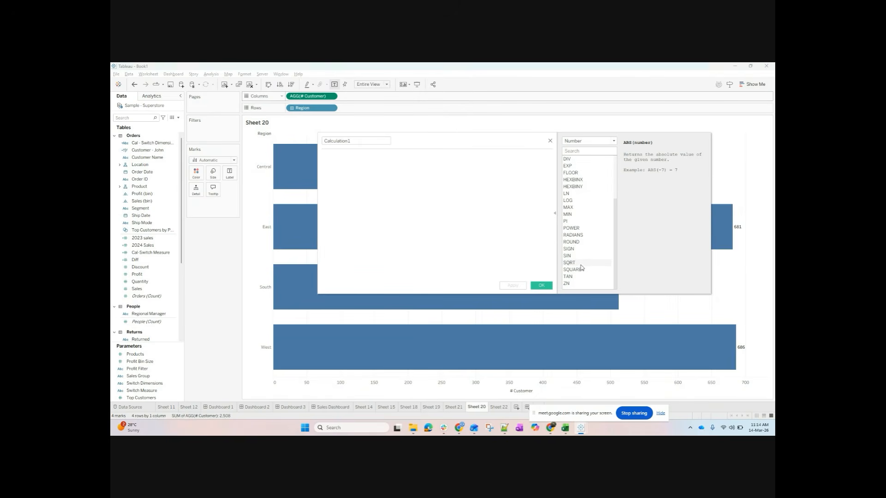
scroll(579, 224, up, 1)
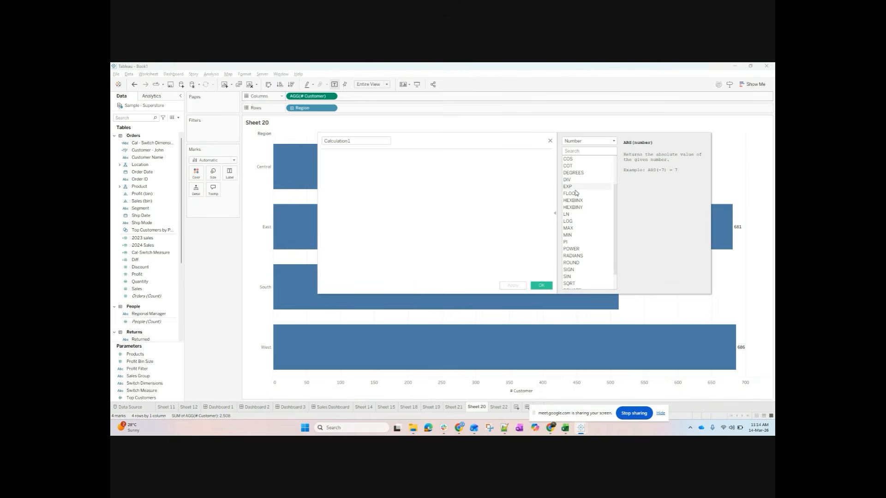
scroll(576, 190, up, 2)
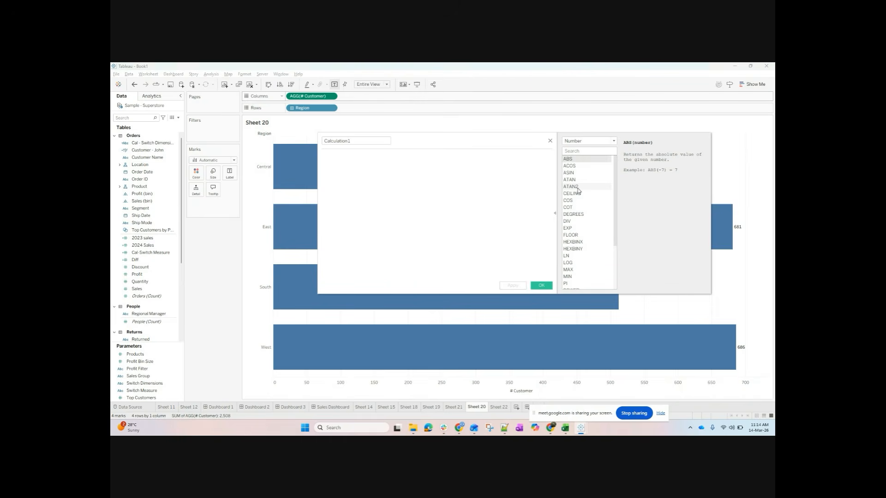
- List the String functions and read the descriptions of CONTAINS, CHAR and ENDSWITH
click(596, 145)
click(587, 160)
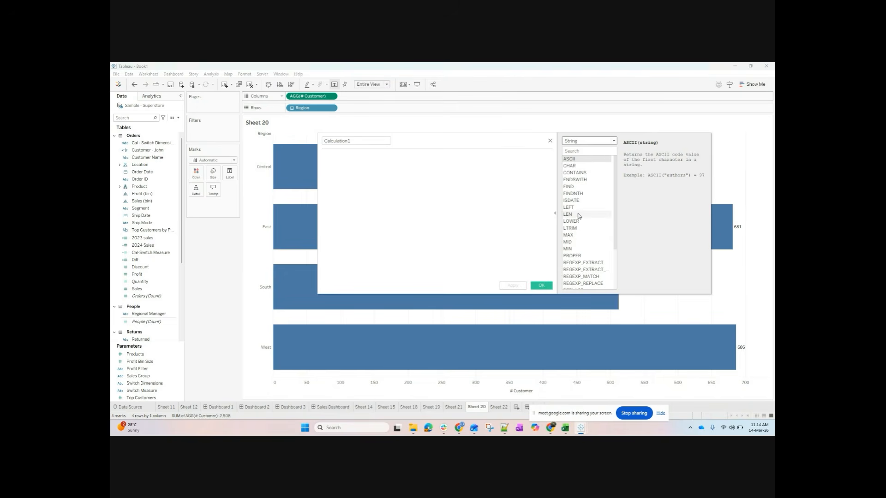
scroll(580, 214, down, 3)
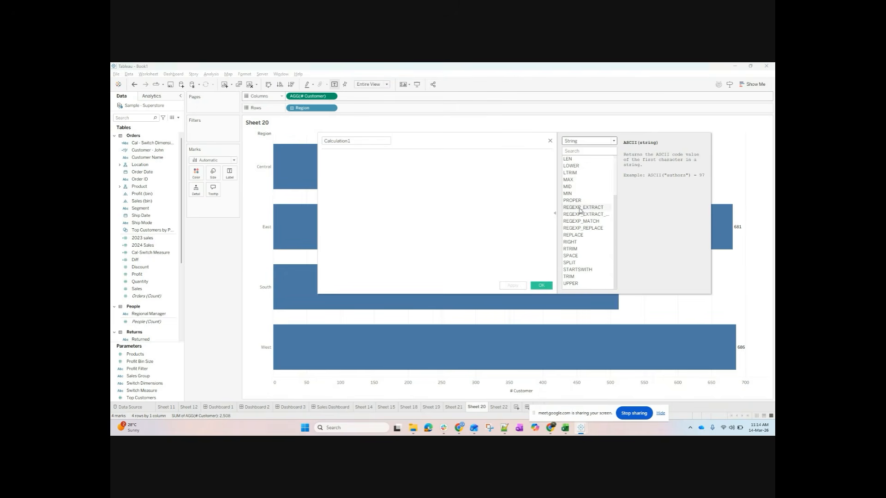
scroll(580, 211, up, 3)
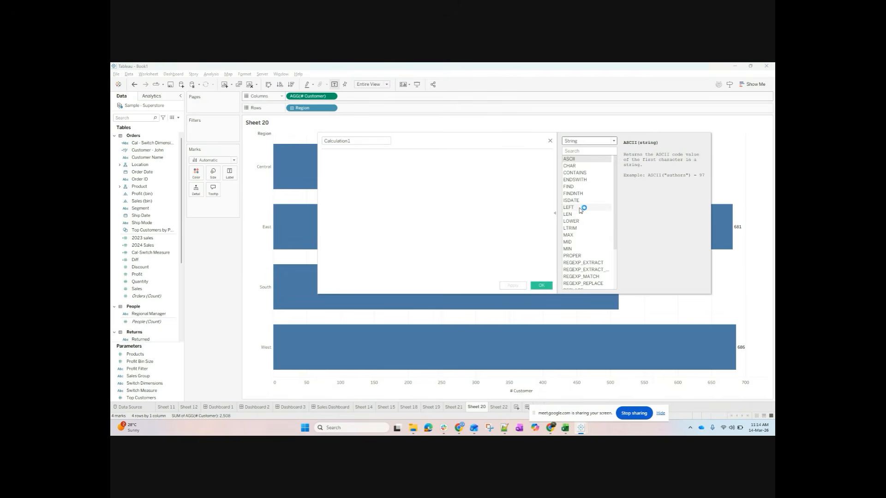
click(591, 174)
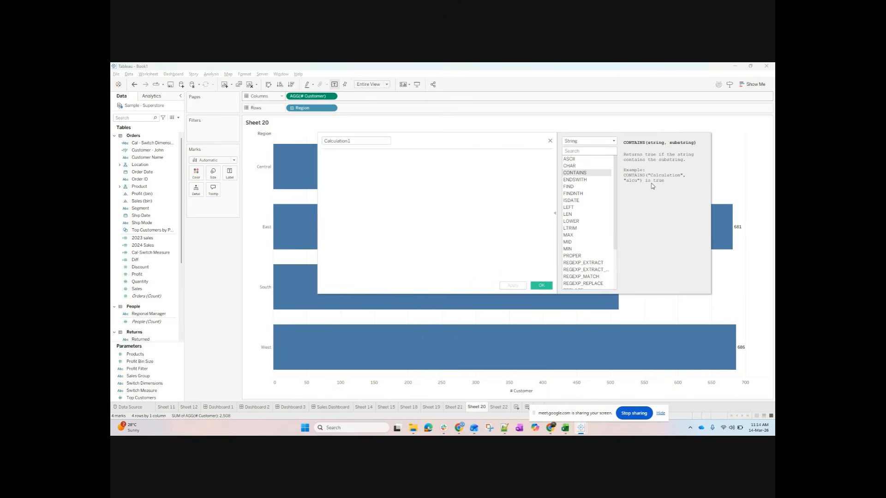
click(583, 166)
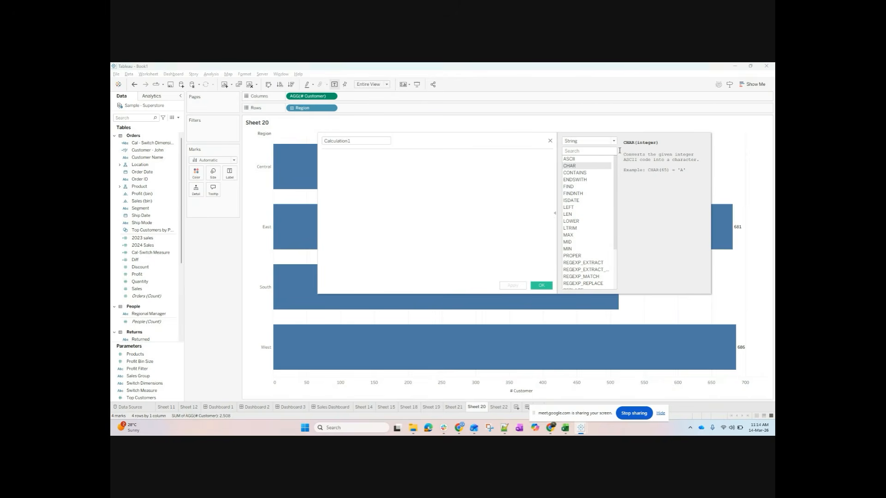
click(588, 173)
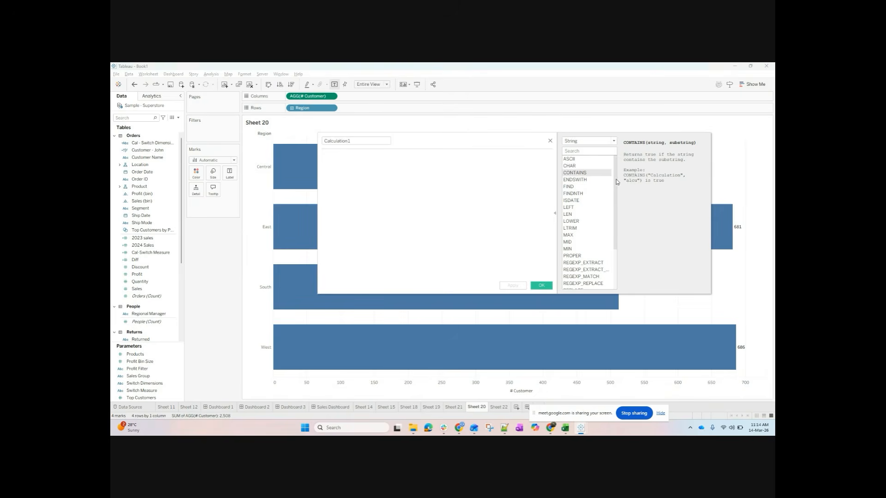
click(586, 180)
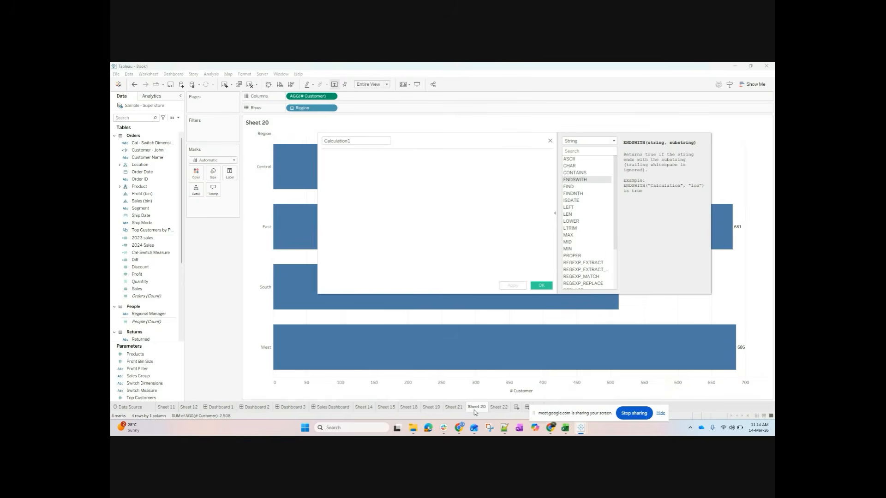
- Go to Sheet 21 and move the calculation editor lower so the customer bars are uncovered
click(497, 409)
click(455, 408)
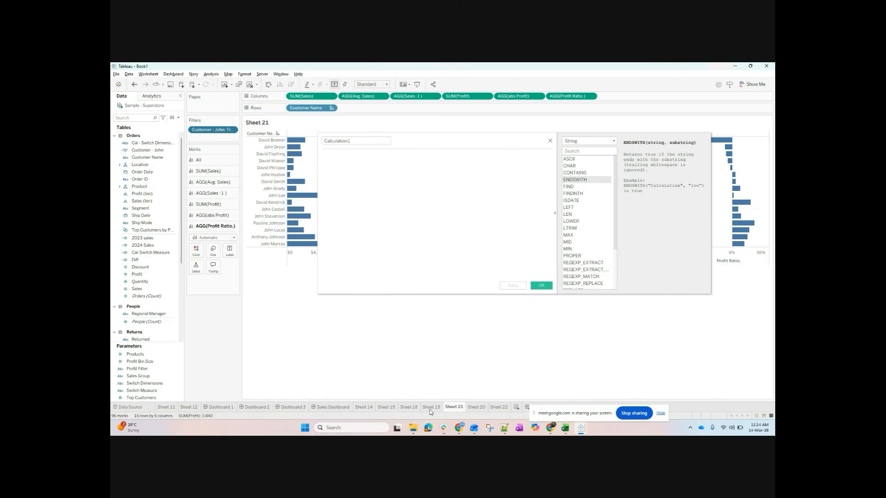
drag(456, 144, 471, 173)
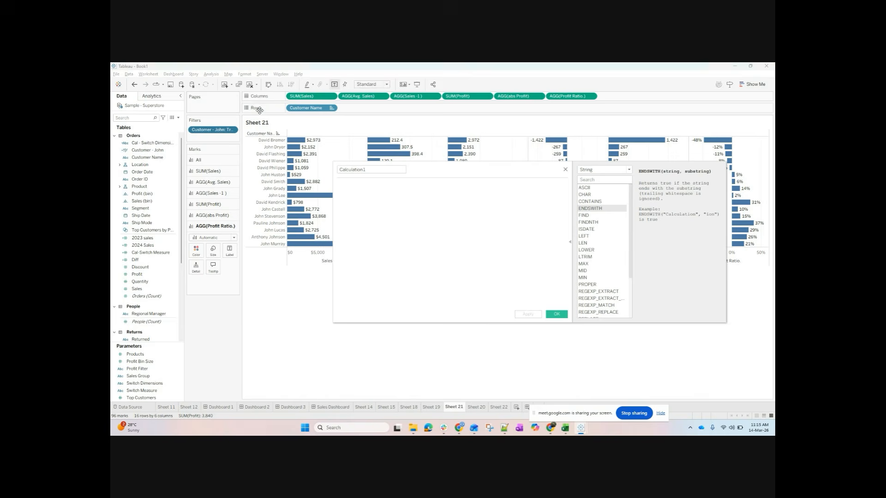
- Search the fields for "custo", open the CONTAINS-based customer filter calculation for editing and limit its function list to String
click(129, 119)
text(custo)
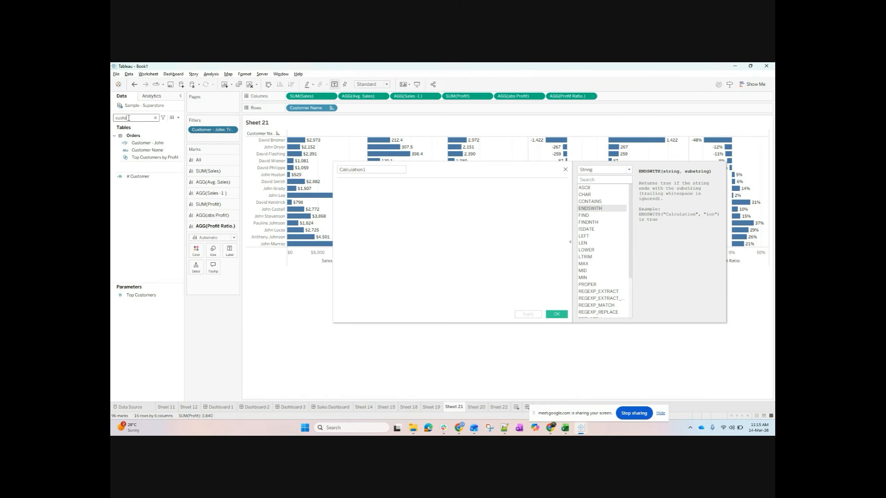
right_click(158, 146)
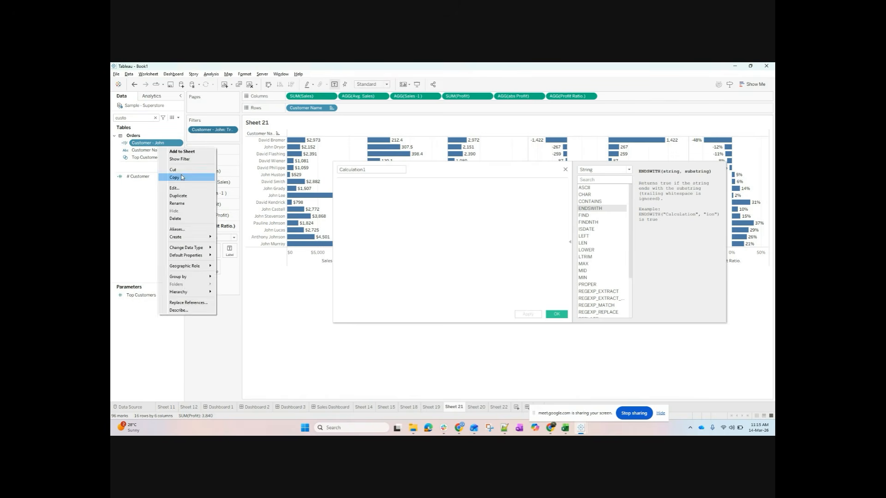
click(183, 189)
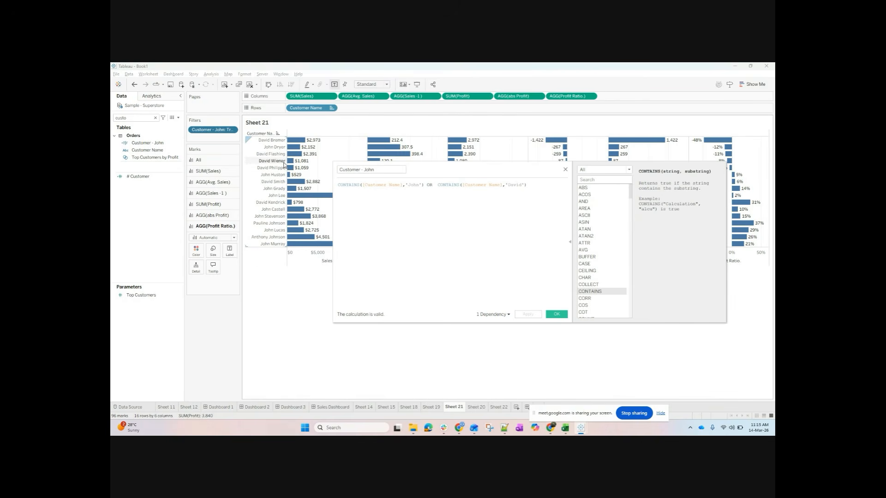
scroll(598, 256, down, 1)
scroll(598, 257, down, 1)
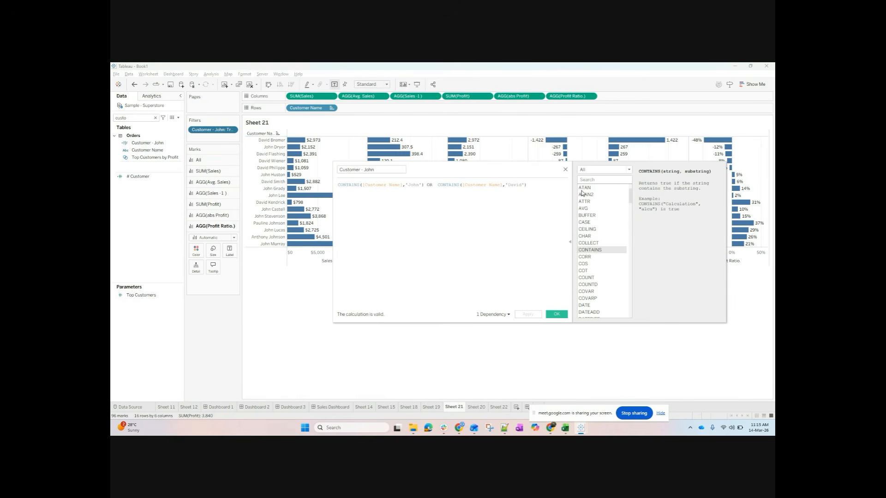
click(599, 170)
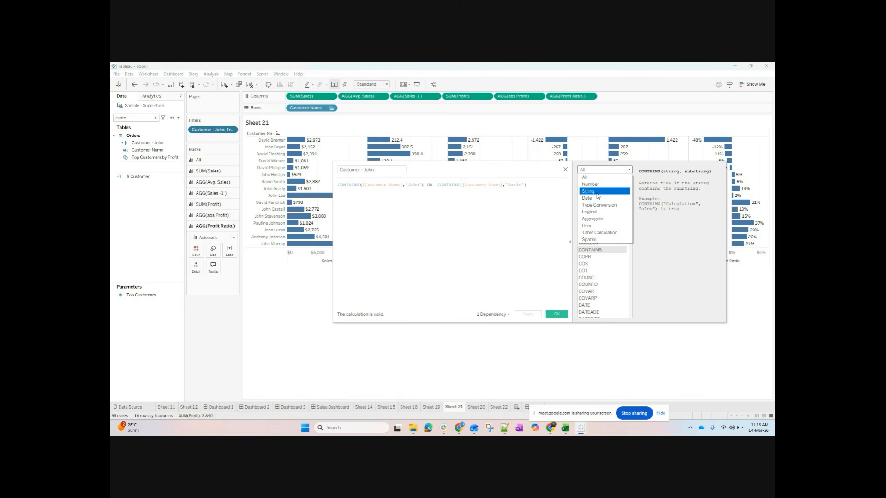
click(595, 191)
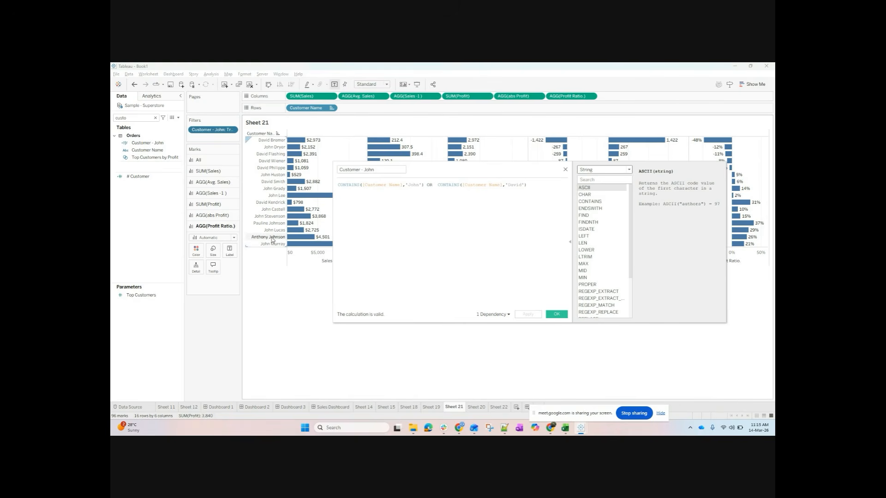
- Replace the calculation's formula with an ENDSWITH test on [Customer Name], using a three-letter customer surname in quotes as the substring
triple_click(412, 184)
click(412, 184)
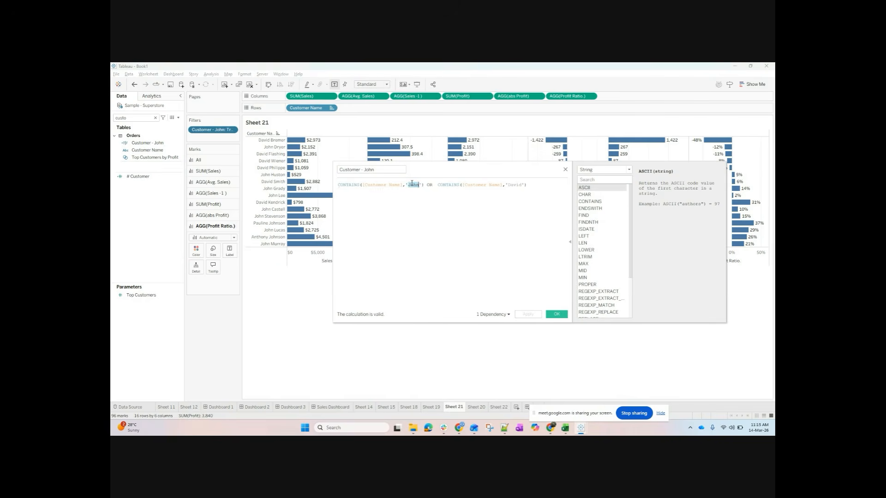
triple_click(412, 183)
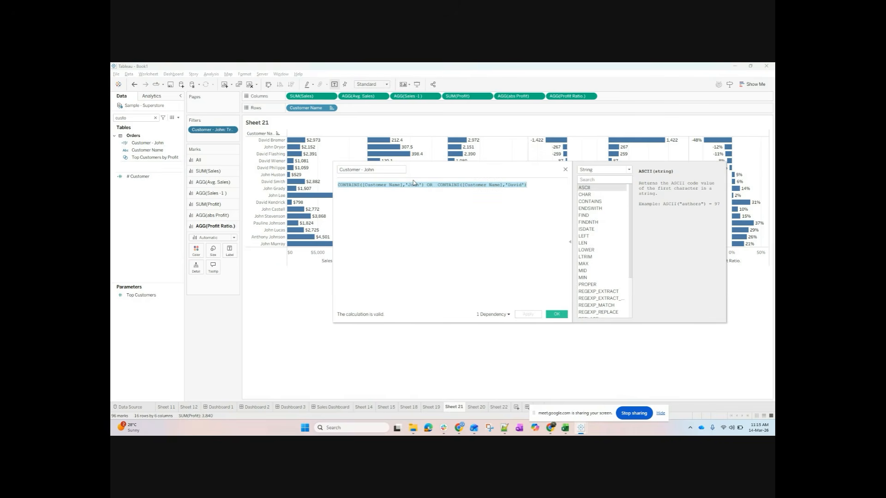
text(en)
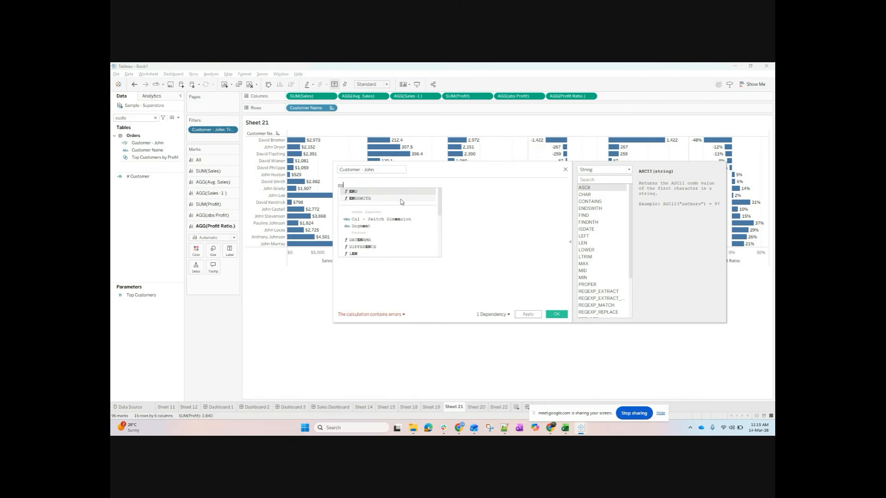
click(400, 199)
text(c)
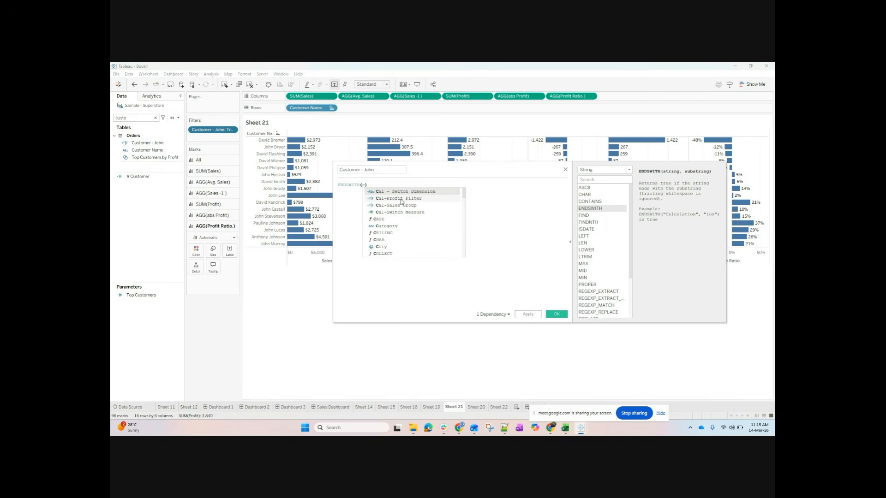
text(us)
click(404, 192)
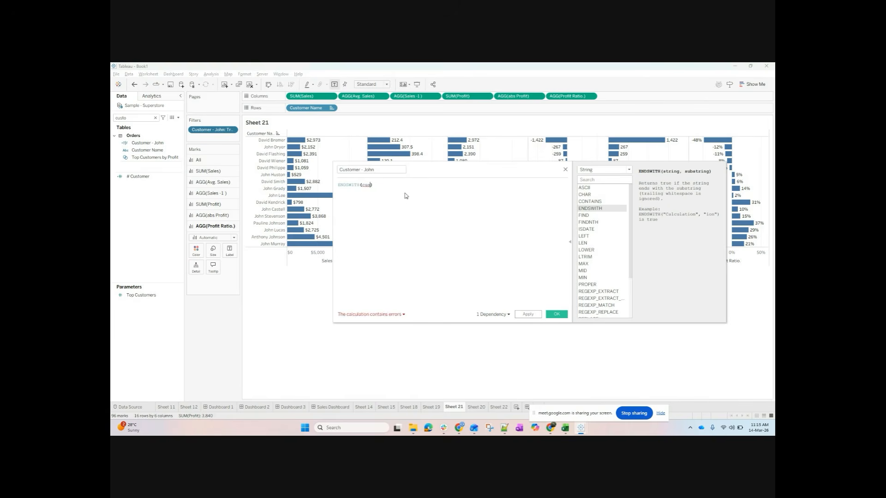
text(,)
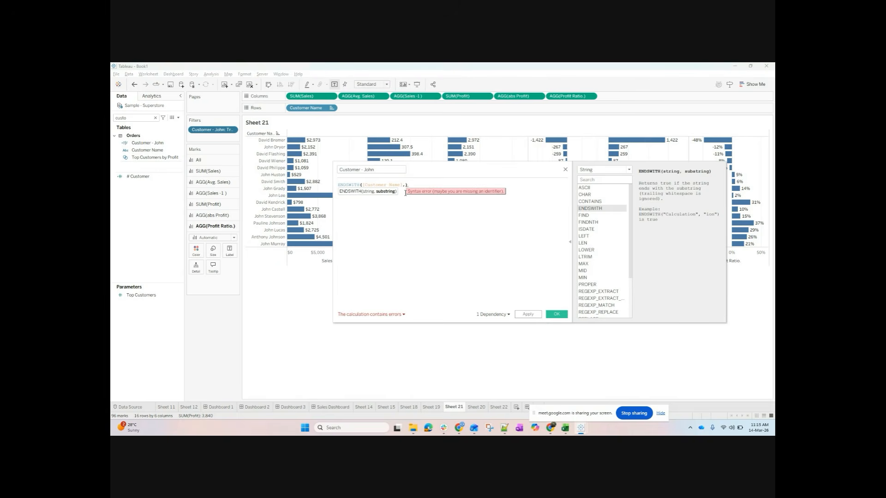
text("Lee)
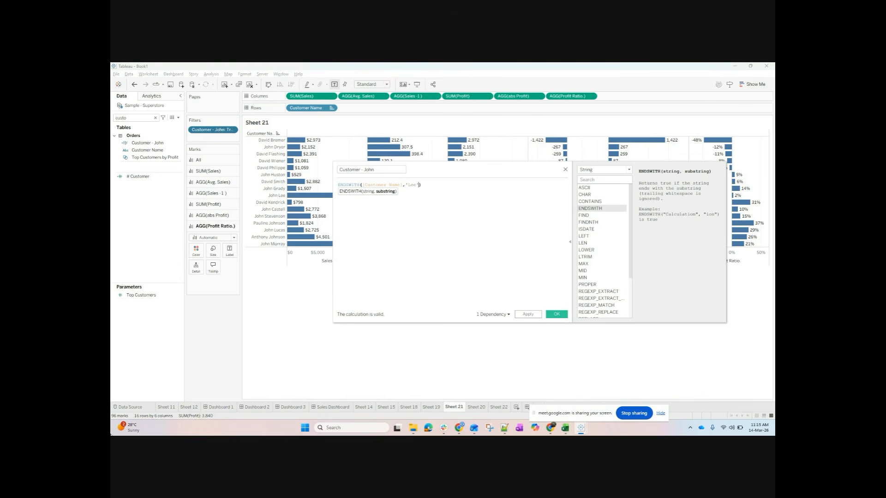
- Try the surname argument without its quotation marks, check the calculation error, and restore the quotes
click(408, 185)
key(BackSpace)
key(BackSpace)
click(391, 315)
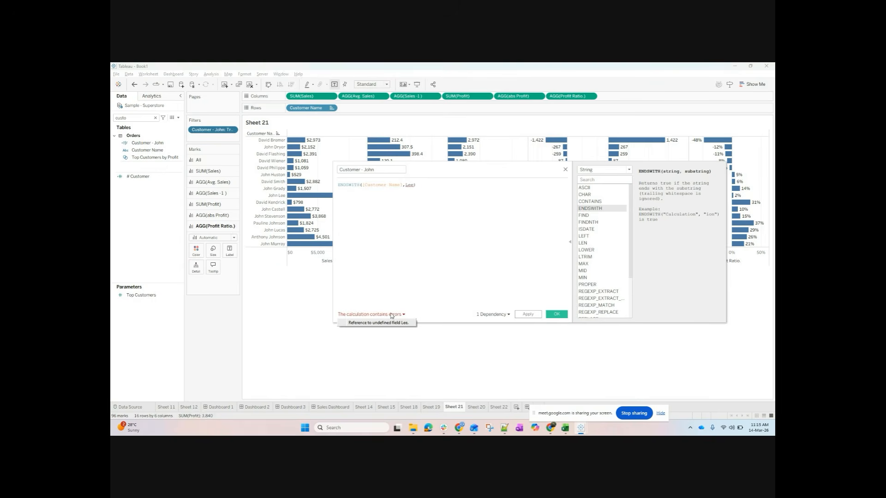
click(408, 184)
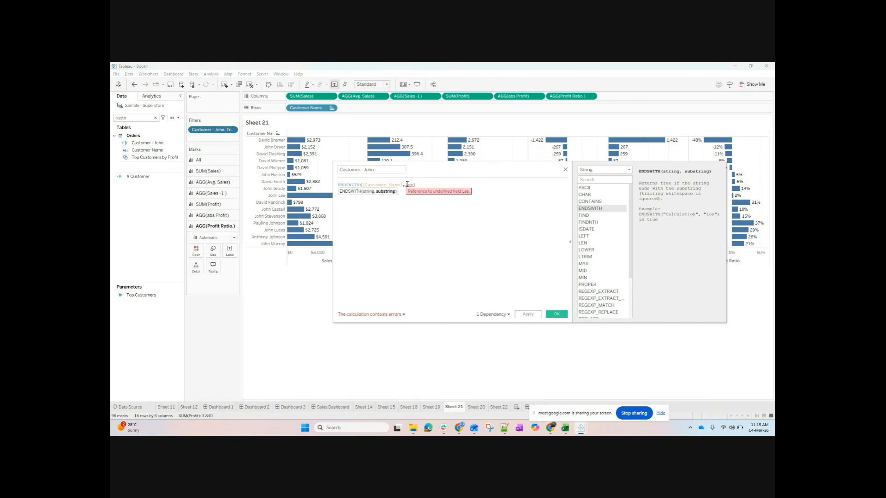
text(")
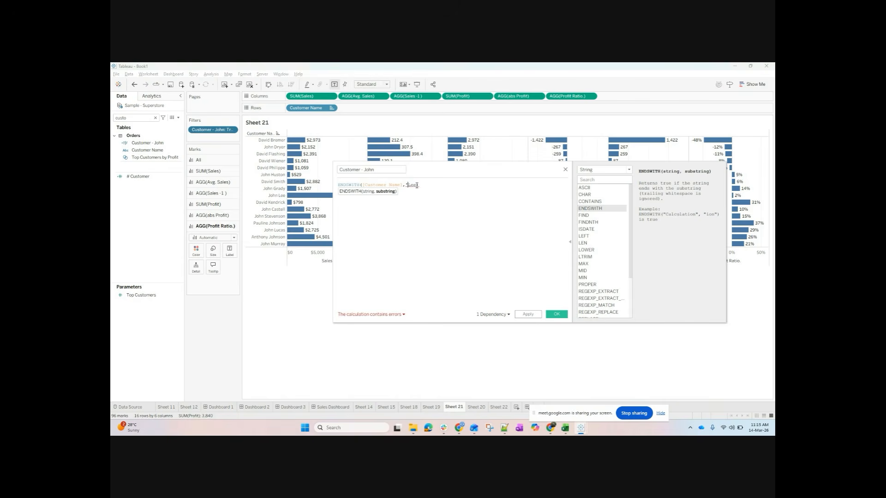
text(')
- Rename the calculation so the surname replaces the first name after "Customer -", and apply it to the sheet
double_click(369, 169)
text(Lee)
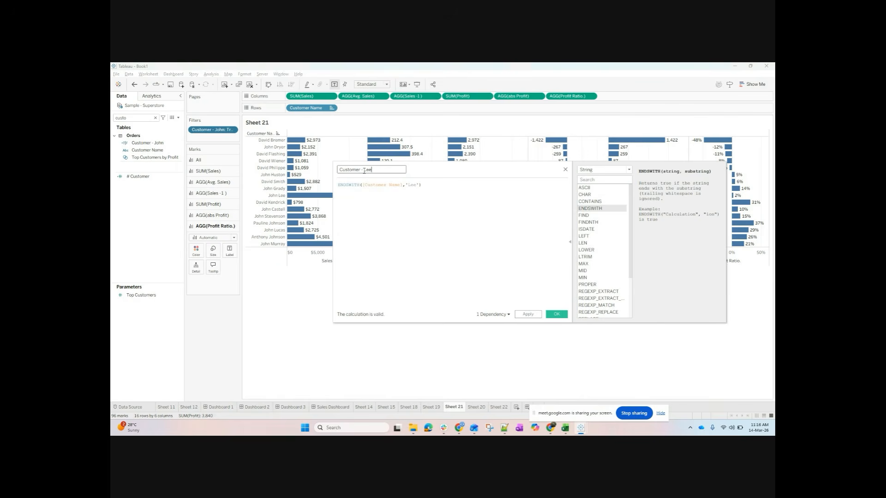
click(425, 242)
click(529, 314)
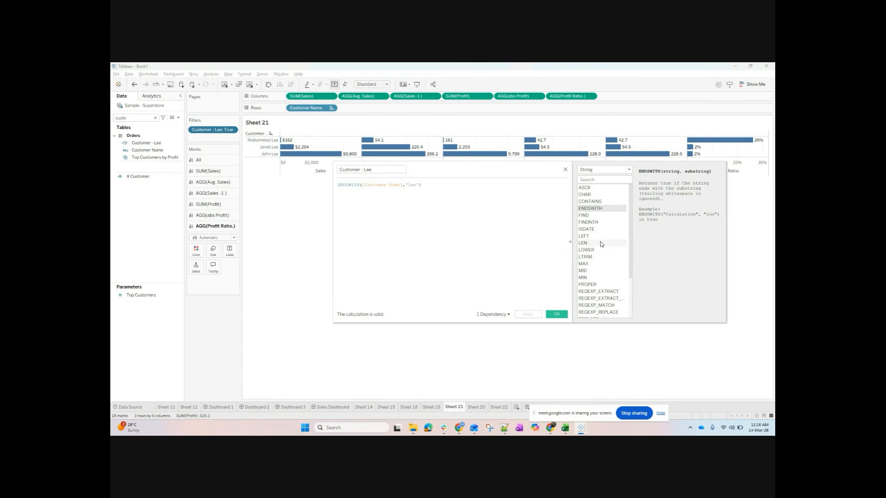
- Read the descriptions of the FIND, FINDNTH, ISDATE and LEFT string functions
click(587, 215)
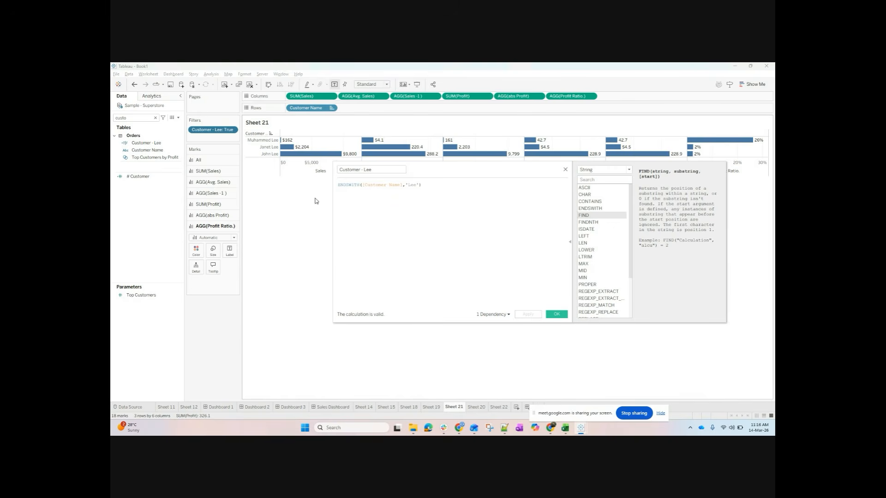
click(607, 223)
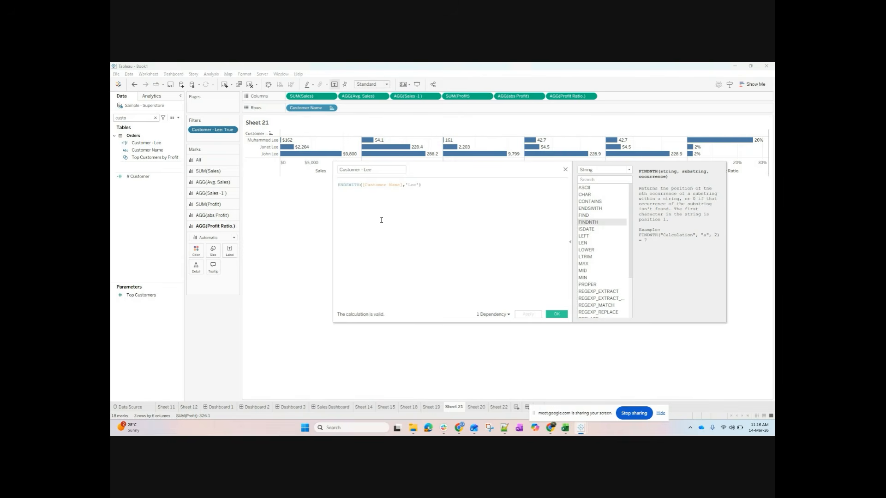
click(614, 228)
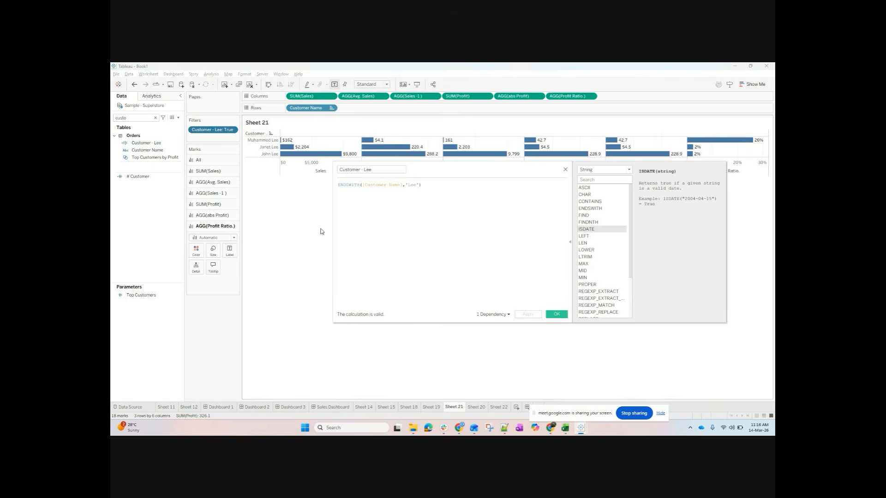
click(602, 236)
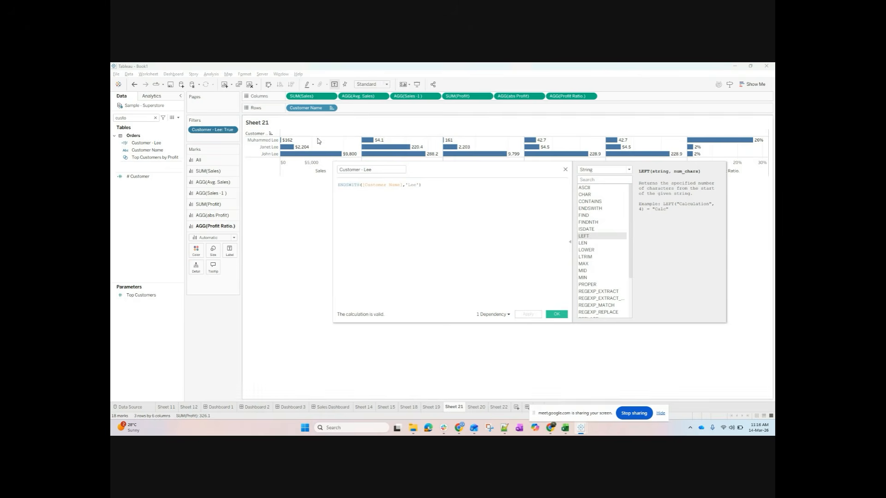
- Replace the calculation's formula with LEFT([Customer Name],5)
drag(428, 185, 318, 183)
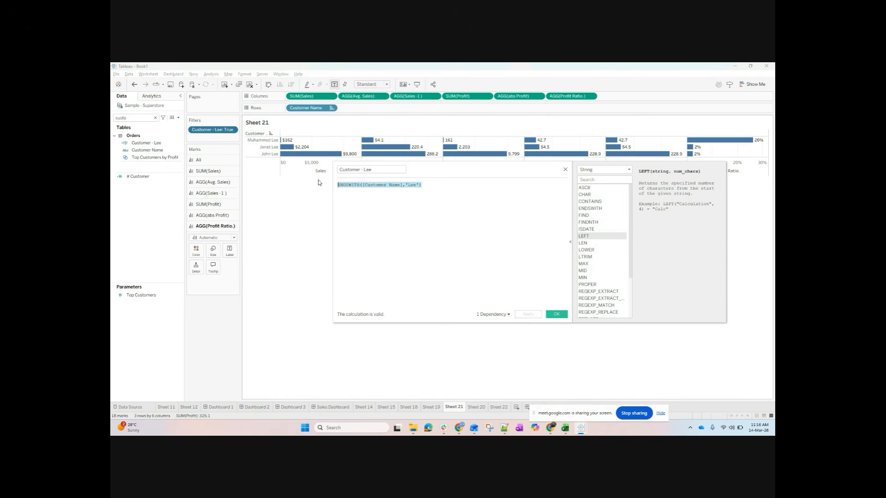
text(left)
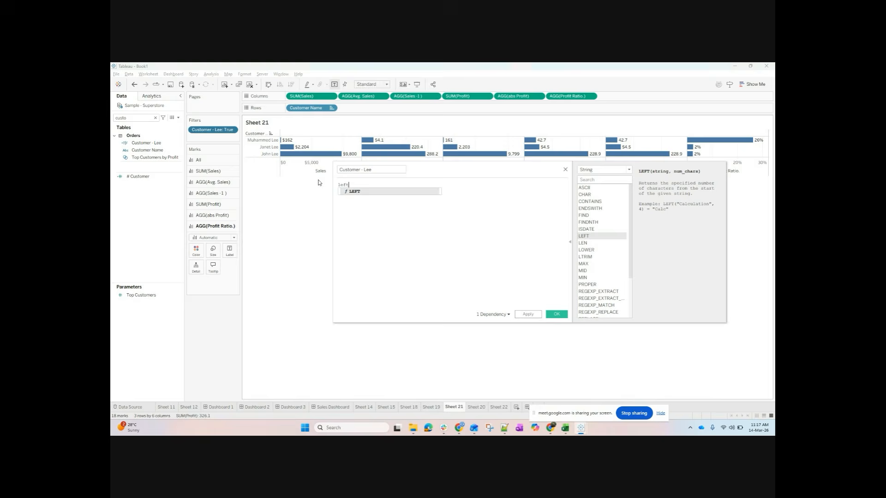
click(358, 192)
text(cus)
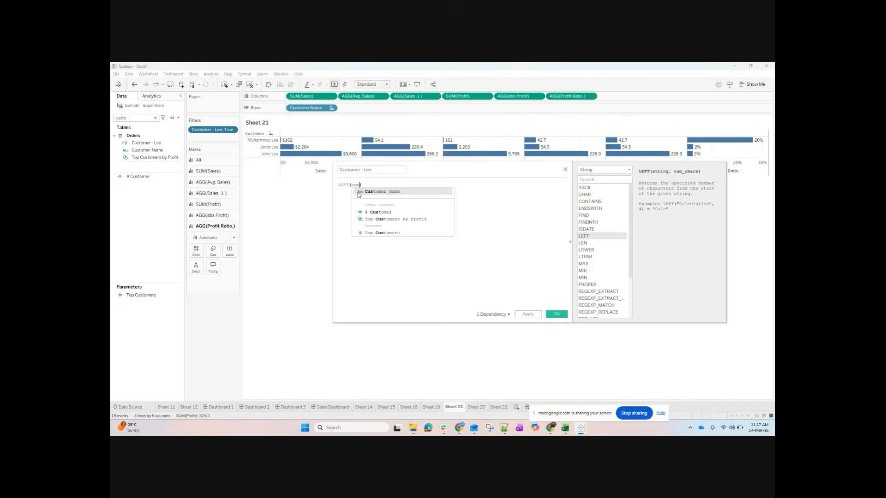
click(377, 191)
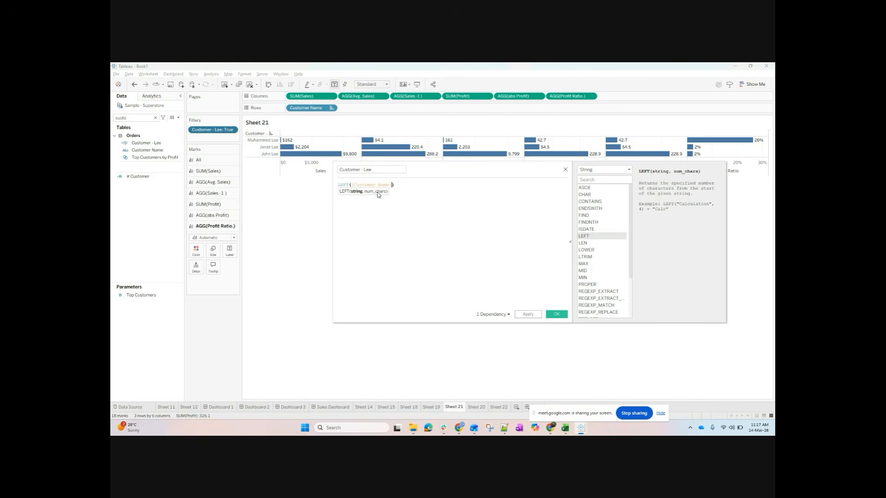
text(,)
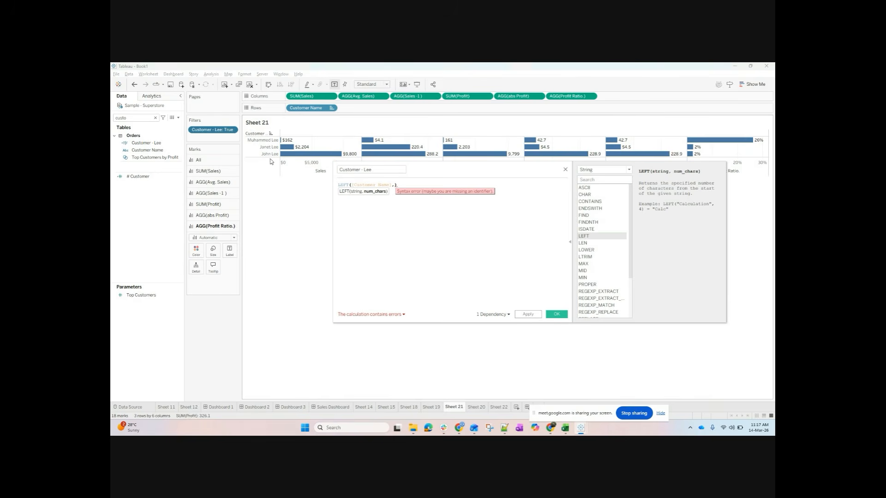
text(6)
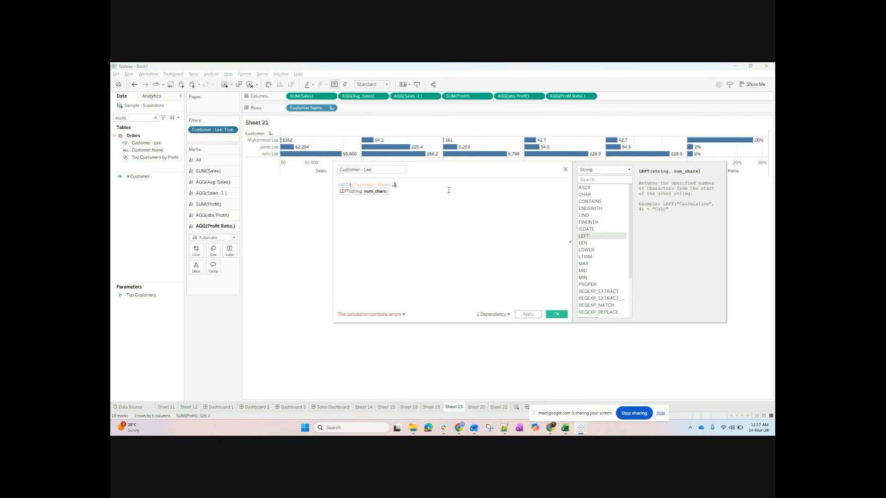
text(5)
- Rename the calculation as Left, apply it, and accept the removal of the invalid filter from Sheet 21
drag(374, 169, 323, 170)
click(310, 179)
text(Left)
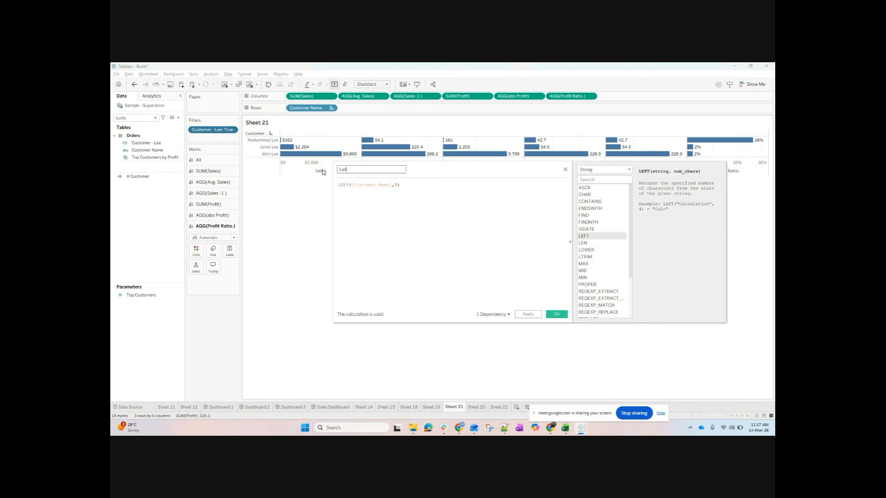
click(528, 315)
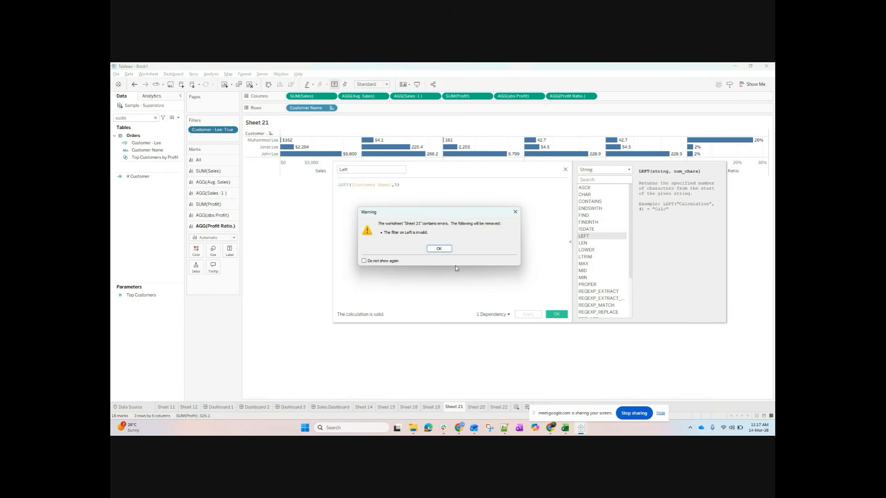
click(439, 249)
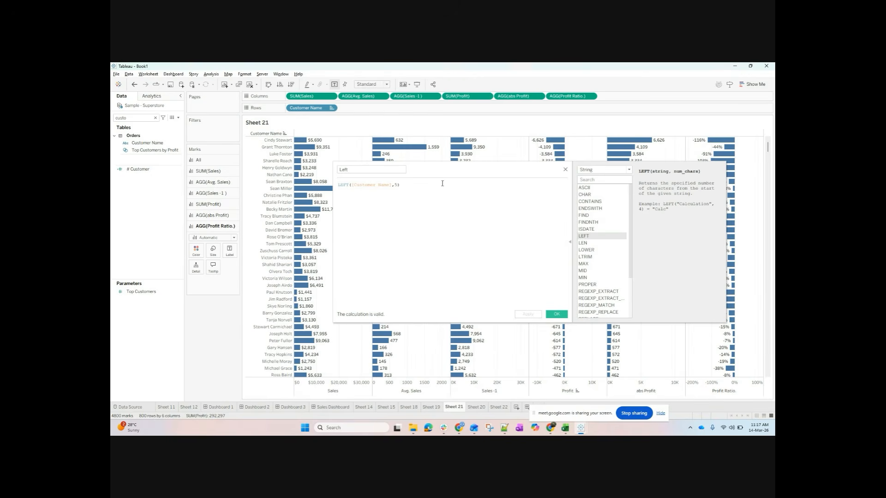
- Search the fields for "left" and add the Left calculation to Rows after Customer Name
click(130, 117)
key(BackSpace)
key(BackSpace)
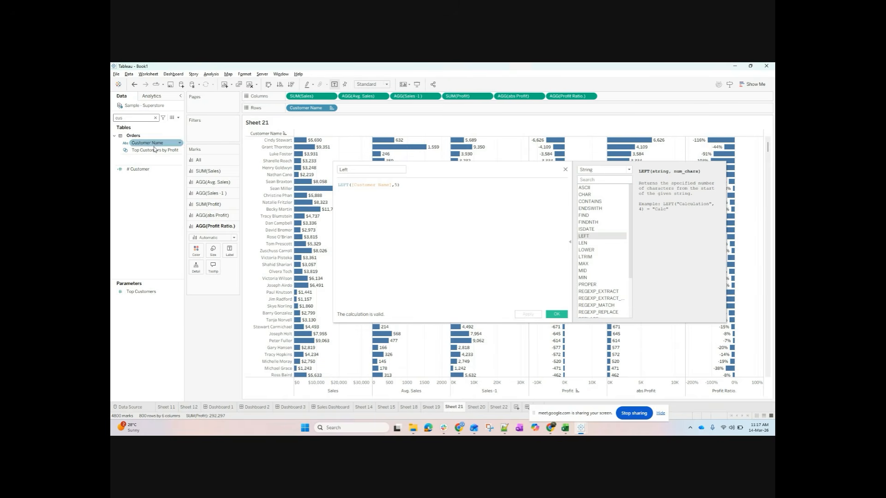
drag(147, 143, 113, 193)
click(130, 118)
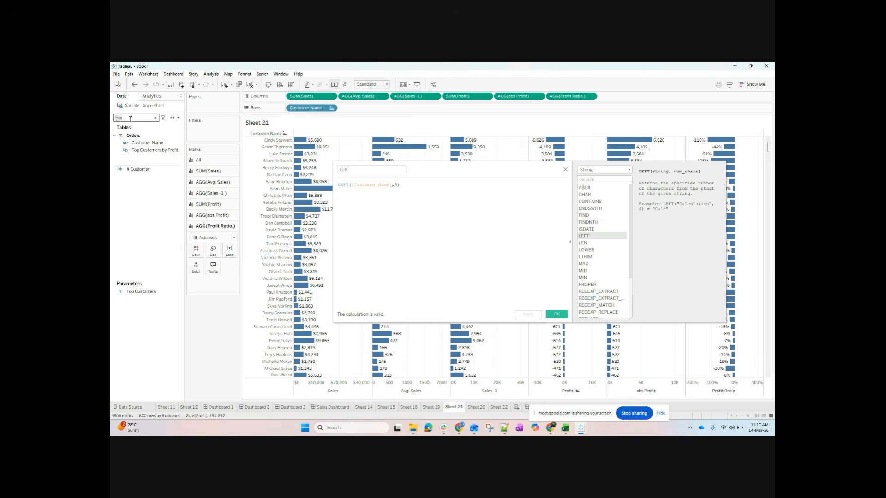
key(BackSpace)
key(BackSpace)
key(BackSpace)
text(left)
drag(138, 143, 419, 114)
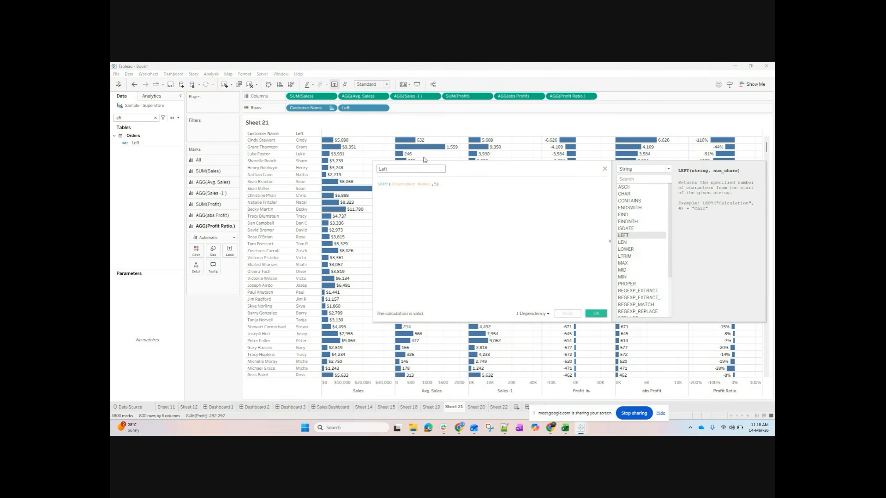
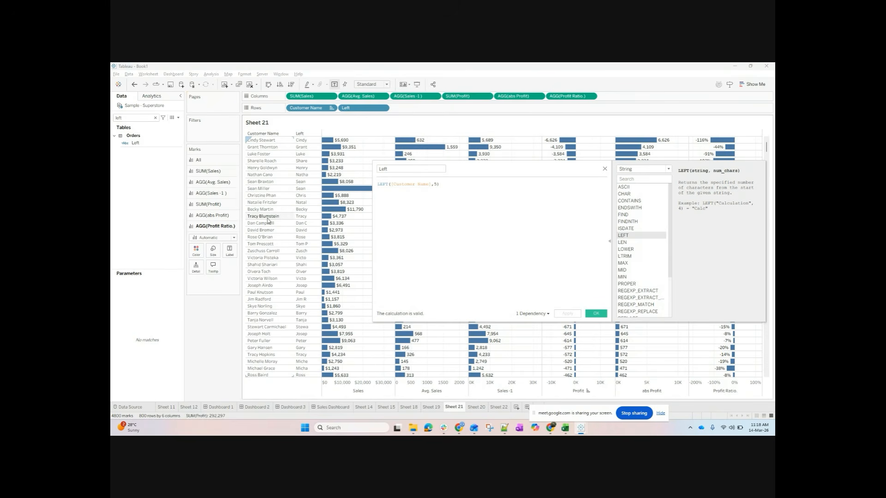
- Swap the function in the Left calculation so the formula reads RIGHT([Customer Name],5), and browse the remaining String functions
scroll(286, 230, down, 1)
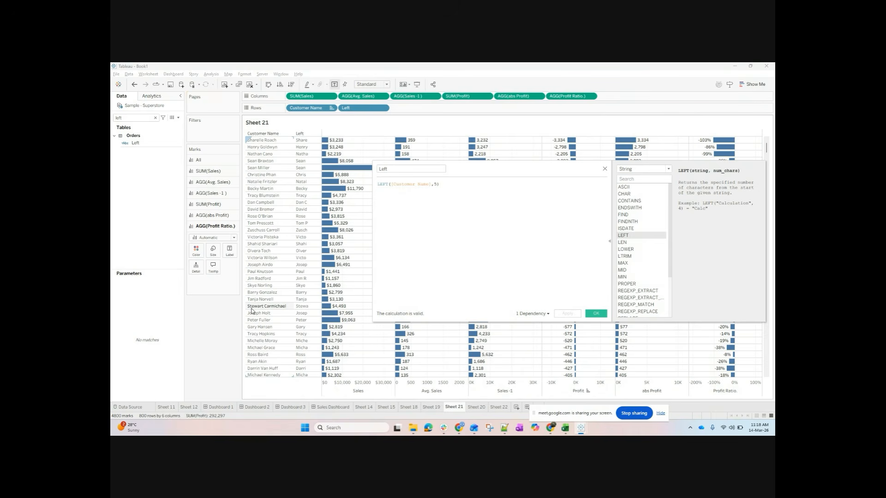
double_click(383, 184)
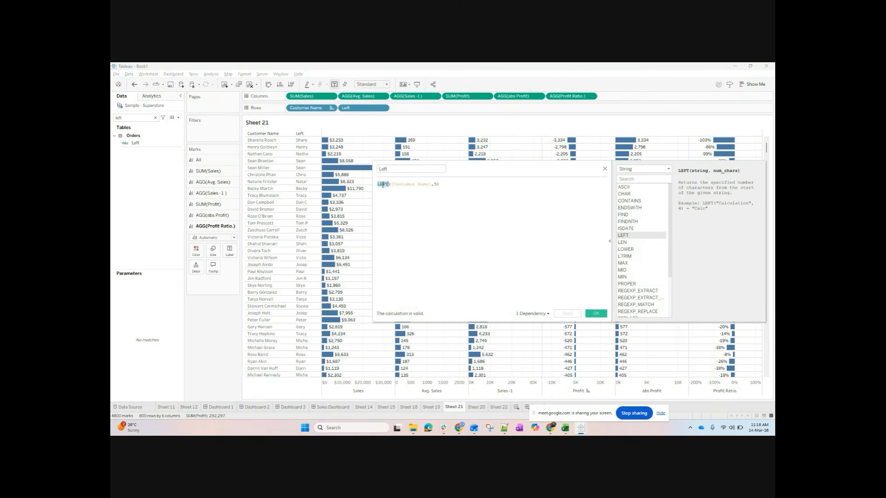
text(right)
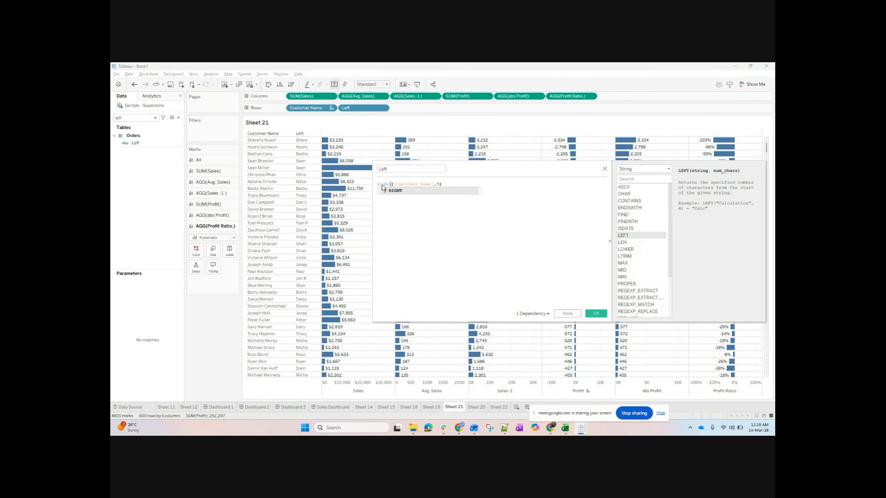
click(397, 190)
click(489, 219)
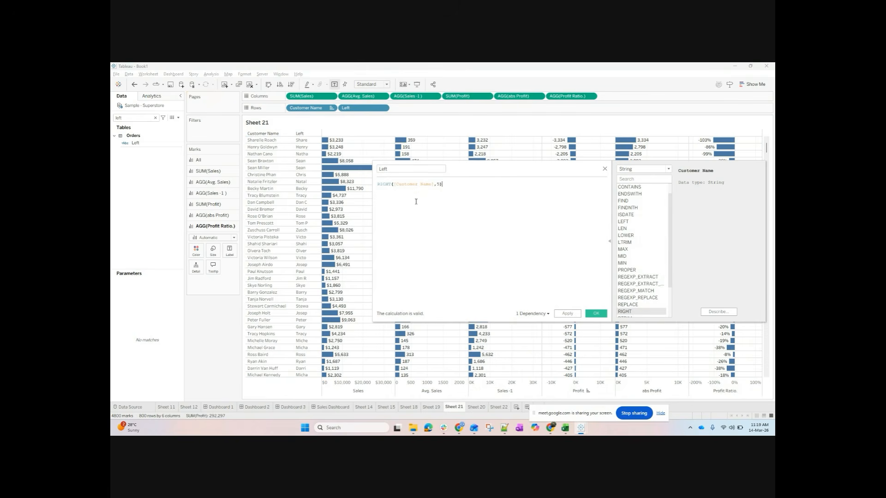
scroll(645, 263, down, 2)
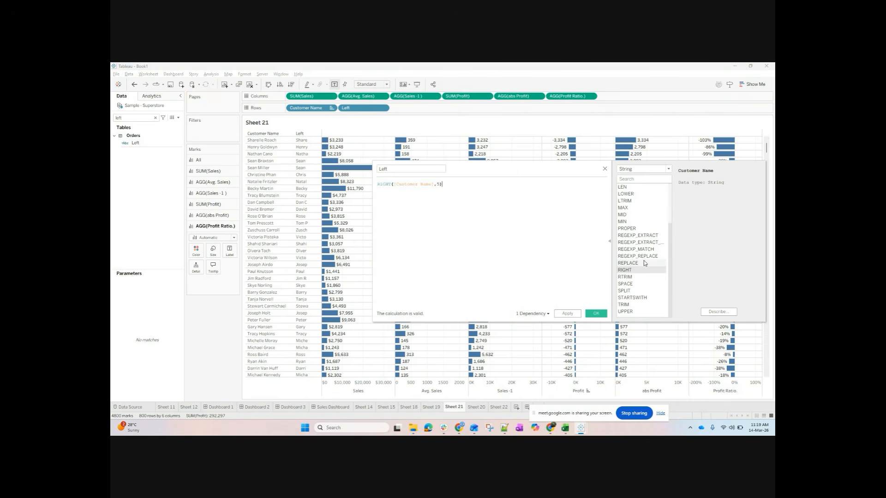
scroll(640, 269, up, 1)
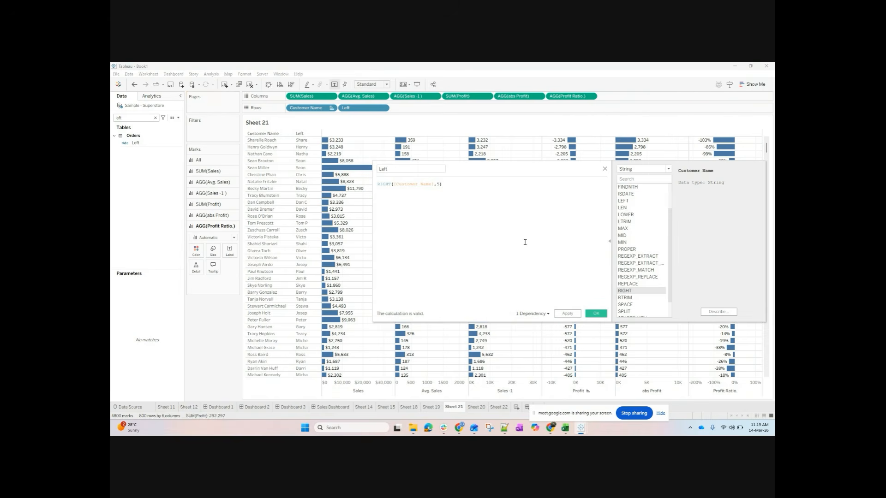
- Close the Left calculation without applying the RIGHT formula, and search the fields for "cus"
scroll(630, 246, up, 1)
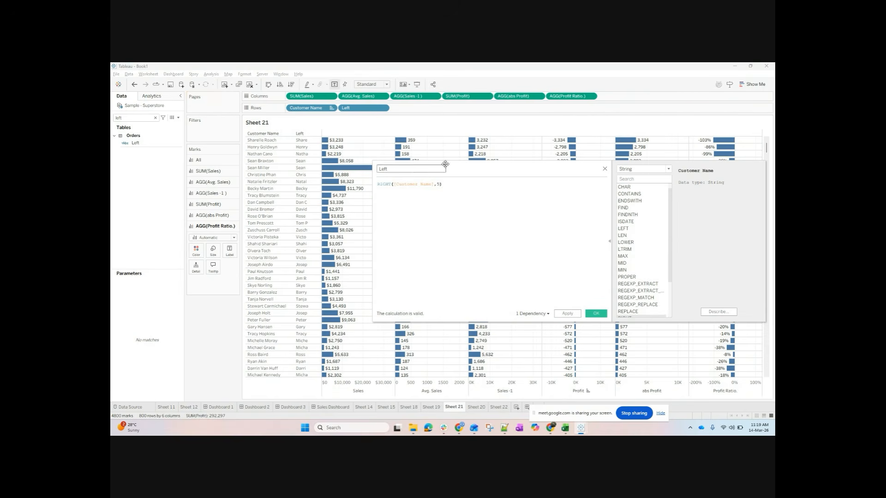
click(605, 168)
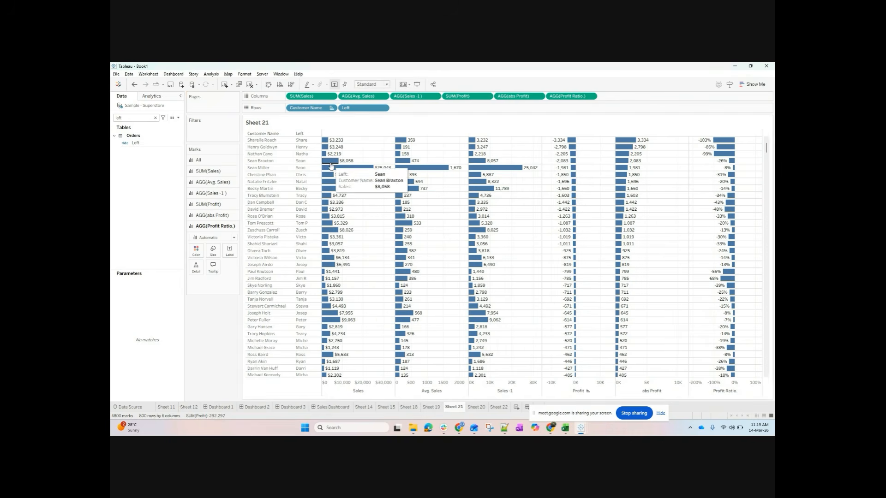
click(129, 118)
key(BackSpace)
key(BackSpace)
key(BackSpace)
key(BackSpace)
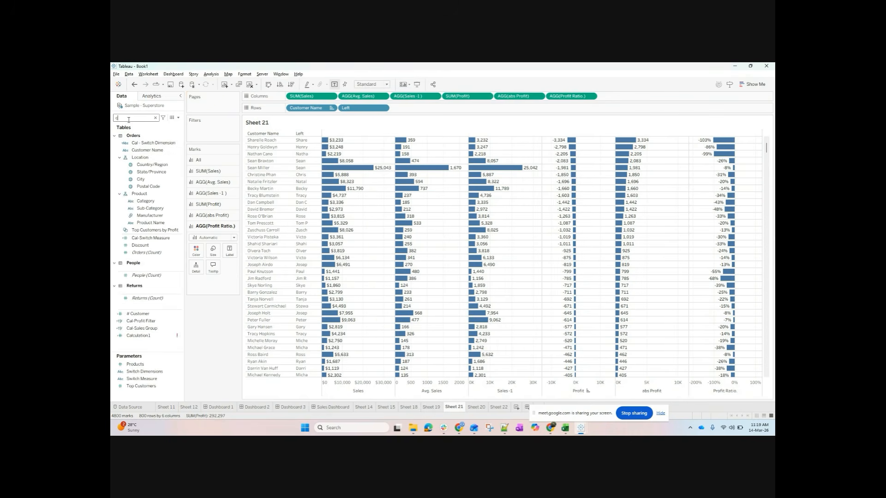
text(cus)
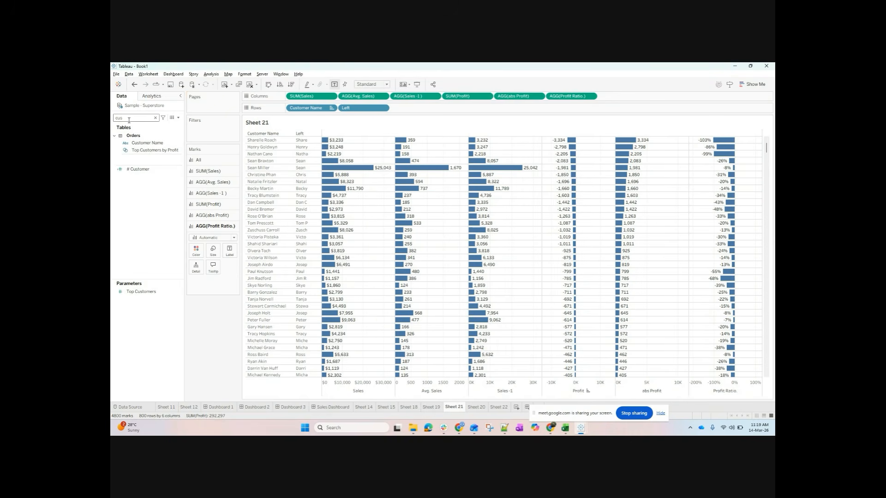
- Split the Customer Name field and put both split fields on Rows after Customer Name in place of Left
right_click(155, 143)
mouse_move(194, 233)
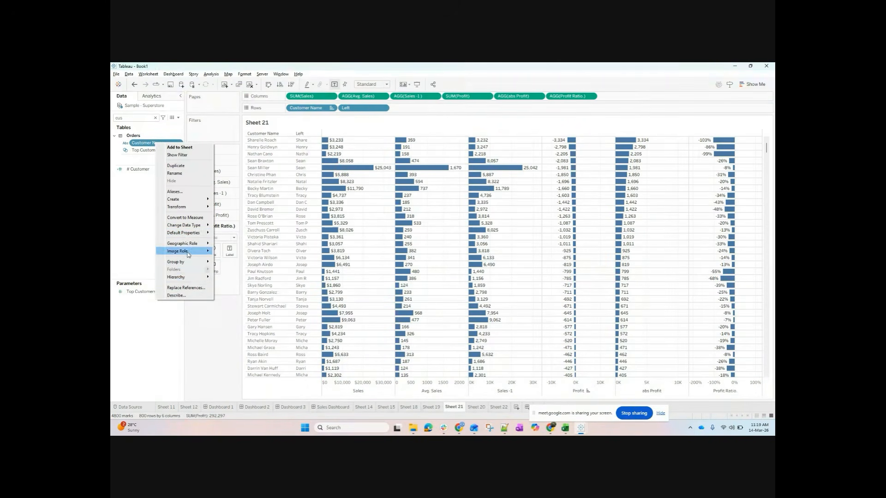
mouse_move(200, 209)
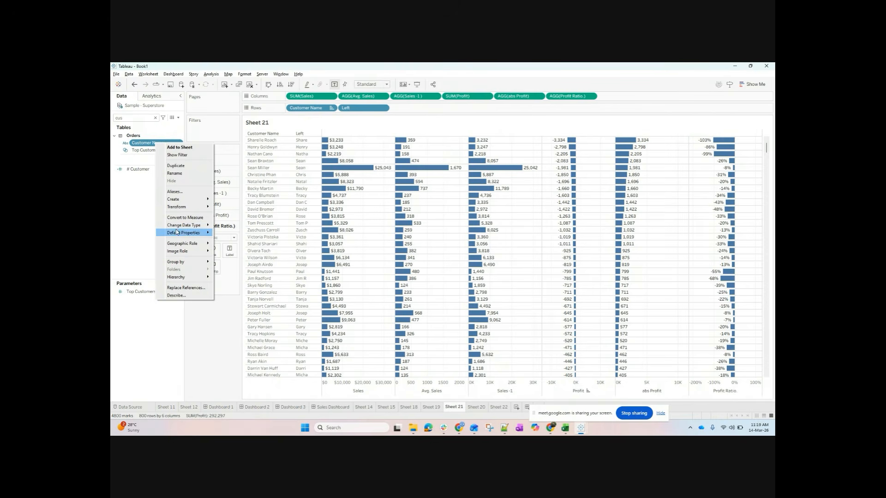
click(229, 207)
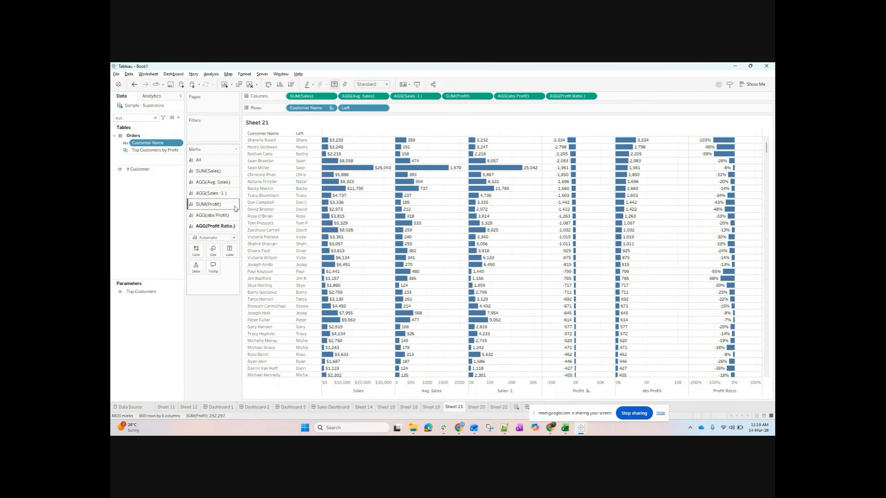
drag(166, 151, 353, 69)
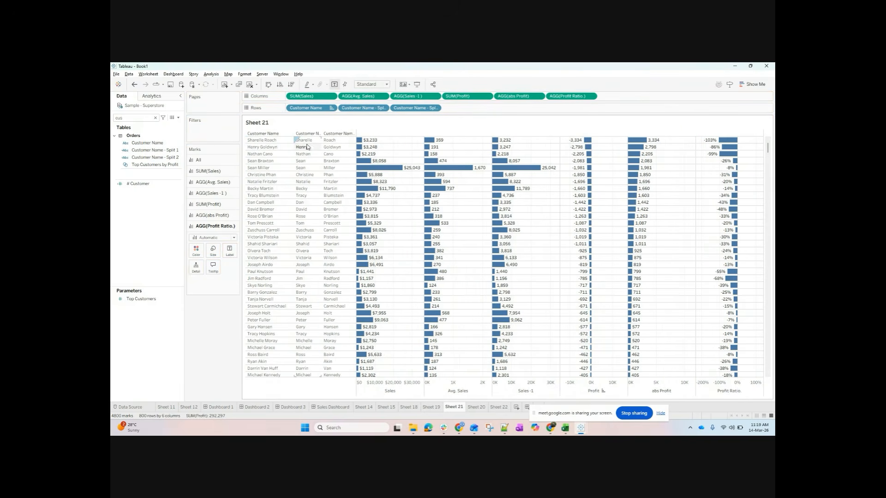
- Open the Customer Name - Split 1 calculation for editing and inspect its TRIM and SPLIT formula
click(161, 166)
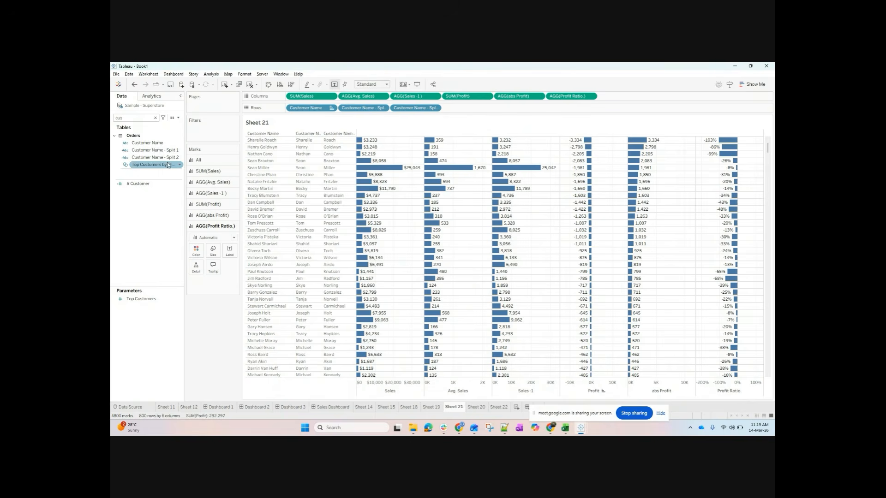
click(146, 151)
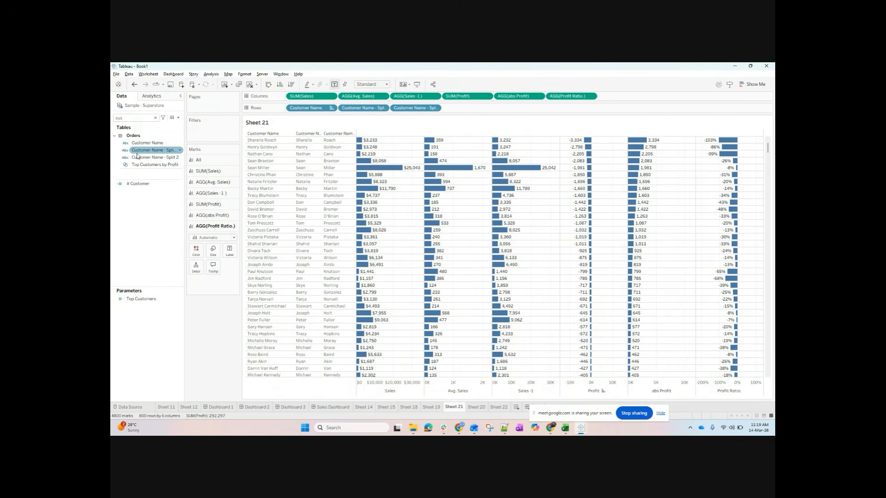
click(138, 157)
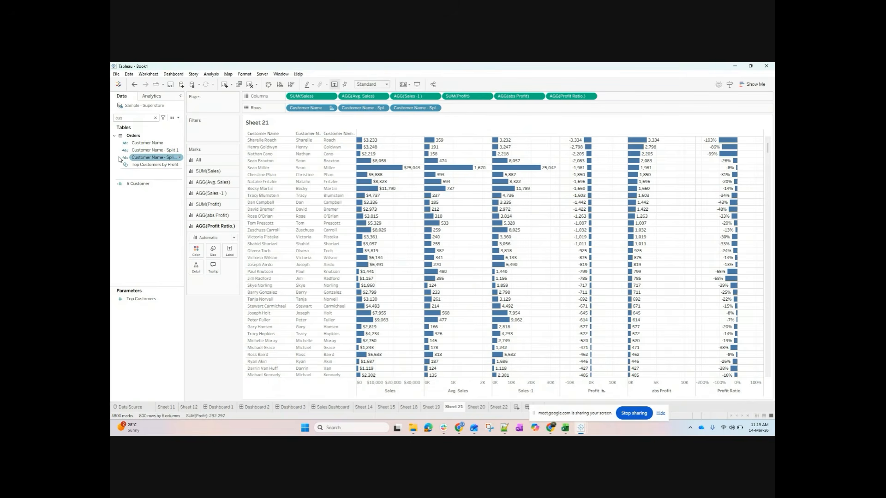
click(146, 151)
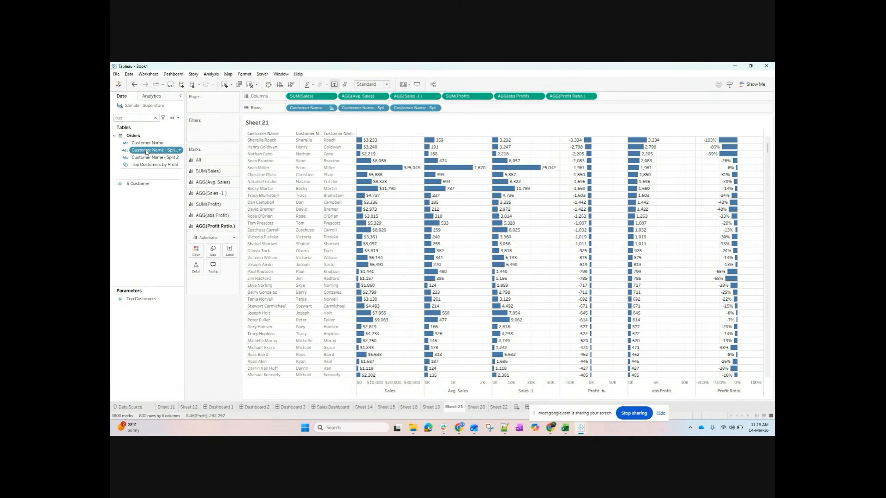
right_click(146, 151)
click(161, 190)
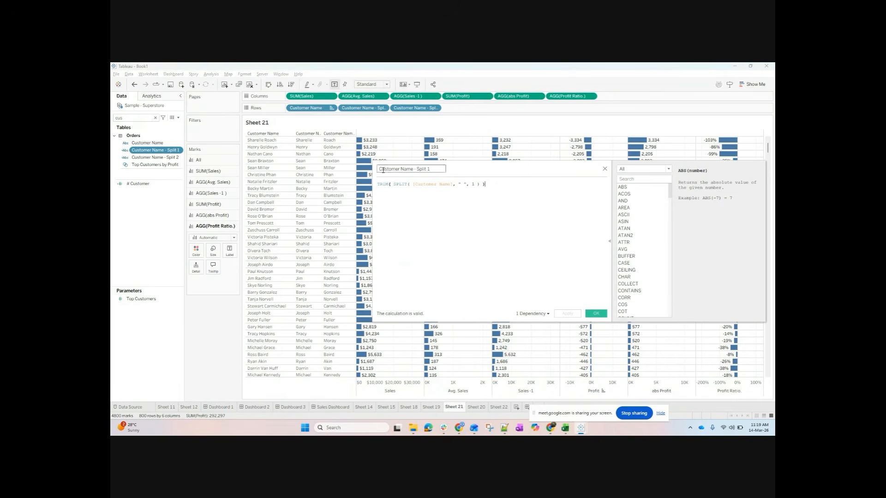
click(400, 188)
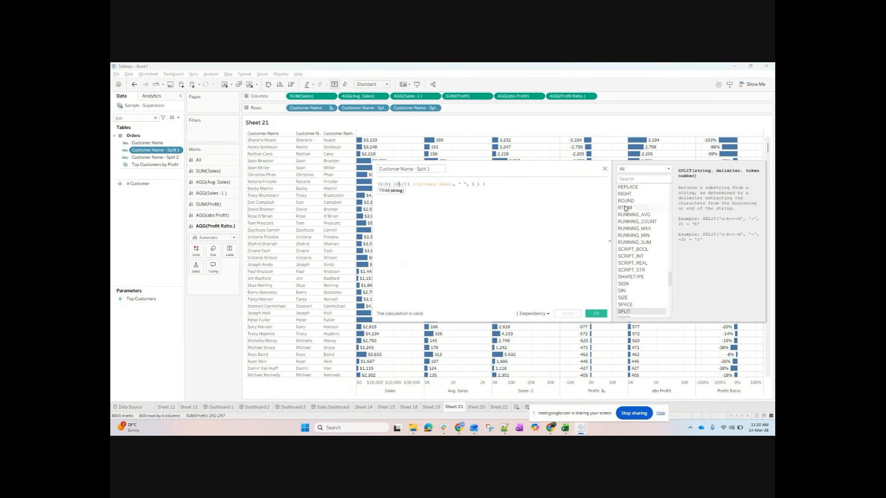
- Filter the function list to String, read the SPLIT description, and examine the function and delimiter in the formula
click(644, 169)
click(628, 190)
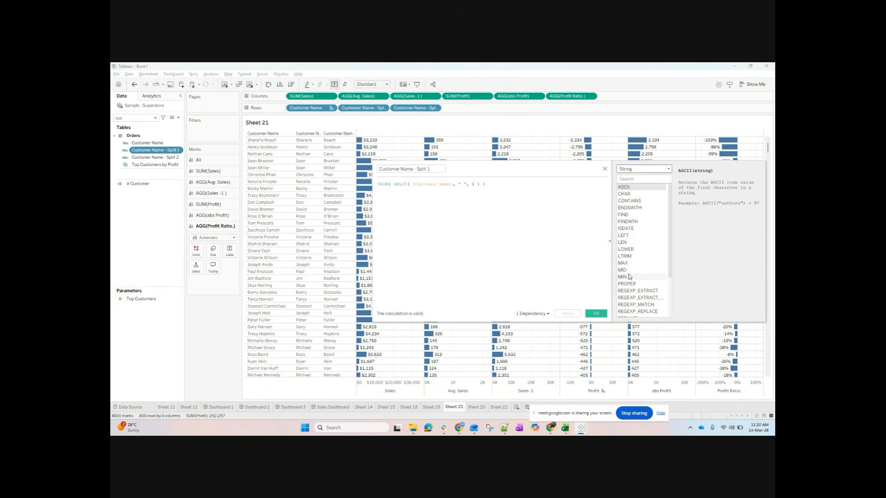
scroll(633, 256, down, 2)
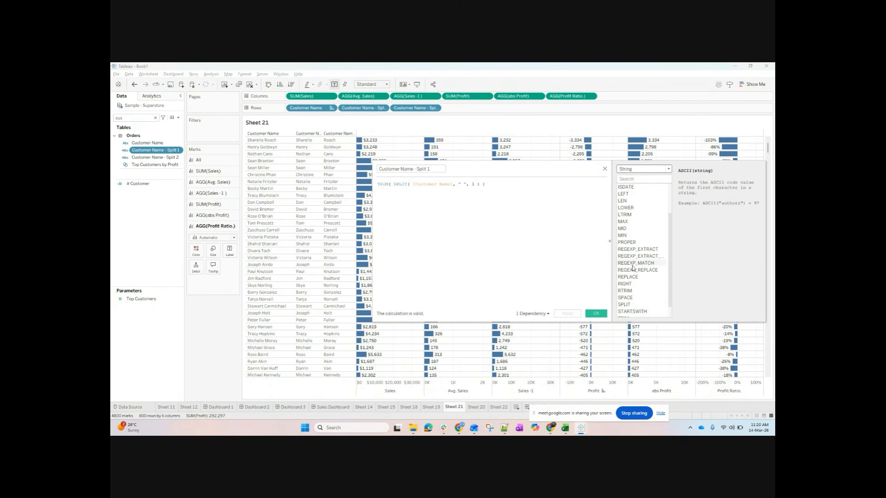
click(625, 305)
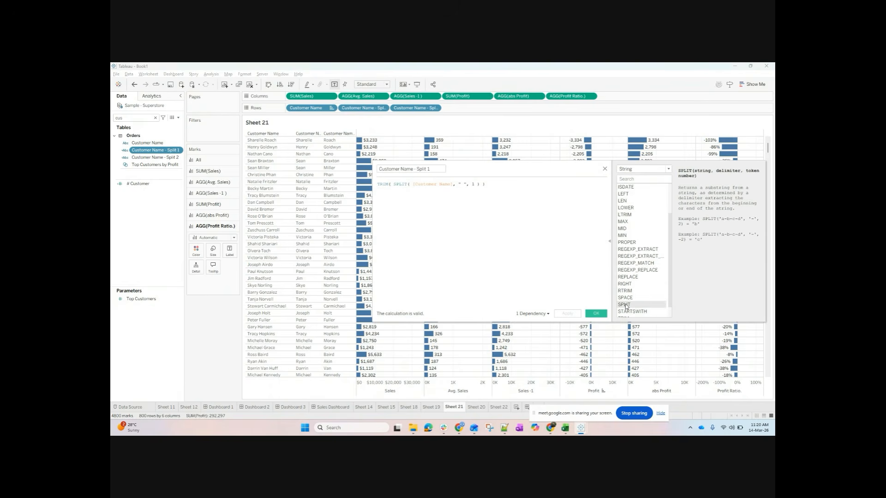
double_click(400, 184)
click(463, 184)
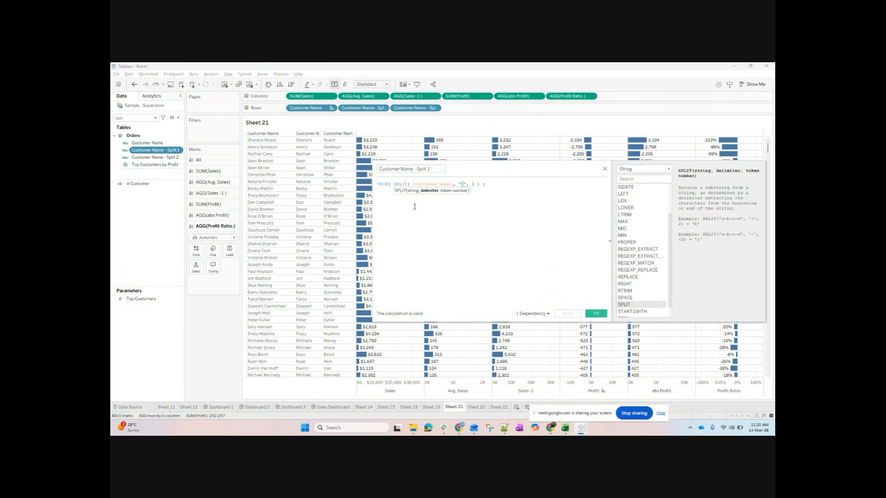
- Read the TRIM function's description, close the calculation unchanged, and check the split names in the view
scroll(648, 304, down, 1)
click(624, 305)
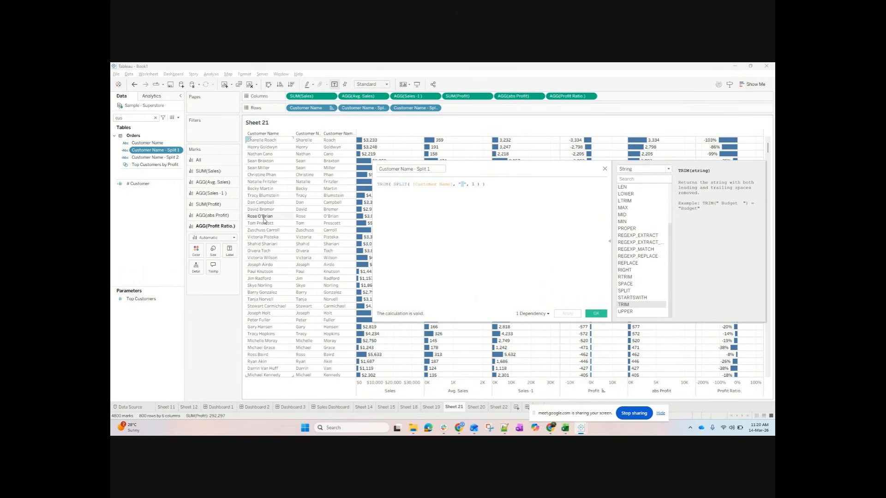
scroll(260, 224, down, 2)
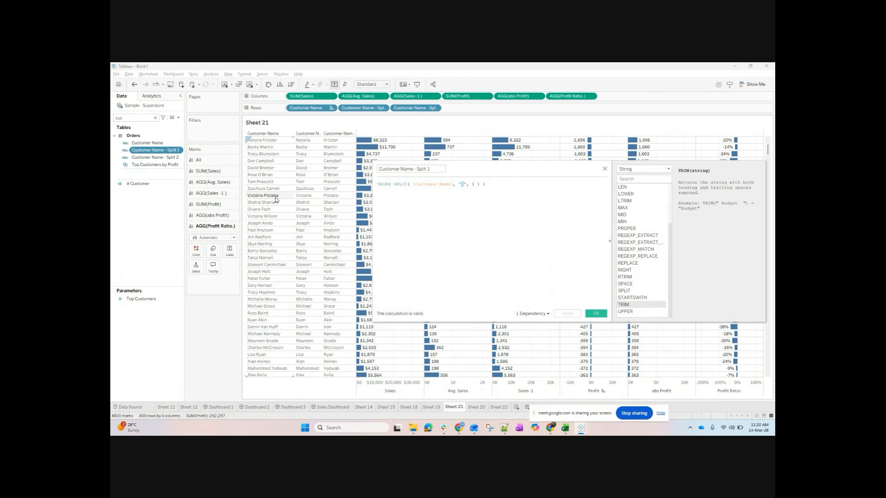
scroll(267, 254, down, 1)
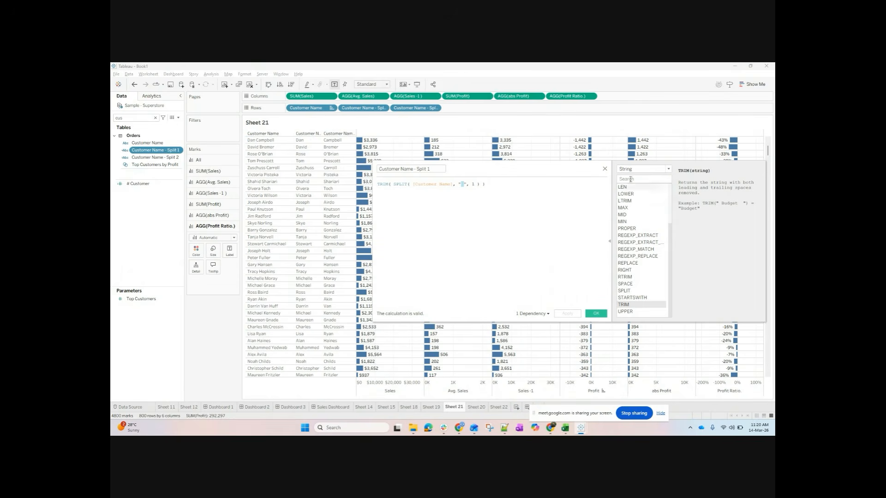
click(604, 170)
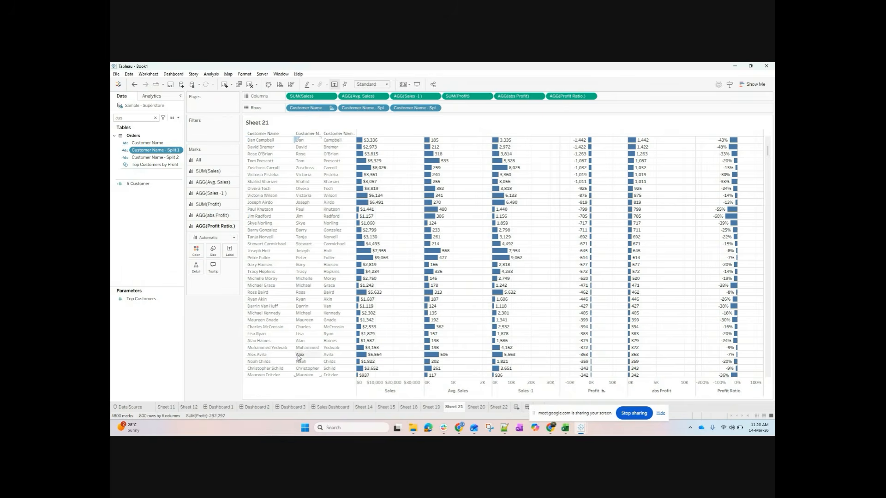
scroll(318, 341, down, 2)
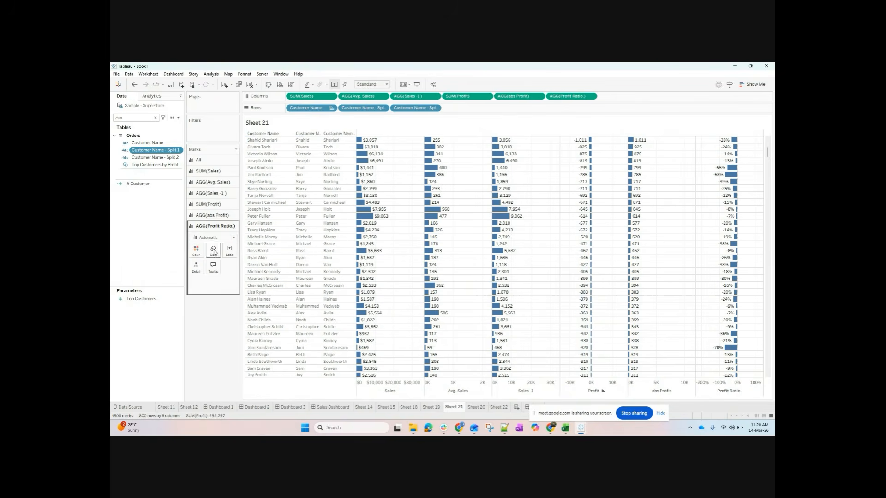
- Create a new calculated field and filter its function list to String
click(178, 118)
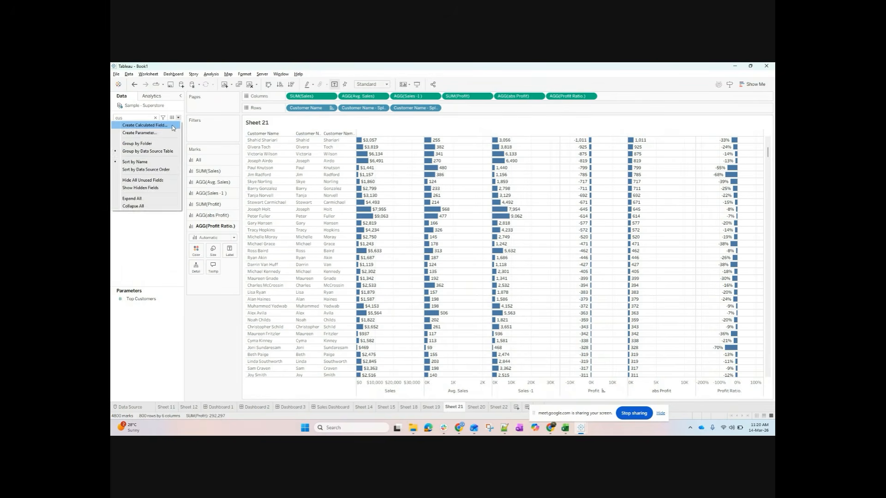
click(143, 124)
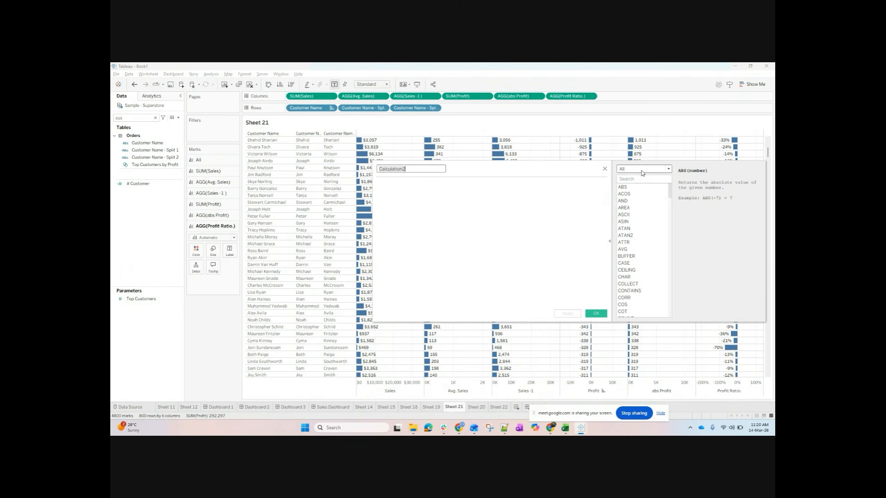
click(644, 169)
click(639, 202)
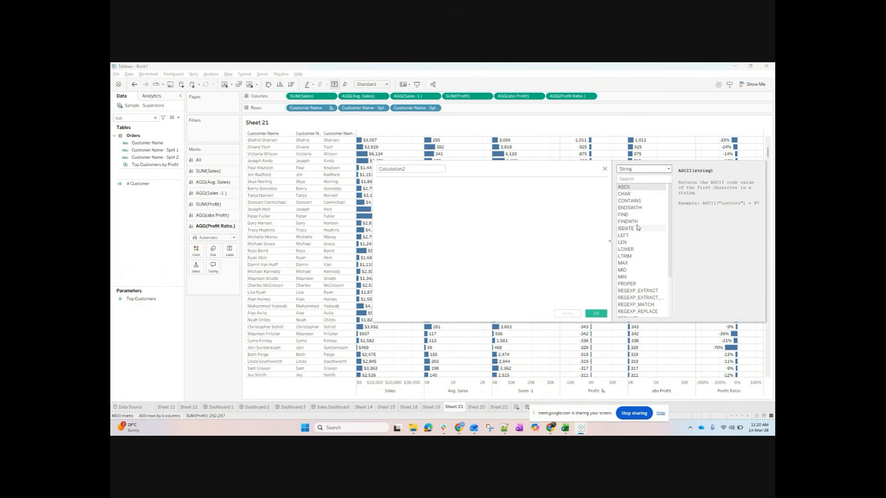
- Read the descriptions of the LOWER, LTRIM, MID, MIN, MAX, PROPER and REPLACE string functions
click(639, 249)
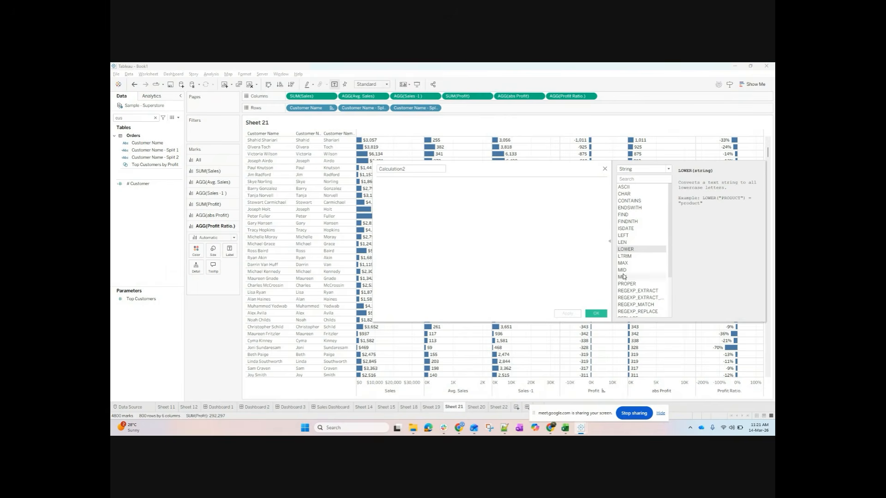
click(632, 258)
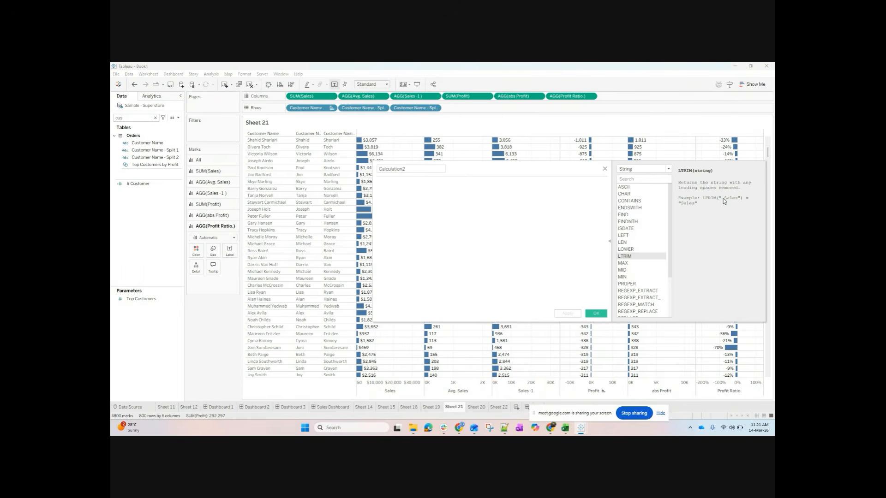
click(654, 264)
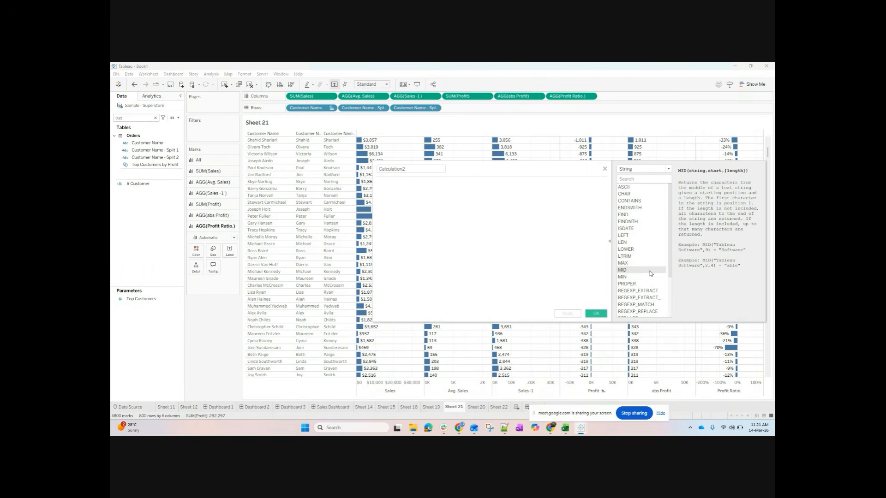
click(648, 276)
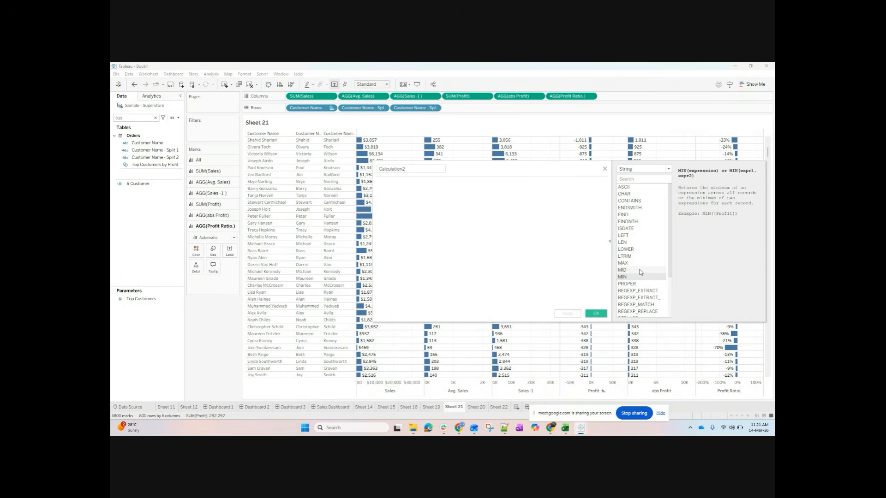
click(640, 270)
click(640, 263)
scroll(639, 262, down, 2)
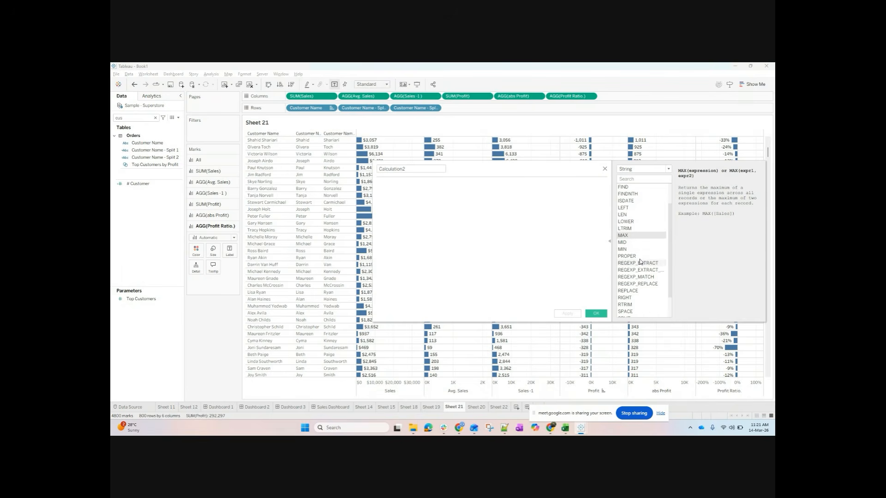
click(640, 257)
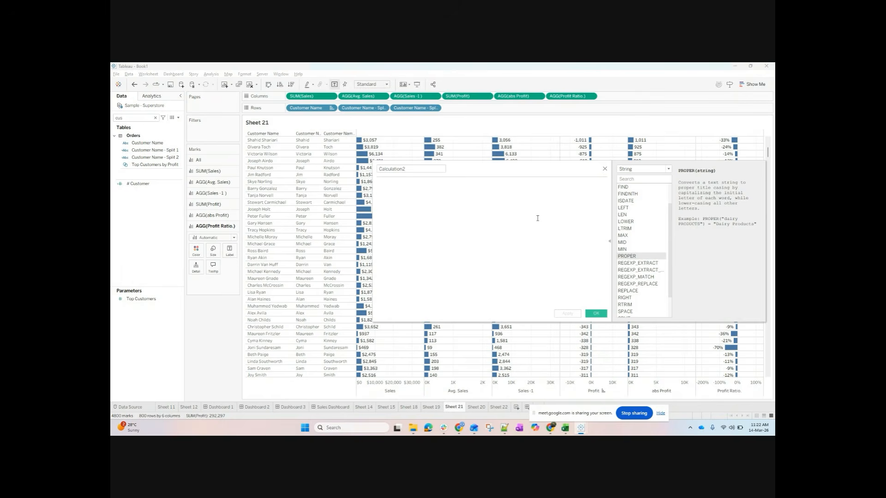
scroll(658, 282, down, 1)
click(648, 284)
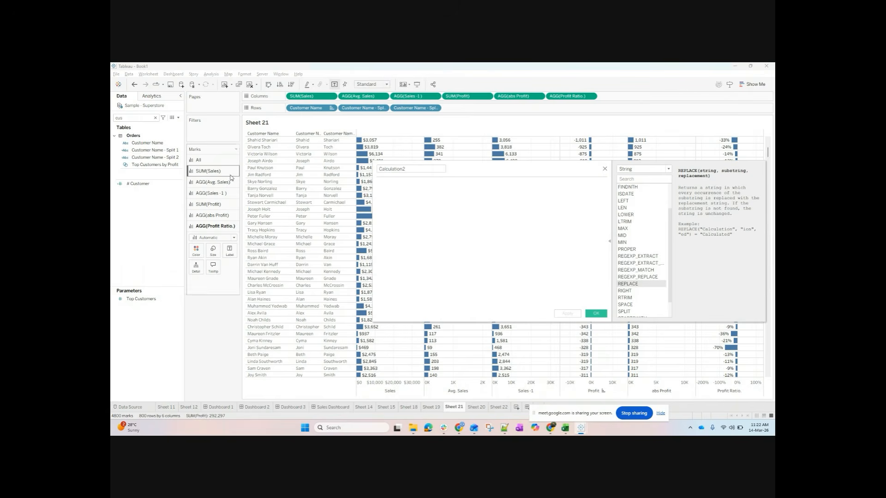
- Start a REPLACE formula in the new calculation with Customer Name as its string argument
drag(306, 108, 420, 214)
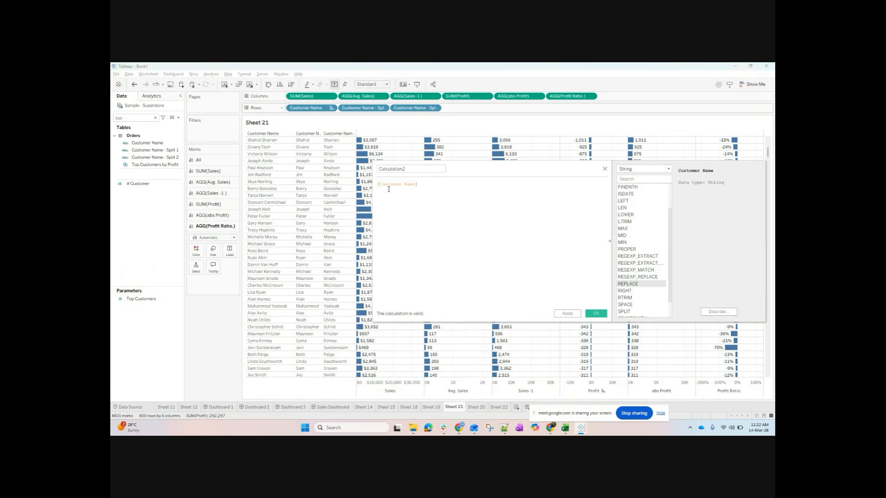
text(rpla)
triple_click(397, 186)
text(repl)
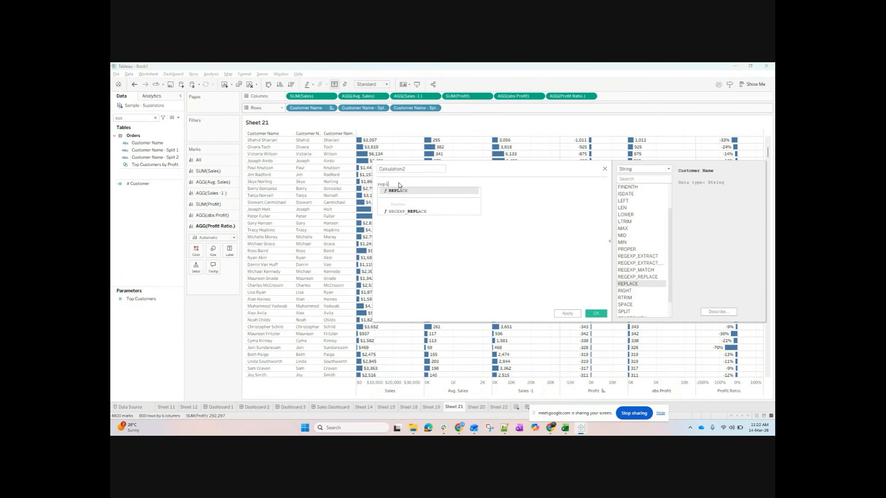
click(403, 191)
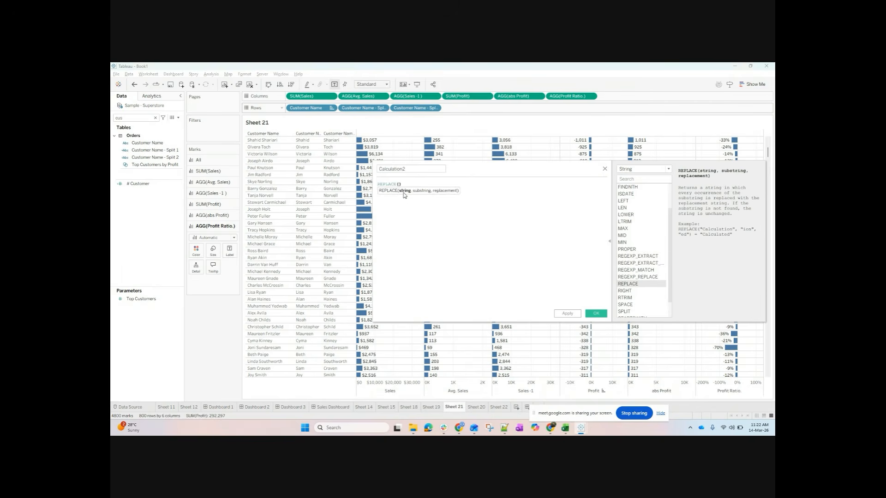
text(cus)
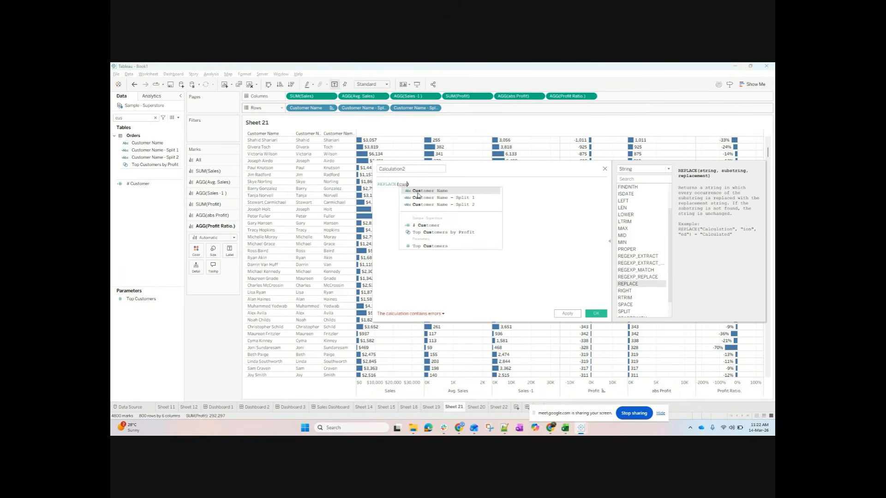
click(418, 193)
text(, )
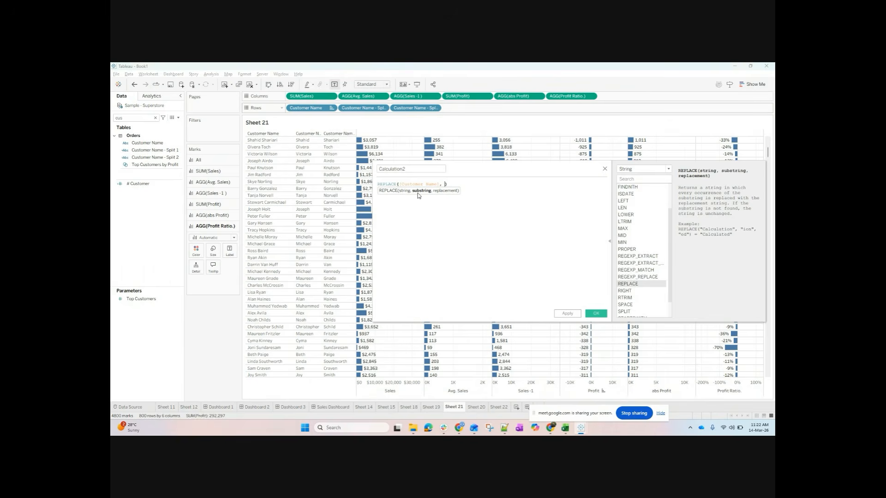
- Enter the surname to look for as the quoted substring argument of the REPLACE formula
text([)
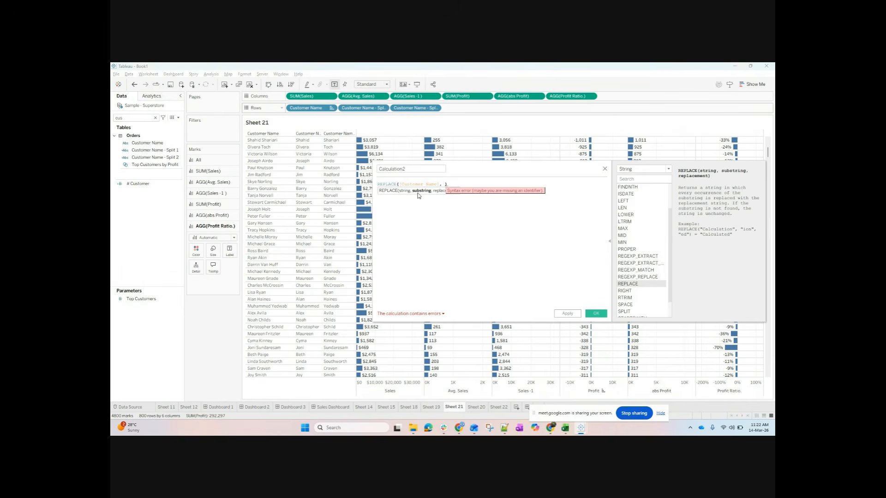
text(')
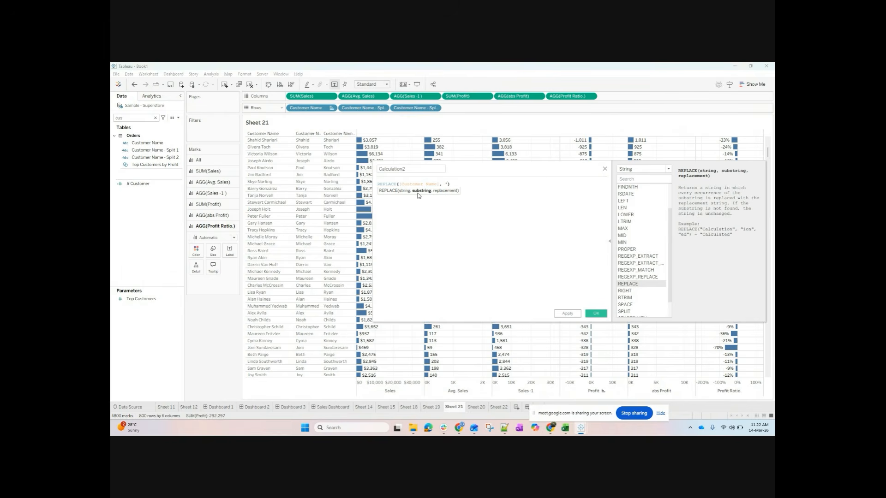
key(BackSpace)
key(BackSpace)
text('Lee',)
key(BackSpace)
text(bb)
key(BackSpace)
key(BackSpace)
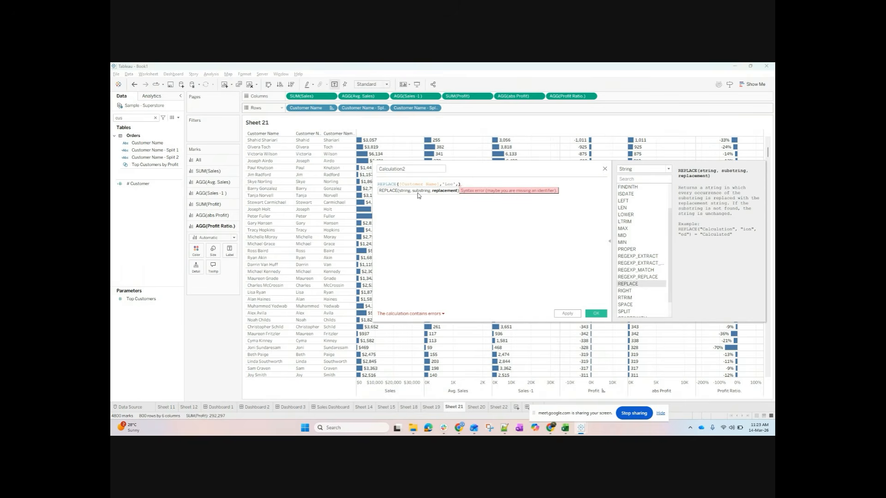
- Complete the REPLACE formula with the substitute name as its quoted replacement argument
text(bbbb)
key(BackSpace)
key(BackSpace)
key(BackSpace)
key(BackSpace)
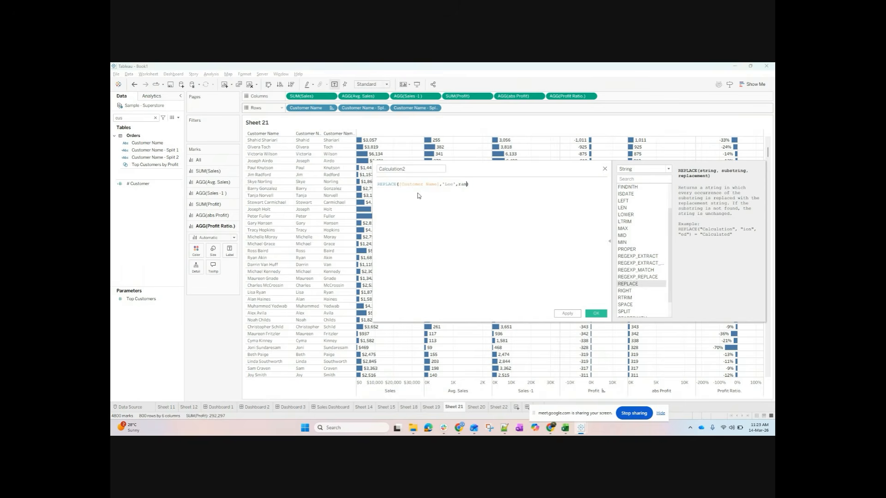
text(Rama)
click(458, 183)
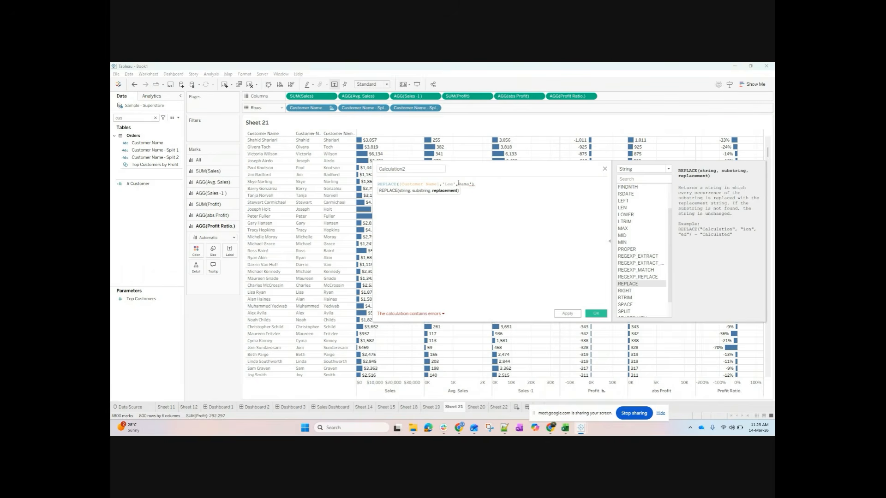
text(')
- Title the calculation with the same substitute name used in the formula, then apply and save it
double_click(415, 172)
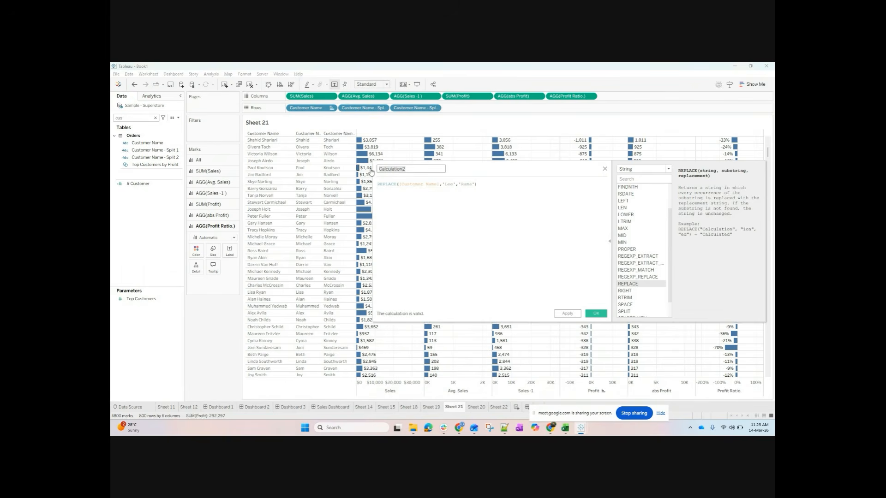
text(Rama)
click(488, 228)
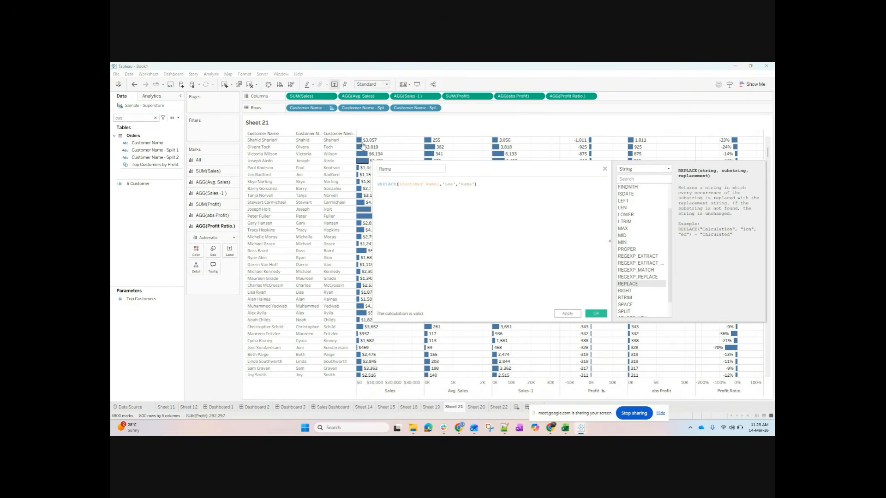
scroll(294, 243, up, 6)
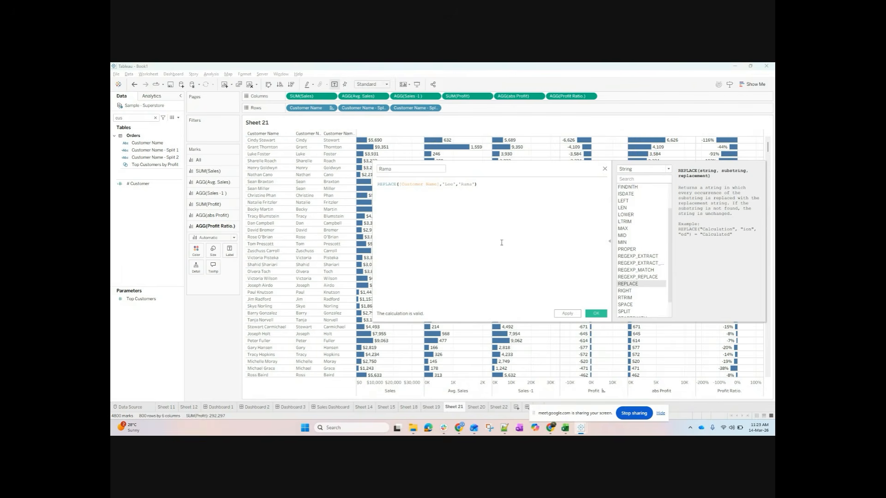
click(562, 316)
click(596, 313)
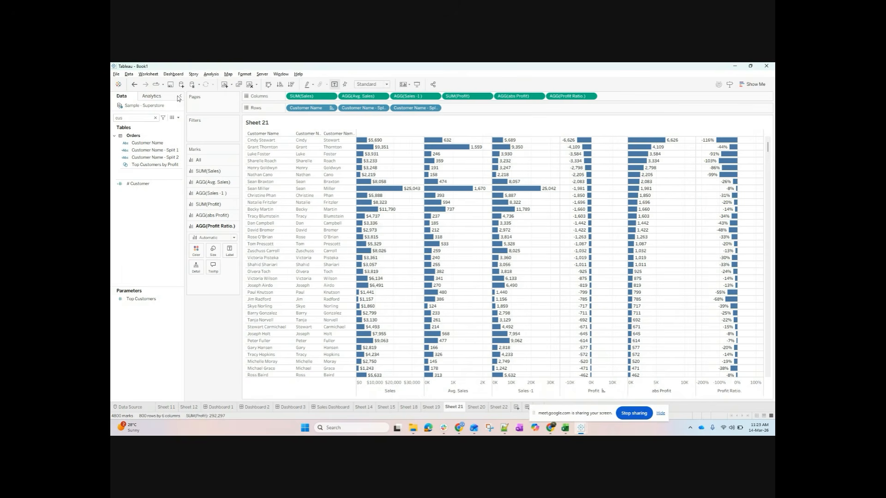
- Search the data fields for the new REPLACE calculation and add it to Rows after the split name fields
double_click(134, 119)
text(ram)
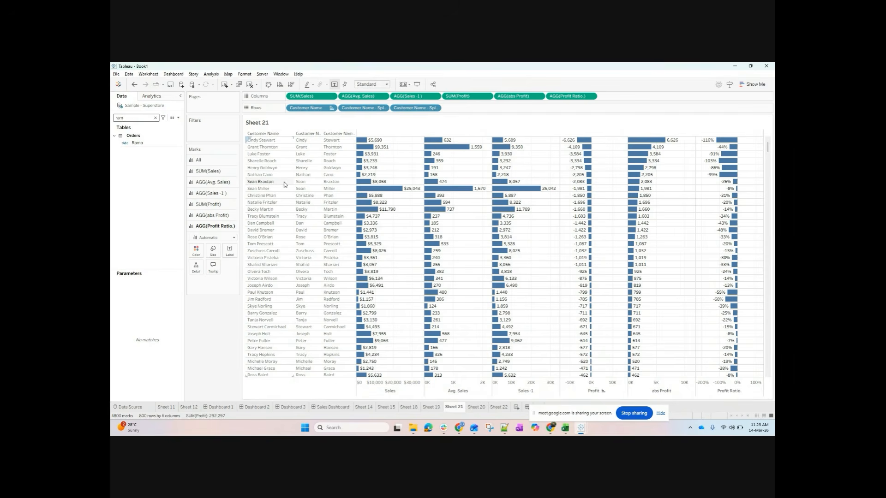
mouse_move(138, 143)
mouse_down()
mouse_move(406, 150)
mouse_move(490, 112)
mouse_up()
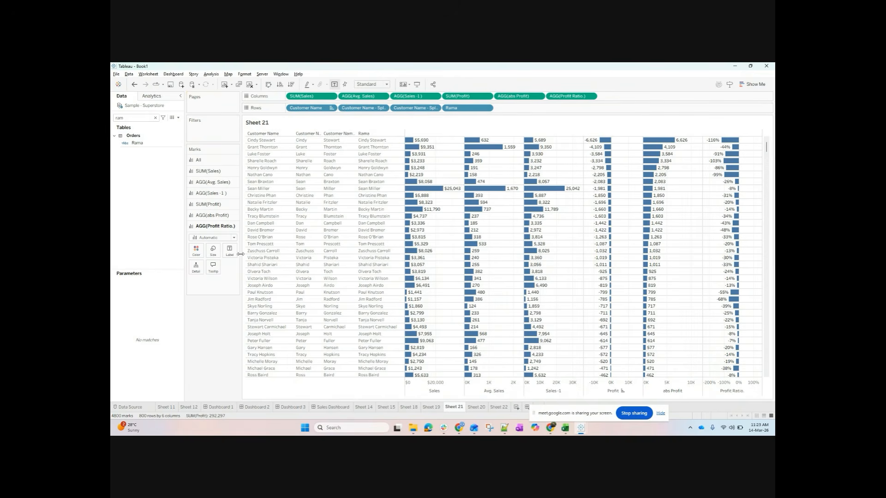
- Filter Customer Name with a wildcard Contains match on the surname used in the REPLACE formula
right_click(314, 107)
click(327, 114)
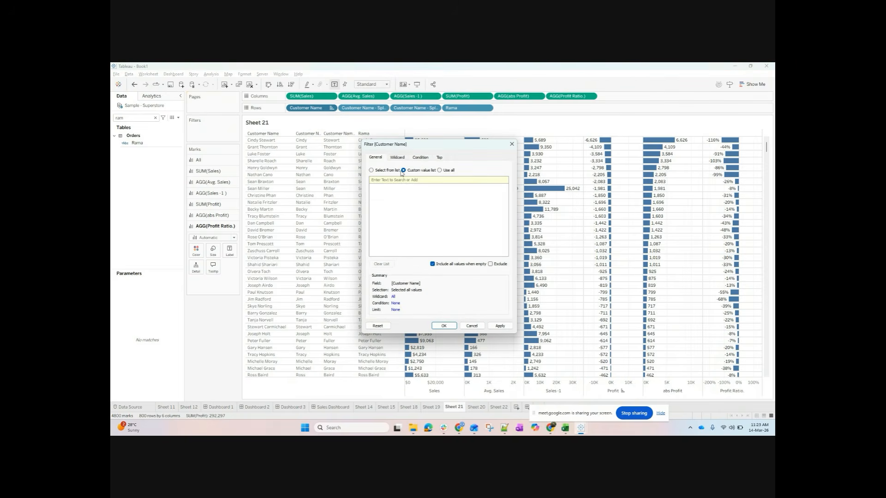
click(396, 159)
click(394, 178)
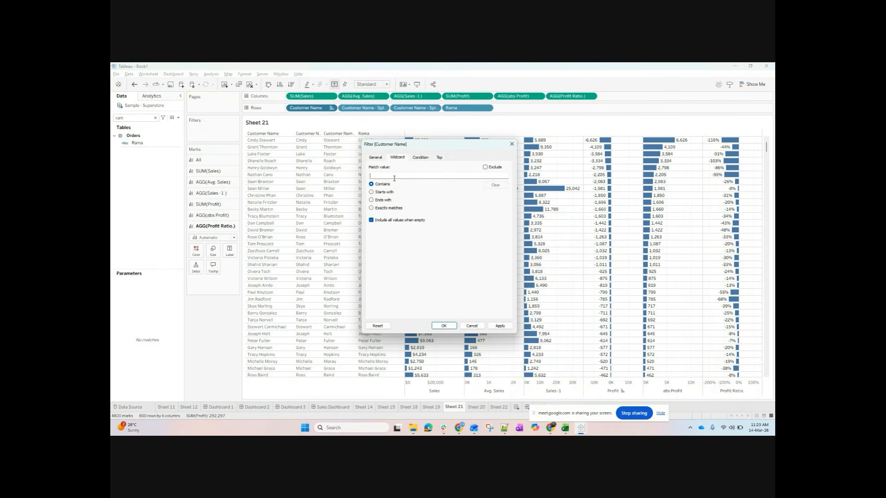
text(Lee)
click(443, 328)
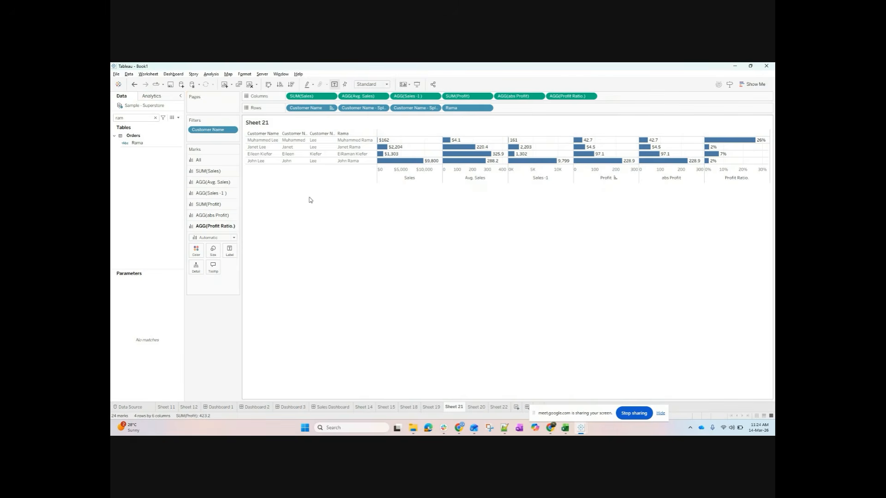
- Create a new calculated field, move its editor clear of the chart rows, and restrict its function list to String
click(178, 118)
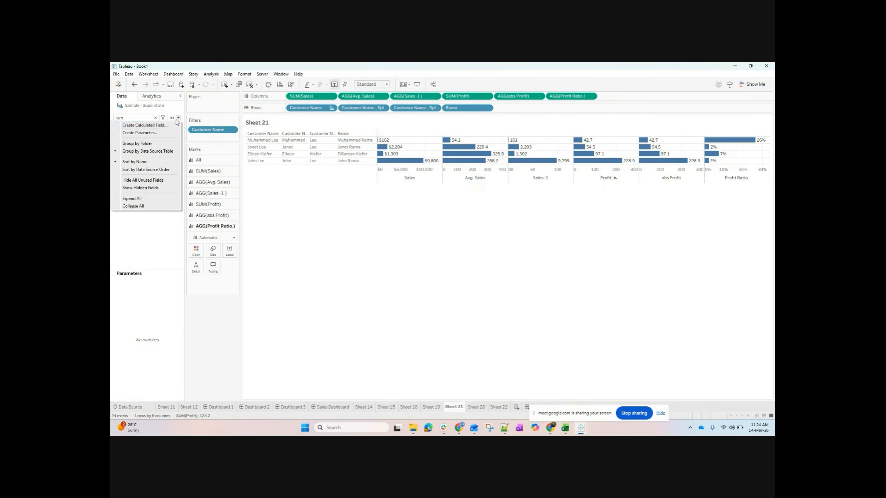
click(176, 125)
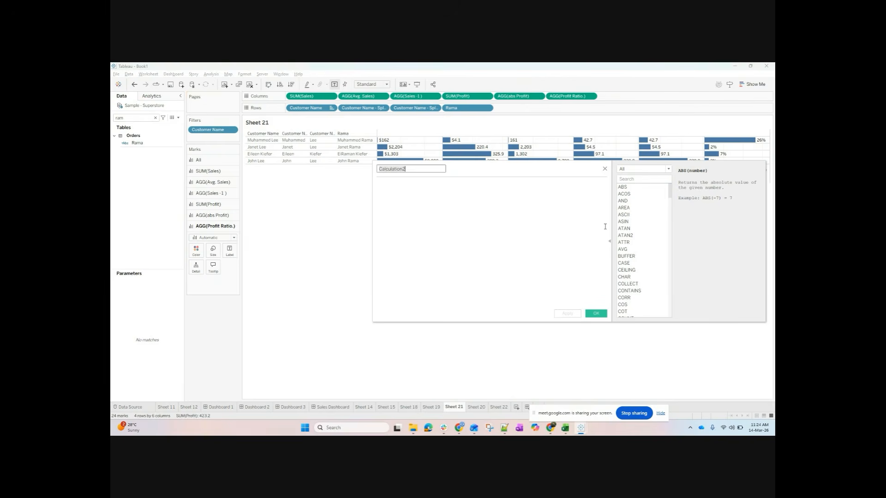
drag(524, 170, 480, 192)
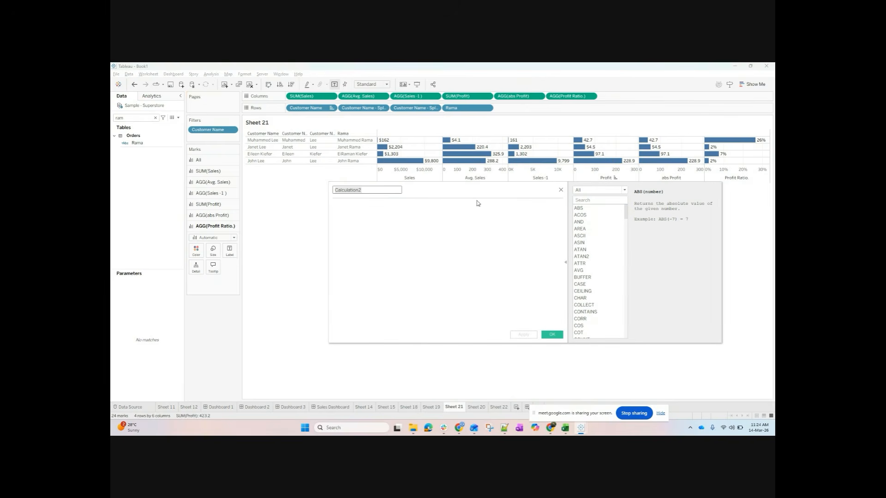
click(595, 191)
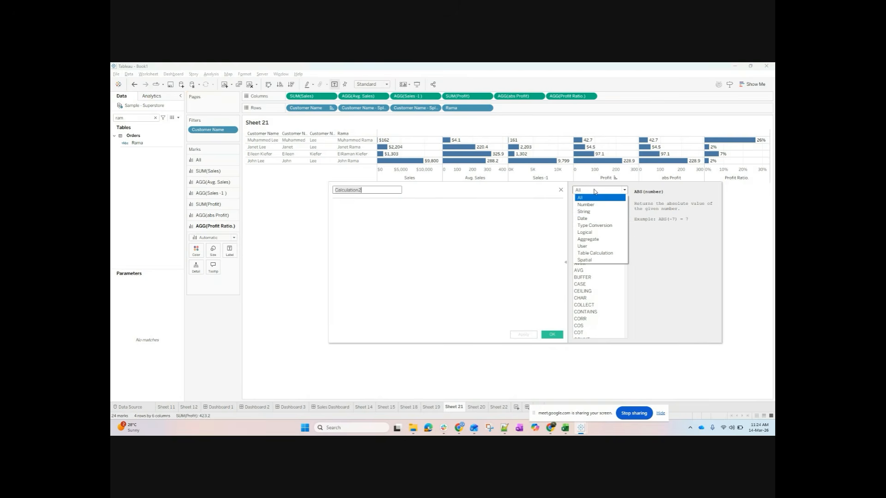
click(583, 211)
scroll(598, 290, down, 3)
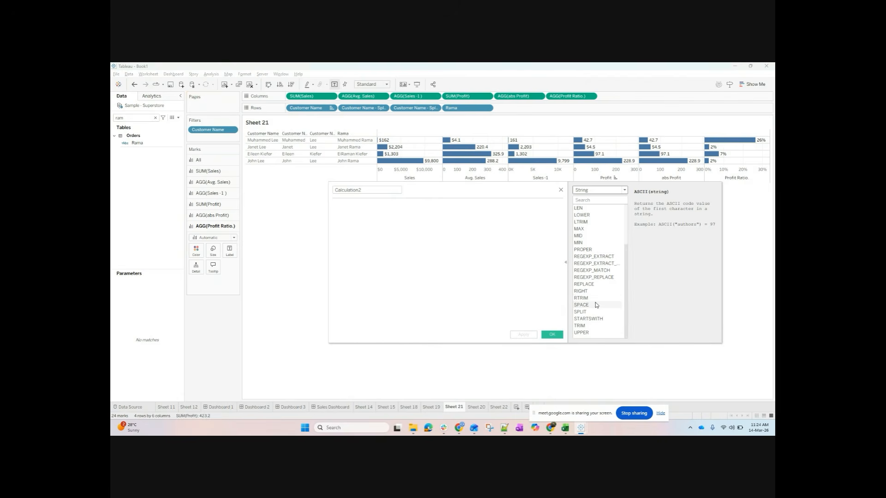
- Read the descriptions and examples of the SPACE, SPLIT and STARTSWITH string functions
click(595, 306)
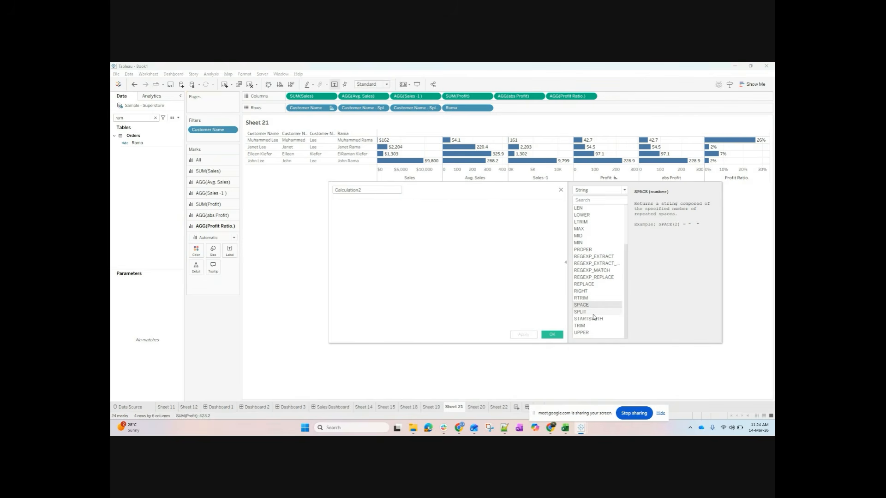
click(593, 313)
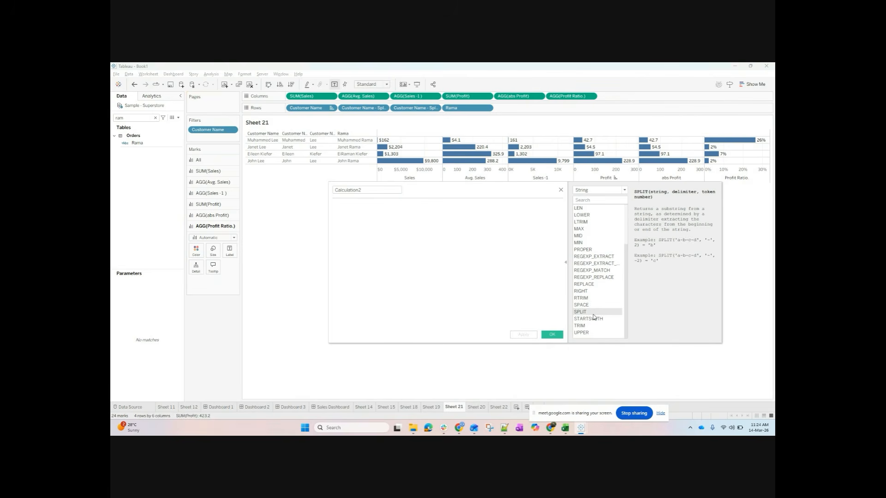
click(594, 306)
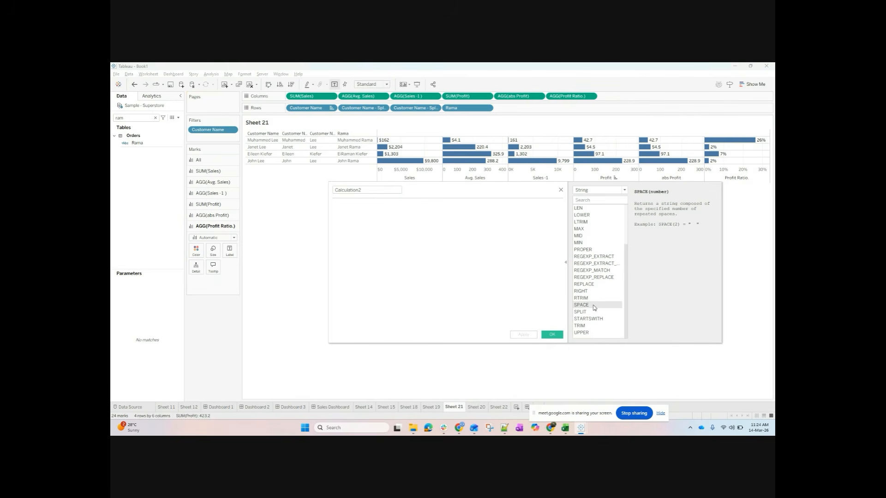
click(594, 313)
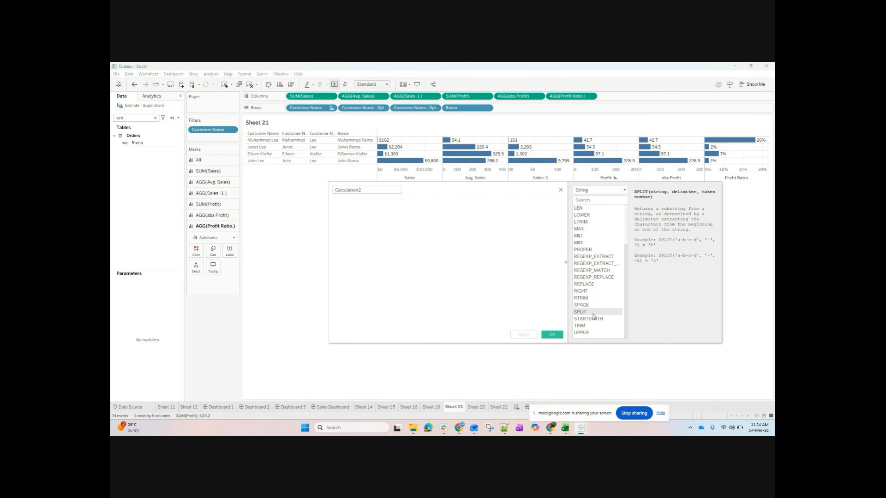
click(594, 319)
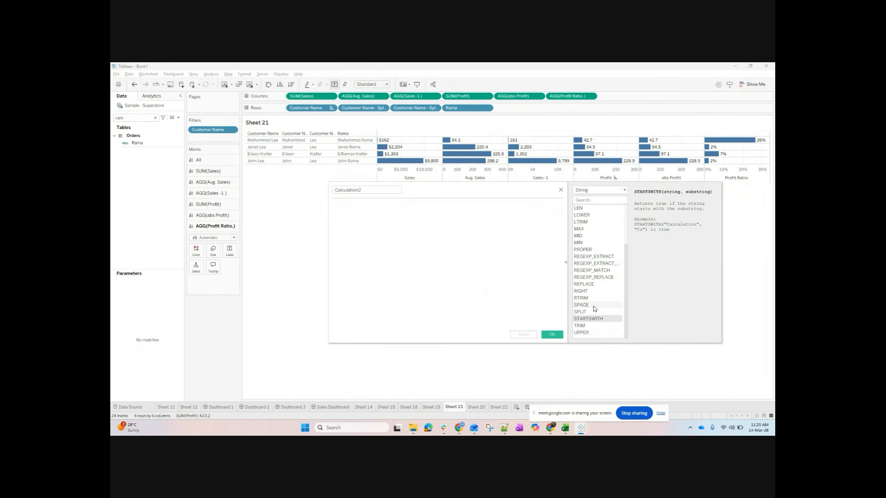
click(594, 306)
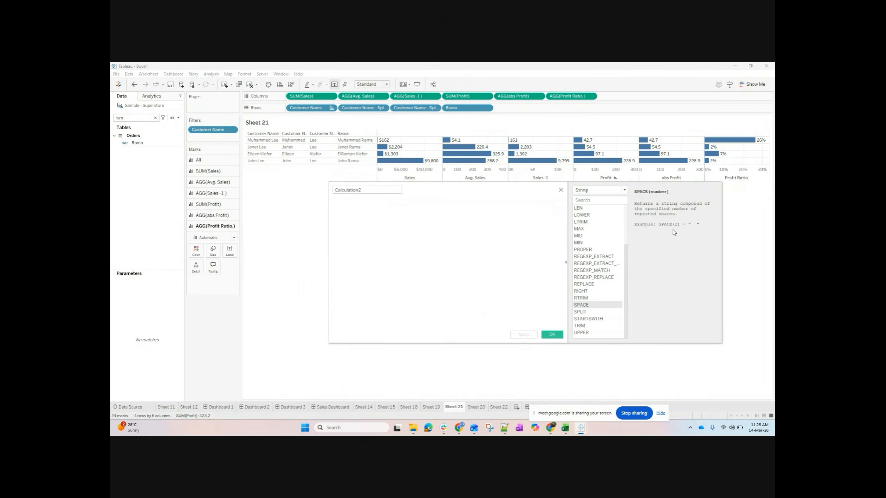
click(400, 216)
- Remove both split name fields and the REPLACE field from Rows, and clear the Customer Name filter
drag(363, 109, 375, 67)
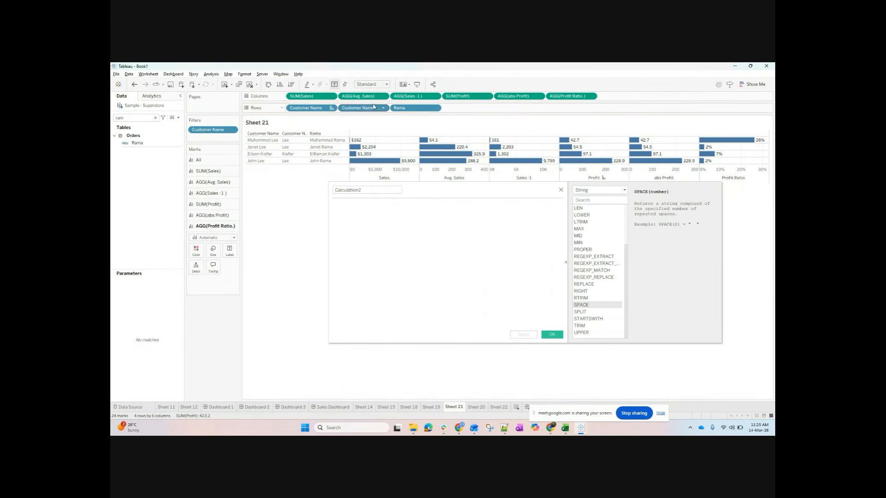
drag(374, 107, 376, 67)
drag(363, 110, 376, 66)
drag(207, 130, 148, 224)
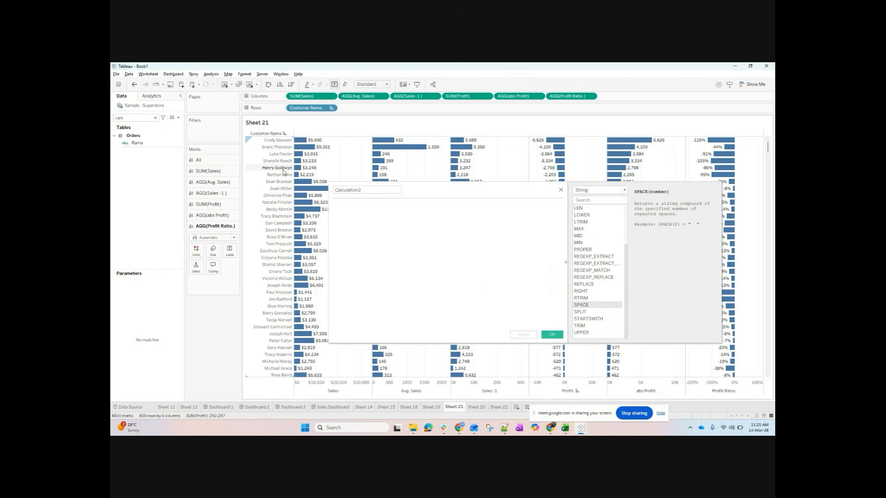
- Name the open calculation "Combined name"
click(178, 118)
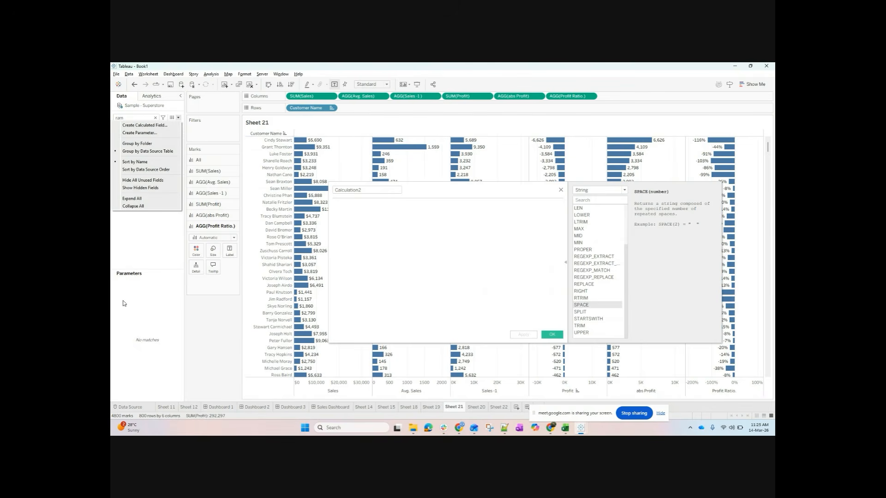
click(159, 257)
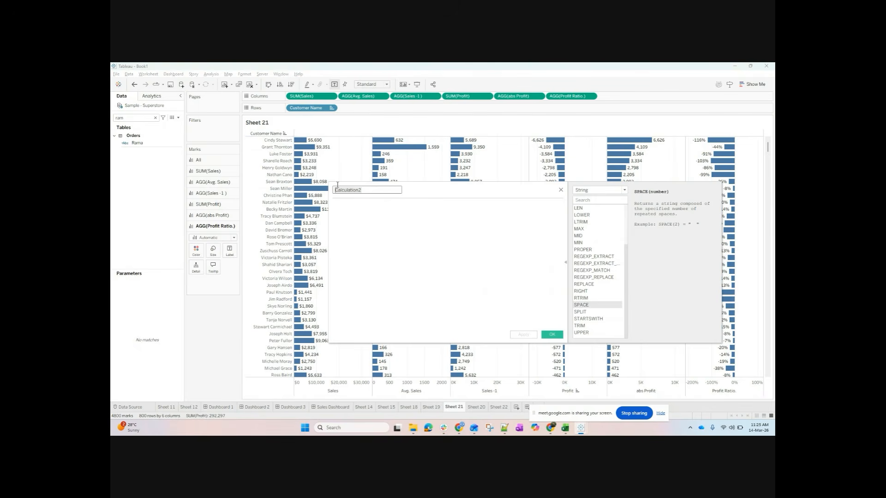
text(Combined name)
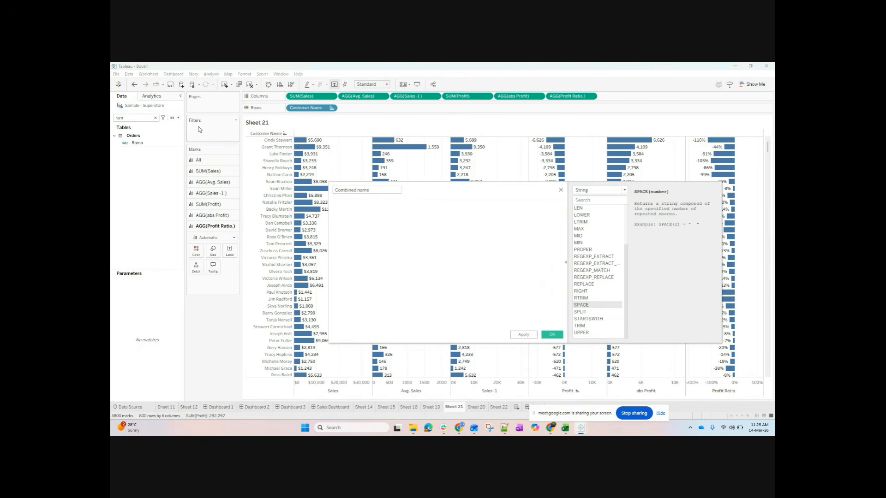
- Search the fields for the Customer Name splits and save Combined name as [Customer Name - Split 1]+[Customer Name - Split 2]
click(143, 118)
key(BackSpace)
key(BackSpace)
key(BackSpace)
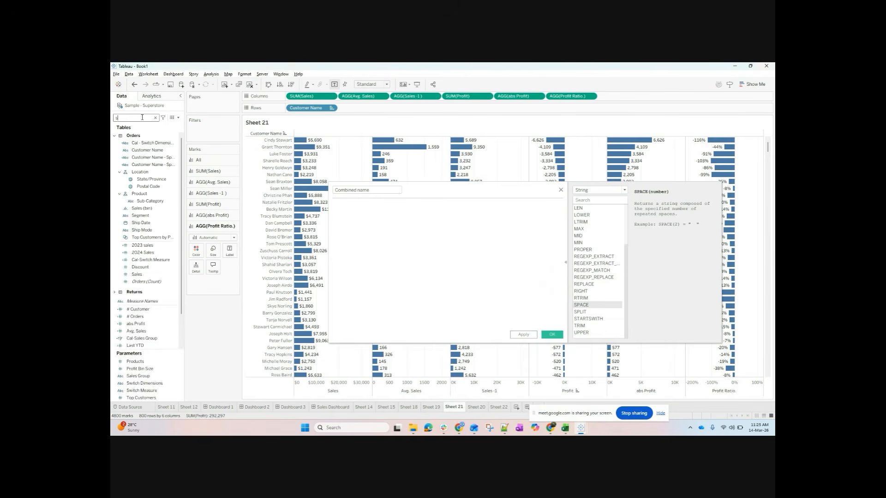
text(split)
drag(155, 142, 401, 218)
text(+)
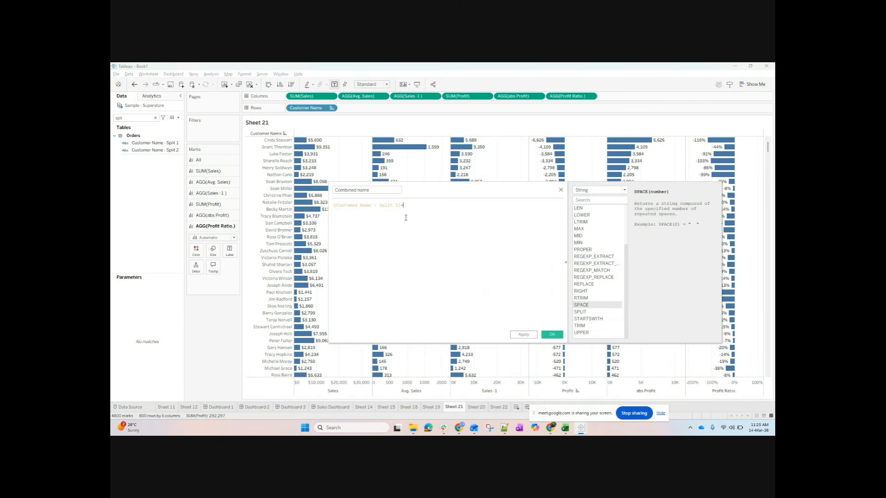
drag(154, 150, 445, 212)
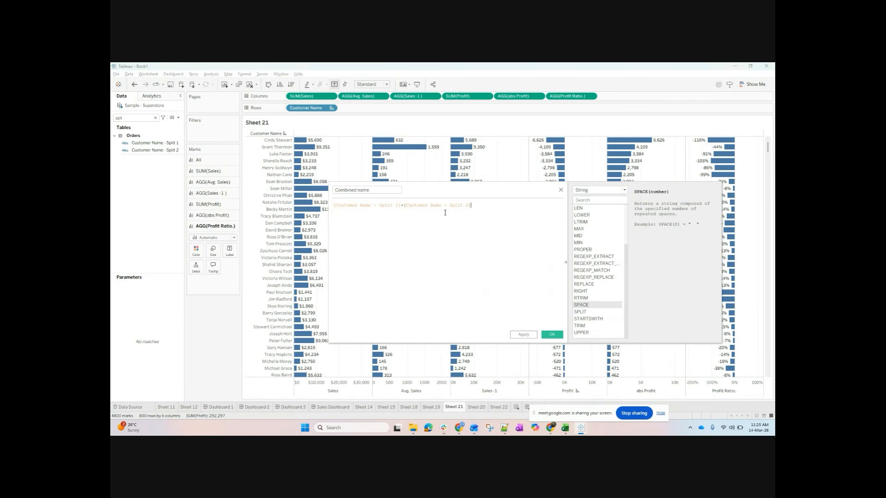
click(532, 337)
click(556, 334)
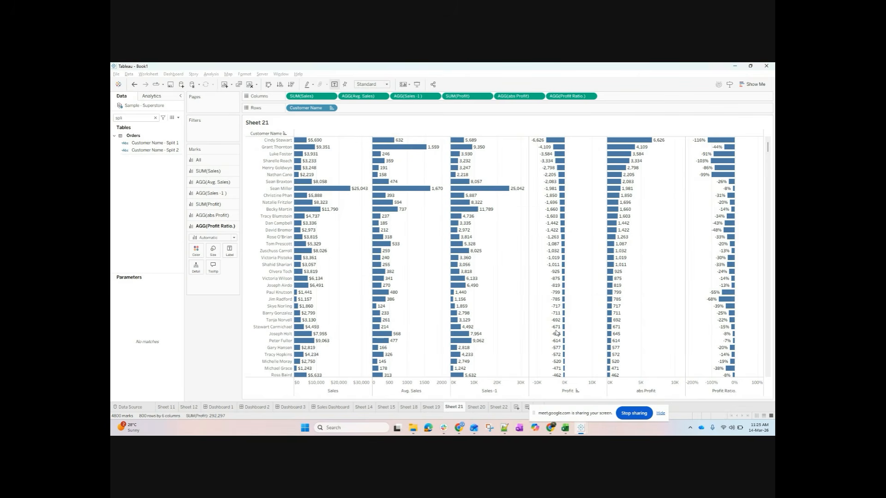
- Search the fields for "com" and add Combined name to Rows after Customer Name
double_click(150, 119)
text(ca)
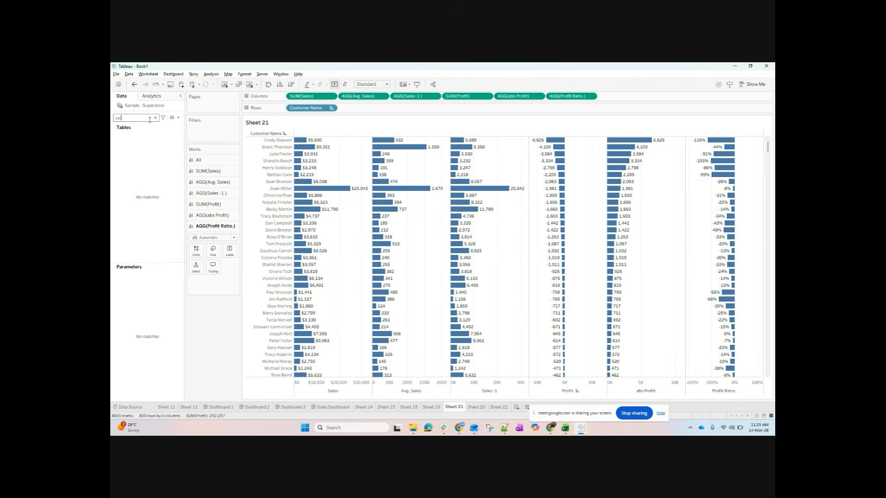
text(l)
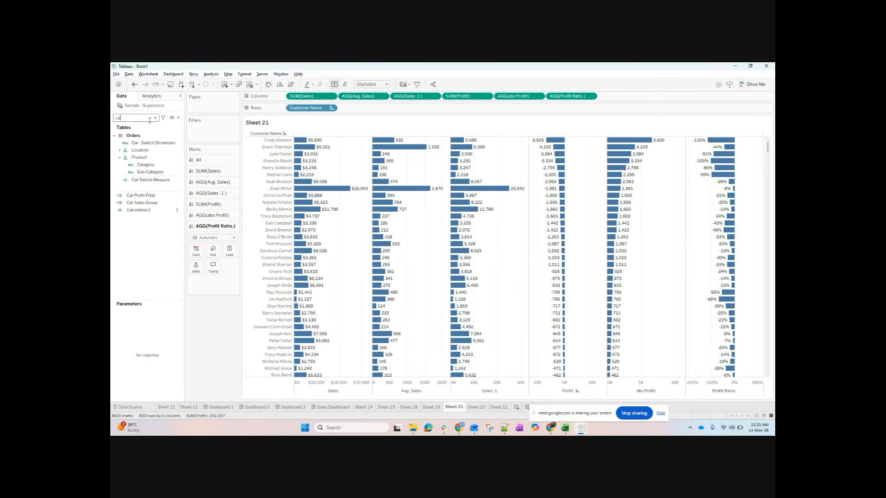
key(BackSpace)
key(BackSpace)
text(com)
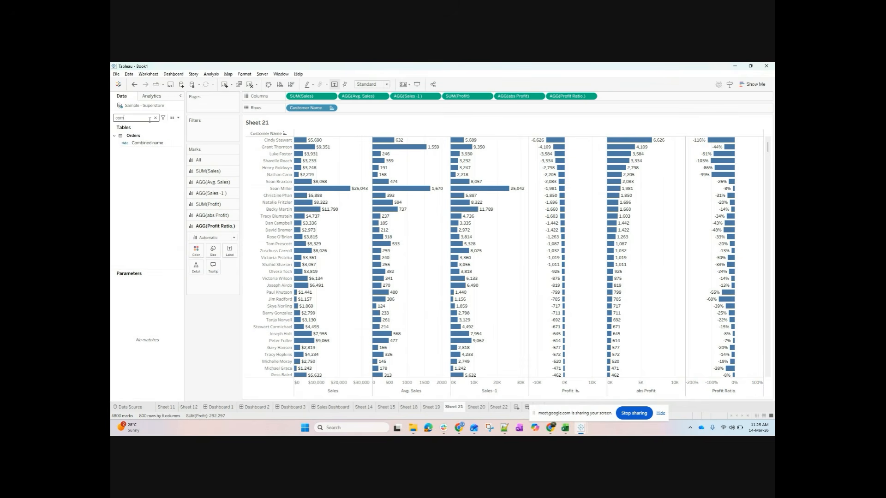
drag(147, 143, 383, 113)
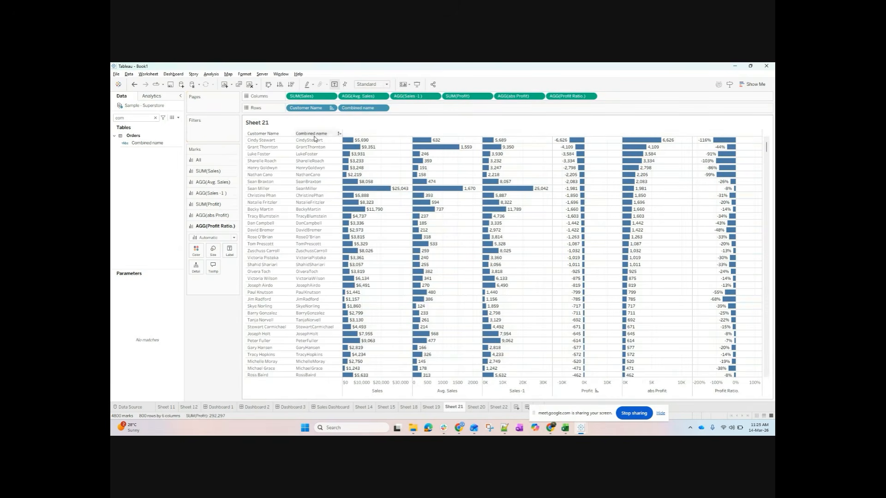
mouse_move(414, 190)
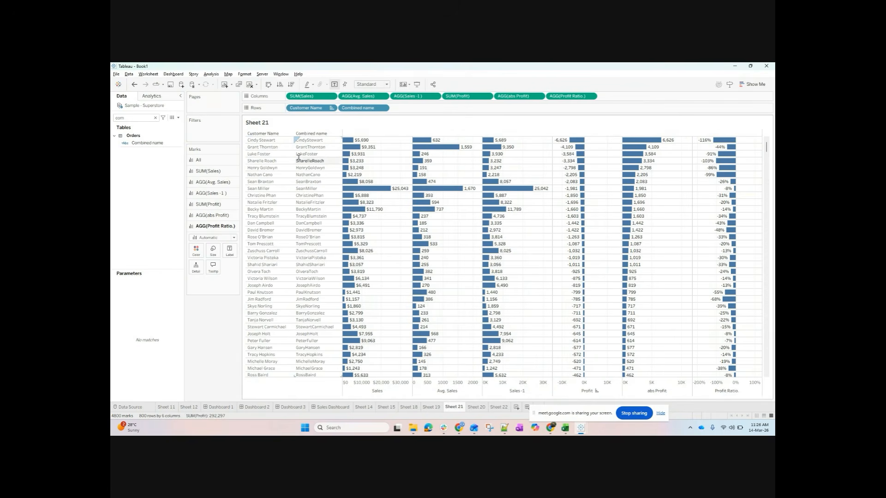
- Edit the Combined name calculation to insert a quoted space between the two split fields, joined with +
click(163, 144)
right_click(167, 144)
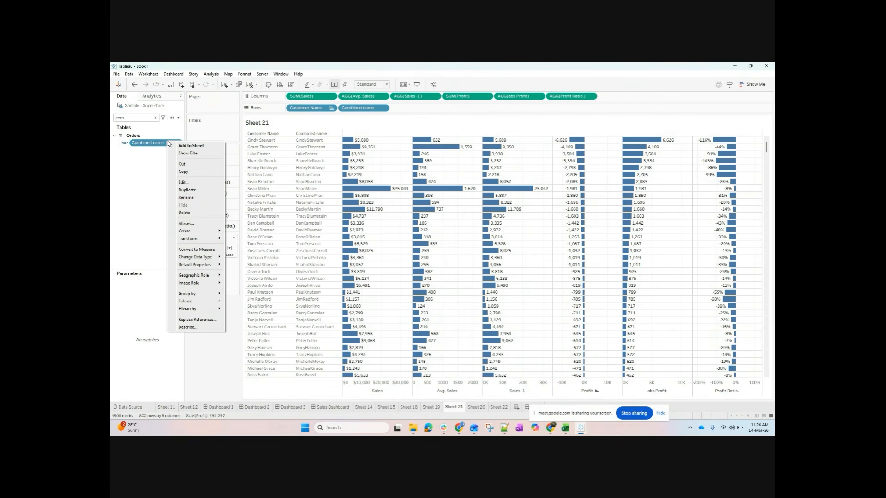
click(204, 187)
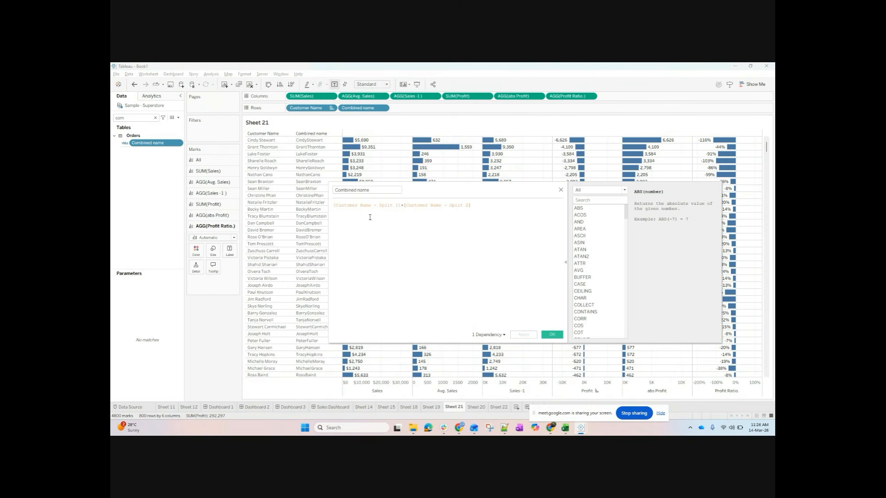
click(404, 206)
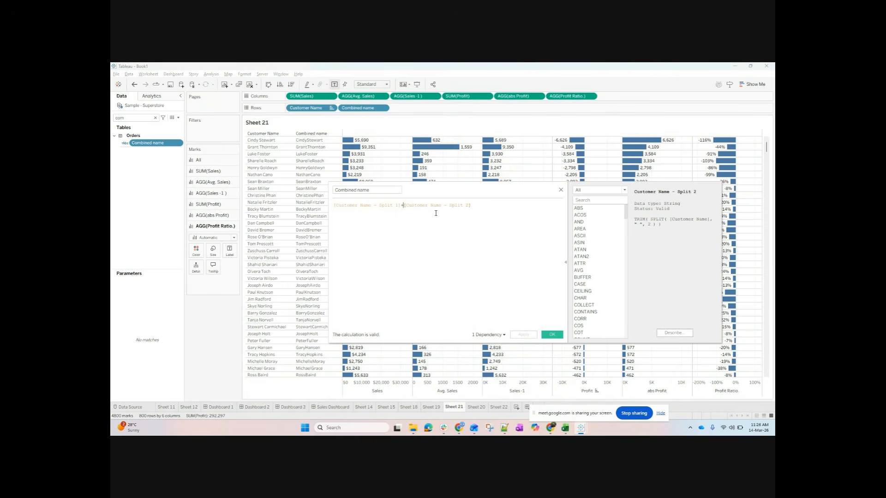
text(' '+)
click(543, 337)
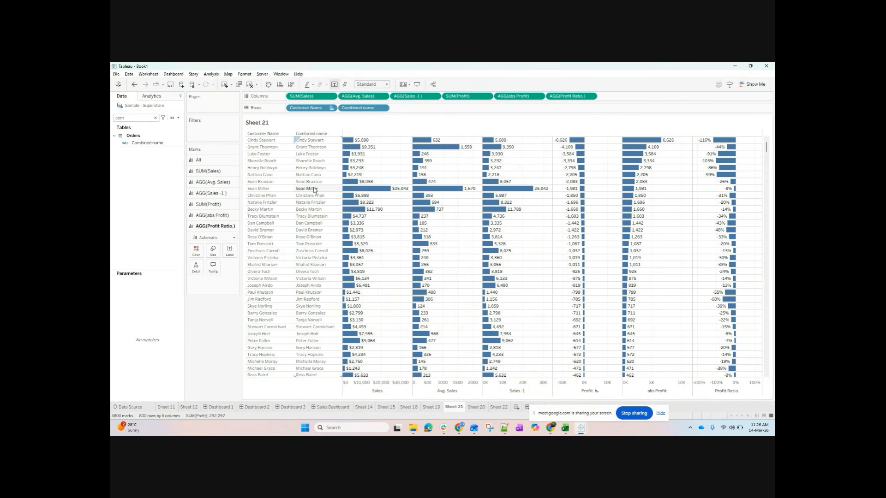
- Reopen the Combined name calculation, review the quoted space in its formula, and close the editor
click(138, 144)
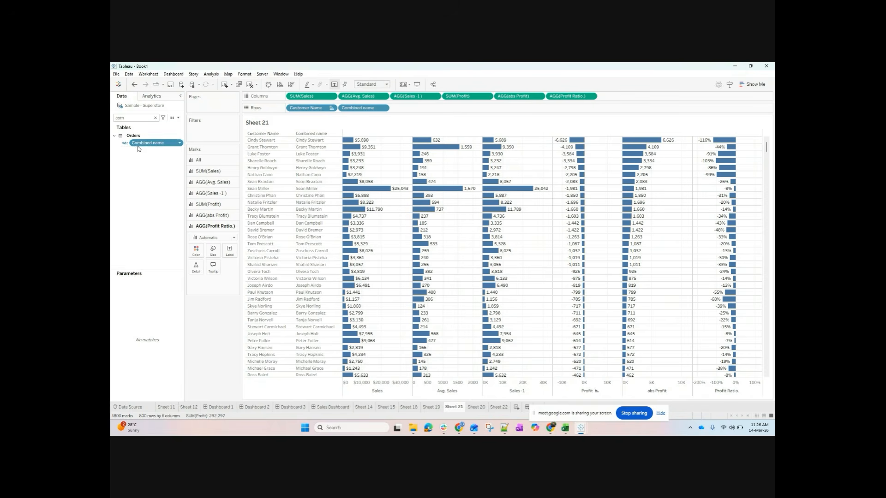
right_click(137, 148)
click(154, 188)
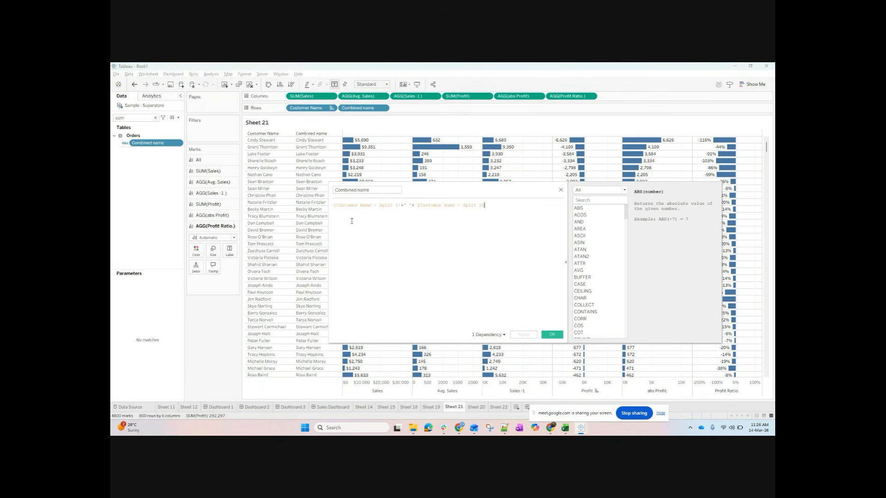
click(413, 205)
click(560, 191)
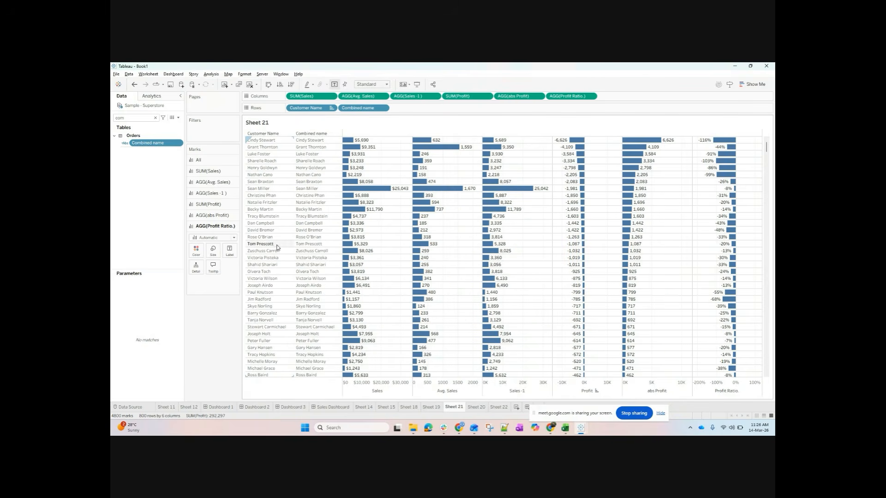
- Remove the quoted space from the Combined name formula so that only + joins the two split fields, and save
right_click(159, 147)
click(171, 185)
drag(416, 205, 404, 203)
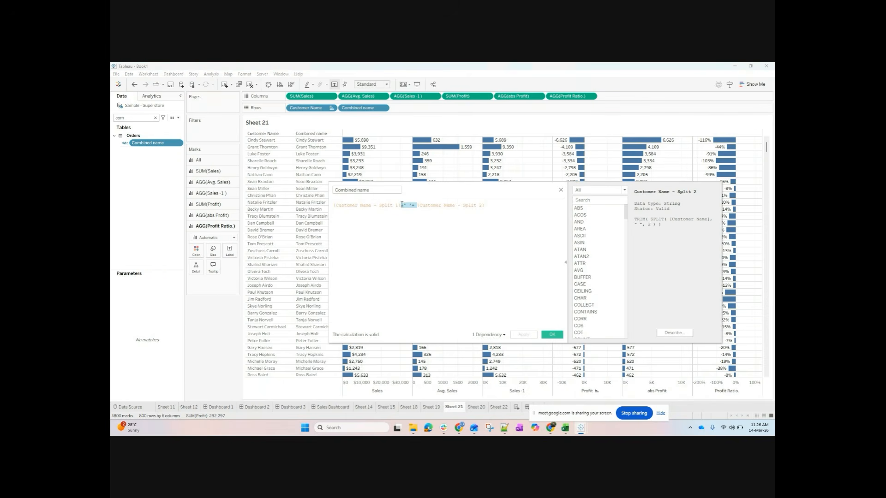
key(BackSpace)
text(+)
click(552, 334)
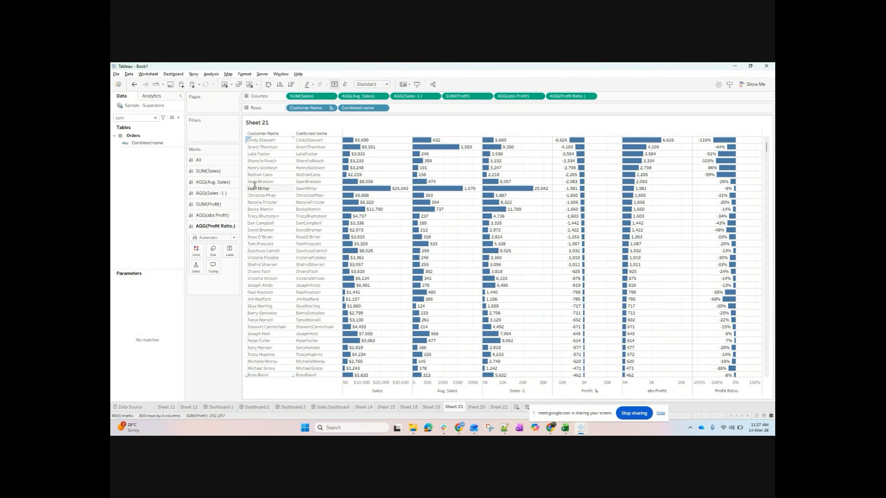
- Custom split Customer Name on a space into its first 1 column, and add the resulting field to Rows after Combined name
click(157, 144)
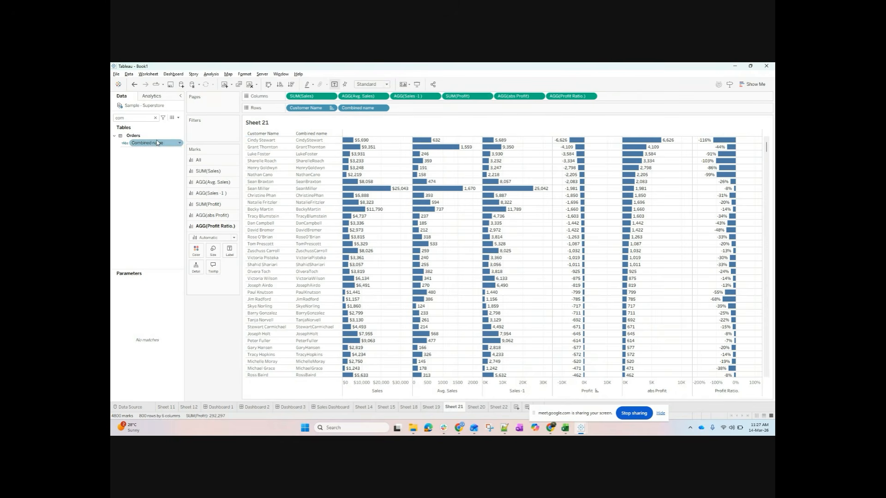
click(142, 118)
text(cus)
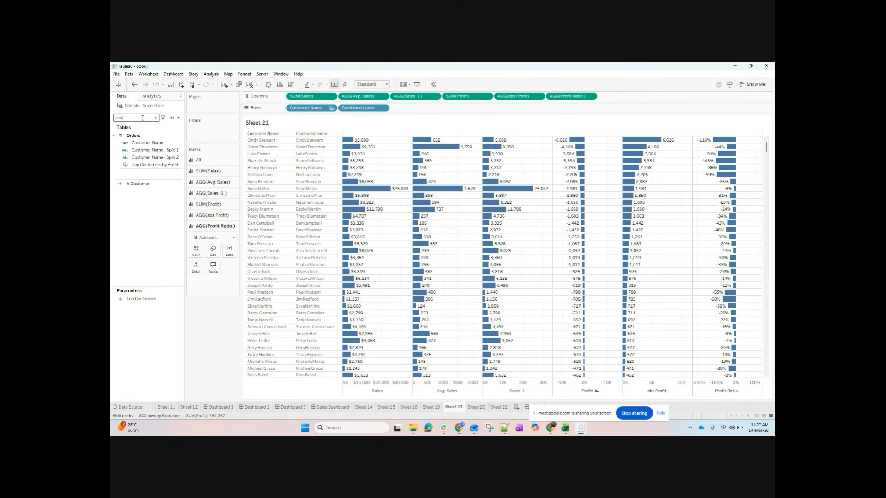
right_click(150, 143)
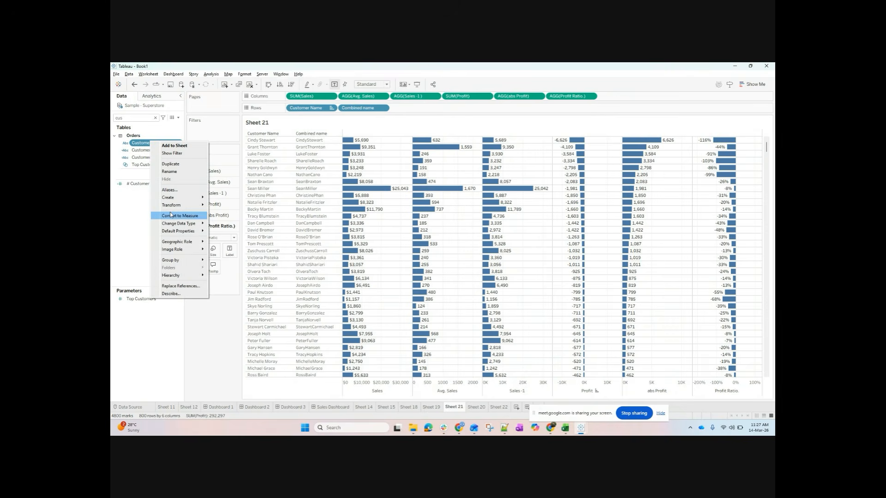
mouse_move(194, 206)
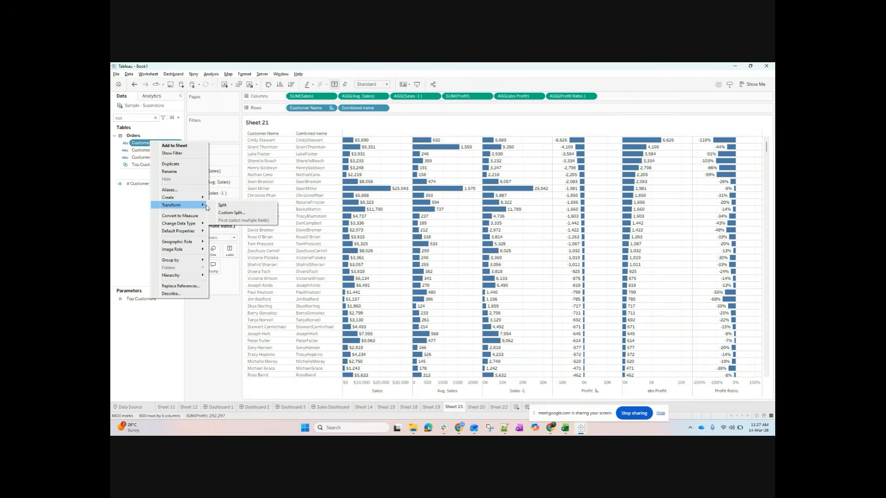
click(230, 214)
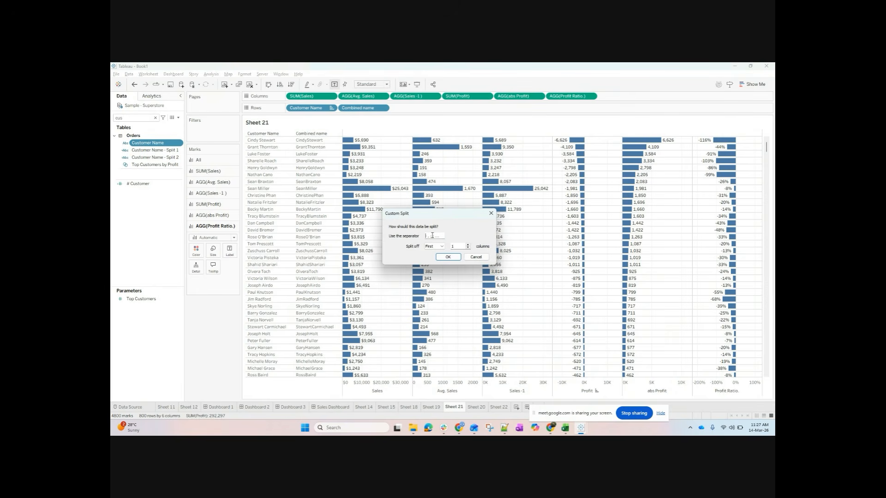
click(432, 236)
click(446, 257)
mouse_move(146, 162)
mouse_down()
mouse_move(152, 170)
mouse_move(424, 110)
mouse_up()
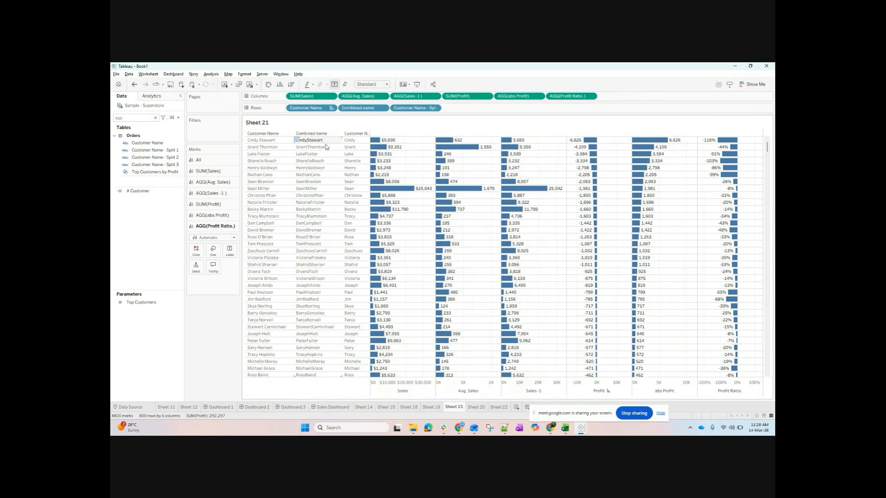
- Review the formula behind Customer Name - Split 3 and close its editor
right_click(150, 173)
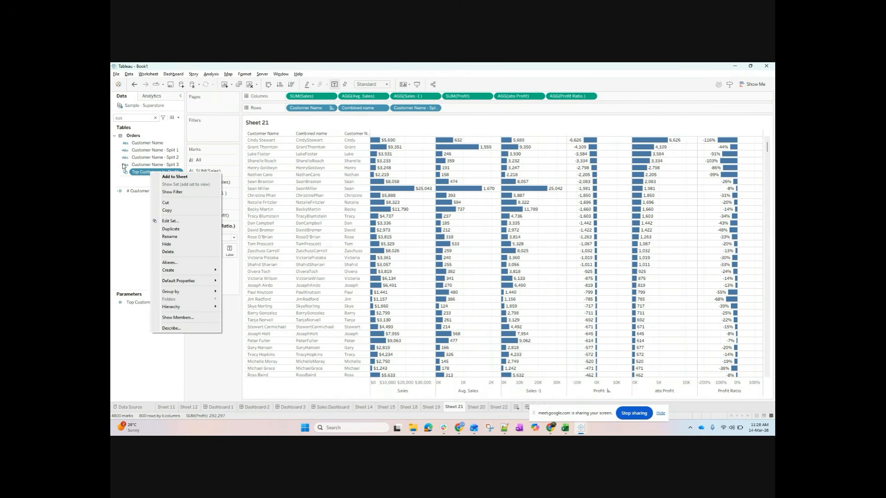
right_click(145, 165)
click(161, 205)
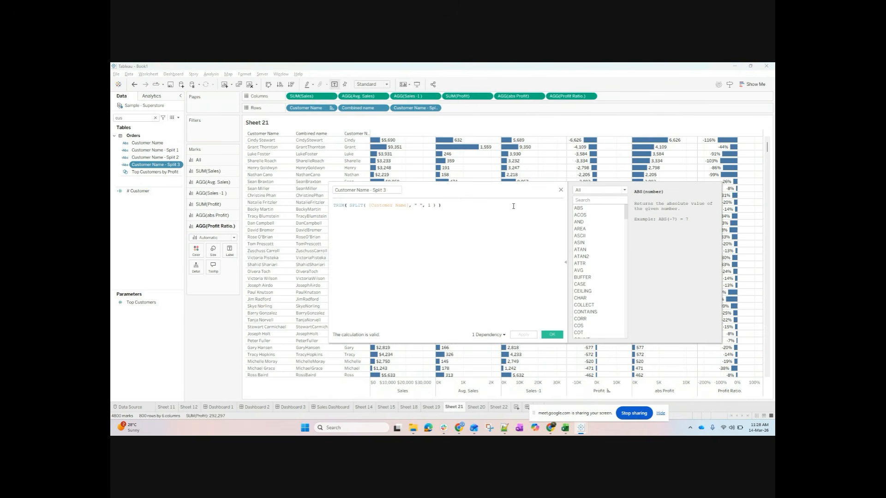
click(561, 190)
- Custom split Customer Name on a space into its first 2 columns, and replace the Split 3 field in Rows with both parts
click(152, 142)
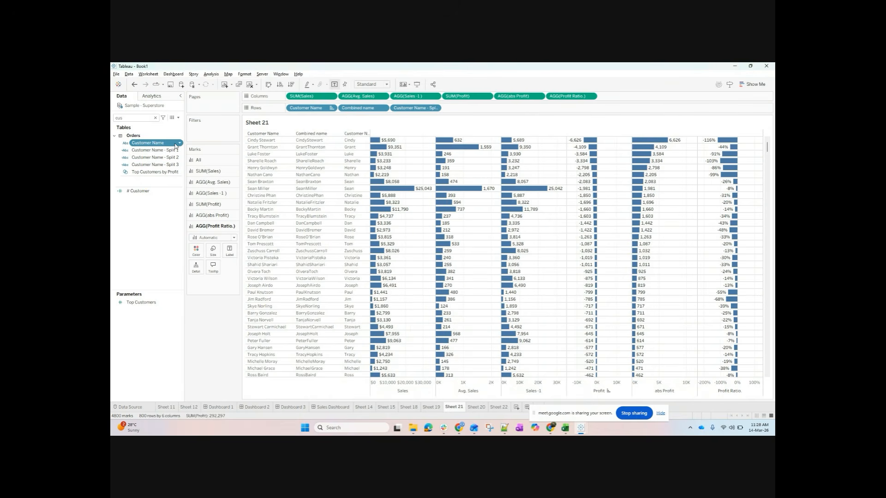
right_click(177, 144)
mouse_move(205, 208)
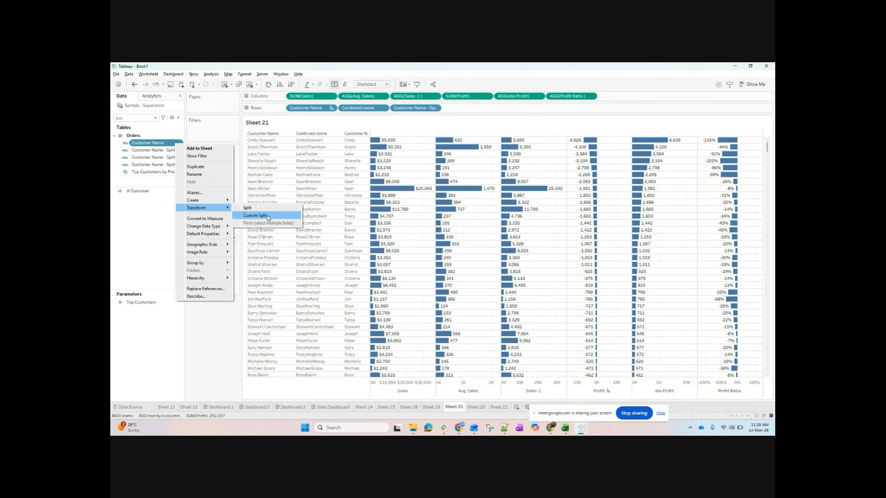
click(271, 216)
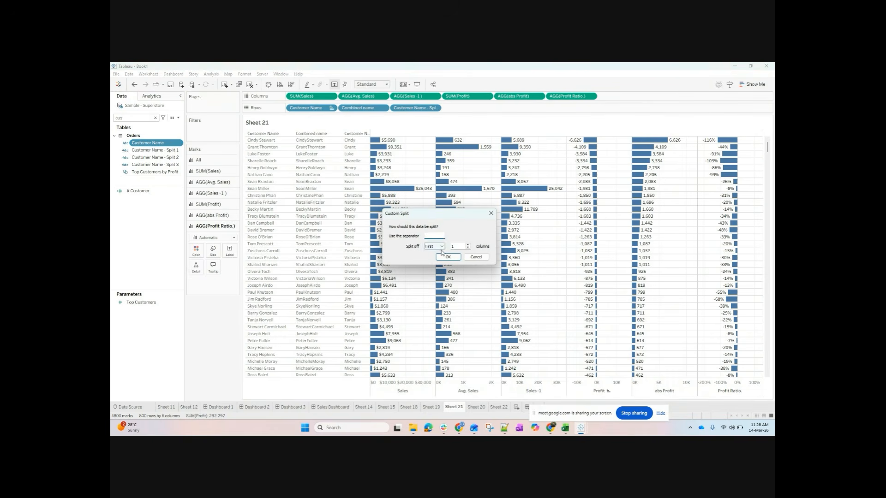
click(467, 244)
click(448, 257)
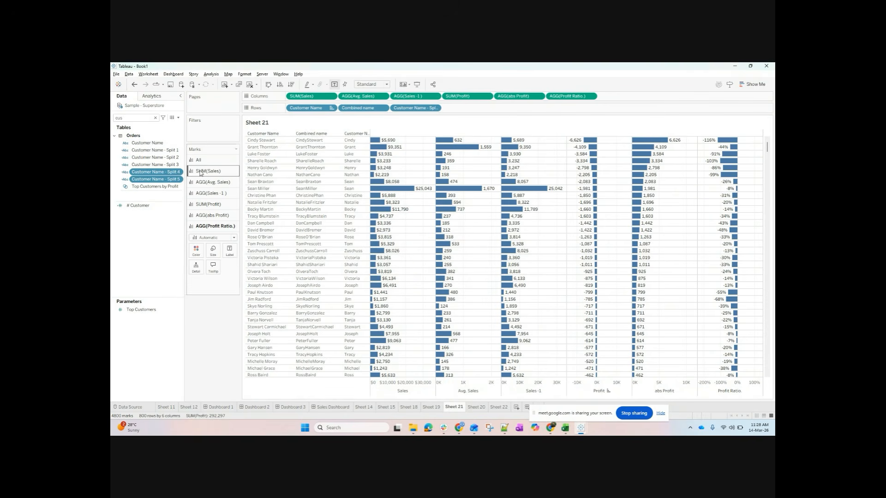
drag(171, 173, 508, 108)
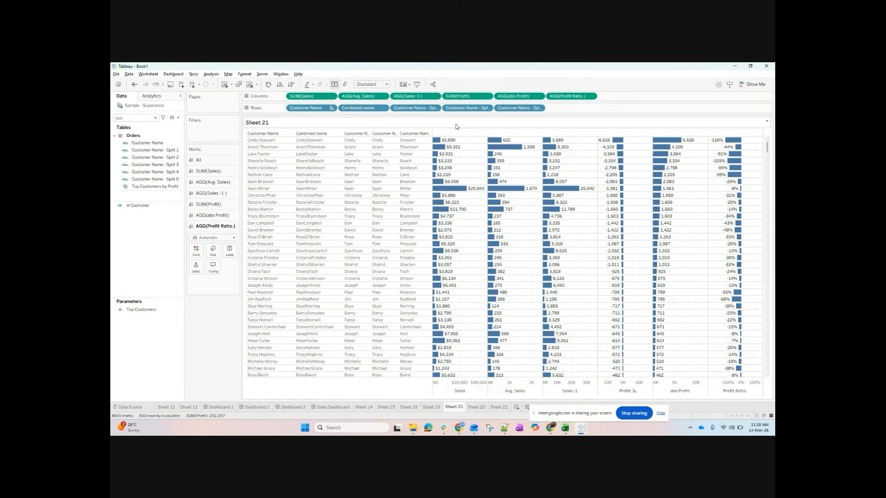
drag(416, 107, 425, 65)
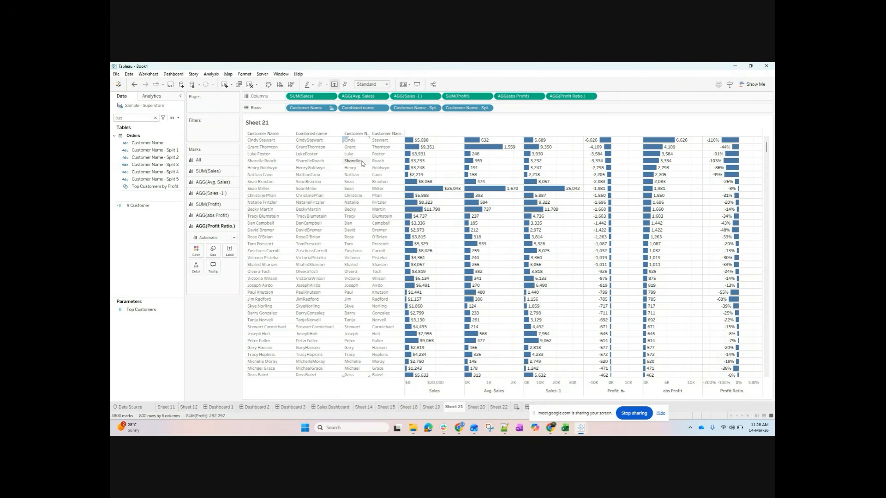
- Review the formula behind Customer Name - Split 4 and close its editor
click(180, 172)
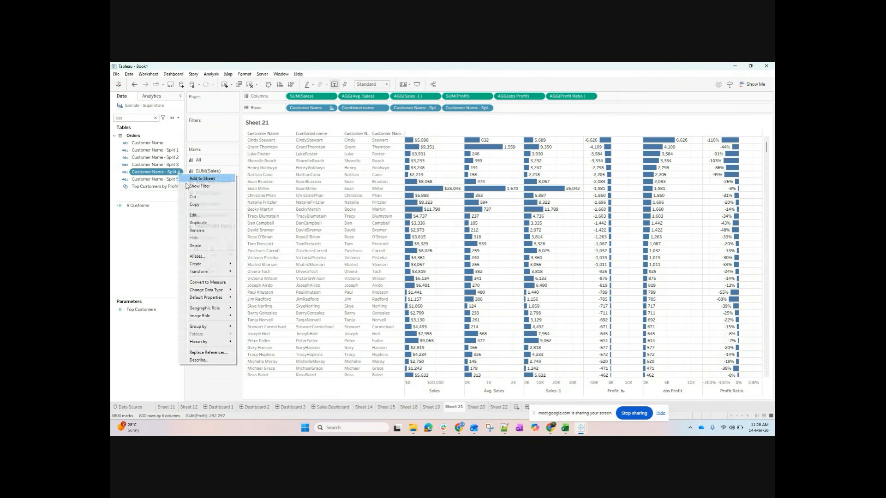
click(206, 215)
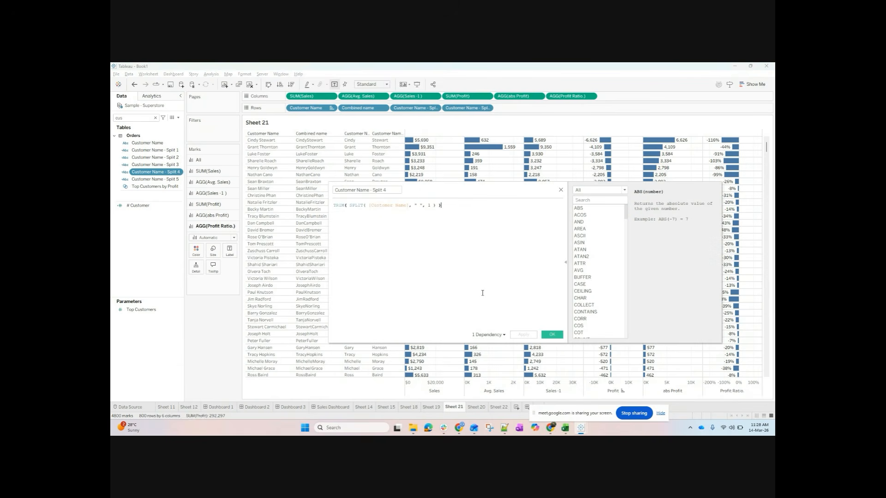
click(560, 190)
right_click(150, 144)
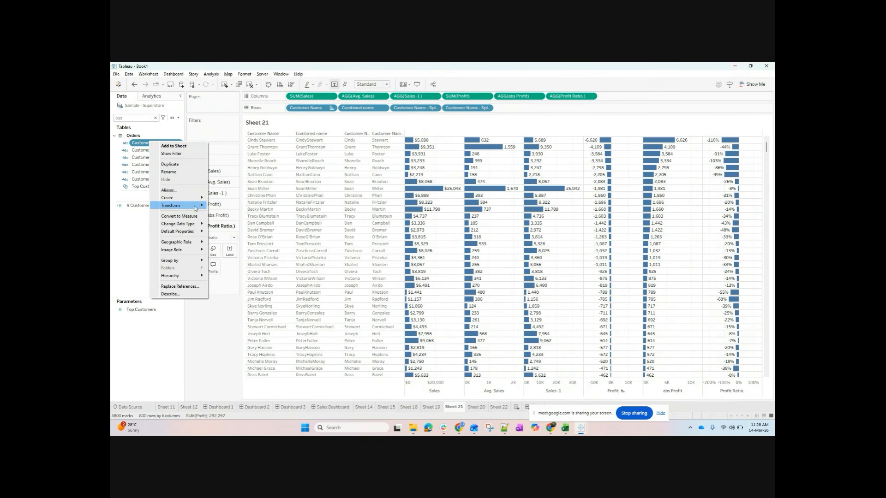
mouse_move(196, 206)
click(232, 213)
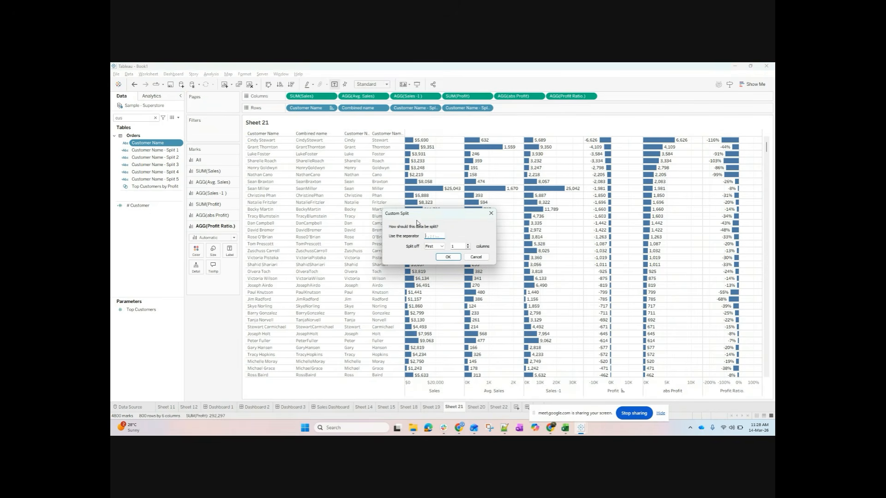
click(435, 236)
click(468, 246)
click(491, 215)
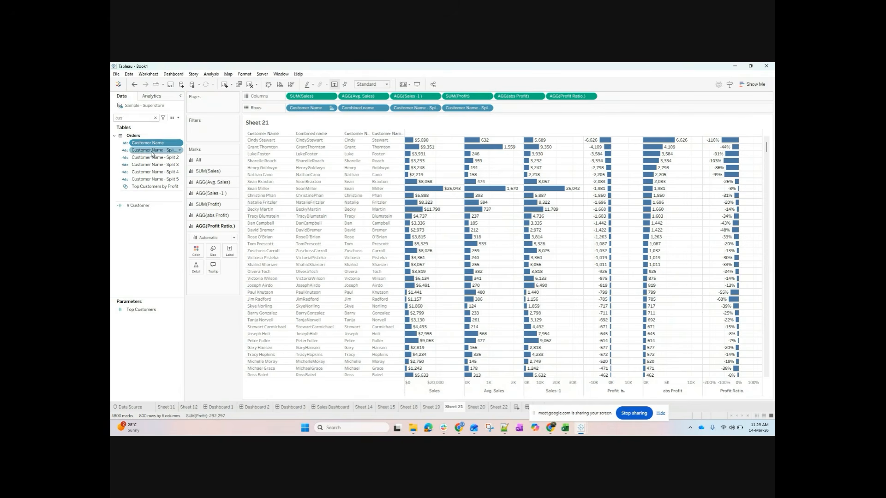
drag(158, 152, 117, 240)
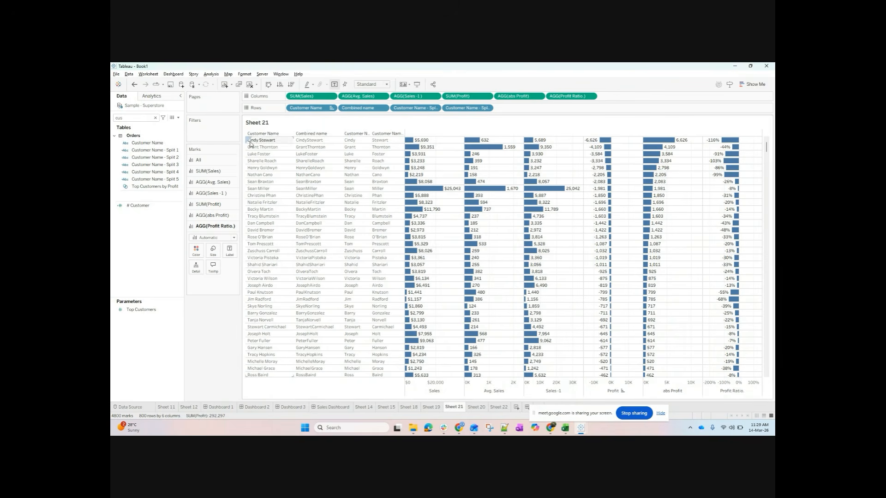
- Start a new calculated field and browse its Number, String, Type Conversion and Logical function categories
click(177, 117)
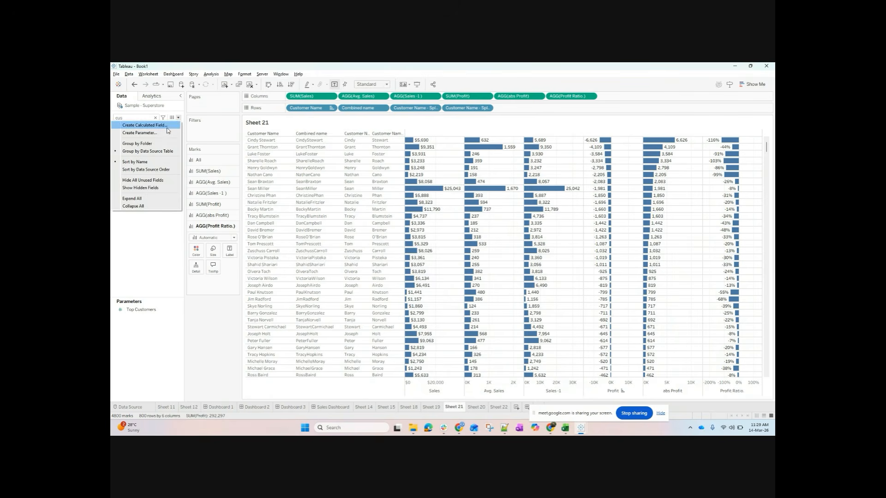
click(145, 125)
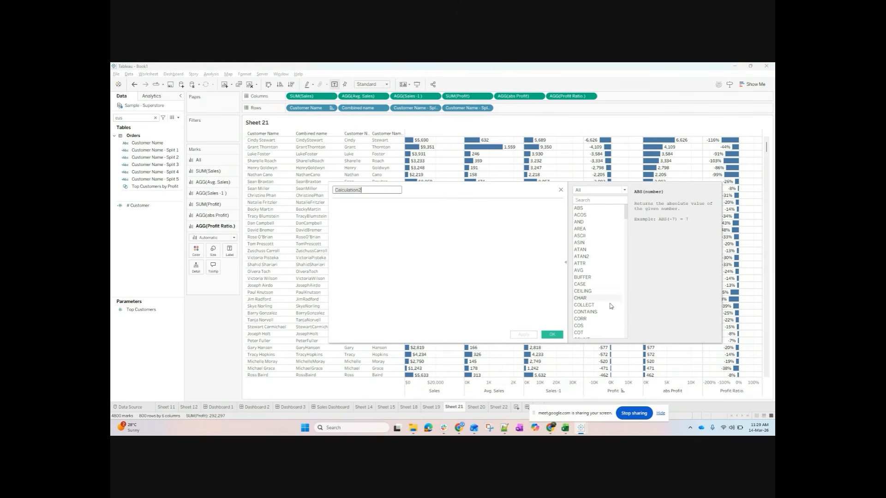
scroll(600, 291, down, 2)
click(599, 192)
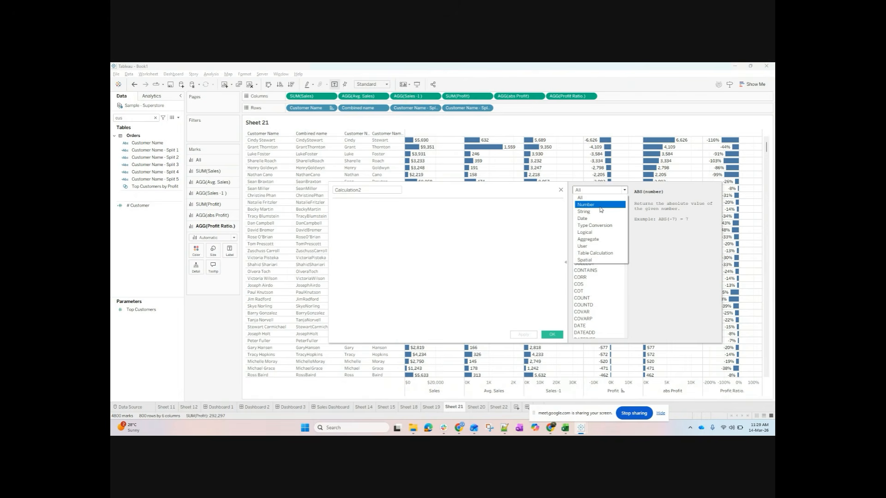
click(600, 205)
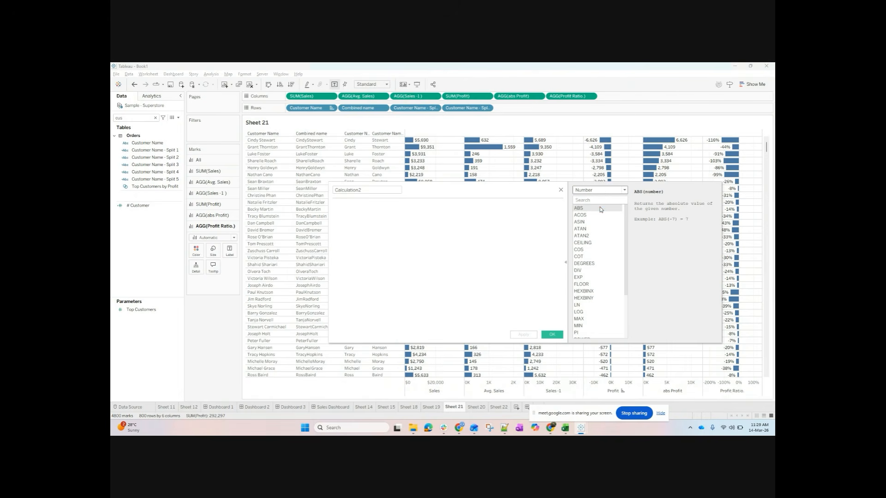
click(603, 192)
click(599, 210)
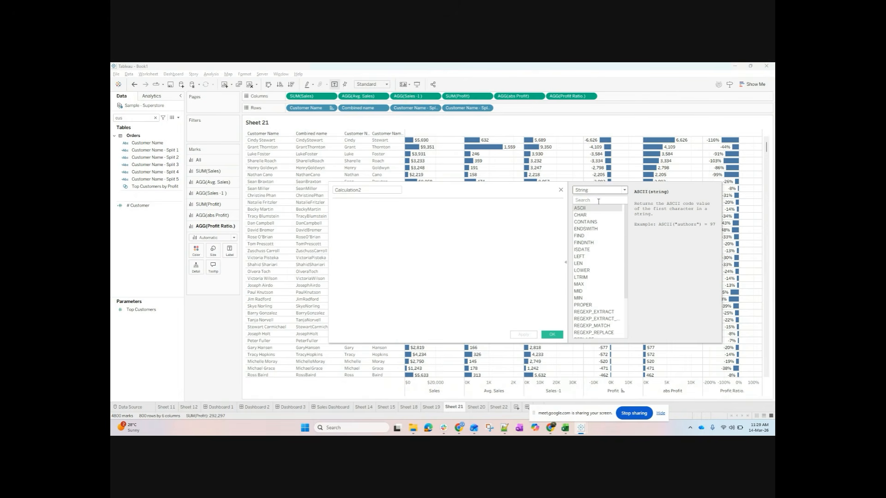
click(600, 192)
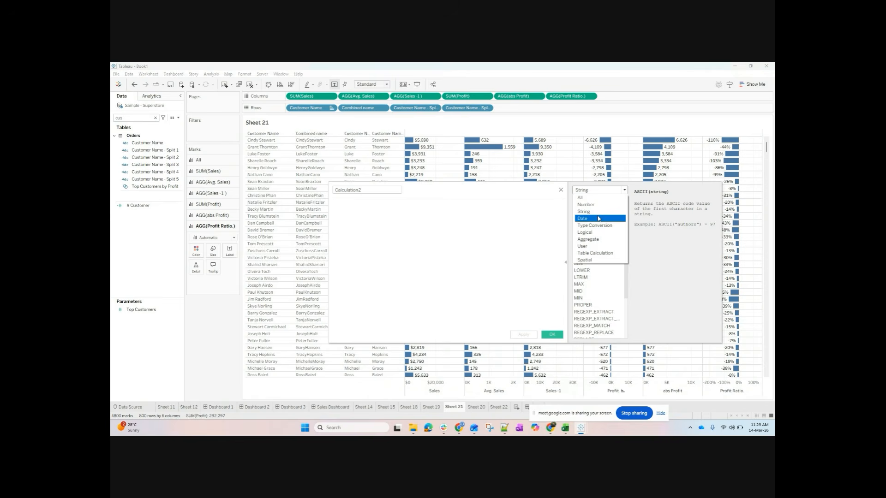
click(599, 225)
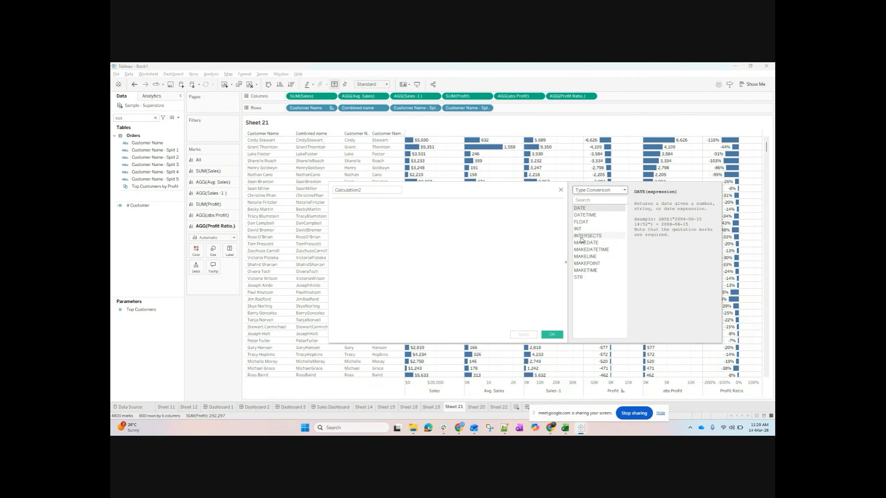
click(590, 194)
click(596, 233)
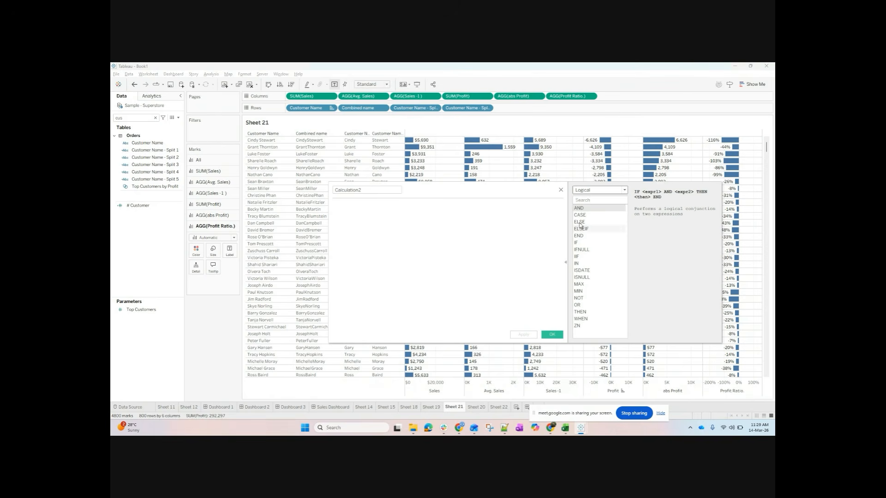
- Browse the Aggregate functions and read the descriptions of AVG, COUNTD, MEDIAN, MIN, PERCENTILE and SUM
click(589, 191)
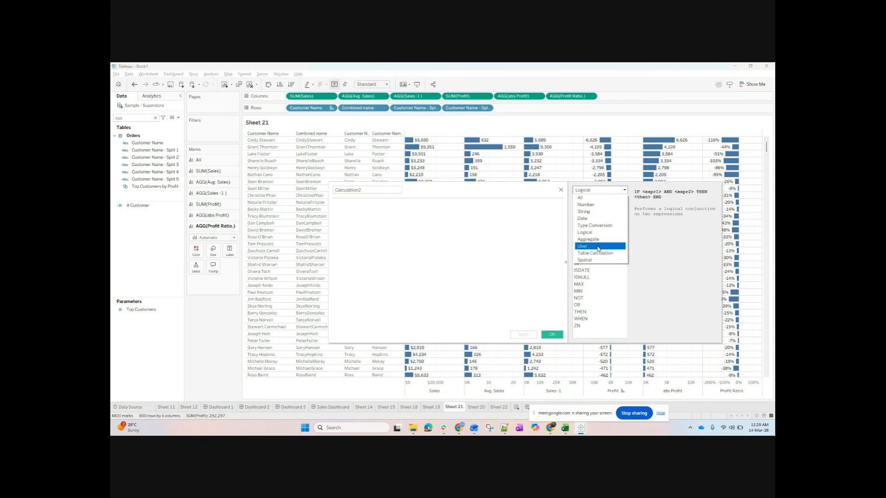
click(600, 240)
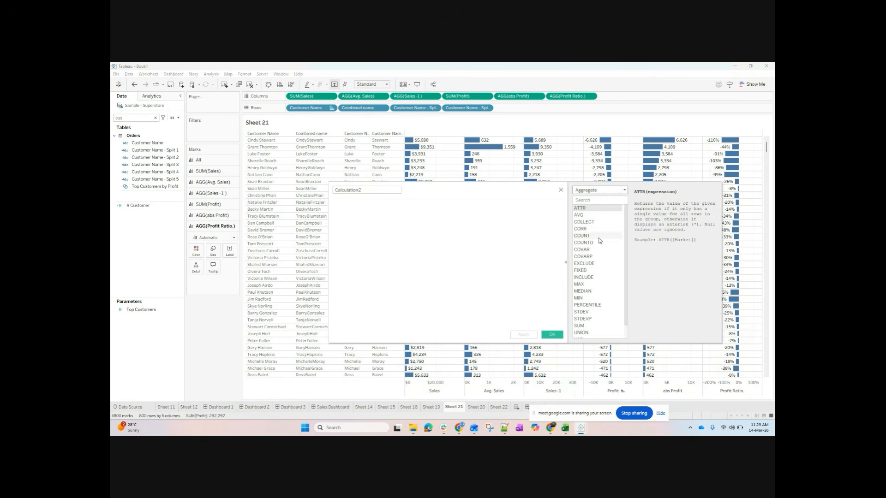
click(607, 192)
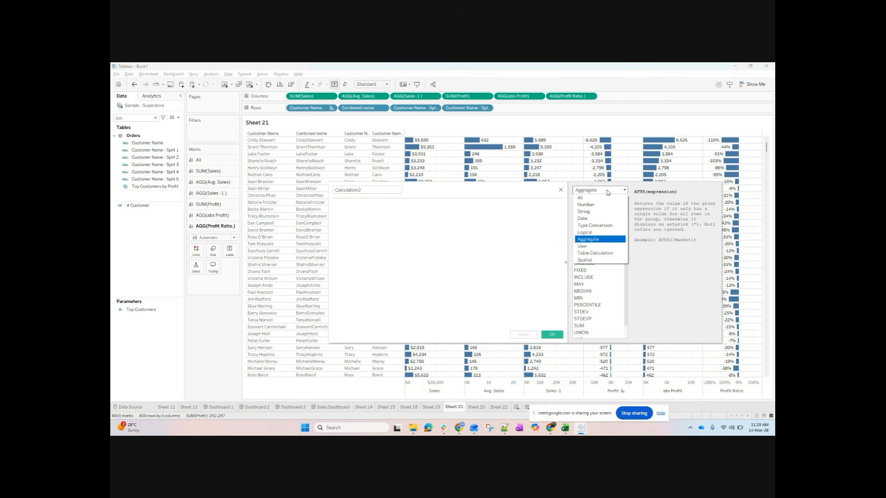
click(608, 240)
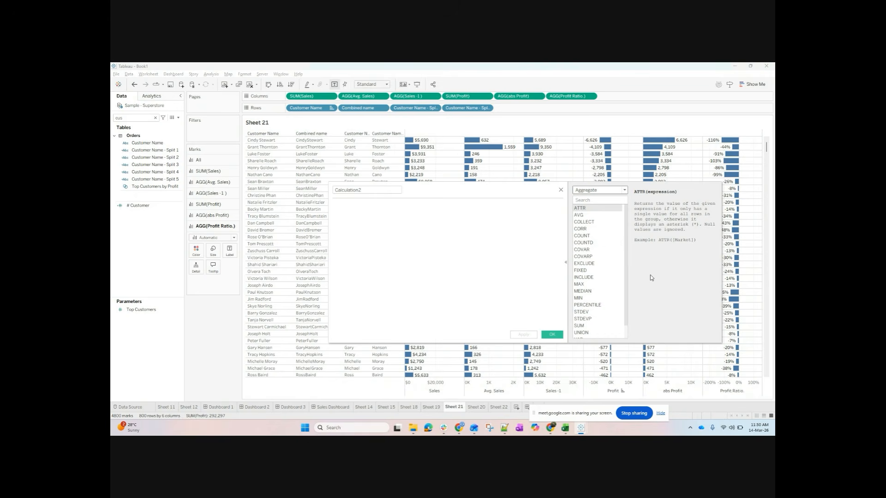
click(592, 217)
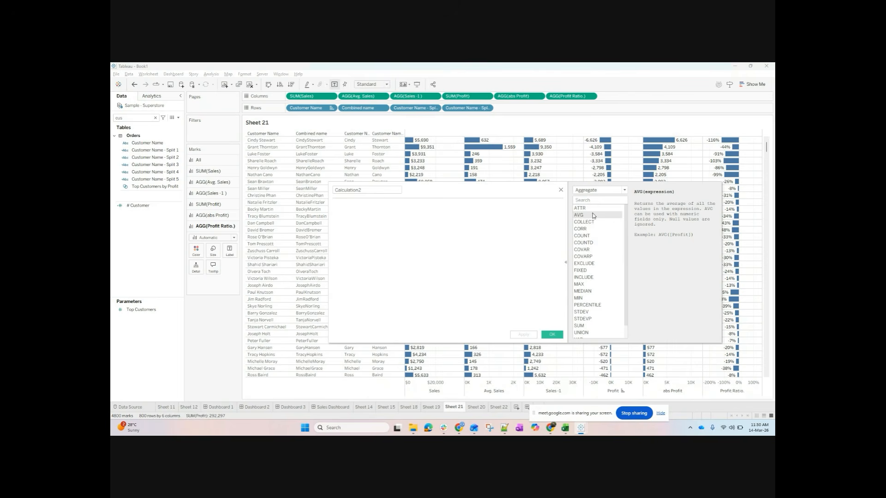
click(591, 245)
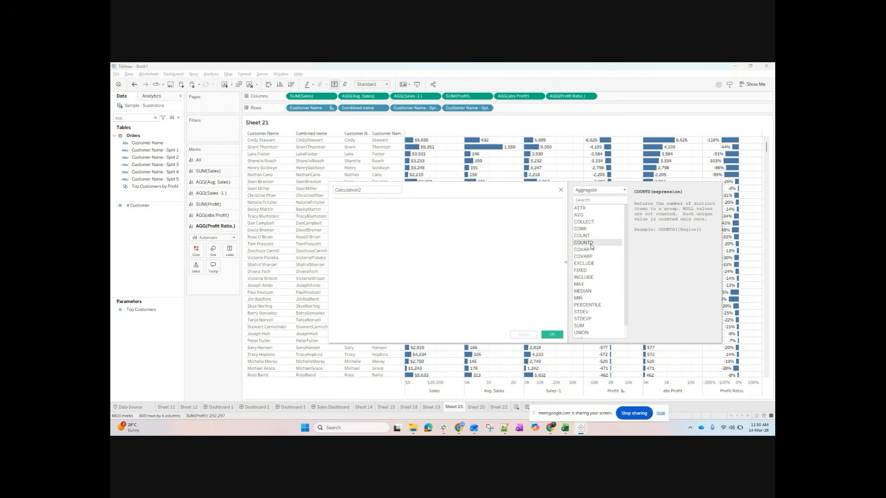
scroll(593, 277, down, 1)
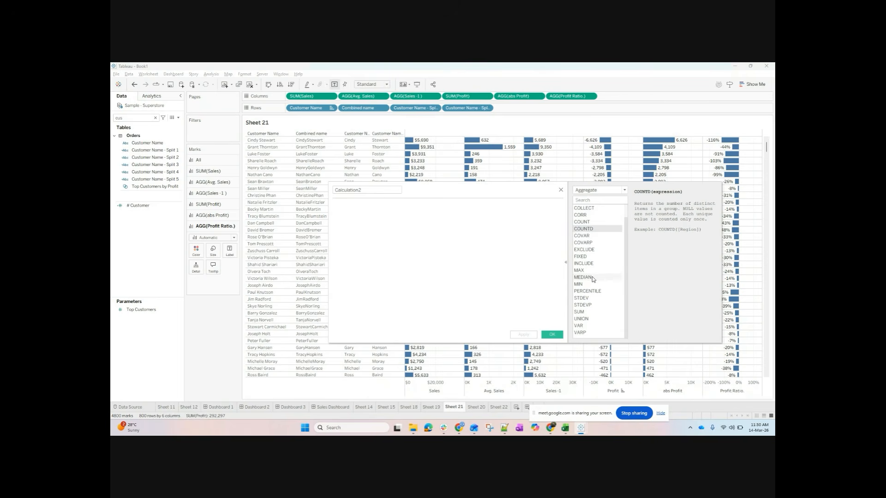
click(589, 278)
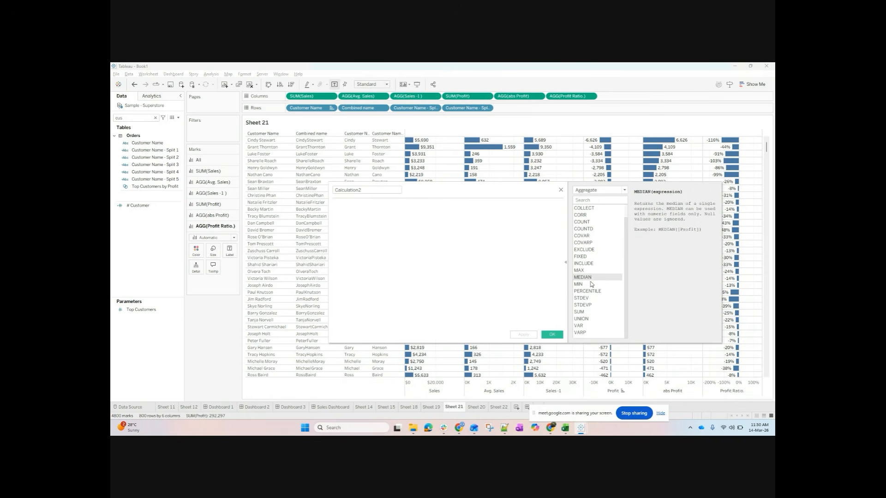
click(589, 285)
click(589, 291)
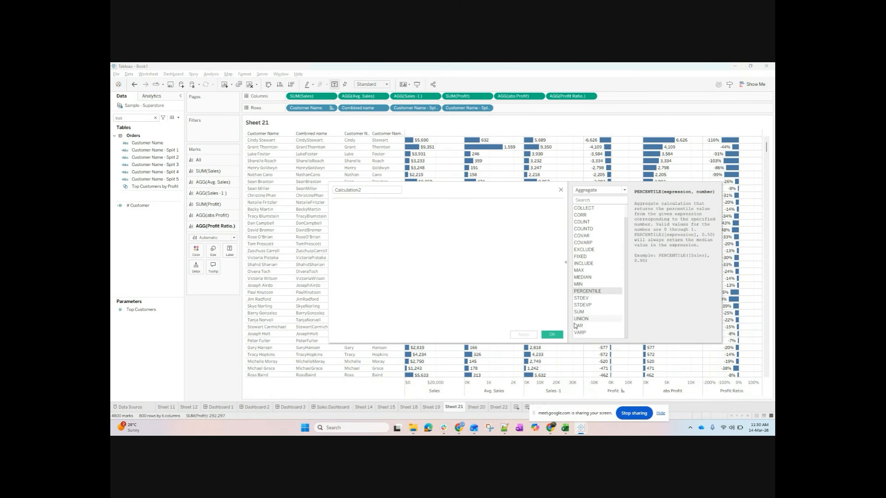
click(588, 313)
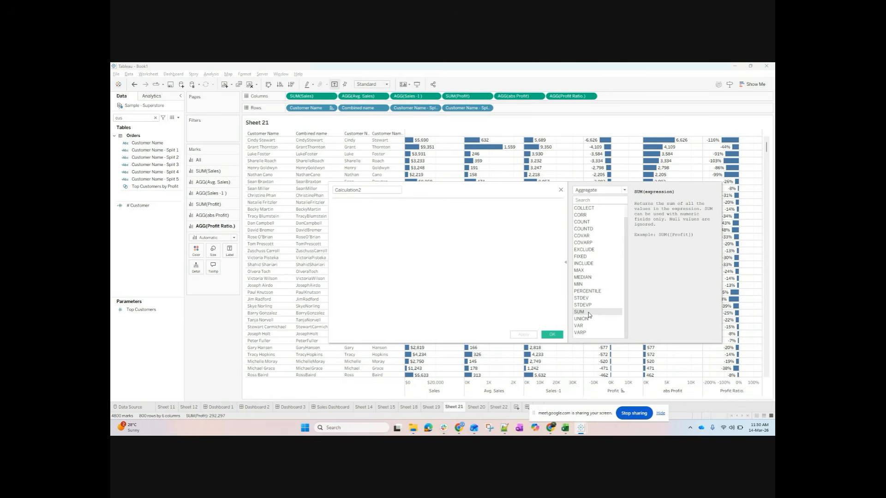
- Look over the User function category and the server commands for signing in and publishing
click(599, 190)
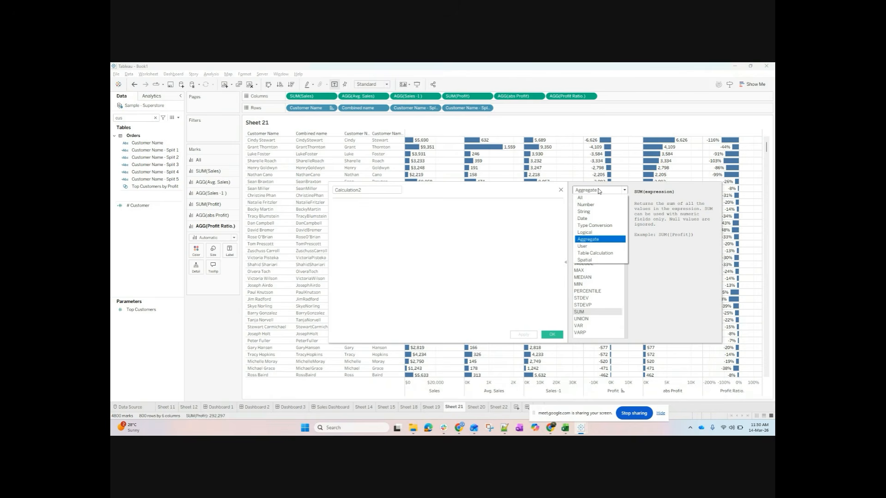
click(595, 246)
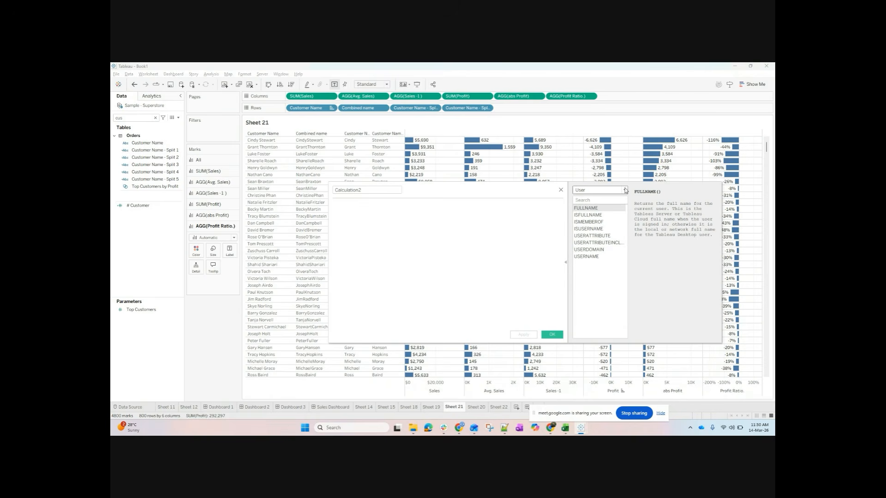
click(418, 219)
drag(571, 416, 477, 433)
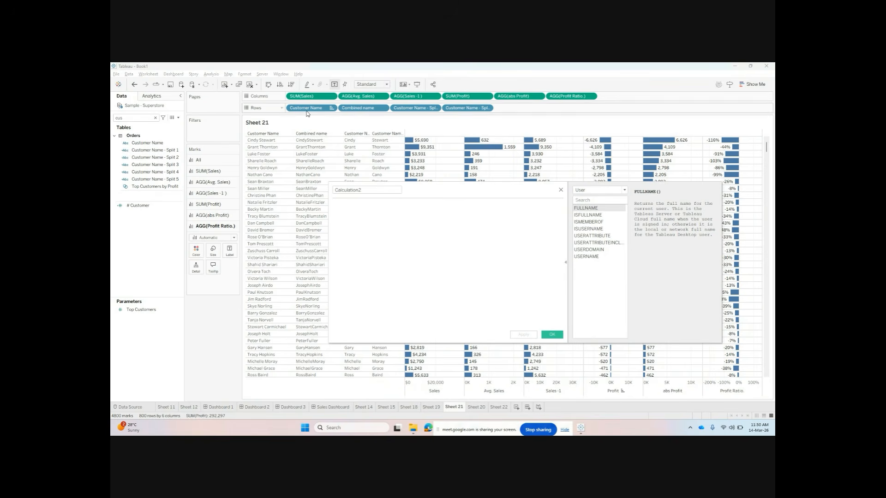
click(286, 75)
click(296, 74)
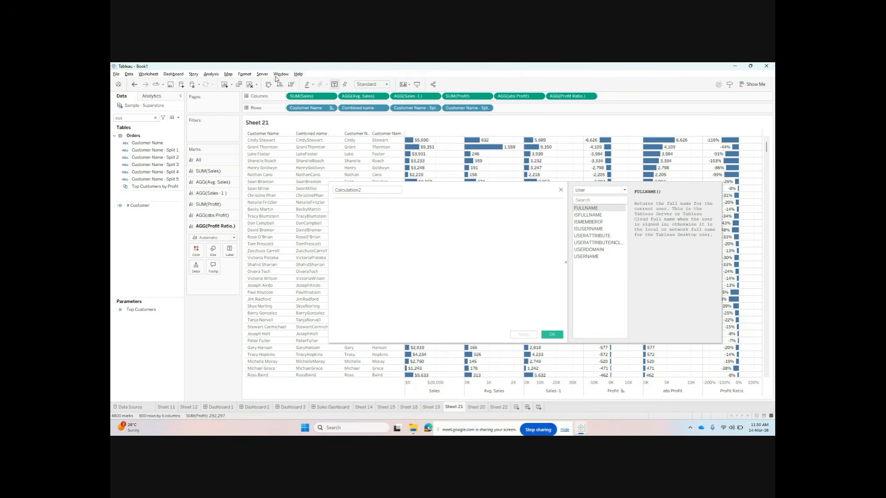
click(262, 75)
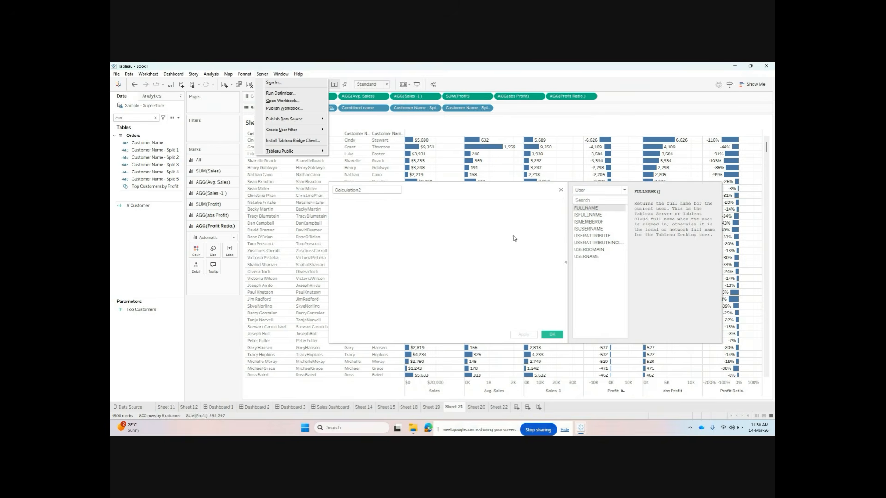
- Enter USERNAME() as the formula of the new calculation
click(600, 213)
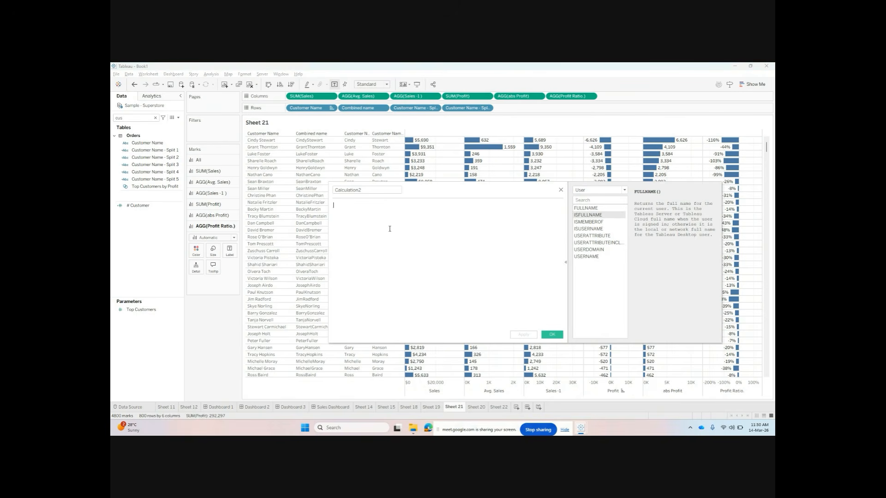
text(user)
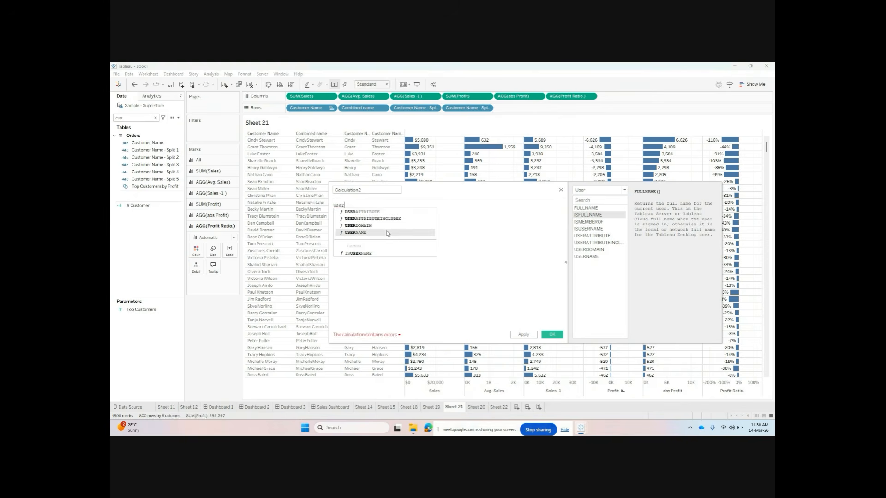
click(386, 234)
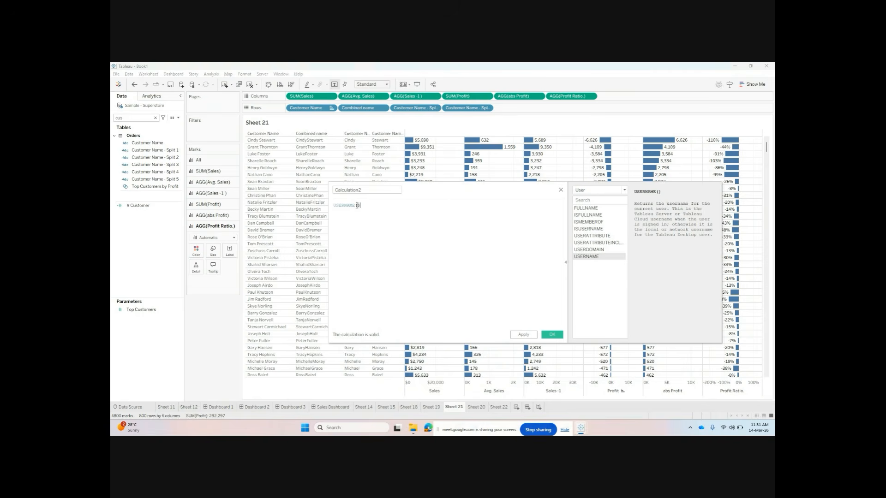
- Browse the Table Calculation functions through to the WINDOW functions, and close the calculation editor without saving
click(600, 189)
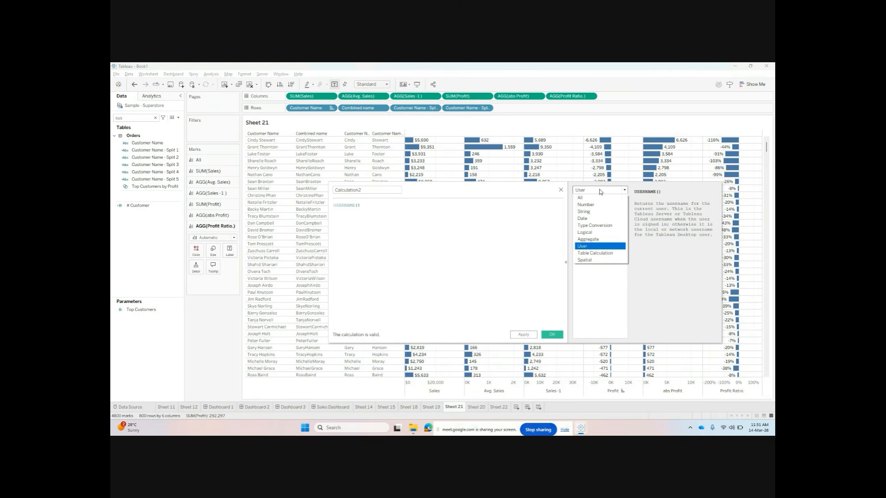
click(596, 253)
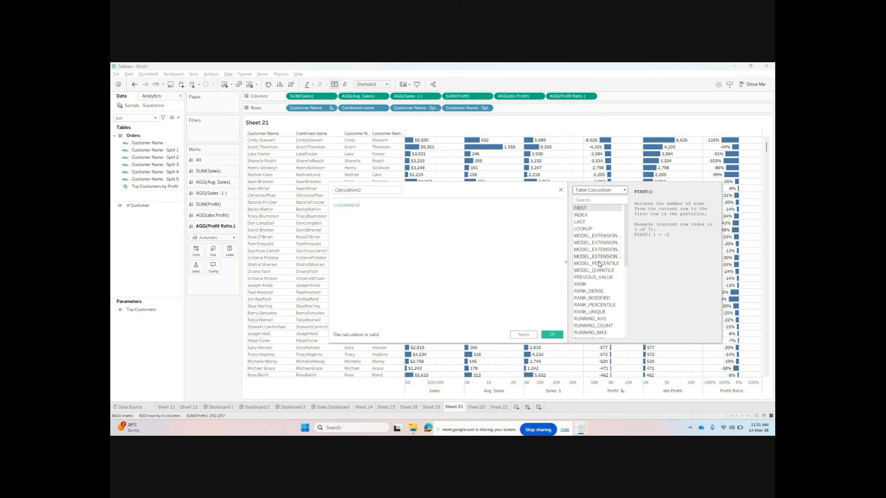
scroll(618, 290, down, 4)
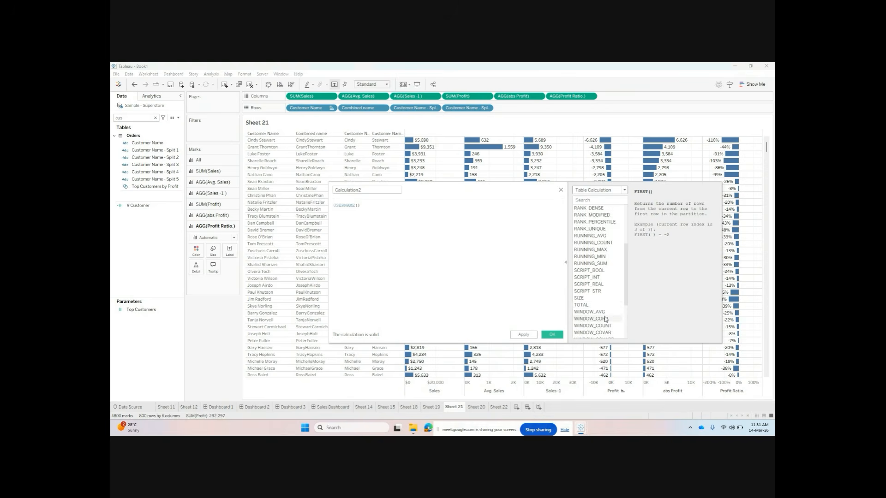
scroll(607, 318, down, 2)
scroll(593, 299, down, 2)
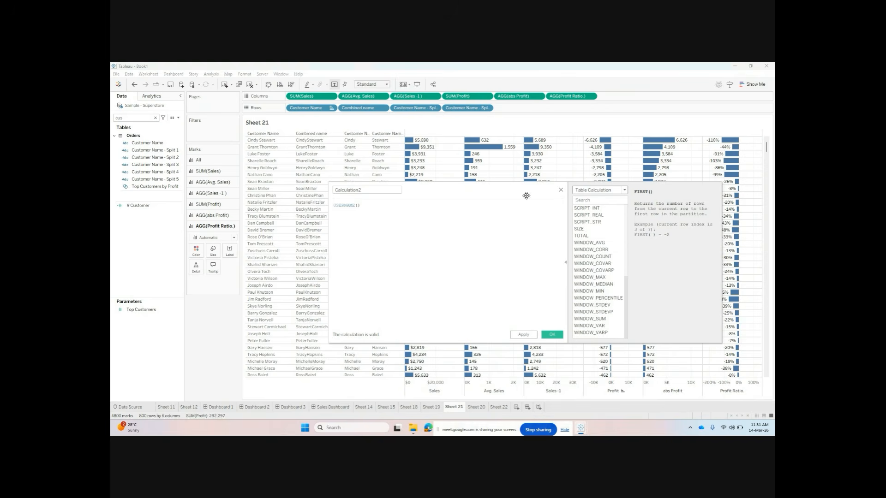
click(561, 189)
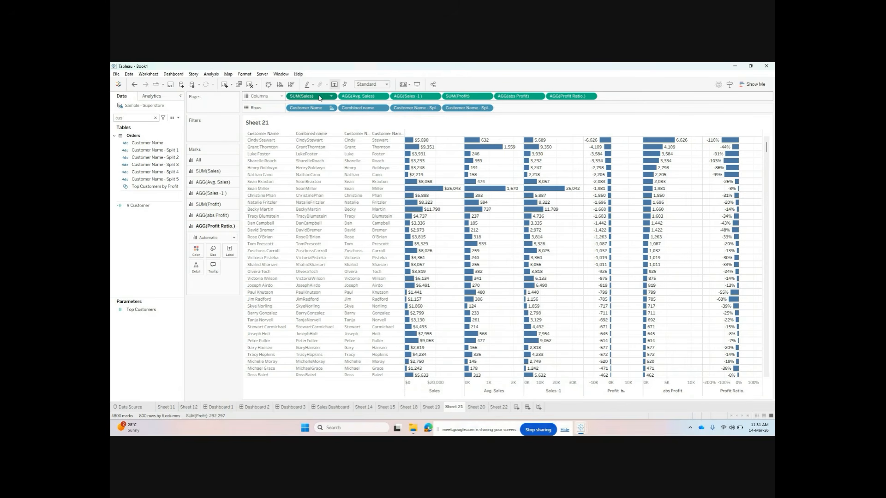
- Clear the field search in the data pane and open the editor for a new calculated field
right_click(320, 98)
mouse_move(356, 228)
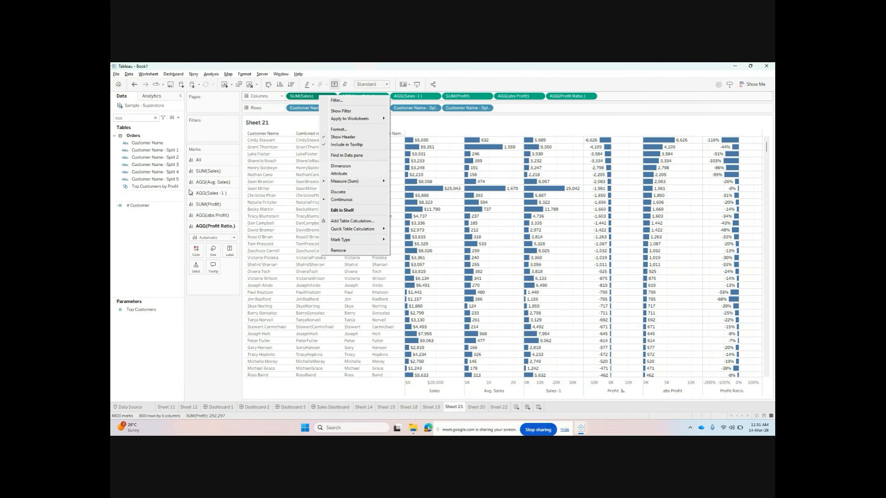
click(156, 118)
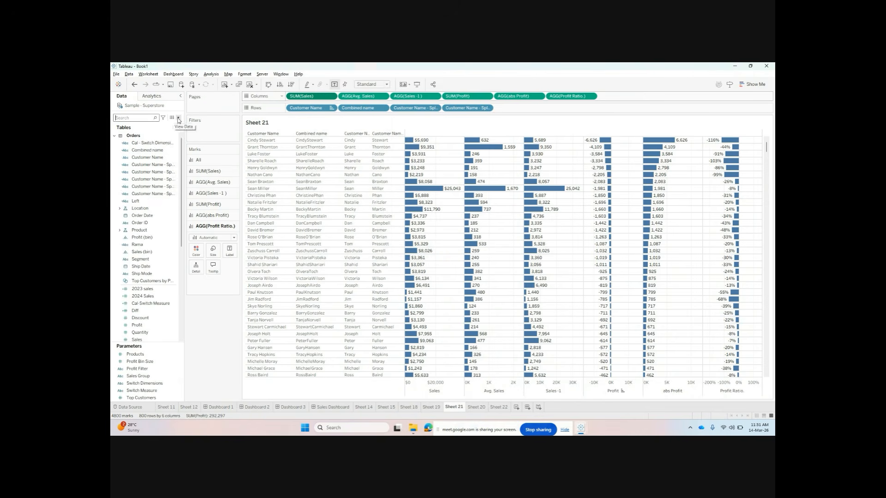
click(178, 118)
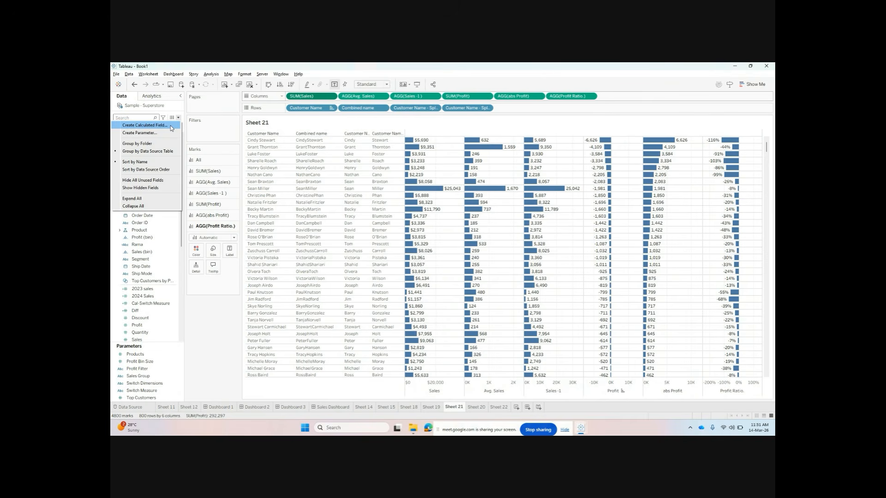
click(170, 126)
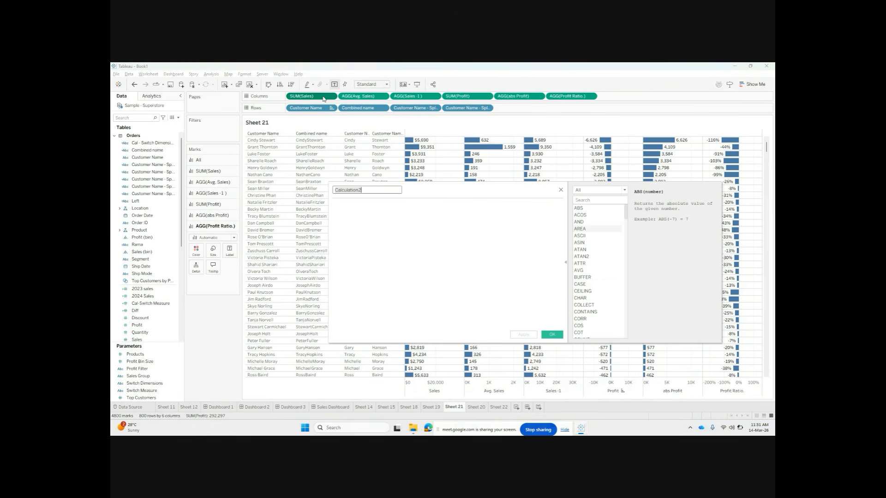
- Show the Table Calculation category, and read the descriptions of Spatial functions such as DISTANCE, INTERSECTION, MAKELINE, OUTLINE, DIFFERENCE and AREA
click(585, 190)
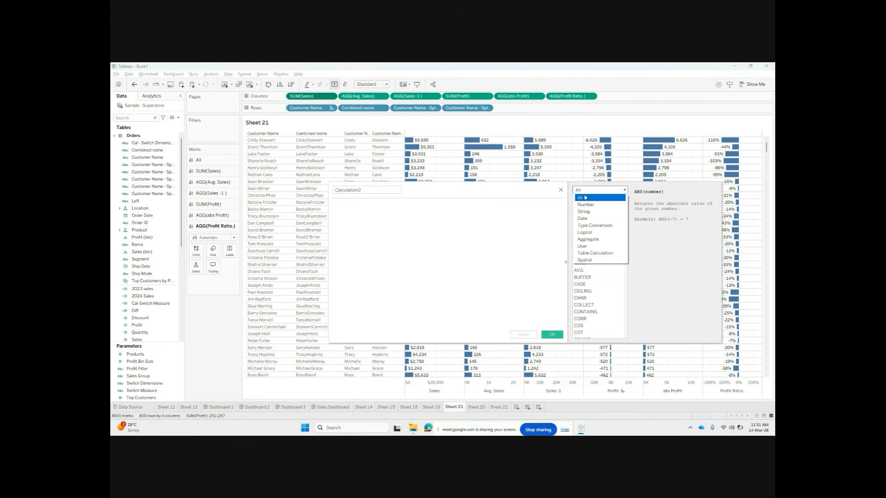
click(583, 253)
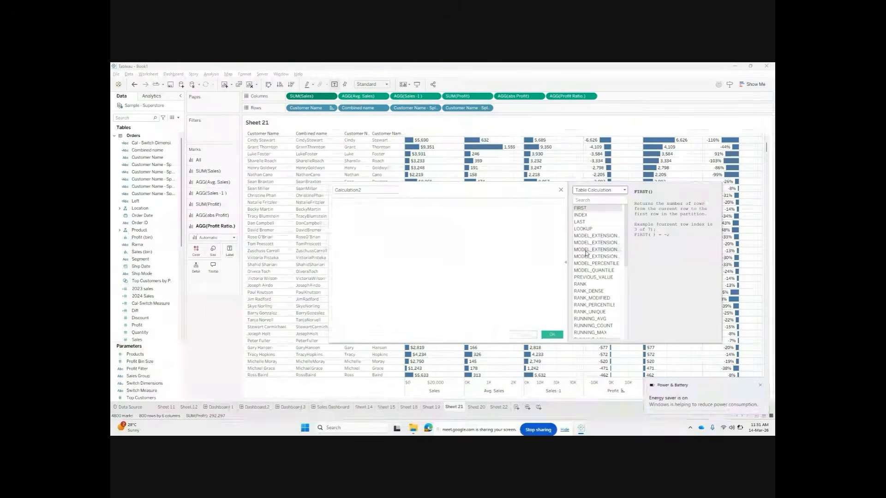
click(614, 192)
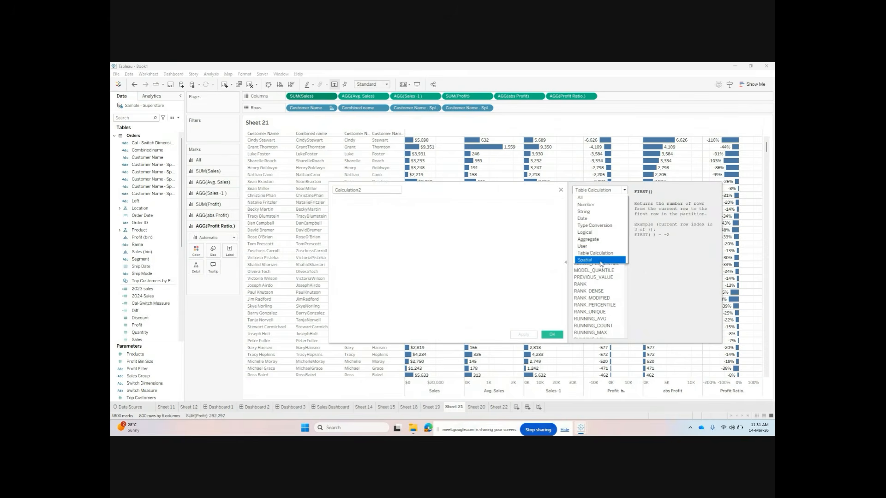
click(598, 260)
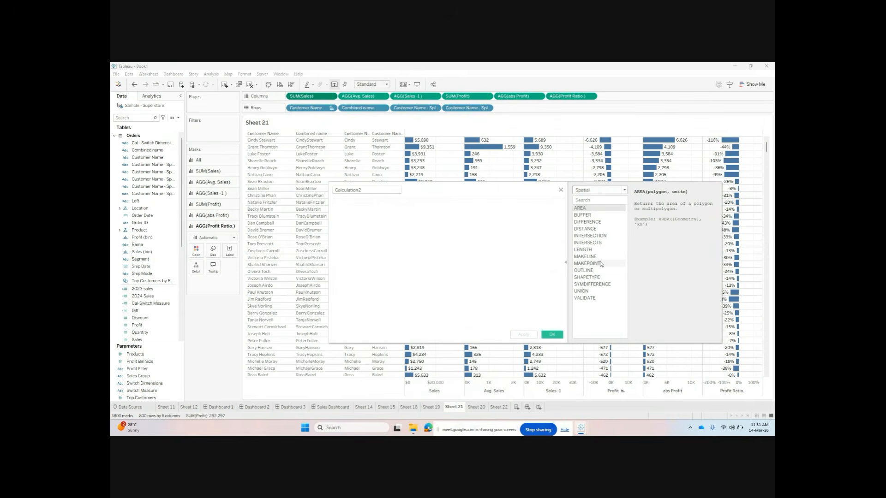
click(615, 229)
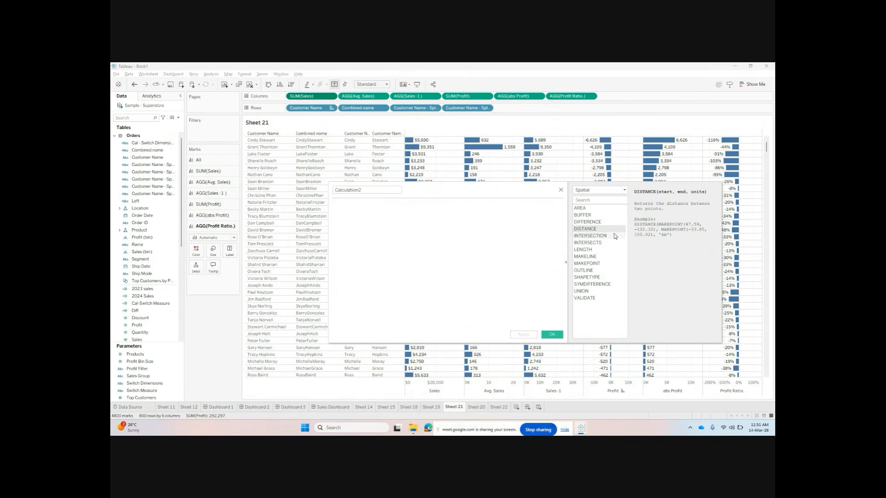
click(607, 236)
click(607, 243)
click(600, 256)
click(597, 271)
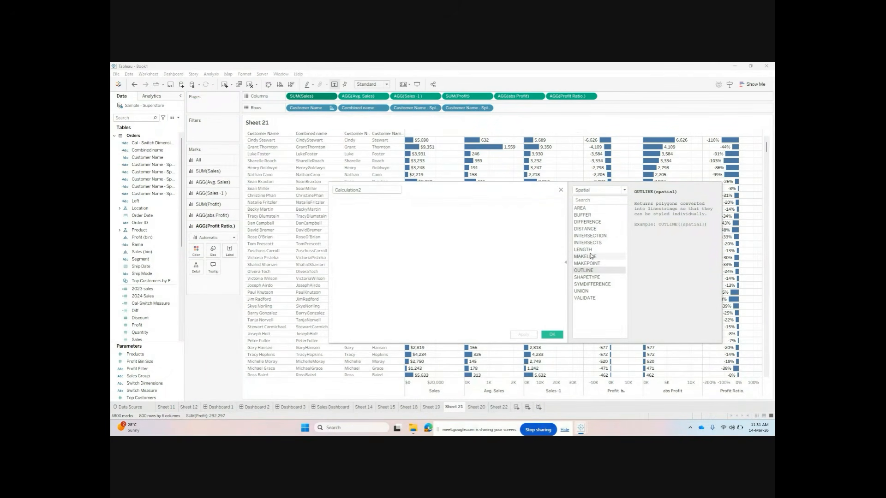
click(596, 228)
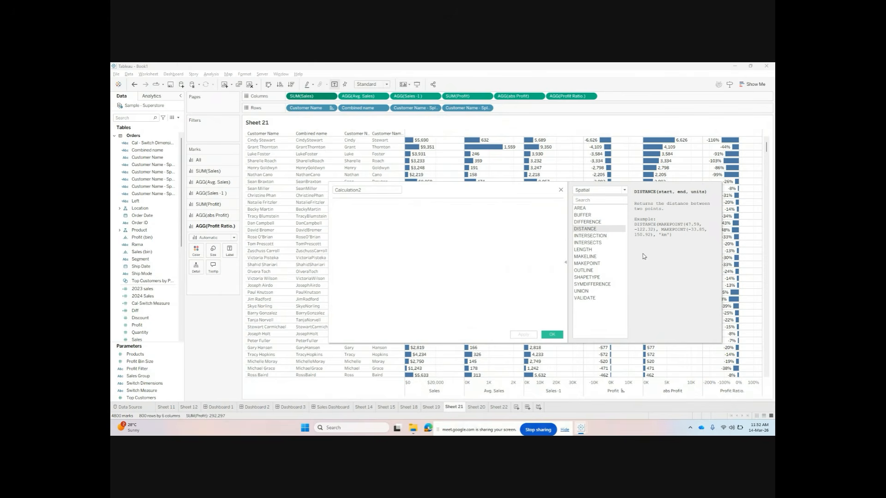
click(601, 222)
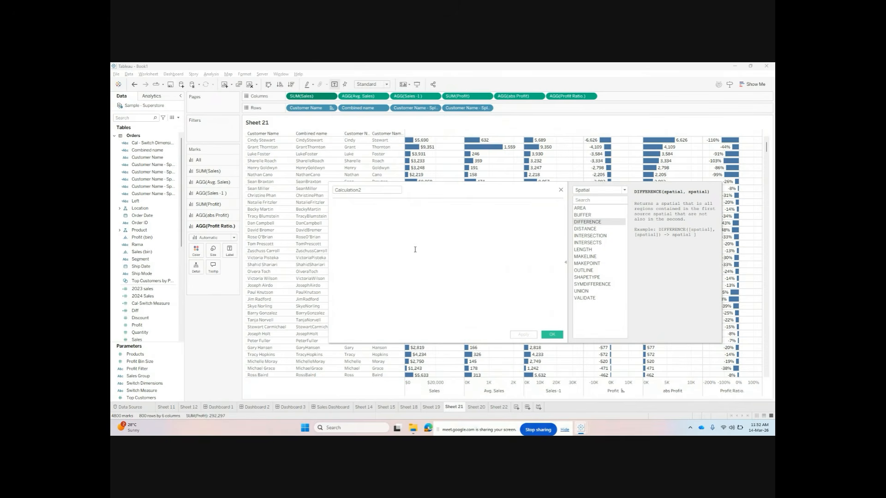
click(588, 208)
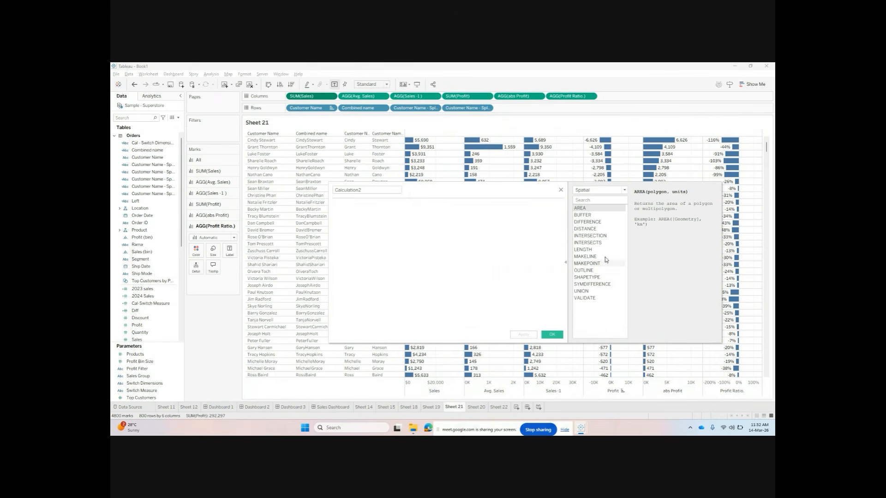
- Look through the String, Date, Type Conversion and Spatial function categories
click(590, 191)
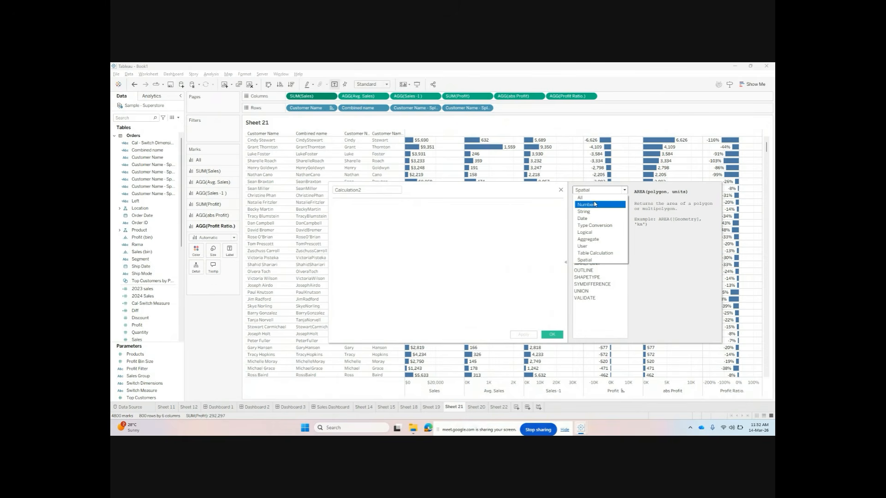
click(592, 211)
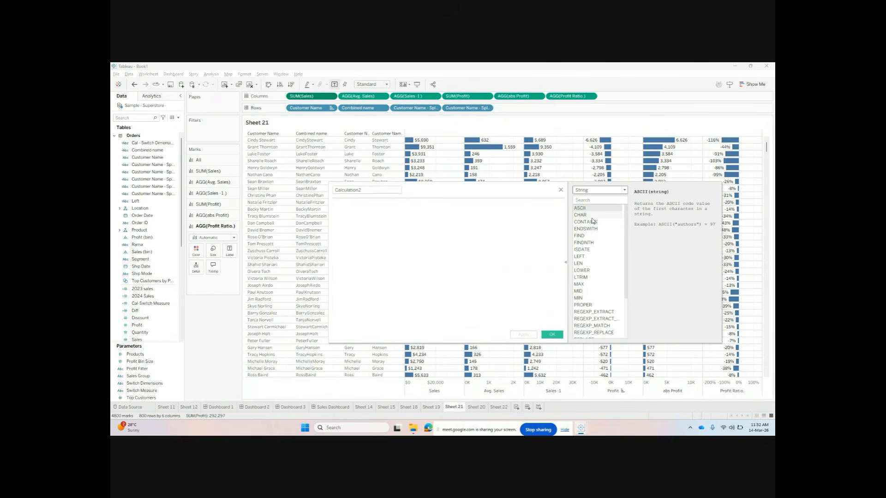
click(596, 191)
click(593, 218)
click(601, 191)
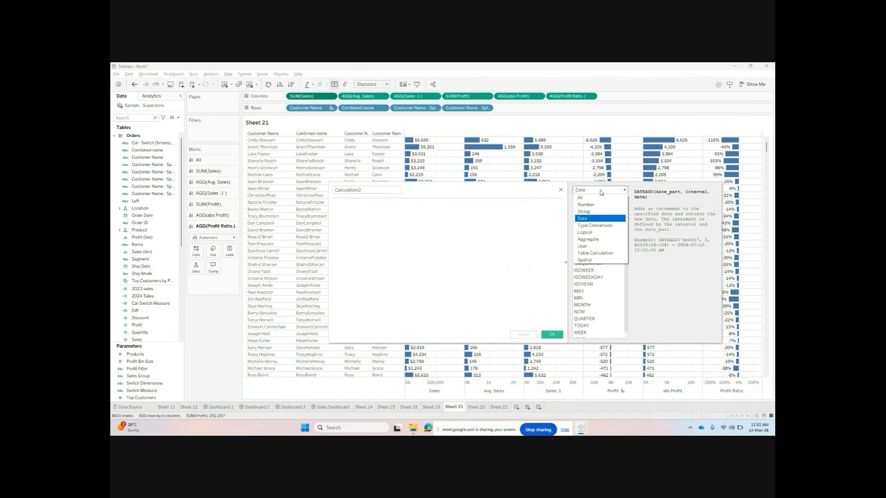
click(596, 226)
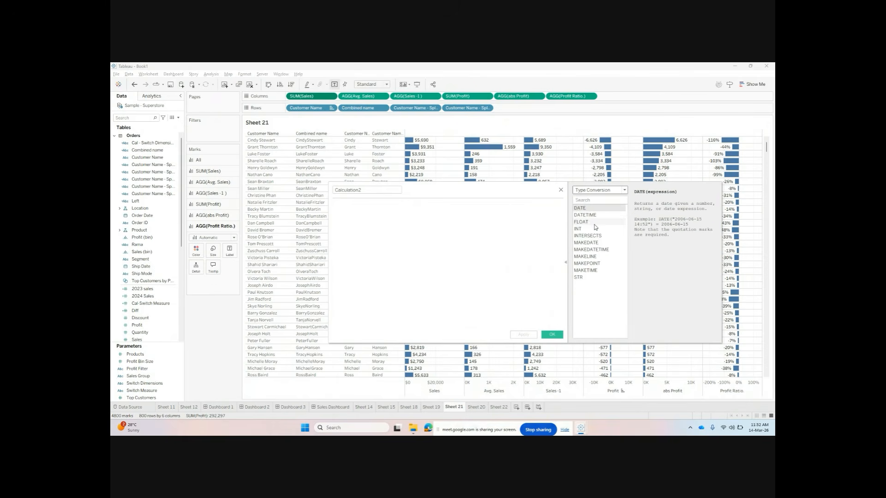
click(604, 190)
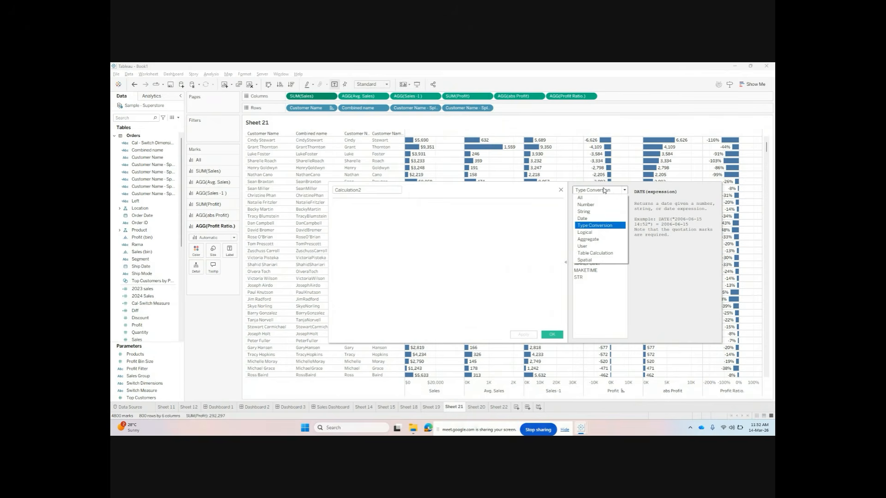
click(600, 261)
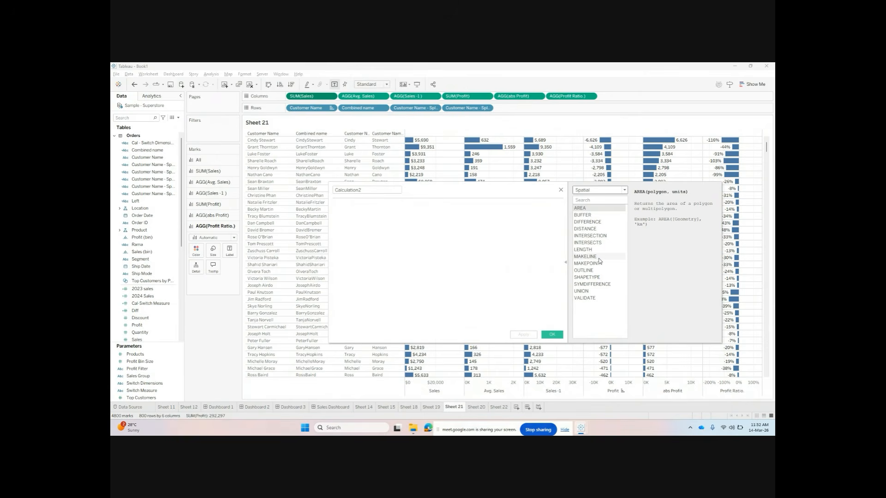
- Browse the full list of String functions and read the description of CHAR
click(608, 190)
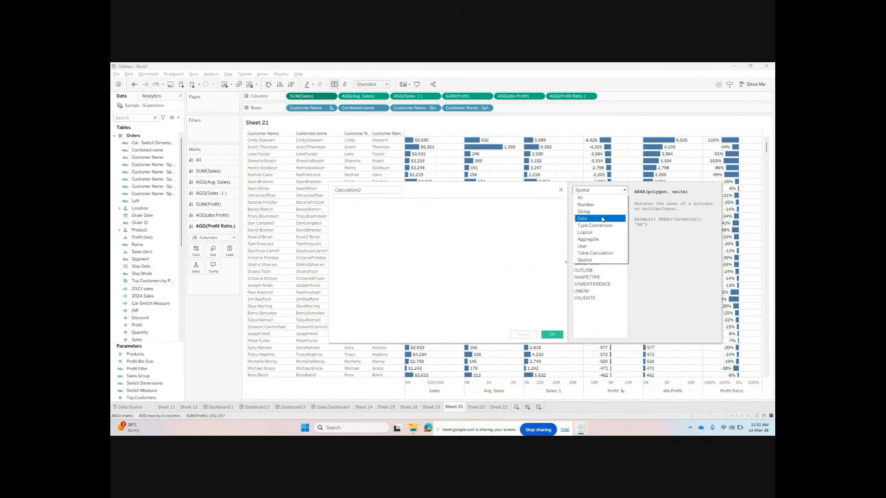
click(583, 211)
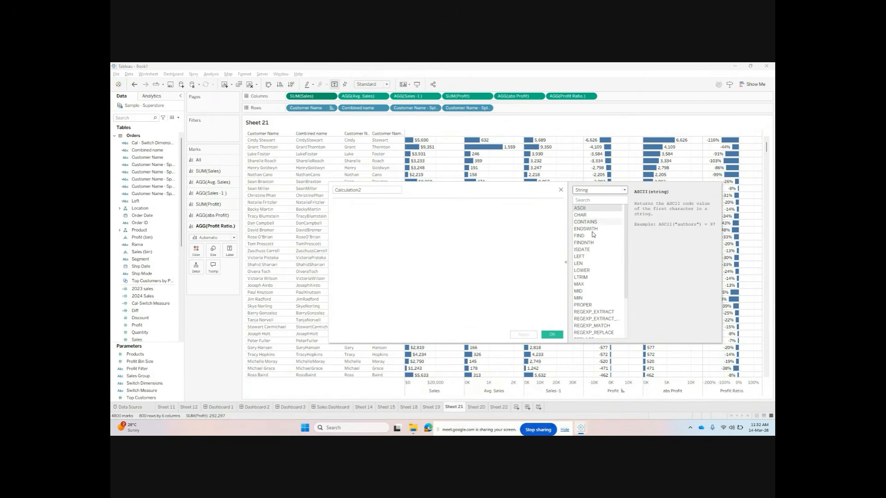
scroll(587, 308, down, 3)
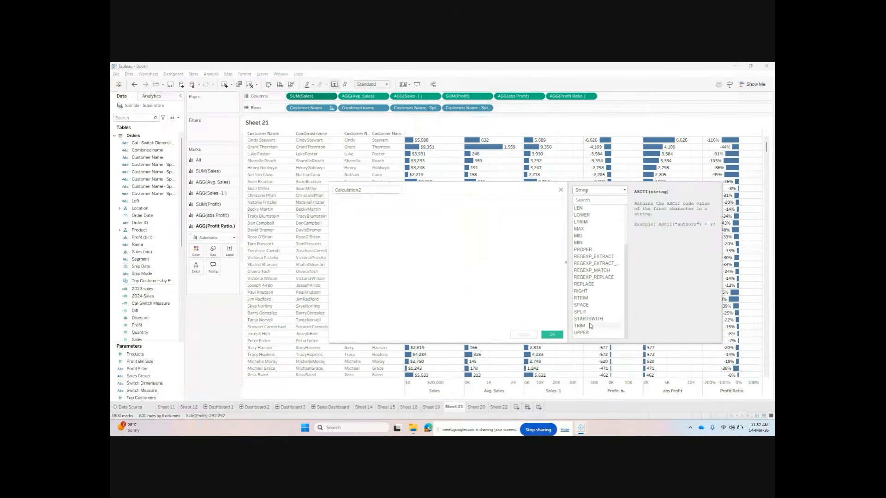
scroll(588, 314, up, 3)
click(600, 216)
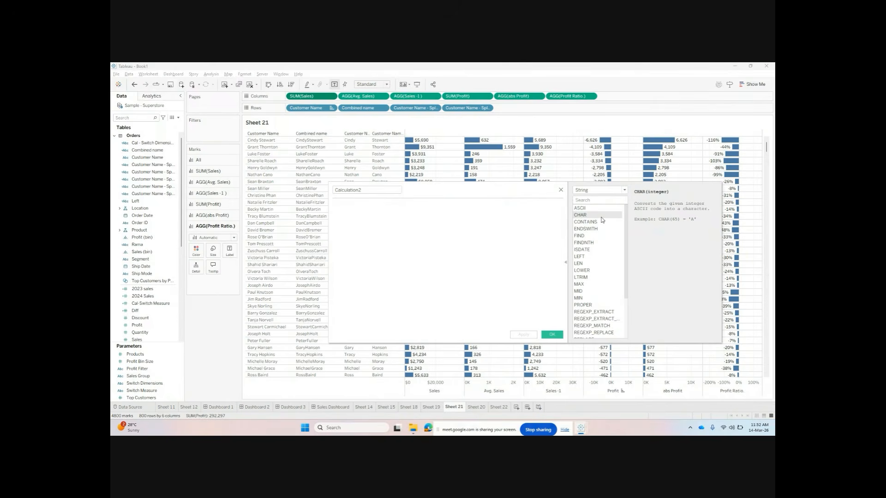
- On Sheet 22, save the calculation as Char with the formula [Sub-Category], and add it to Rows after Sub-Category
click(501, 407)
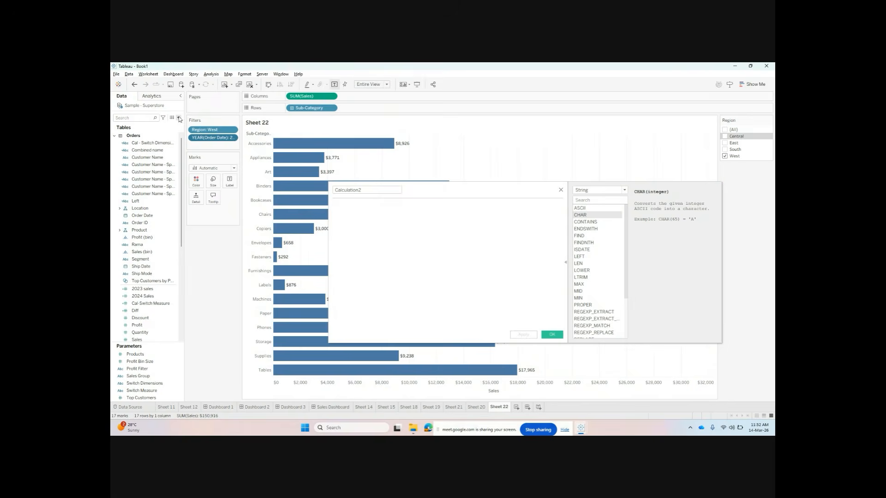
drag(310, 108, 407, 232)
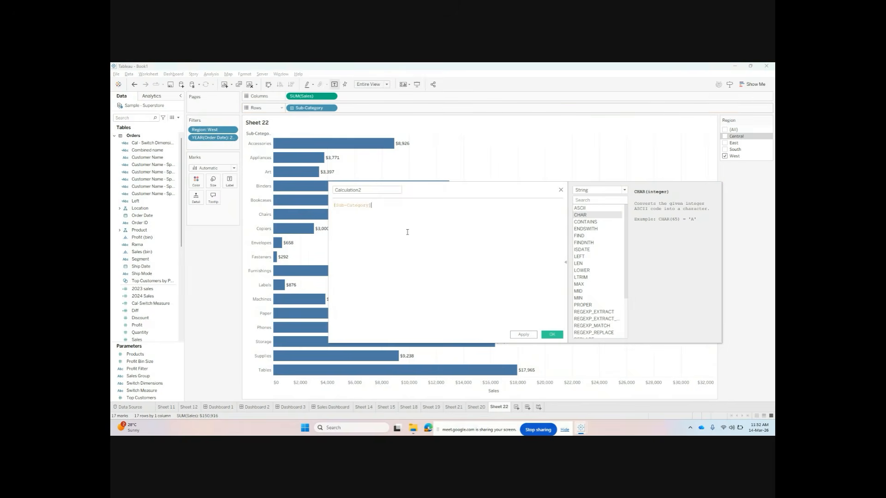
double_click(350, 189)
text(Char)
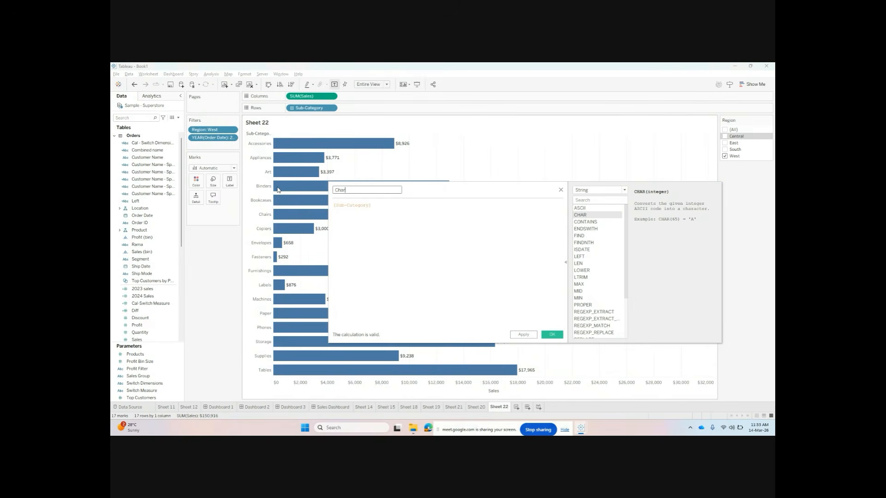
click(521, 334)
drag(137, 150, 356, 111)
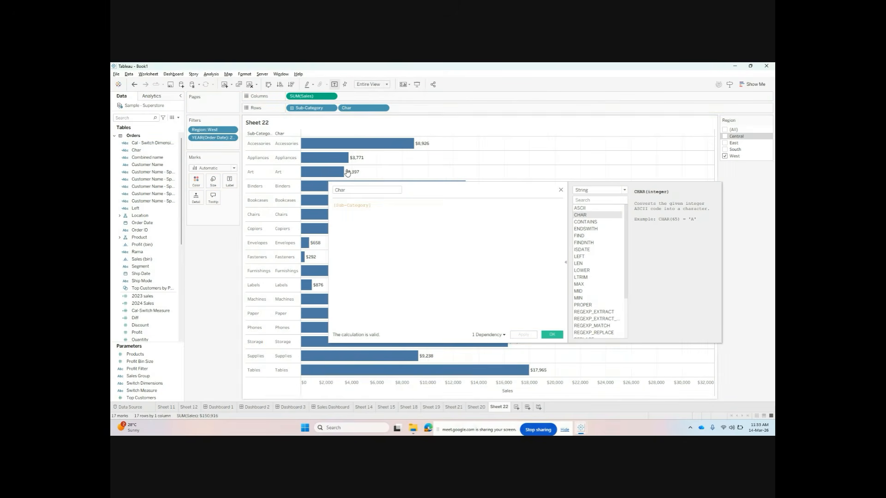
- Wrap the Char formula in the CHAR function so it reads CHAR([Sub-Category])
click(337, 204)
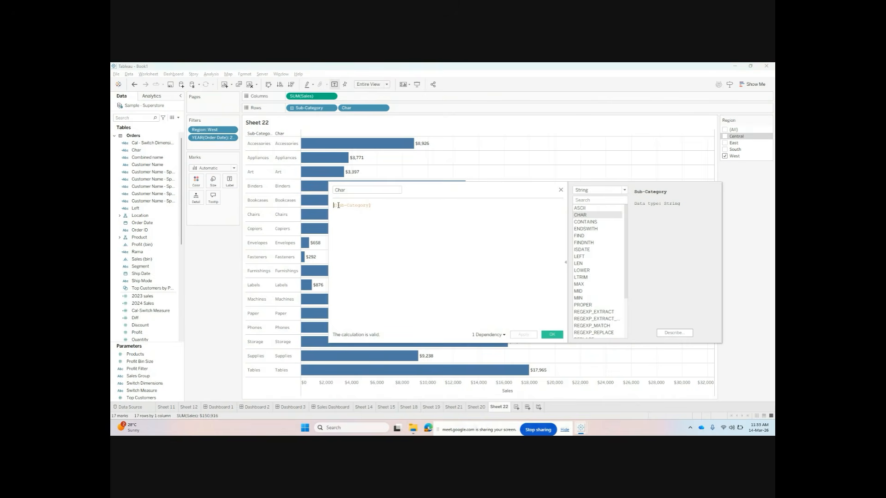
text(cha)
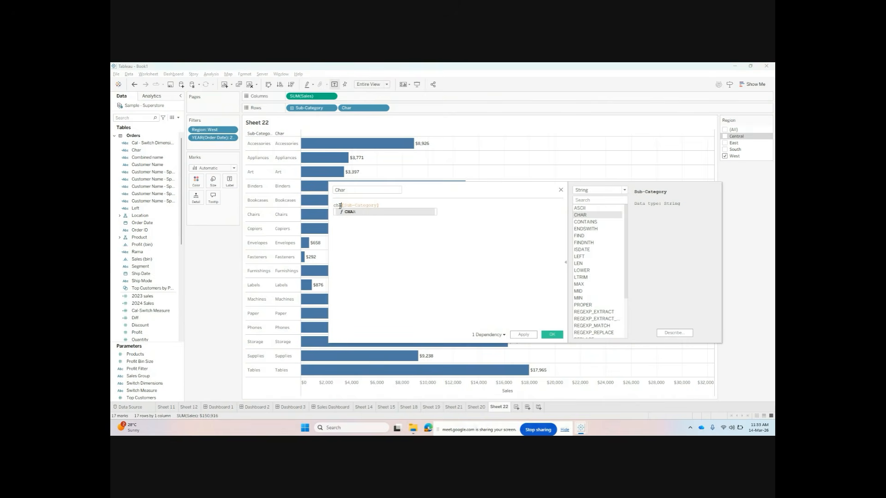
click(367, 214)
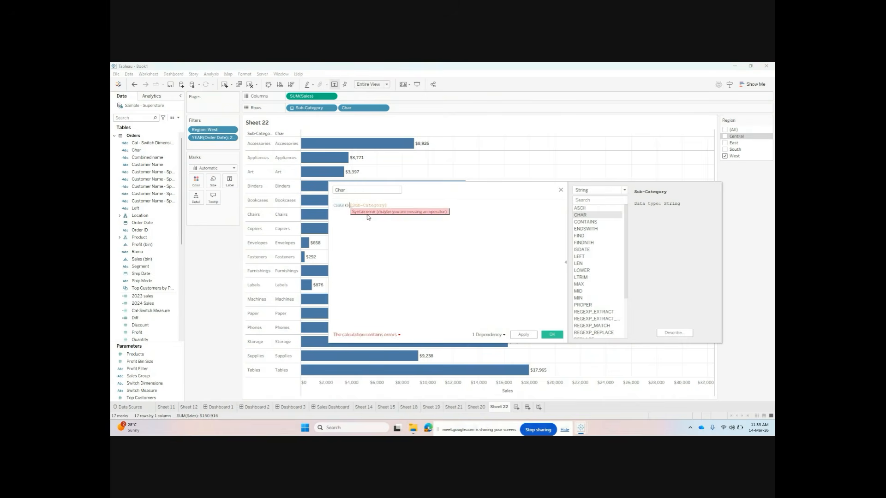
key(BackSpace)
text())
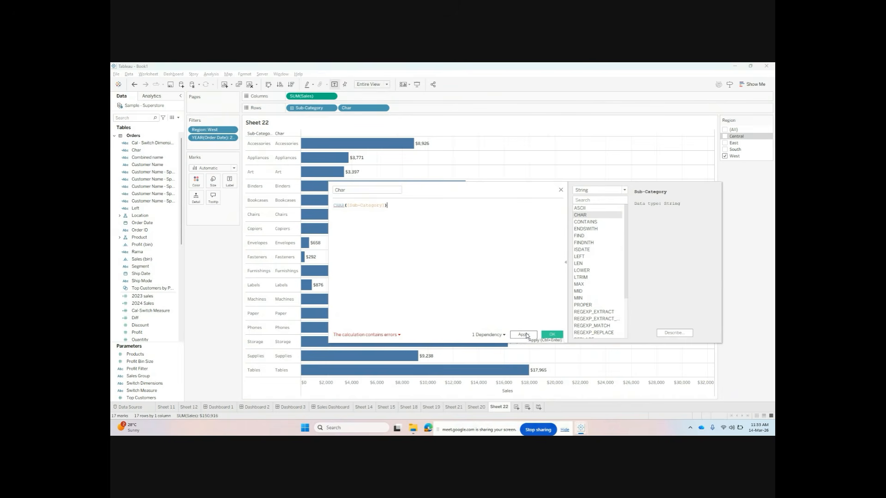
- Change the Char formula to CHAR(10), apply it, and check it against the CHAR function description
click(597, 215)
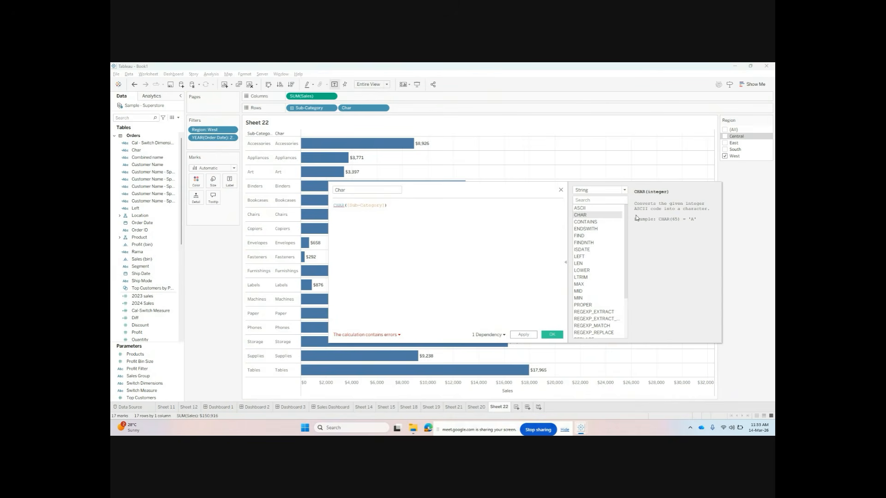
double_click(356, 206)
text(10)
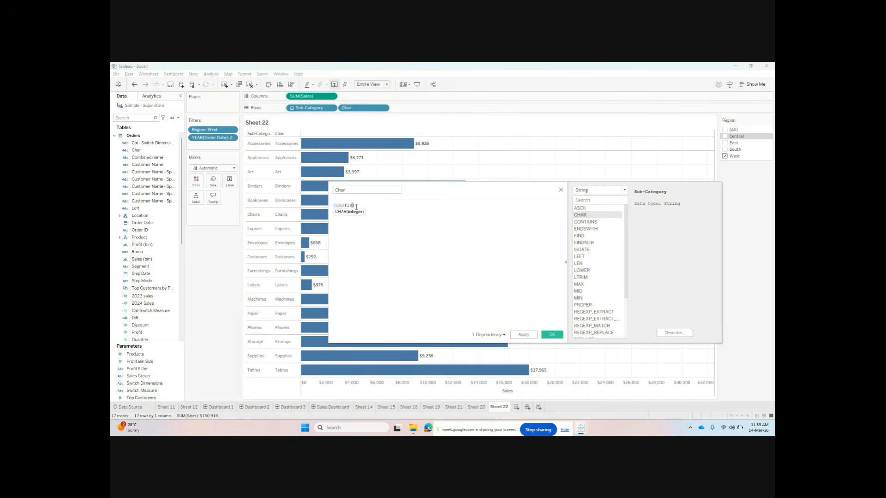
click(369, 236)
click(523, 334)
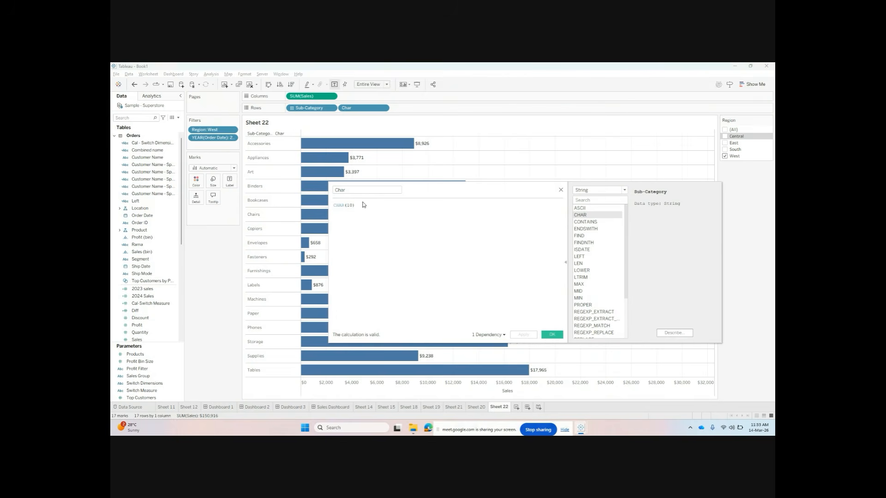
click(595, 215)
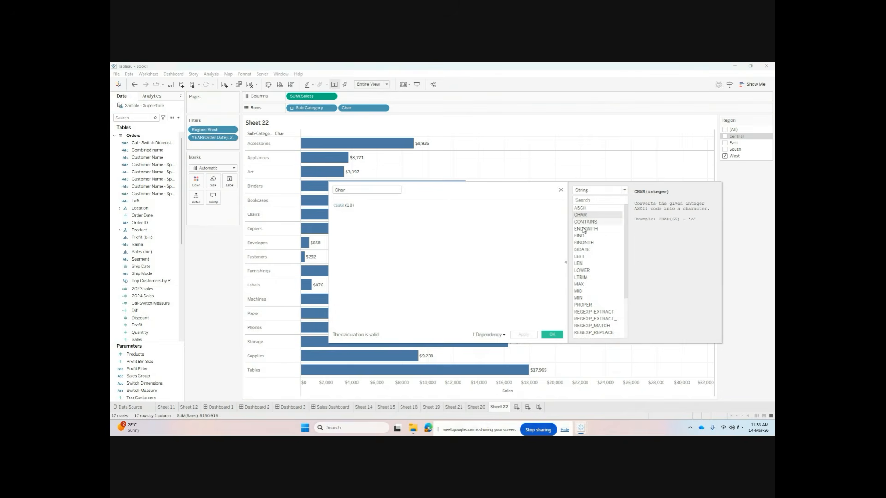
- Read the descriptions of the String functions CONTAINS, LEFT, PROPER, RIGHT, STARTSWITH and UPPER
click(603, 223)
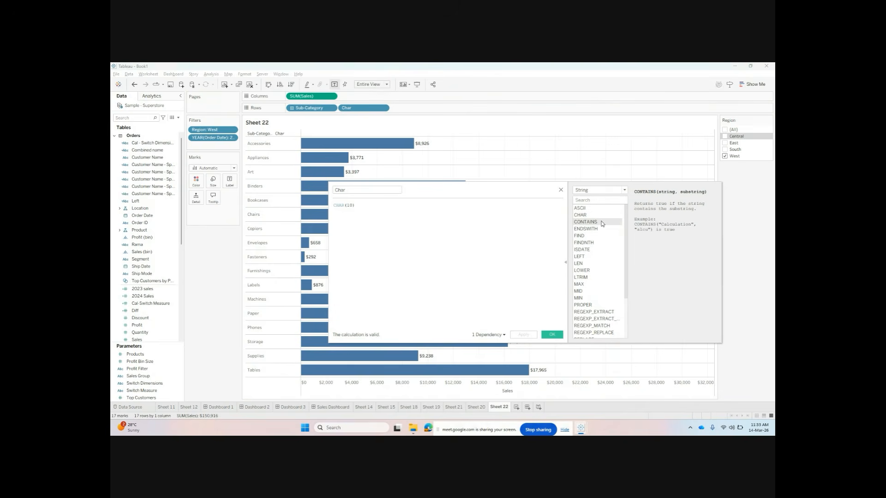
click(595, 257)
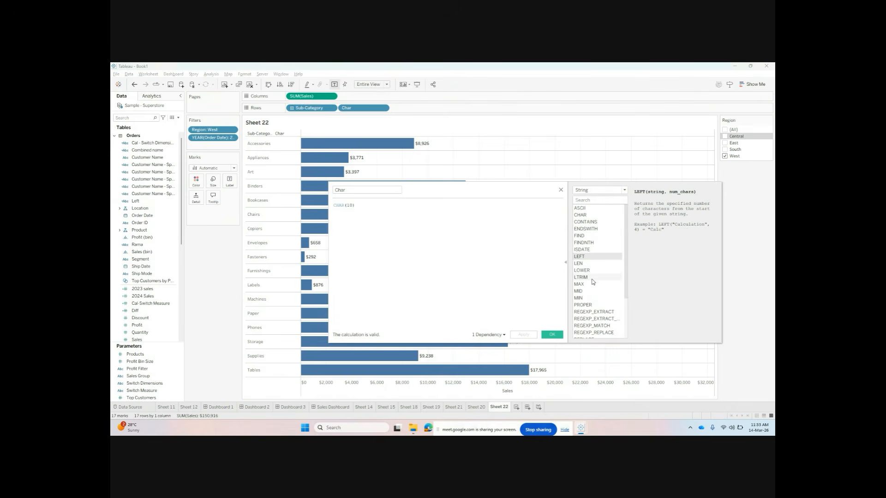
scroll(593, 286, down, 1)
click(593, 286)
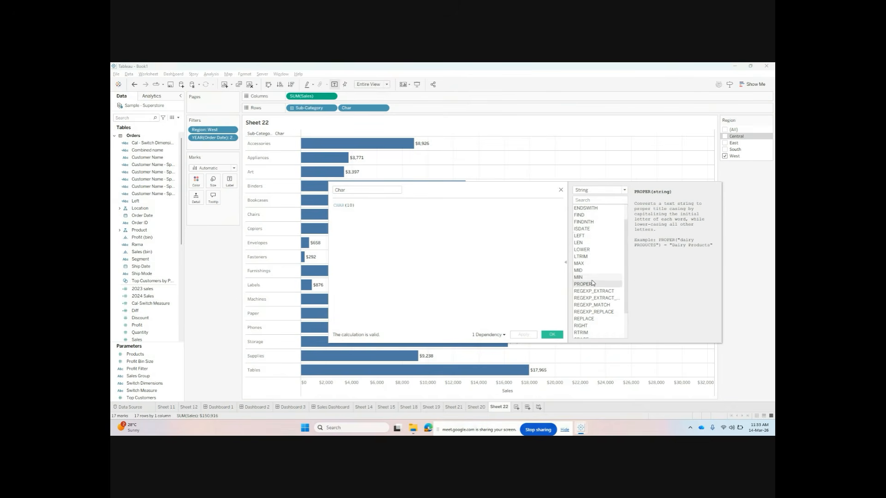
scroll(594, 287, down, 2)
click(595, 293)
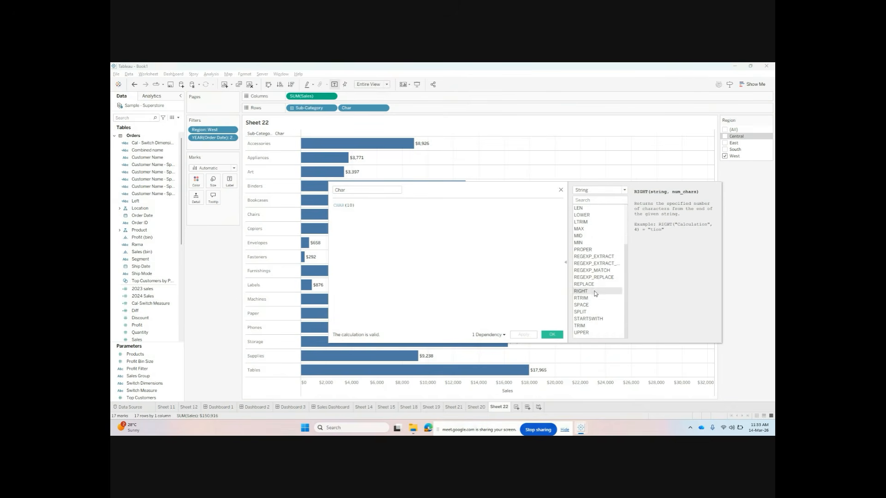
click(596, 319)
click(599, 333)
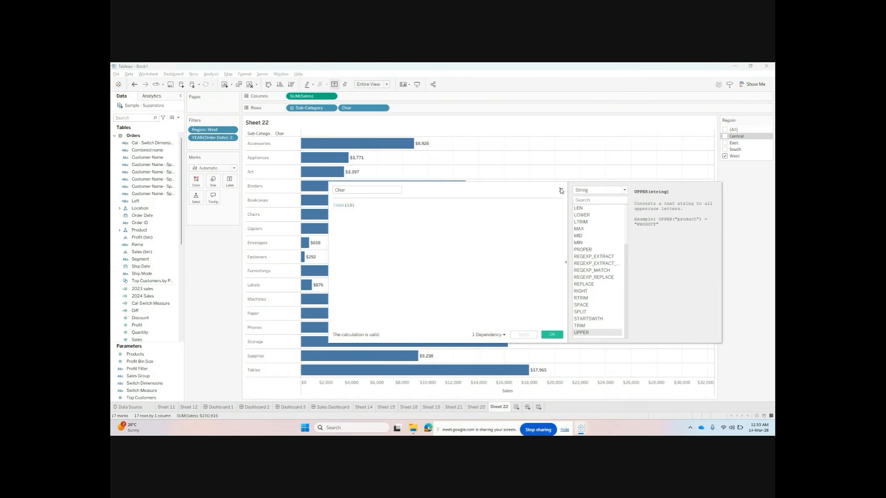
- Clear the Char formula and try a LOWER function in its place, with em as the start of its argument
click(344, 191)
drag(356, 205, 334, 205)
key(BackSpace)
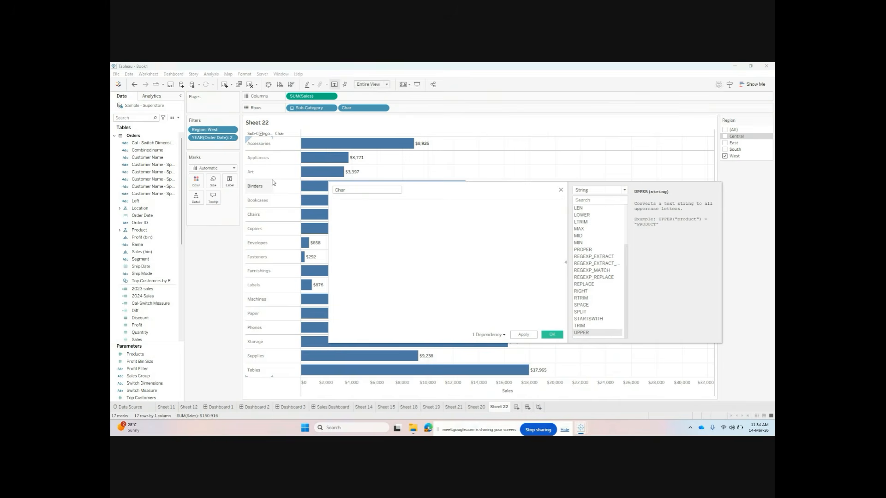
text(low)
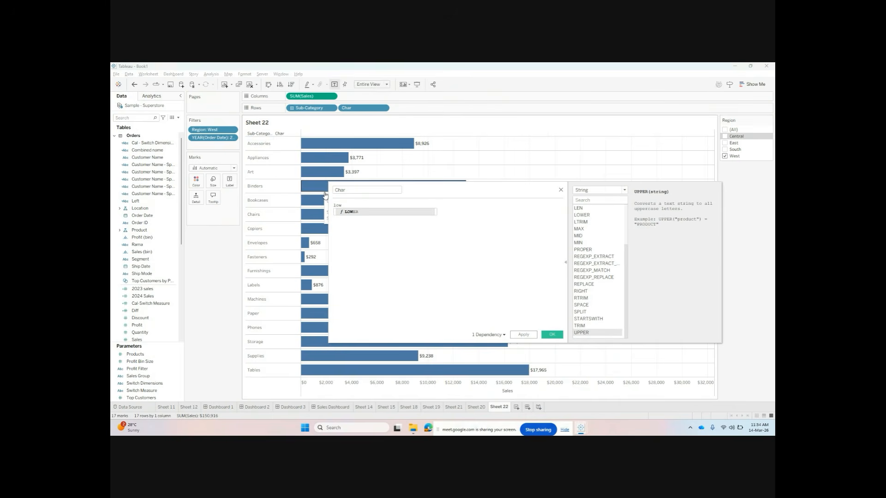
click(373, 213)
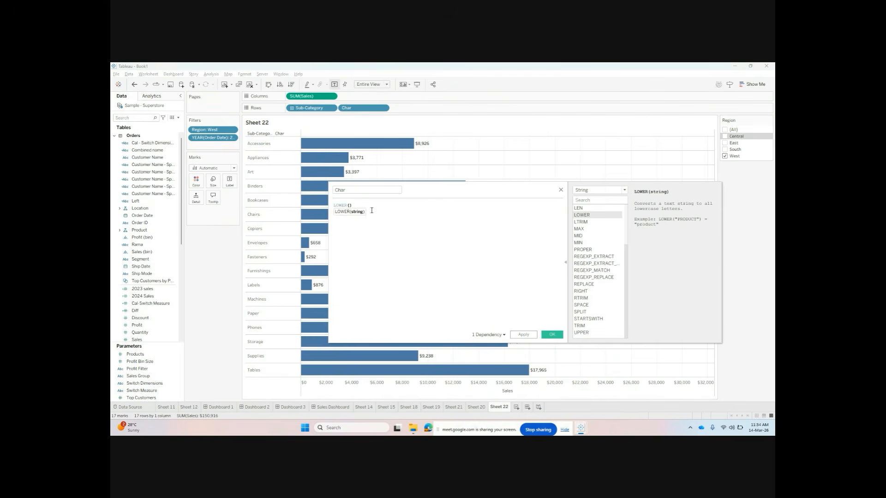
text(eml)
key(BackSpace)
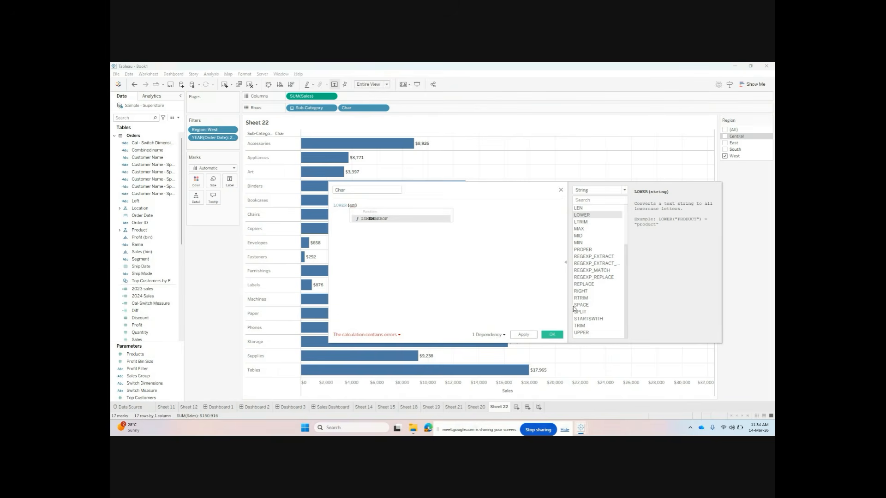
- Browse the String functions, read the description of UPPER, and switch the function list to the Date category
scroll(575, 310, up, 3)
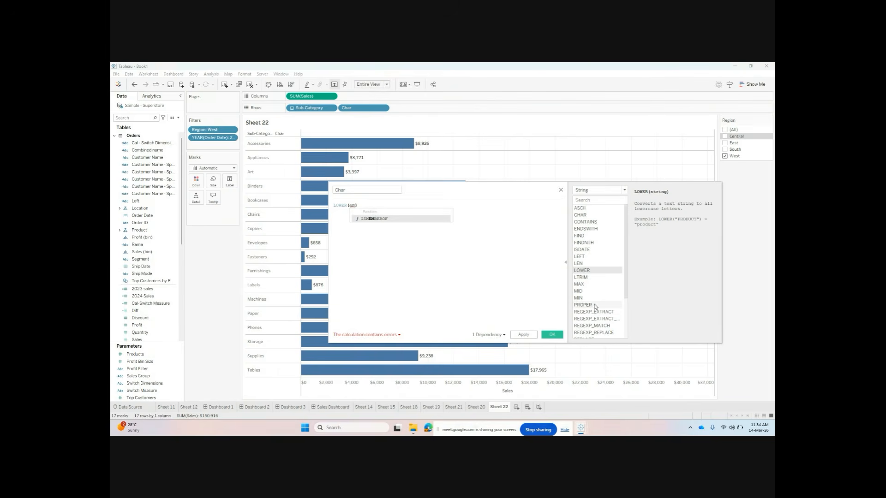
scroll(622, 272, down, 1)
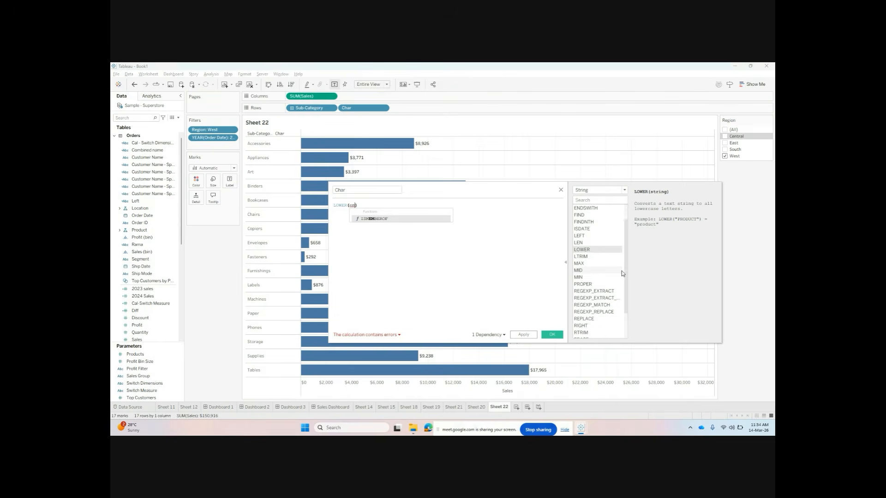
scroll(622, 270, up, 1)
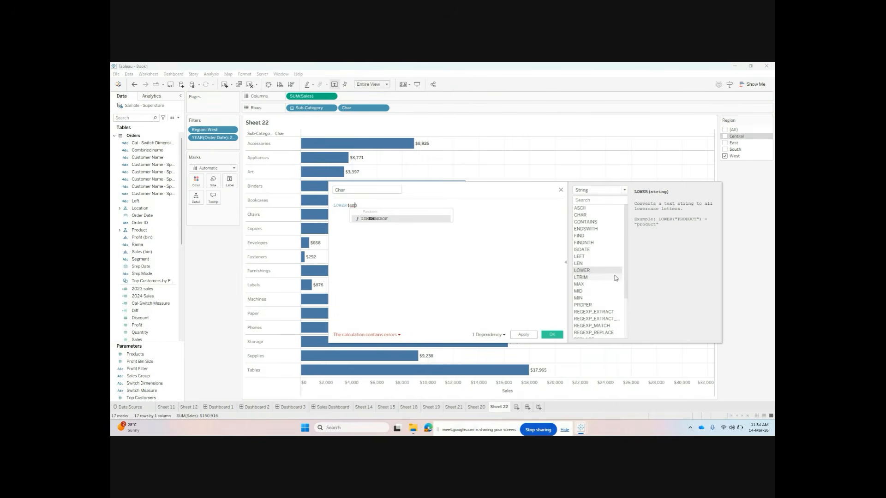
scroll(613, 275, down, 3)
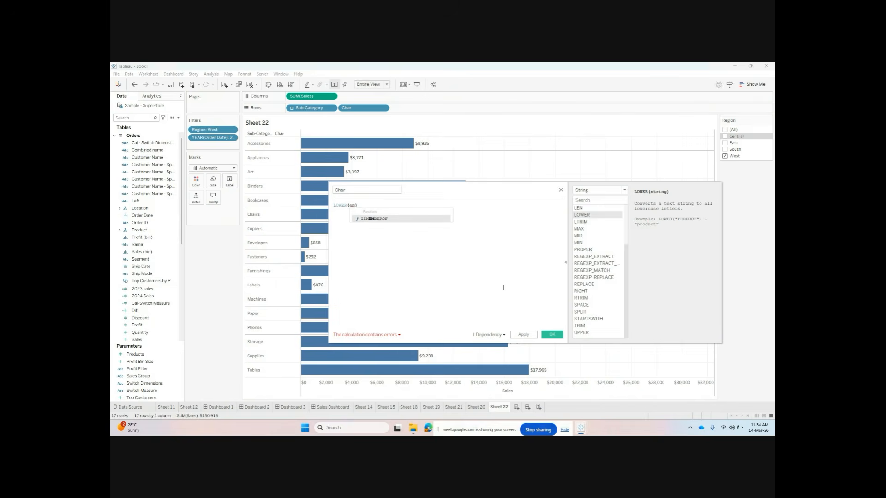
click(591, 333)
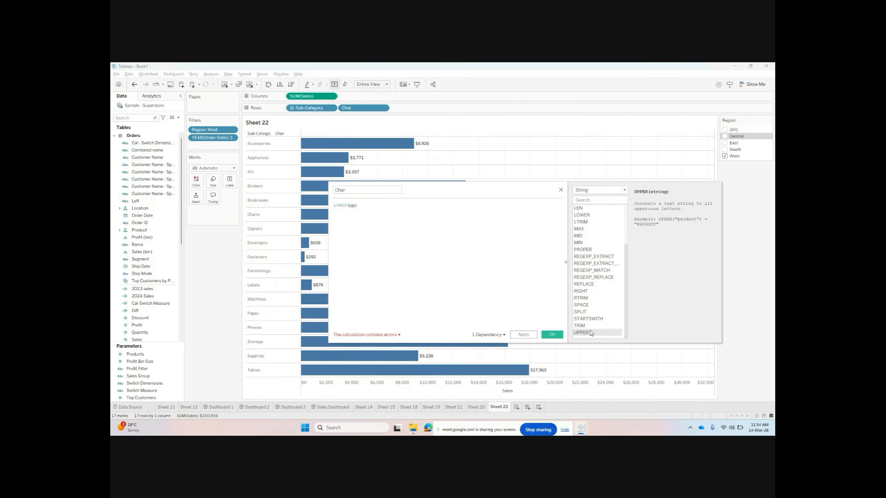
double_click(352, 206)
click(596, 190)
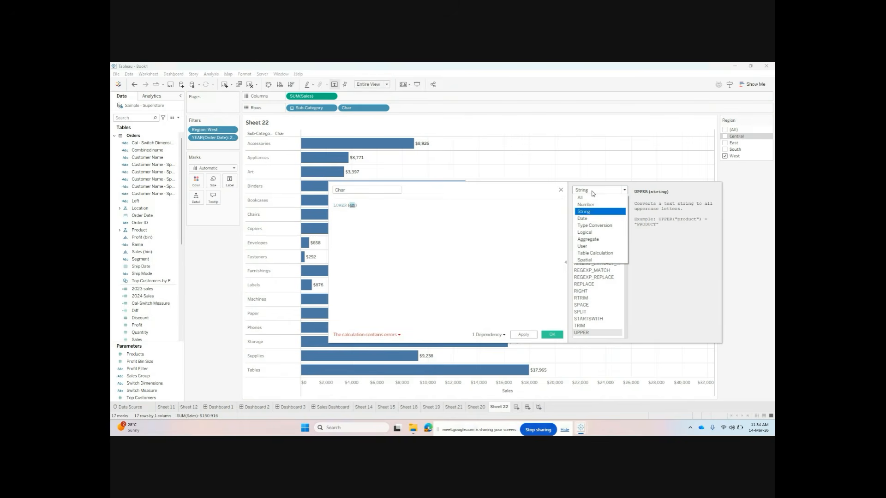
click(596, 219)
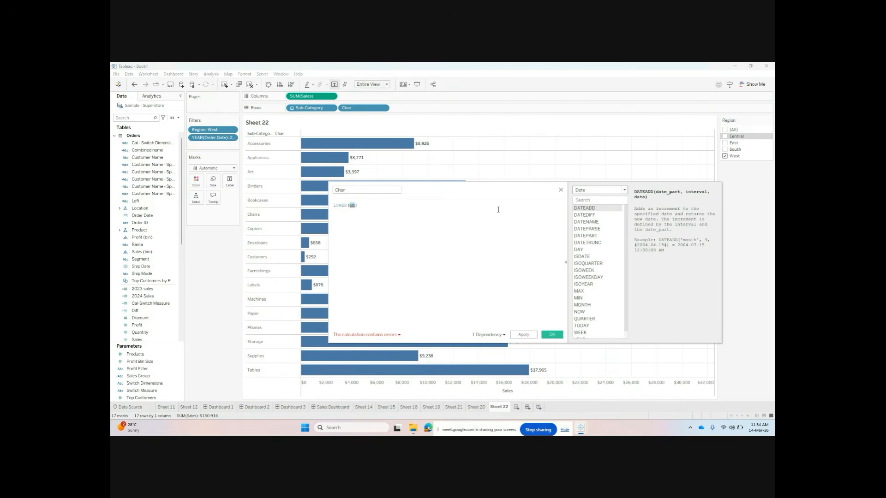
- Delete the unfinished LOWER expression from the Char calculation
drag(375, 211, 304, 215)
key(Right)
key(BackSpace)
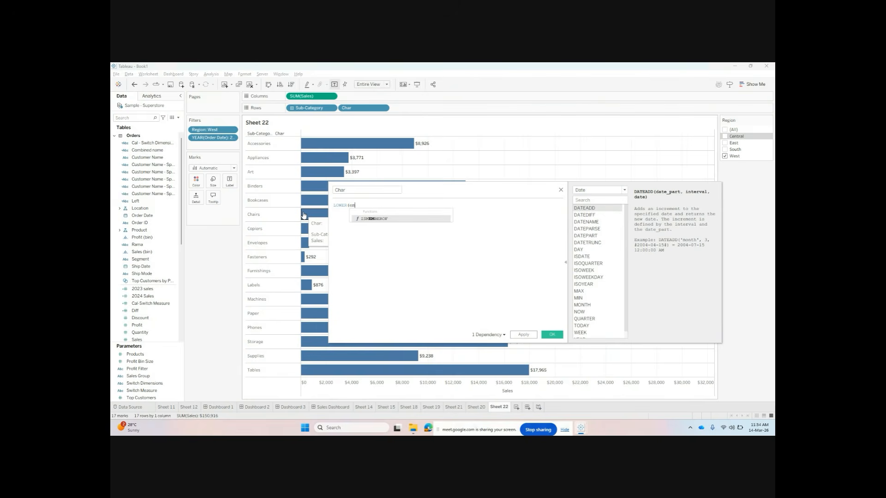
key(BackSpace)
key(BackSpace)
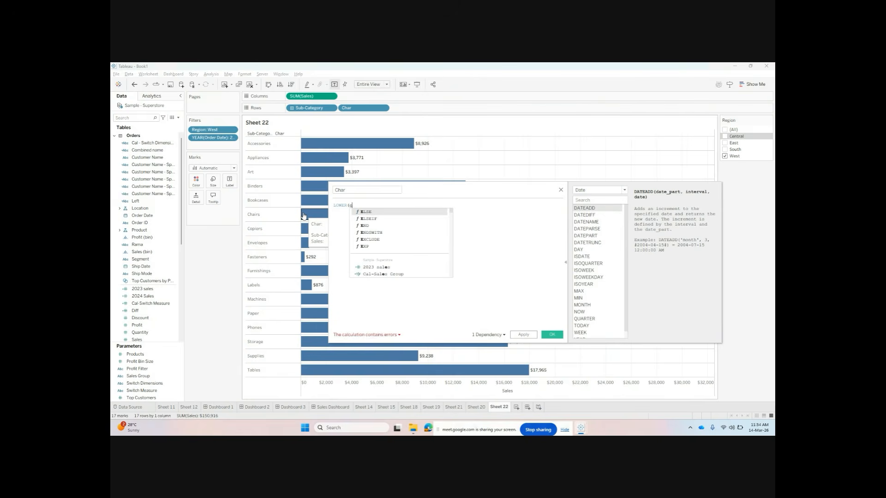
key(BackSpace)
key(BackSpace)
key(BackSpace)
key(BackSpace)
key(BackSpace)
key(BackSpace)
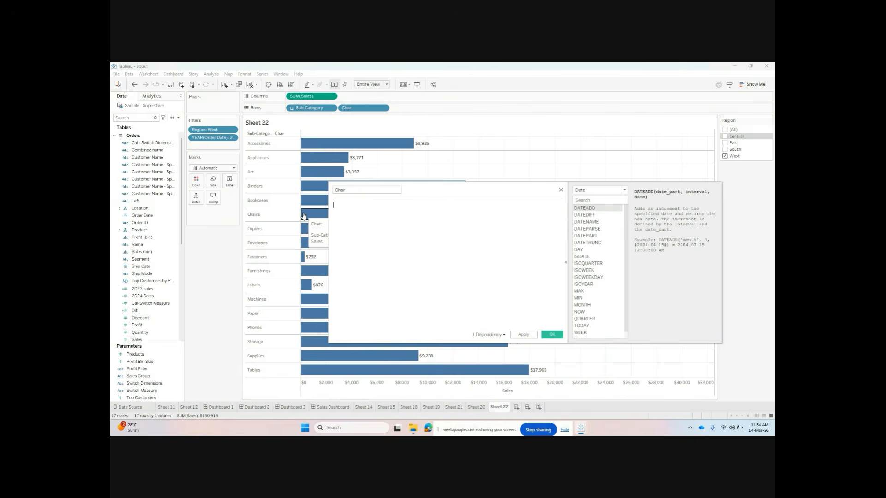
- Check the system calendar, close the Char calculation without applying it, and switch to the Google Meet window
click(751, 432)
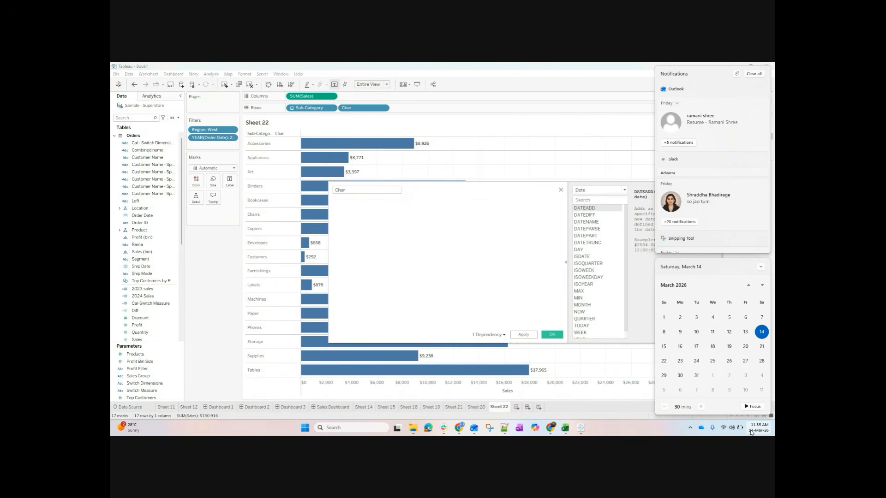
click(619, 132)
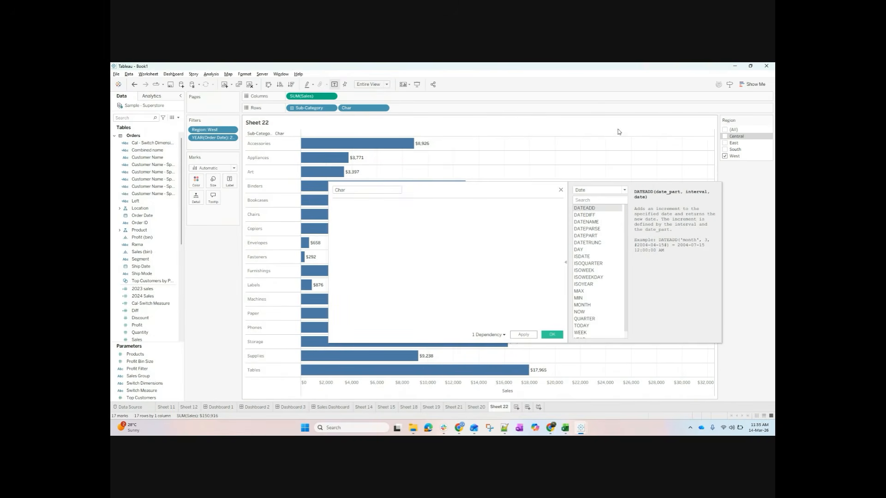
click(560, 189)
mouse_move(555, 430)
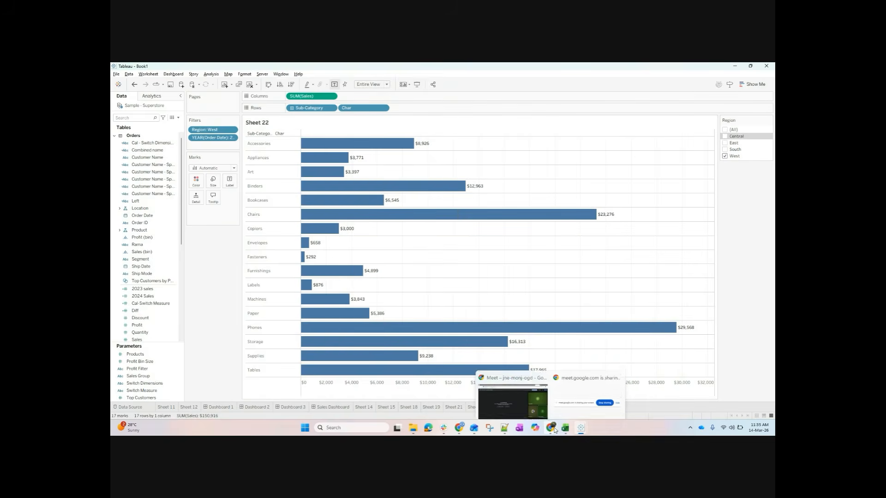
click(513, 392)
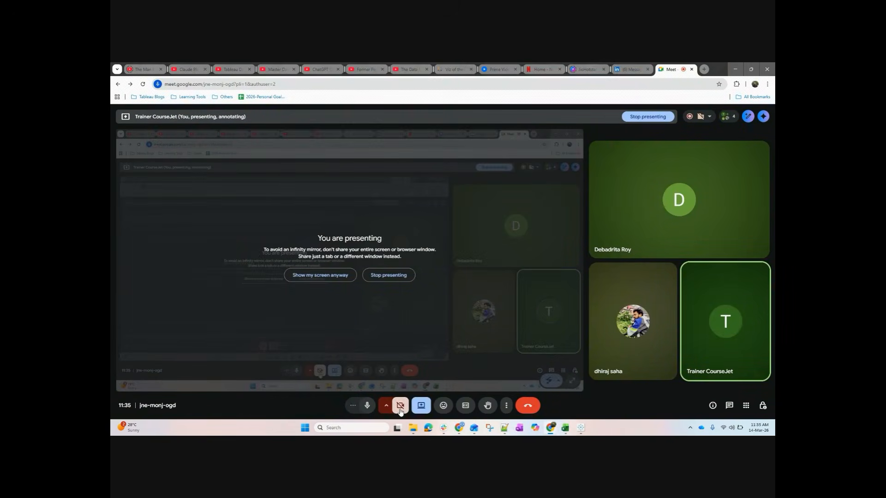
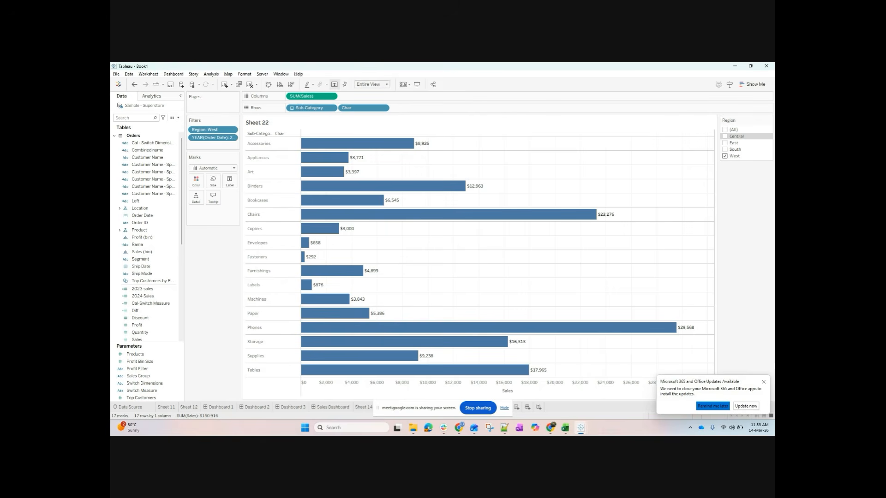
- Dismiss the Microsoft 365 update notice and start a new calculated field on Sheet 22
click(764, 383)
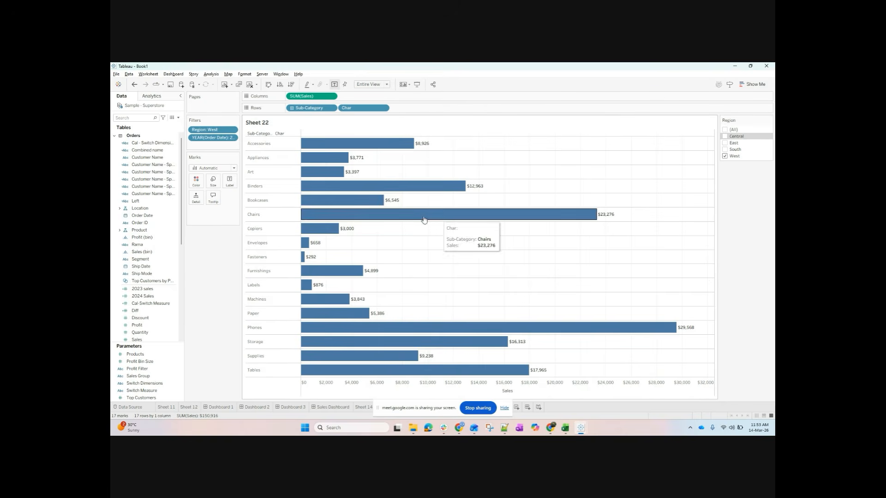
click(179, 118)
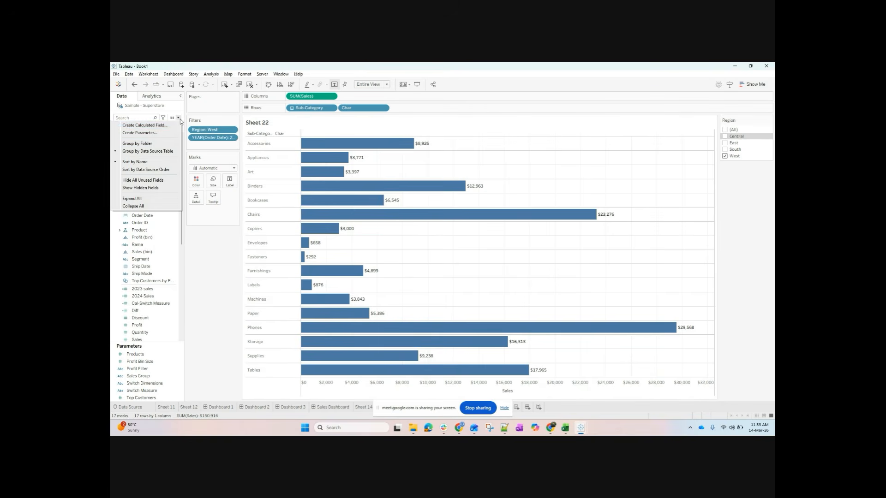
click(175, 126)
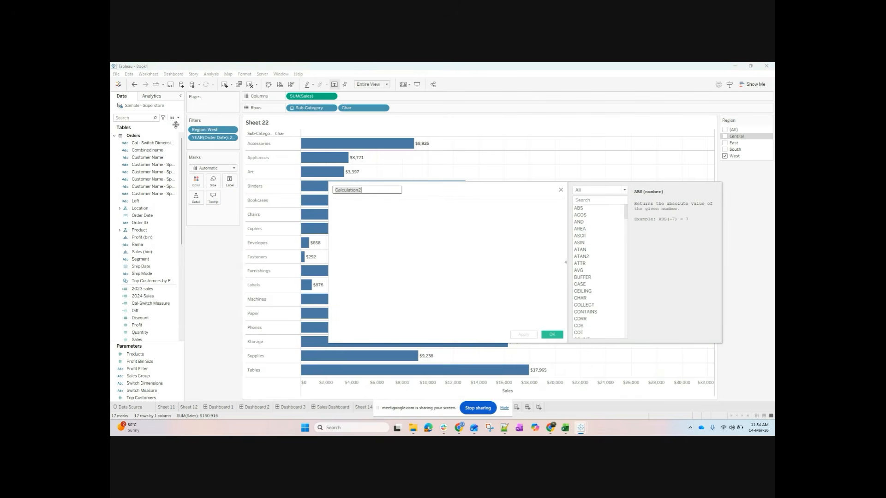
- List the Type Conversion functions and the Date functions, and read the description of YEAR
click(599, 190)
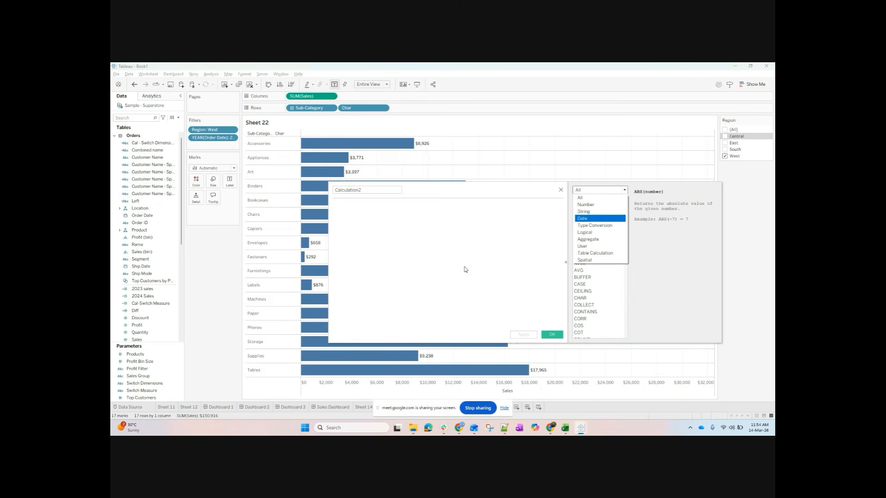
click(585, 225)
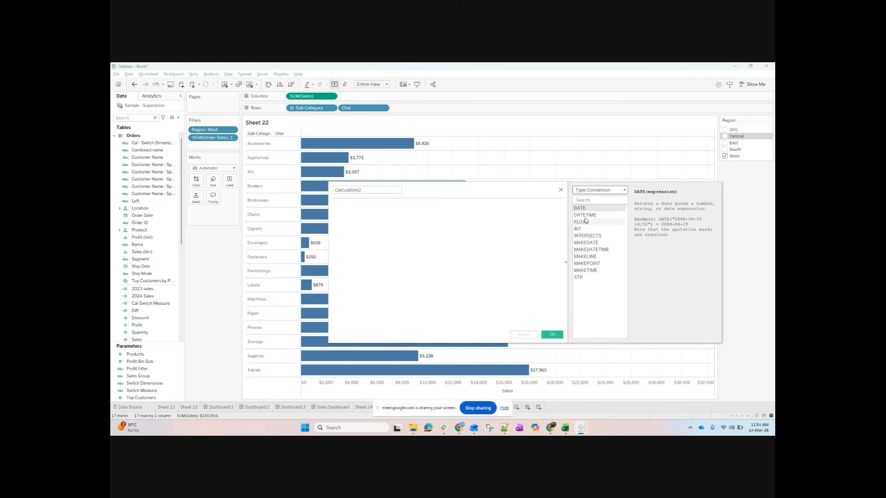
click(593, 191)
click(585, 214)
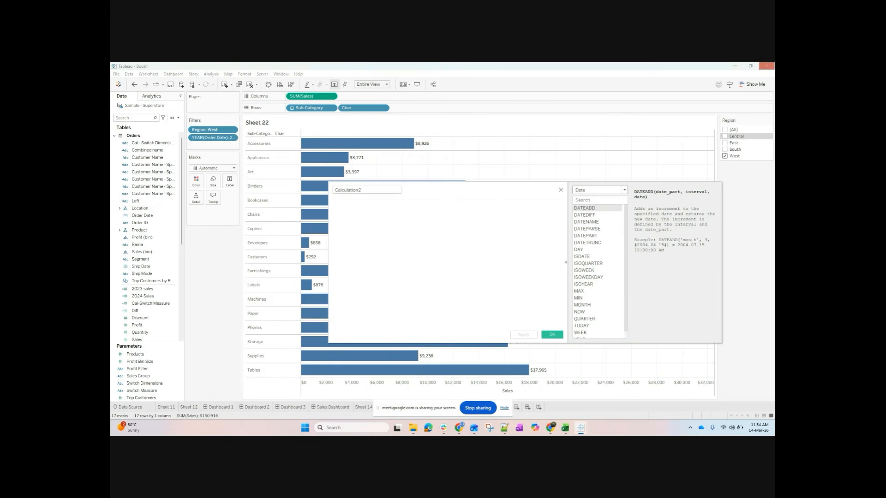
scroll(606, 326, down, 1)
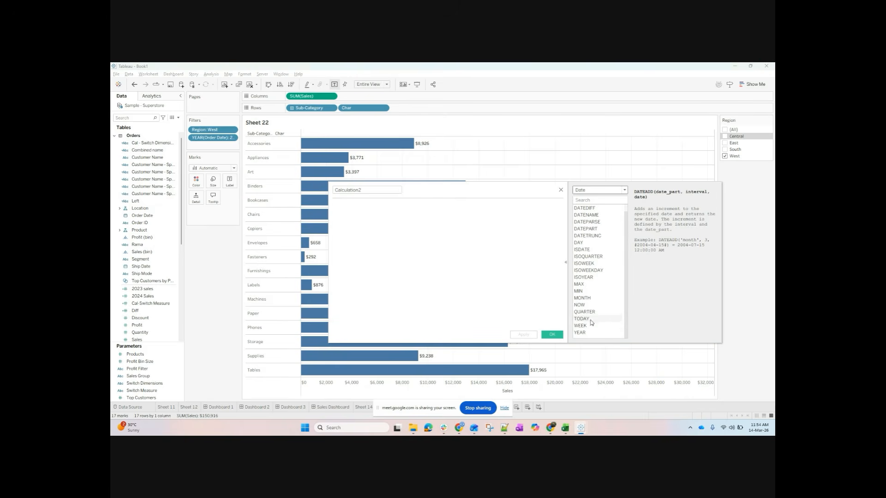
click(595, 333)
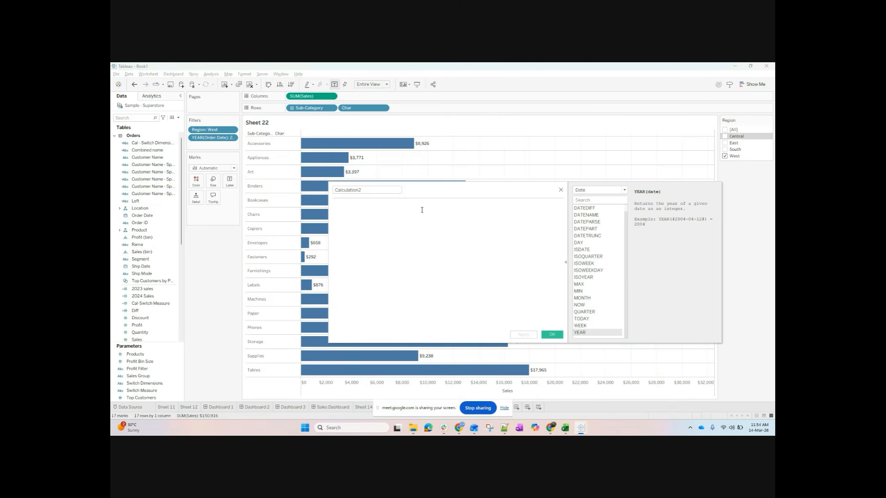
- Add a new worksheet and place Ship Date on Rows as a discrete field, keeping the calculation editor open
drag(428, 190, 458, 167)
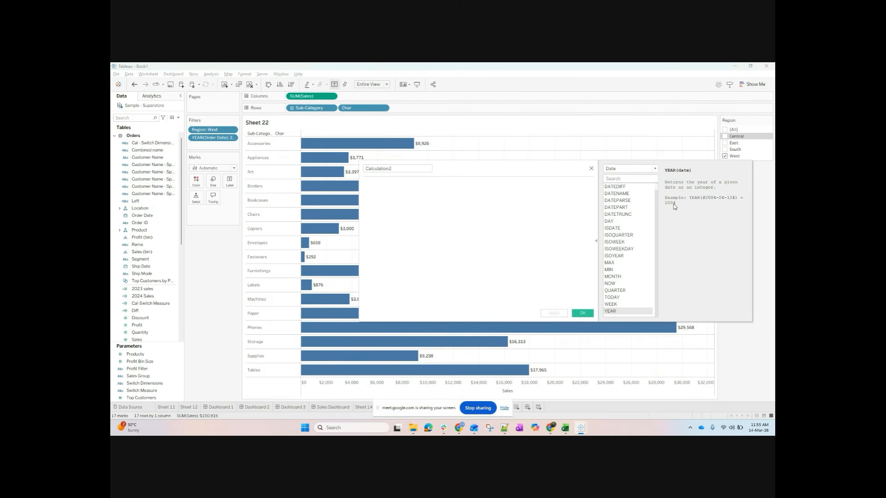
click(517, 407)
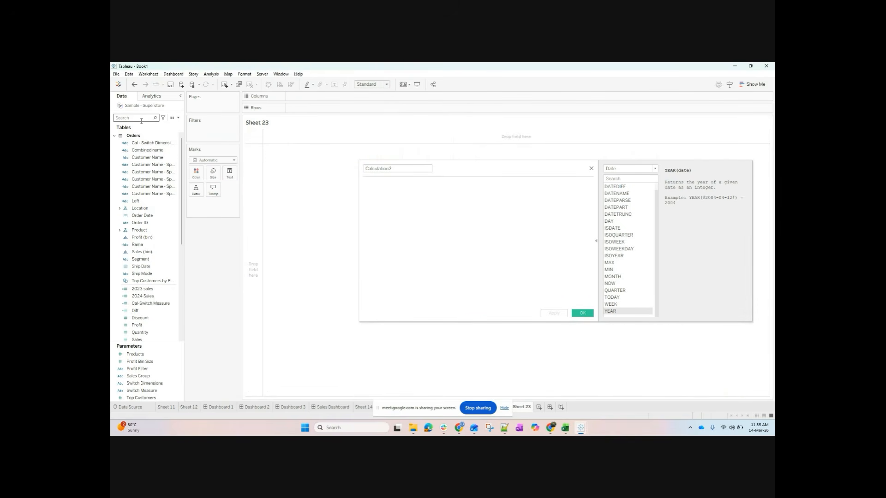
text(shi)
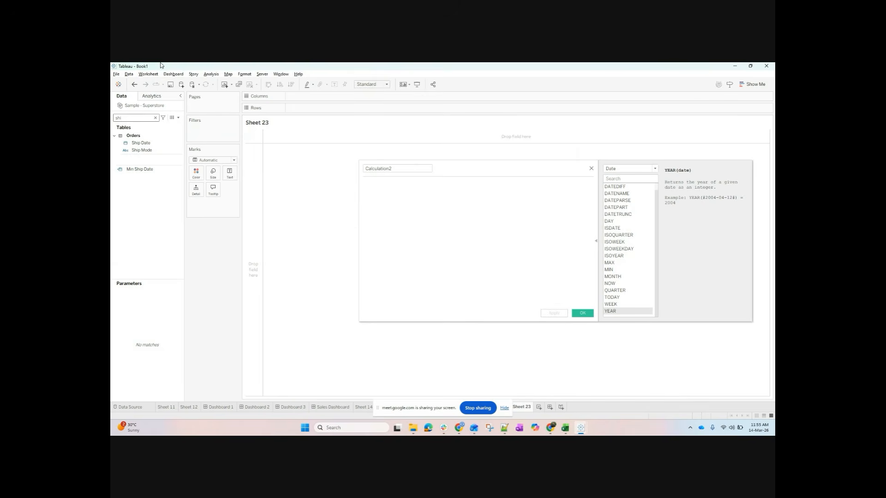
drag(140, 143, 299, 113)
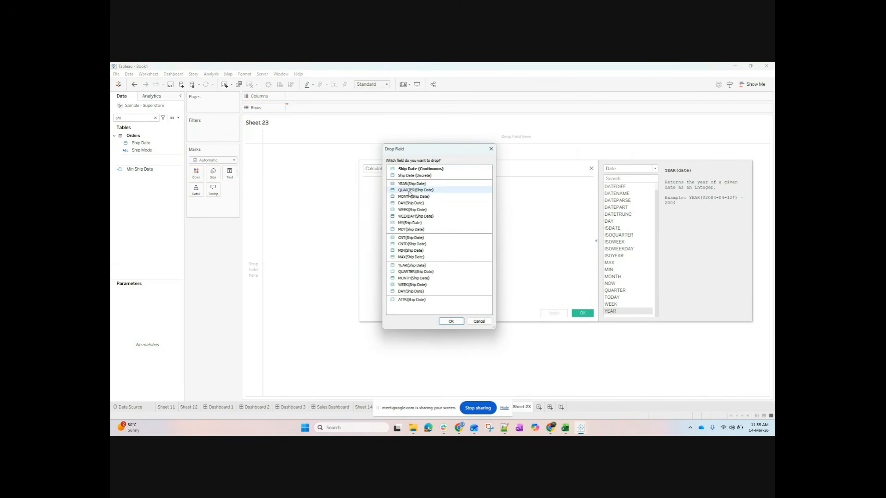
click(416, 176)
click(451, 321)
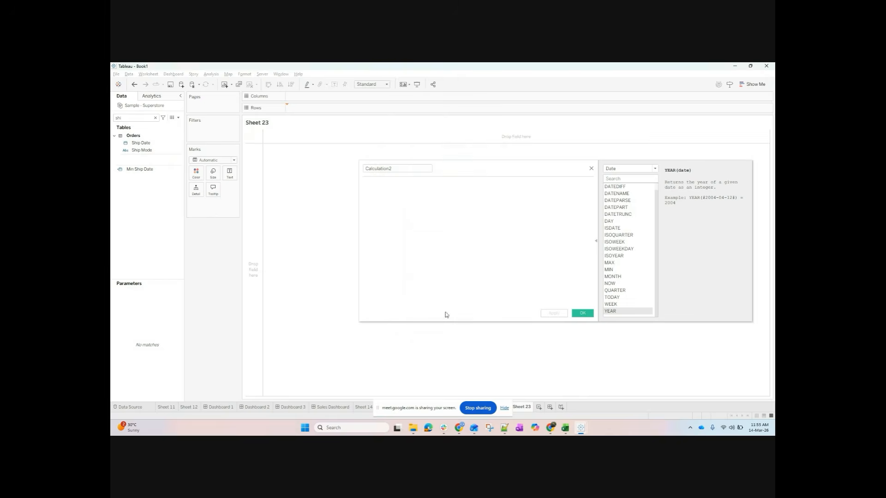
- Enter the formula YEAR([Ship Date]), name the calculated field "Year - Ship Date", and save it
click(407, 225)
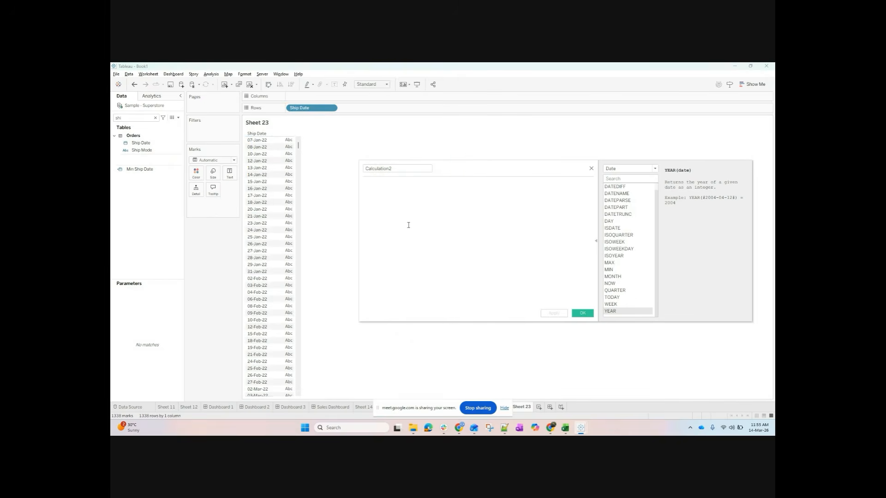
text(ye)
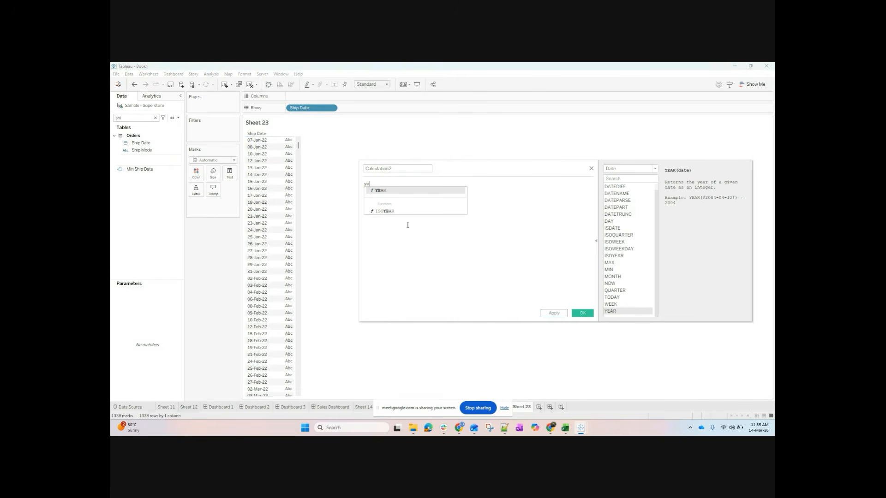
click(409, 190)
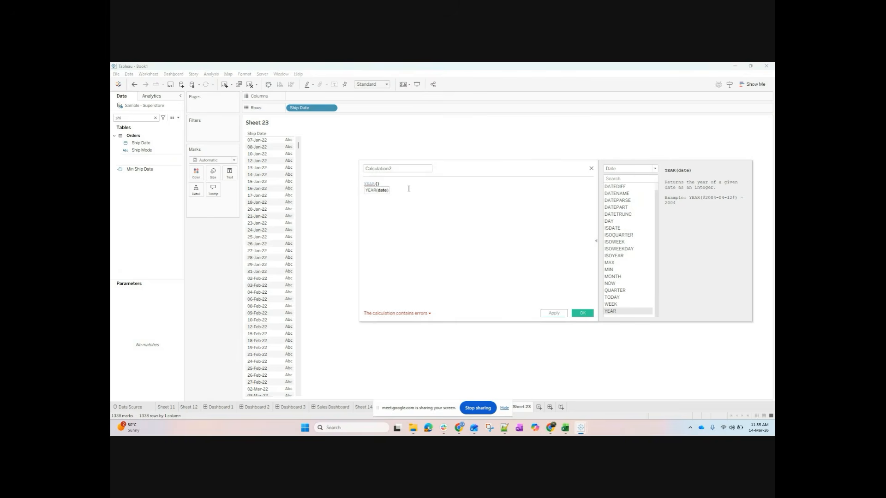
text(sh)
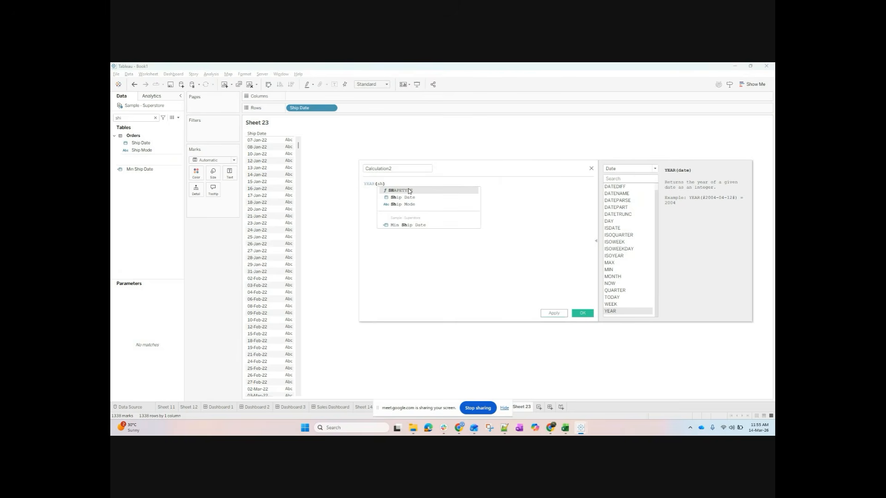
click(410, 198)
double_click(390, 168)
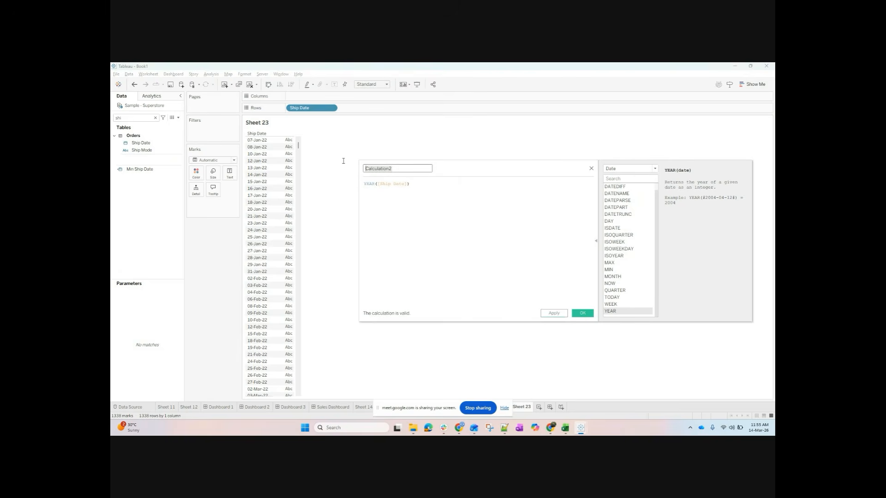
text(Year)
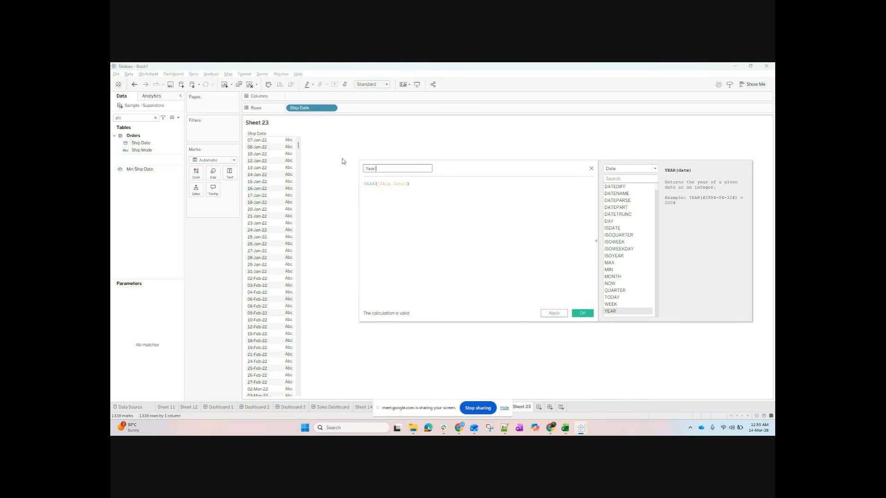
text( - Ship Date)
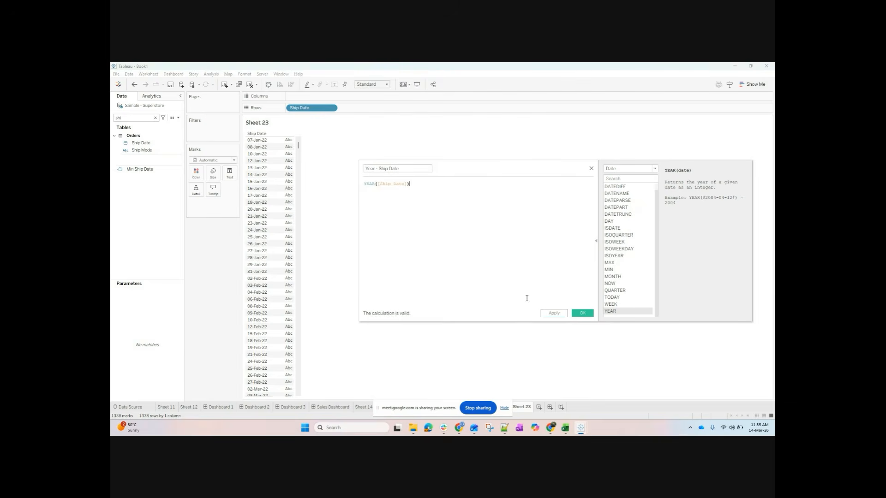
click(581, 315)
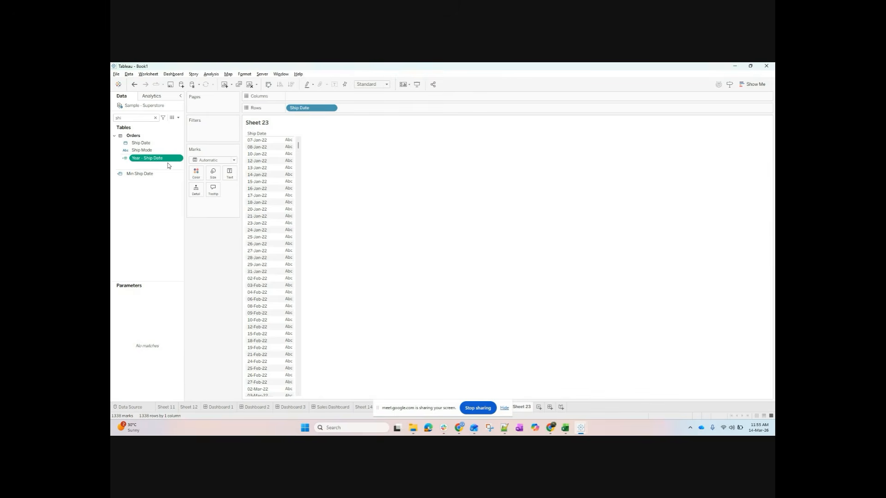
- Add Year - Ship Date to Rows after Ship Date, make it discrete, and compare the years against the ship dates
drag(163, 162, 421, 111)
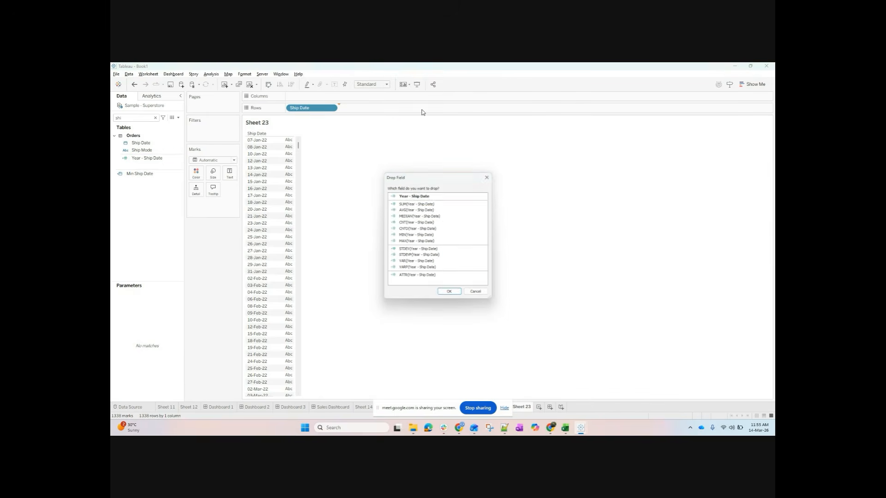
click(451, 295)
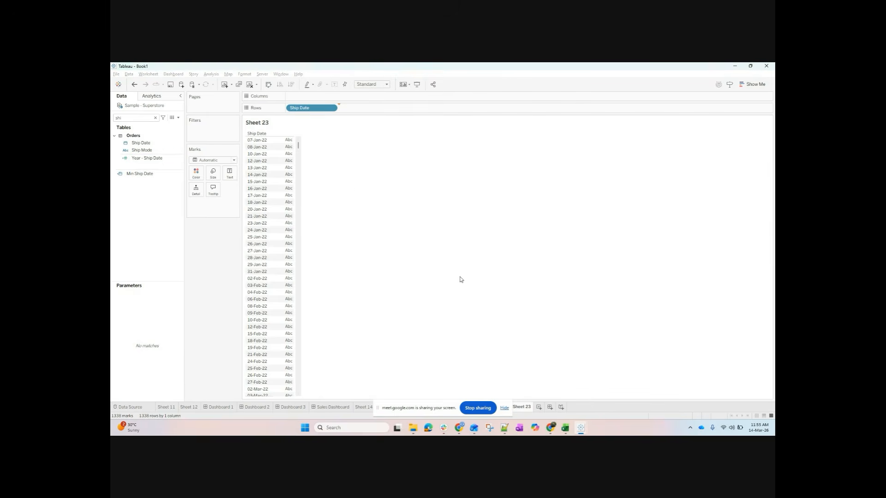
right_click(364, 107)
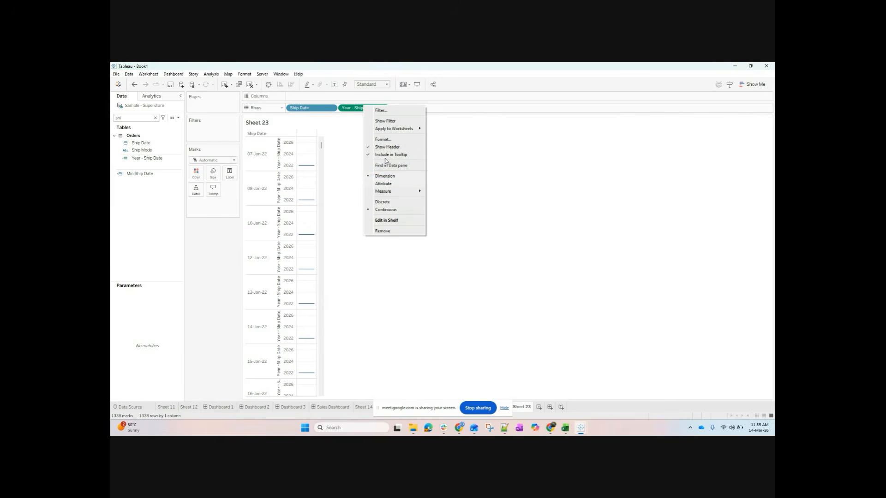
click(387, 202)
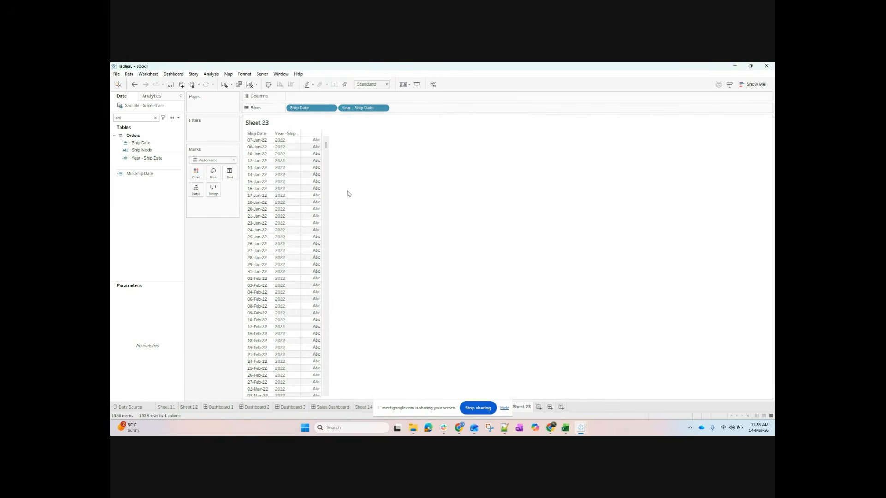
scroll(288, 170, down, 10)
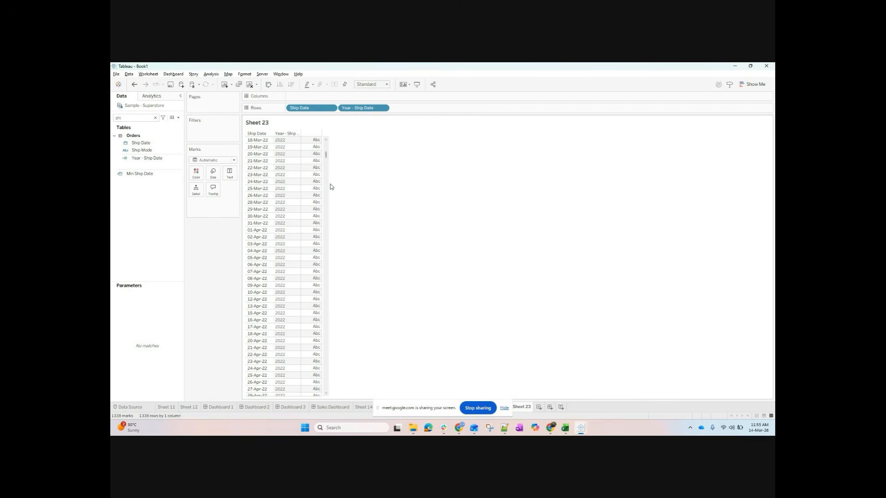
drag(325, 152, 333, 360)
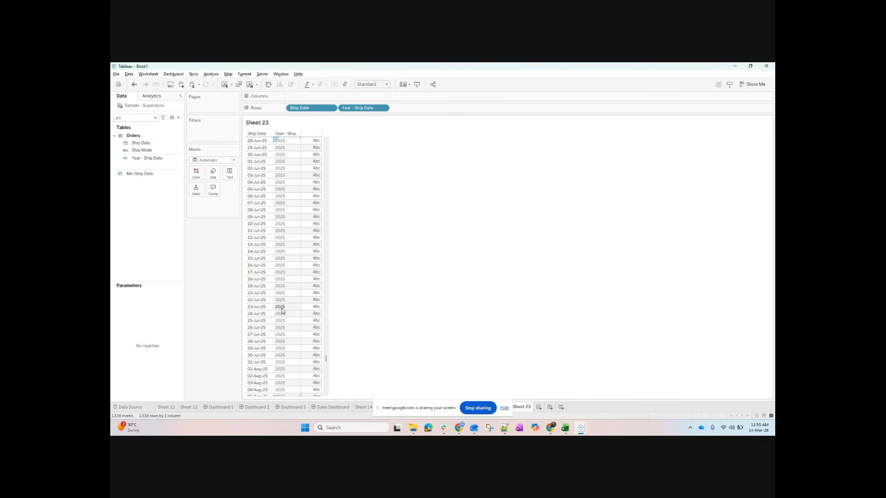
- Open the Year - Ship Date calculation for editing and select the YEAR function name in its formula
click(152, 158)
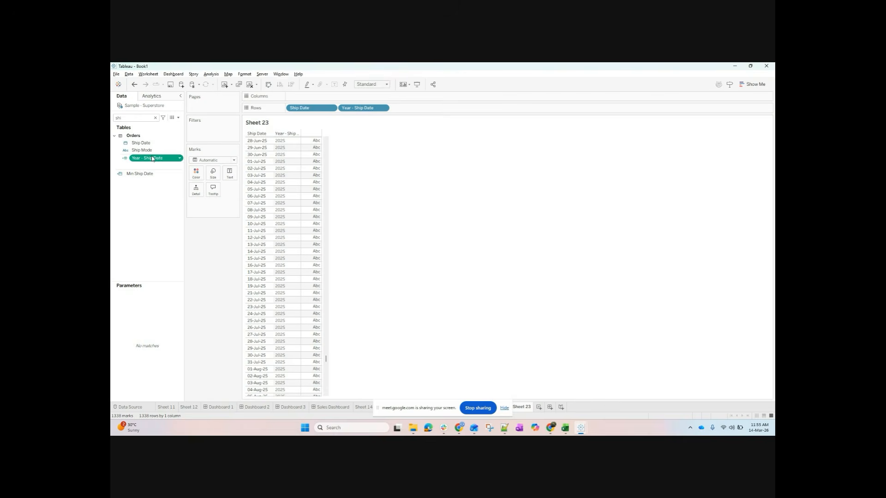
right_click(153, 158)
click(171, 197)
double_click(368, 183)
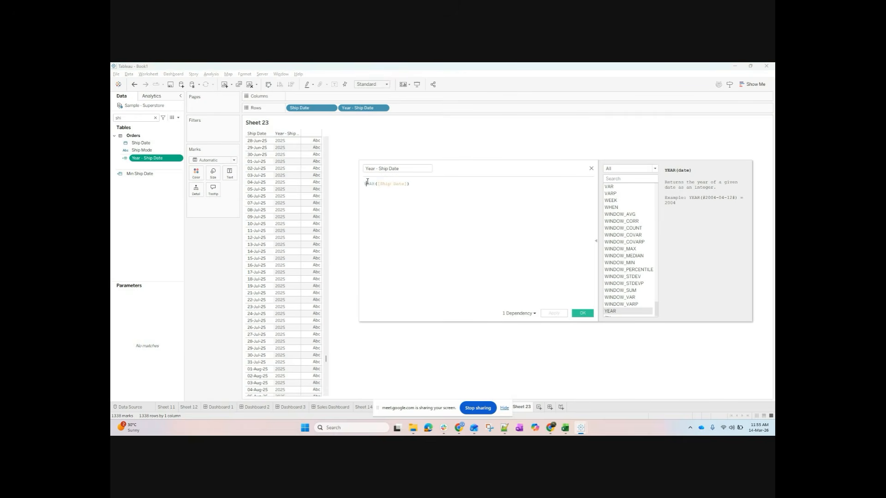
text(M)
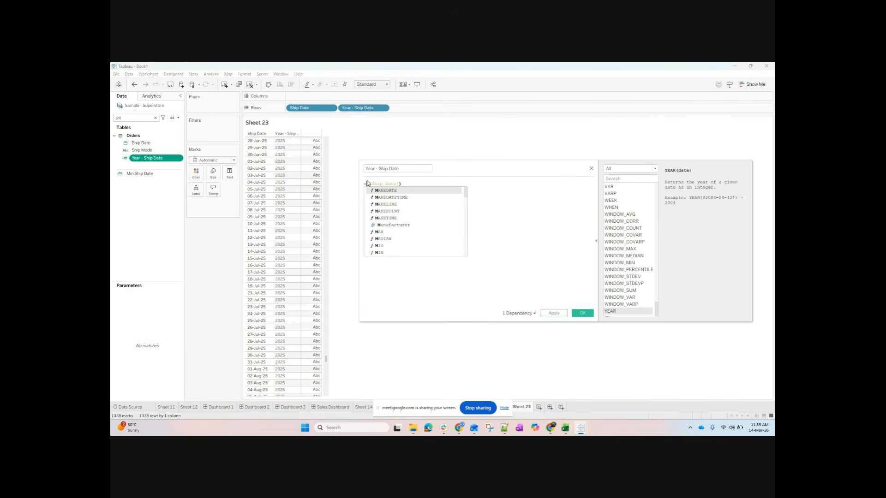
text(oth)
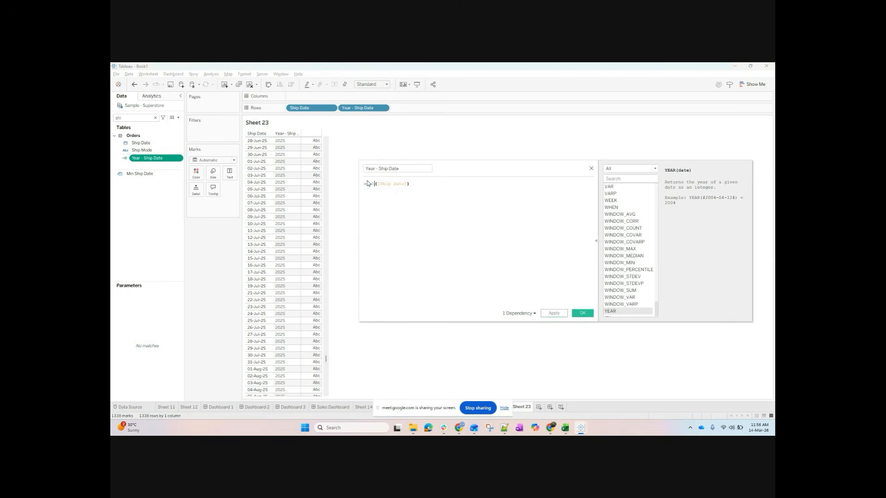
key(BackSpace)
key(BackSpace)
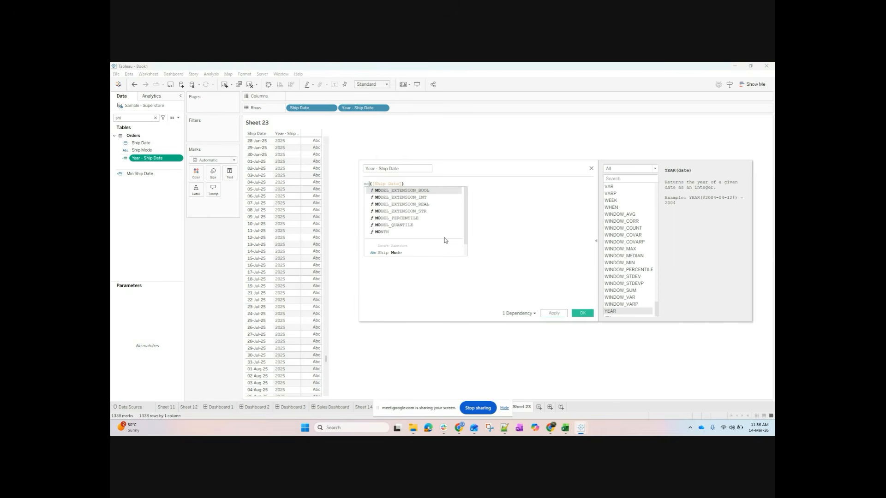
text(nt)
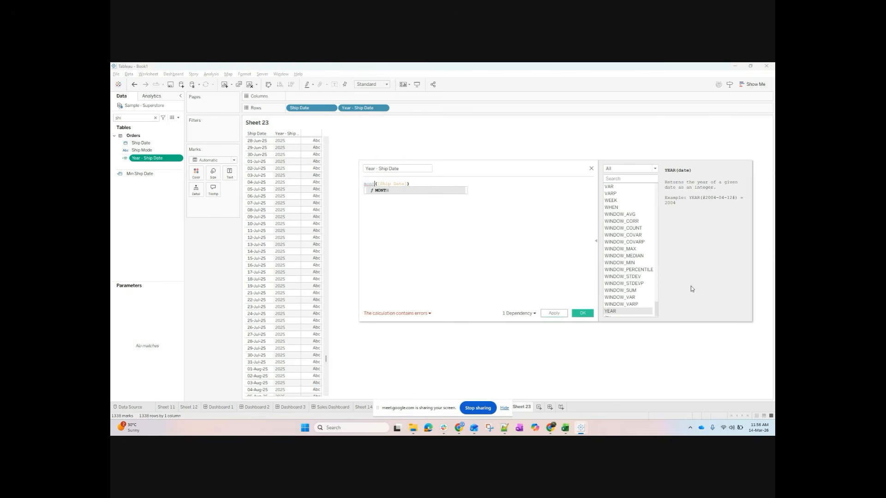
- Limit the calculation editor's function list to Date functions and look through them
scroll(615, 295, down, 1)
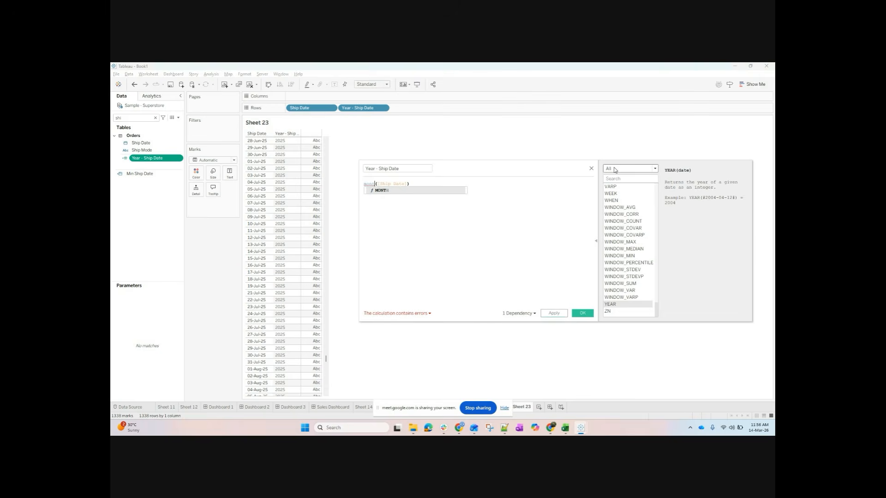
click(646, 169)
click(619, 199)
scroll(618, 200, down, 1)
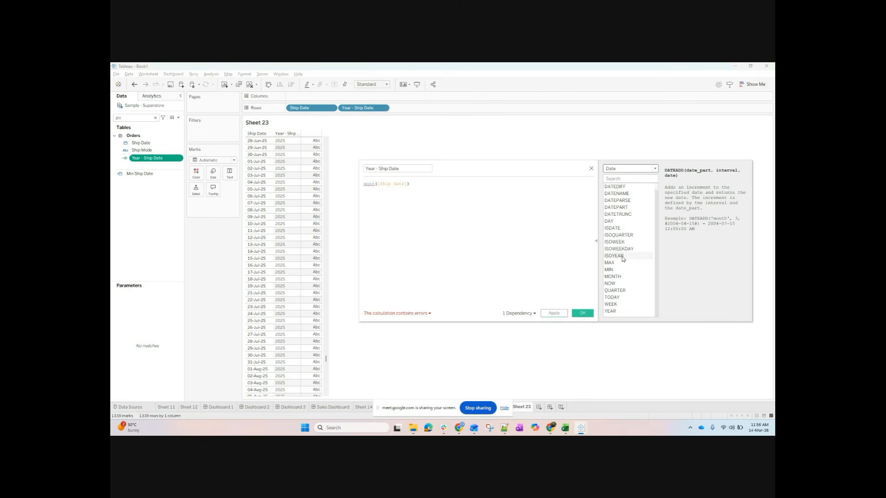
- Change the Year - Ship Date calculation to MONTH([Ship Date]) and save it
double_click(372, 184)
text(mo)
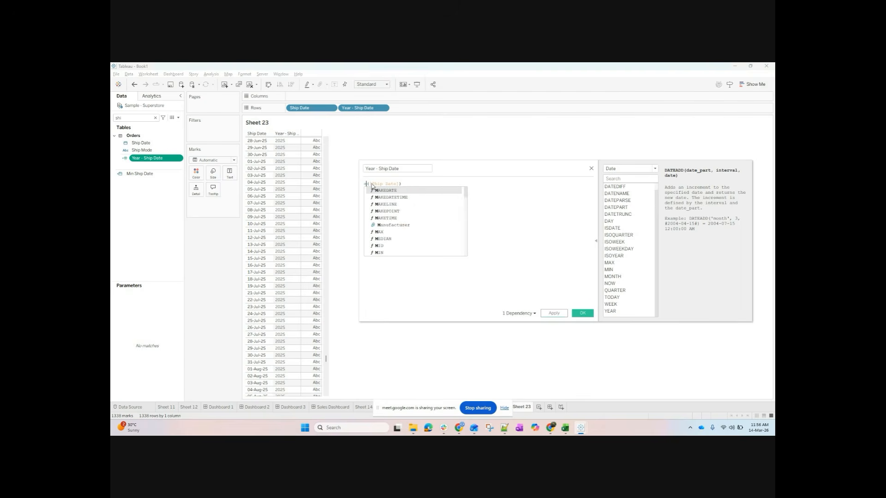
text(n)
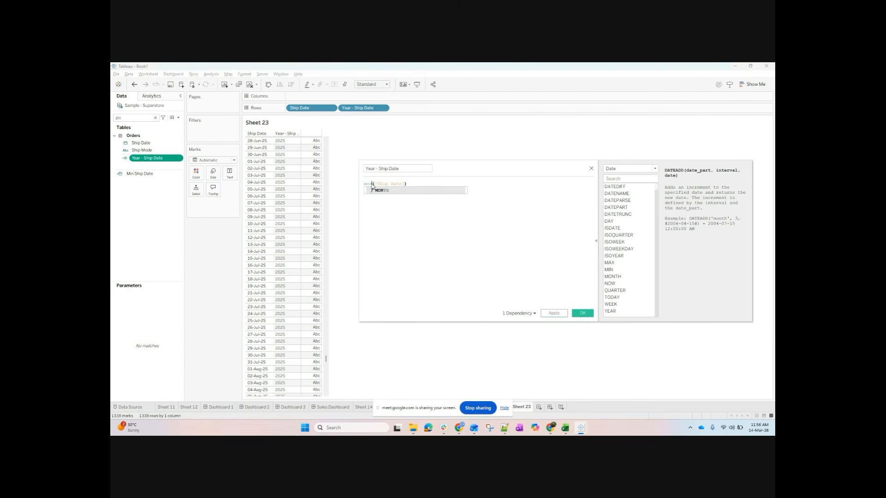
click(372, 191)
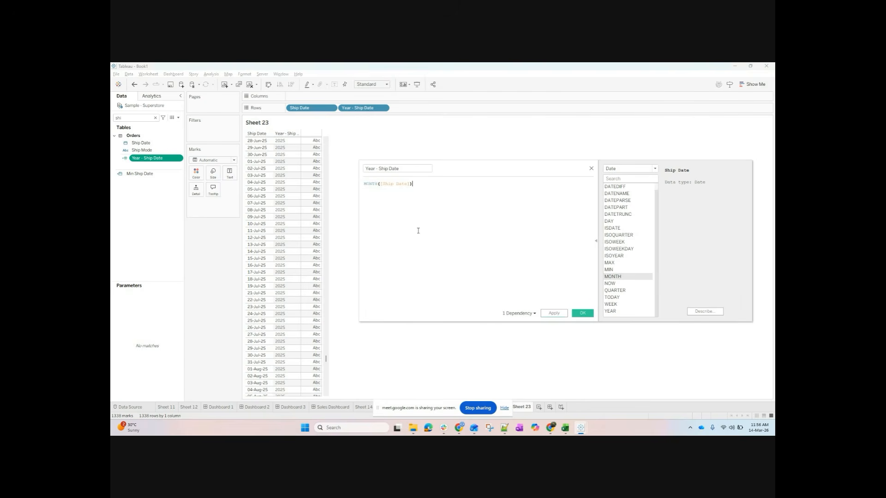
click(553, 314)
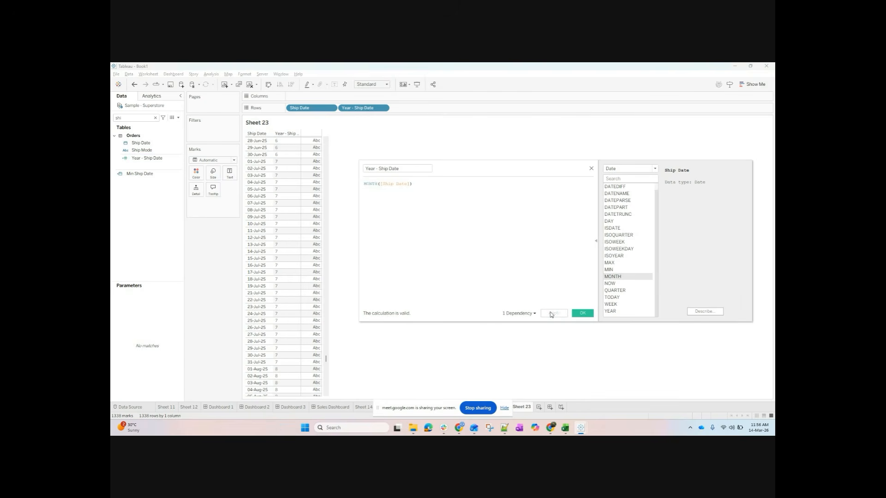
click(582, 315)
- Examine the calculated month numbers against the ship dates across the table's earlier rows
scroll(305, 167, up, 3)
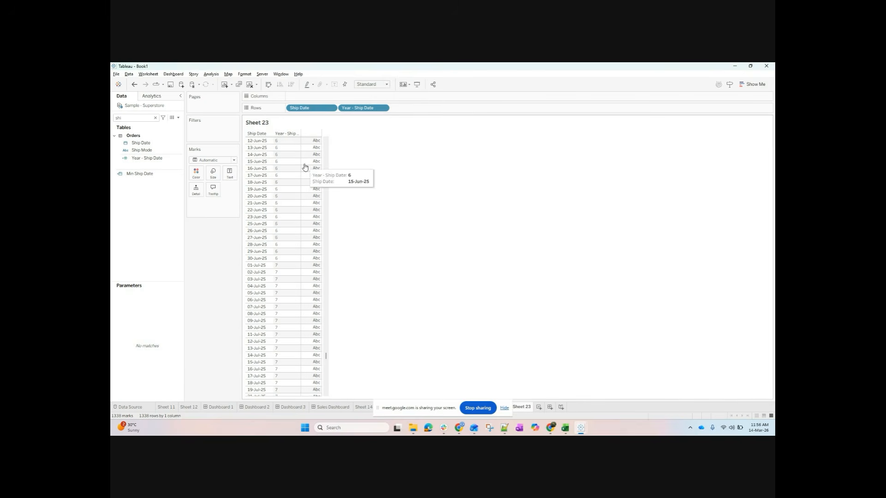
scroll(300, 162, up, 12)
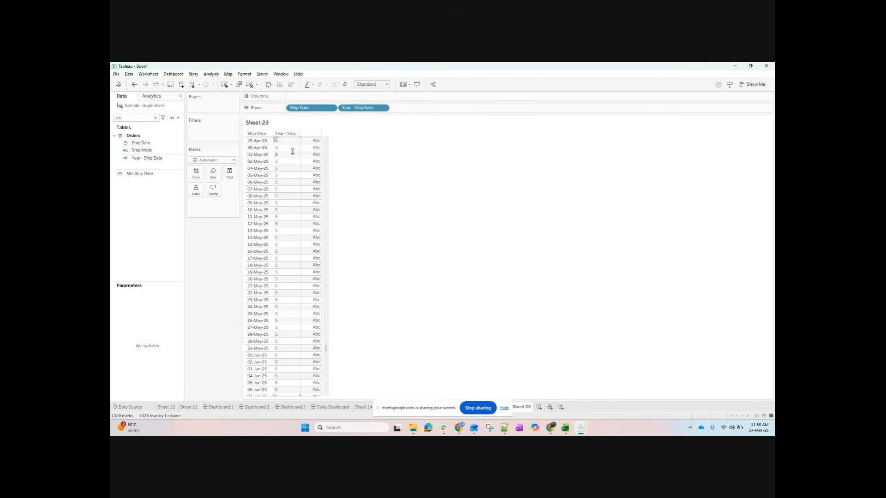
scroll(293, 151, up, 12)
scroll(296, 152, up, 12)
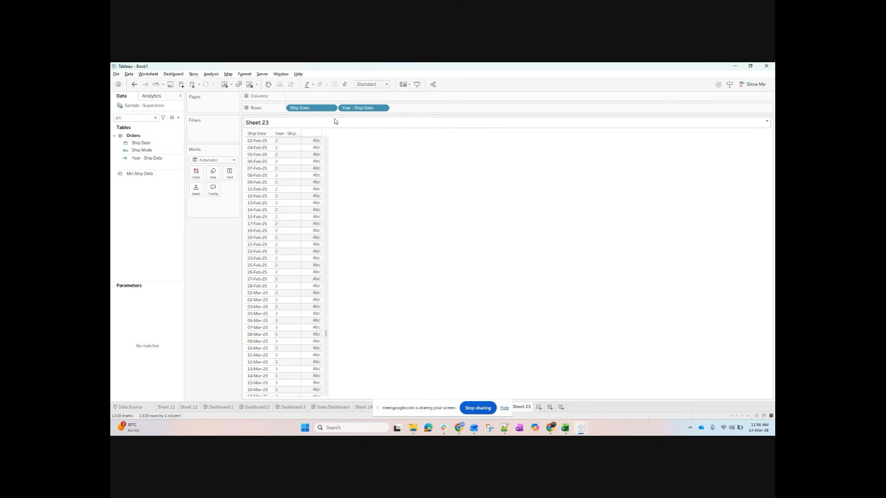
scroll(286, 192, up, 8)
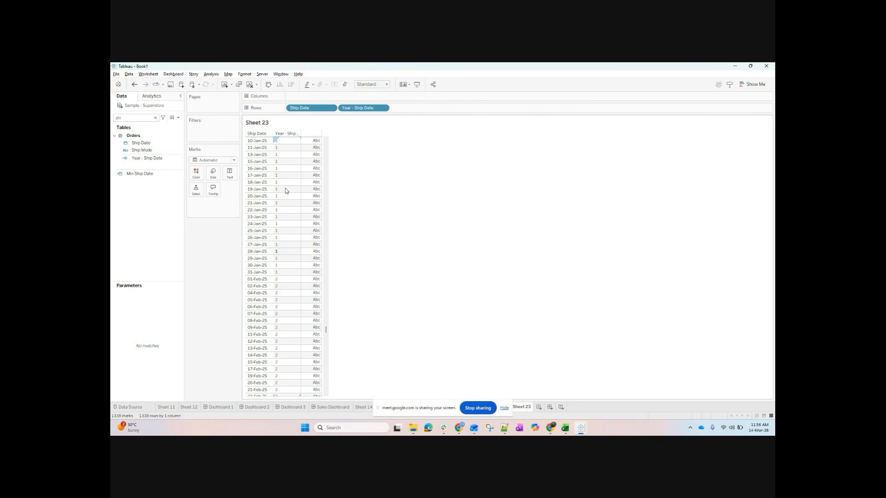
scroll(287, 191, up, 12)
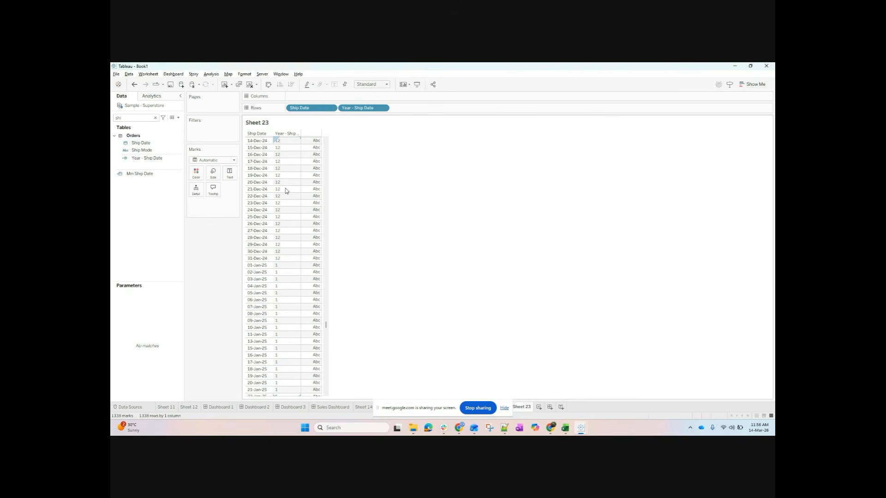
scroll(287, 191, up, 18)
scroll(287, 191, up, 7)
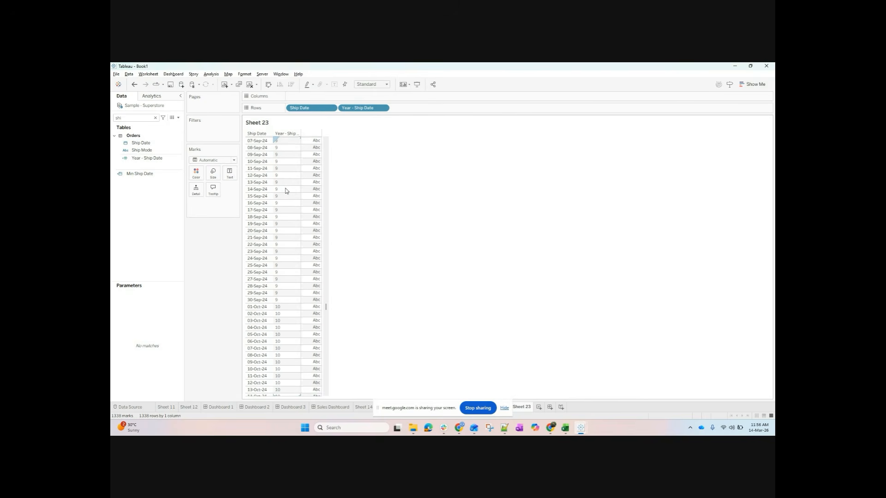
- Rename the Year - Ship Date calculated field to Month - Ship Date and apply the change
click(141, 159)
right_click(141, 159)
click(172, 205)
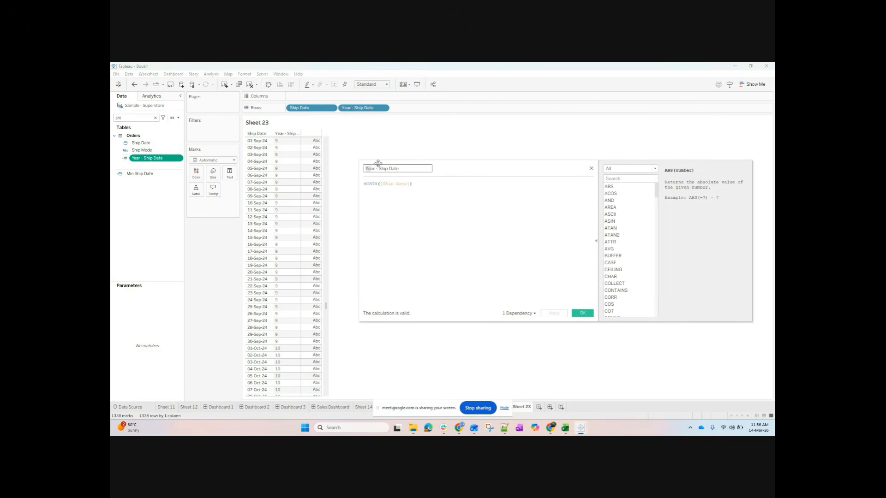
double_click(371, 169)
text(Month)
click(557, 313)
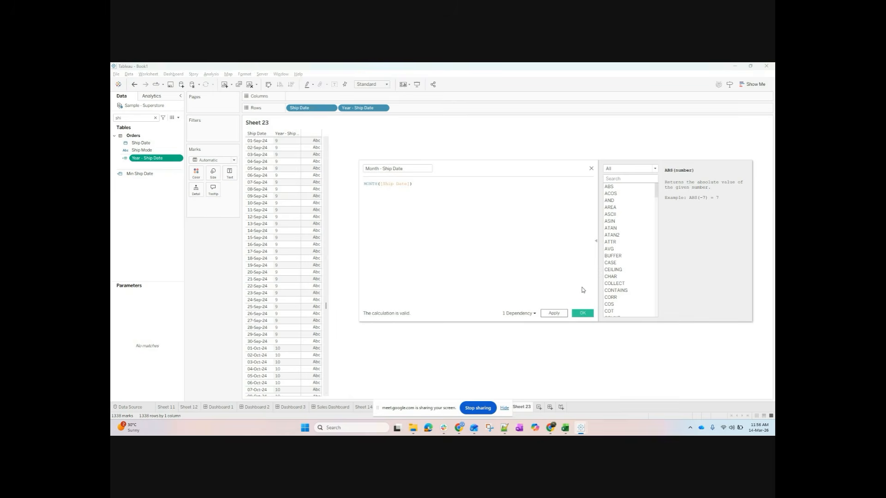
- Limit the function list to Date functions and replace the MONTH formula with TODAY()
click(627, 168)
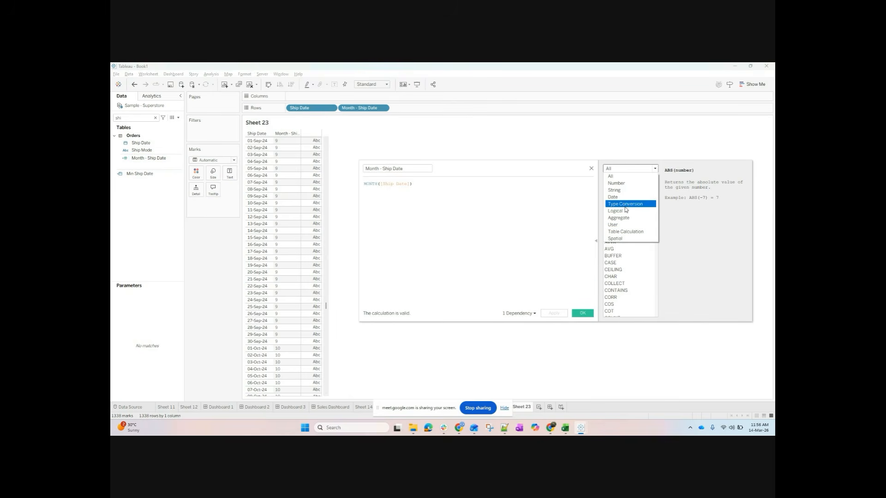
click(612, 197)
scroll(609, 277, down, 1)
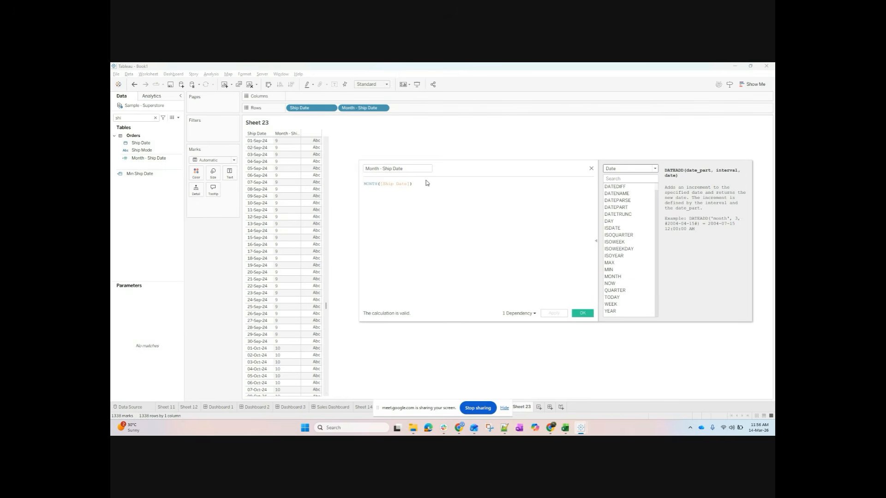
drag(426, 183, 363, 184)
text(tt)
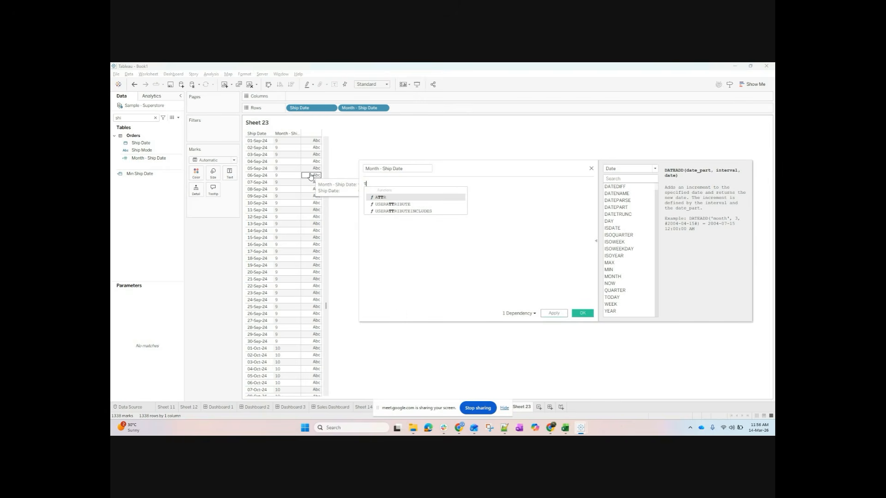
key(BackSpace)
text(od)
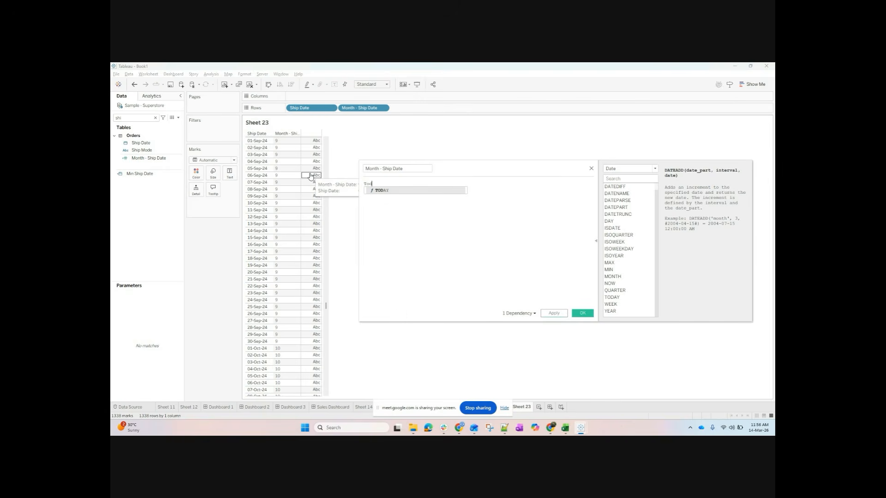
key(Return)
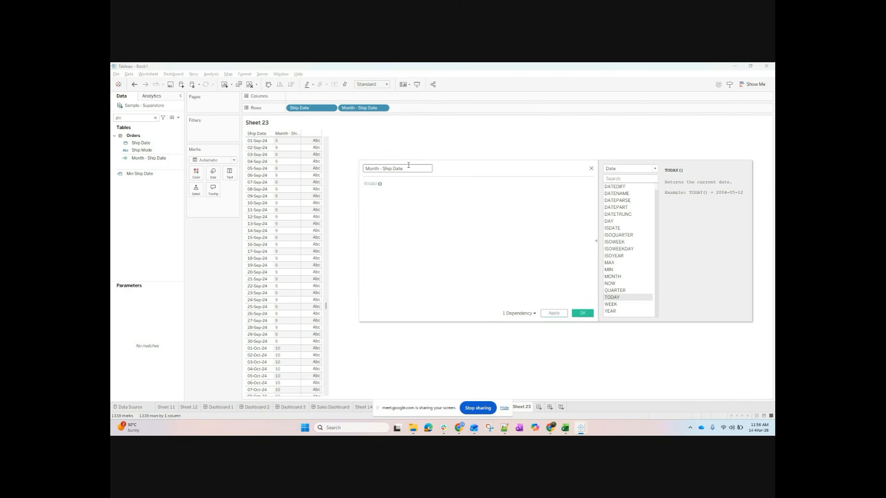
- Rename the calculated field to Today and save the calculation
triple_click(410, 168)
text(Today)
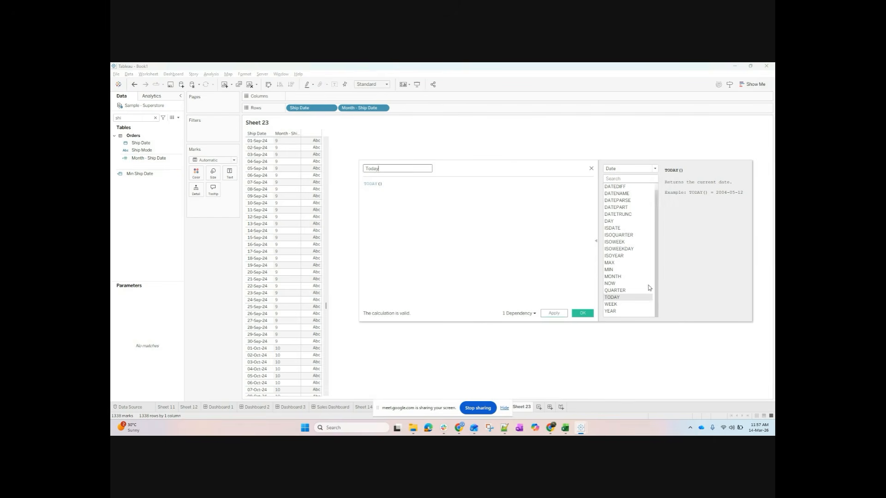
click(556, 315)
click(580, 313)
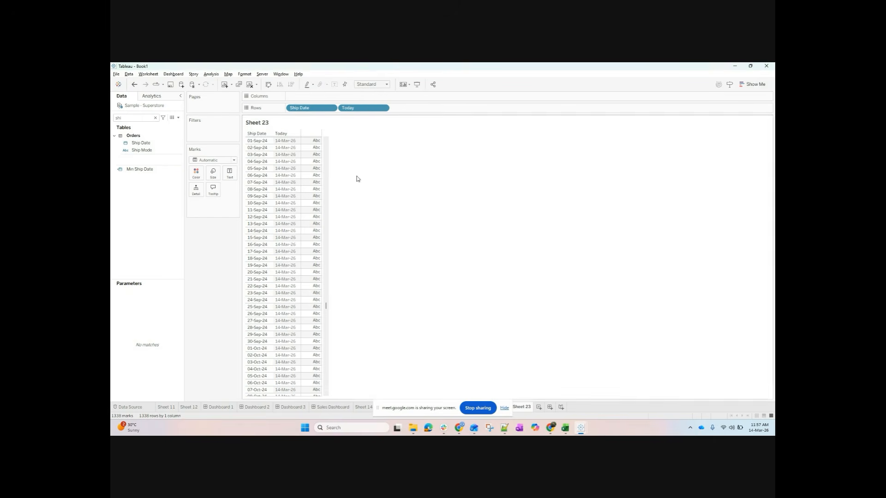
- Clear Sheet 23, find the Today field and place it on the sheet as text
click(249, 84)
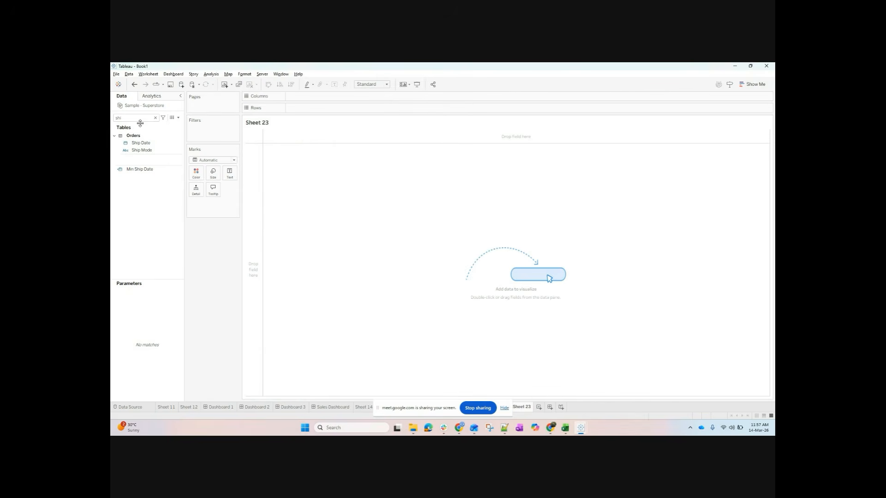
click(138, 118)
text(to)
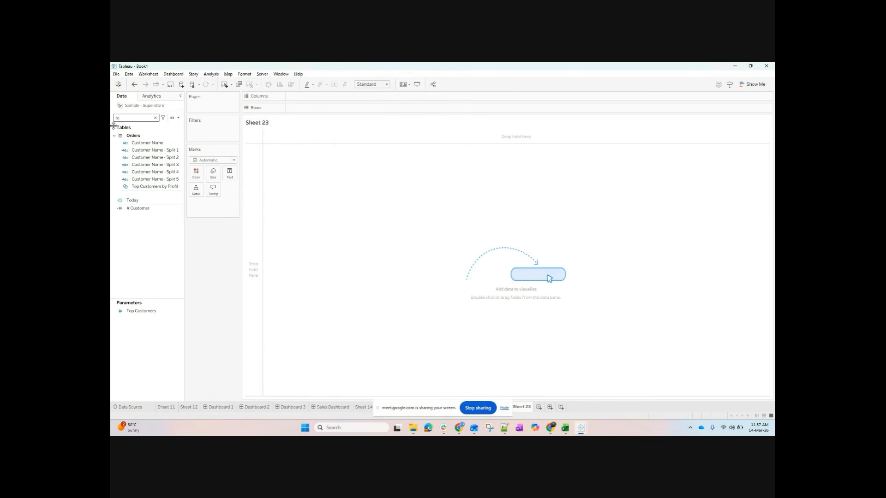
drag(132, 200, 233, 172)
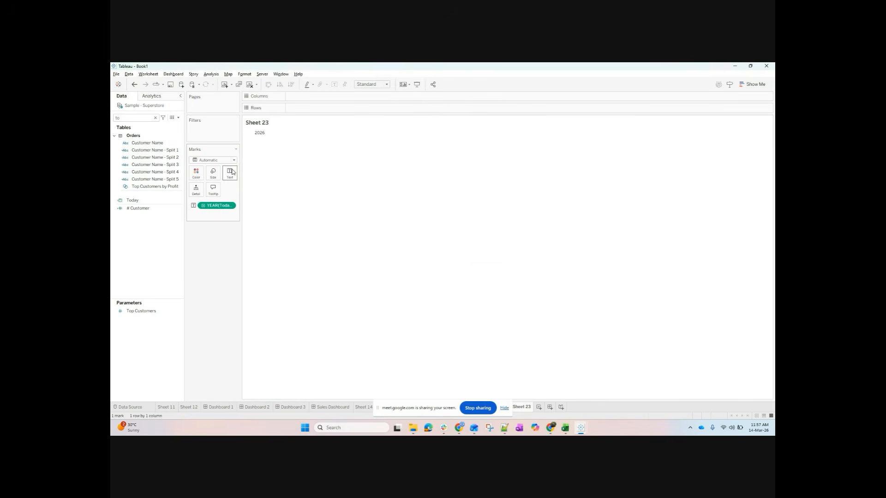
click(382, 83)
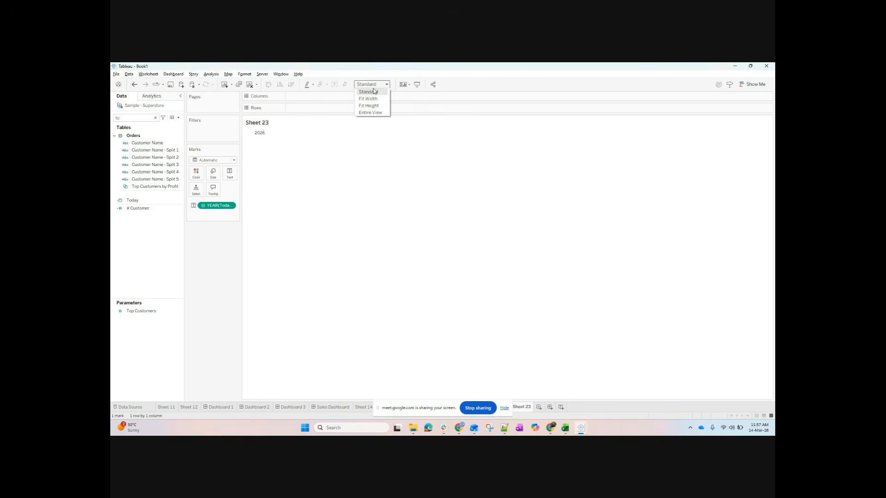
click(371, 113)
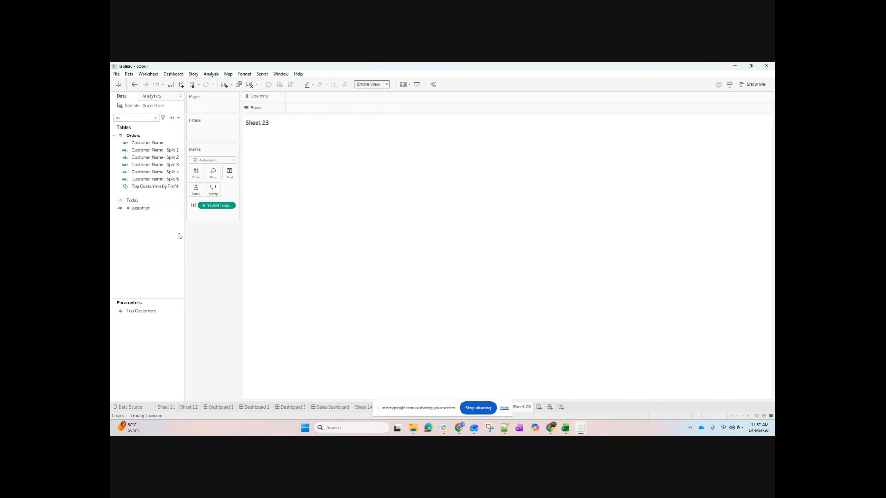
click(375, 88)
click(366, 92)
- Make the year of Today on the text mark a discrete field
right_click(216, 207)
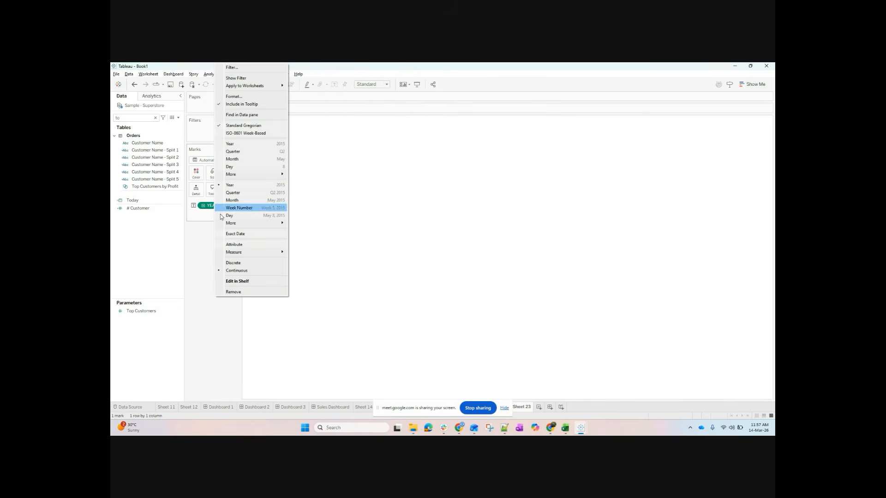
click(233, 262)
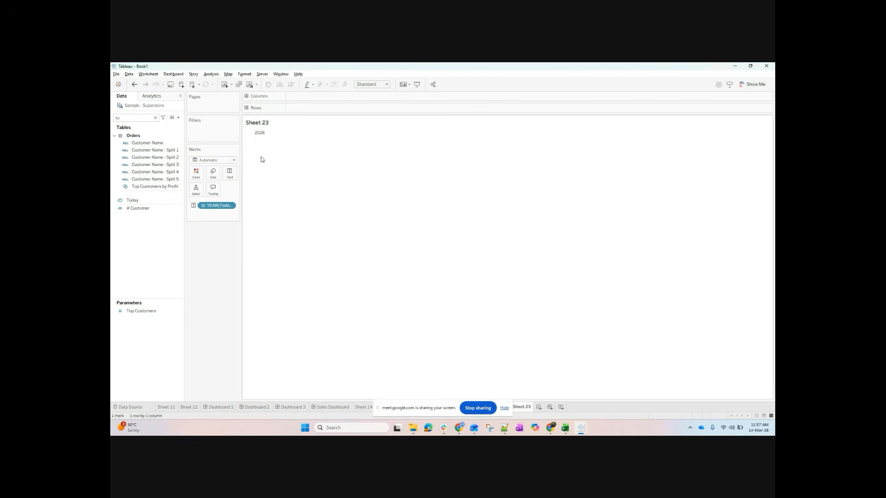
- Show Today on the text mark as an exact date and fit the view to width
right_click(222, 207)
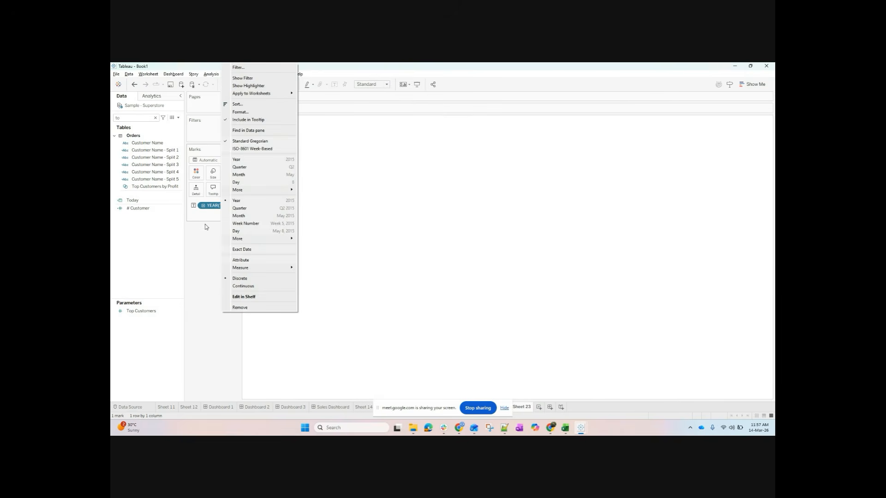
click(205, 224)
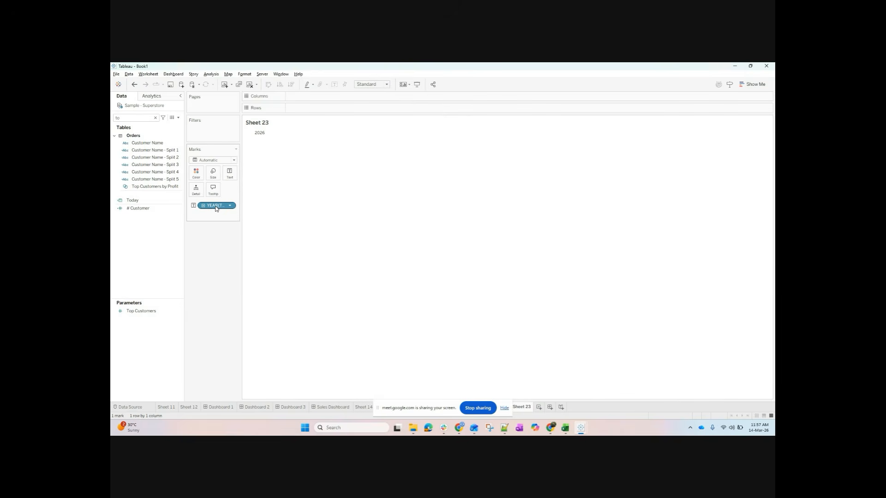
right_click(216, 207)
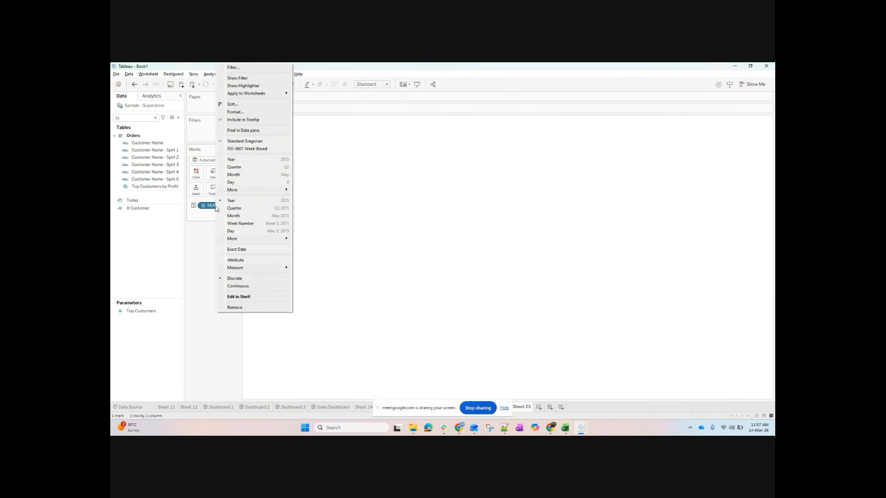
click(245, 250)
click(371, 84)
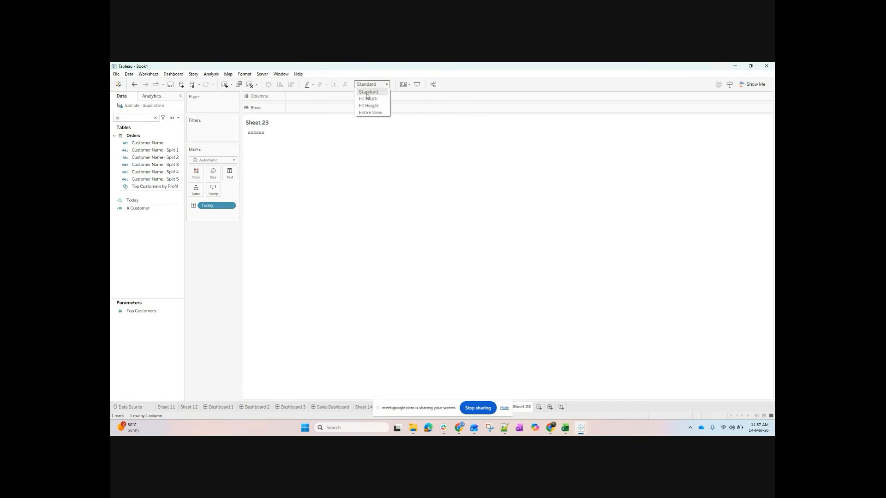
click(368, 100)
mouse_move(753, 134)
- Create a new calculated field and limit the function list to Date functions
click(179, 119)
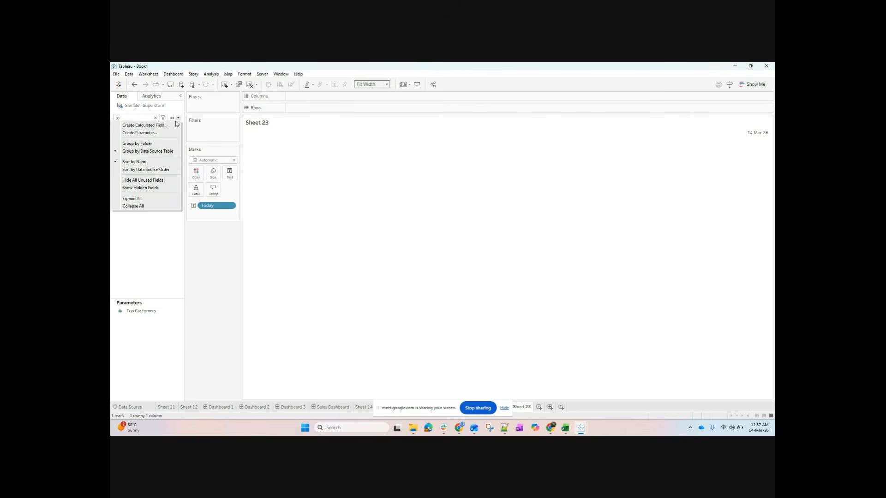
click(176, 125)
scroll(630, 259, down, 5)
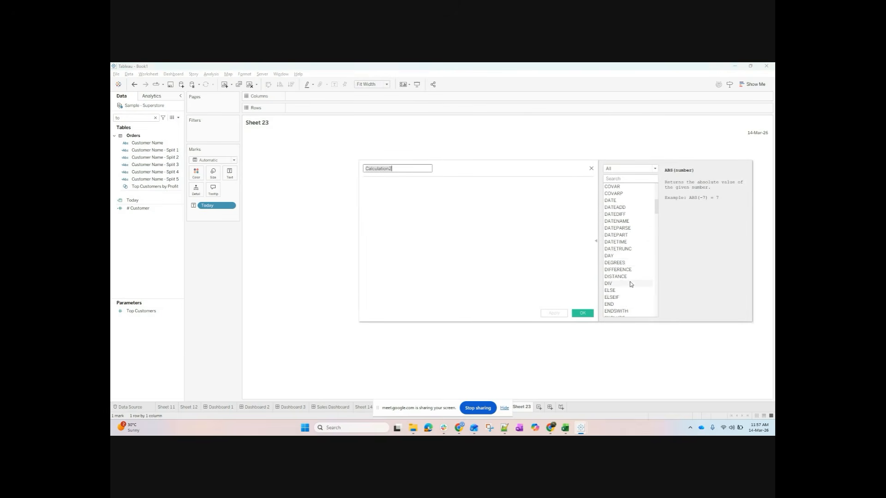
scroll(631, 283, down, 10)
scroll(604, 317, down, 3)
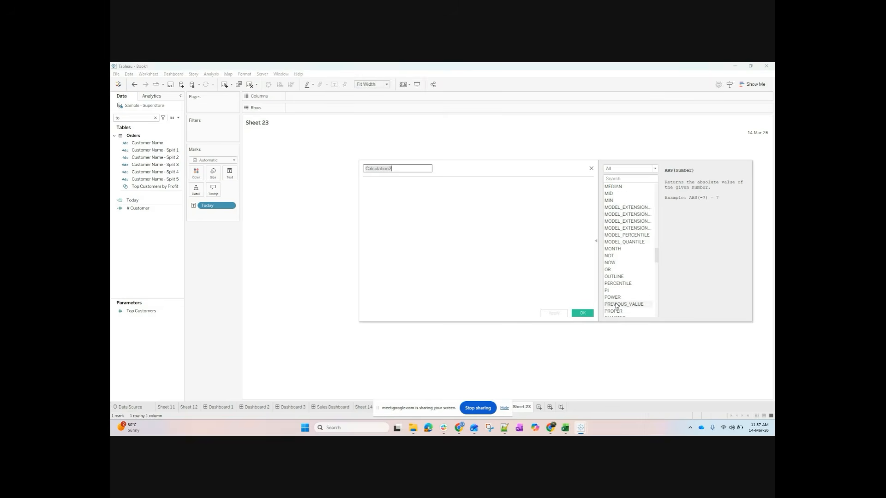
click(629, 169)
click(623, 202)
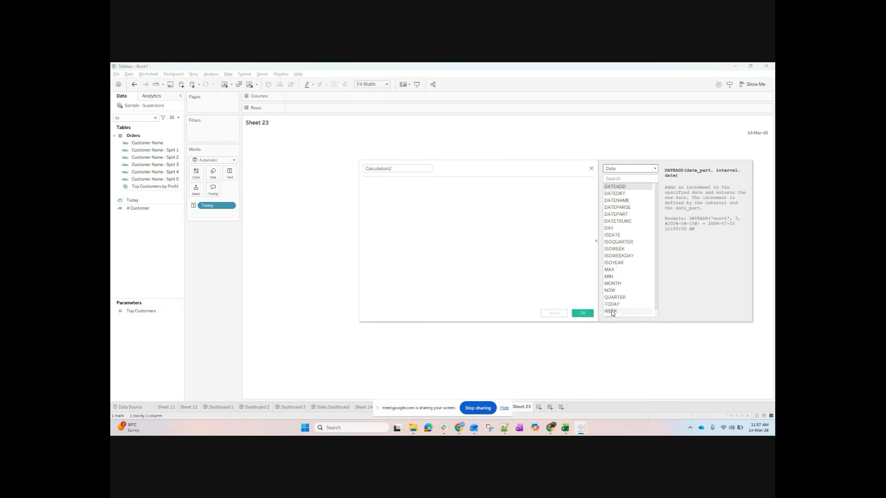
scroll(616, 314, down, 1)
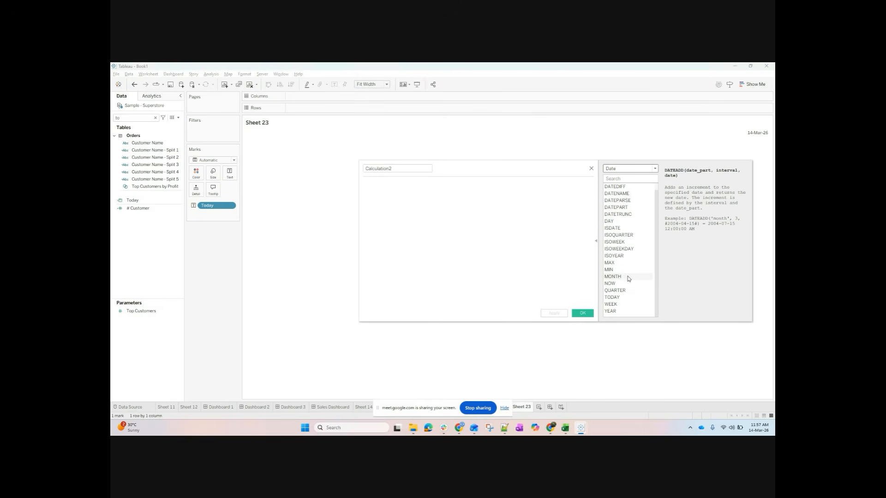
- Examine the descriptions of the date functions, including ISOYEAR, ISDATE, DATETRUNC, DAY, DATEDIFF, DATEPART and DATEADD
click(632, 258)
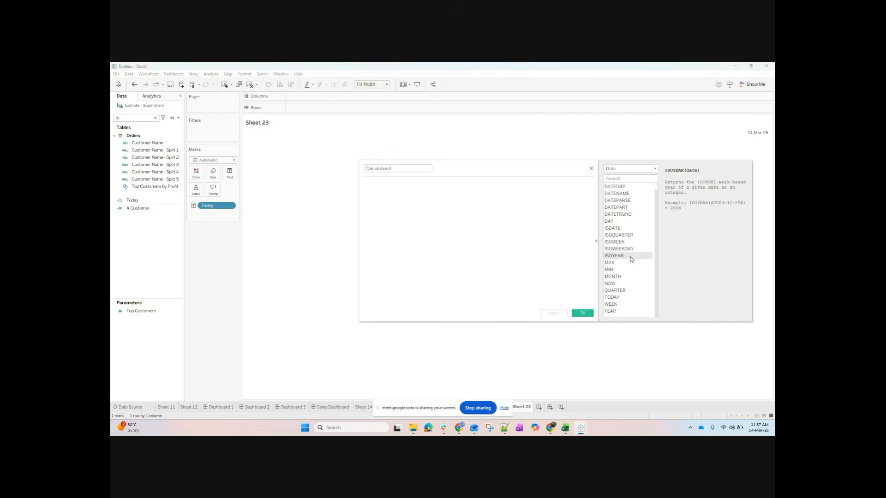
click(633, 249)
click(632, 229)
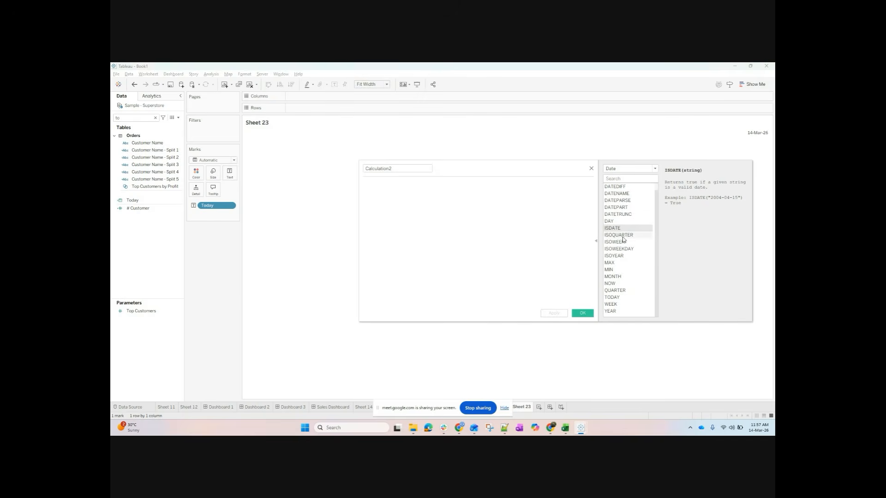
click(627, 217)
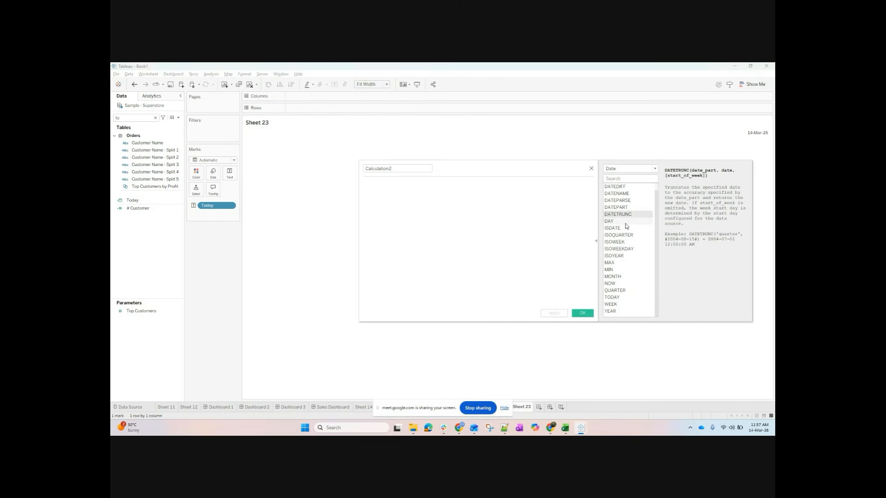
click(628, 222)
scroll(628, 221, up, 1)
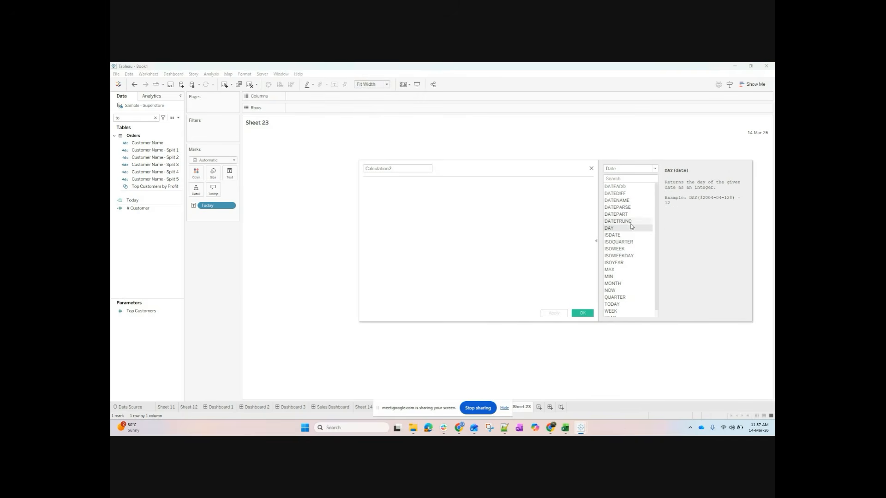
click(624, 188)
click(624, 190)
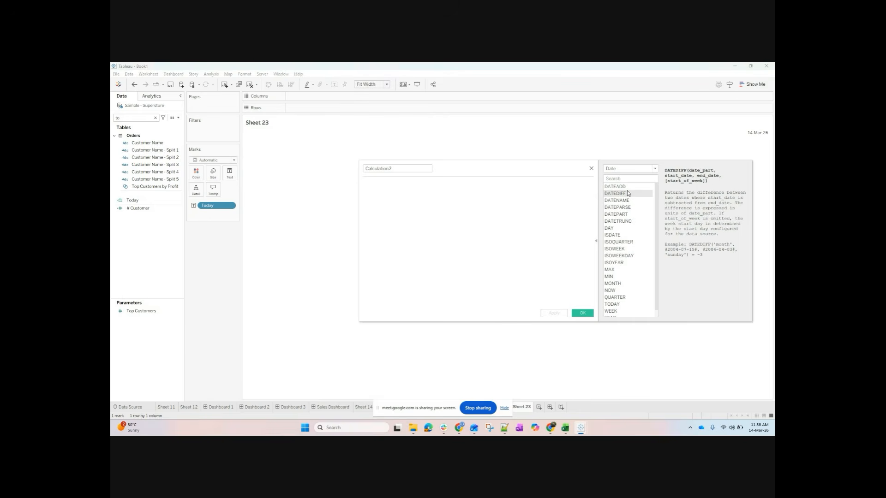
click(624, 200)
click(622, 208)
click(622, 214)
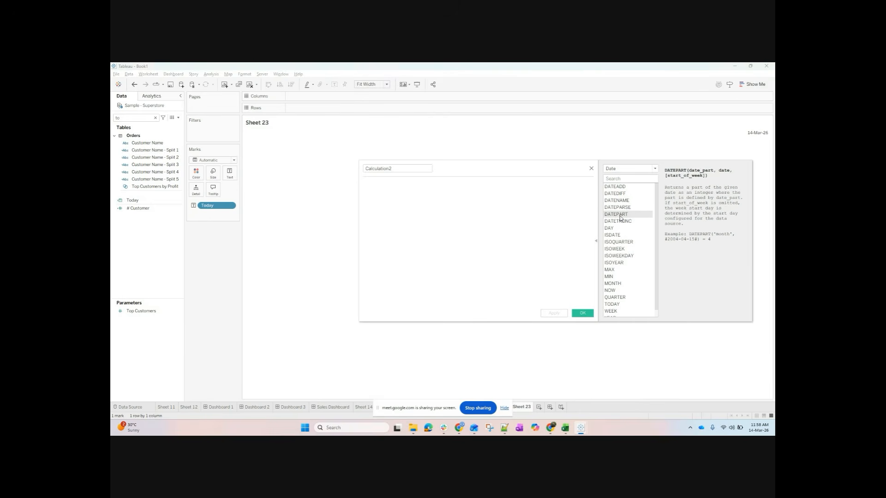
click(622, 221)
click(623, 187)
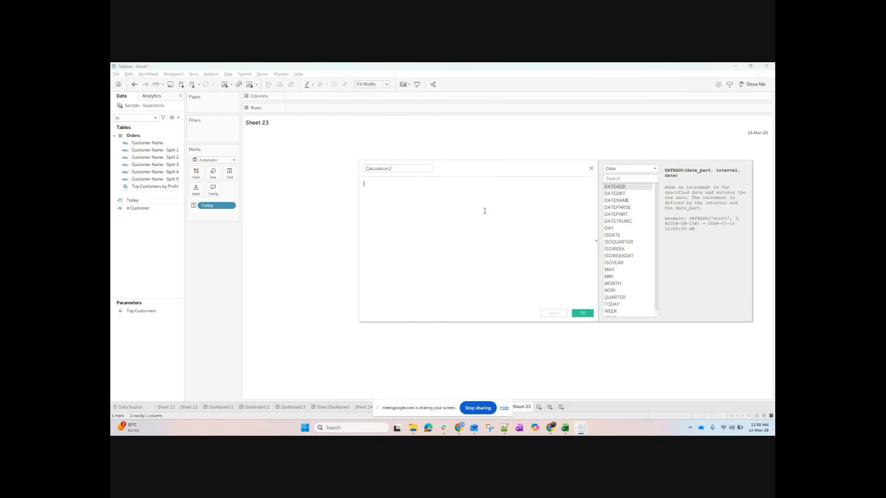
- Insert the Today field into the new calculation's formula
drag(210, 206, 447, 225)
drag(376, 197, 342, 181)
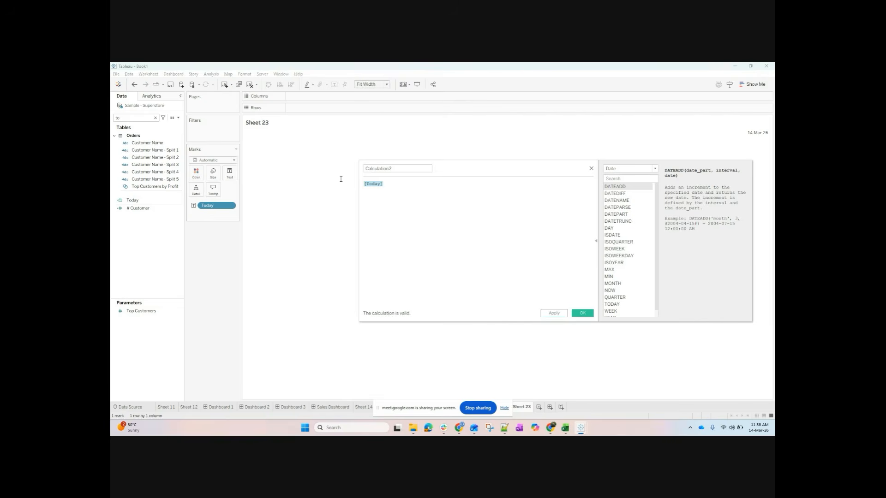
- View the system calendar, clear all notifications and return to the calculation formula
click(766, 433)
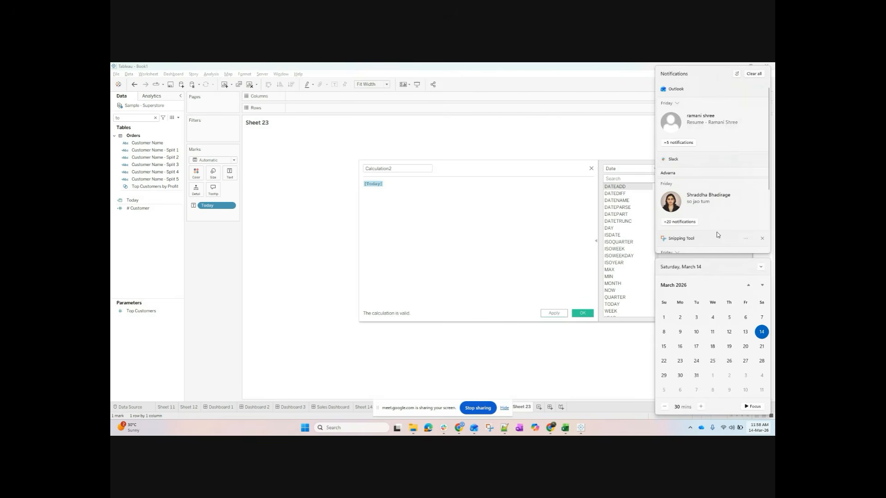
click(763, 75)
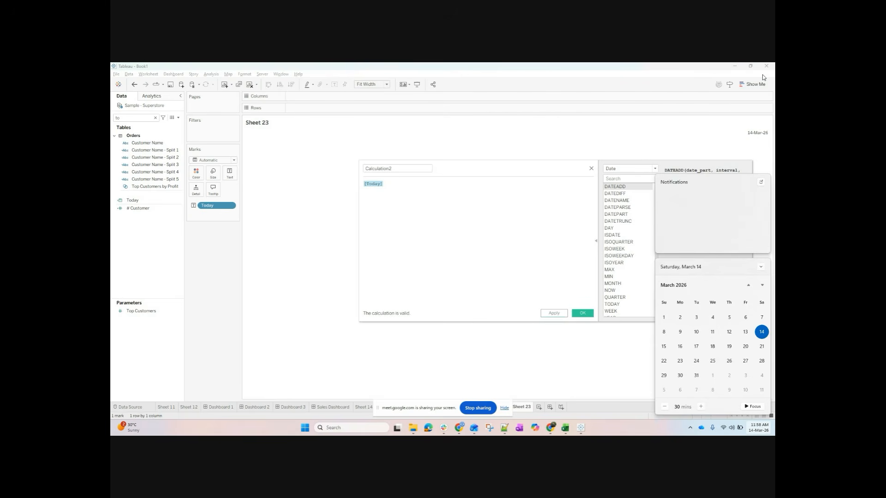
click(376, 249)
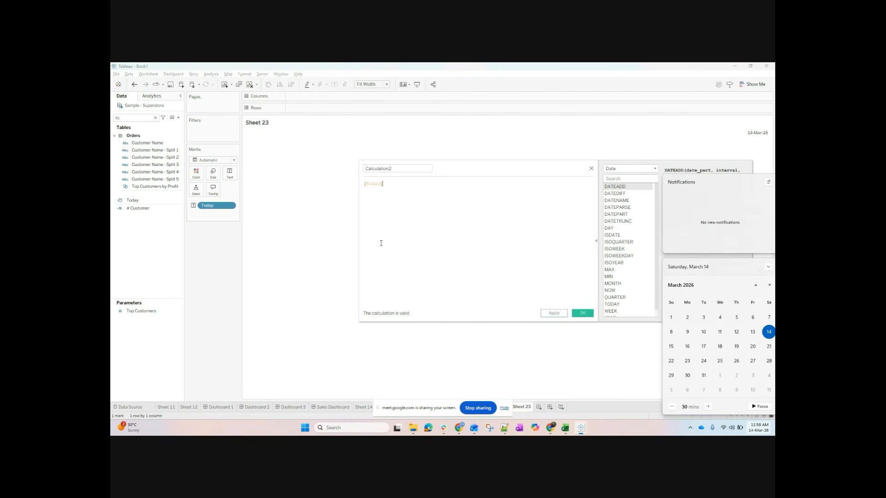
- Name the calculated field Today + 7
double_click(412, 168)
text(Today + 7)
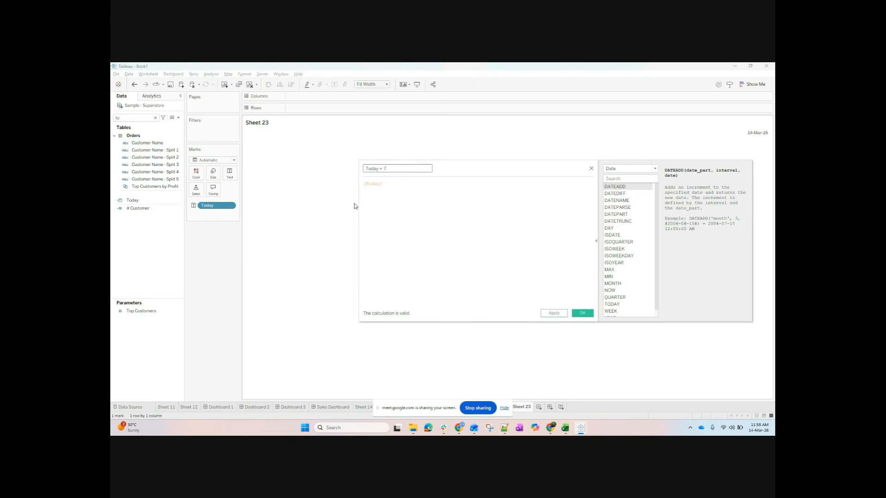
click(388, 194)
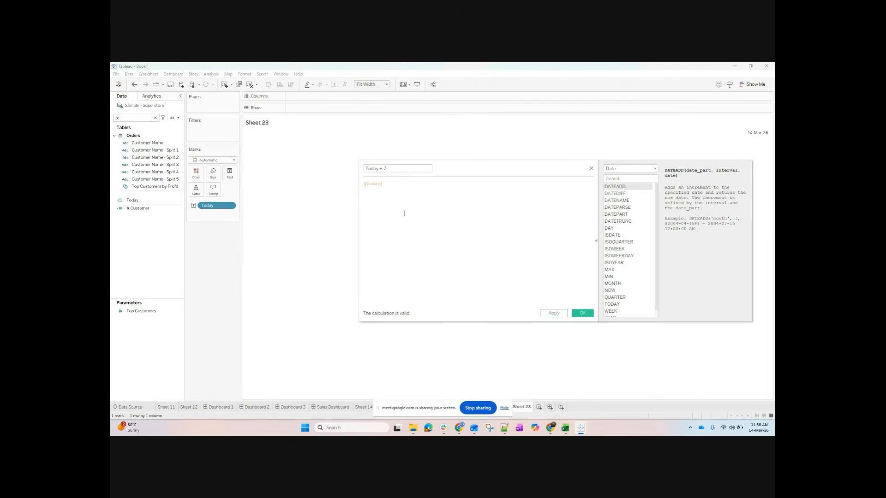
- Replace the Today field in the formula with the DATEADD function
drag(380, 184, 341, 179)
text(date)
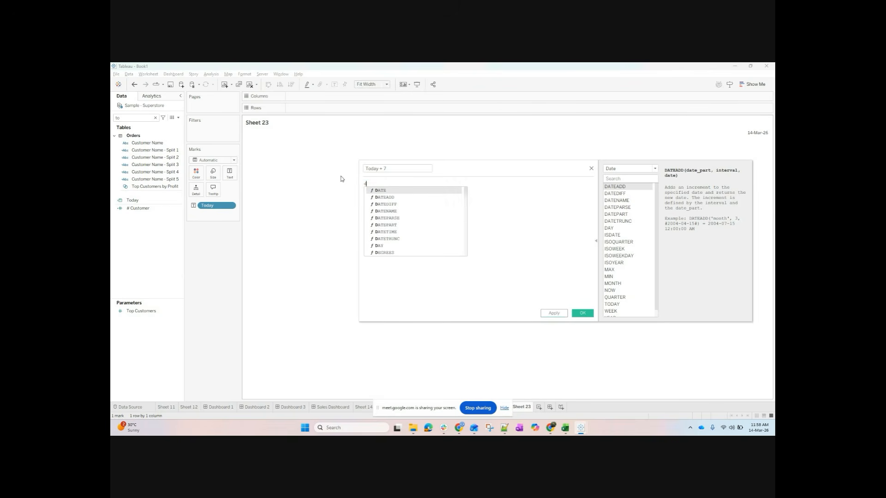
double_click(398, 197)
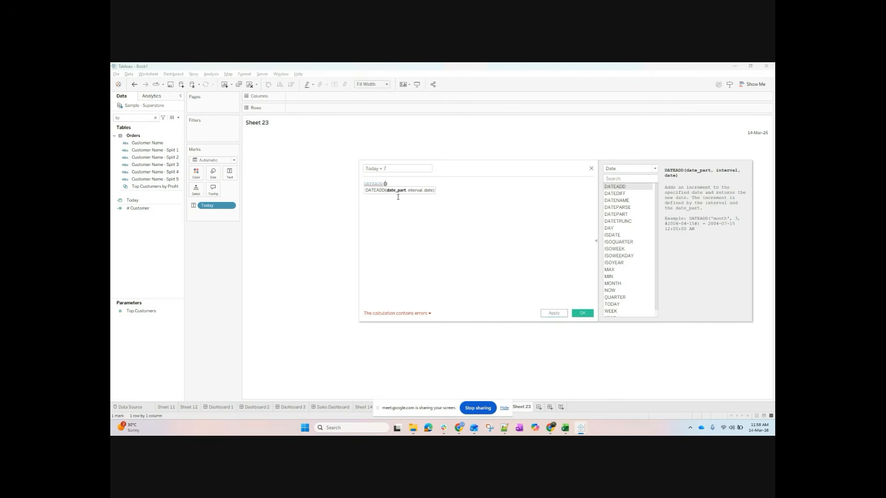
- Search the data fields for "shi" and place Ship Date on Rows as a discrete date
double_click(123, 119)
text(shi)
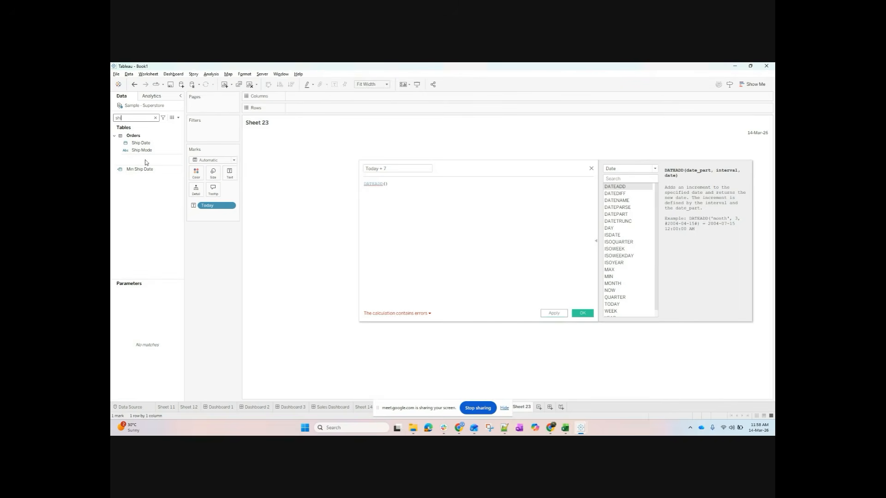
drag(140, 143, 323, 107)
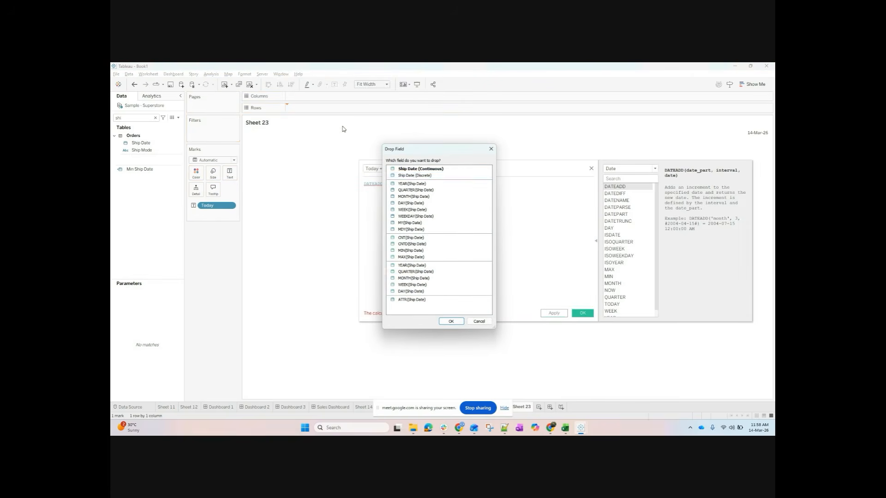
click(415, 176)
click(451, 321)
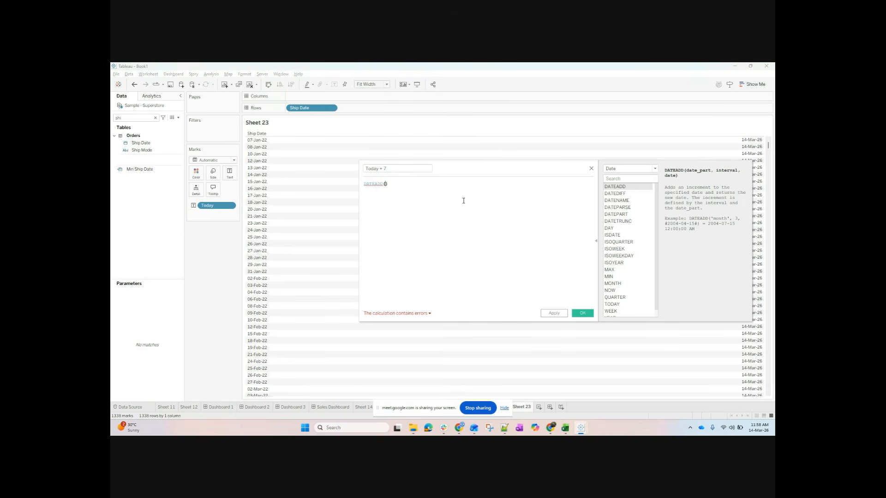
- Complete the formula as DATEADD('day',10,[Ship Date])
text('da)
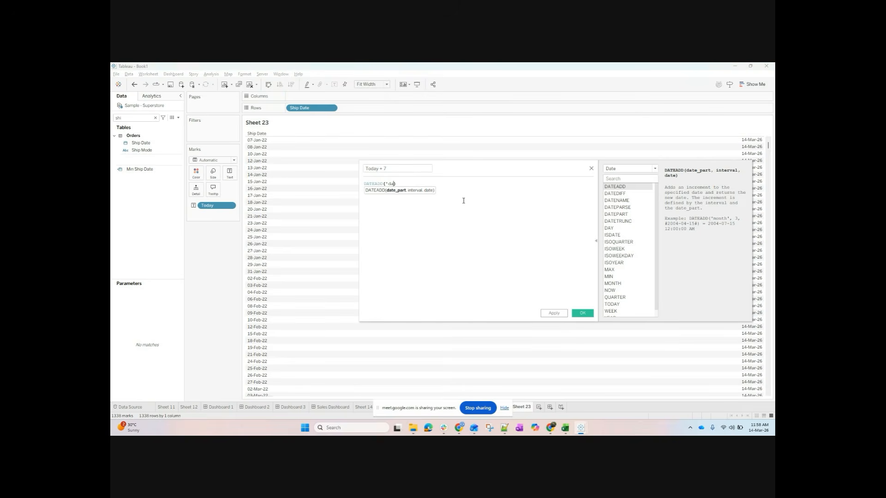
text(y',)
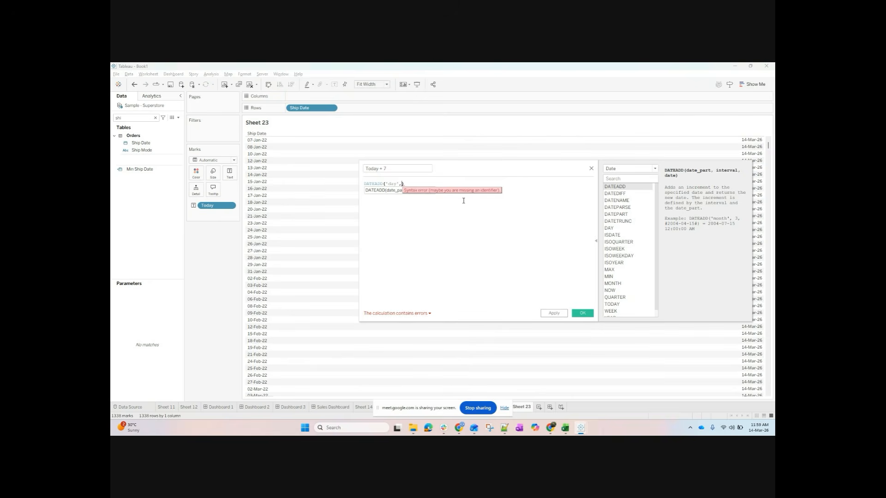
text(5)
key(BackSpace)
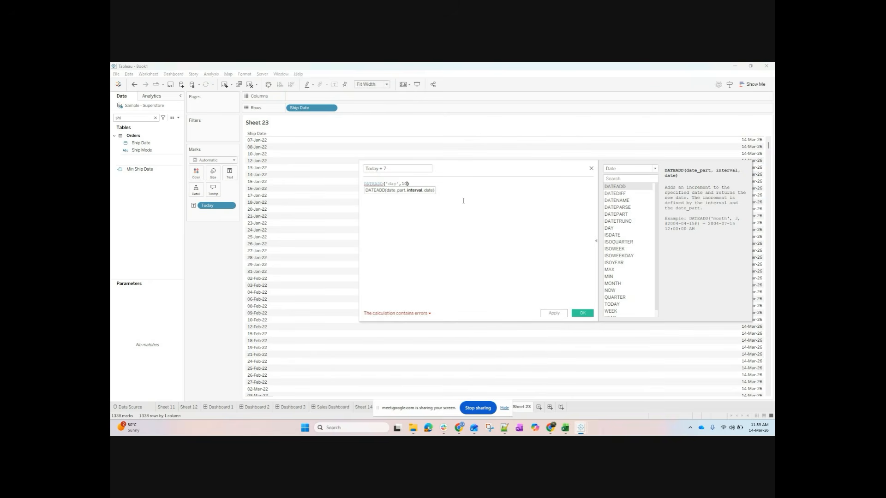
text(10,sh)
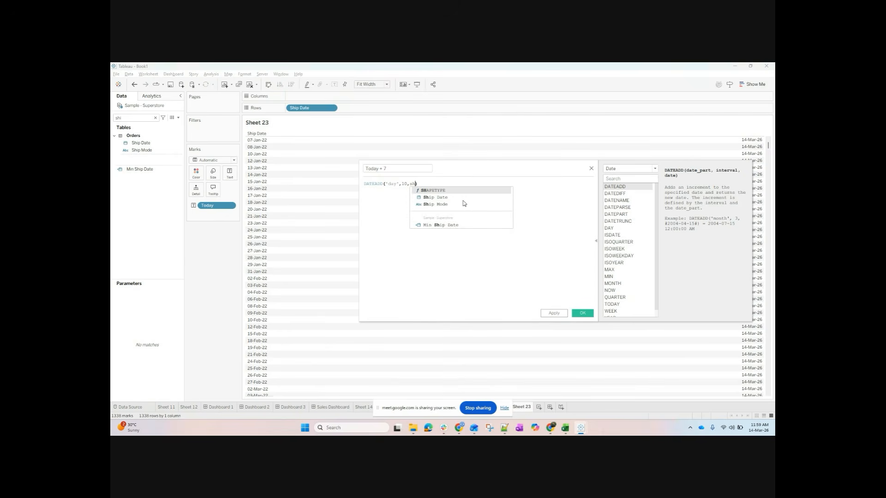
click(436, 197)
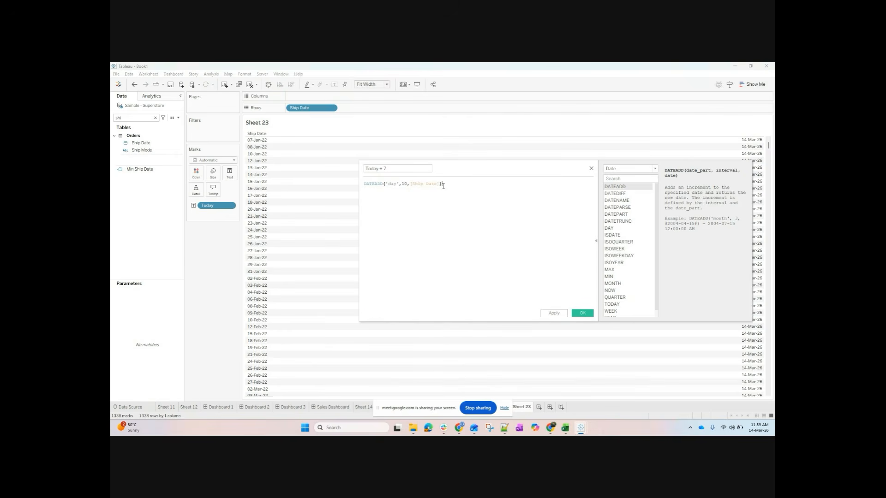
- Rename the calculated field to Shipdate + 10, apply it and save the calculation
double_click(371, 168)
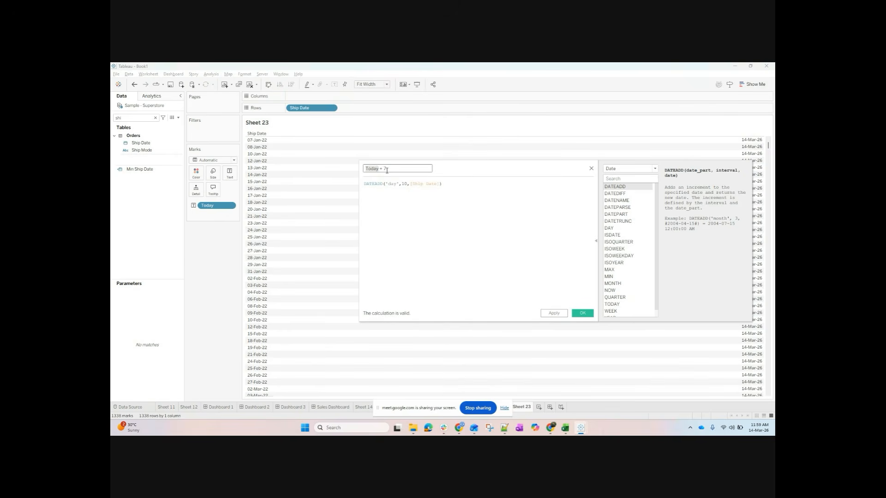
click(387, 169)
double_click(366, 169)
text(Sh)
key(BackSpace)
key(BackSpace)
text(pdate)
click(455, 227)
click(554, 313)
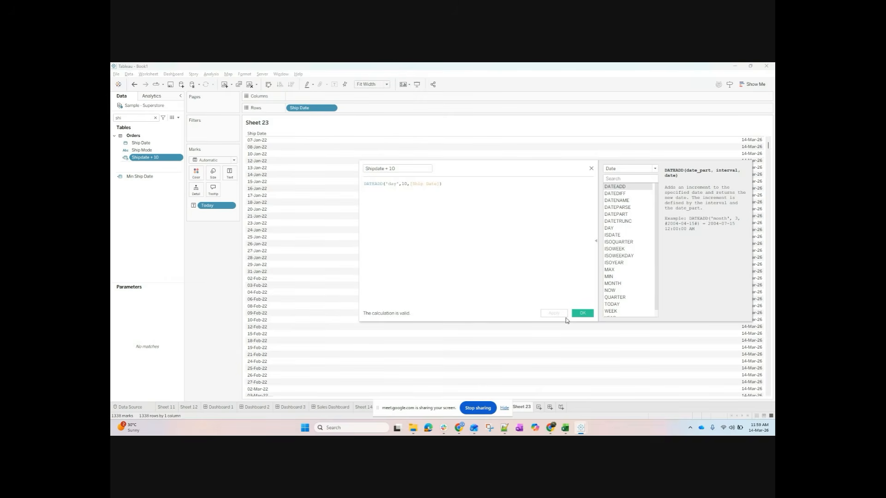
click(590, 314)
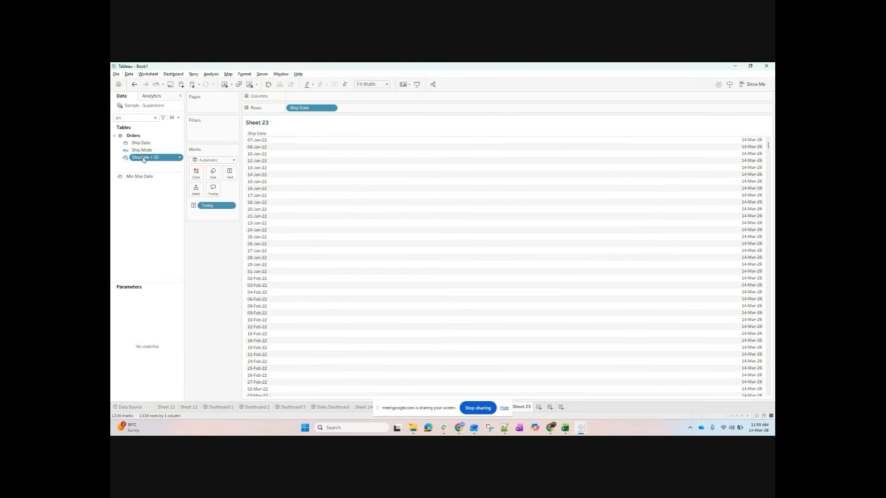
- Add Shipdate + 10 to Rows as a discrete field, beside Ship Date
drag(149, 159, 396, 109)
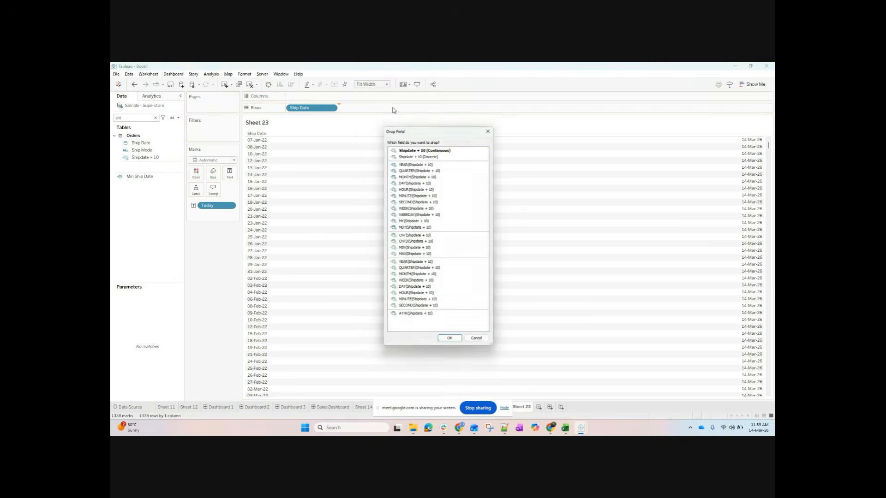
click(424, 154)
click(451, 343)
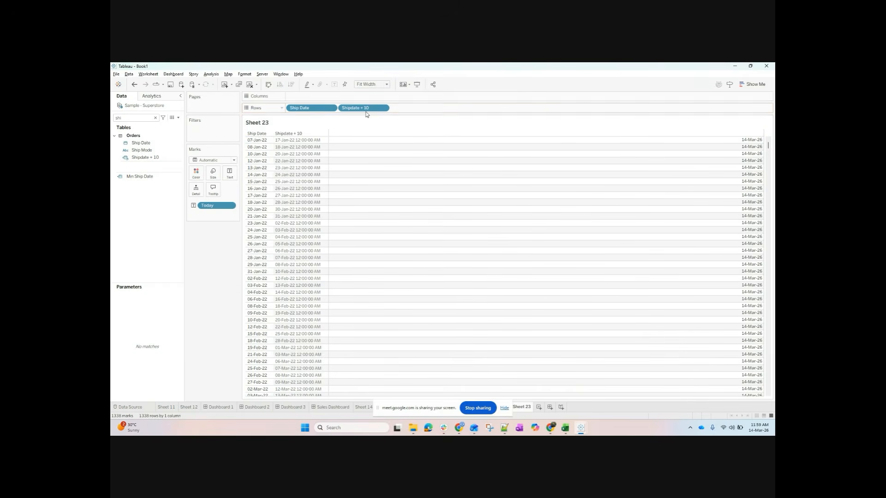
- Remove Shipdate + 10 from Rows and set the field's data type to Date
drag(364, 108, 123, 161)
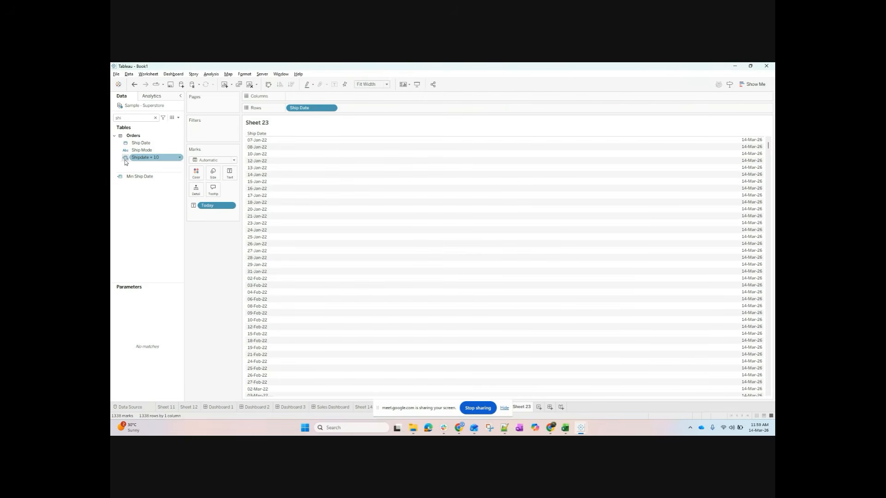
click(125, 159)
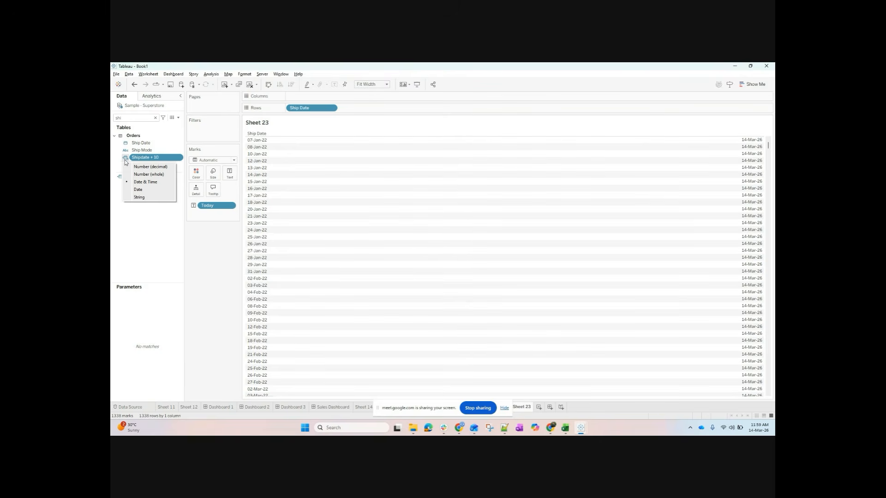
click(138, 190)
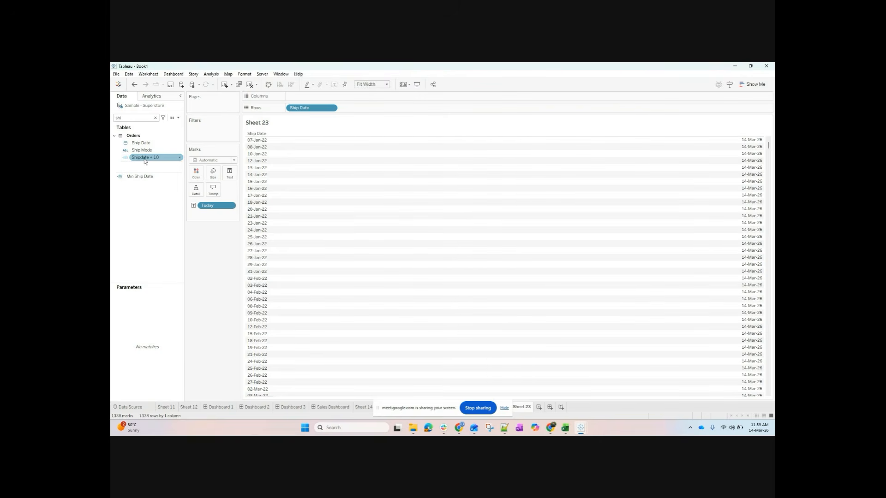
- Try showing Shipdate + 10 on Rows as an exact date converted to discrete, and take it off again
drag(145, 161, 392, 110)
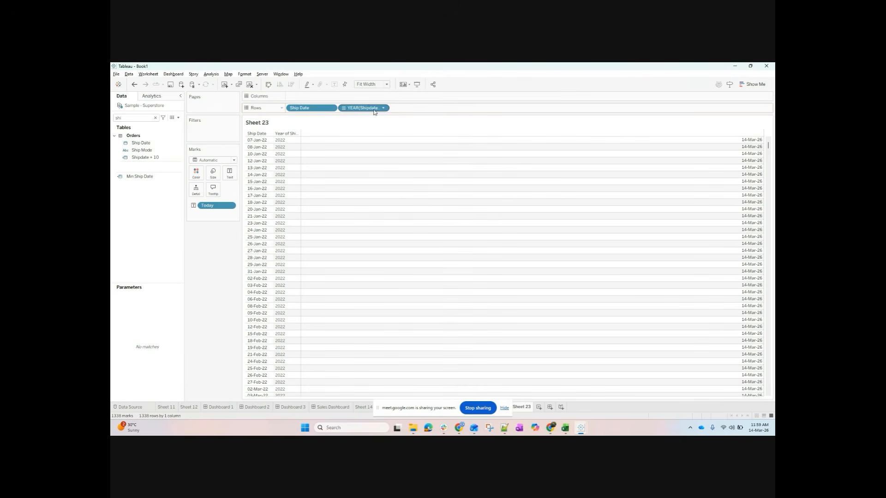
right_click(358, 110)
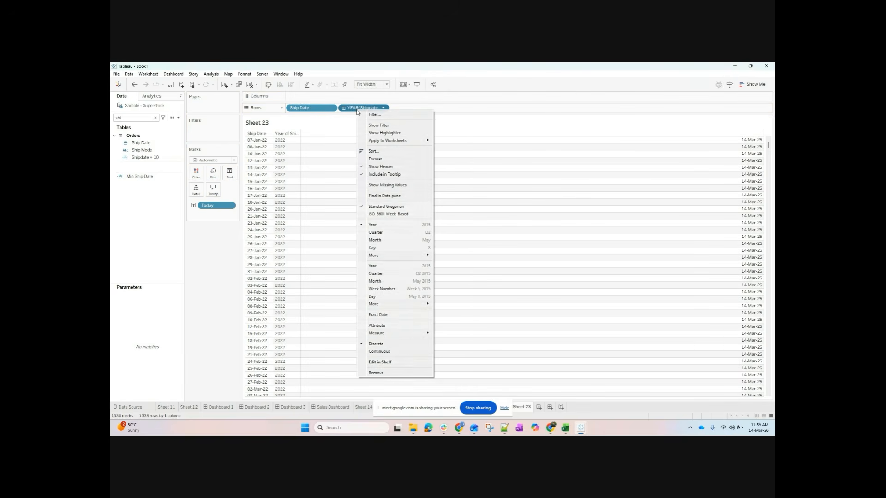
click(412, 317)
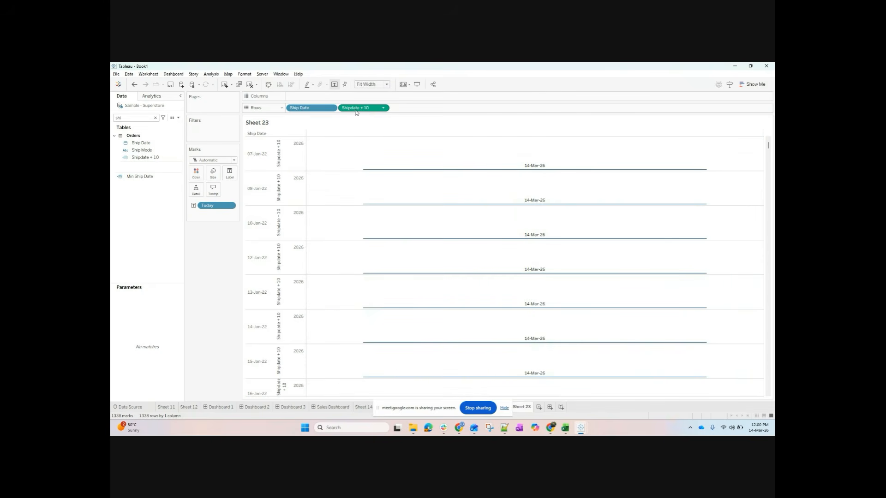
right_click(356, 111)
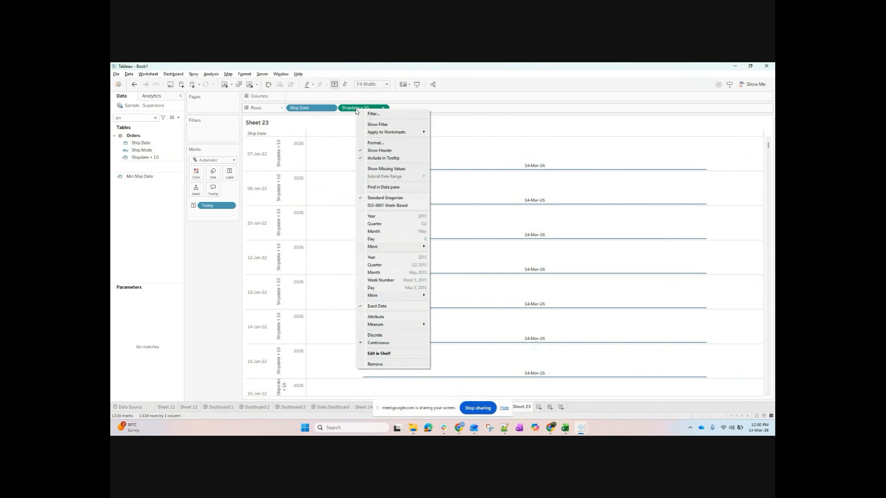
click(389, 336)
drag(362, 108, 388, 110)
- Place the date-typed Shipdate + 10 on Rows as a discrete field, beside Ship Date
click(140, 159)
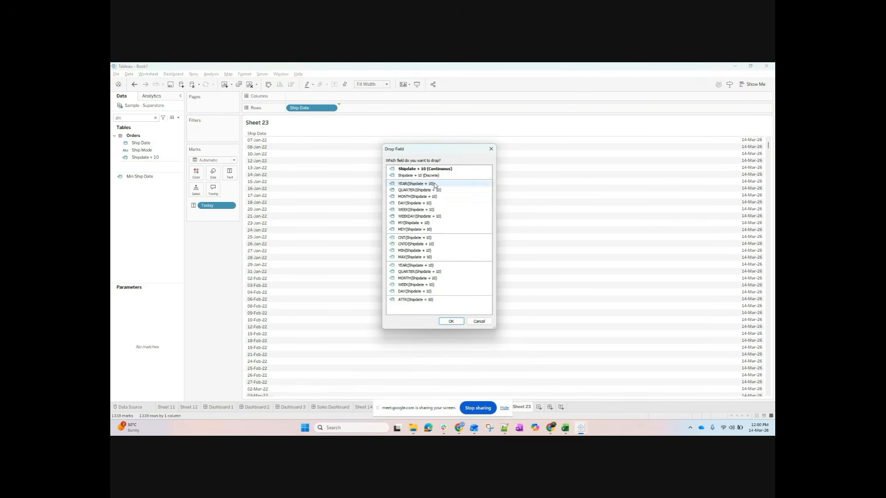
click(418, 175)
click(451, 322)
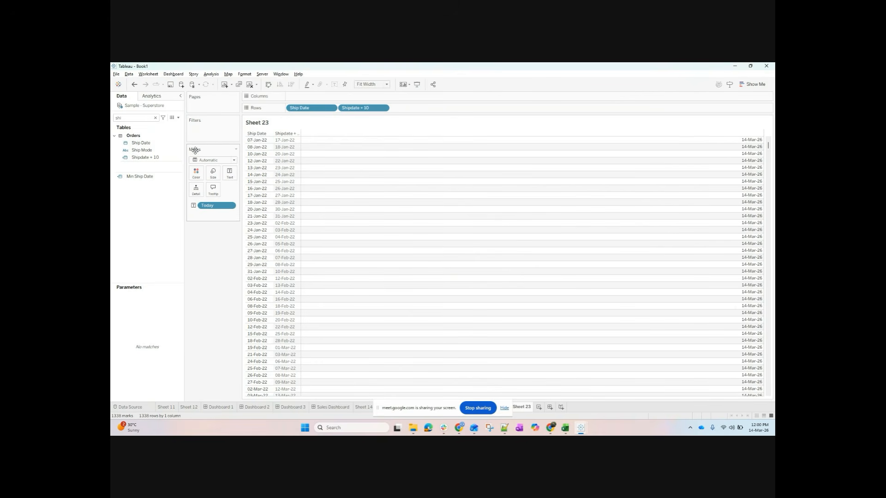
- Review the formula of Shipdate + 10 and its data type options without changing them
right_click(143, 157)
click(159, 204)
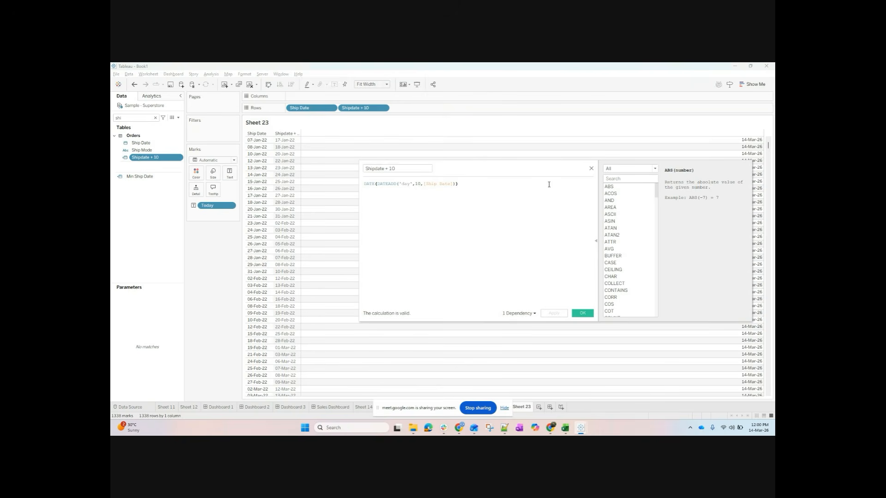
click(591, 169)
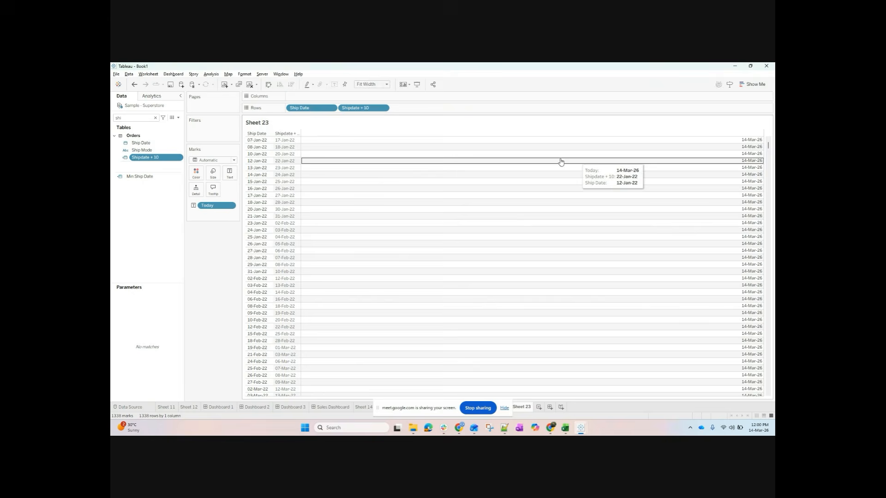
right_click(146, 159)
key(Escape)
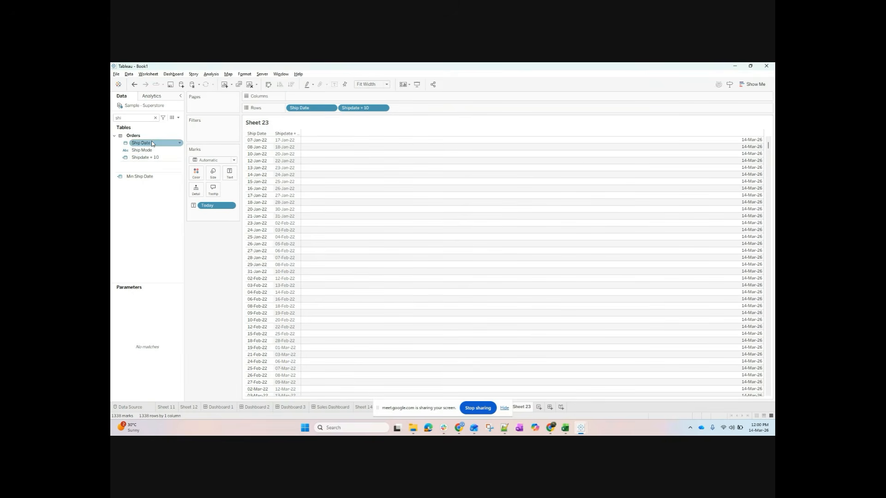
click(178, 117)
click(176, 125)
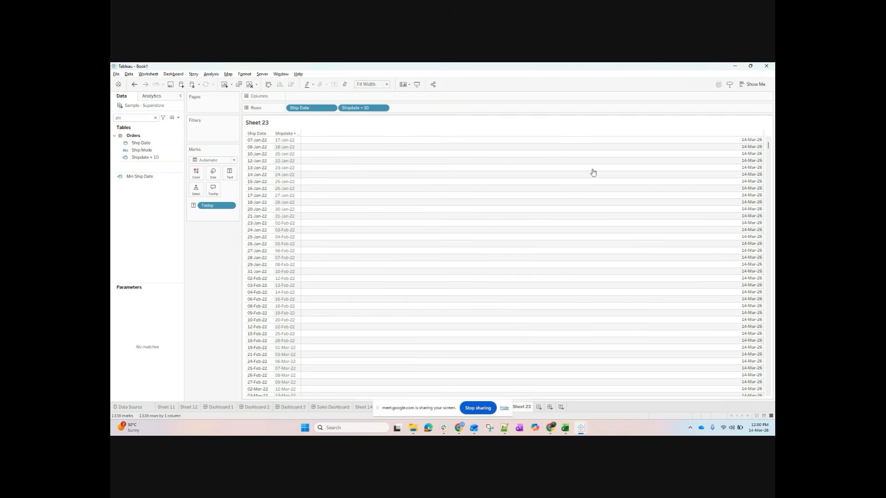
click(591, 169)
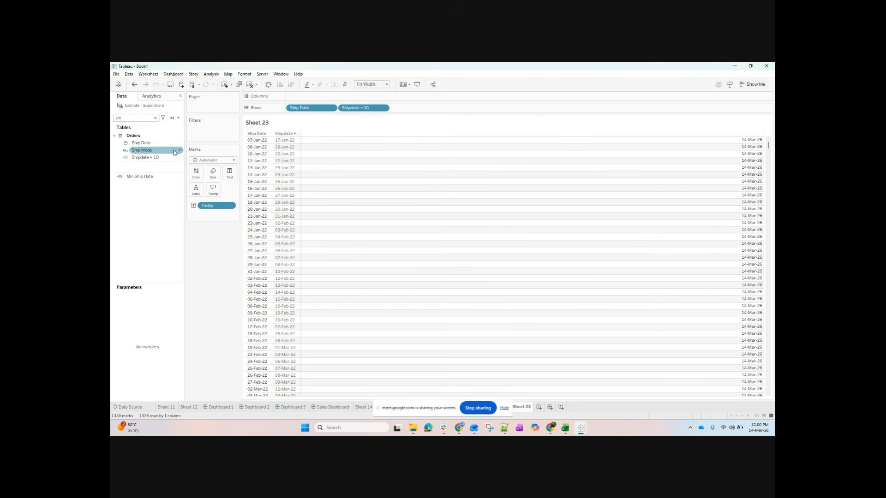
click(125, 157)
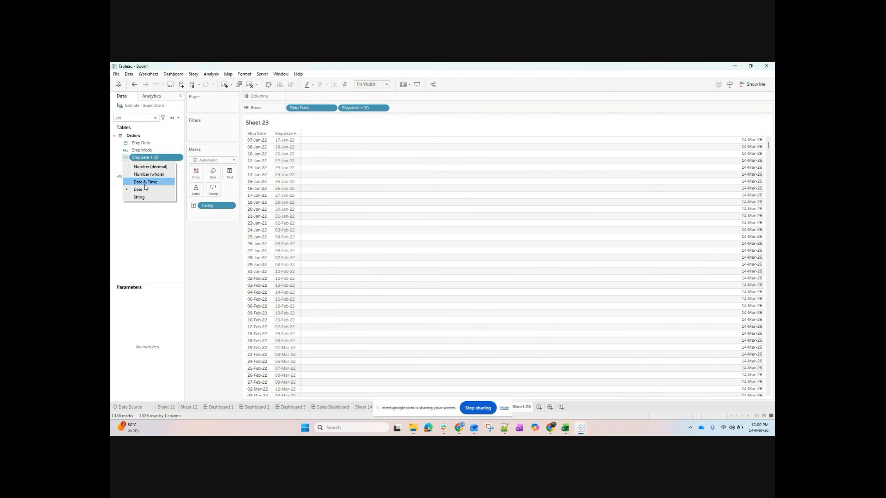
click(130, 160)
click(125, 157)
- Clear Sheet 23 and start a new calculated field
click(178, 117)
click(250, 84)
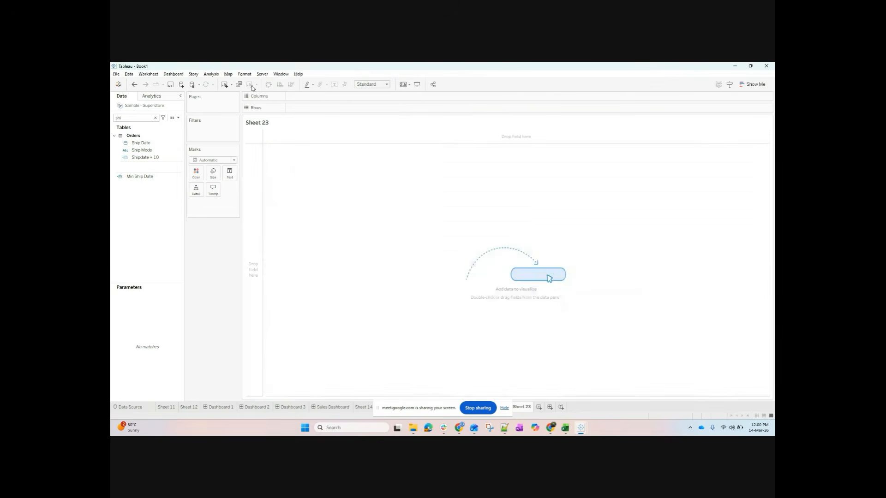
click(179, 118)
click(174, 126)
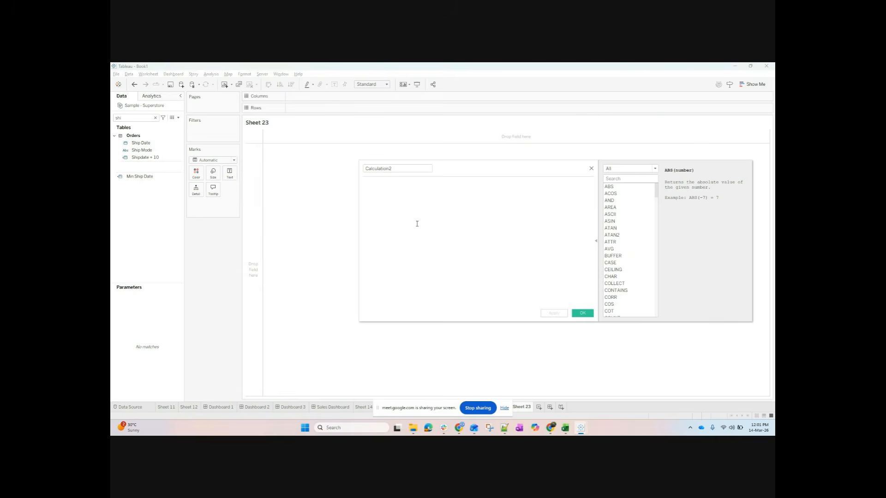
- Enter the formula DATEADD('day',7,TODAY()) in the new calculation
text(datea)
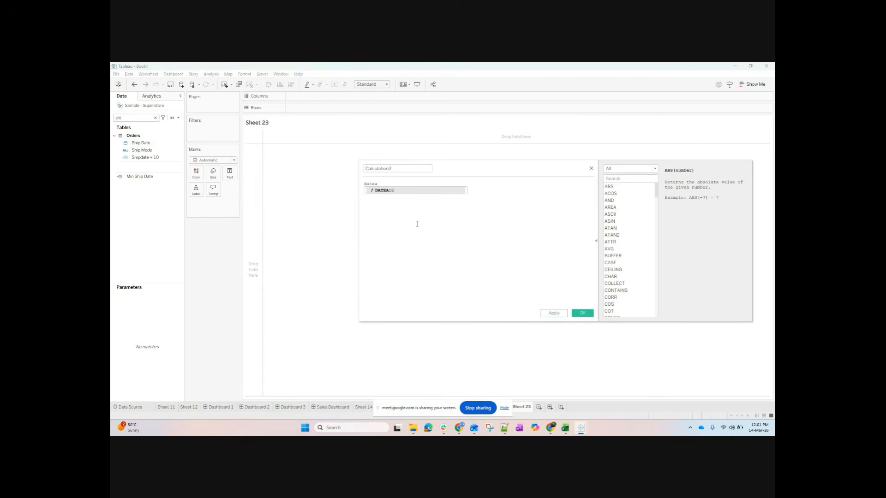
key(Return)
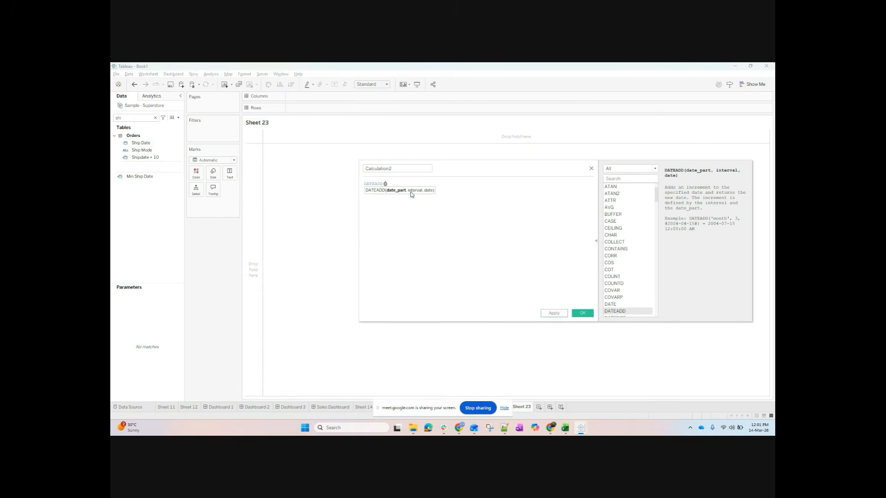
text('day',)
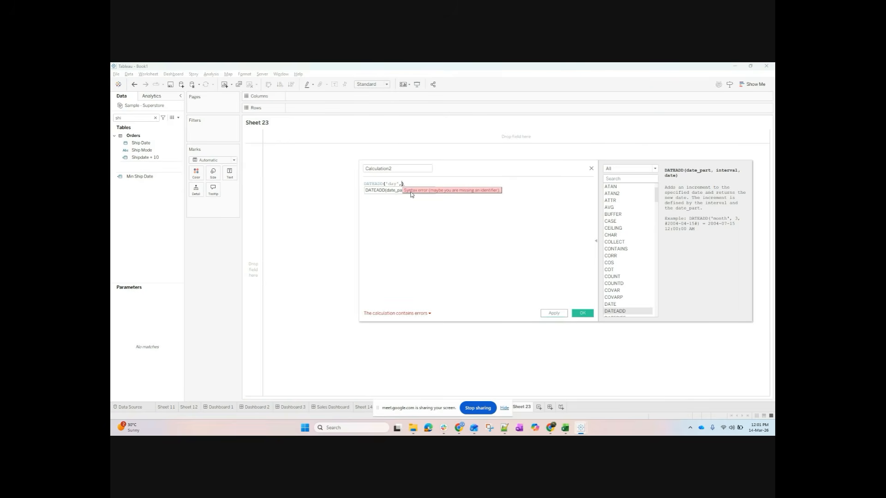
text(10)
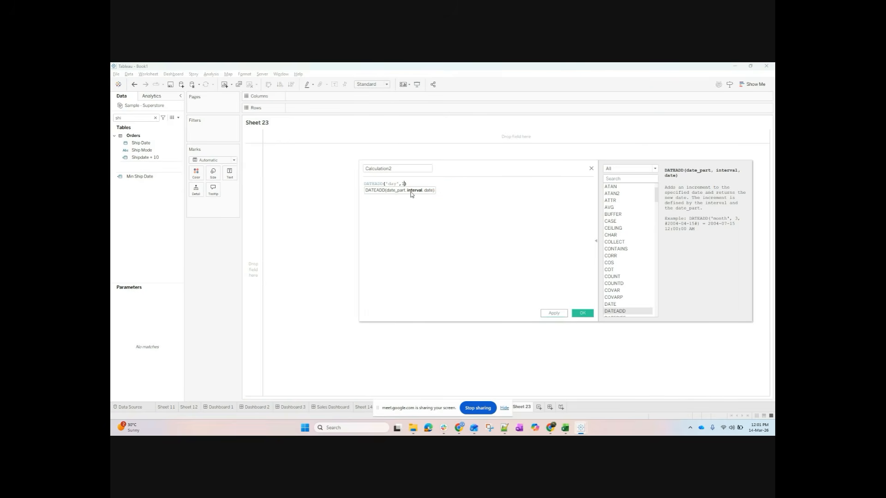
key(BackSpace)
key(BackSpace)
text(7,)
text(t)
text(id)
key(BackSpace)
key(BackSpace)
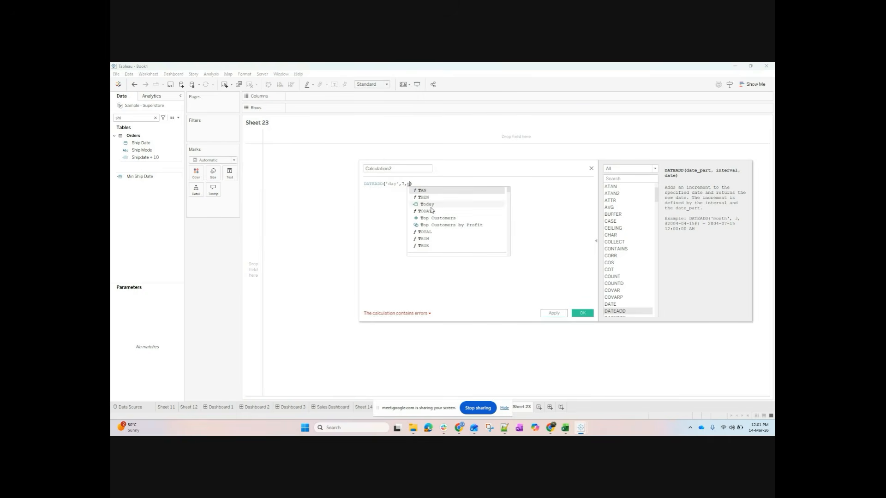
click(440, 211)
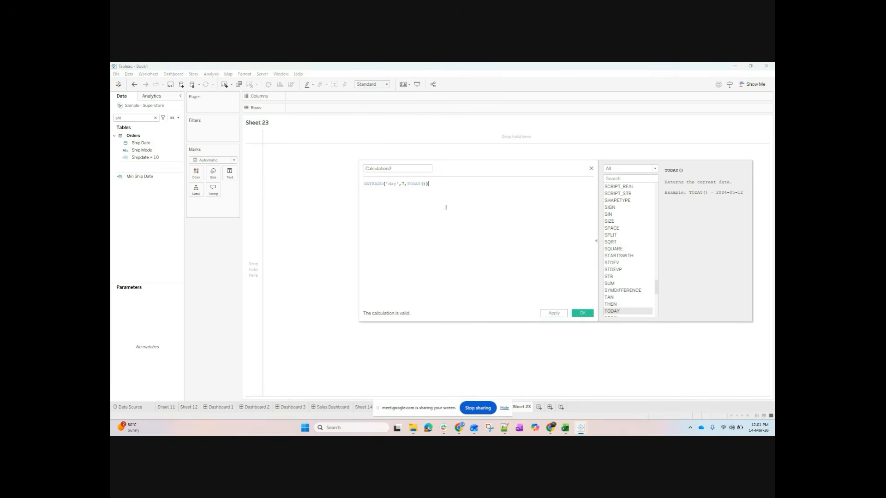
- Name the calculated field Today+7, apply it and save the calculation
double_click(400, 169)
text(Today+7)
click(556, 313)
click(581, 313)
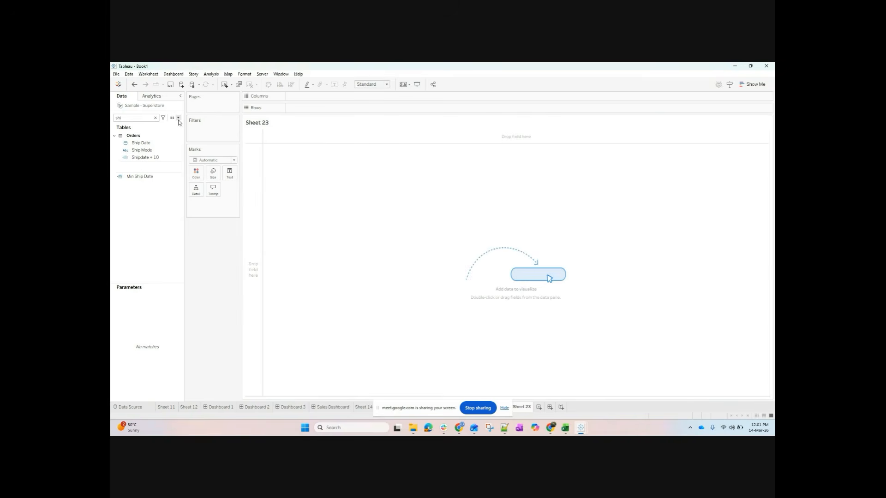
- Search the data fields for "to" and display Today+7 as text on the sheet, using its exact date
text(to)
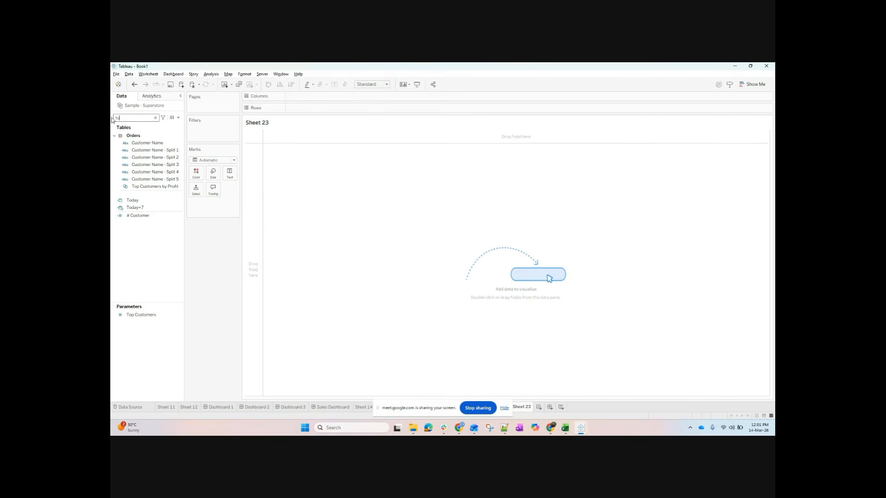
drag(152, 209, 232, 172)
right_click(221, 205)
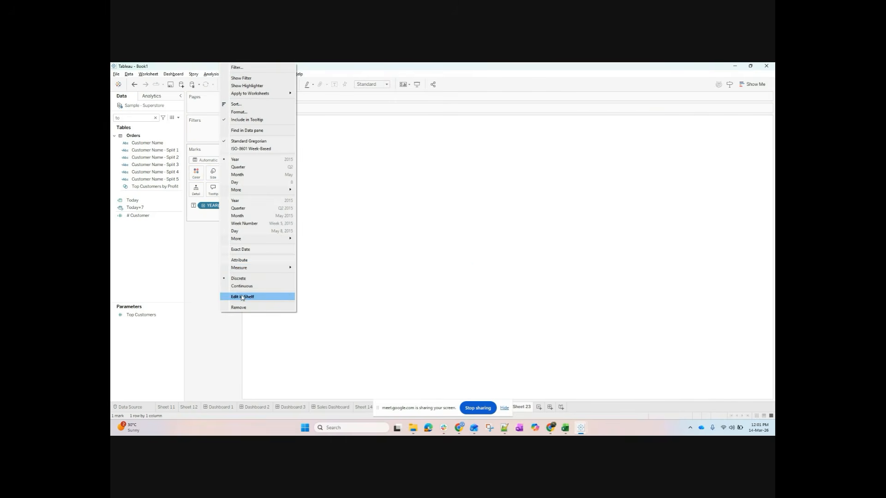
click(245, 250)
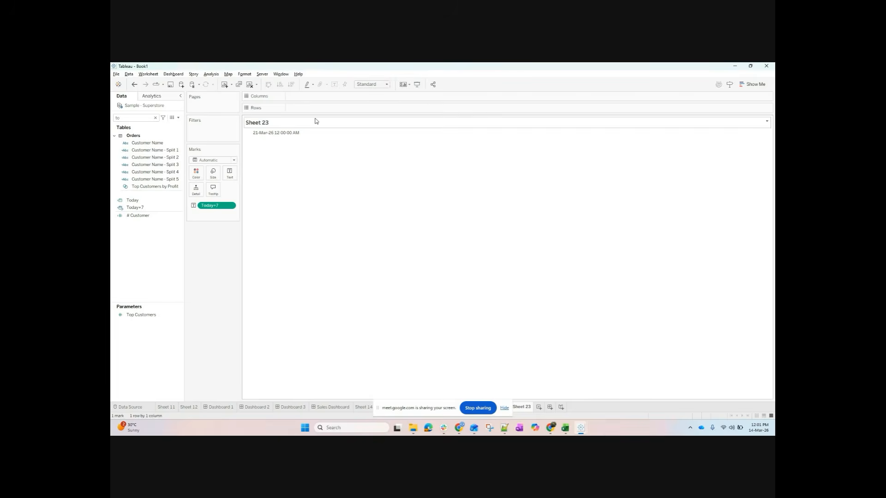
- Check the displayed Today+7 date against the system calendar and close the calendar
mouse_move(284, 139)
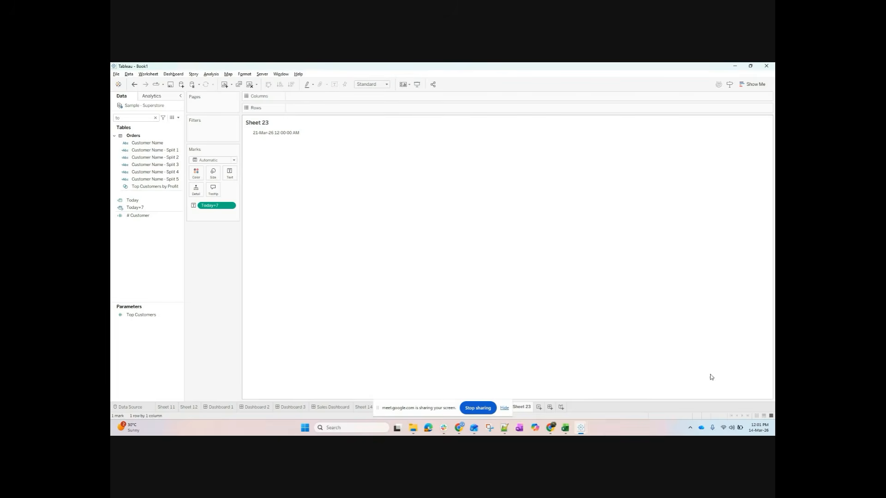
click(758, 427)
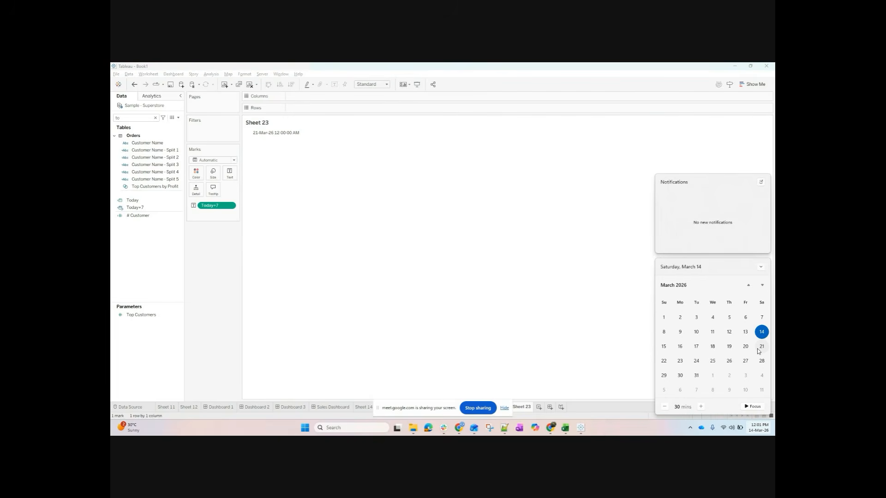
click(168, 208)
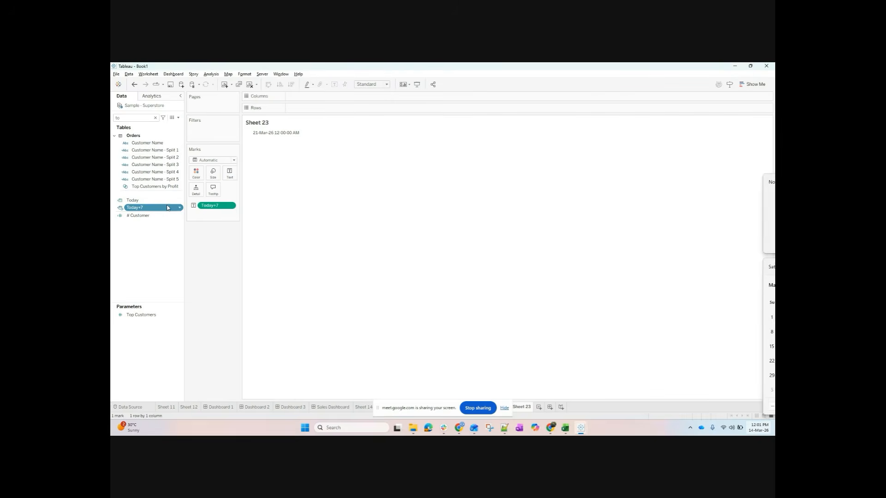
- Edit the Today+7 calculation so its formula reads DATEADD('month',2,TODAY())
right_click(168, 208)
click(188, 245)
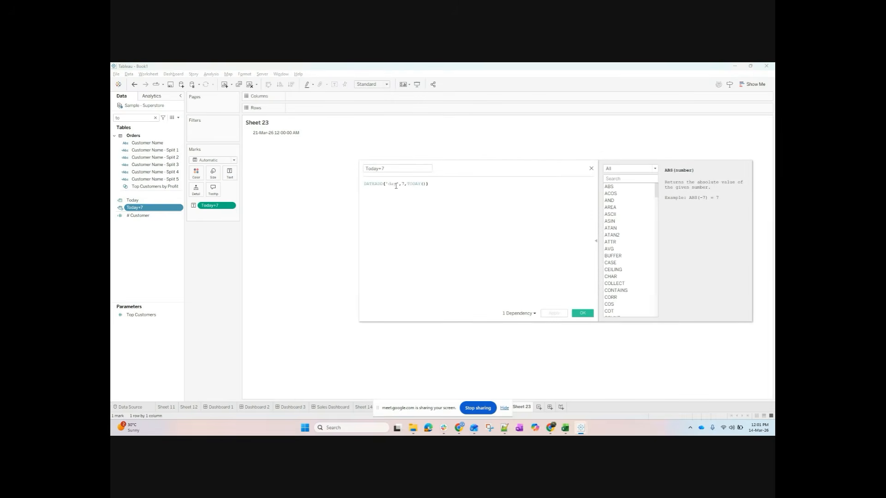
double_click(393, 184)
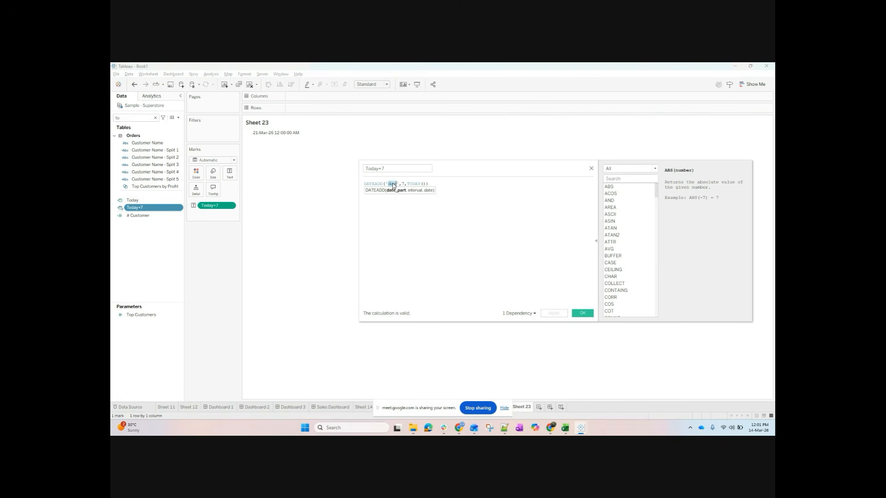
text(month)
click(411, 183)
key(BackSpace)
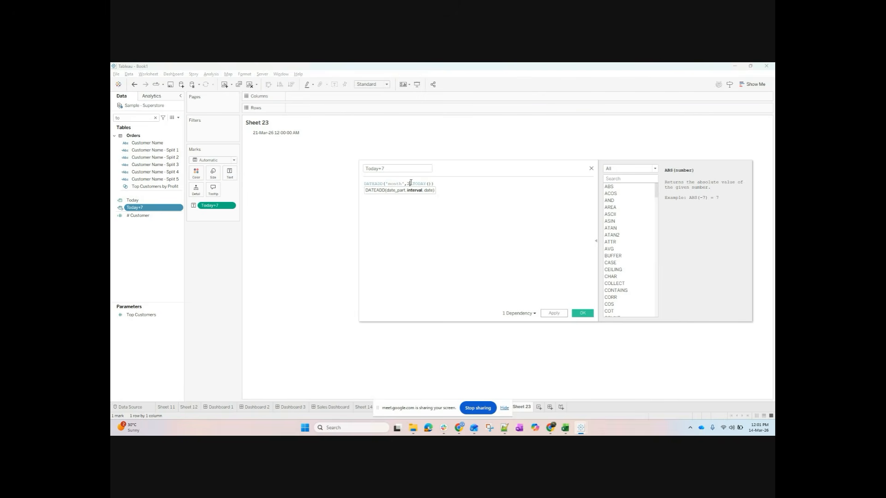
click(452, 254)
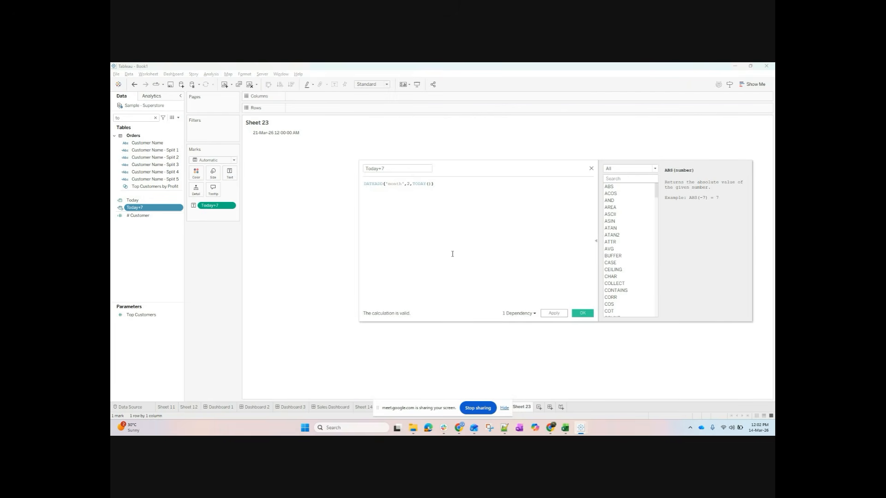
- Examine the date part, interval and date arguments of the DATEADD formula against the date displayed on the sheet
click(392, 183)
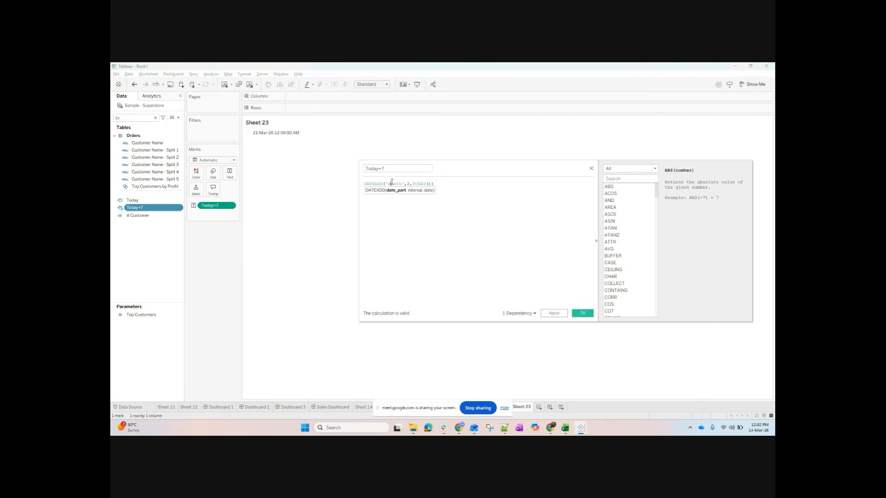
click(407, 184)
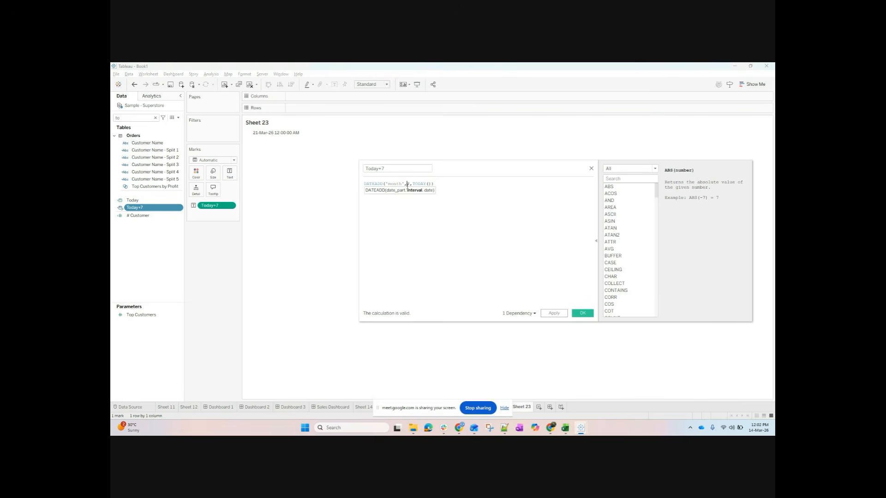
double_click(419, 184)
click(413, 210)
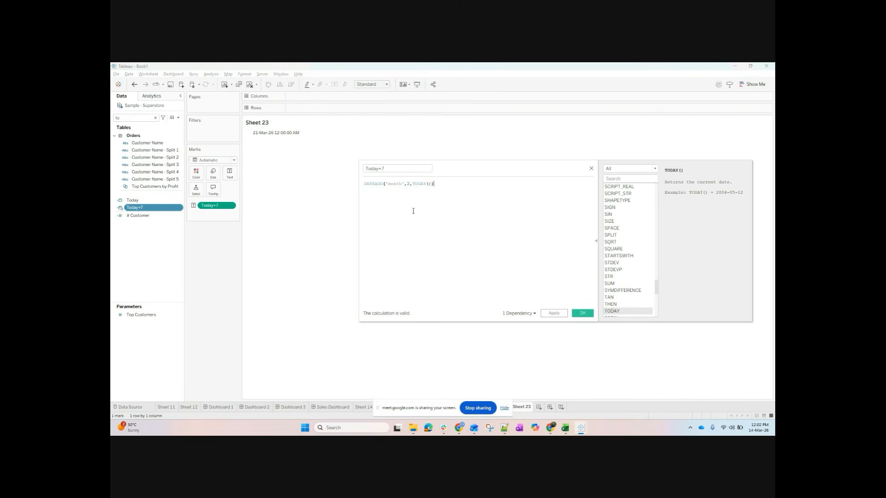
double_click(395, 184)
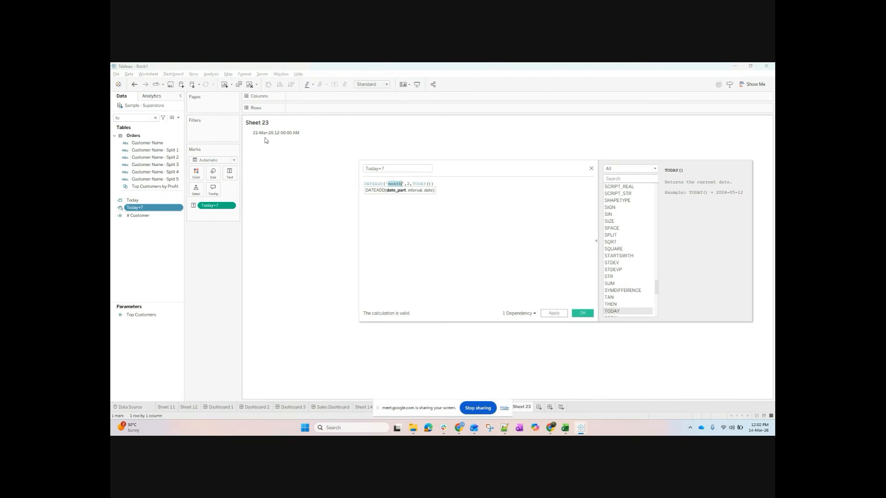
mouse_move(260, 137)
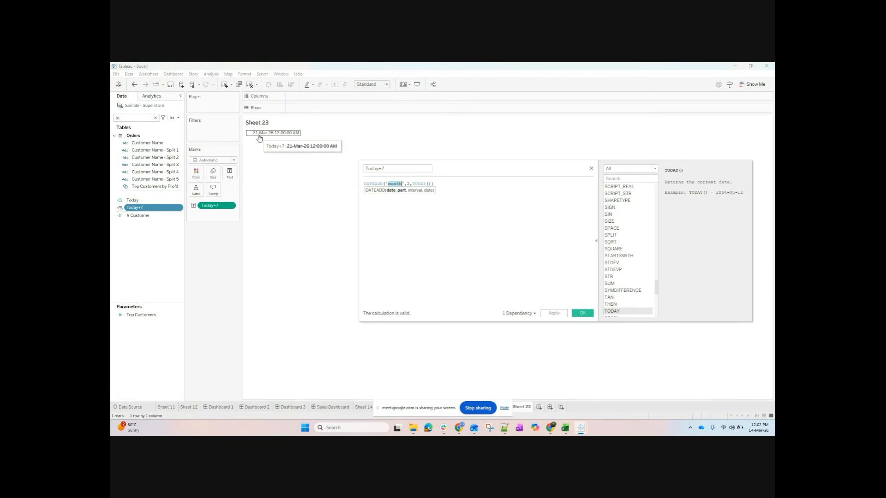
click(426, 233)
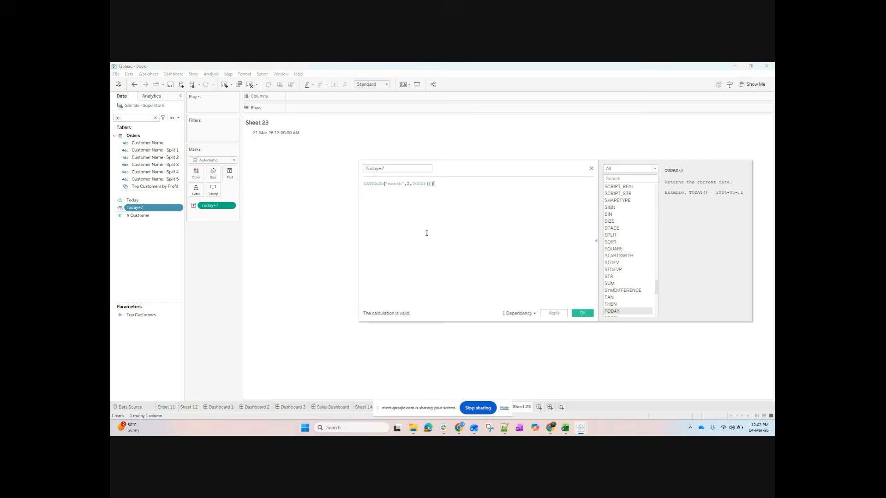
double_click(391, 184)
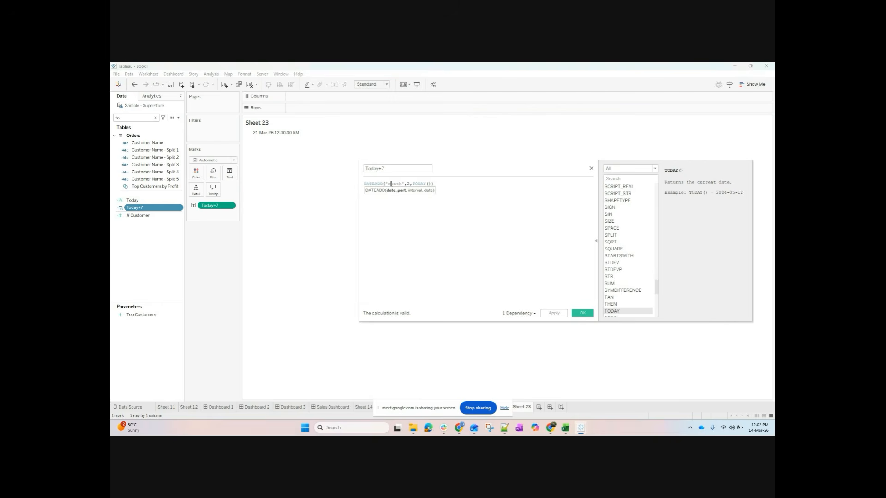
click(470, 263)
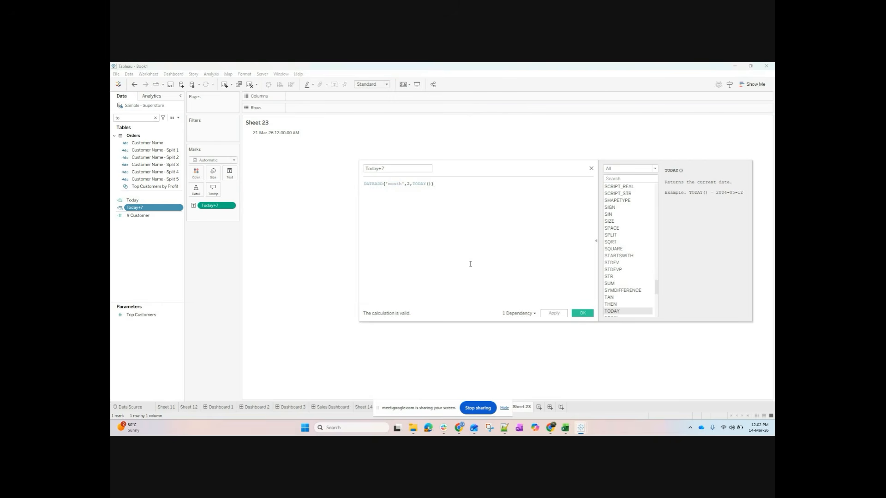
- Rename the calculated field Month+2 and apply the changed calculation to the sheet
click(373, 169)
double_click(374, 169)
text(Month)
click(391, 169)
key(BackSpace)
text(2)
click(423, 206)
double_click(420, 185)
click(449, 240)
click(558, 314)
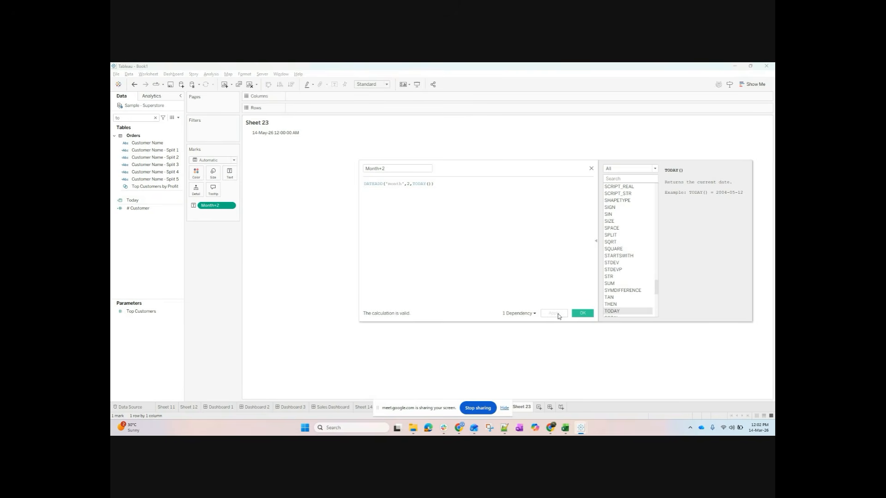
mouse_move(261, 135)
- Change the date part in the Month+2 formula to 'year' and apply the calculation
double_click(396, 183)
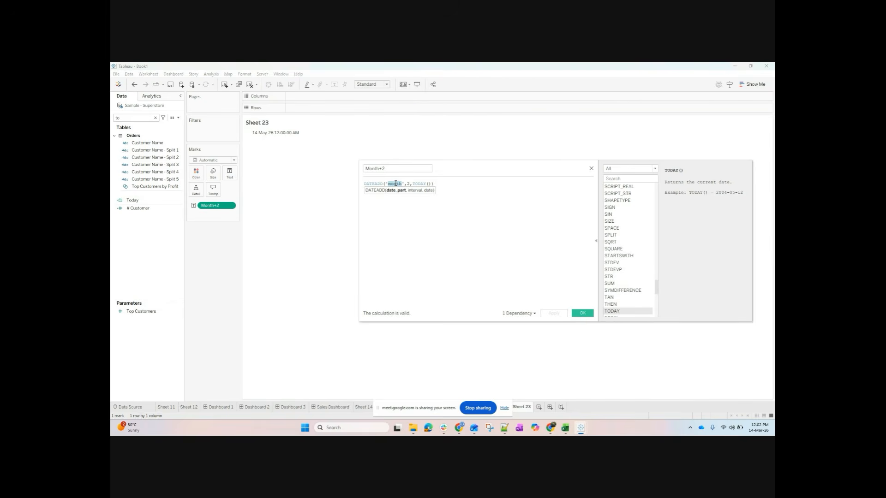
text(year)
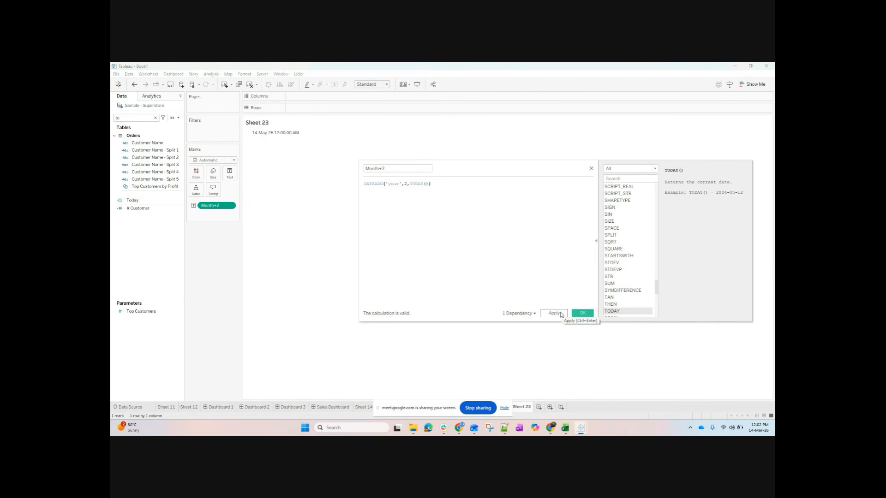
click(560, 314)
- Filter the function reference to Date functions and view the DATEDIFF description
click(633, 169)
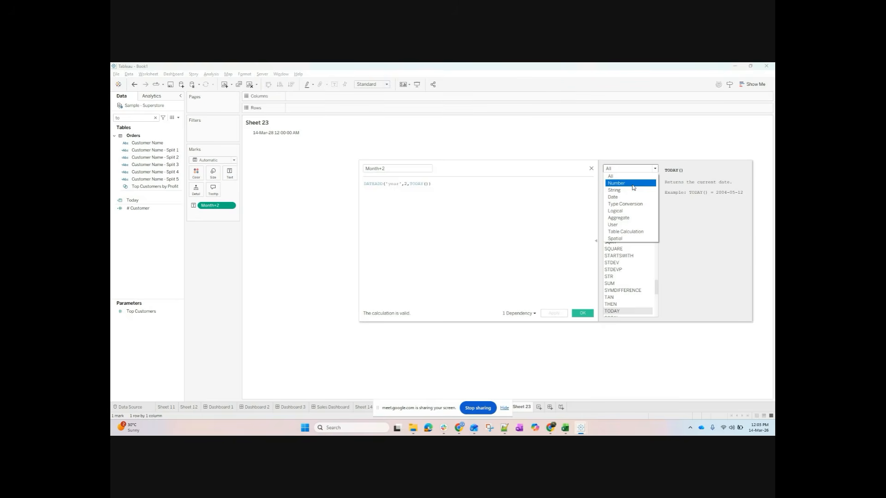
click(633, 183)
click(627, 170)
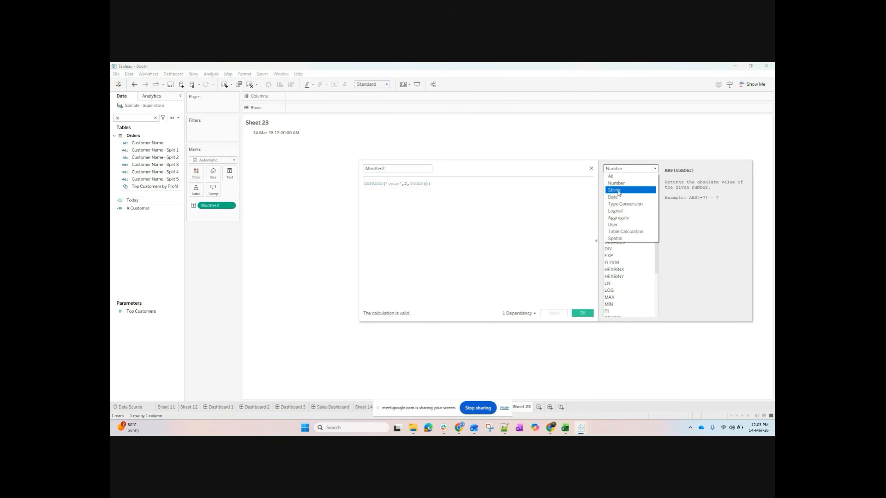
click(618, 197)
click(619, 194)
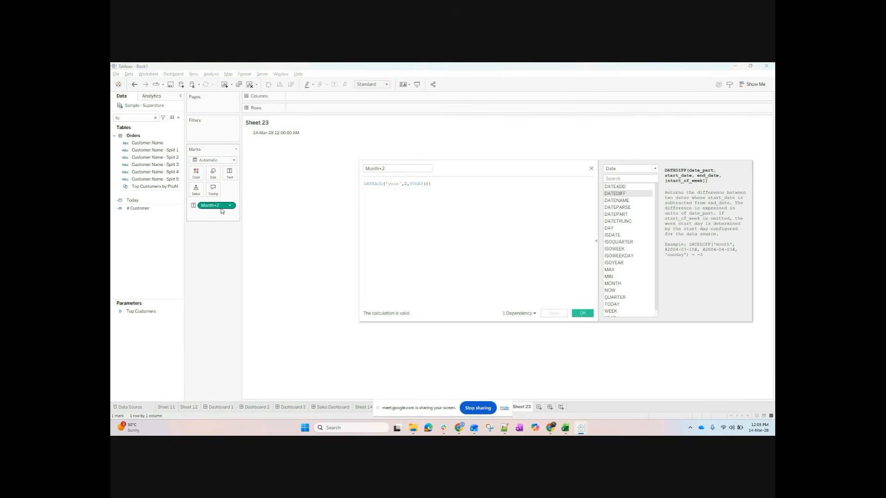
- Remove Month+2 from the sheet, search the data fields for ship fields and add Ship Date (Discrete) to Rows
drag(219, 202, 252, 231)
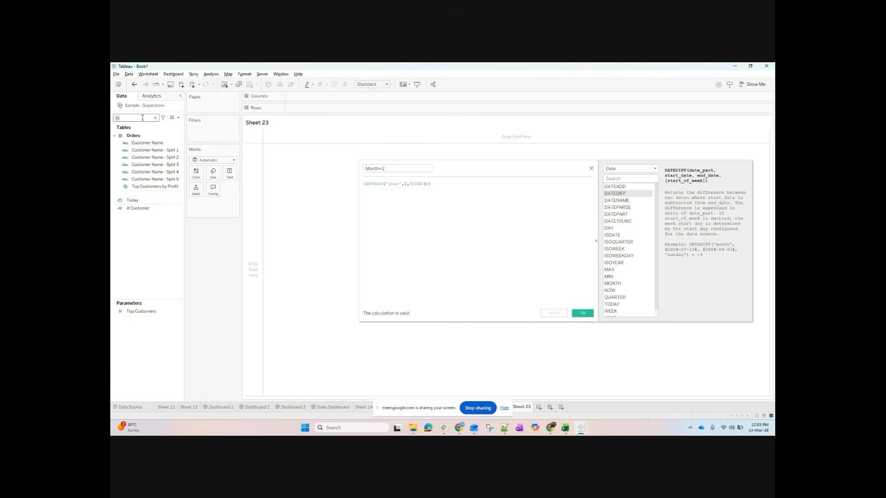
key(BackSpace)
key(BackSpace)
text(shi[p)
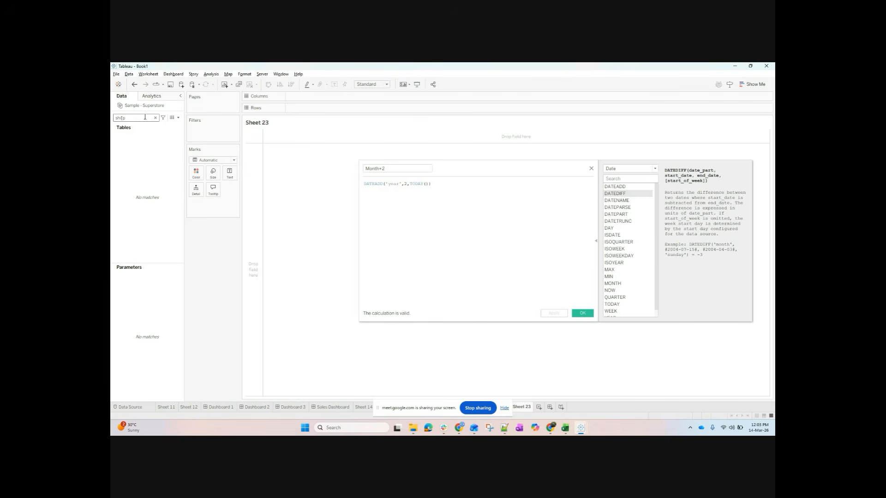
key(BackSpace)
key(BackSpace)
key(BackSpace)
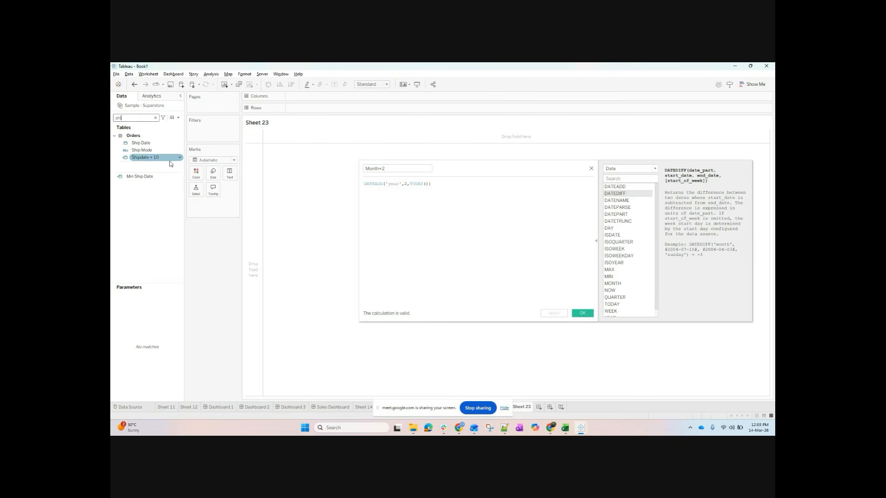
drag(141, 143, 353, 111)
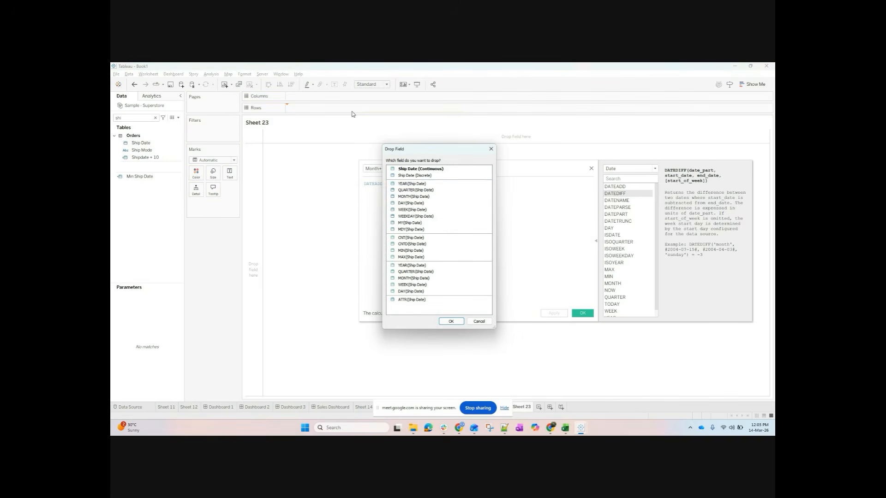
click(439, 175)
click(450, 321)
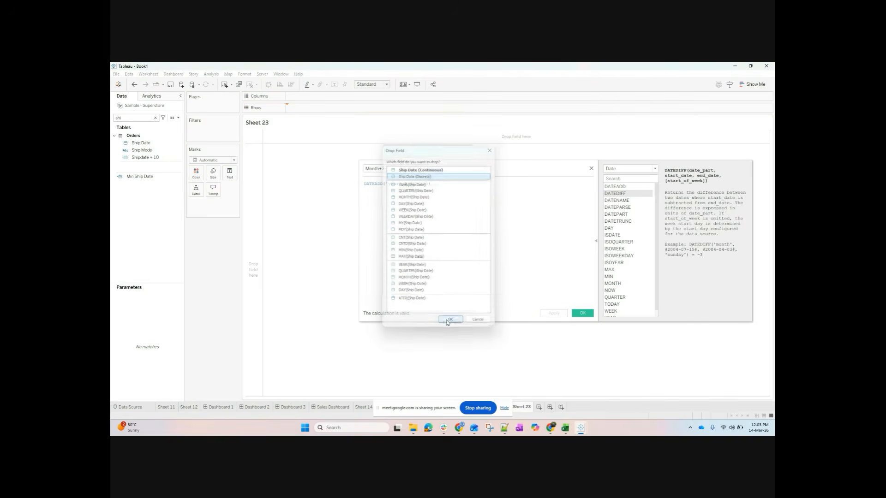
- Search the data fields for "ord" and add Order Date (Discrete) to Rows ahead of Ship Date
double_click(139, 118)
text(ord)
drag(141, 143, 288, 109)
click(410, 207)
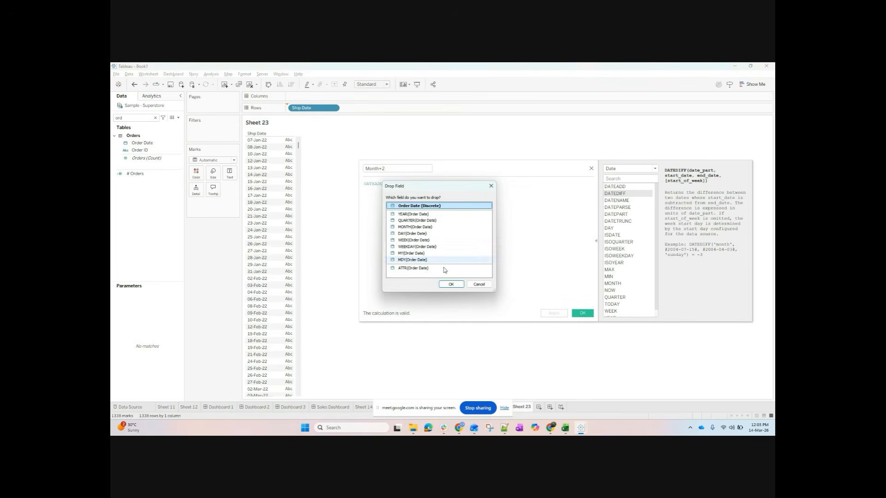
click(450, 284)
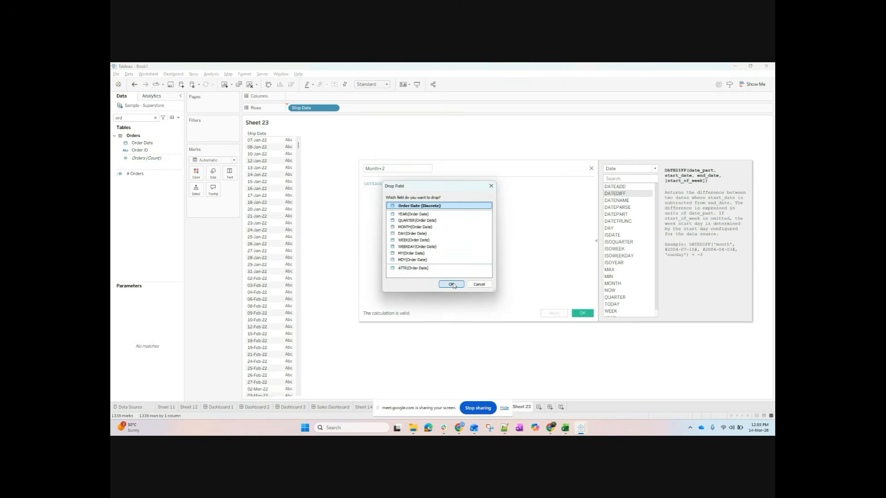
- Search the data fields for "cus" and add Customer Name to Rows ahead of Order Date, including all members
double_click(134, 119)
text(cus)
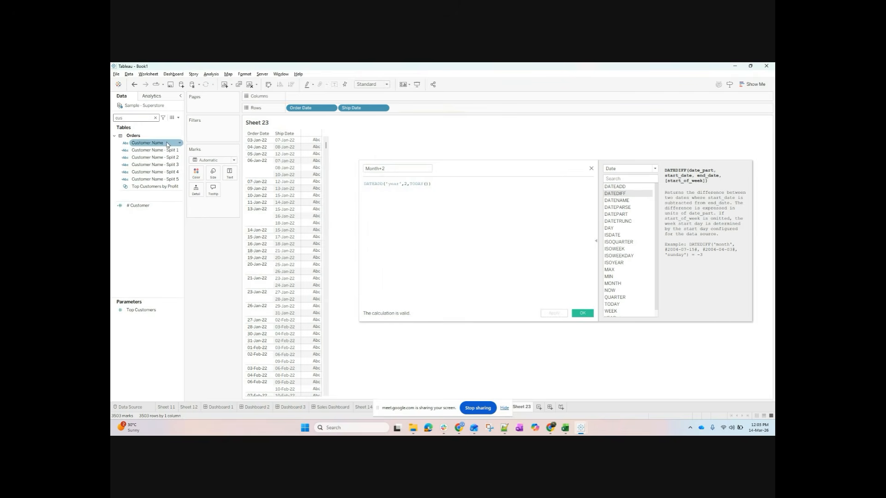
drag(167, 144, 295, 111)
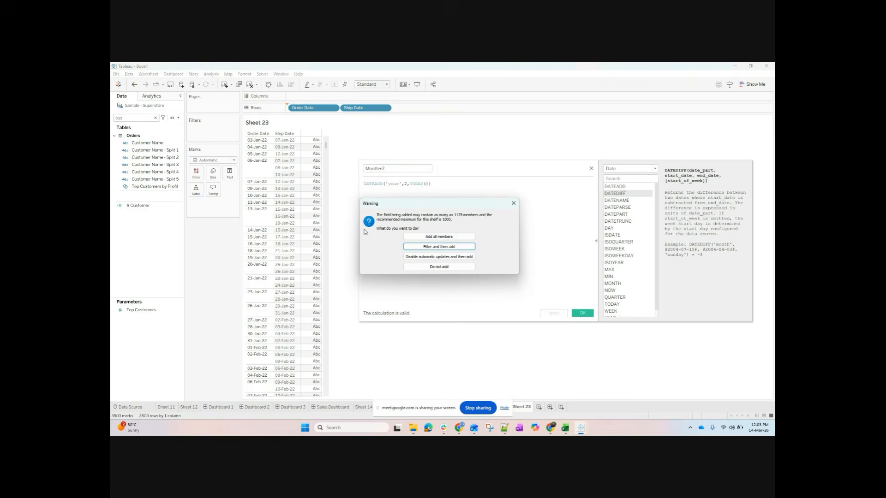
click(425, 235)
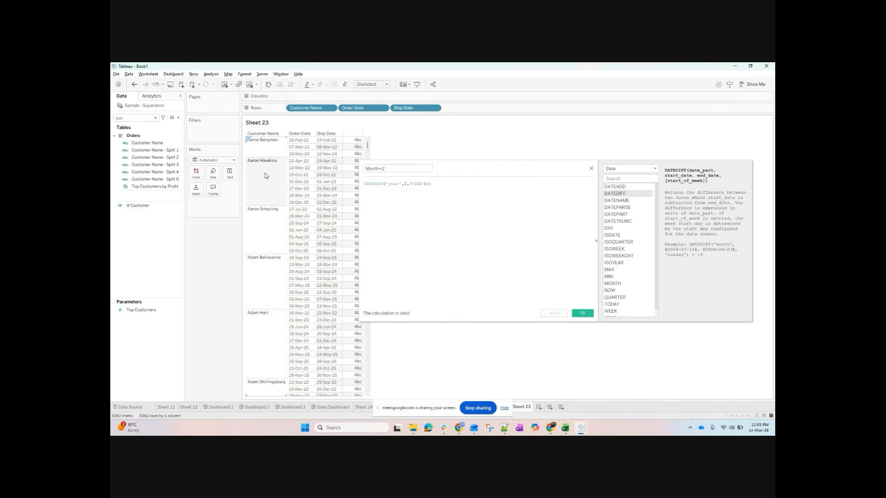
- Search for "ord", add Order ID with all members as the first Rows field, and remove Customer Name from Rows
click(126, 118)
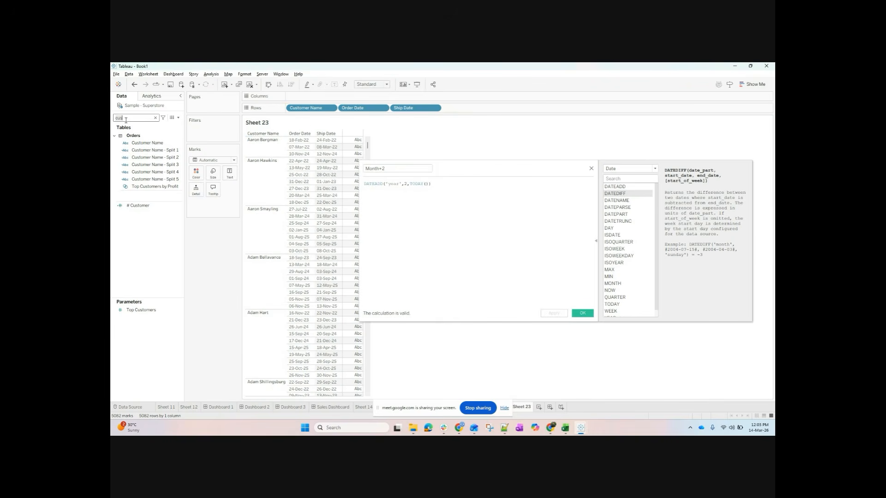
text(ord)
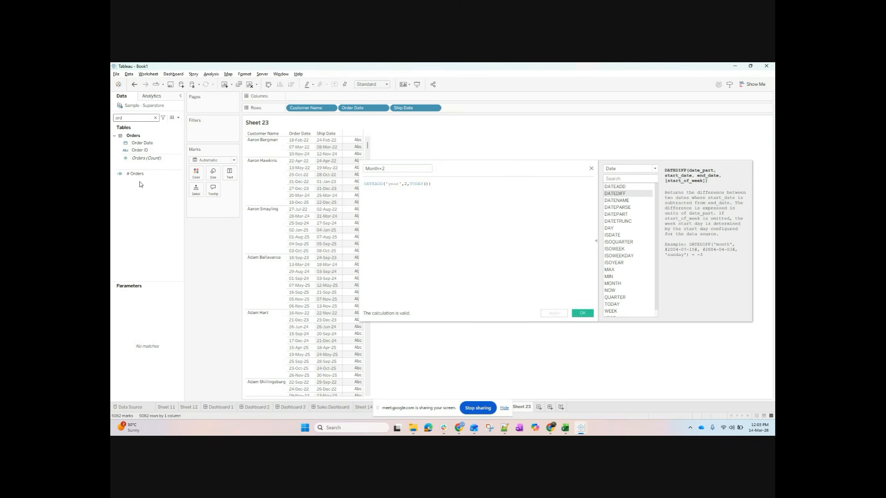
drag(140, 150, 295, 110)
click(439, 237)
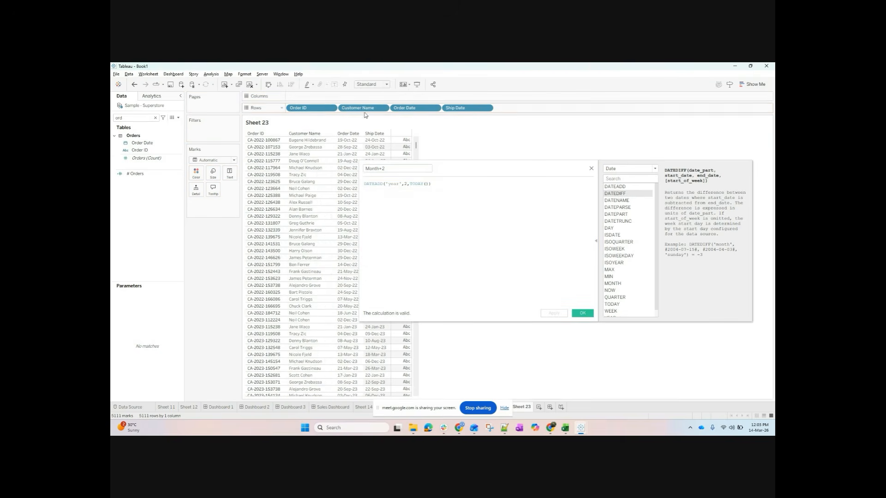
drag(364, 109, 371, 127)
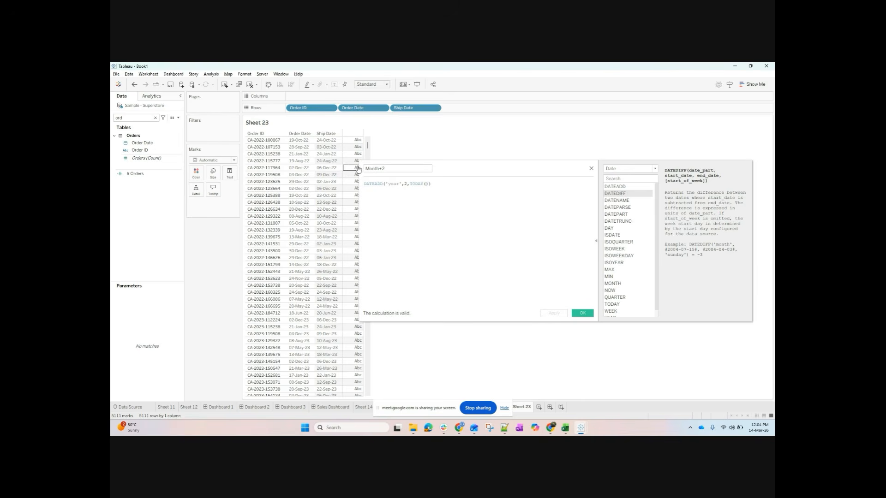
- Close the Month+2 calculation and start a new calculated field with the DATEDIFF function
click(592, 168)
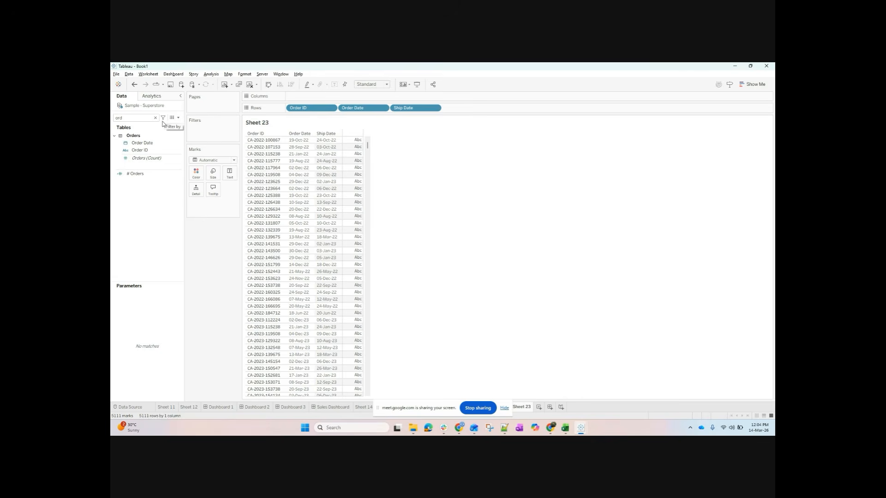
click(293, 141)
click(178, 118)
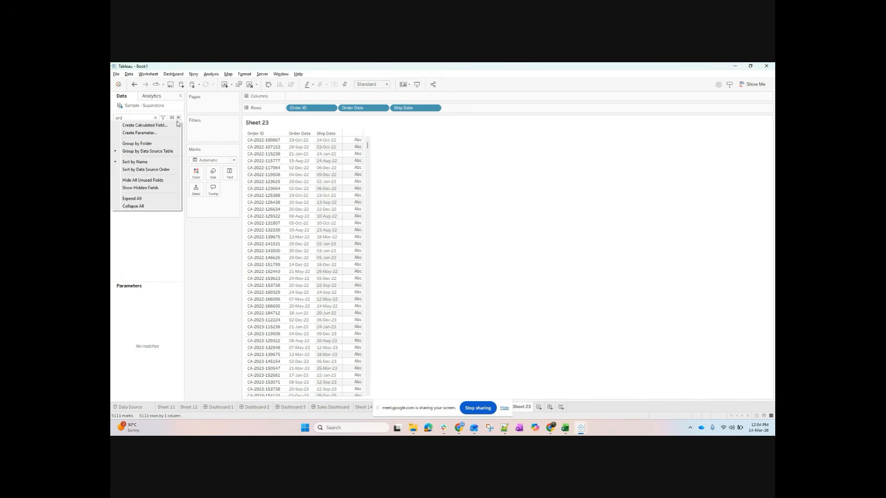
click(179, 124)
text(date)
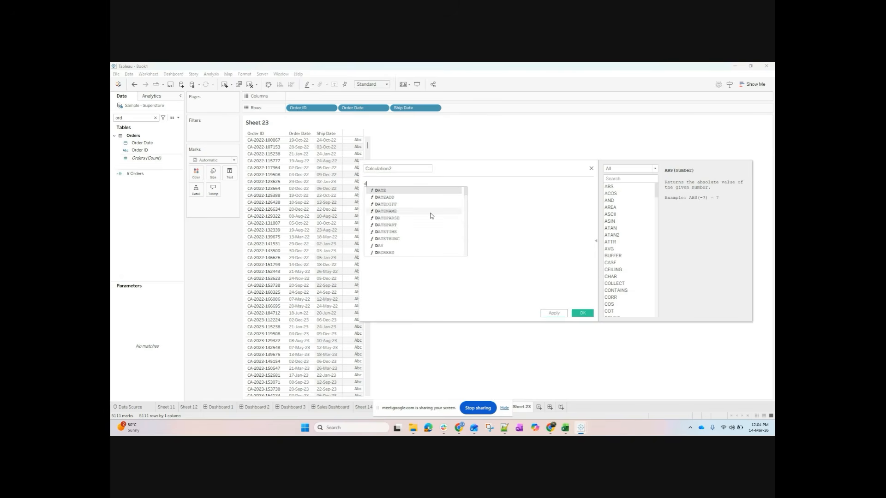
click(424, 205)
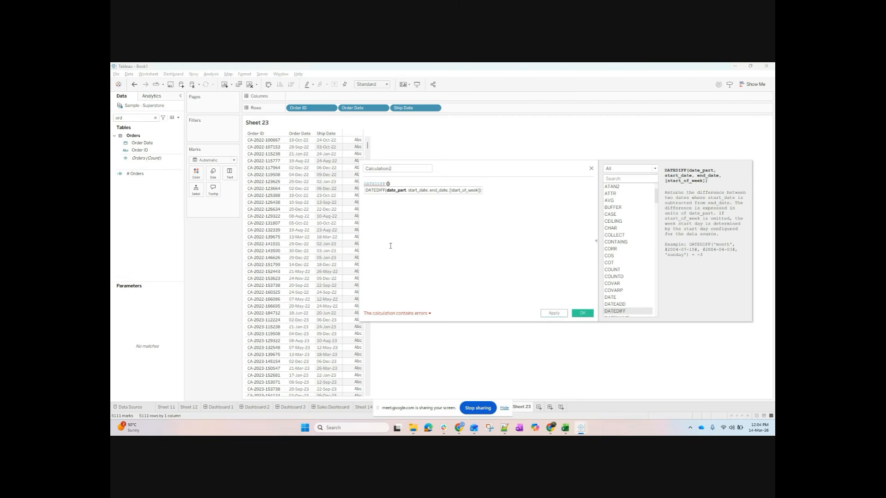
- Complete the formula as DATEDIFF('day',[Order Date], [Ship Date]) and save the calculated field as Shipping Time
text('day',)
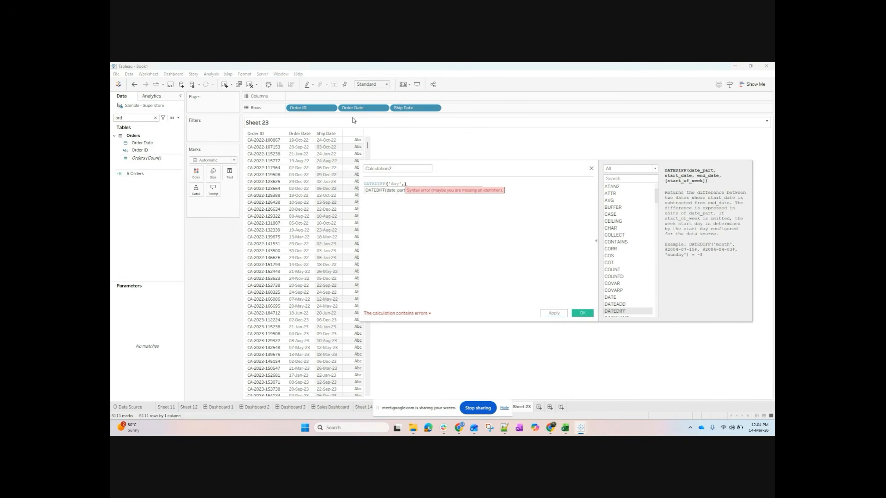
text(or)
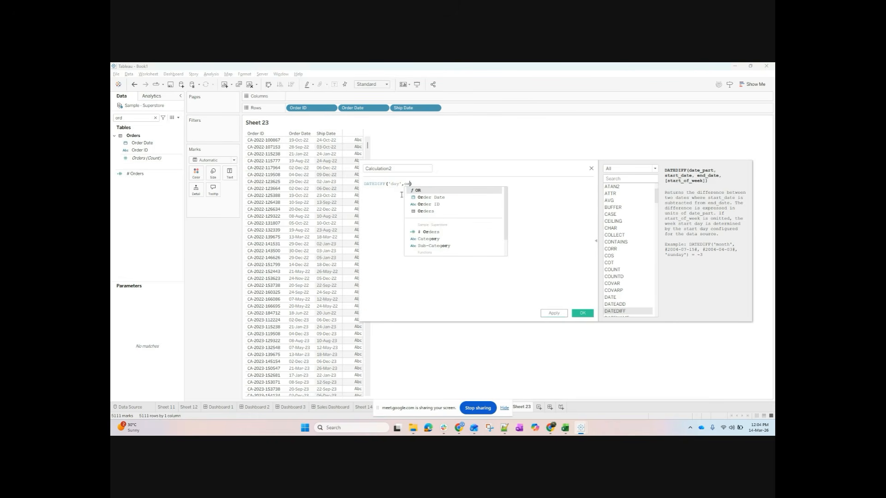
double_click(435, 198)
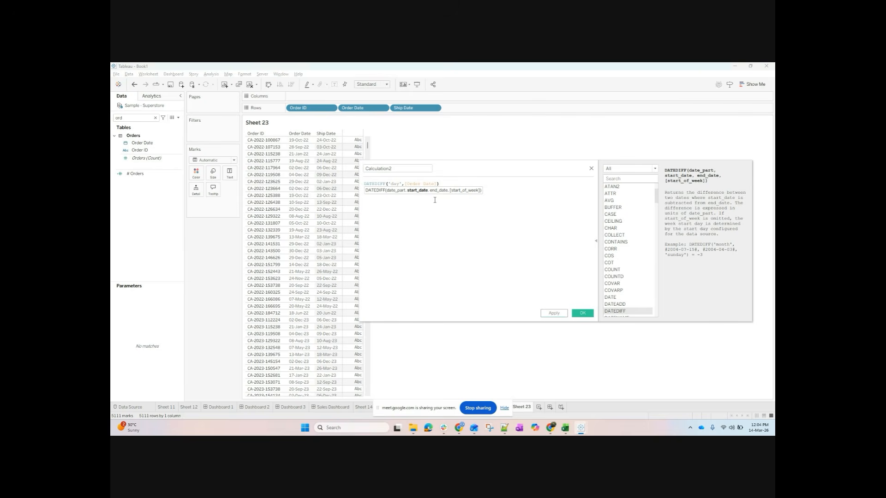
text(, sh)
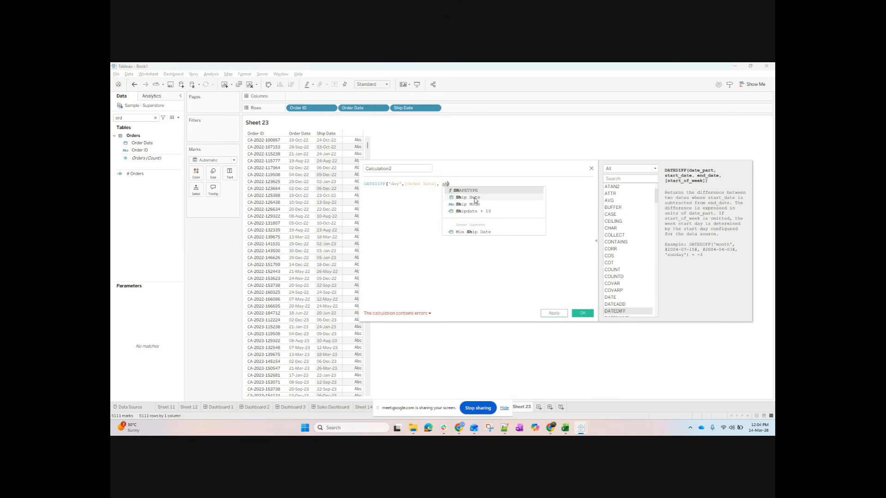
double_click(475, 199)
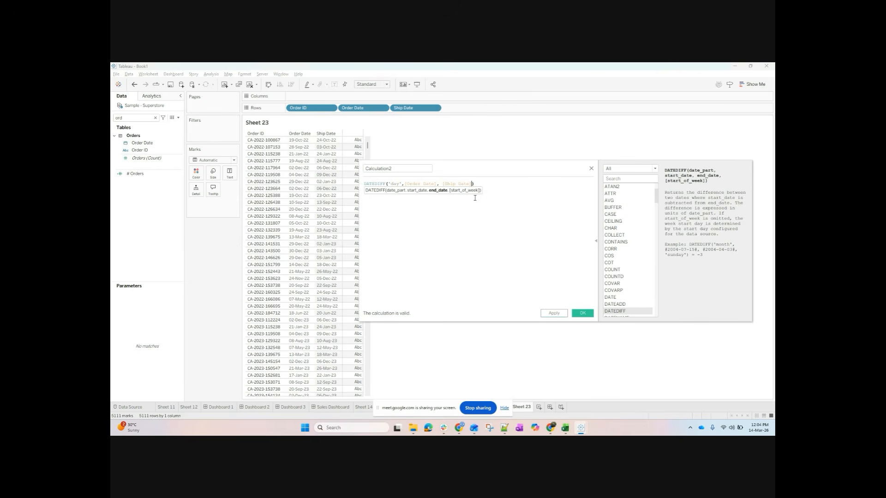
click(406, 169)
text(Di)
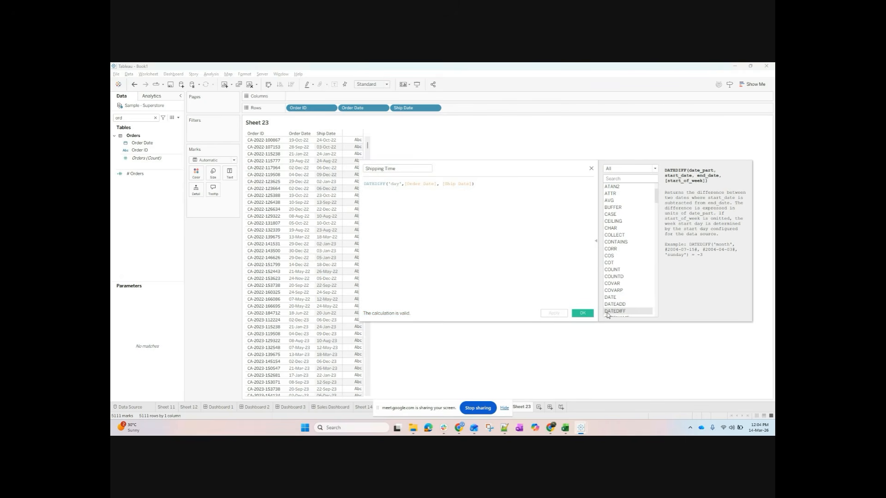
click(583, 313)
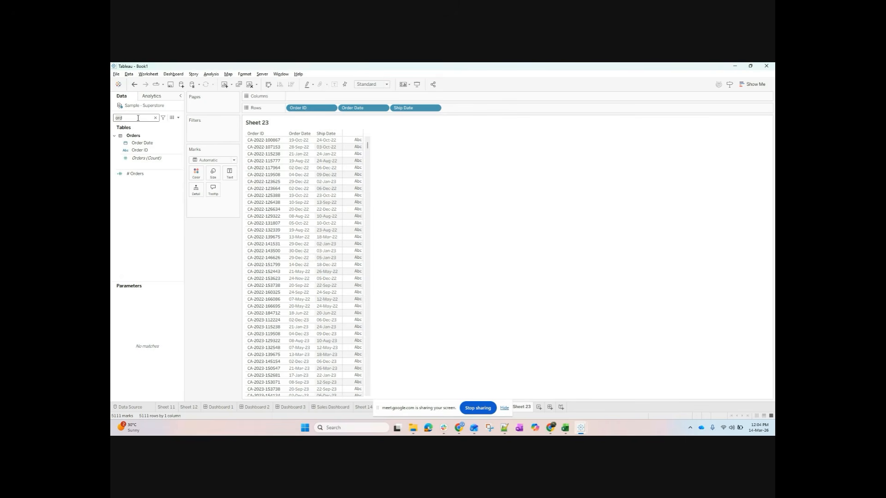
- Search the data fields for "sh" and add Shipping Time as the summed value shown in the table cells
key(BackSpace)
key(BackSpace)
key(BackSpace)
text(si)
key(BackSpace)
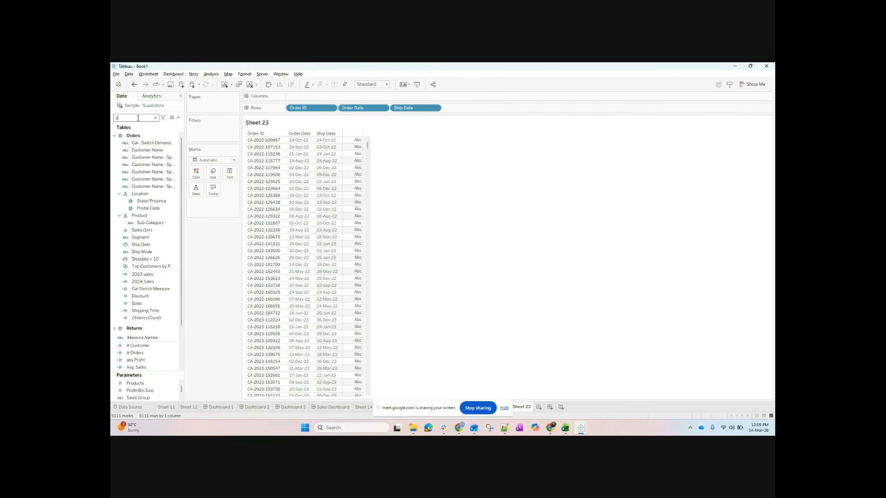
text(h)
drag(163, 166, 362, 179)
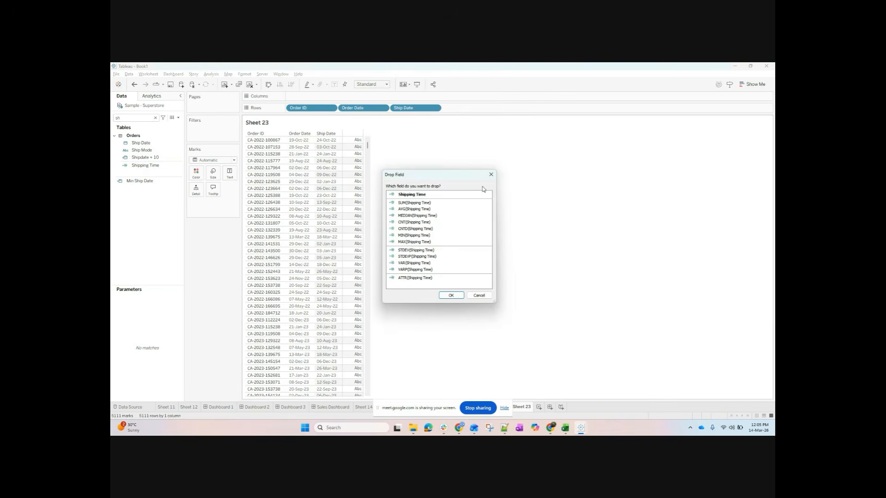
click(490, 174)
drag(147, 165, 359, 169)
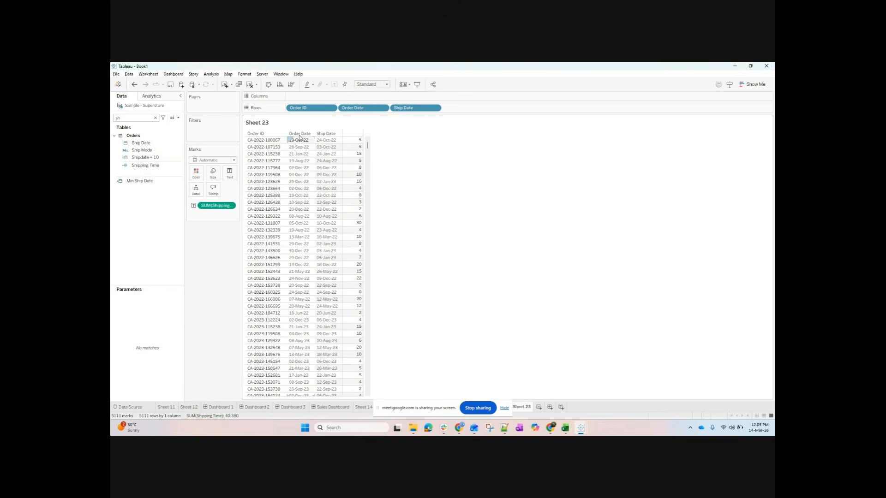
- Sort the Order IDs in descending order by Shipping Time and clear the data field search
click(291, 85)
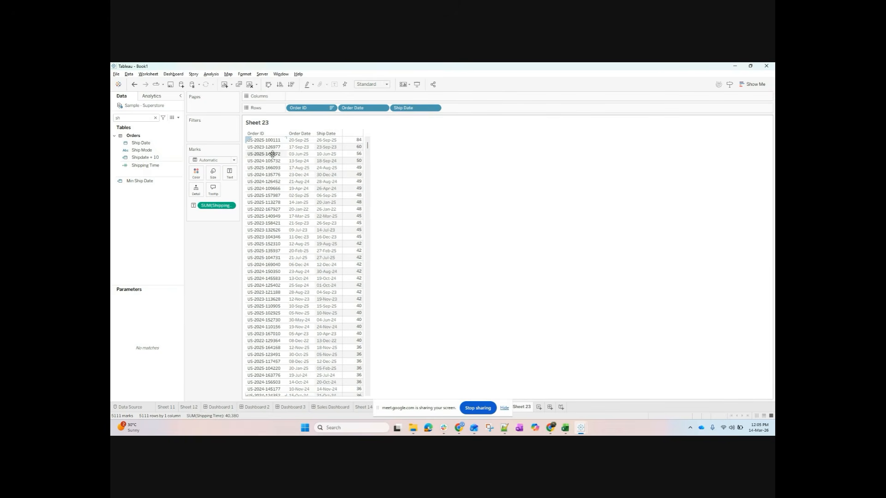
mouse_move(361, 144)
click(156, 119)
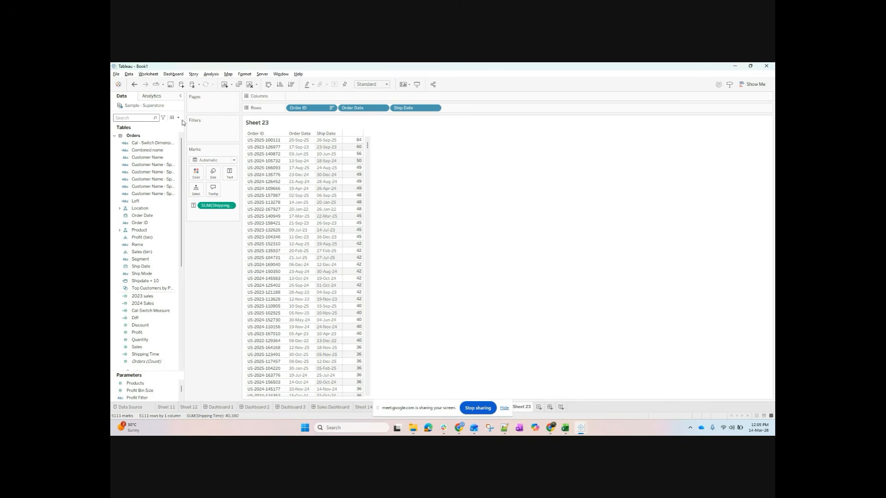
- Convert the table to horizontal bars, remove the Order Date and Ship Date years from Columns, and sort Order IDs descending by Shipping Time
click(752, 84)
click(711, 144)
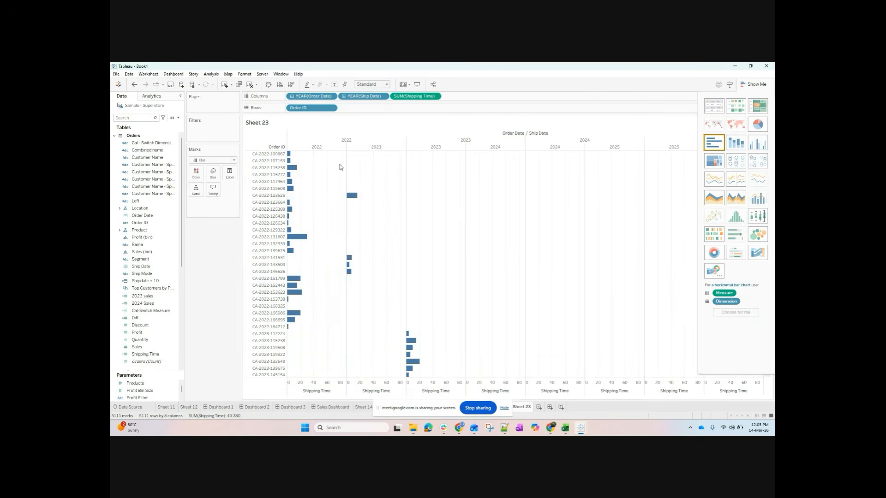
drag(326, 94, 313, 75)
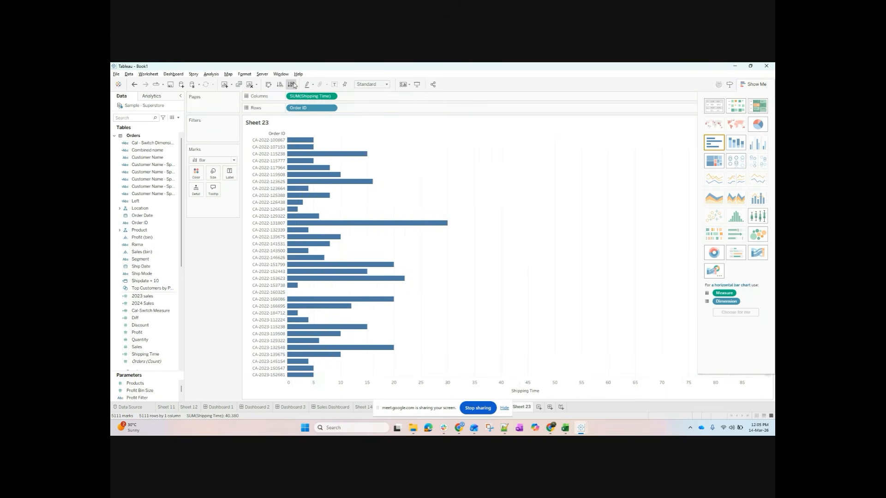
click(291, 84)
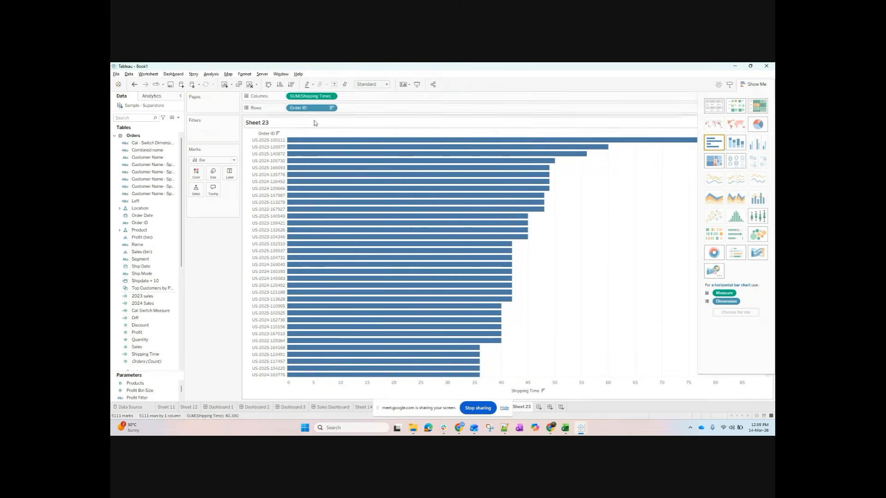
mouse_move(318, 146)
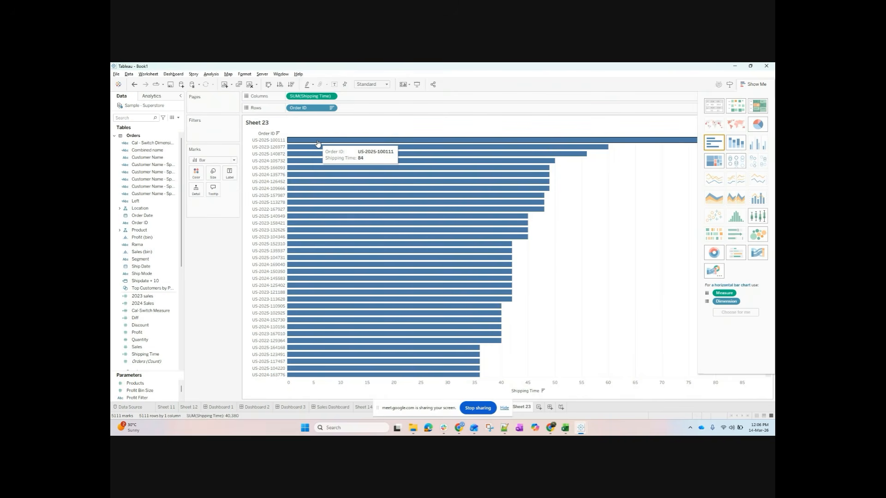
- Switch the bar chart to a text table, then undo the changes back to the unsorted table with Order Date and Ship Date
click(745, 86)
click(747, 87)
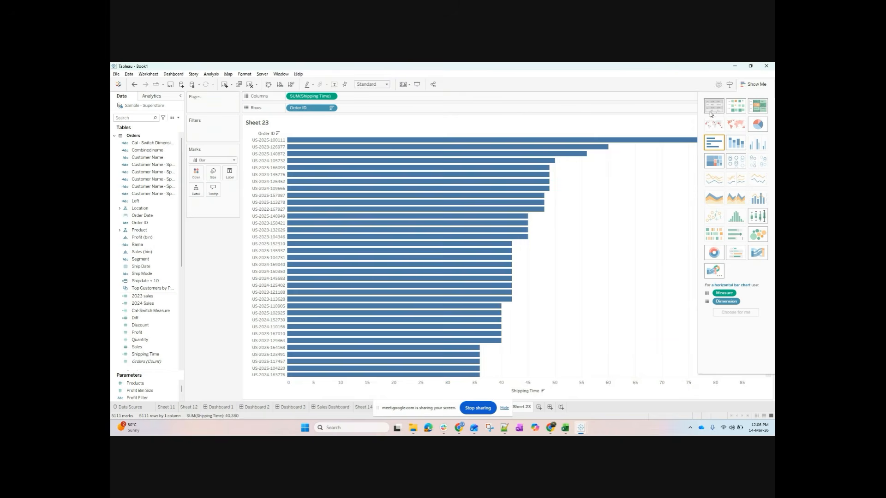
click(714, 105)
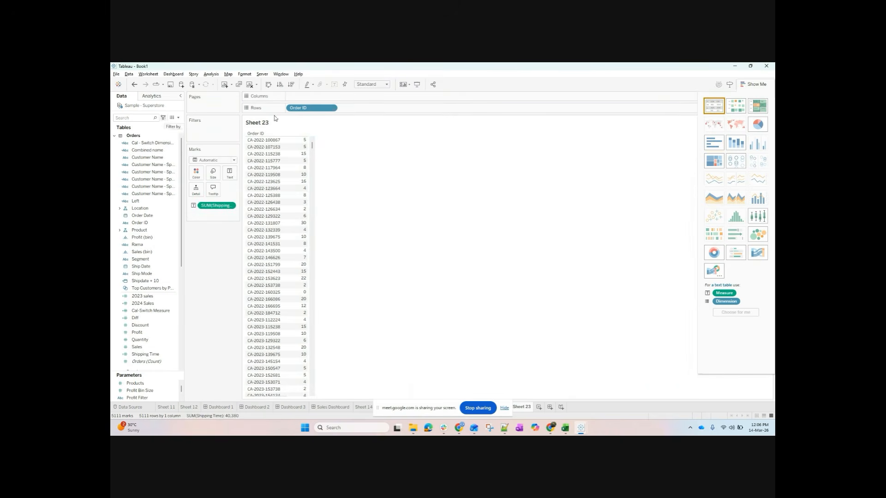
click(132, 86)
click(132, 87)
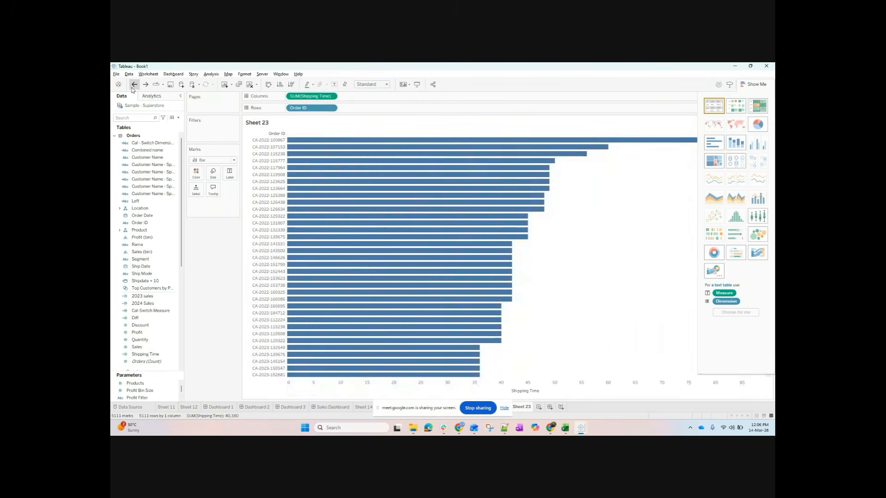
click(132, 87)
click(132, 87)
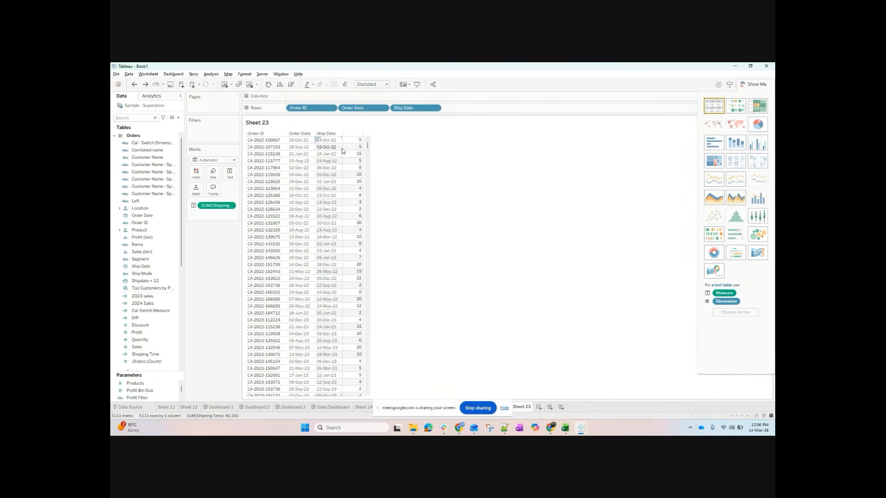
- Search the data fields for "sh" and hide the chart type suggestions
click(178, 118)
click(118, 119)
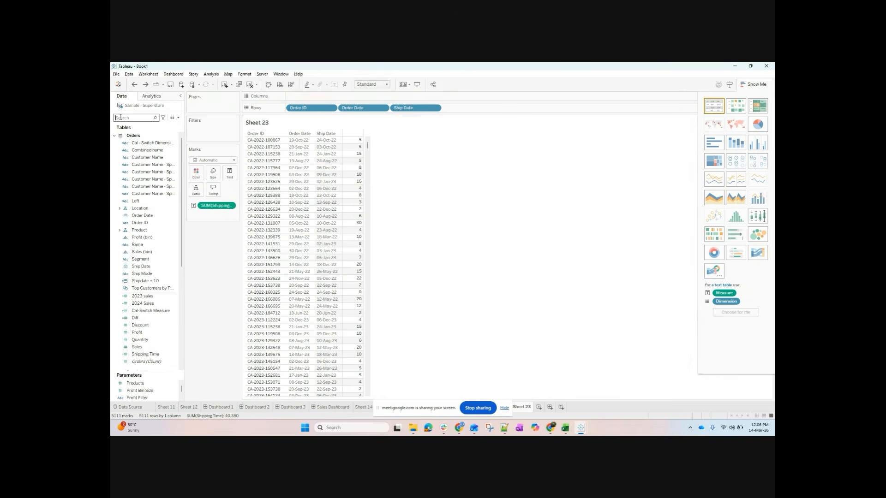
text(sh)
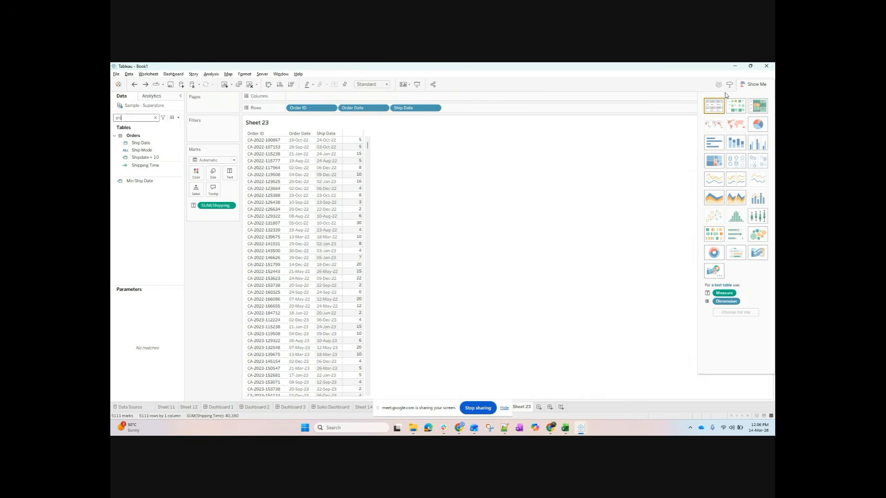
click(753, 85)
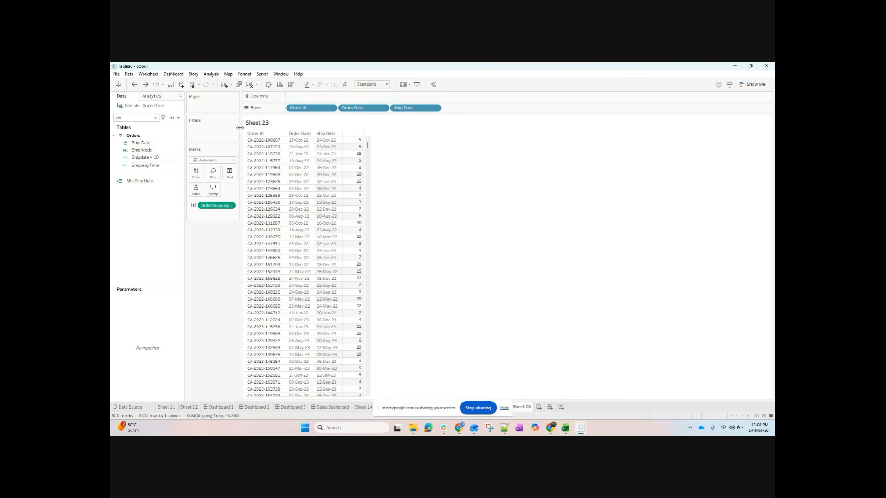
- Clear the field search, start a new calculated field, filter the function list to Date and show the DATENAME description
click(155, 117)
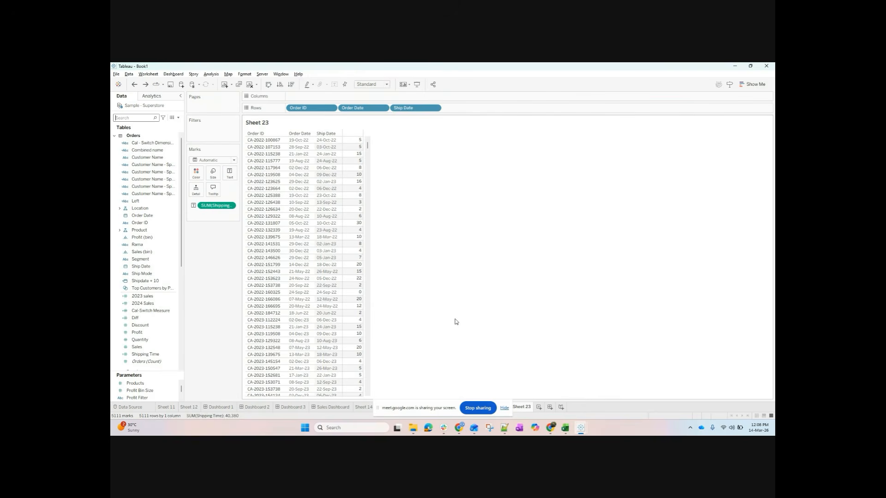
click(179, 118)
click(175, 128)
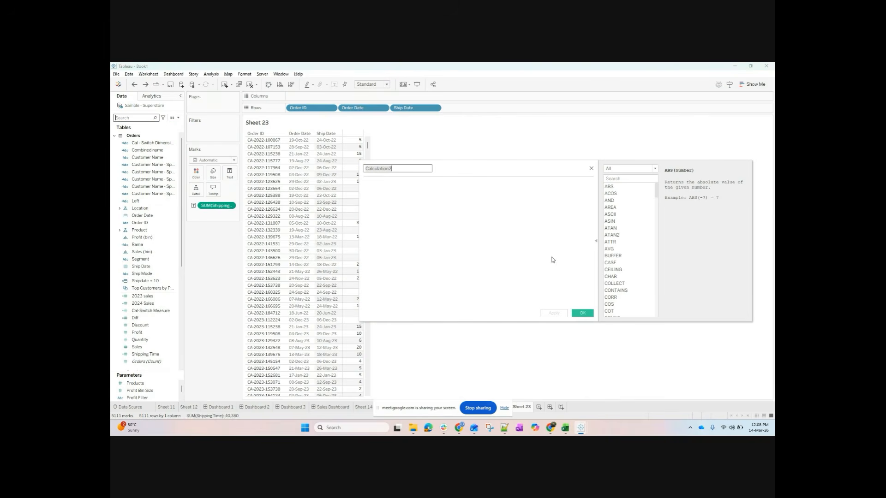
click(596, 242)
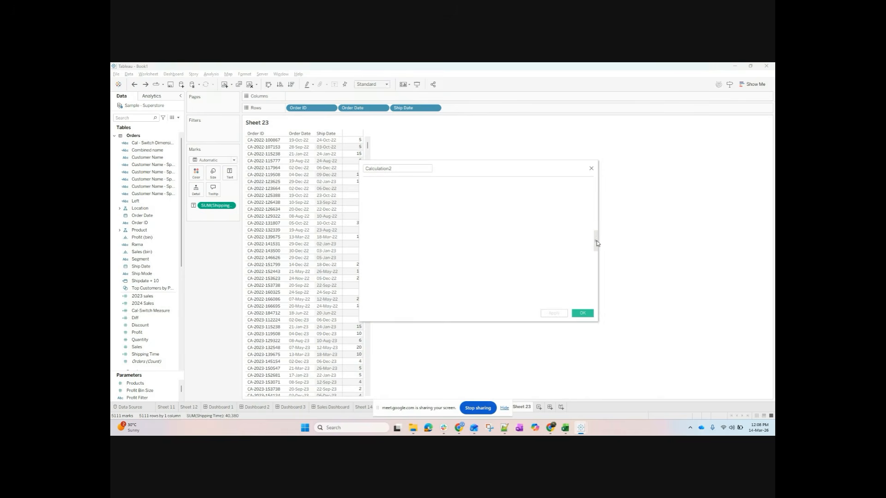
click(596, 242)
click(632, 169)
click(634, 198)
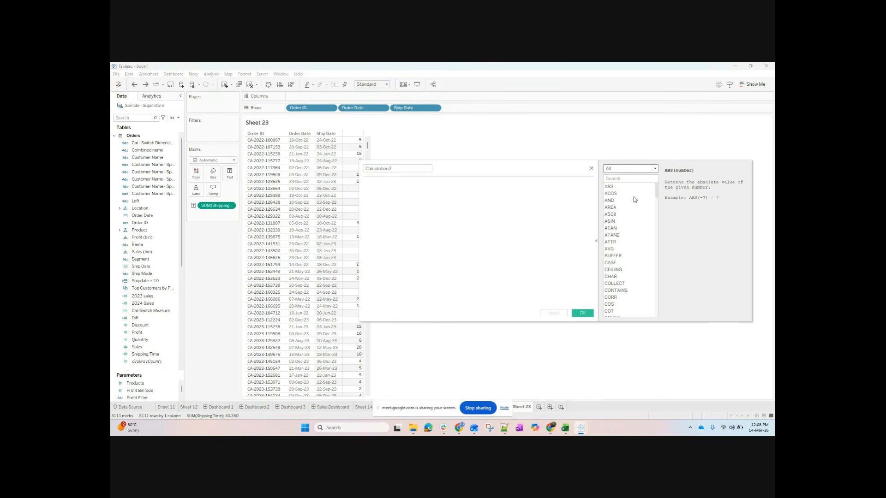
scroll(650, 263, up, 1)
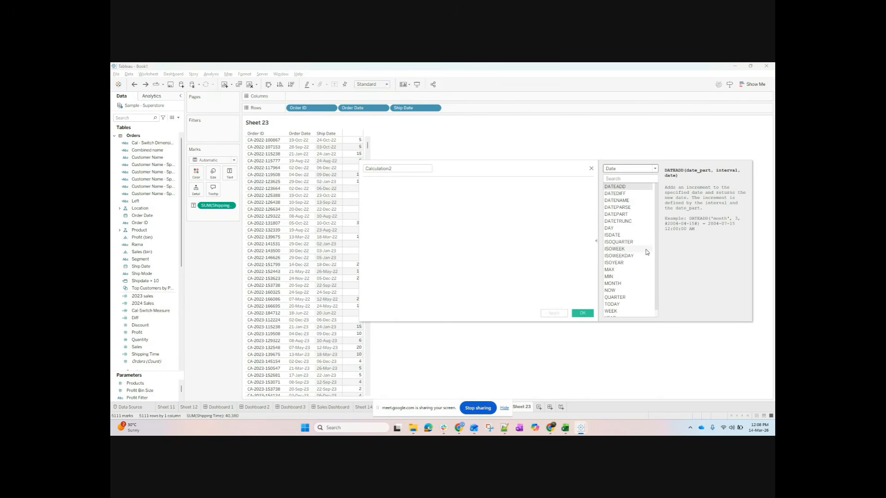
click(614, 201)
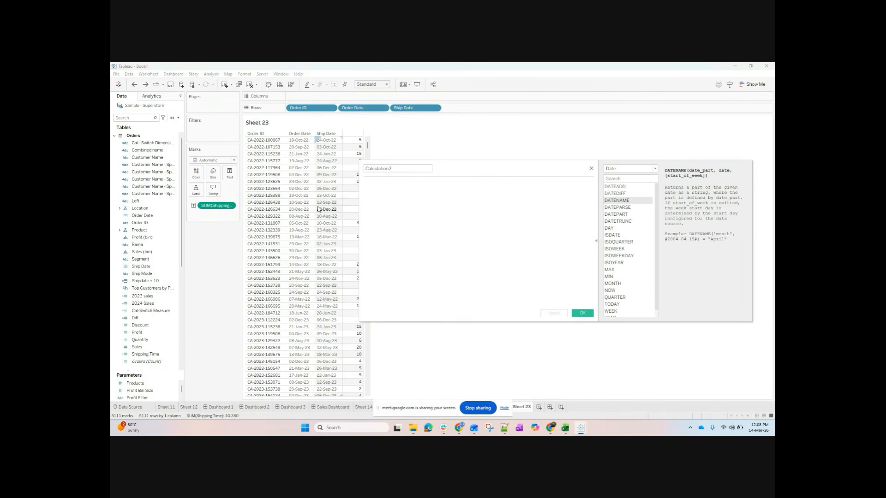
- Remove Ship Date from Rows and return to the empty formula of the new calculated field
click(408, 110)
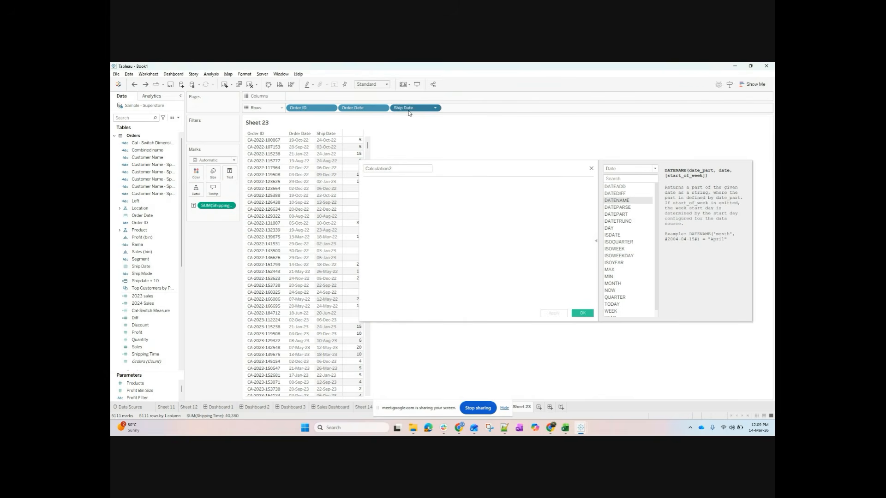
drag(409, 112, 425, 80)
click(429, 211)
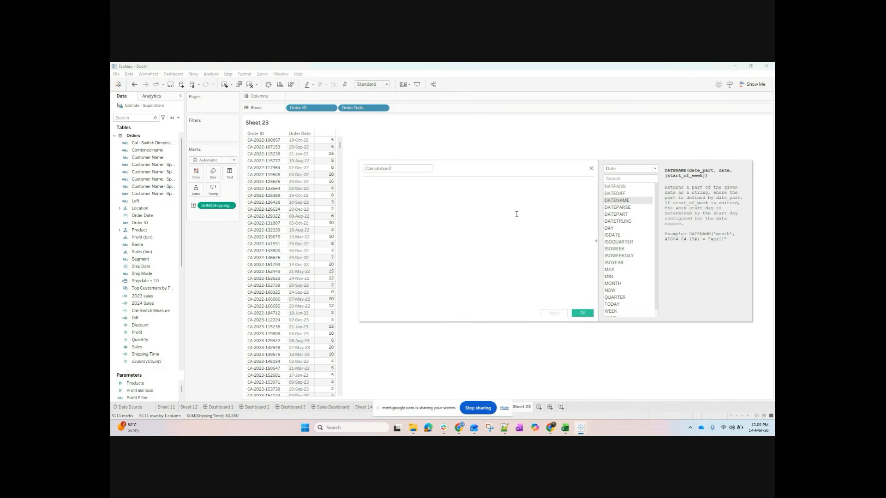
- Enter the formula DATENAME('month',[Order Date]) in the new calculated field
text(date)
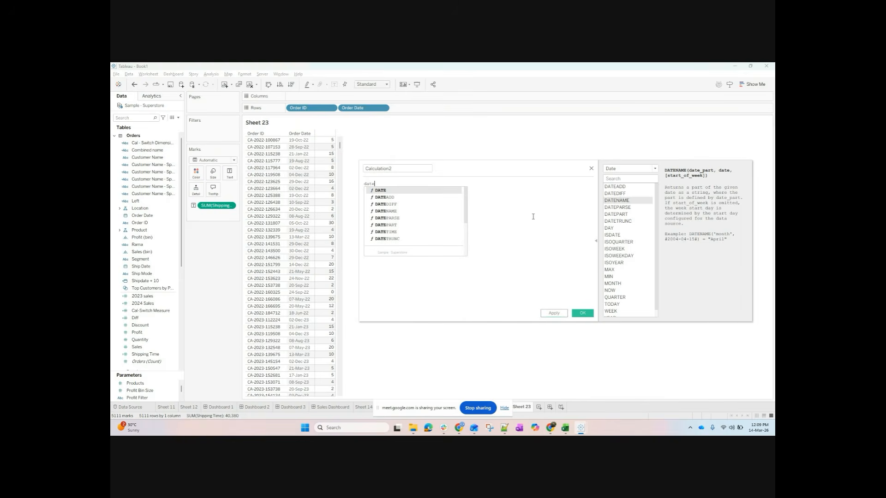
double_click(431, 211)
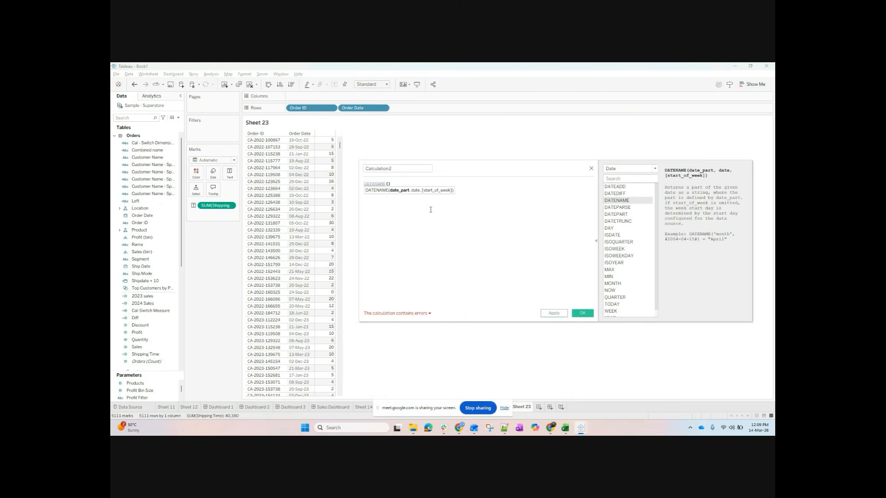
text('mon)
text(th',)
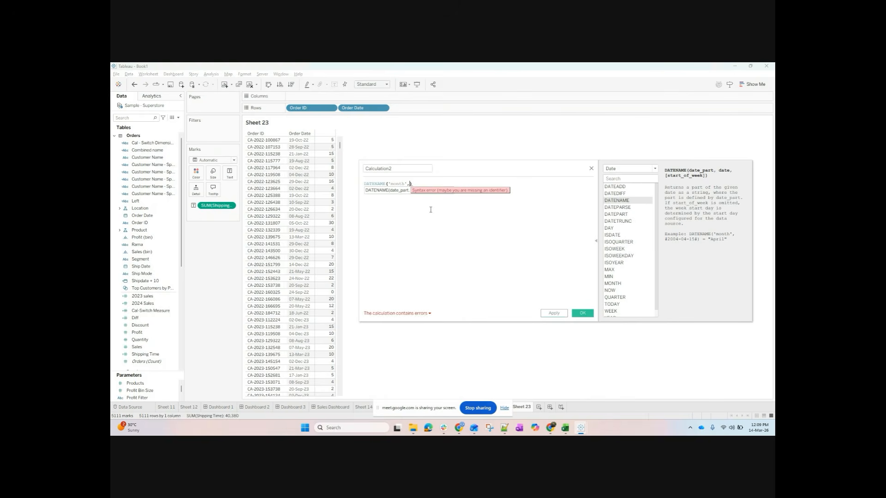
text(or)
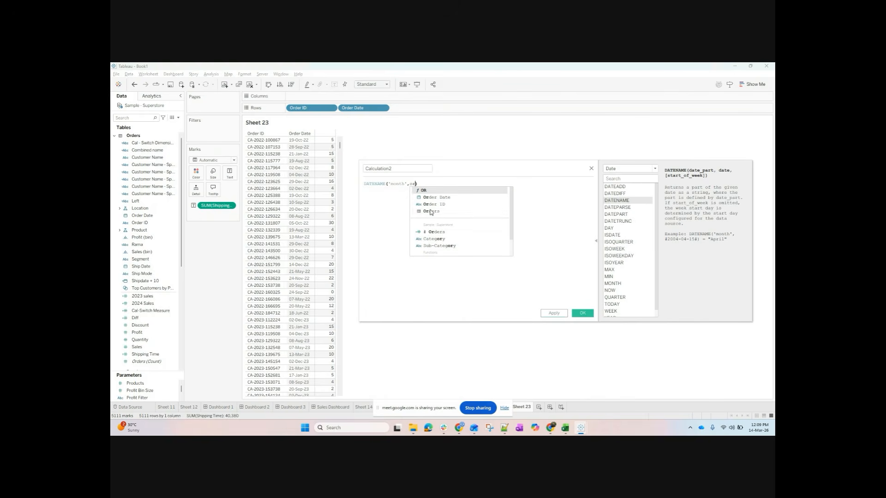
key(Return)
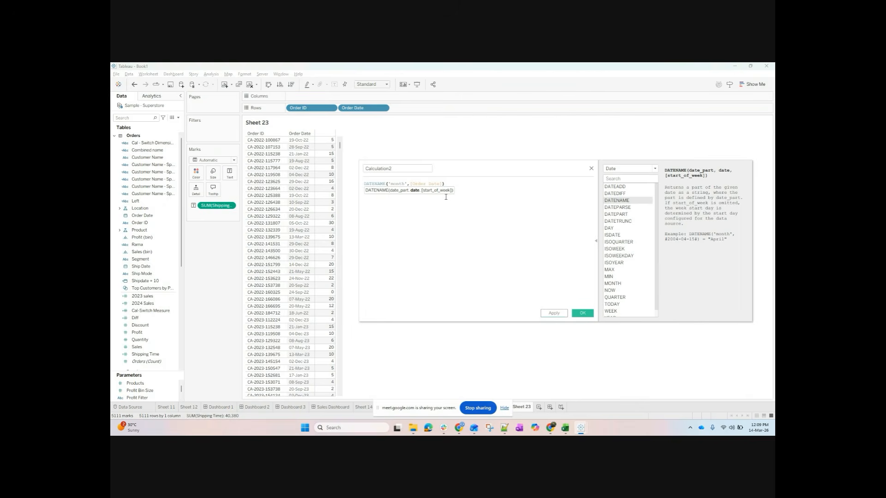
- Name the calculated field "Month - Order", save it and add it to Rows after Order Date
click(413, 168)
key(ctrl+a)
key(BackSpace)
text(Month)
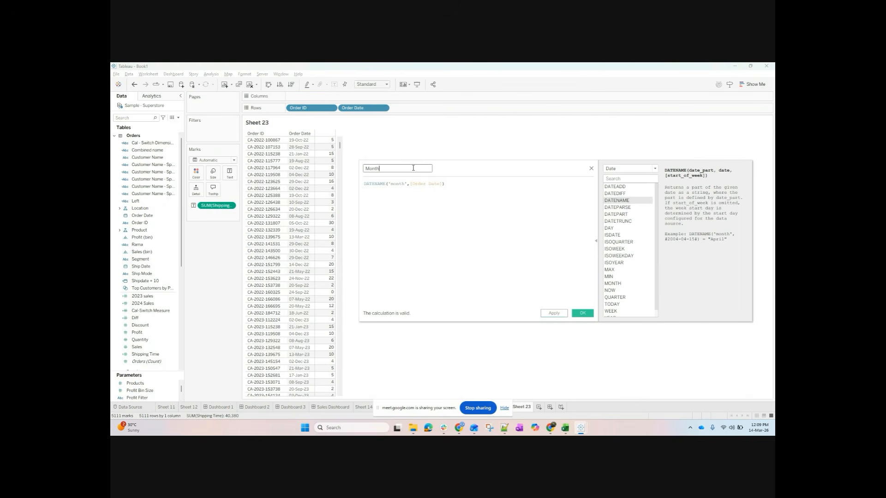
text( - Order)
click(546, 313)
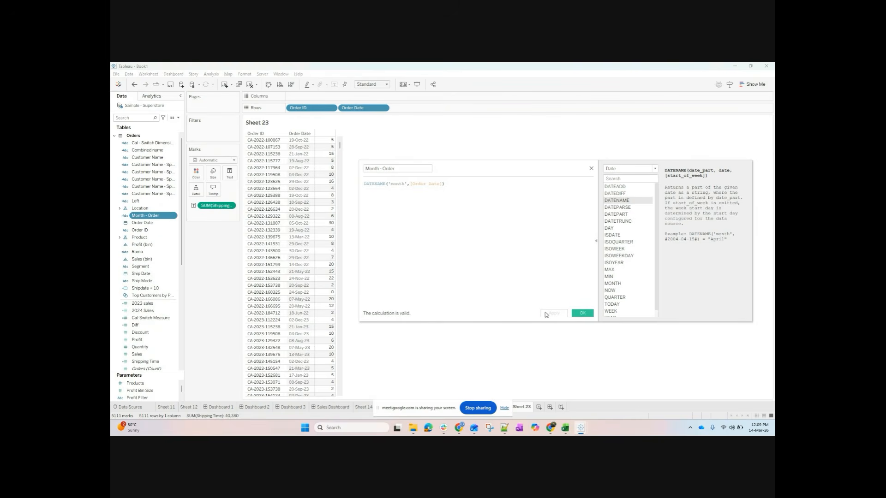
click(582, 313)
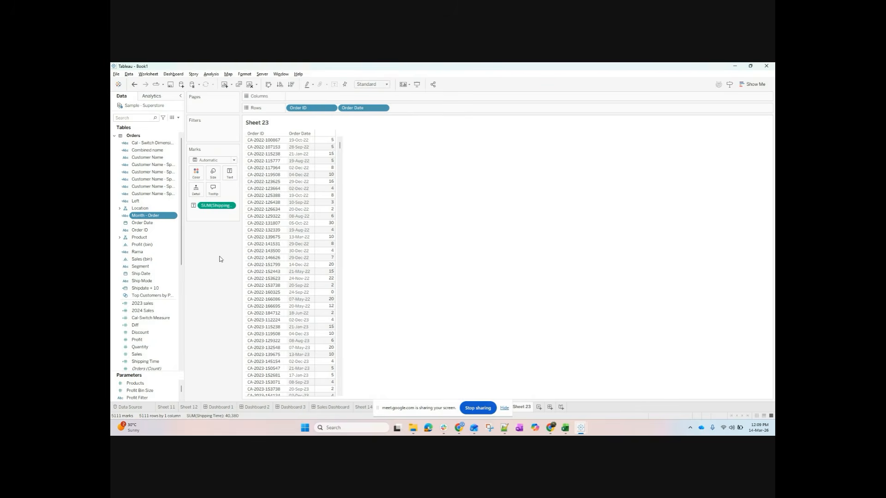
mouse_move(145, 216)
mouse_down()
mouse_move(451, 97)
mouse_move(449, 111)
mouse_up()
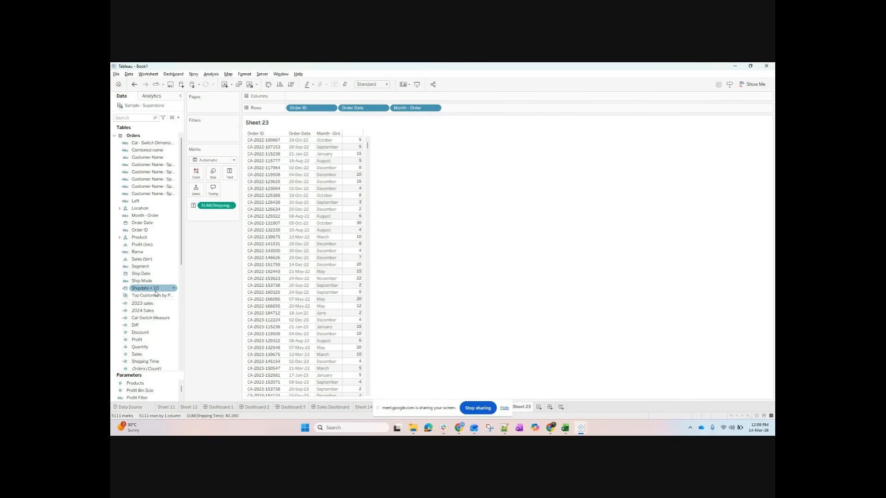
- Search the data fields for "mon", open the Month - Order calculation for editing and filter its function list to Date
click(130, 117)
text(mon)
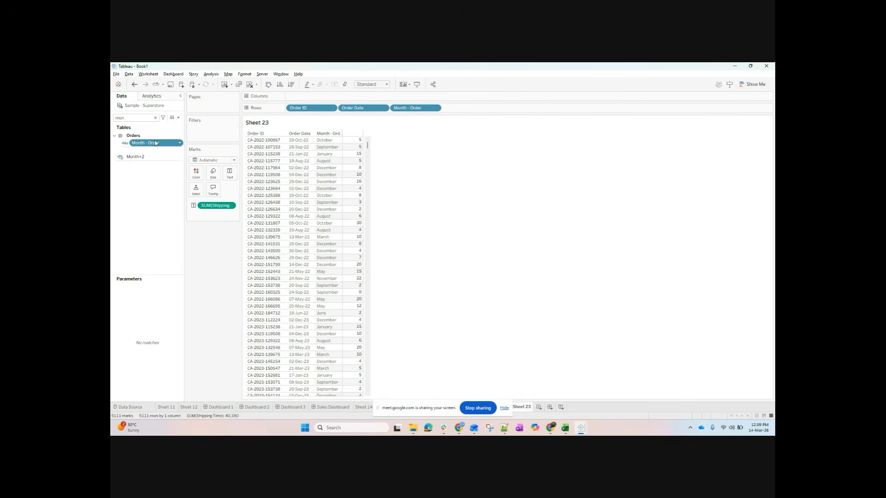
right_click(155, 143)
click(178, 182)
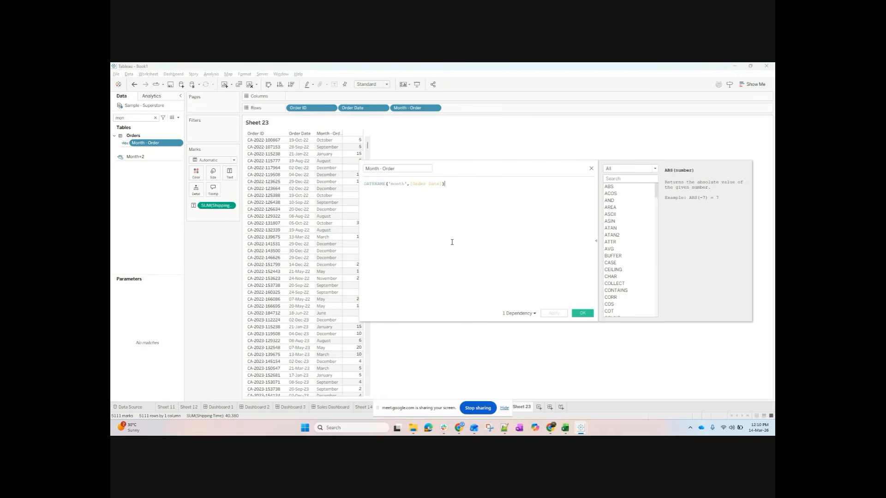
click(646, 169)
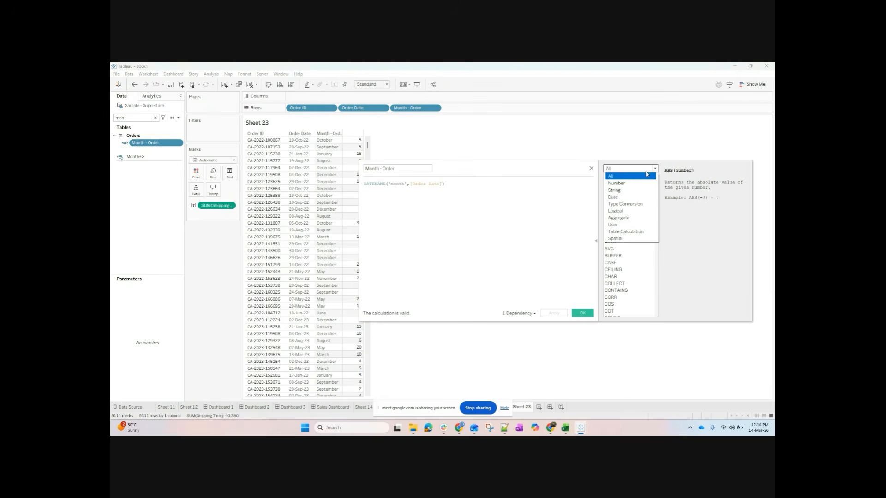
click(636, 197)
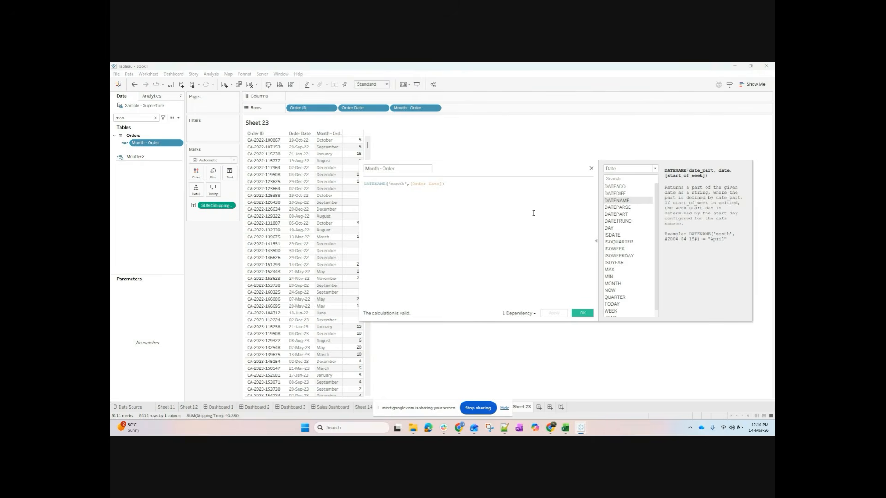
- Change the date part in the Month - Order DATENAME formula to week and apply it
double_click(399, 184)
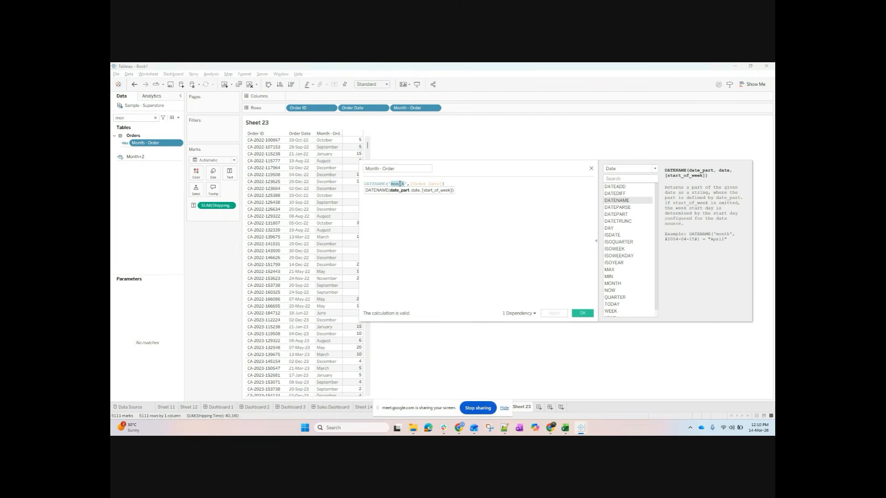
text(week)
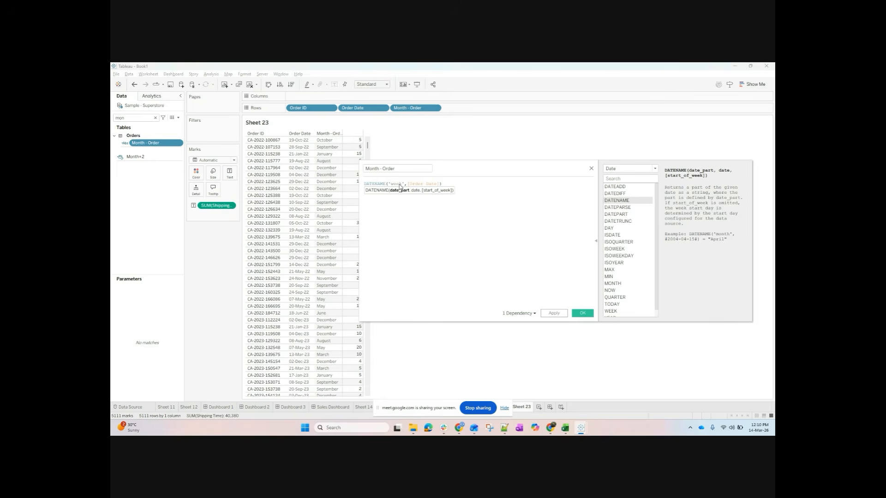
click(554, 313)
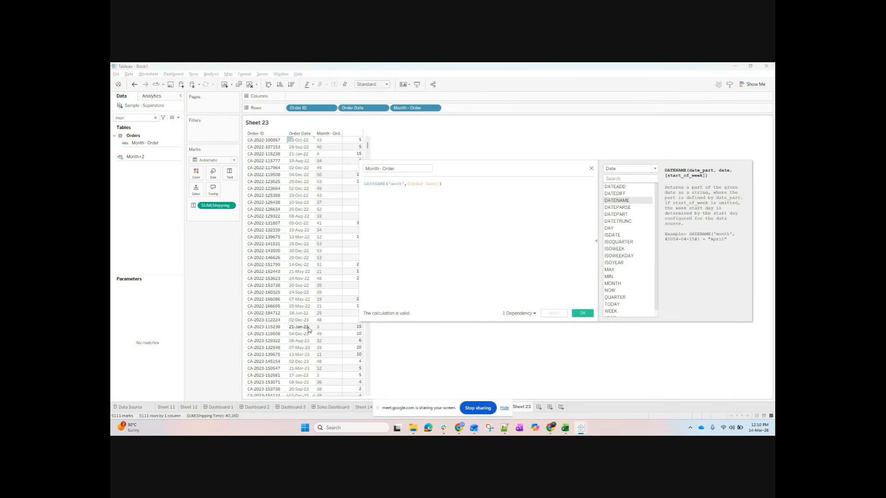
- Look through the table rows and show the DATEPARSE and DATEPART function descriptions
scroll(314, 364, down, 1)
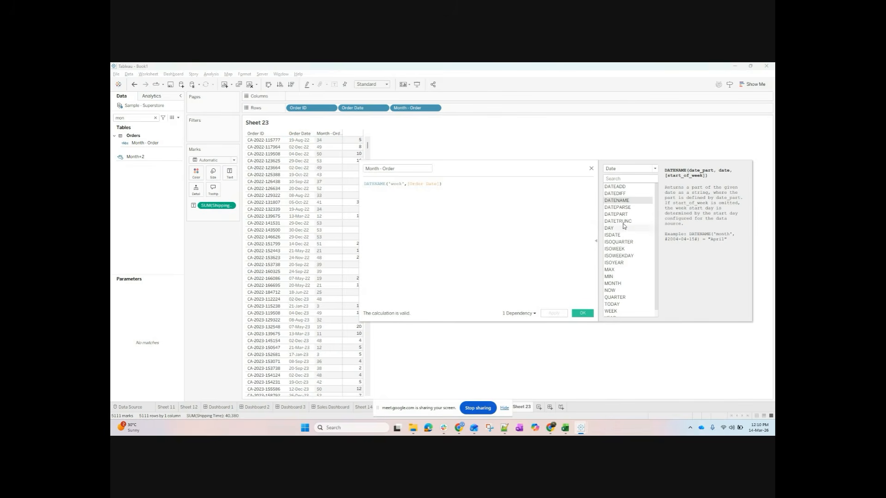
click(632, 209)
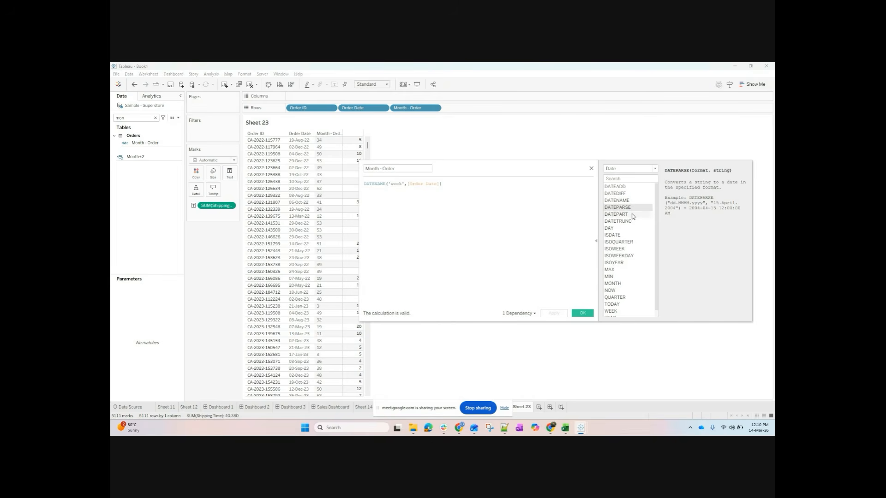
click(633, 216)
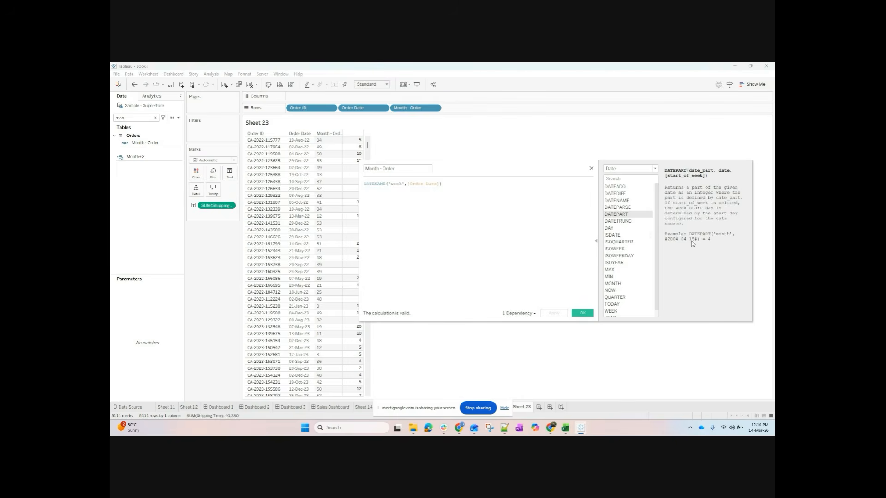
- Set the date part in the Month - Order DATENAME formula back to month and apply it
click(396, 184)
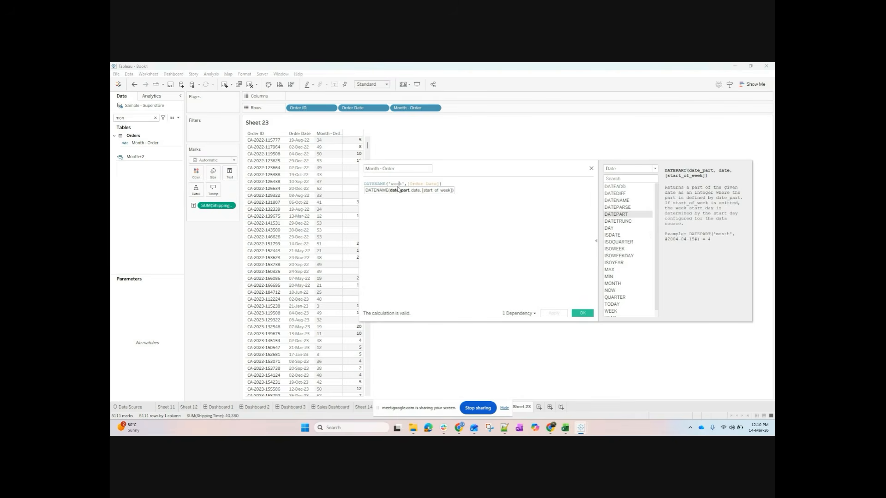
double_click(398, 185)
text(month)
click(503, 253)
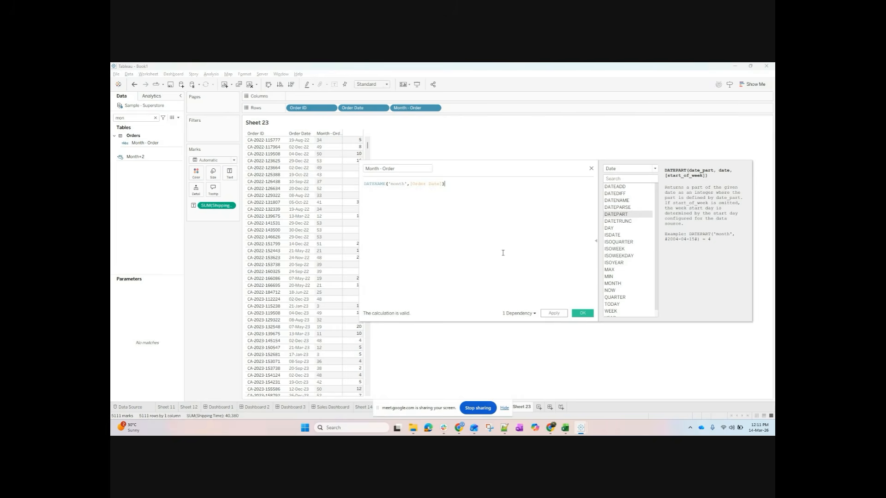
click(552, 315)
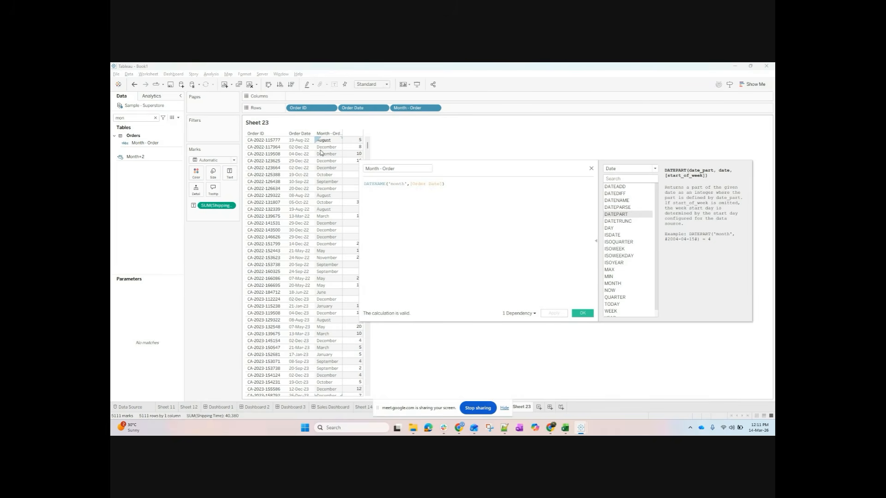
- Replace DATENAME with DATEPART in the Month - Order formula and apply the change
double_click(376, 184)
text(date)
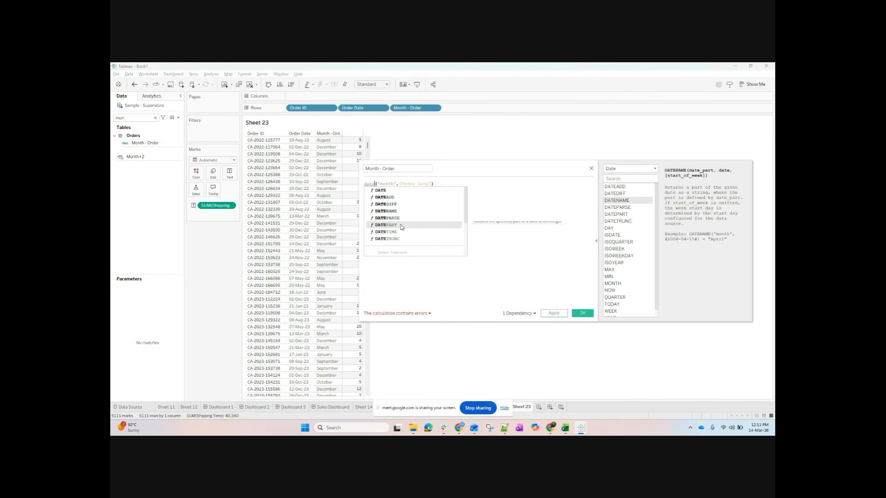
double_click(397, 225)
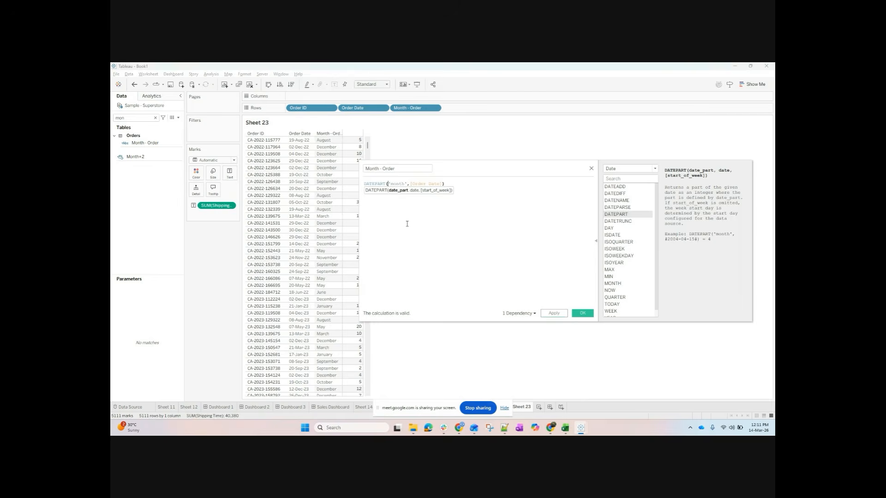
click(407, 224)
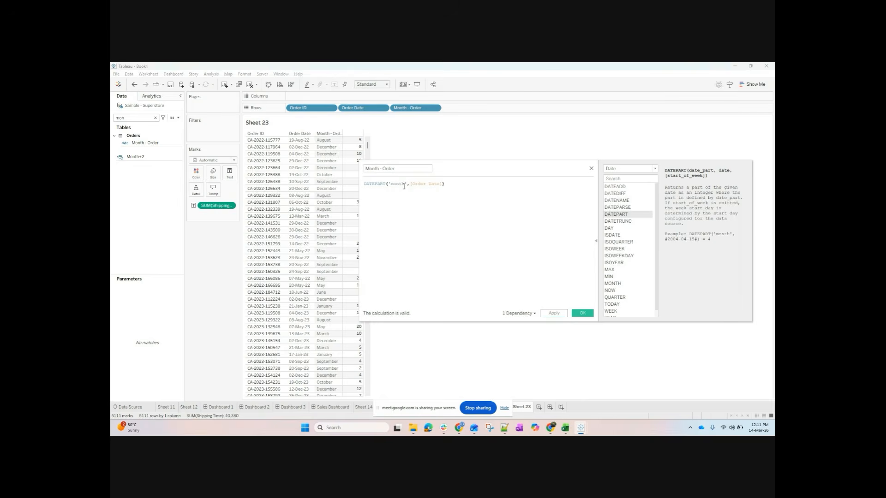
scroll(325, 176, up, 1)
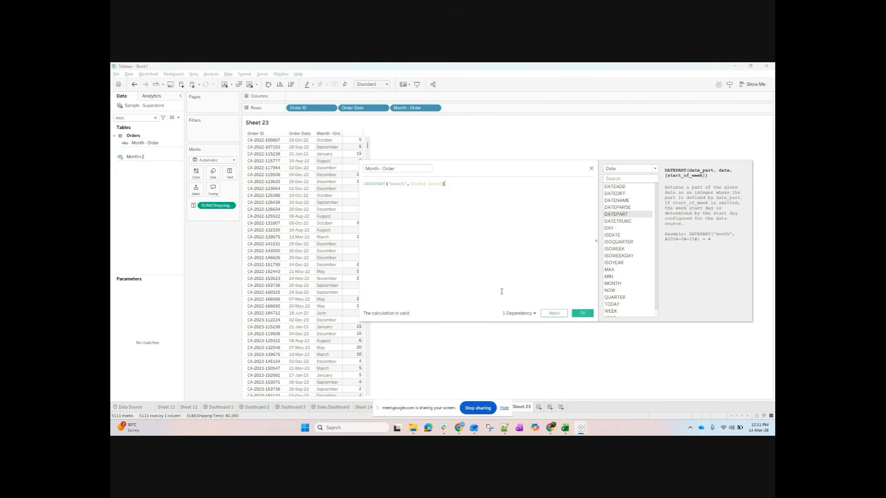
click(554, 313)
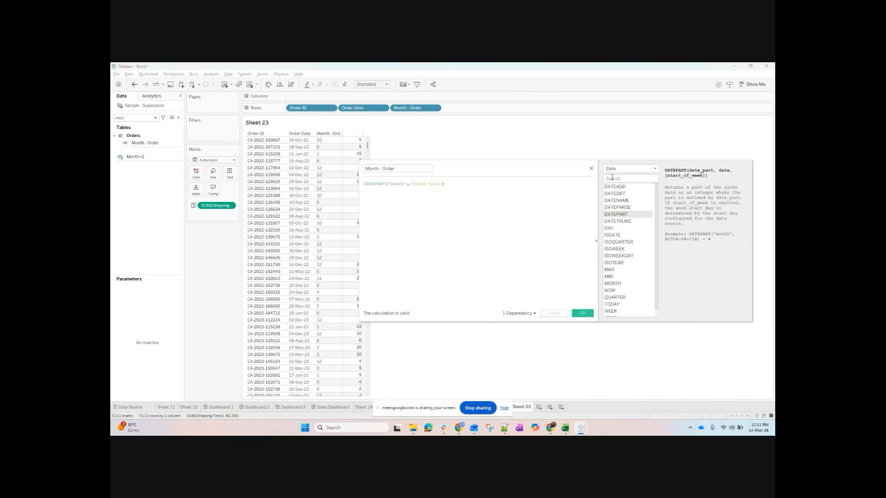
- Show the DATETRUNC description, close the Month - Order calculation and start a new calculated field
click(639, 222)
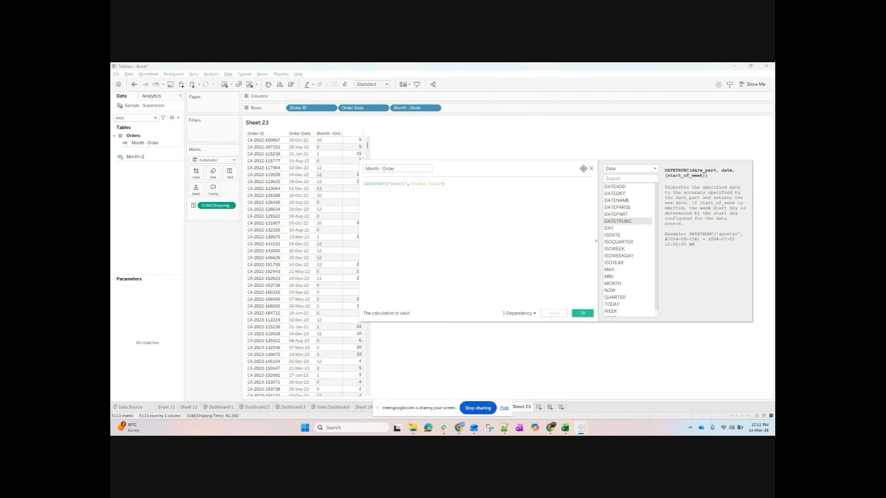
click(583, 312)
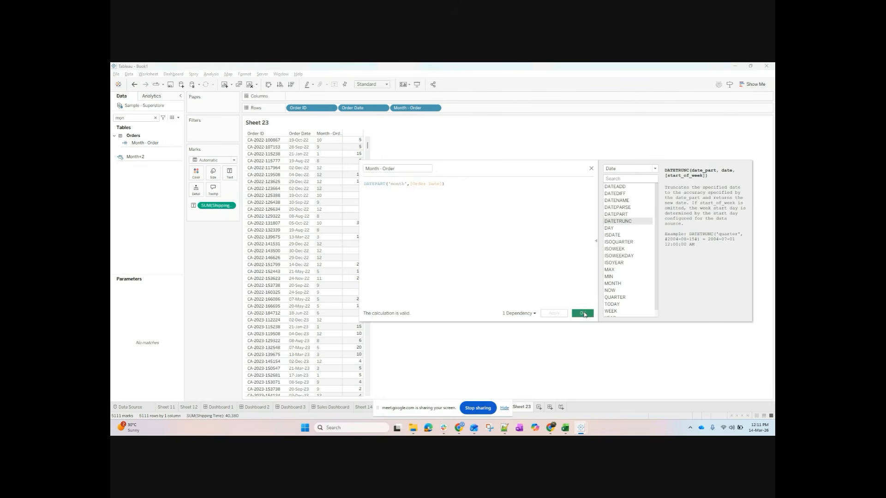
click(178, 118)
click(169, 124)
click(417, 229)
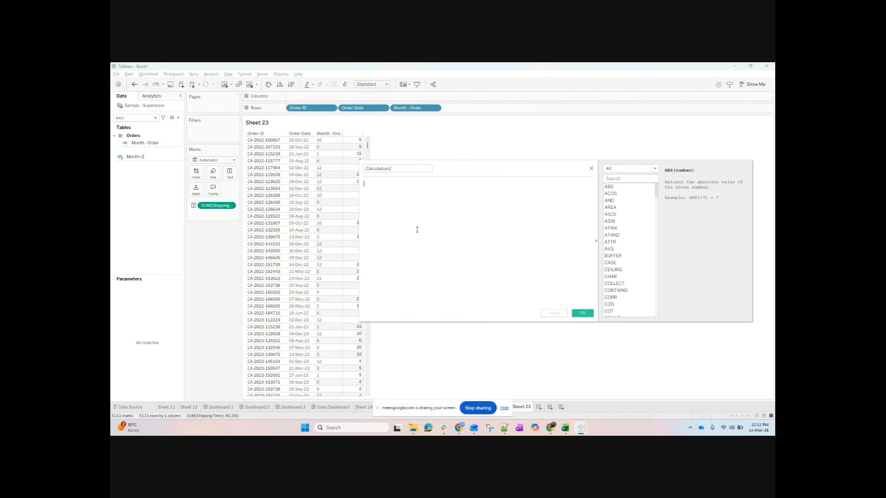
- Write the new calculation's formula as DATETRUNC('quarter',[Order Date])
text(date)
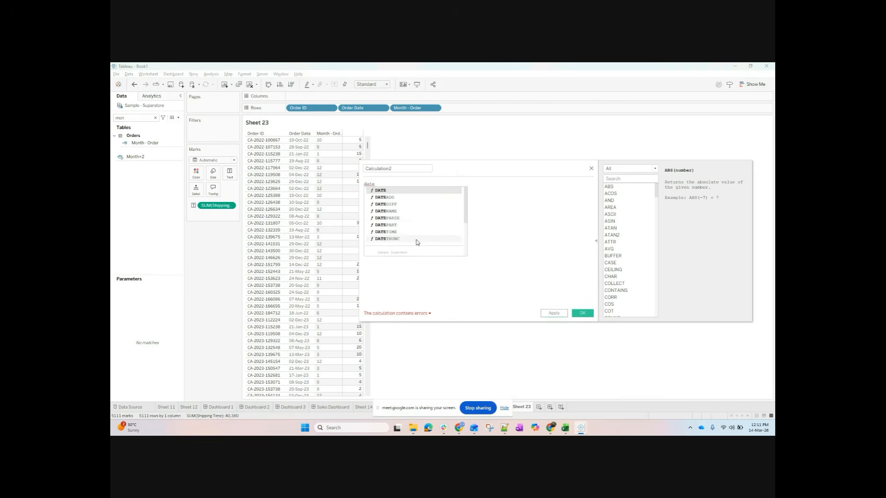
double_click(417, 239)
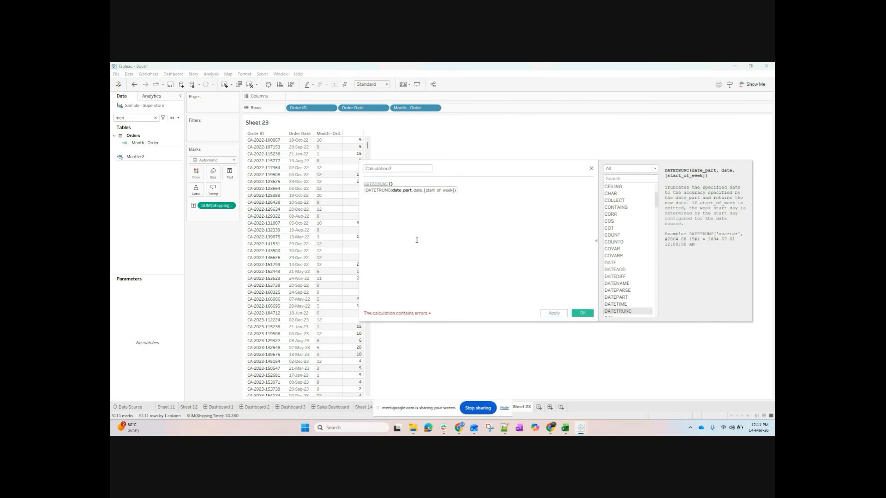
text('quarter'ord)
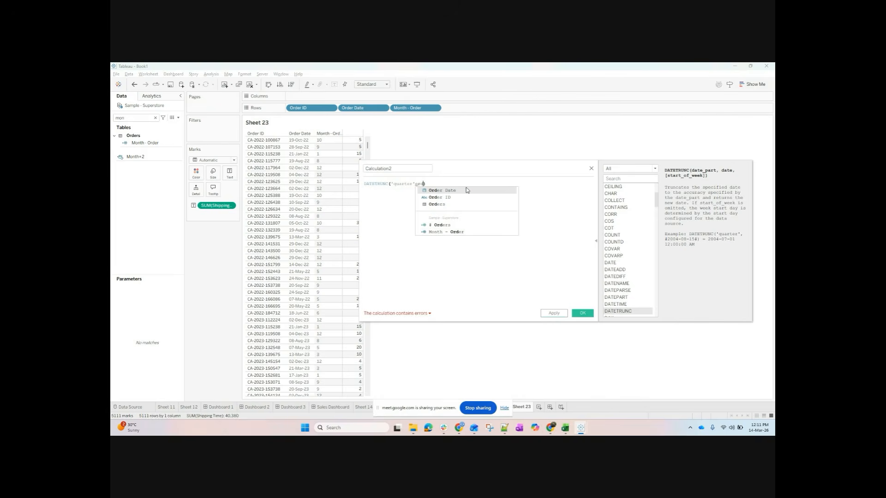
click(467, 190)
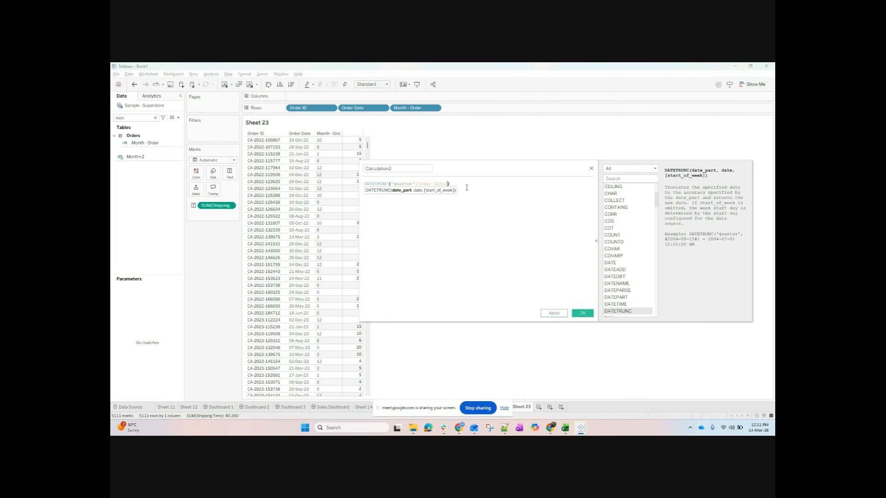
click(415, 183)
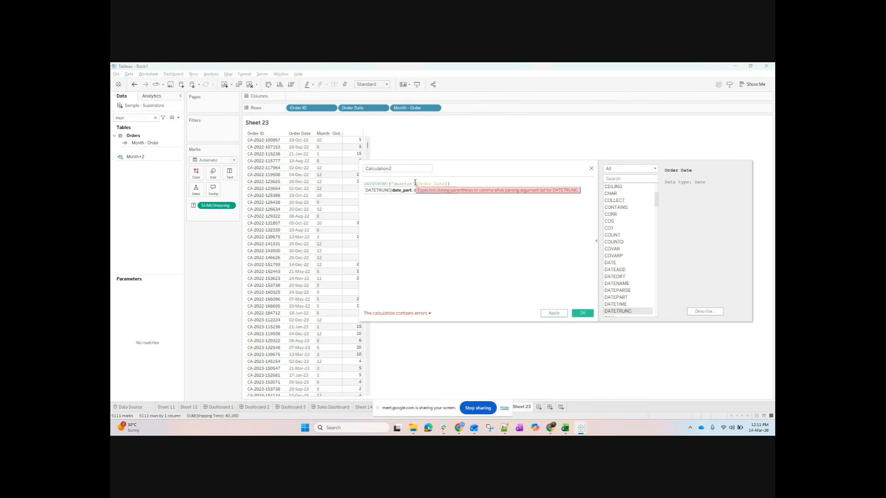
text(,)
- Name the calculated field Quarter - Order, then apply and save it
click(417, 169)
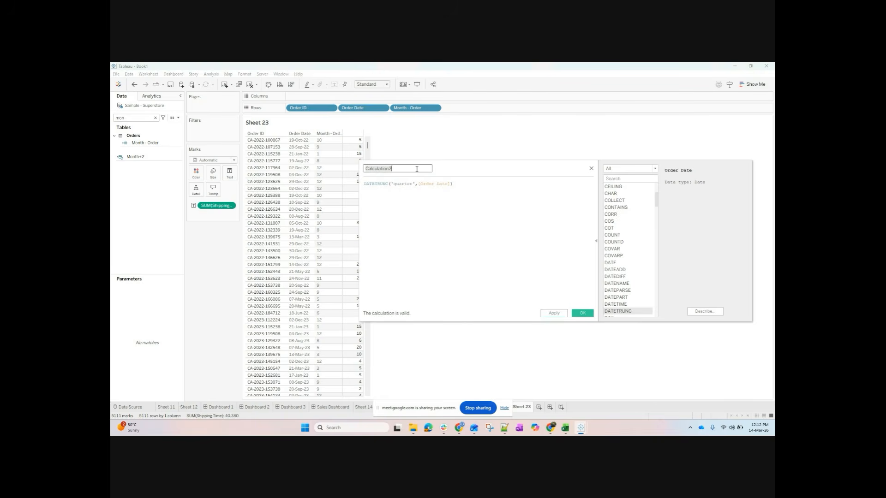
text(Quarter - Oader)
key(BackSpace)
key(BackSpace)
key(BackSpace)
key(BackSpace)
text(rde)
click(421, 246)
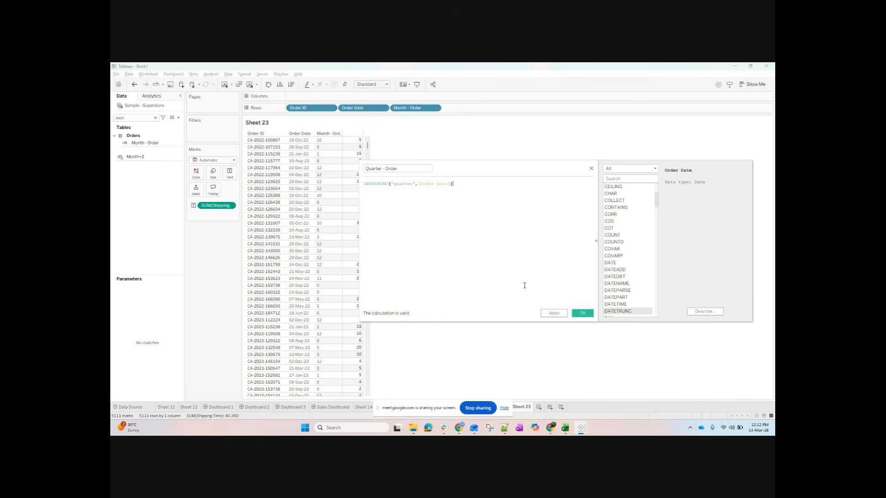
click(553, 314)
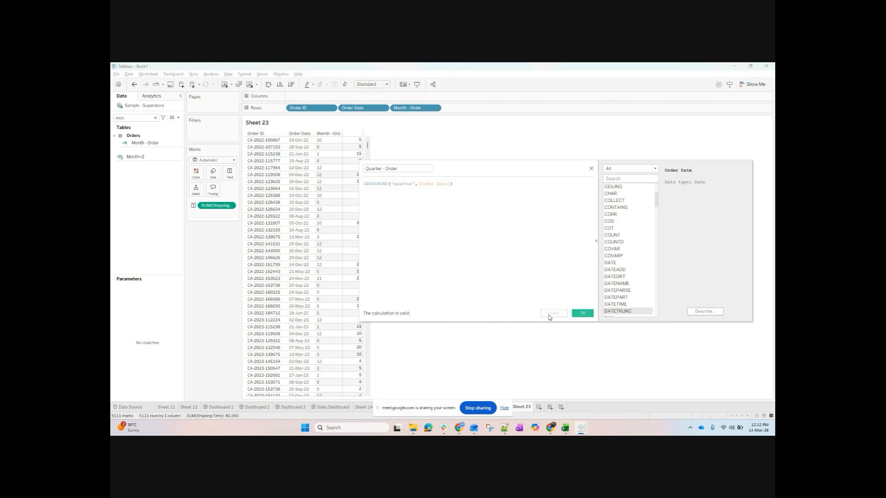
click(582, 314)
- Search the fields for "qua" and add Quarter - Order as a discrete field to Rows after Month - Order
click(141, 119)
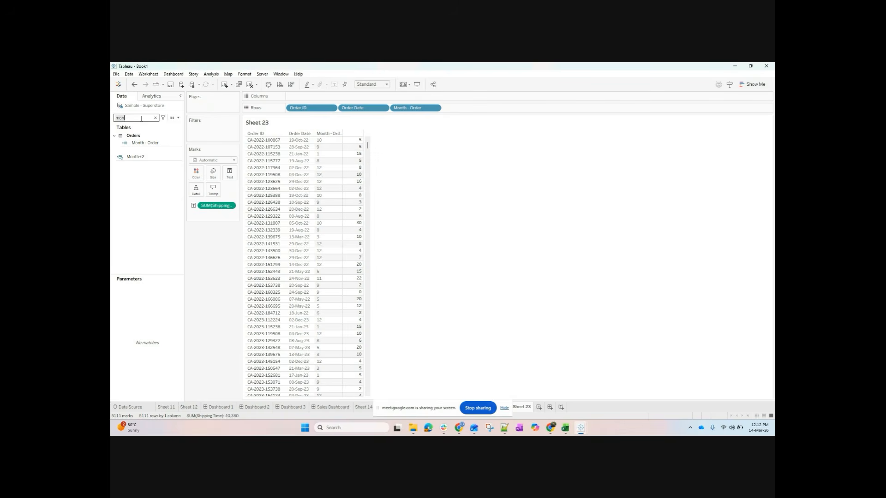
text(qua)
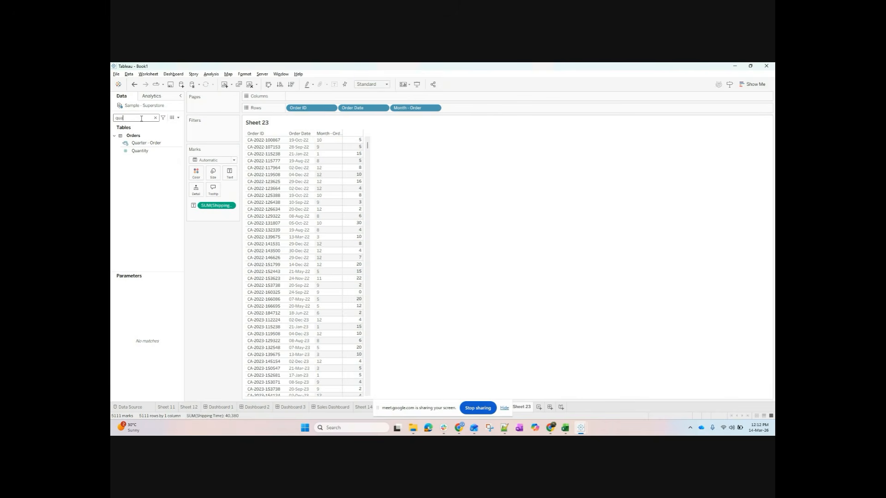
drag(139, 143, 513, 108)
click(422, 153)
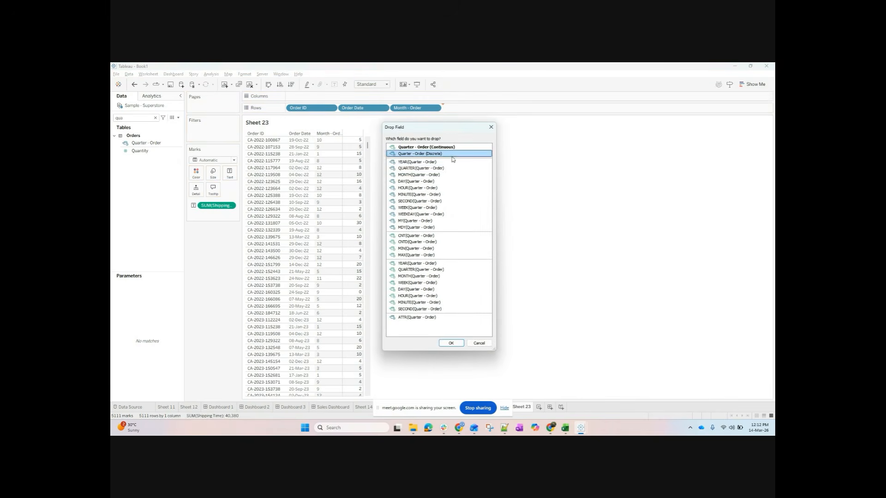
click(451, 343)
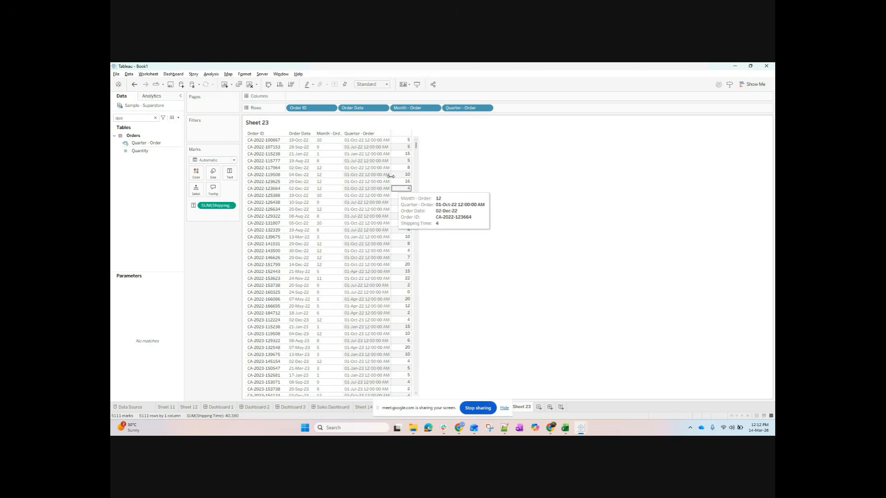
- Remove Month - Order from Rows and change the Quarter - Order data type to Date
drag(402, 108, 396, 66)
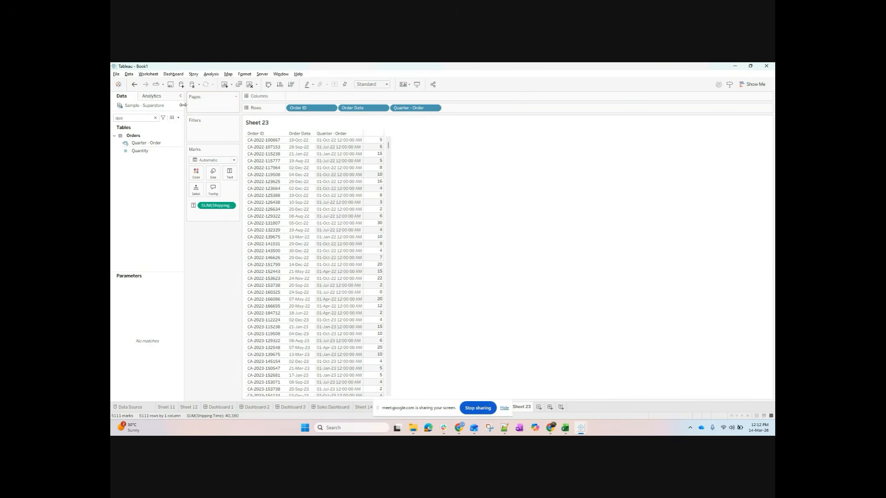
click(127, 146)
click(159, 176)
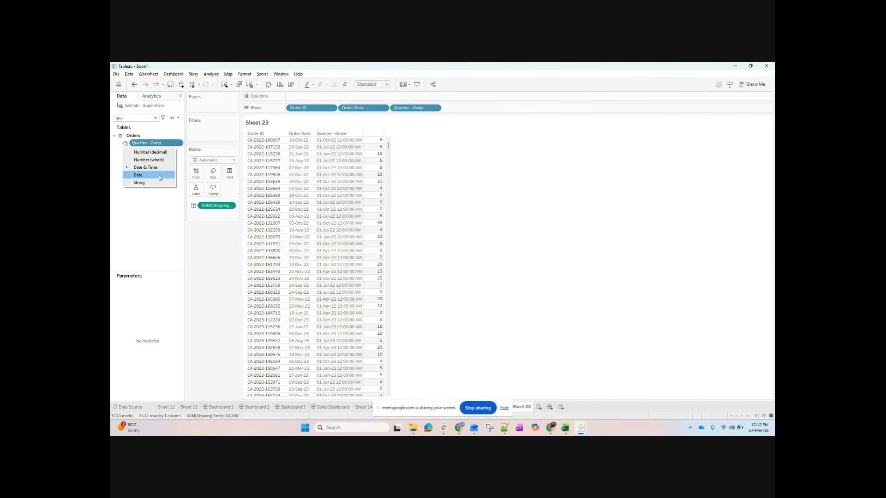
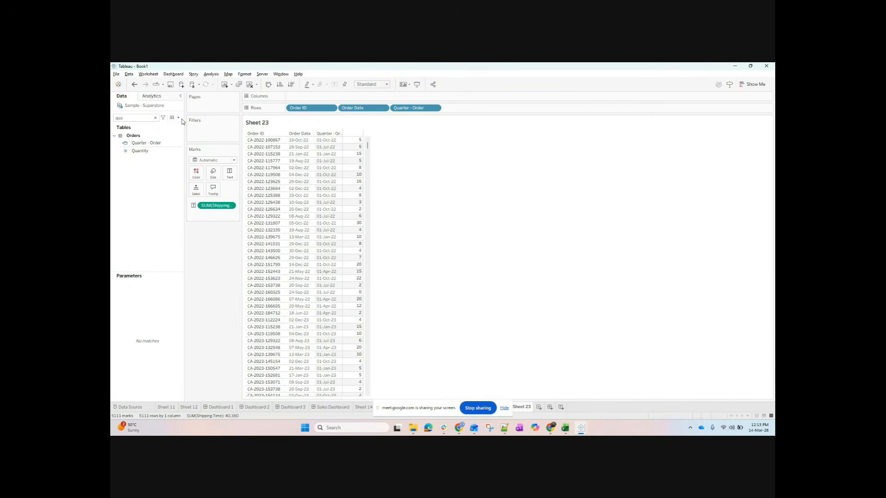
- Replace DATETRUNC with DATENAME in the Quarter - Order formula and apply the change
right_click(155, 143)
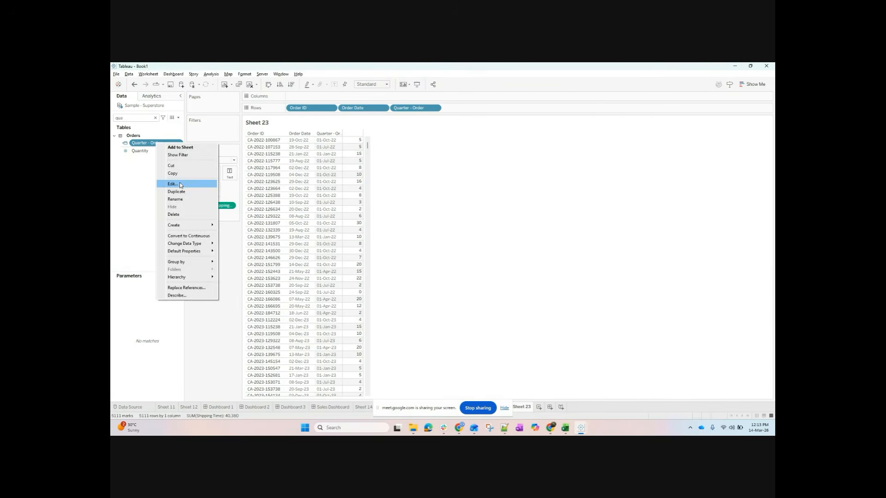
click(179, 181)
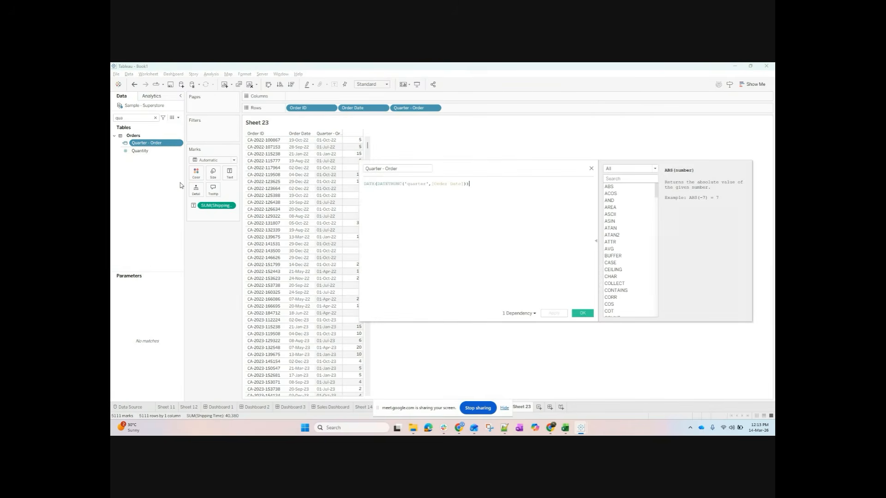
double_click(390, 184)
text(date)
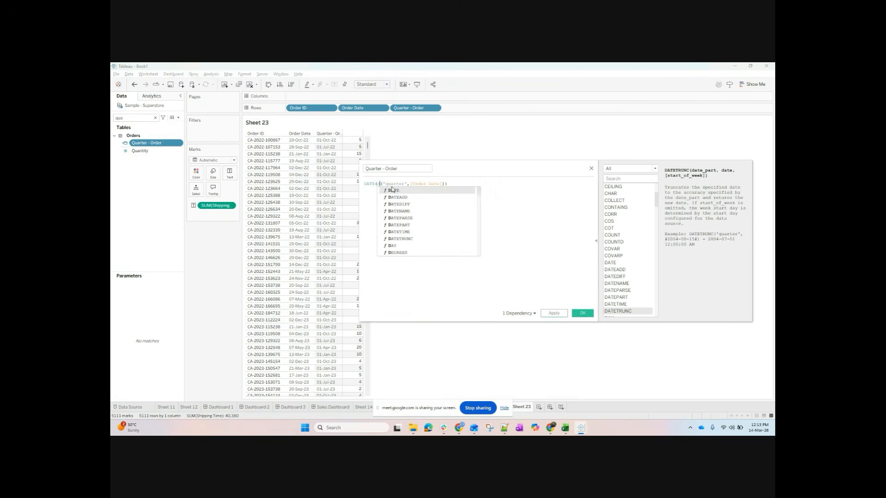
click(415, 211)
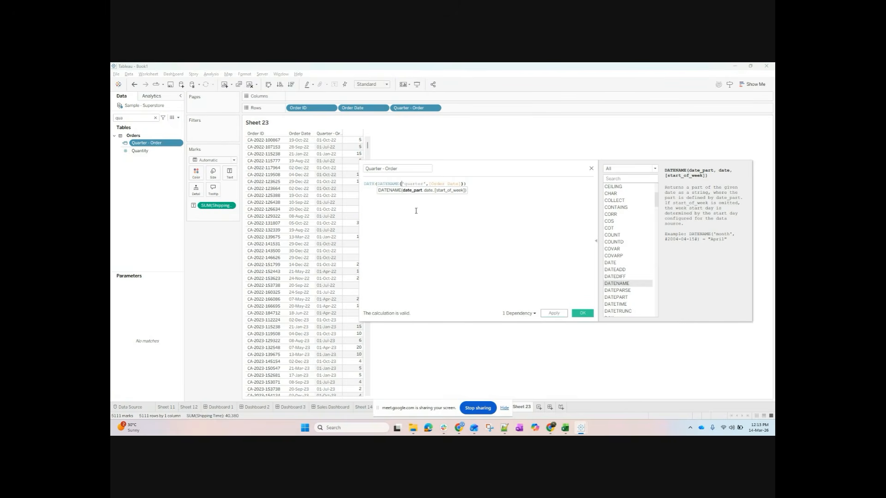
click(560, 313)
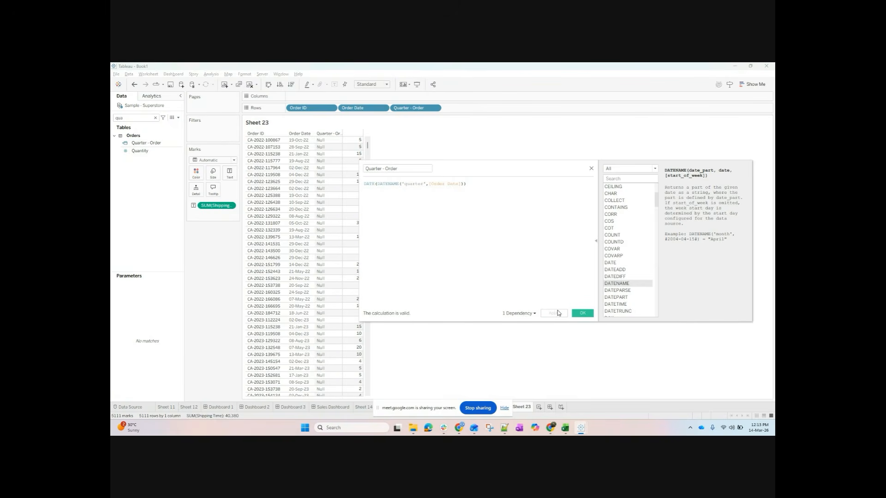
- Remove the outer DATE function from the Quarter - Order formula, then apply and save it
double_click(369, 183)
key(BackSpace)
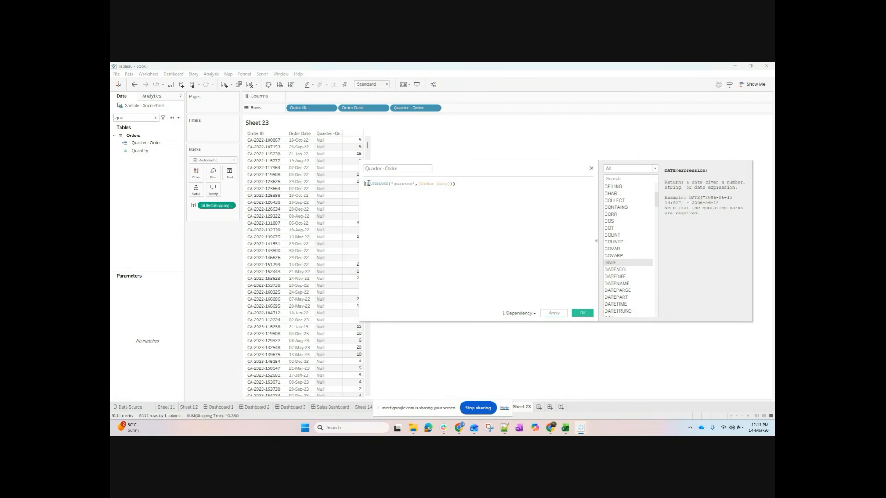
click(554, 314)
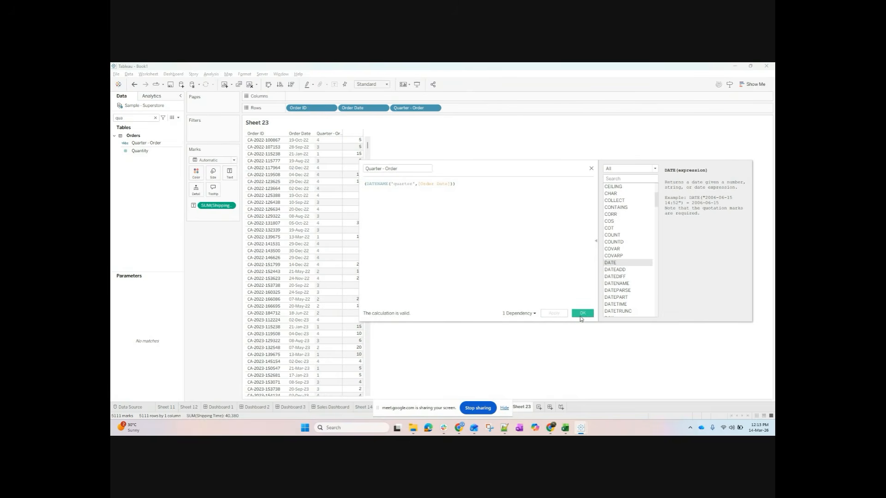
click(580, 315)
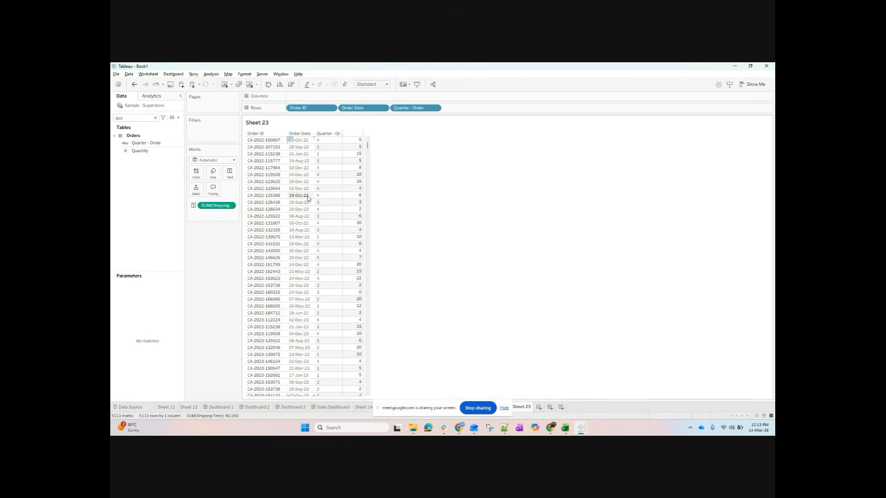
- Reopen the Quarter - Order calculation and examine its DATENAME function, quarter date part and Order Date argument
click(152, 143)
right_click(154, 147)
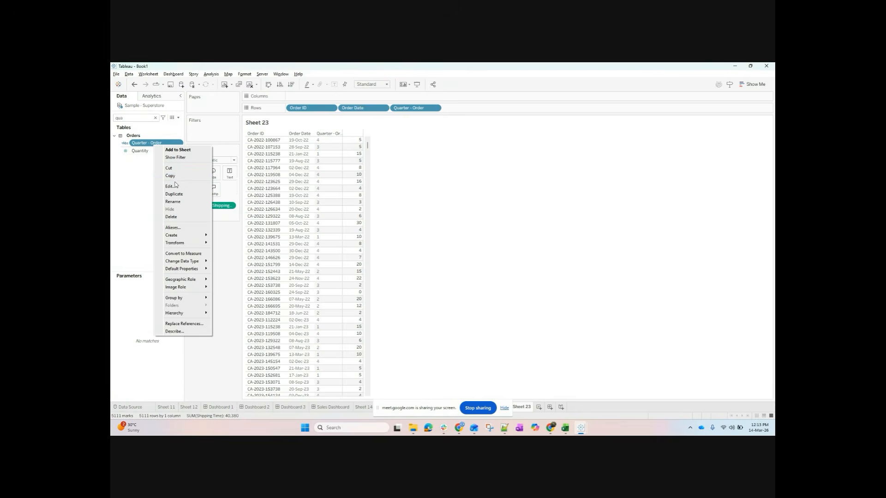
click(174, 180)
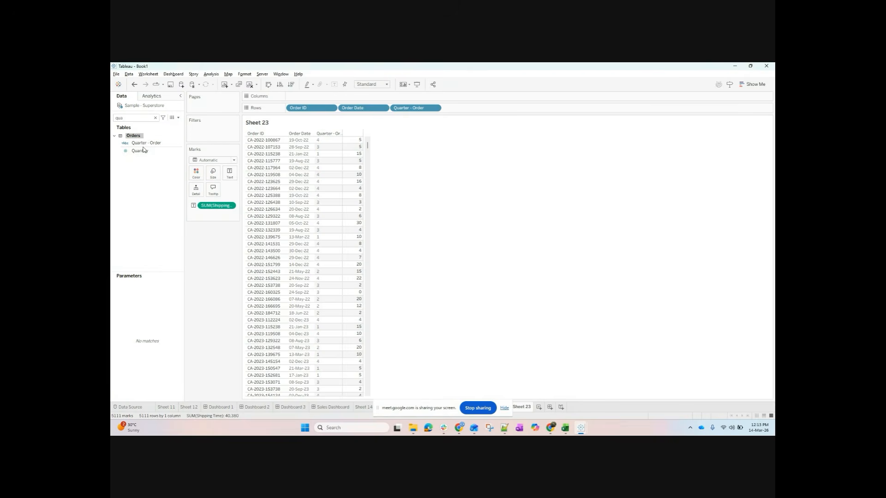
click(153, 144)
right_click(152, 144)
click(164, 187)
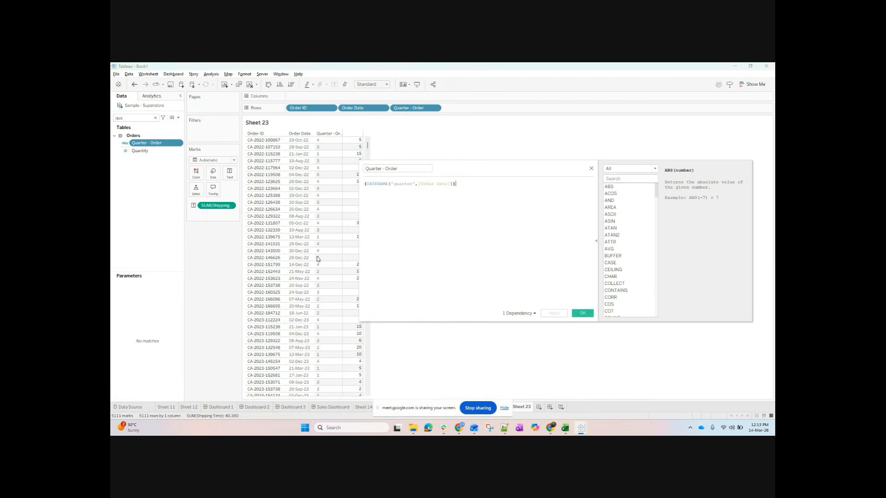
click(381, 184)
double_click(381, 184)
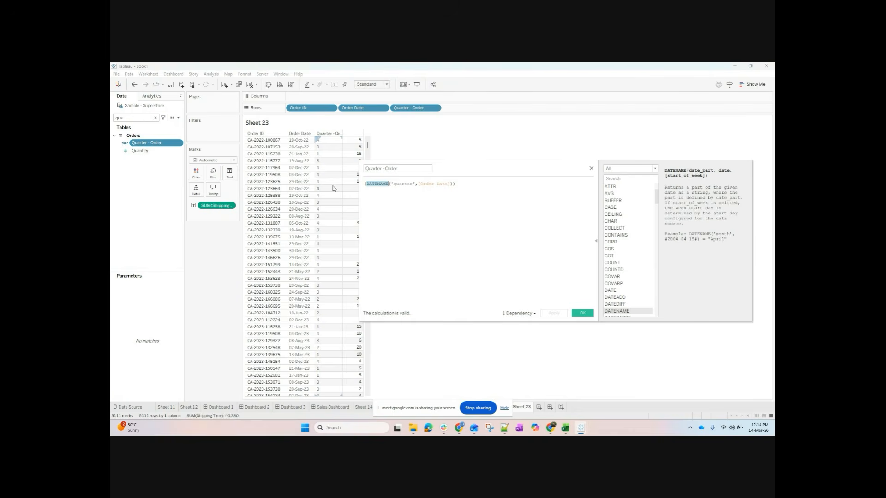
double_click(401, 185)
double_click(434, 185)
click(436, 208)
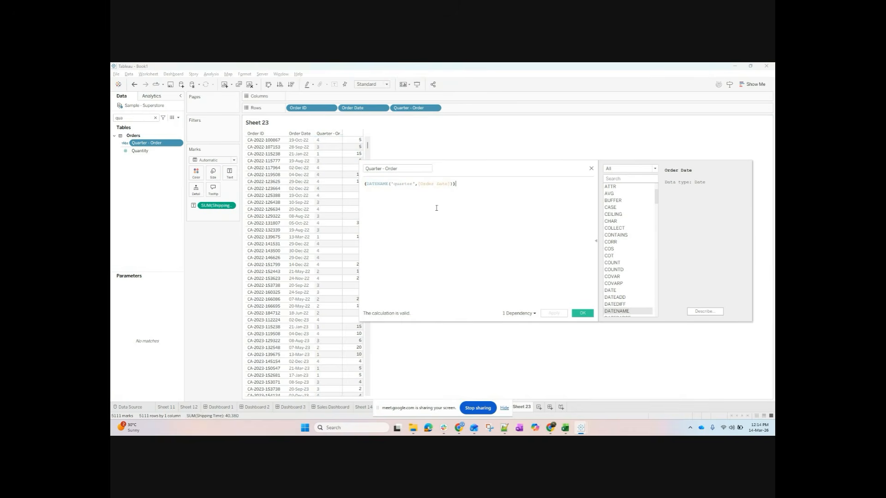
- Go over the parts of the DATENAME formula again, close the calculation and compare order dates with quarters in the table
click(417, 184)
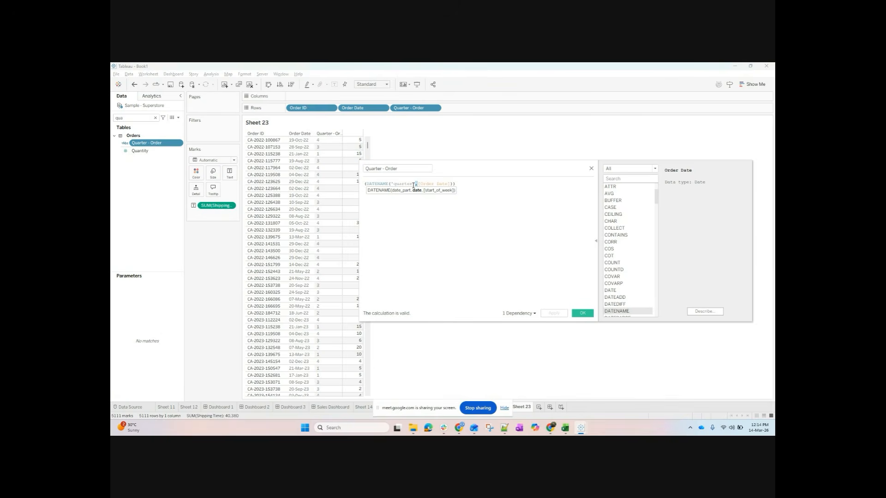
click(392, 192)
double_click(372, 184)
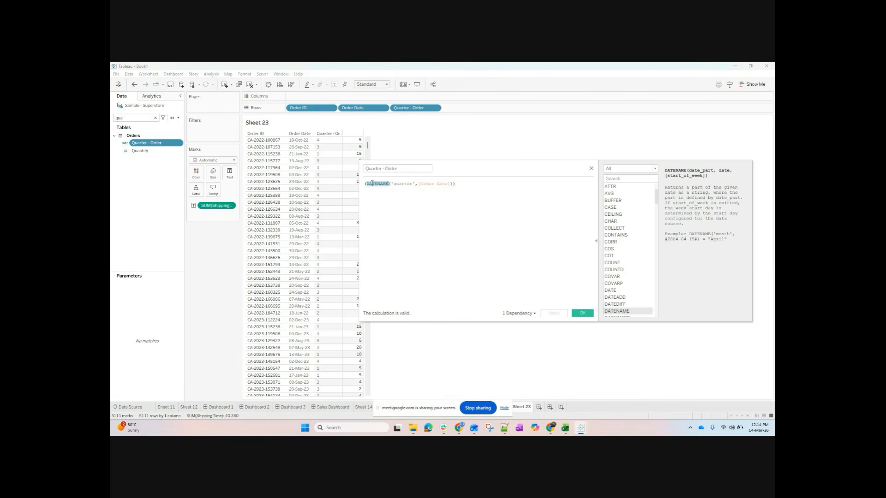
double_click(403, 184)
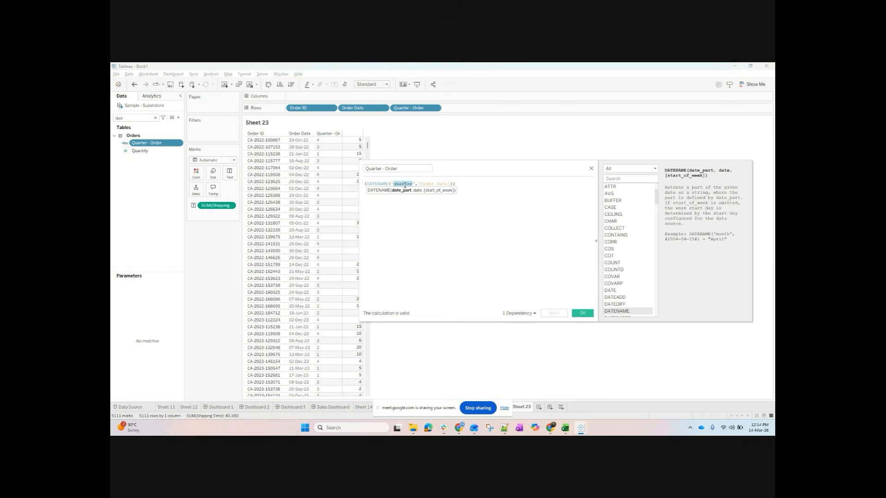
double_click(434, 184)
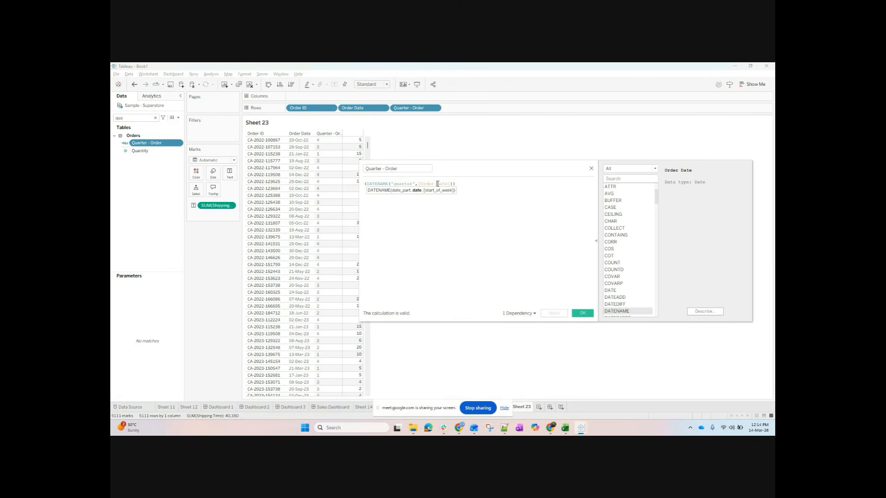
click(582, 313)
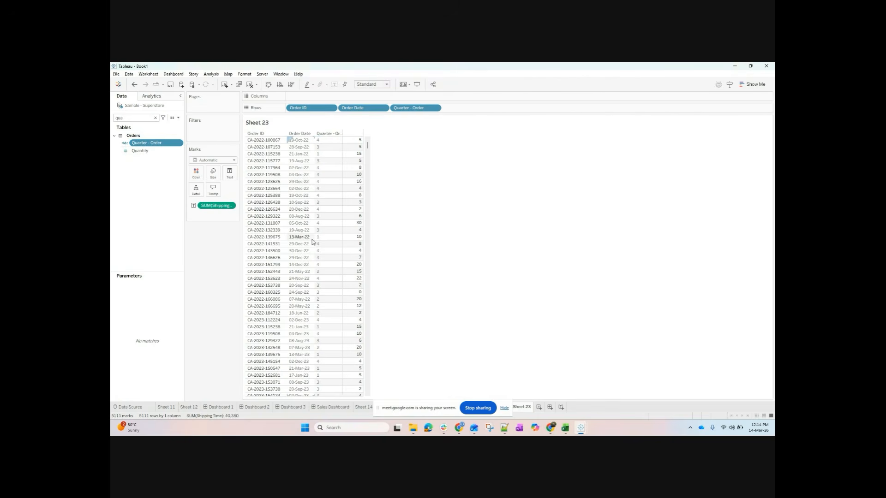
scroll(321, 314, down, 2)
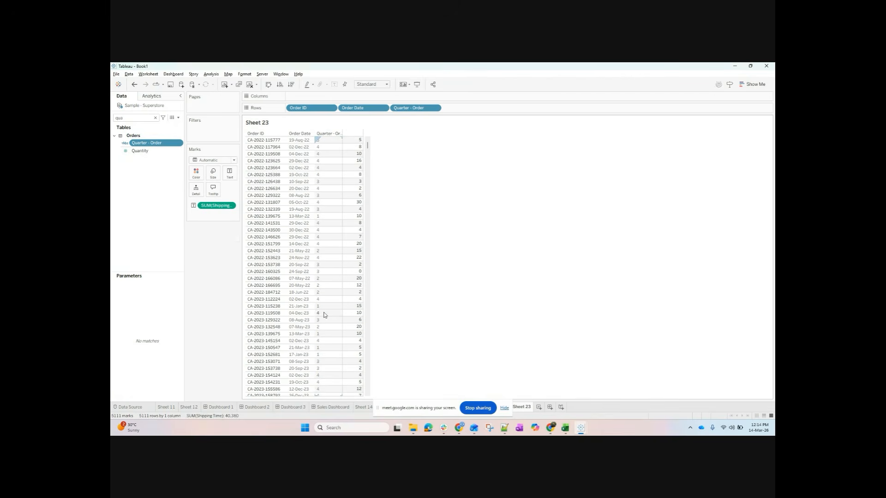
scroll(320, 339, down, 1)
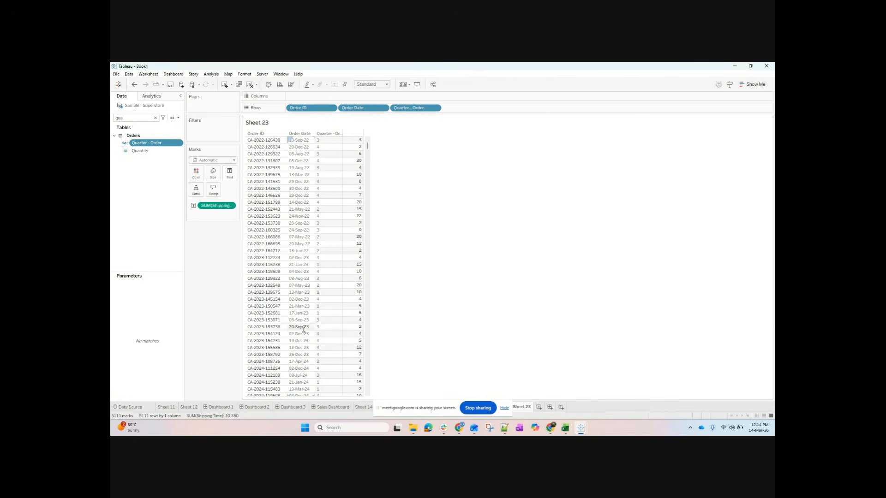
scroll(305, 333, down, 3)
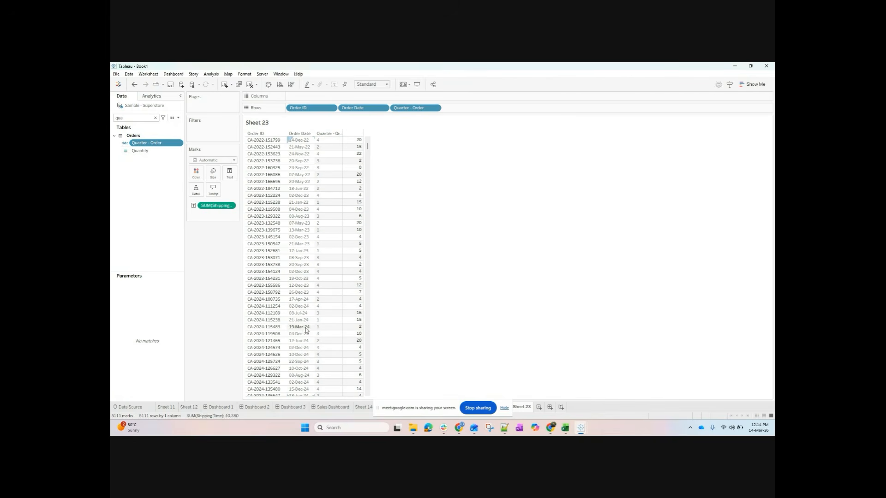
click(179, 118)
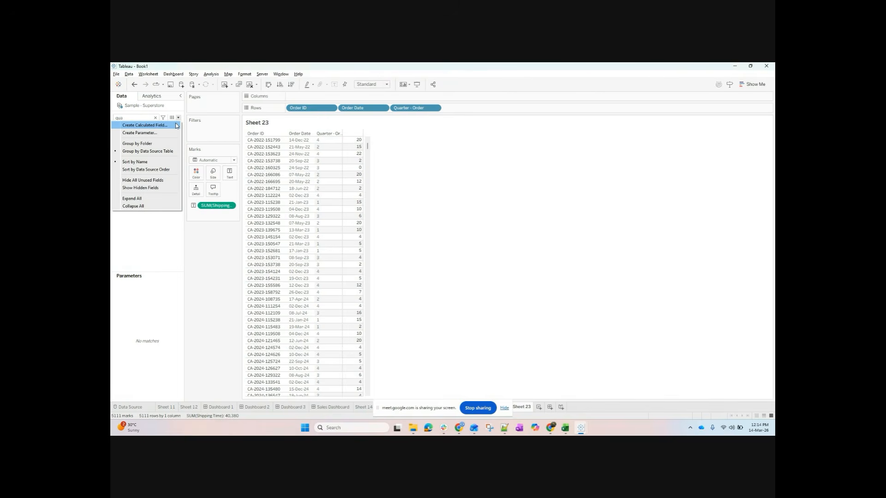
click(144, 125)
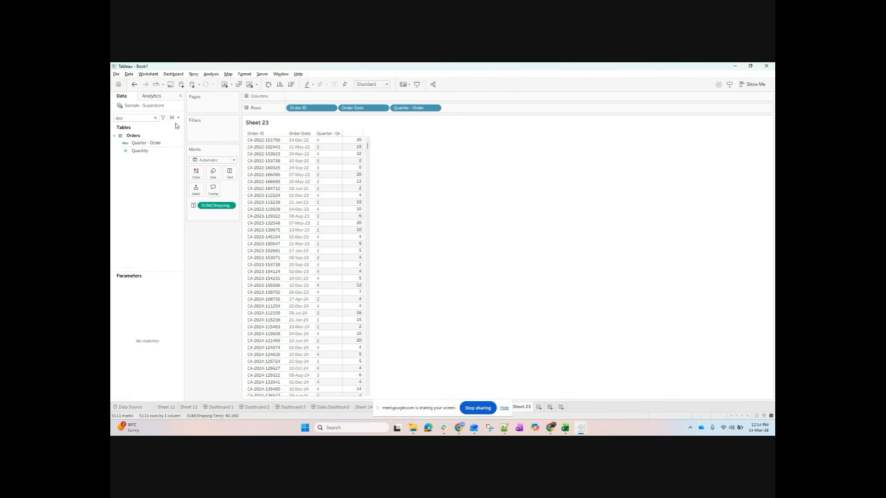
click(592, 168)
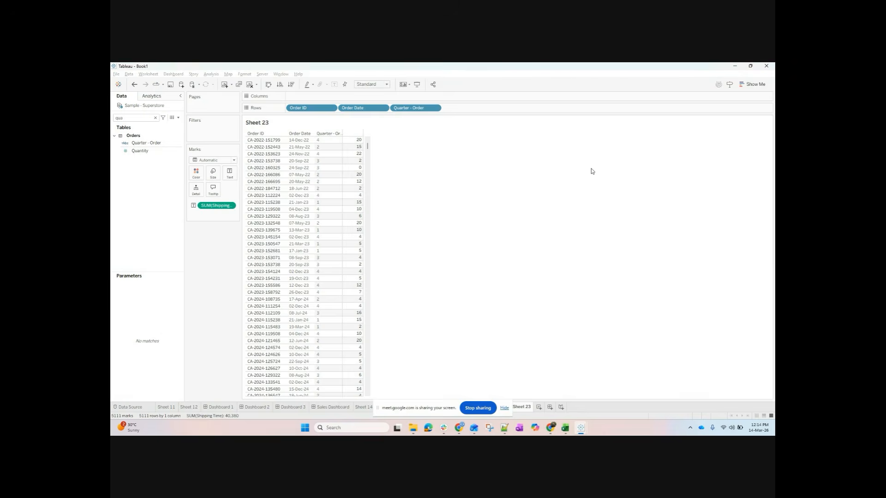
- Start a new calculated field and list the String functions in its function reference
click(179, 118)
click(173, 126)
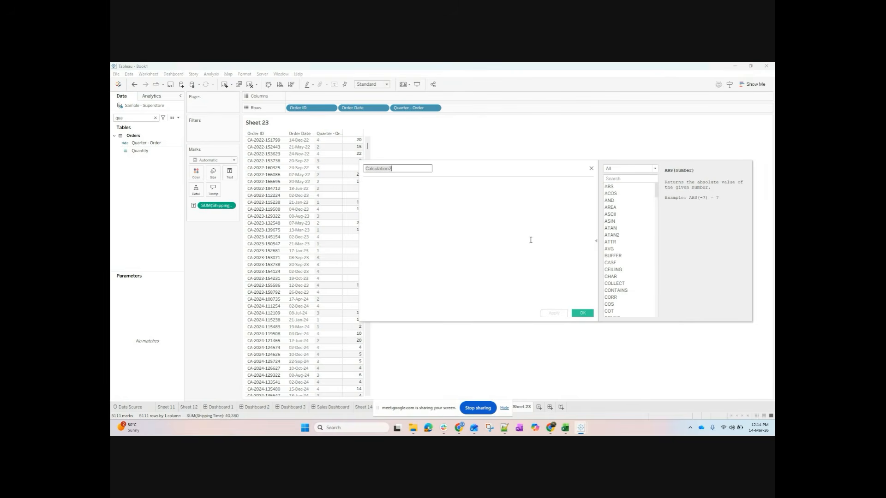
click(618, 168)
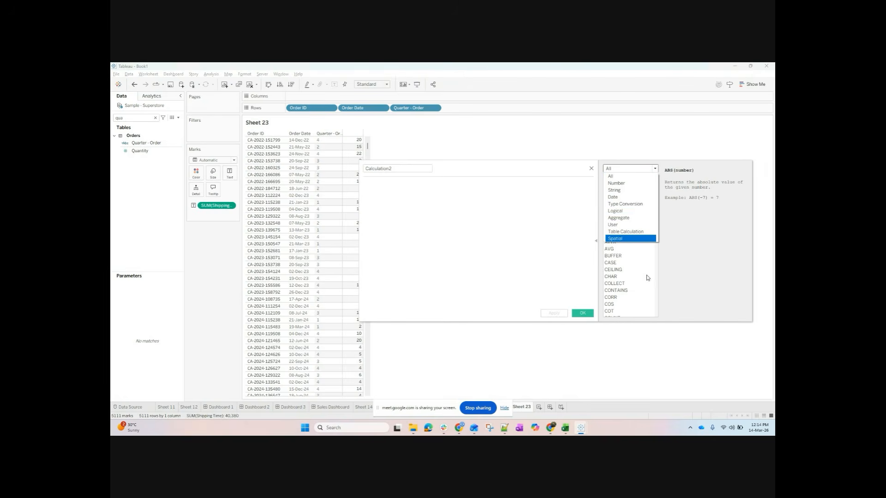
click(612, 192)
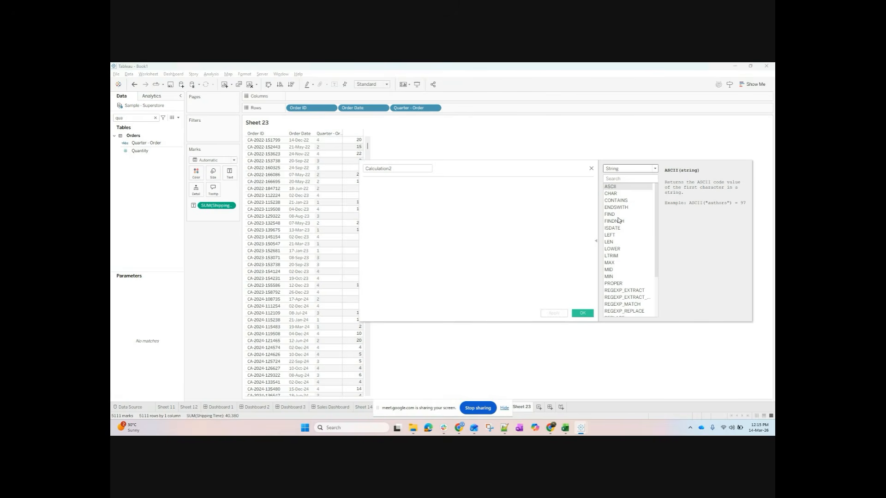
- Go over the Date functions, including DATEDIFF and DATETRUNC, and the Type Conversion functions in the function reference
click(622, 169)
click(622, 197)
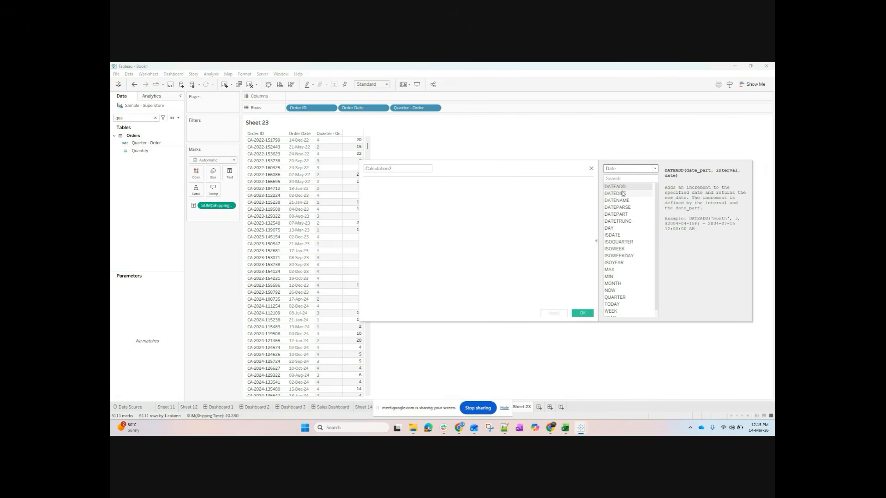
click(621, 214)
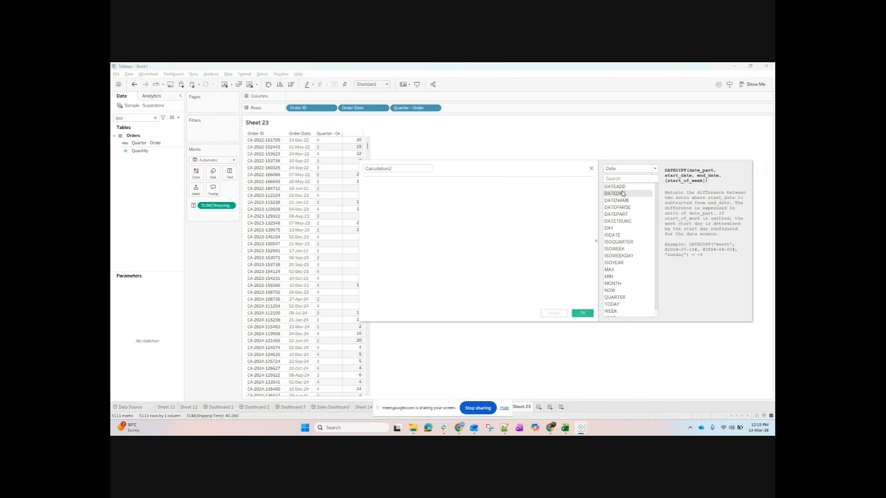
click(627, 221)
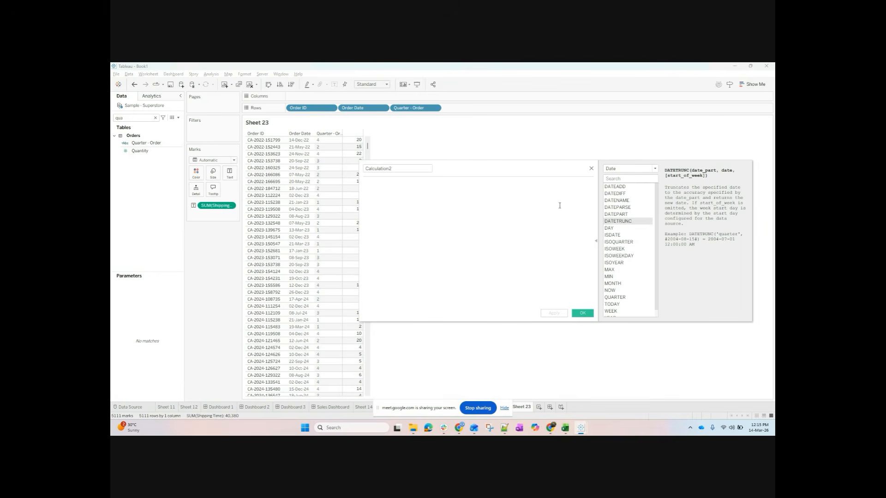
scroll(628, 256, down, 1)
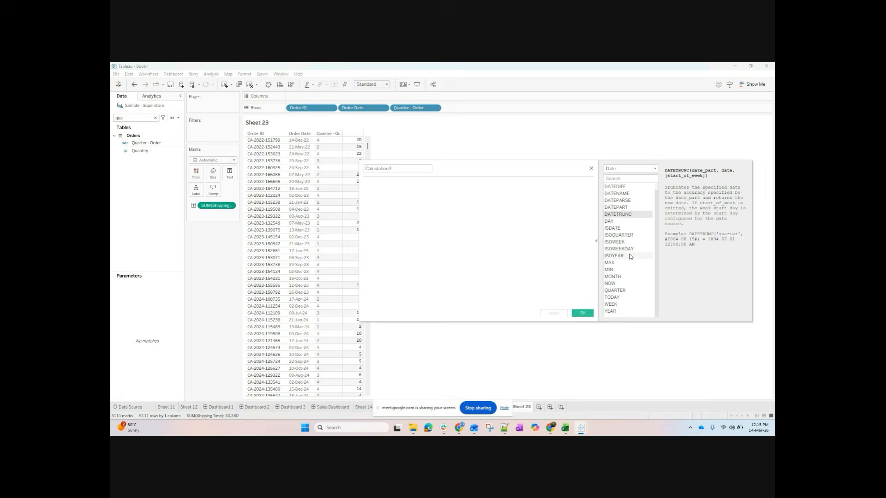
click(623, 170)
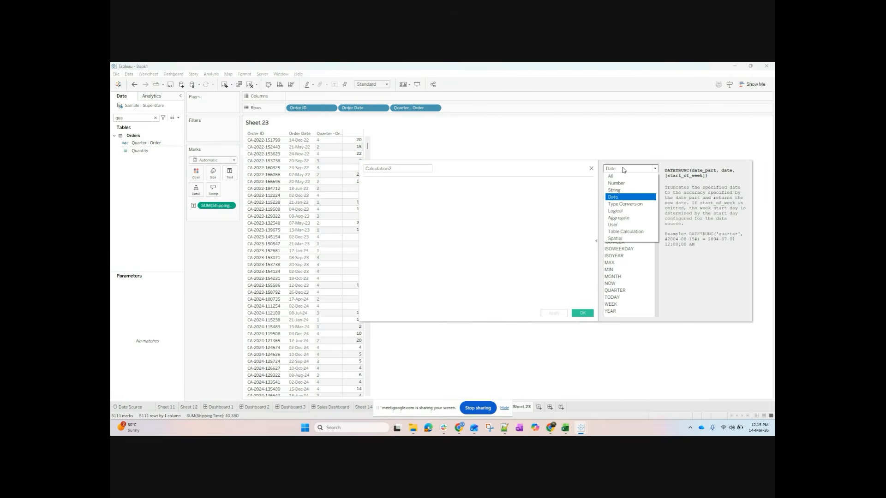
click(632, 207)
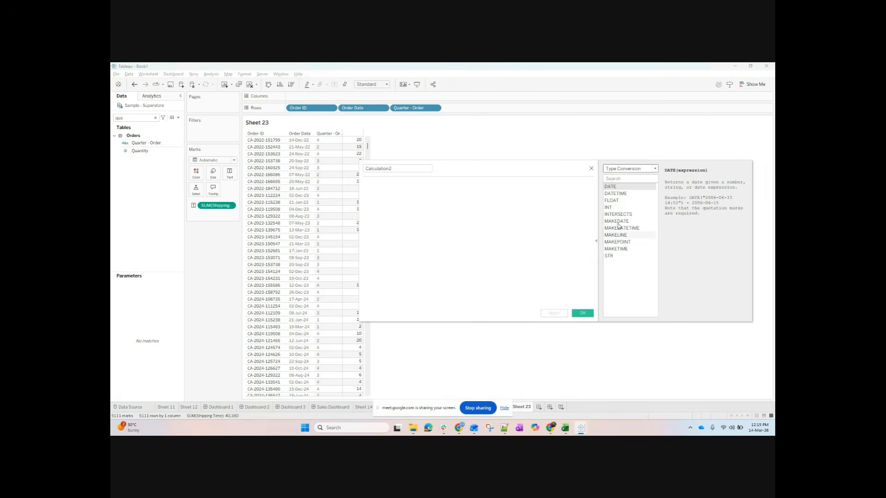
- Read the descriptions and examples of the Logical functions, including CASE, ELSE, IFNULL, IIF and IN
click(617, 172)
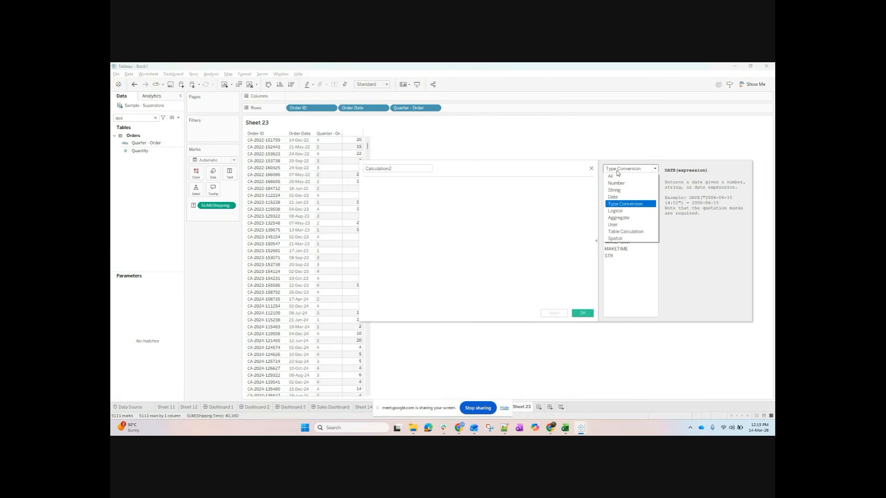
click(623, 211)
click(623, 194)
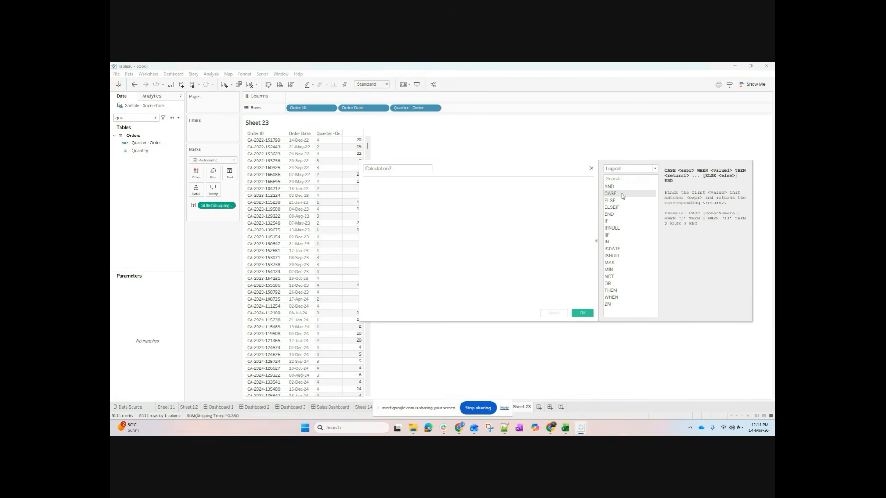
click(623, 200)
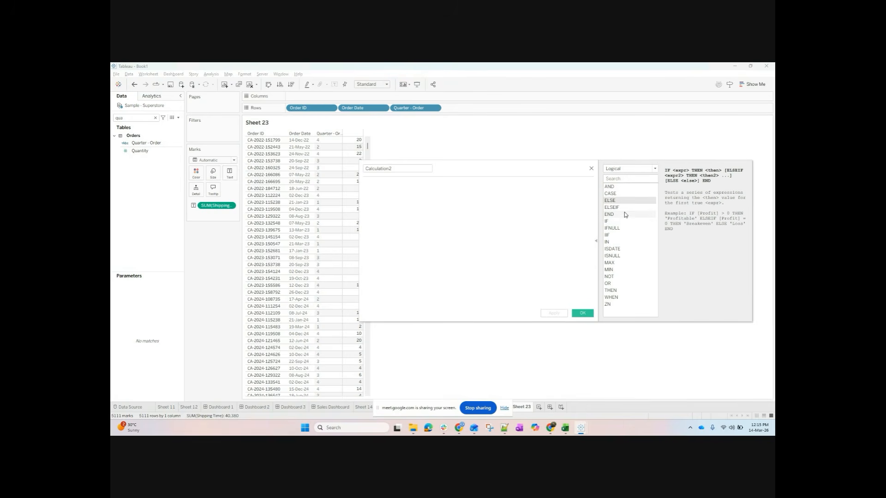
click(624, 220)
click(625, 226)
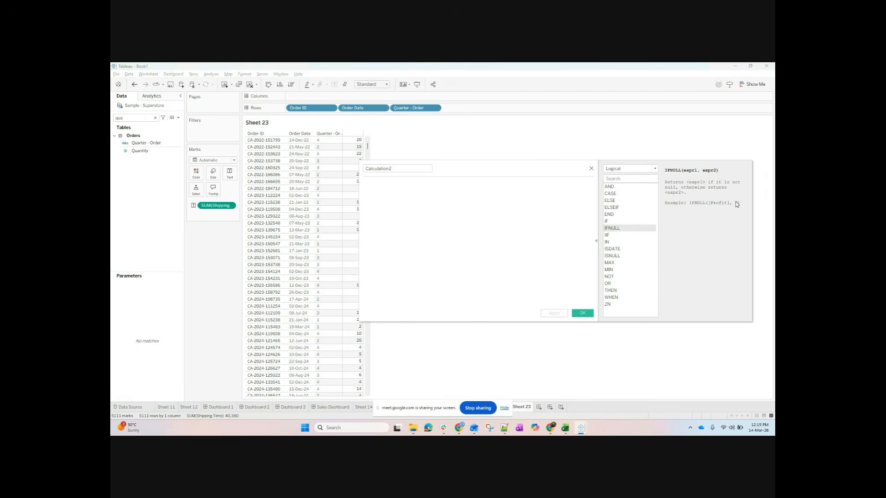
click(609, 235)
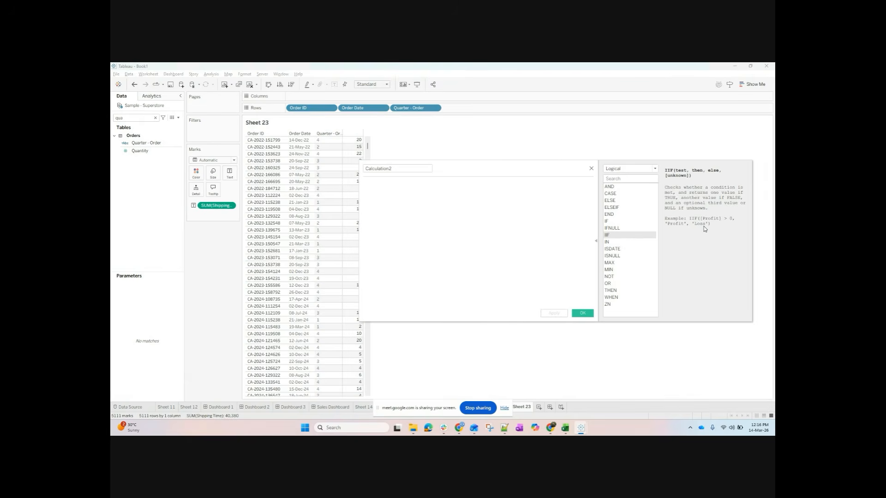
click(640, 242)
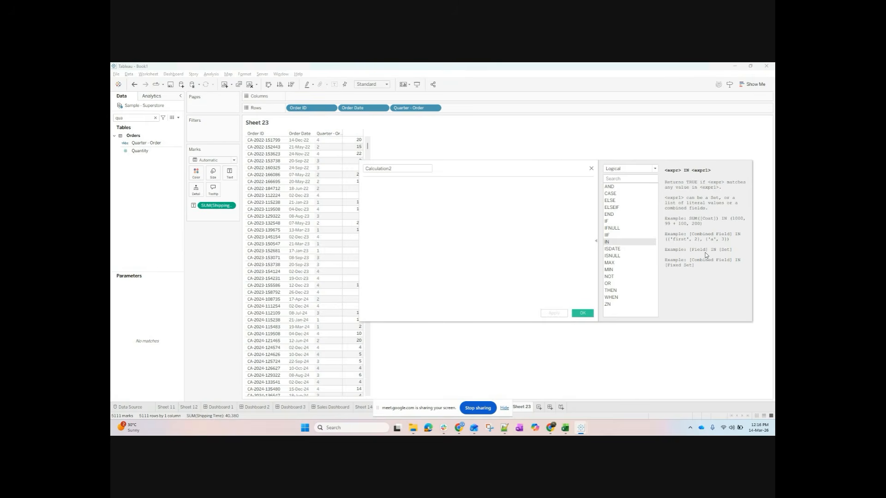
- Clear the worksheet, search the fields for "sub" and place Sub-Category on Rows
click(155, 117)
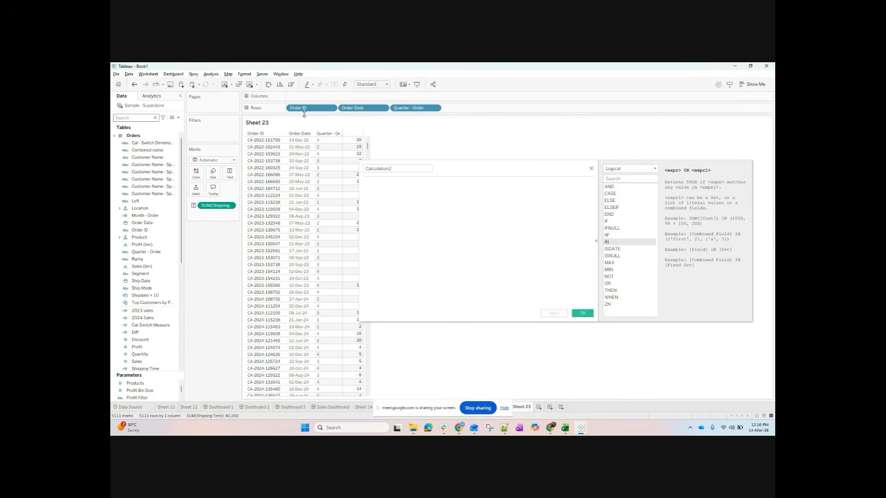
click(251, 87)
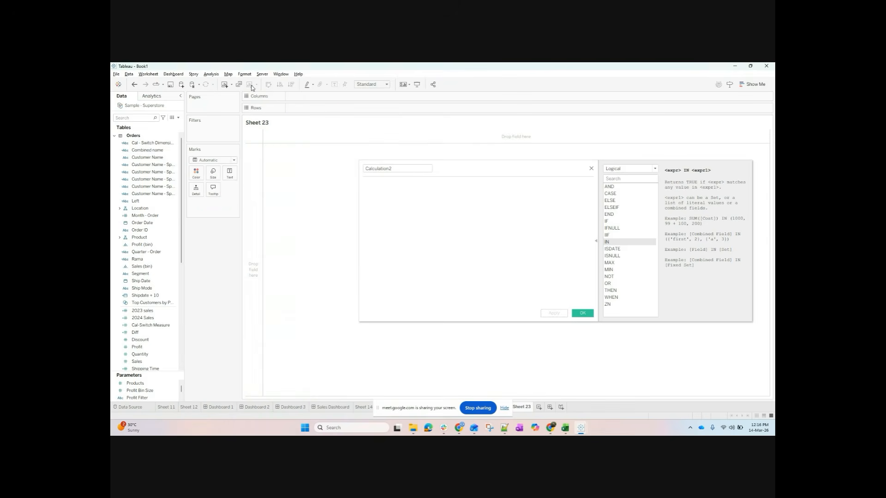
text(cus)
drag(155, 143, 127, 171)
double_click(147, 118)
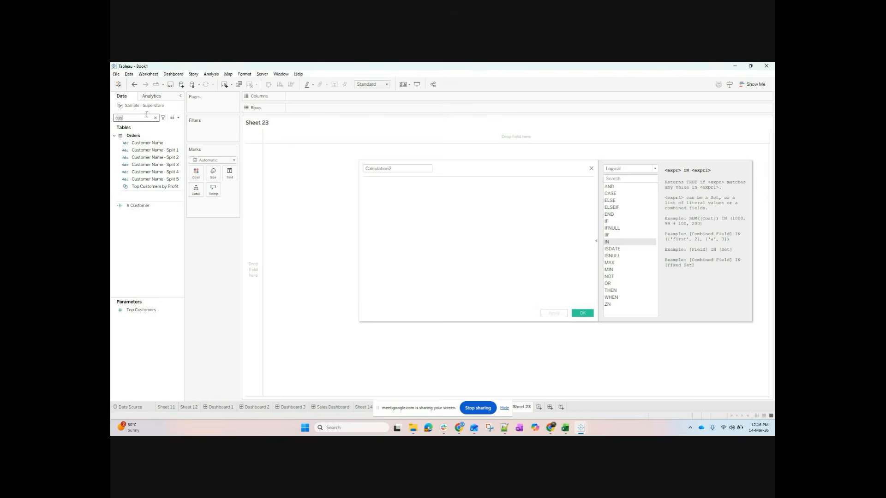
text(sub)
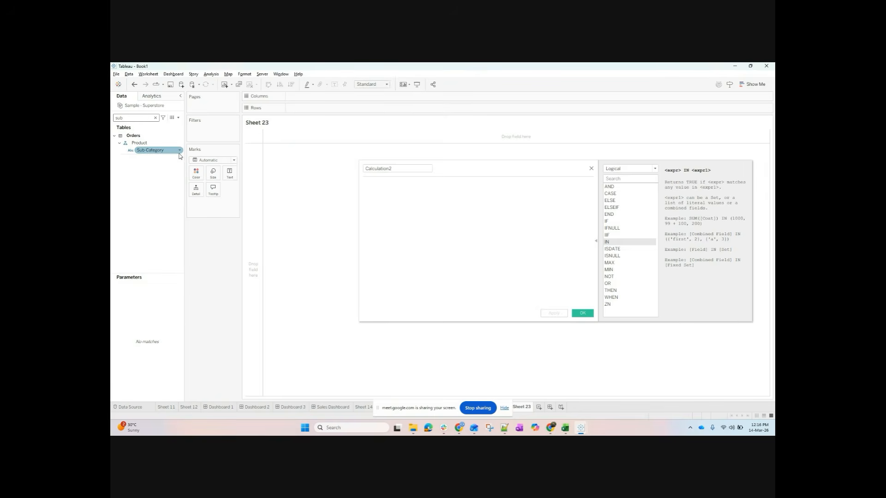
drag(150, 150, 362, 108)
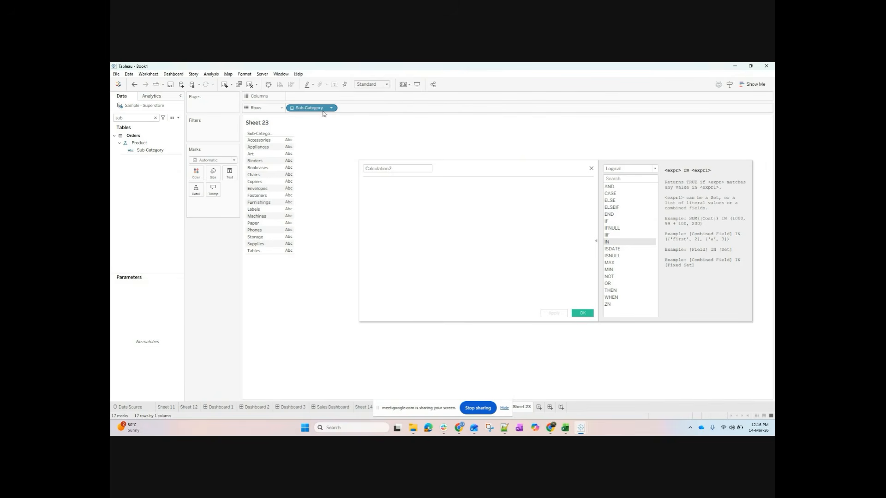
- Enter the formula [Sub-Category] In ('Tables', 'Phones', 'Art') in the new calculation
drag(323, 113, 276, 152)
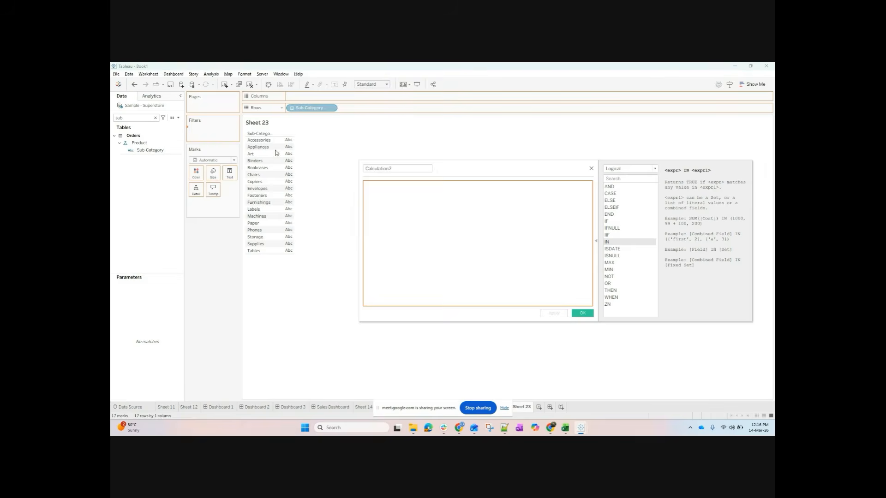
click(512, 144)
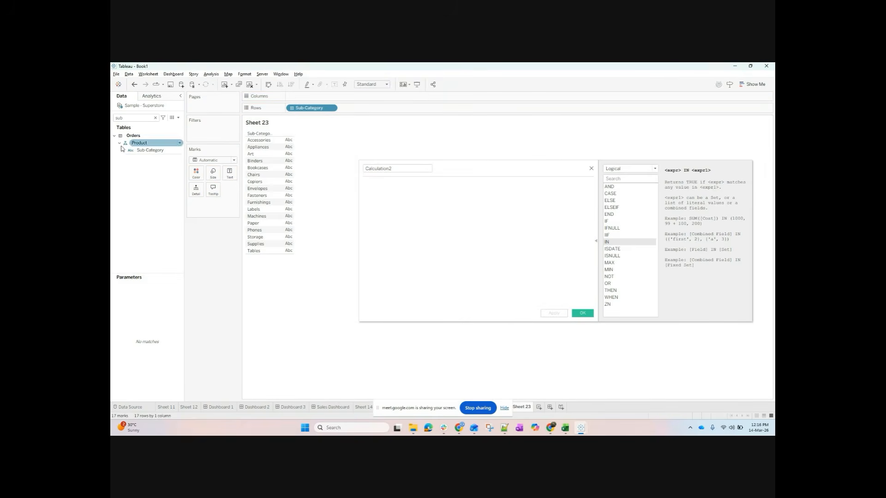
drag(149, 150, 410, 190)
text(In ()
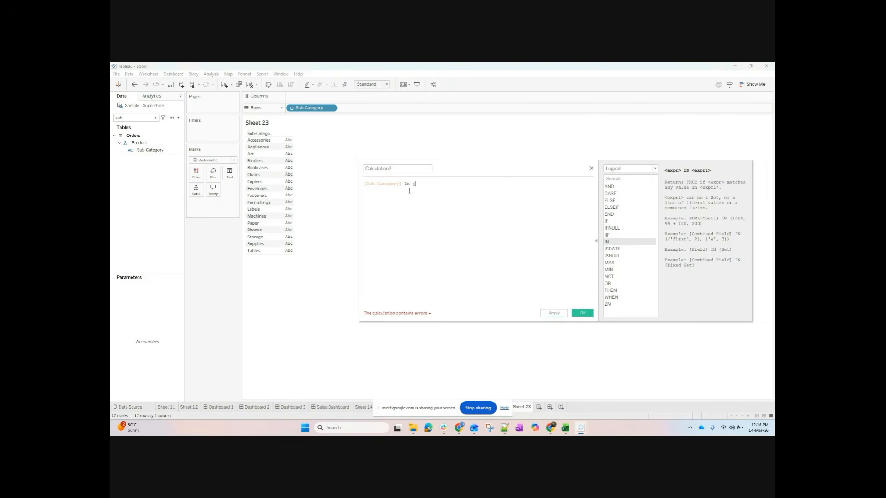
text('Tables', 'Phones', a)
key(BackSpace)
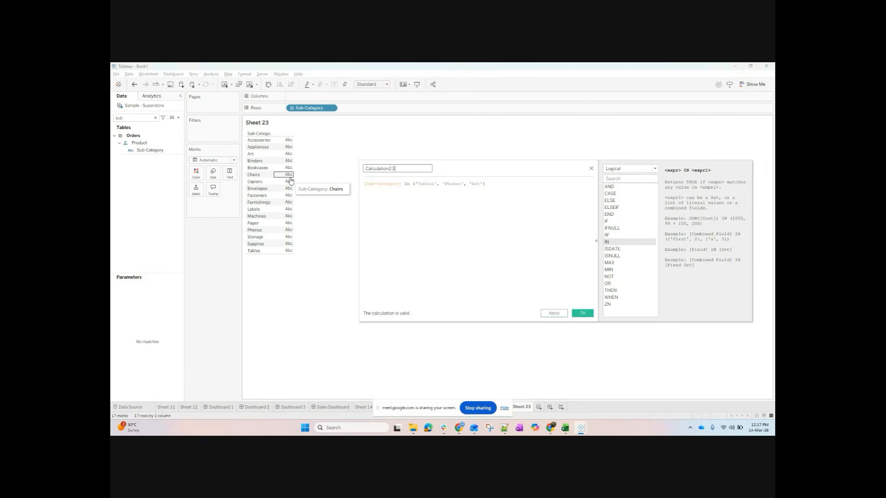
- Name the calculated field "3 products", then apply and save it
key(BackSpace)
key(BackSpace)
key(BackSpace)
key(BackSpace)
key(BackSpace)
key(BackSpace)
key(BackSpace)
key(BackSpace)
key(BackSpace)
key(BackSpace)
key(BackSpace)
key(BackSpace)
key(BackSpace)
click(385, 229)
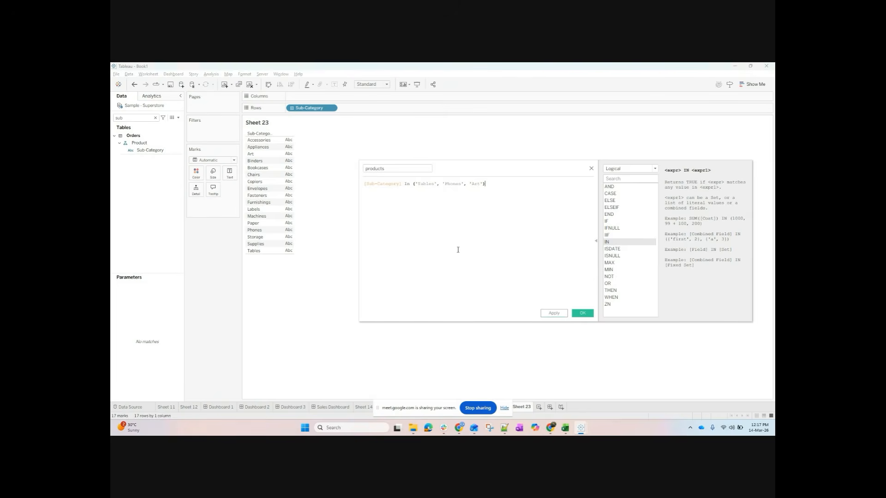
click(369, 168)
text(3)
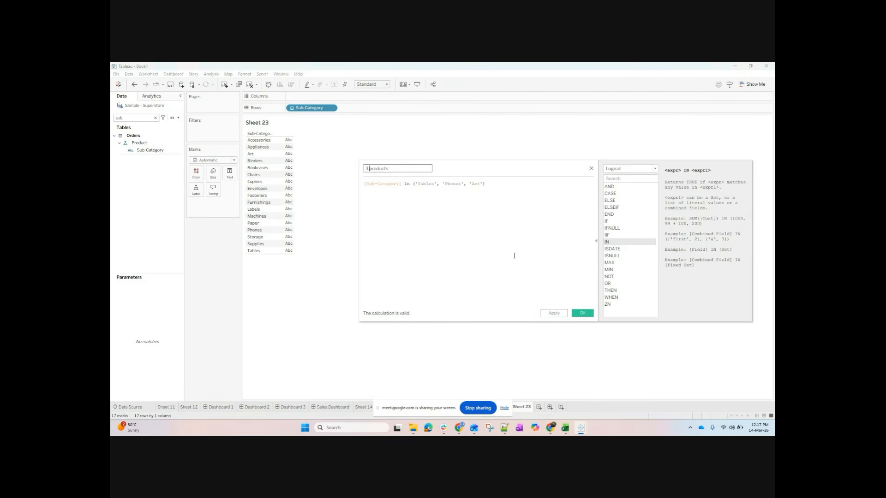
click(562, 314)
click(584, 314)
- Find the 3 products field and filter the sheet by it, keeping only True
click(136, 117)
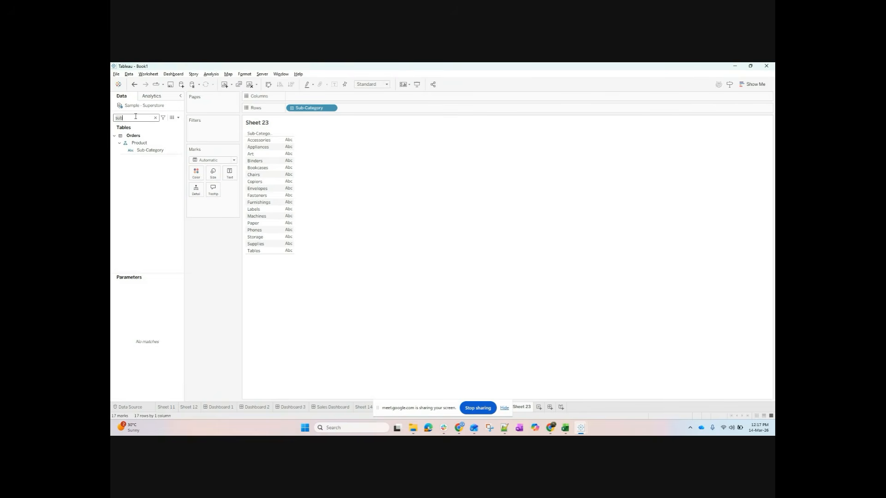
text(3)
click(144, 143)
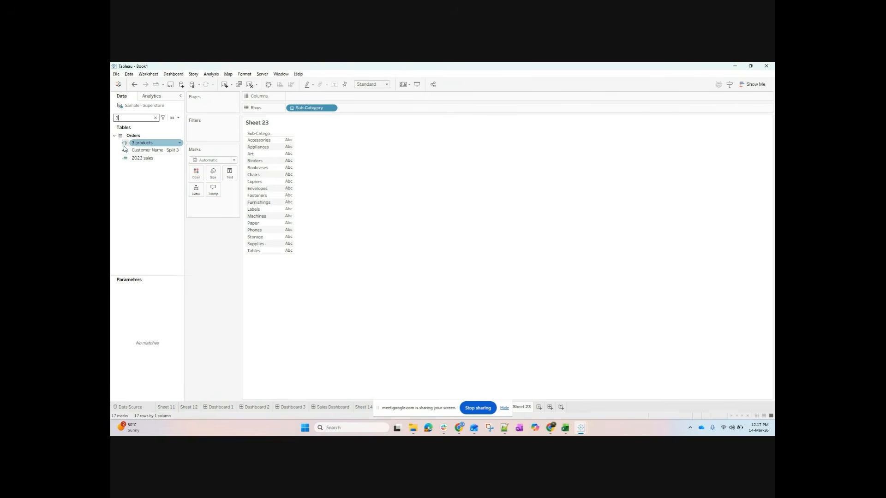
drag(145, 146, 208, 124)
drag(144, 143, 210, 127)
click(375, 198)
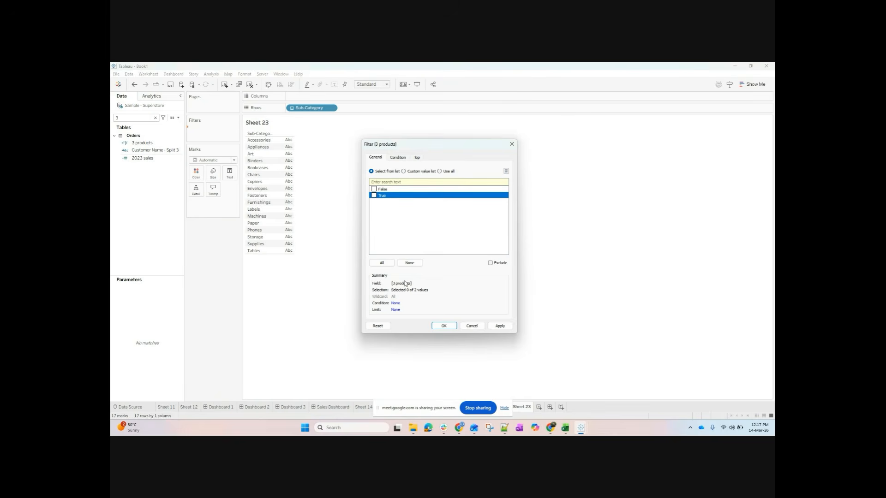
click(443, 325)
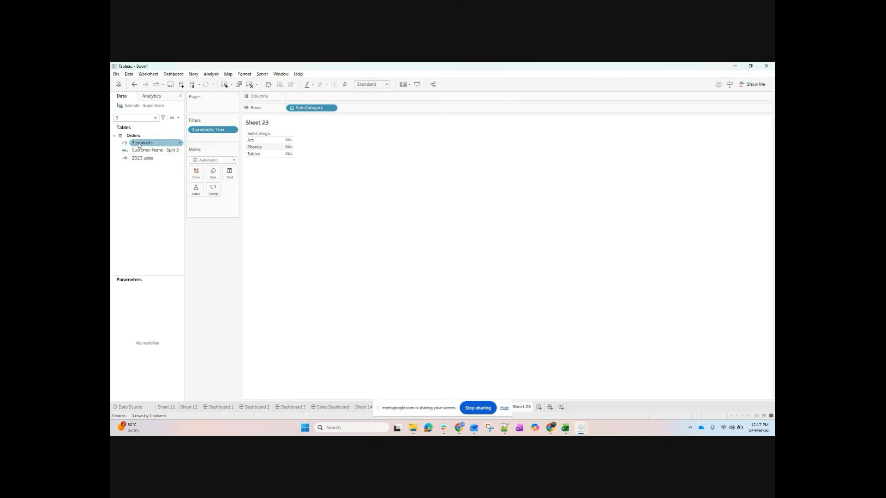
- Clear the field search, start a new calculated field and insert the 3 products filter field into its formula
click(155, 118)
click(178, 118)
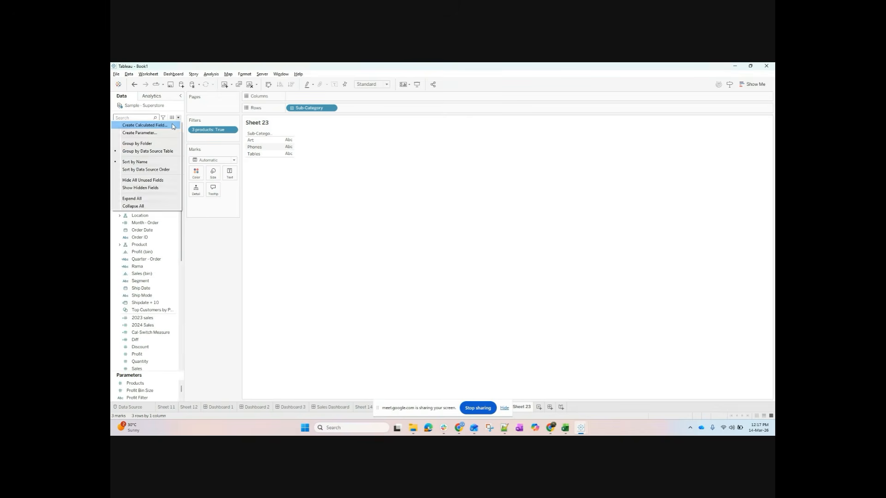
click(201, 123)
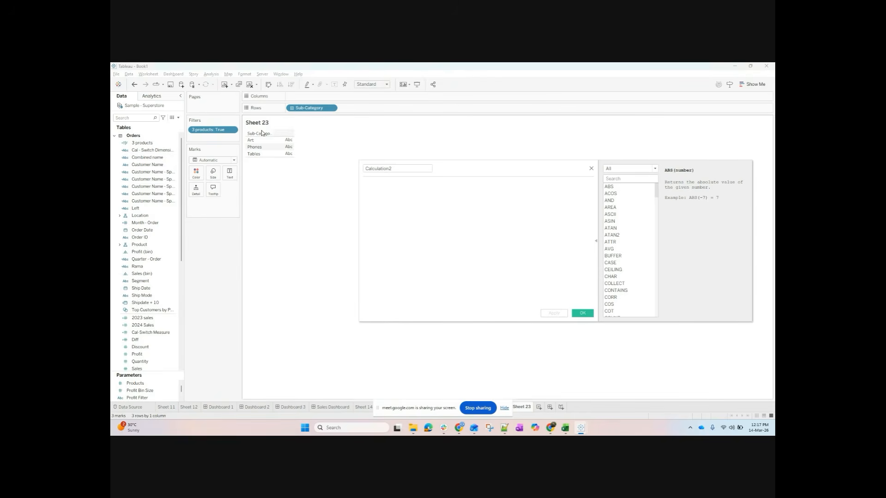
drag(219, 131, 437, 222)
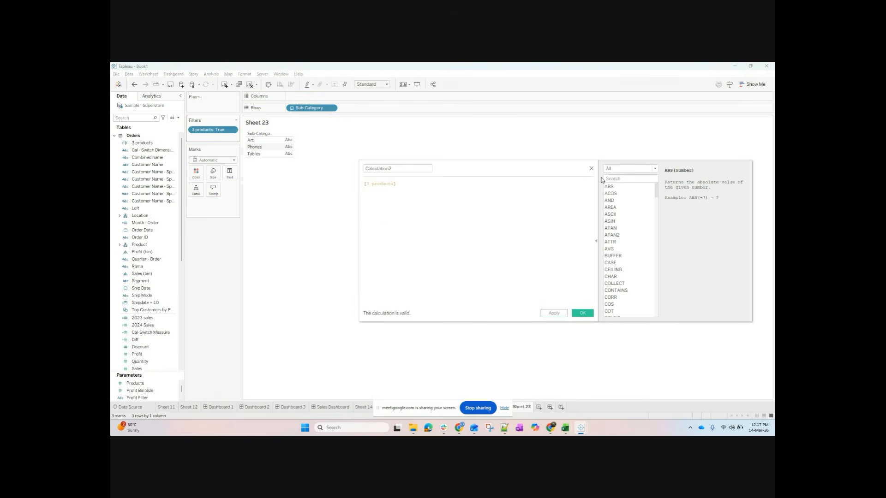
- List the Date functions in the calculation editor and look through them
click(630, 168)
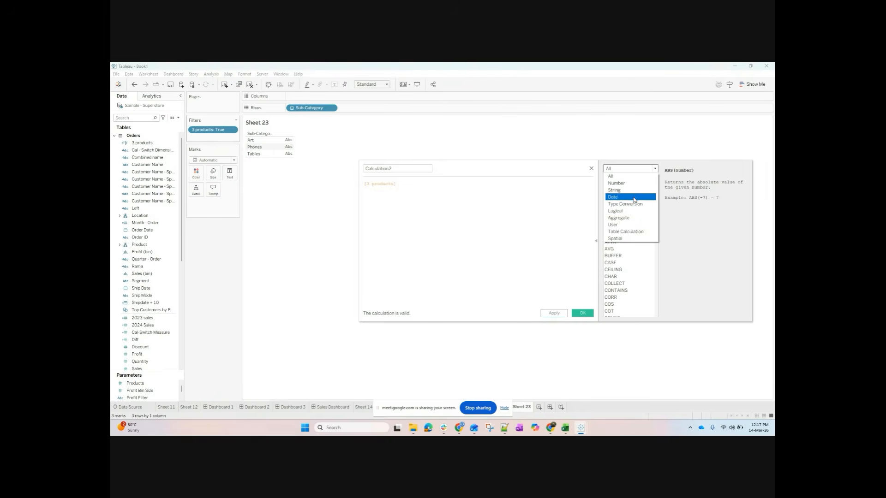
click(634, 197)
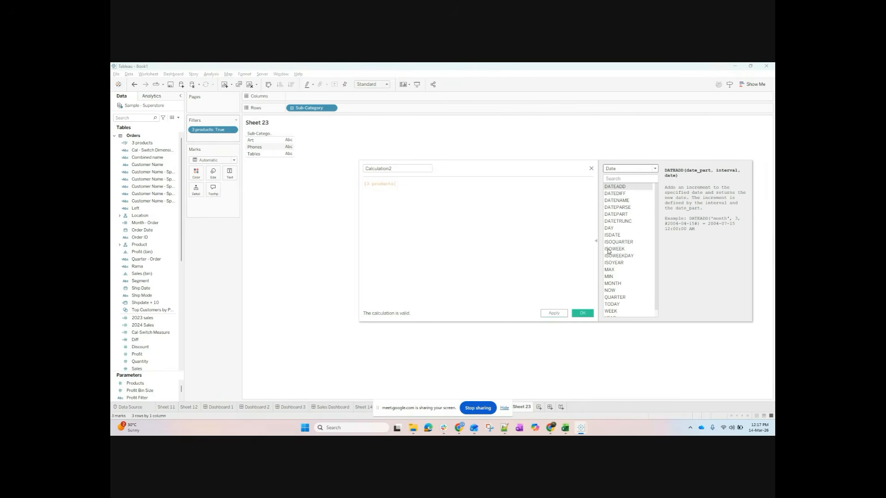
scroll(622, 294, down, 1)
click(621, 170)
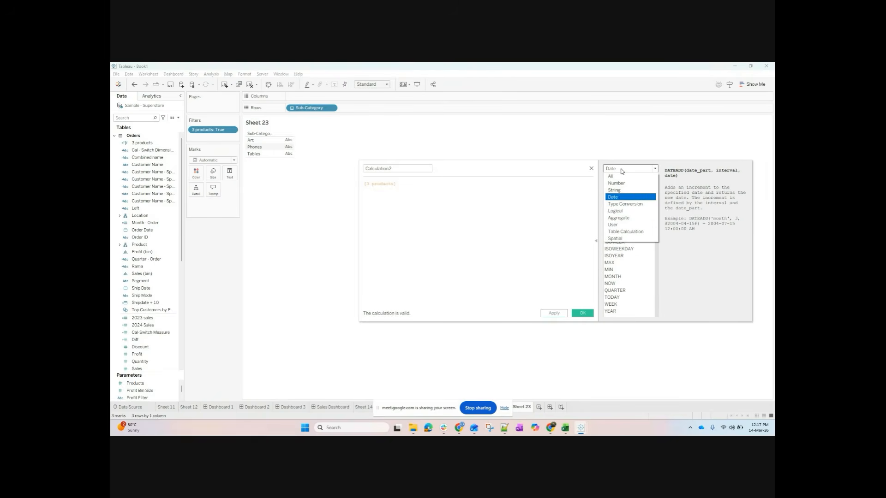
click(633, 200)
- Show the Logical functions and read the descriptions of IF, CASE, ISNULL, ISDATE, MIN, WHEN and THEN
click(628, 169)
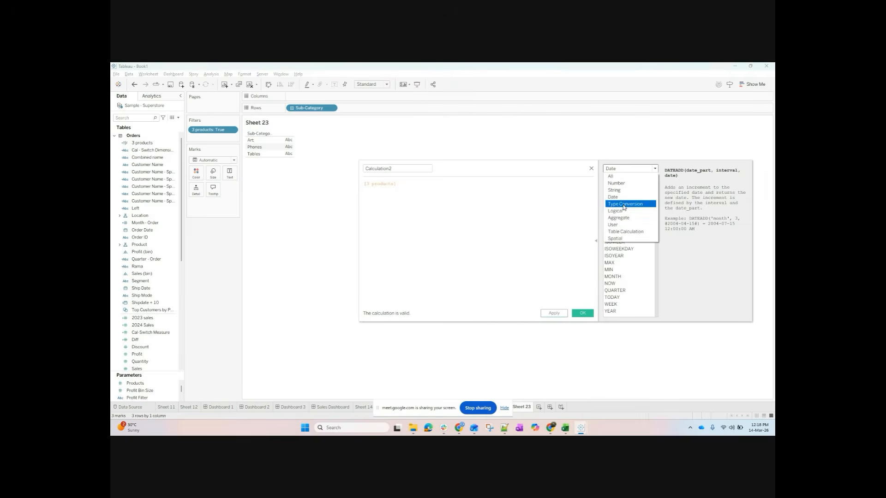
click(631, 201)
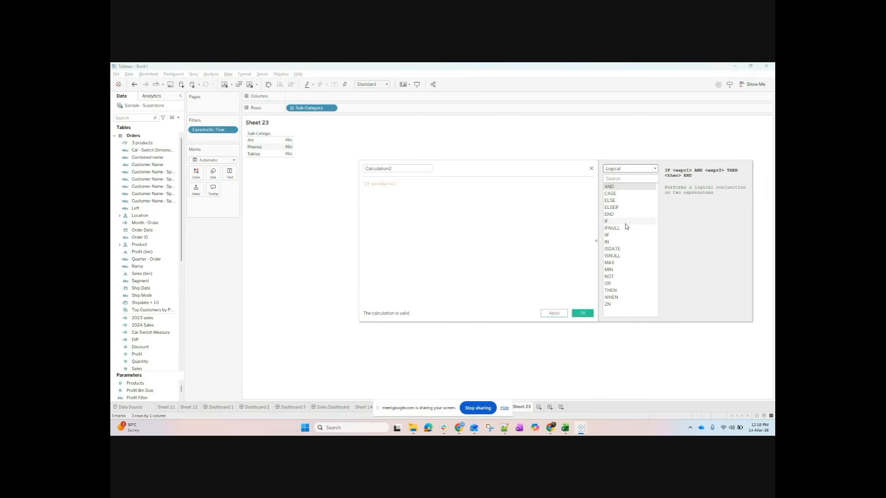
click(623, 222)
click(628, 190)
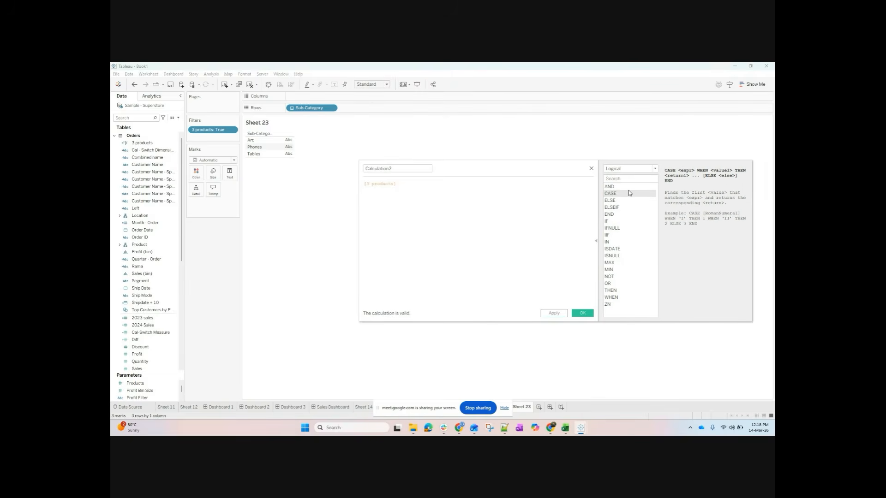
click(634, 255)
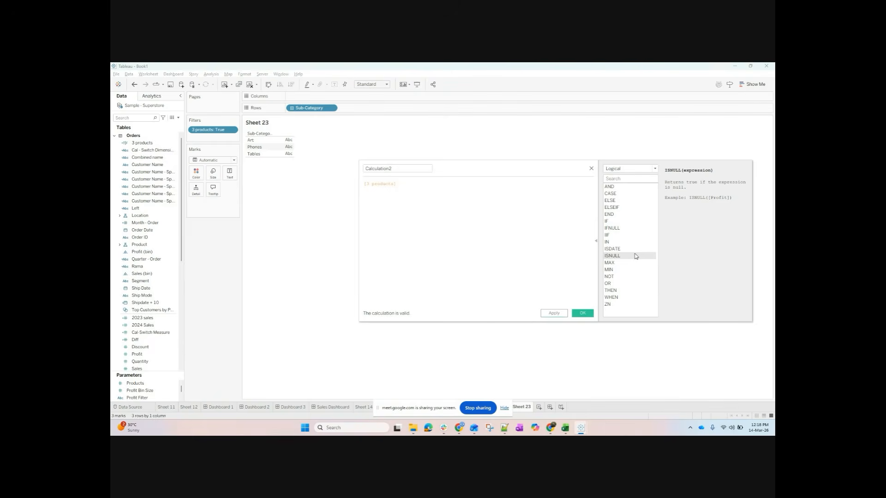
click(637, 251)
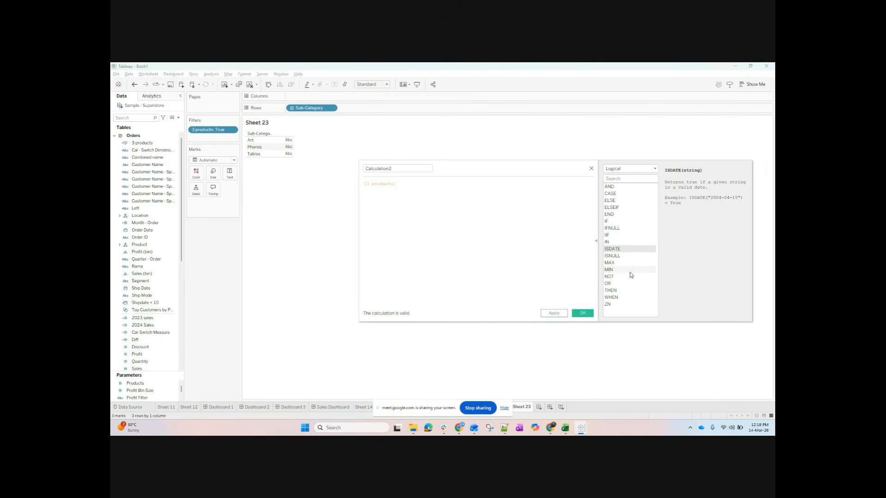
click(630, 270)
click(623, 299)
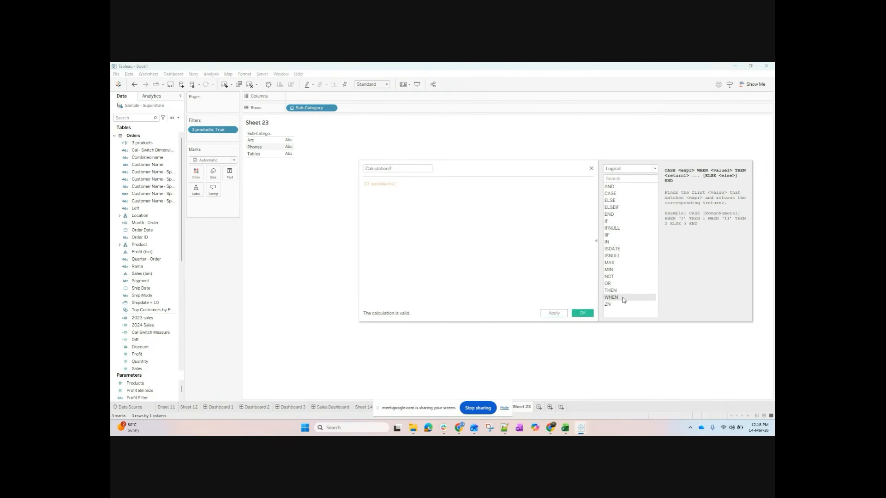
click(624, 291)
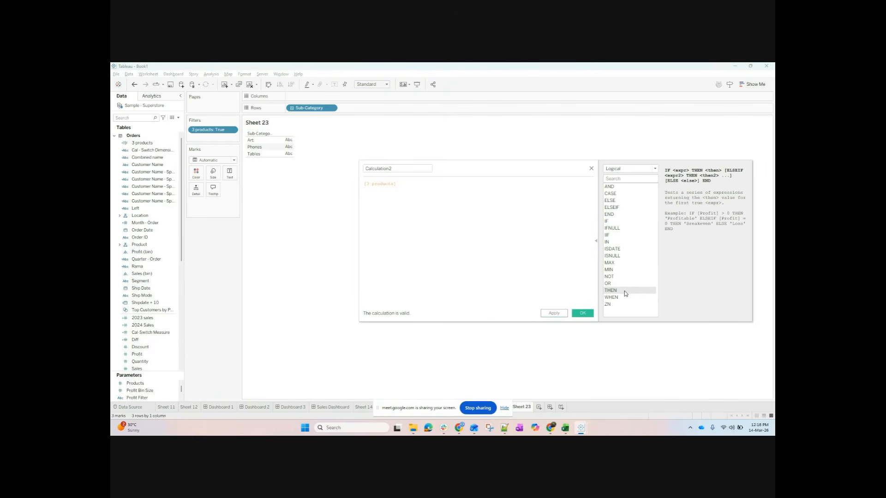
- Look through the Number functions and the String functions in the calculation editor
click(642, 170)
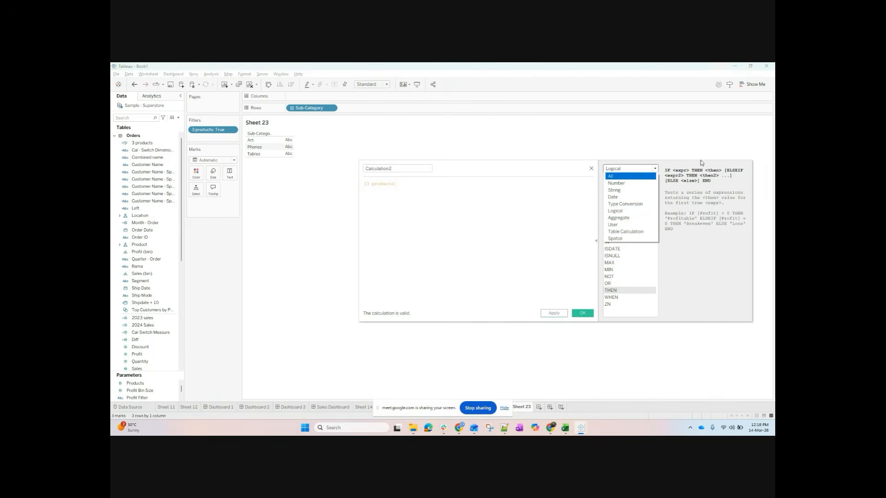
click(591, 166)
click(608, 169)
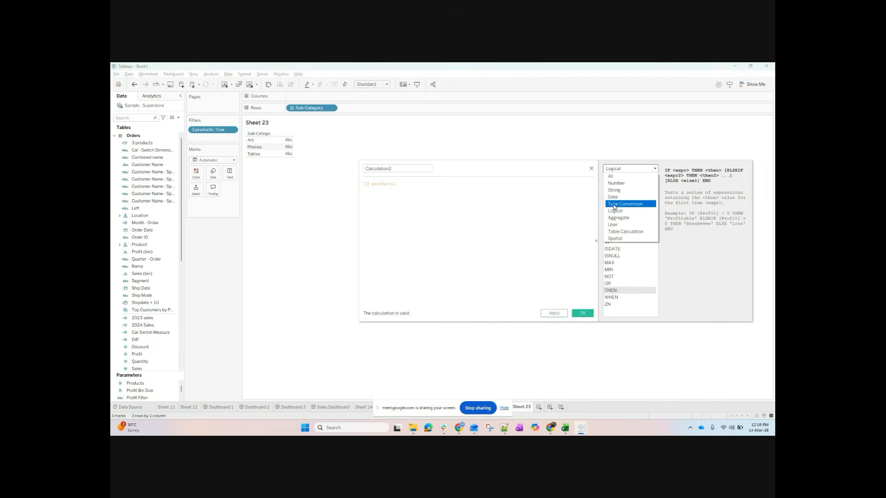
click(622, 186)
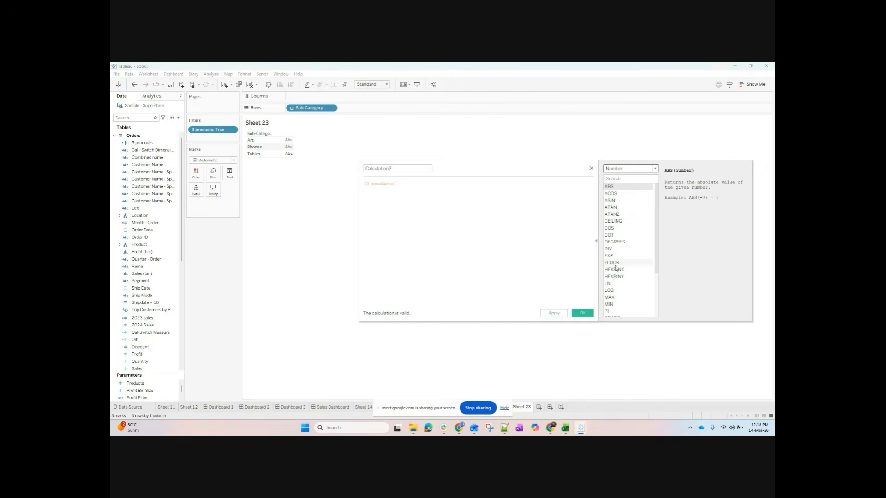
scroll(625, 276, down, 3)
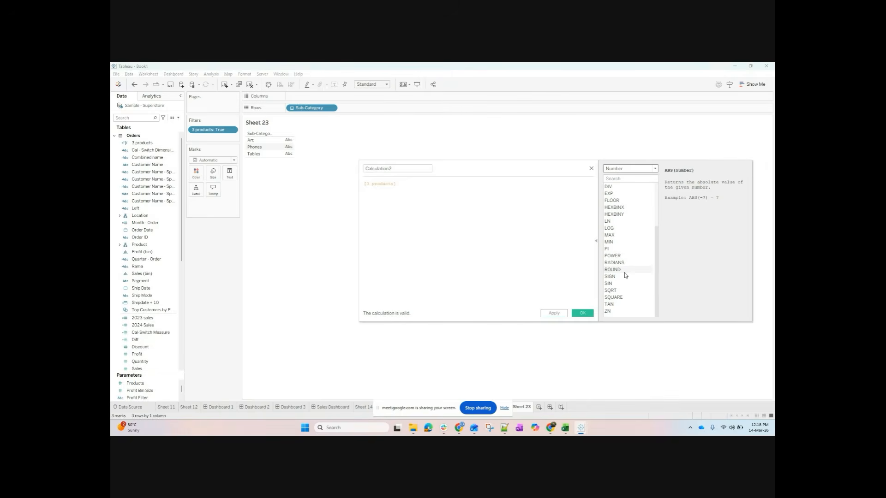
click(620, 169)
click(623, 191)
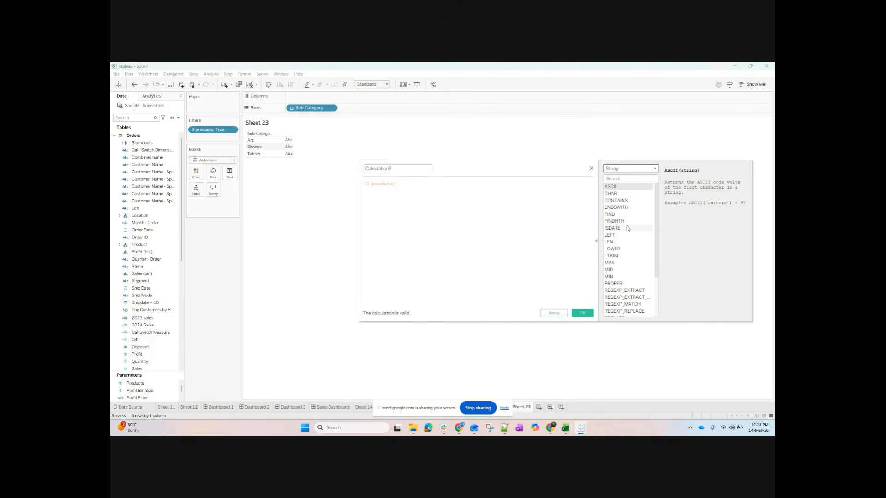
scroll(627, 233, down, 3)
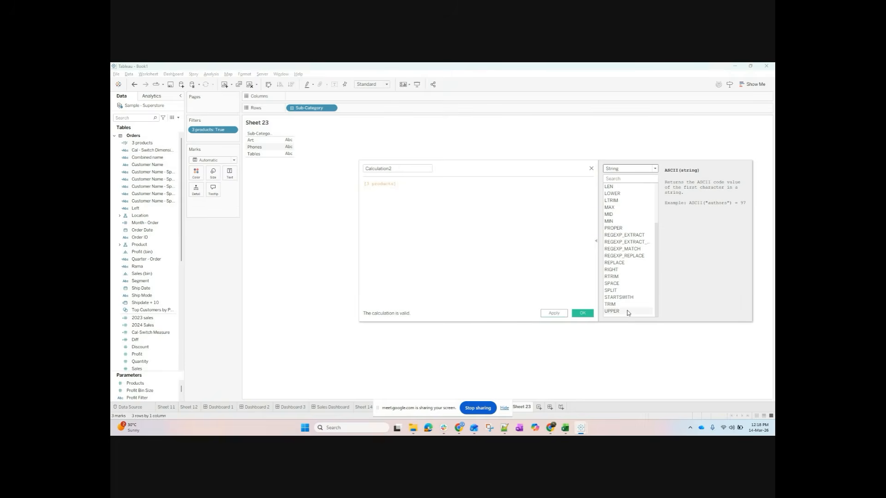
- Review the Date functions again and close the calculation editor without saving
click(635, 172)
click(632, 198)
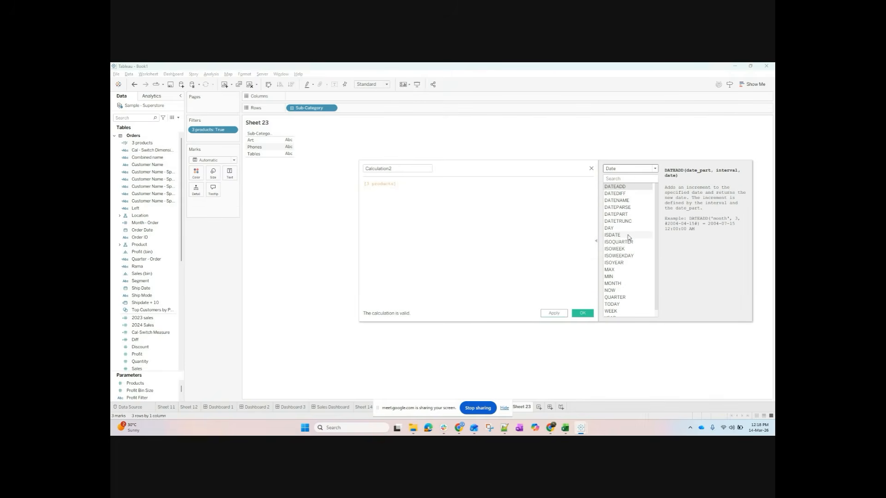
scroll(627, 247, down, 1)
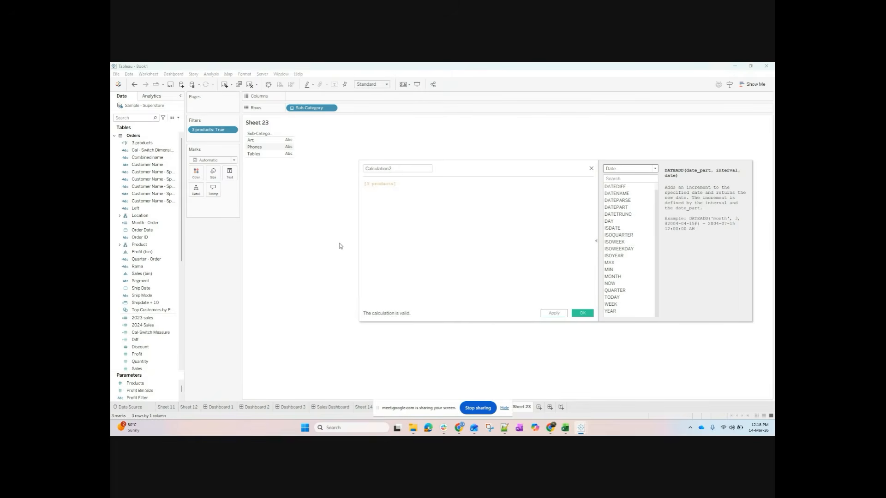
click(591, 169)
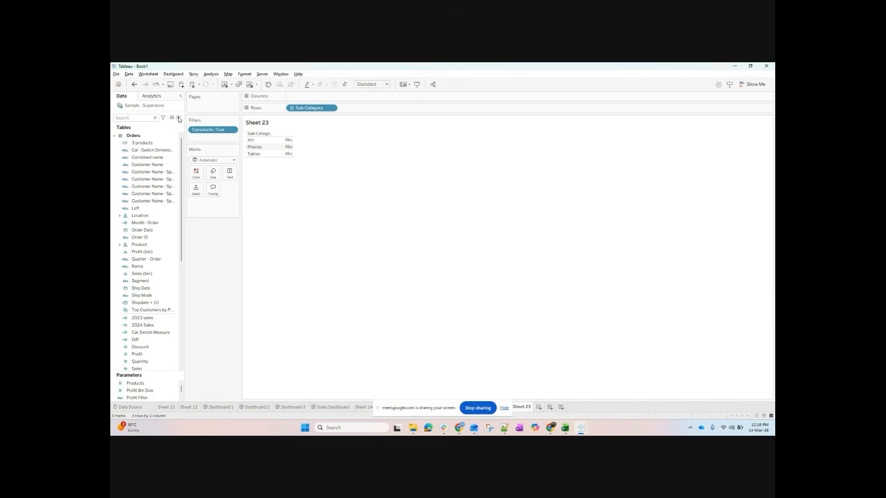
- Remove Sub-Category from Rows, search the fields for "cus" and clear that search
drag(309, 108, 314, 69)
click(137, 119)
text(cus)
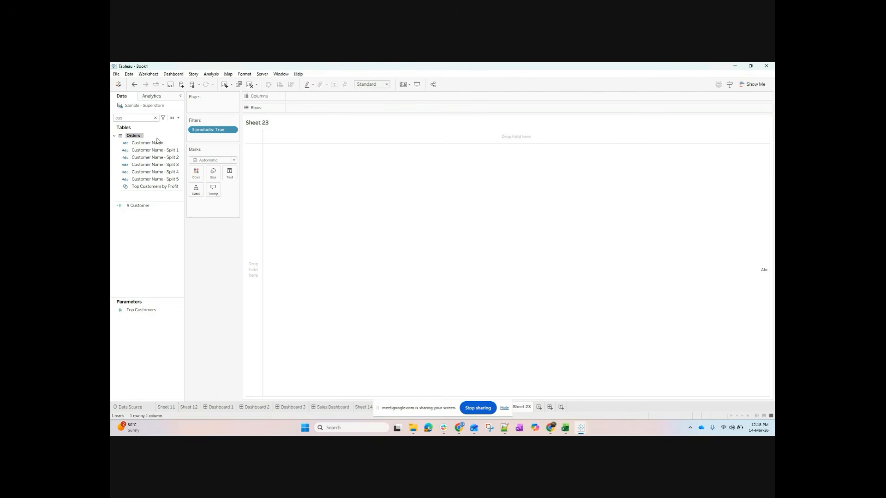
drag(156, 141, 147, 120)
key(BackSpace)
key(BackSpace)
key(BackSpace)
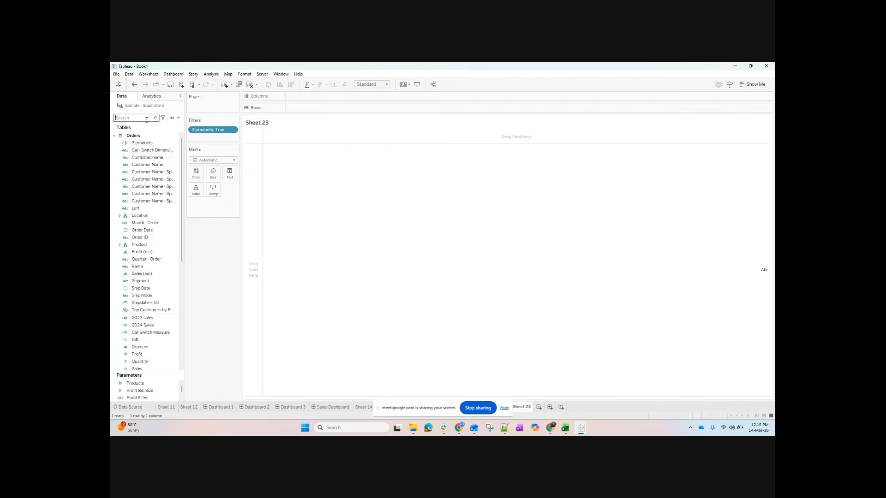
- Search the fields for "or" and place Order Date on Rows as a discrete exact date
text(or)
drag(142, 150, 326, 110)
click(402, 176)
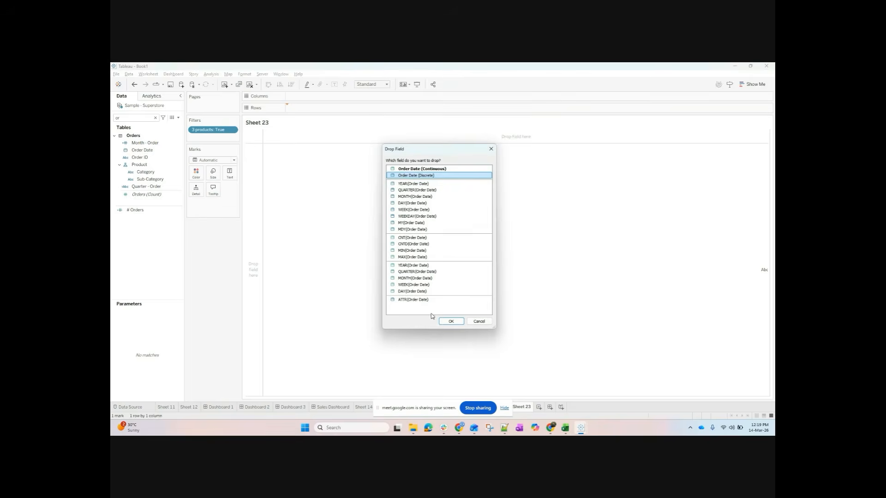
click(449, 321)
- Place Order ID on Rows ahead of Order Date
click(138, 118)
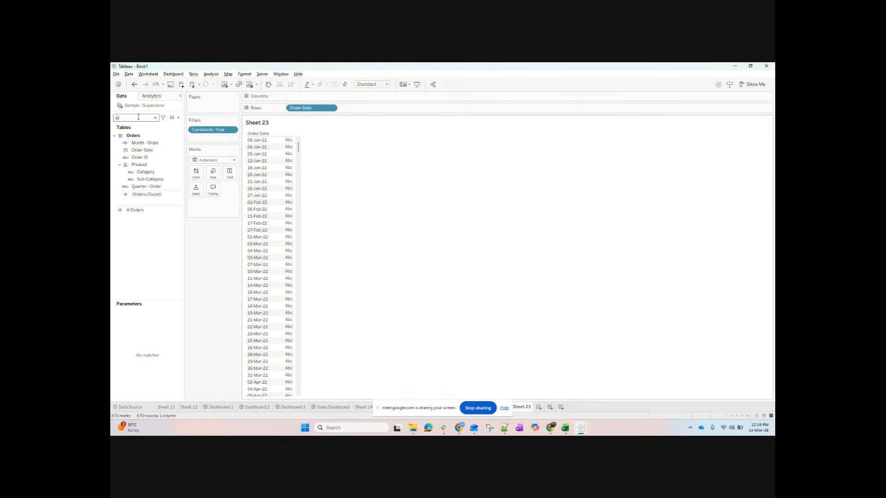
drag(140, 158, 290, 109)
click(443, 239)
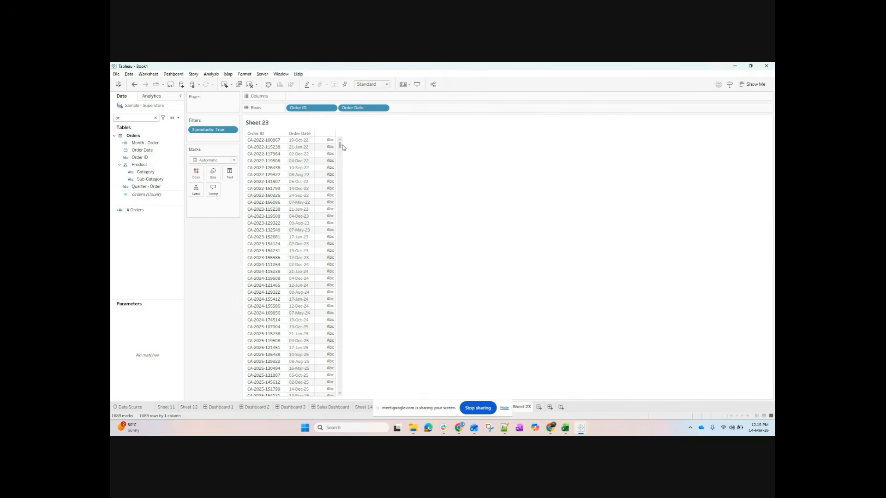
- Start a new calculated field and look through the available Date functions
mouse_move(316, 153)
click(179, 119)
click(148, 124)
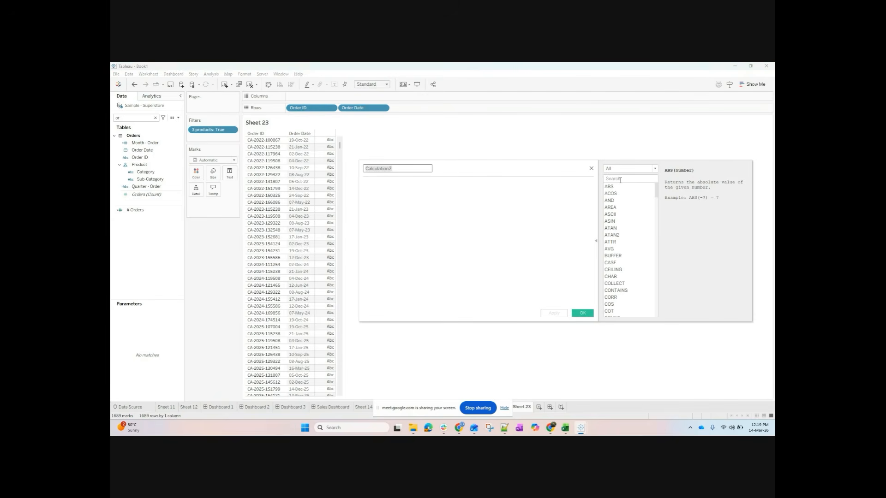
click(624, 169)
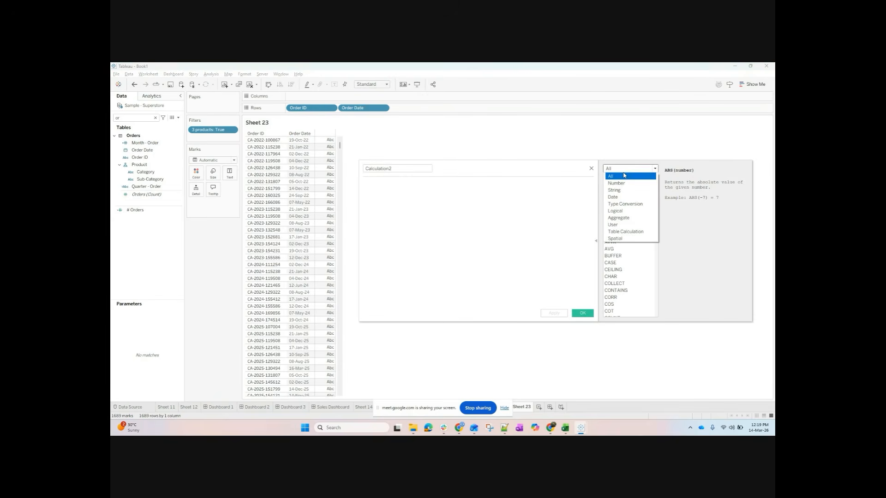
click(630, 202)
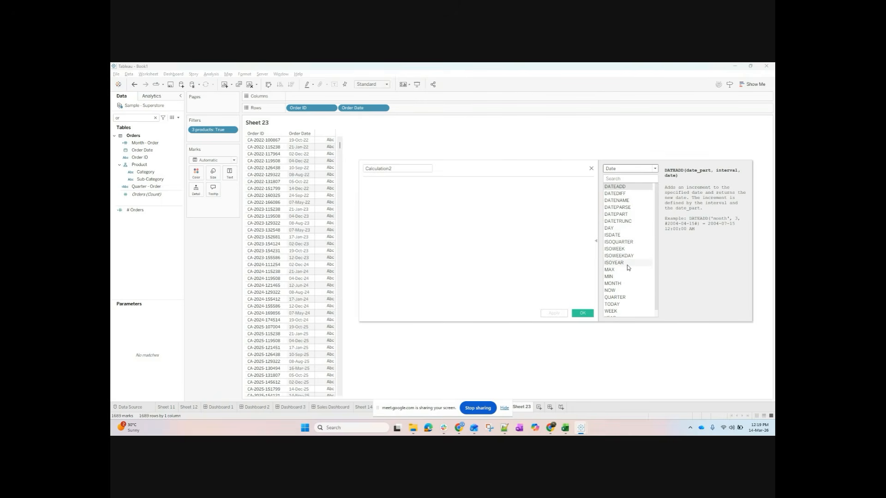
scroll(627, 267, down, 1)
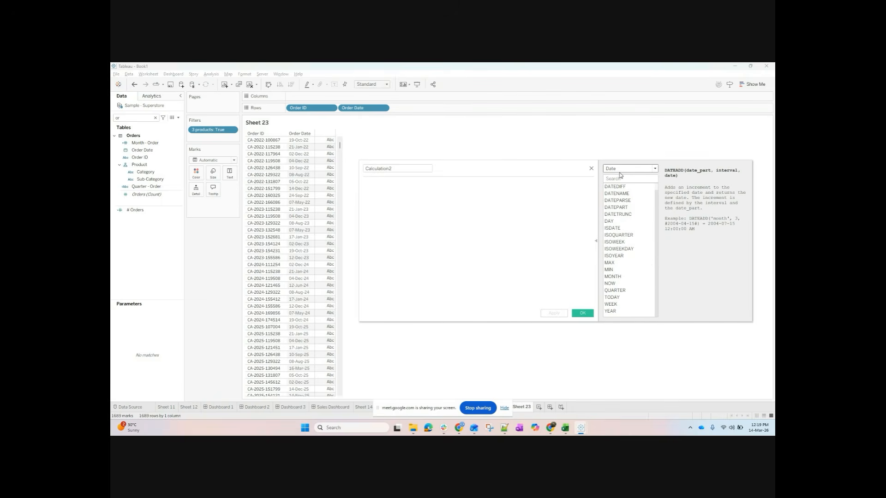
- Show the Aggregate functions for the new calculation and close the editor without saving
click(637, 170)
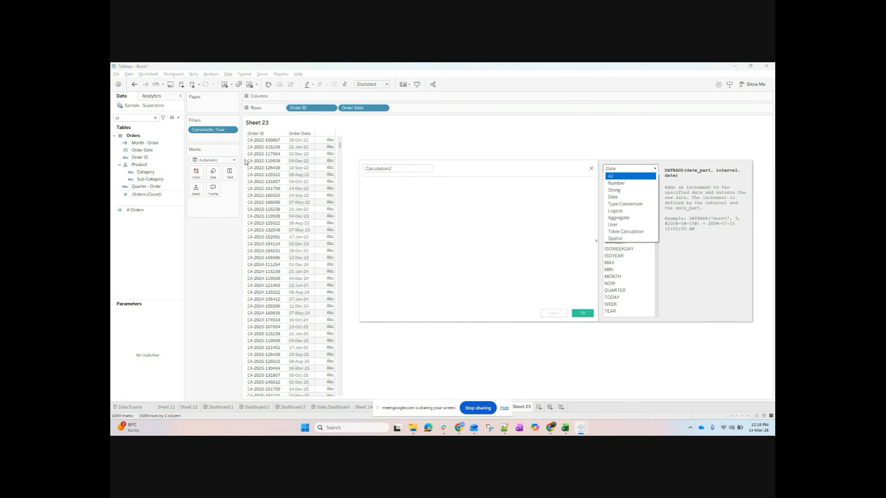
click(632, 170)
click(634, 171)
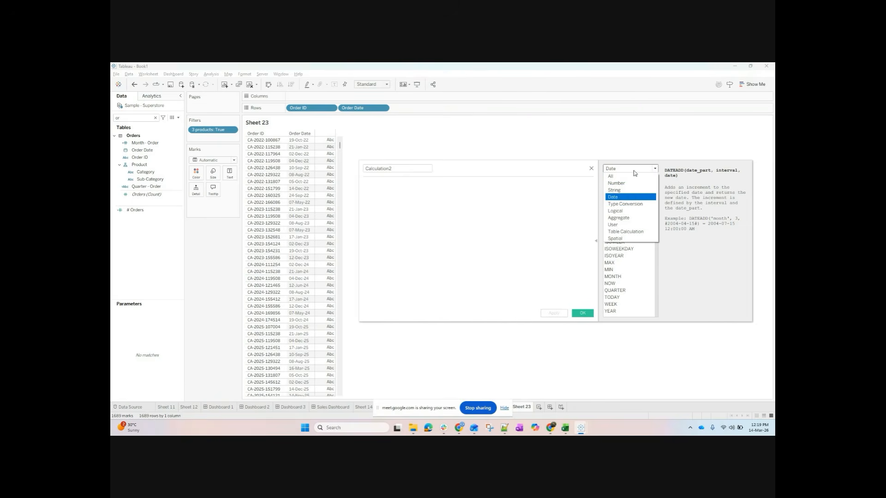
click(639, 218)
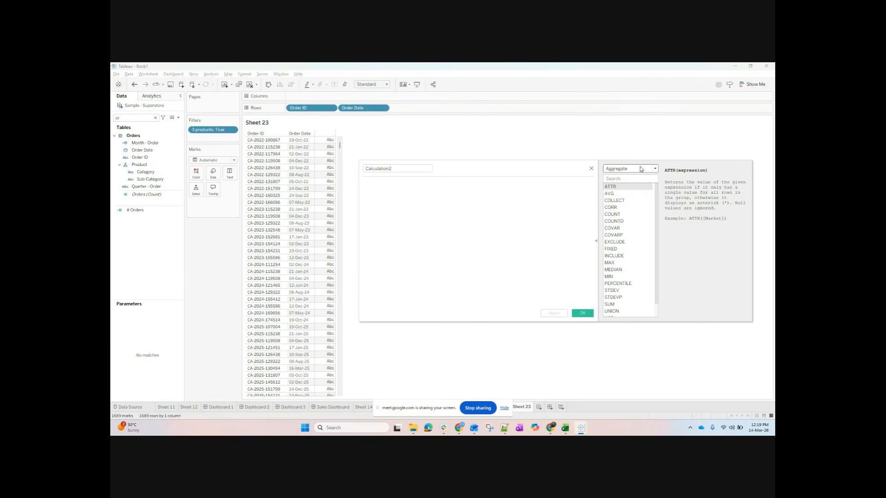
click(591, 169)
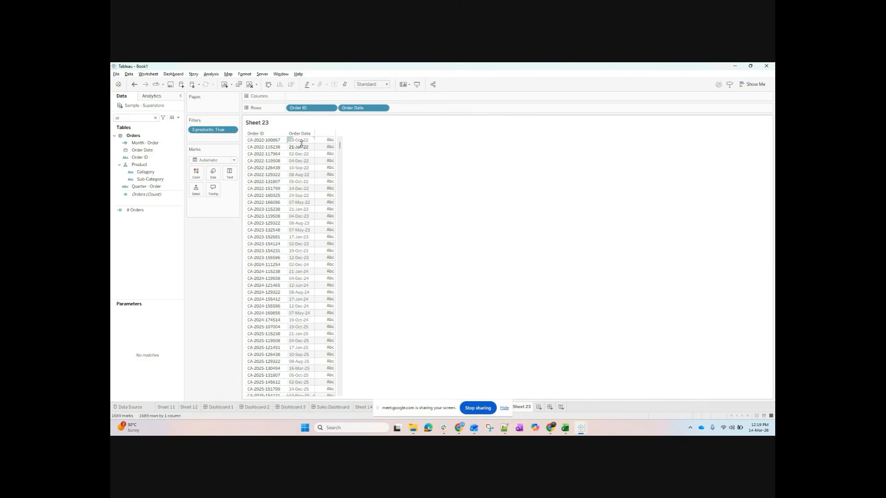
- Clear the "or" text from the field search so the full list of Orders fields is available
mouse_move(318, 143)
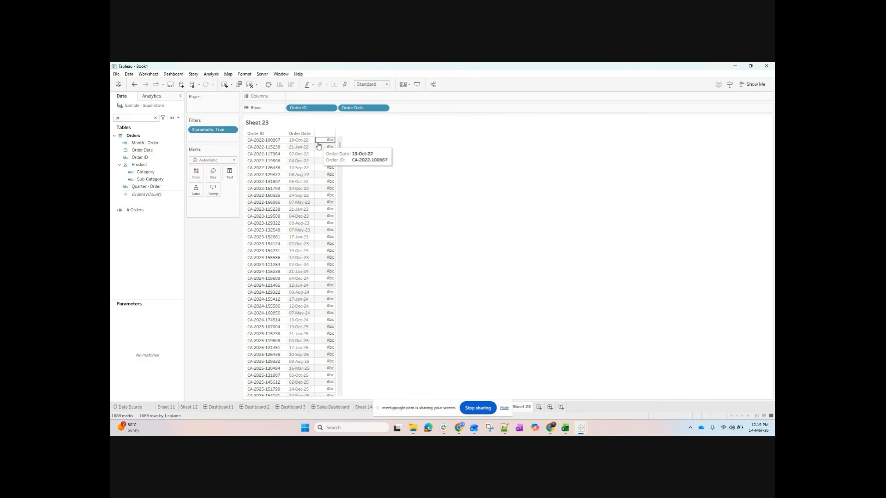
click(127, 116)
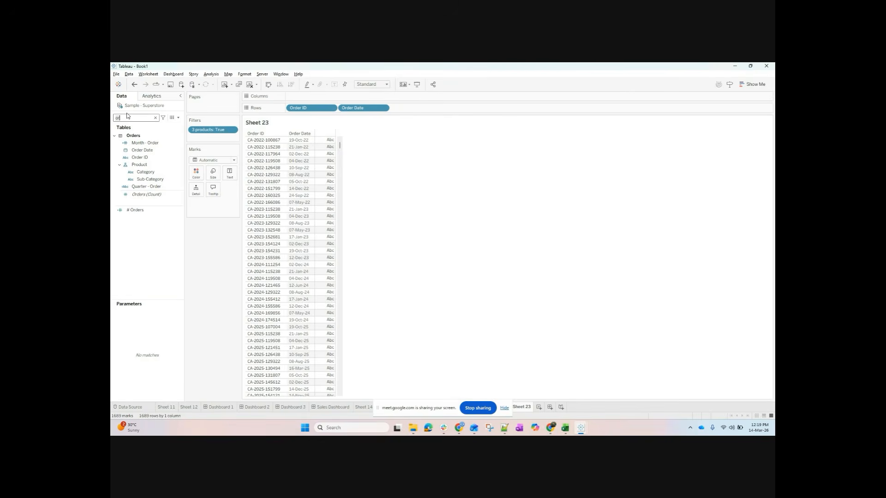
key(BackSpace)
key(BackSpace)
text(toa)
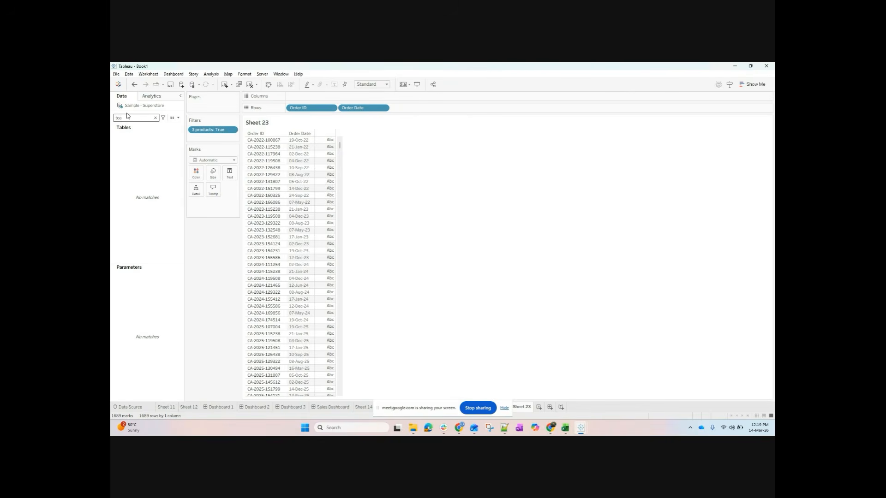
key(BackSpace)
key(BackSpace)
key(BackSpace)
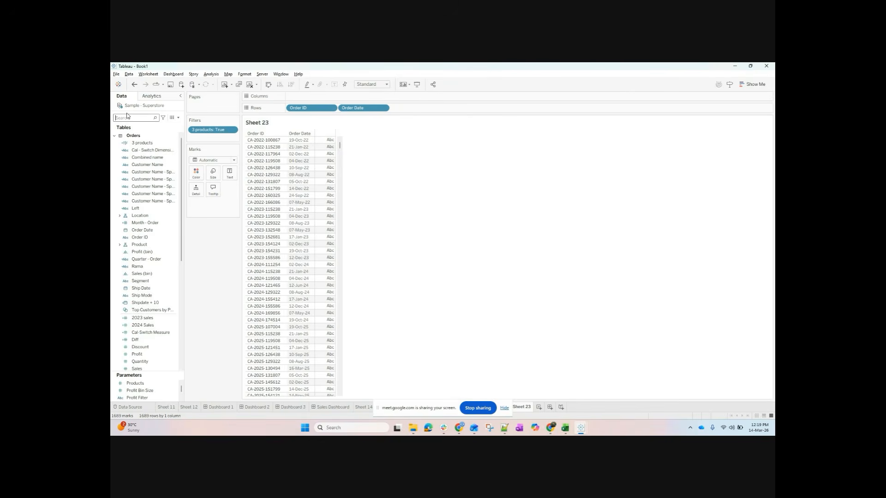
- Look through the Order ID and Order Date rows down to the end of the list
mouse_move(331, 152)
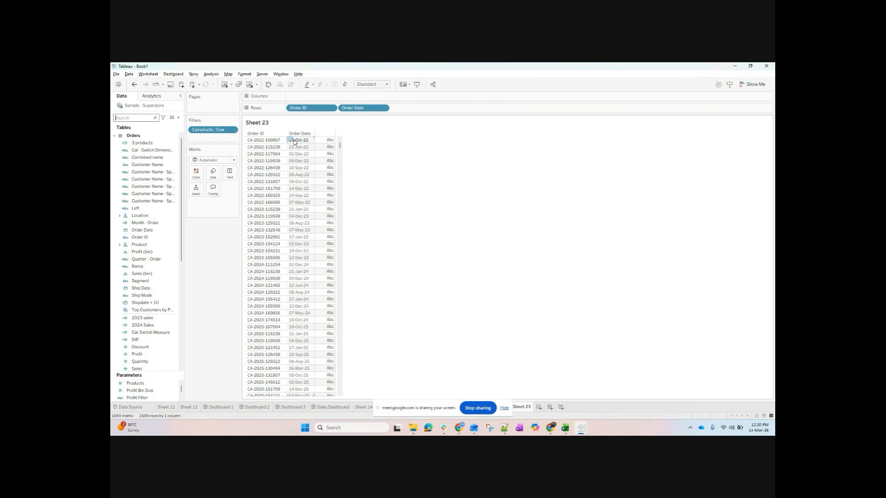
scroll(335, 291, down, 20)
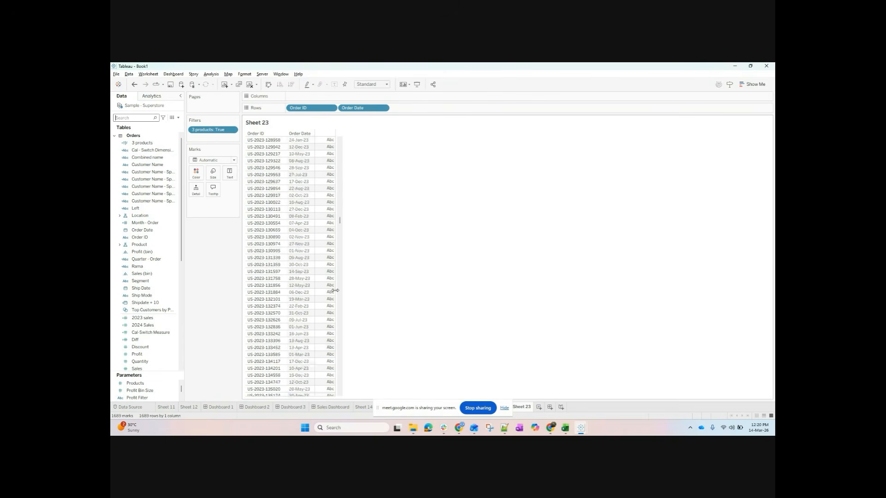
scroll(335, 291, down, 20)
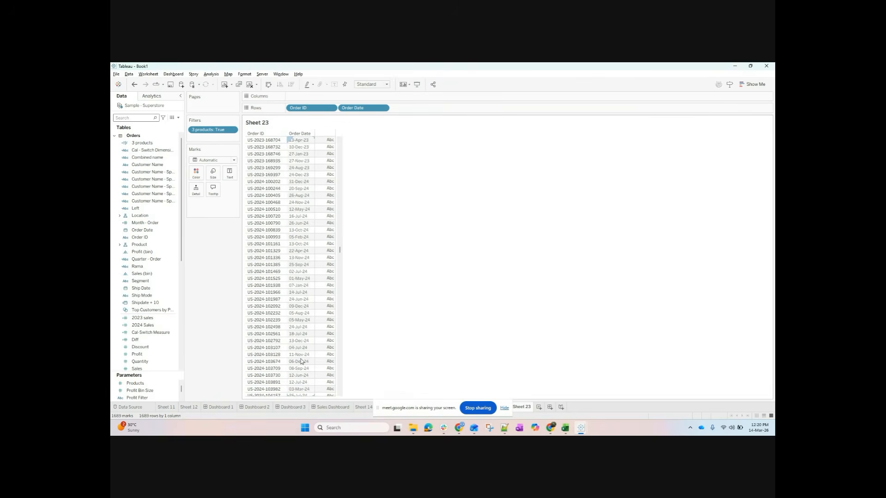
scroll(301, 362, down, 20)
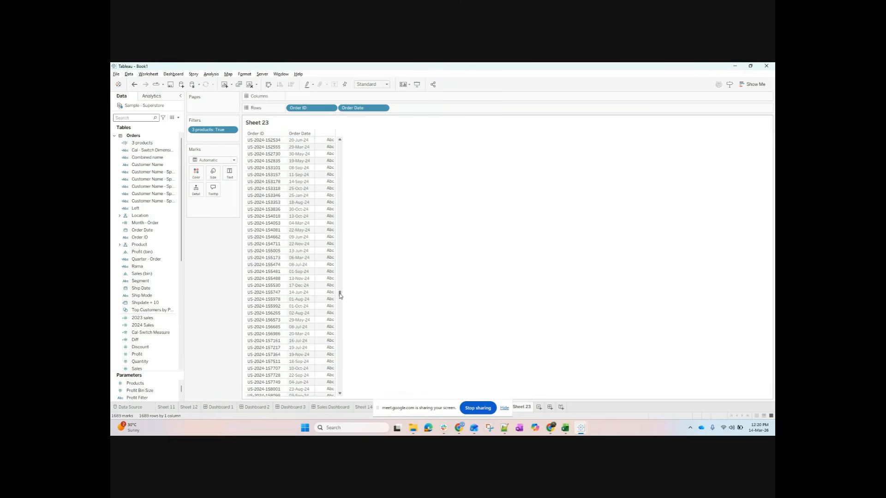
drag(340, 295, 340, 386)
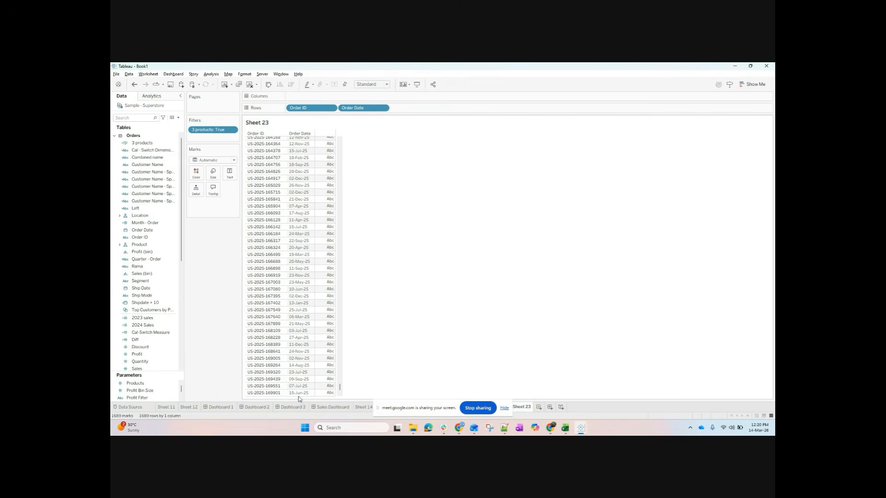
- Start a new calculated field, view the list of function categories and close the editor without saving
click(179, 122)
click(170, 128)
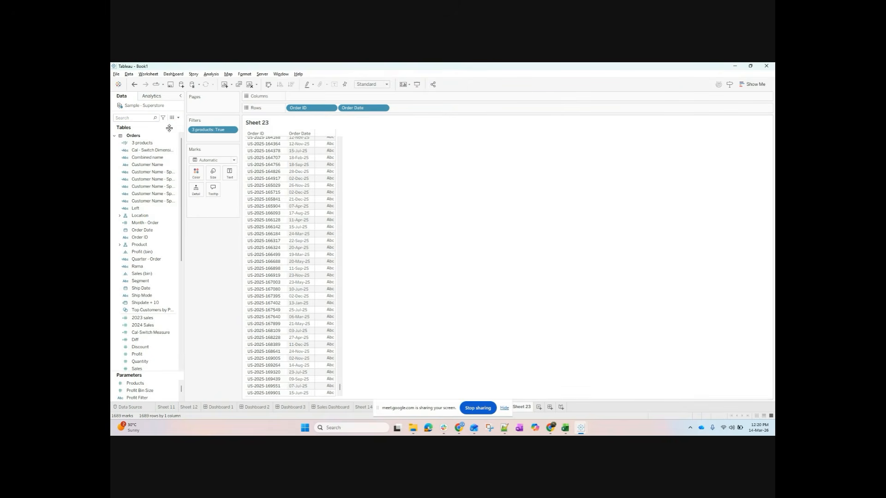
click(635, 168)
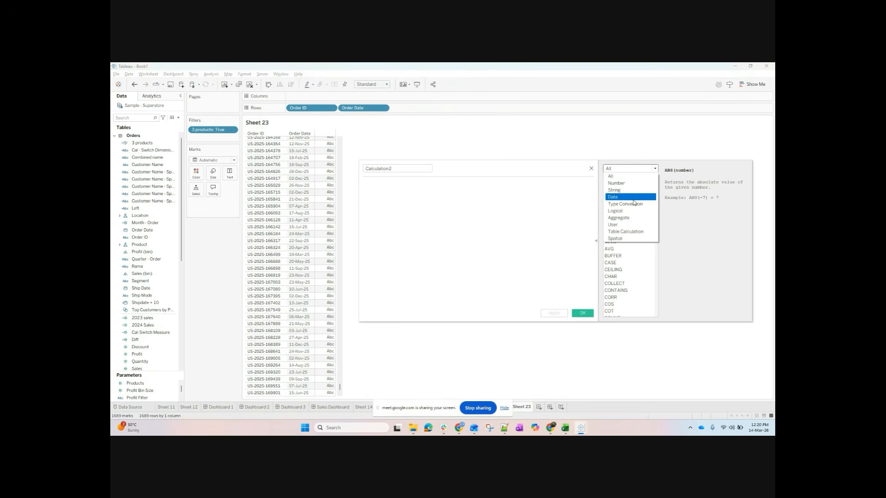
click(634, 218)
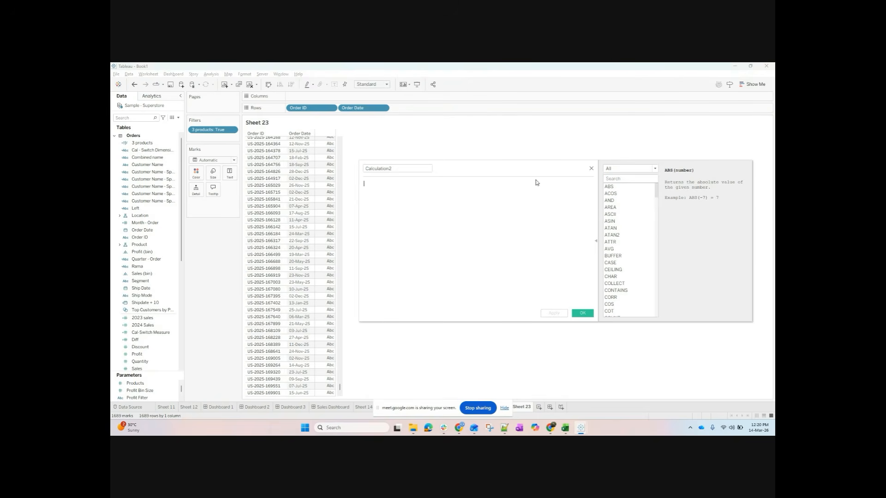
click(591, 168)
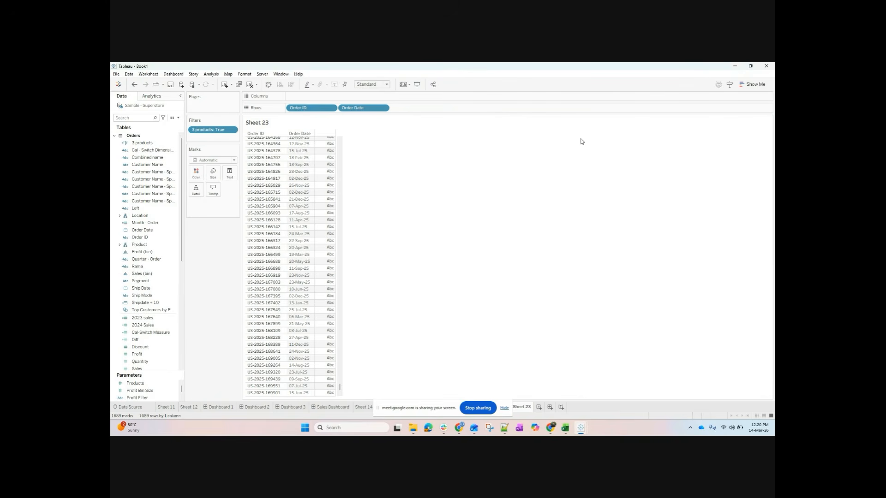
- Review the Order ID and Order Date rows from the end of the list back to the first orders
scroll(292, 231, up, 10)
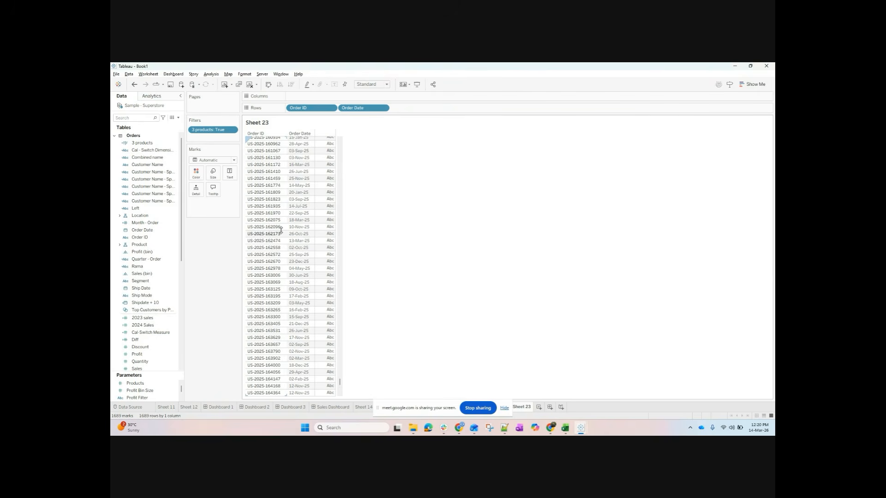
scroll(281, 231, up, 10)
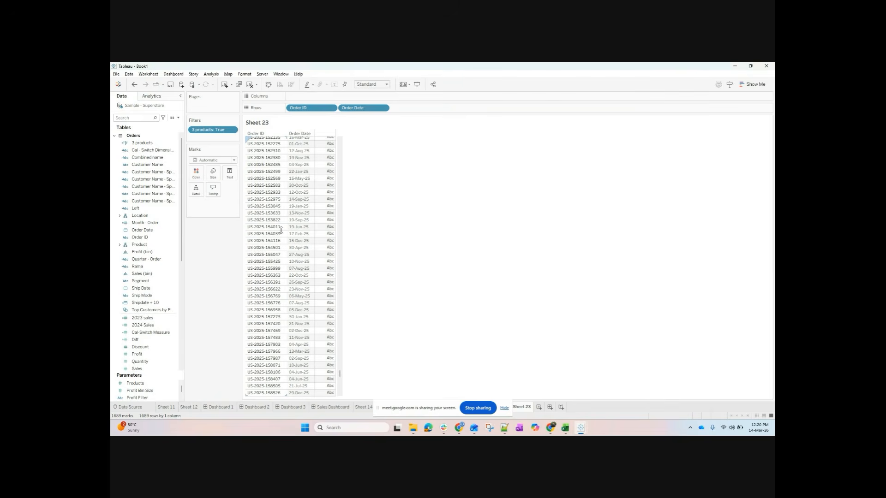
scroll(317, 171, up, 20)
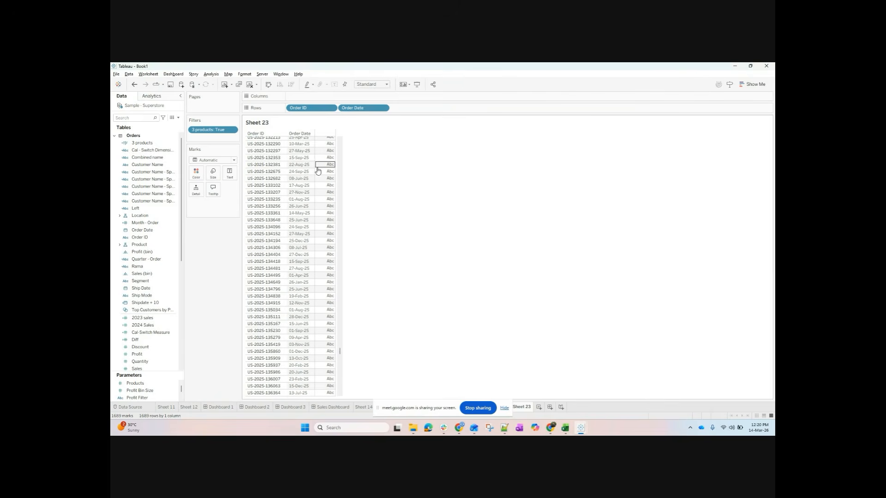
scroll(318, 171, up, 20)
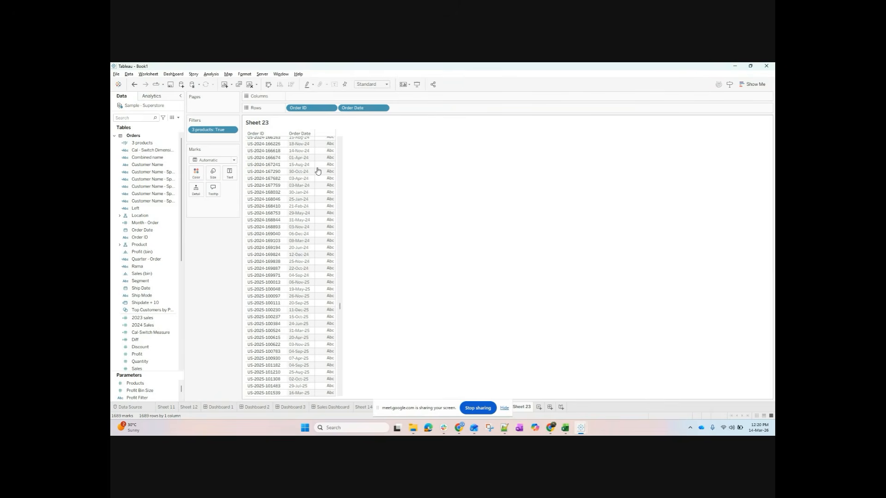
scroll(318, 168, up, 20)
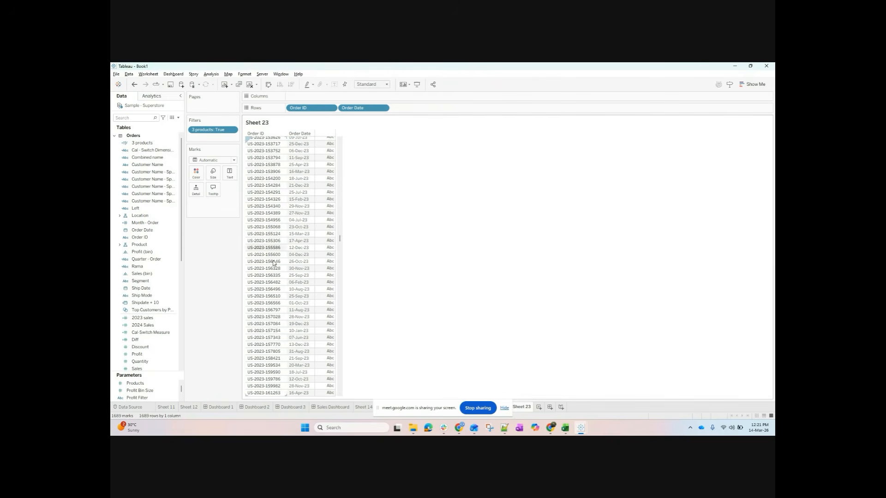
scroll(299, 277, up, 10)
scroll(299, 277, up, 20)
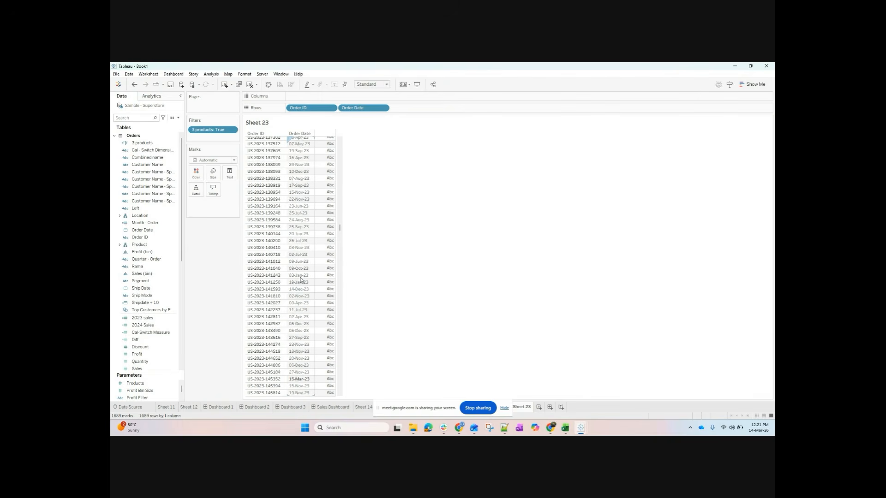
scroll(301, 279, up, 9)
scroll(307, 270, up, 15)
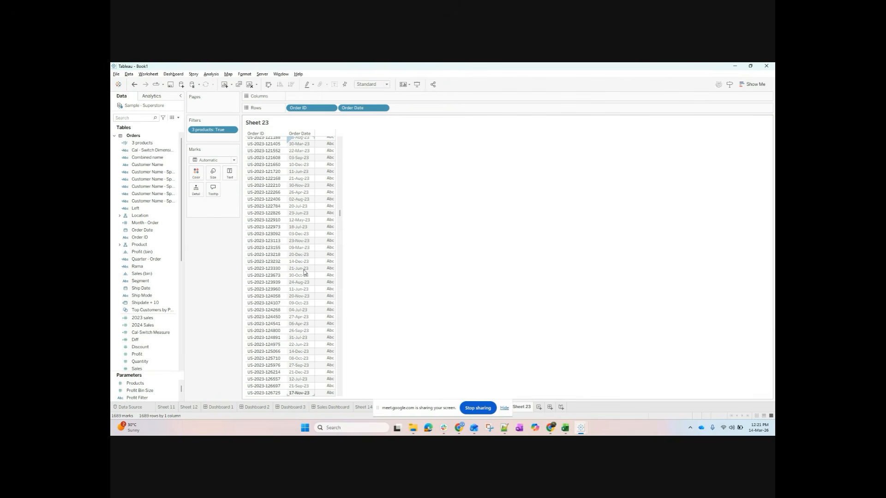
drag(339, 213, 343, 141)
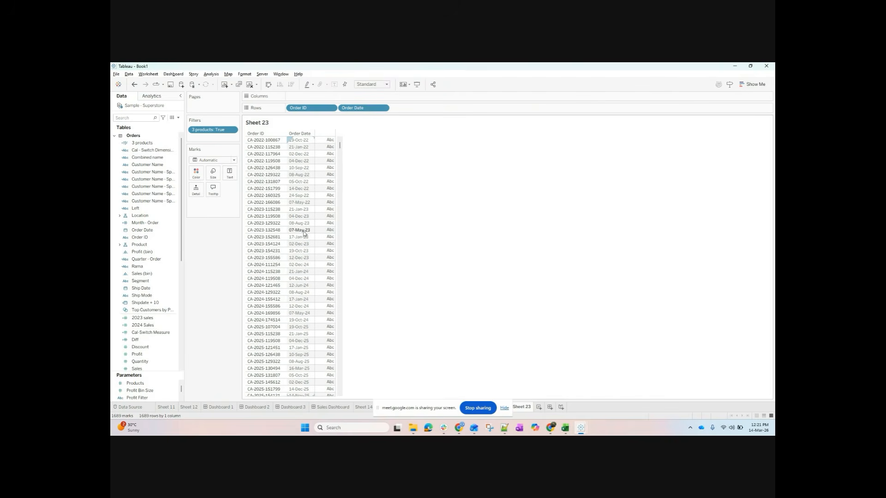